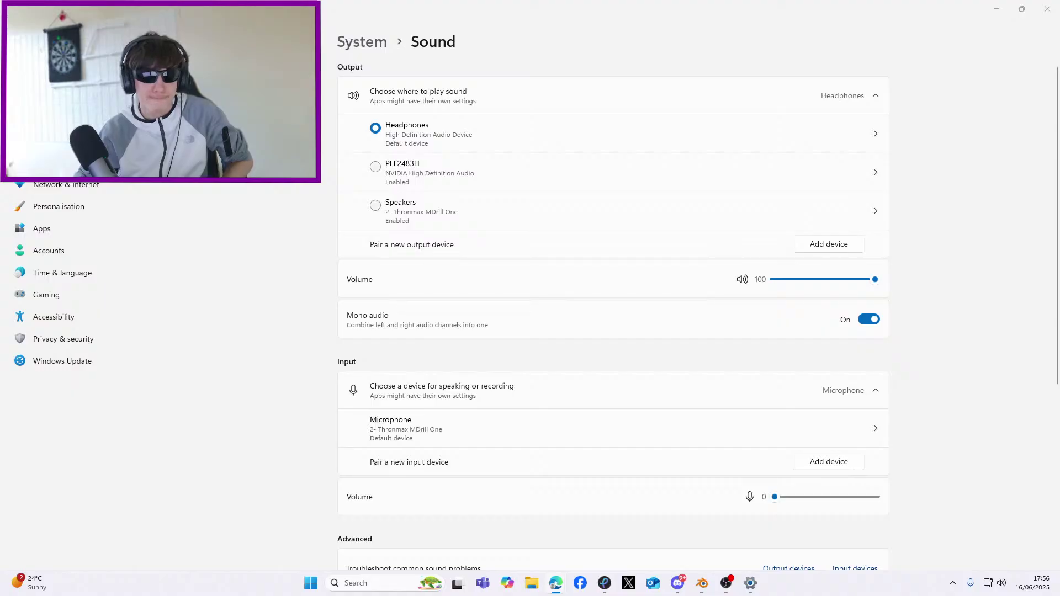
{"action": "key", "text": "alt+Tab"}
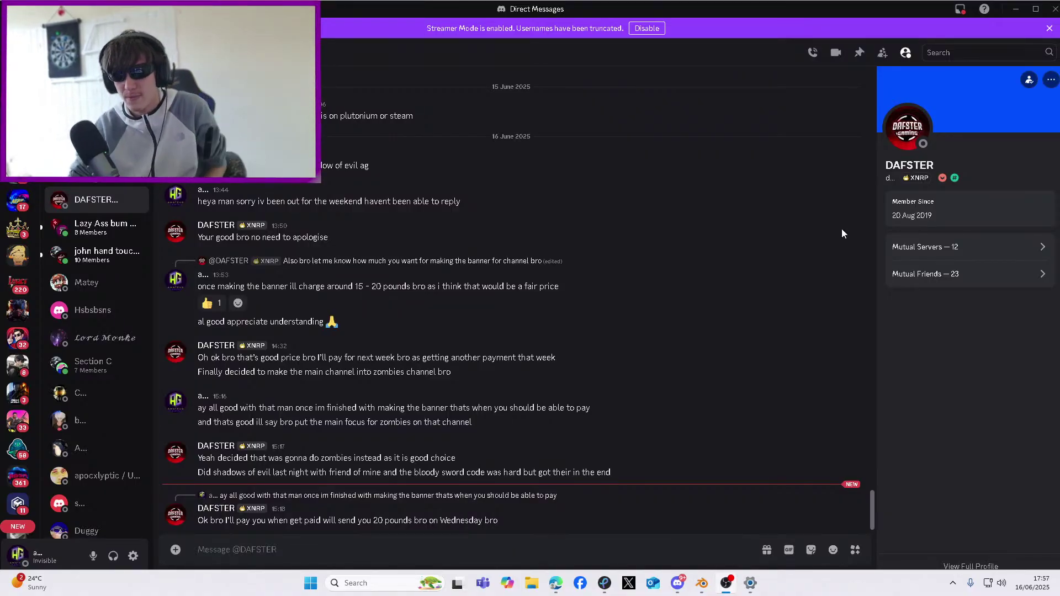
{"action": "scroll", "coordinate": [21, 298], "scroll_direction": "down", "scroll_amount": 5}
{"action": "scroll", "coordinate": [20, 276], "scroll_direction": "down", "scroll_amount": 5}
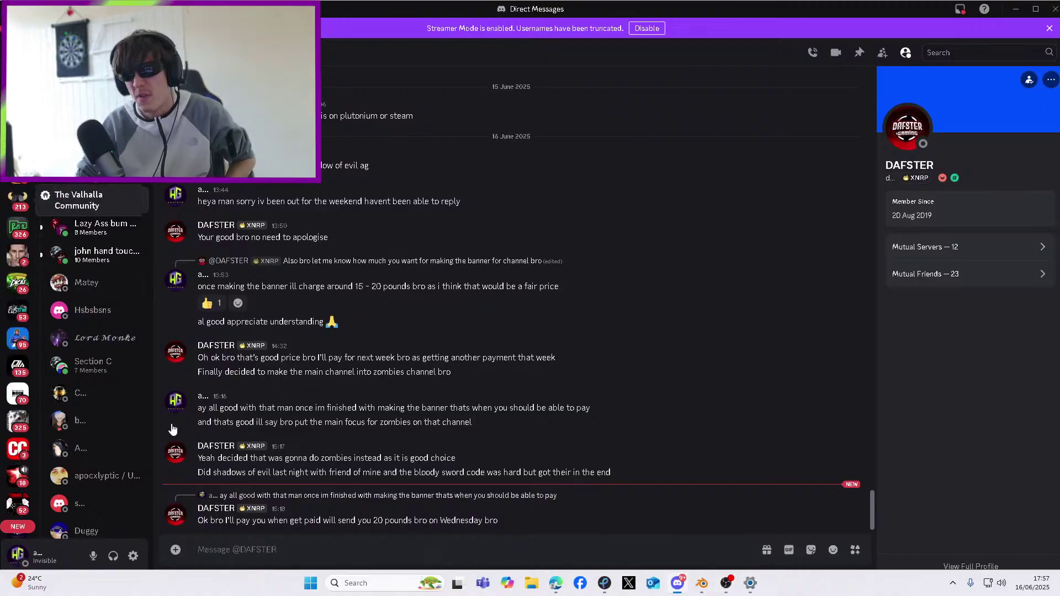
{"action": "left_click", "coordinate": [16, 206]}
{"action": "type", "text": "https://youtube.com/live/I_JjjLFY00k?feature=share"}
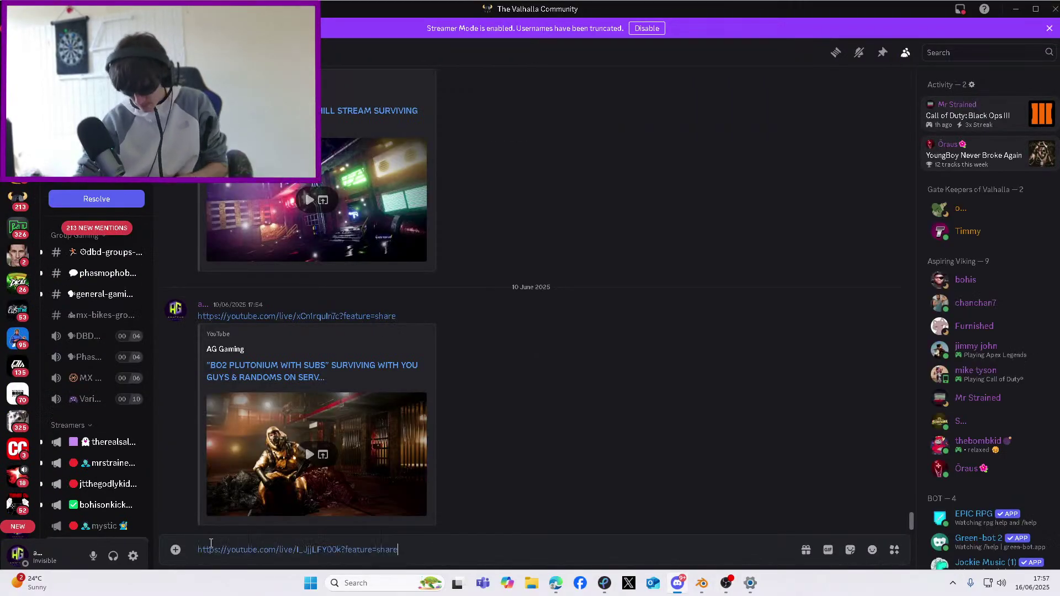
{"action": "key", "text": "Return"}
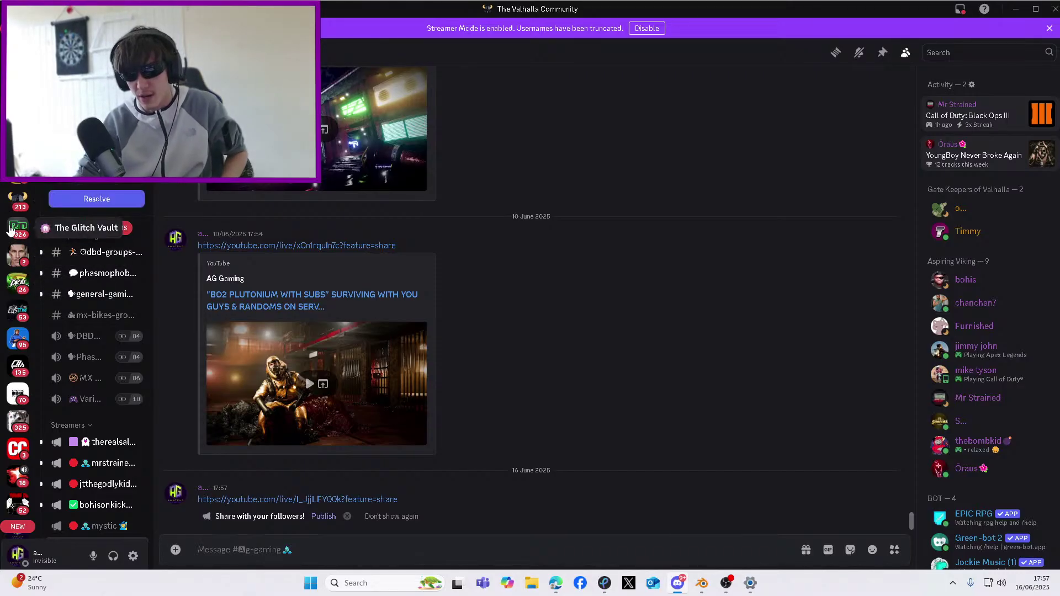
{"action": "left_click", "coordinate": [16, 227]}
{"action": "type", "text": "https://youtube.com/live/I_JjjLFY00k?feature=share"}
{"action": "key", "text": "Return"}
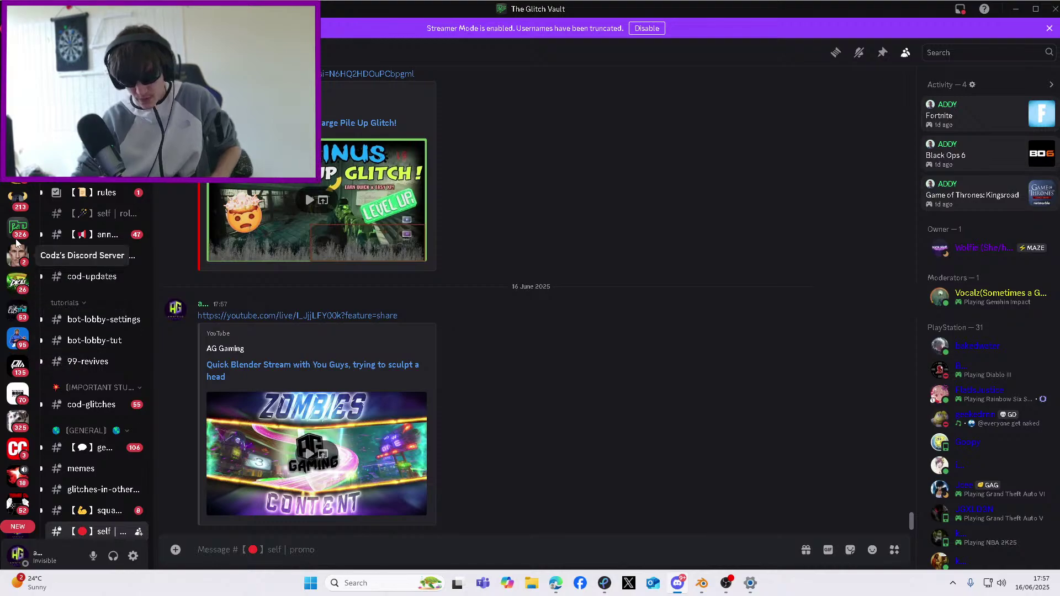
{"action": "left_click", "coordinate": [17, 282]}
{"action": "type", "text": "https://youtube.com/live/I_JjjLFY00k?feature=share"}
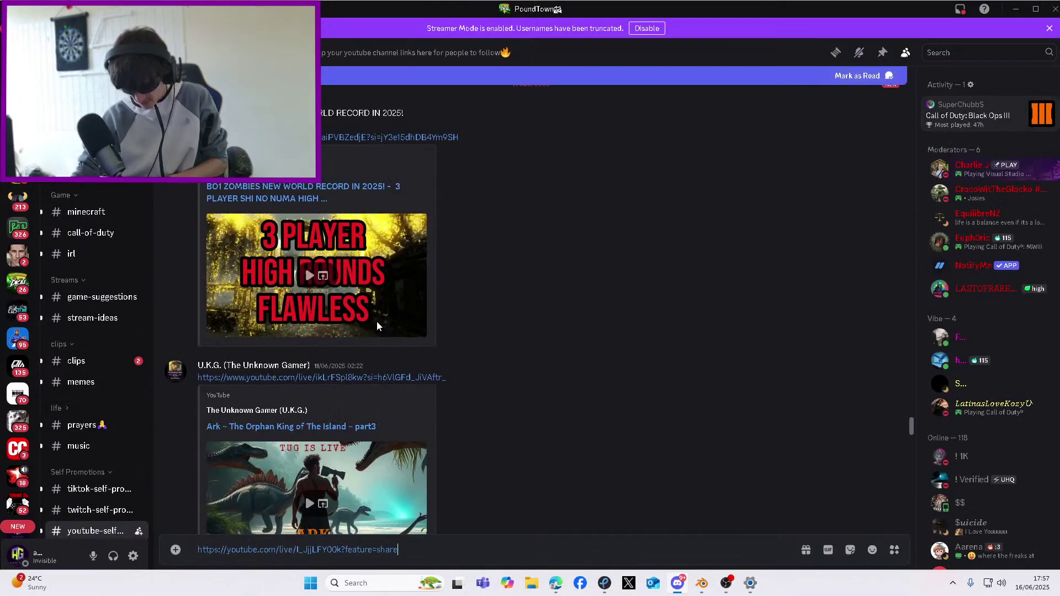
{"action": "key", "text": "Return"}
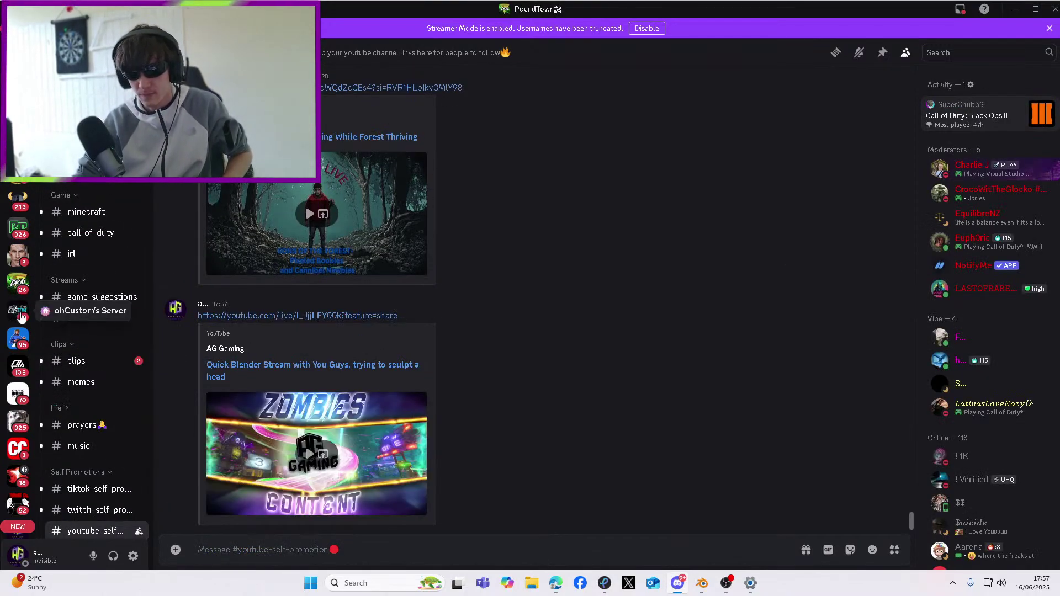
{"action": "left_click", "coordinate": [18, 310]}
{"action": "type", "text": "https://youtube.com/live/I_JjjLFY00k?feature=share"}
{"action": "key", "text": "Return"}
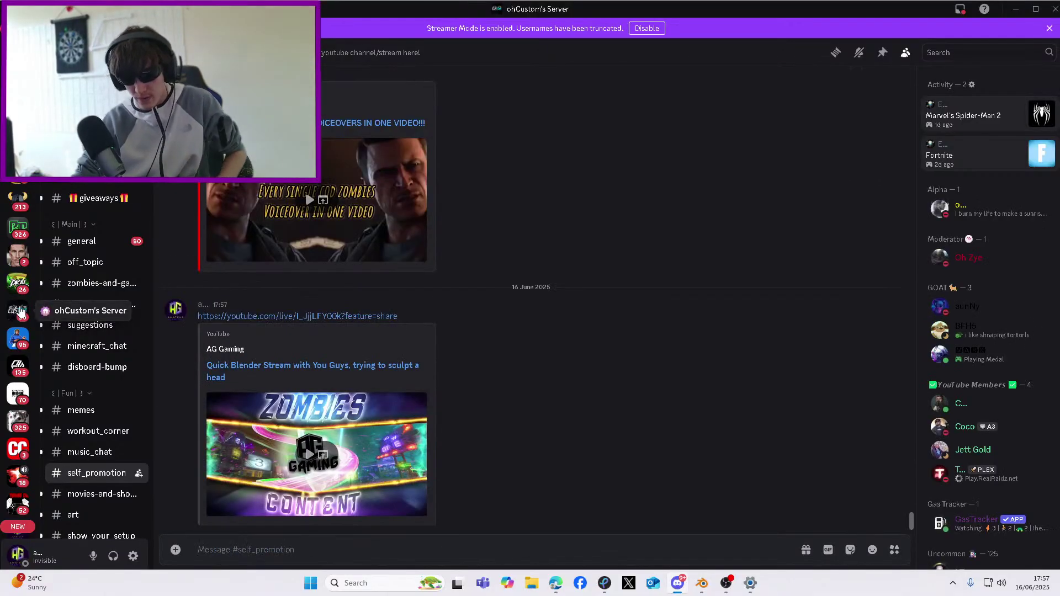
{"action": "left_click", "coordinate": [18, 338]}
{"action": "type", "text": "https://youtube.com/live/l_JjjLFY00k?feature=share"}
{"action": "key", "text": "Return"}
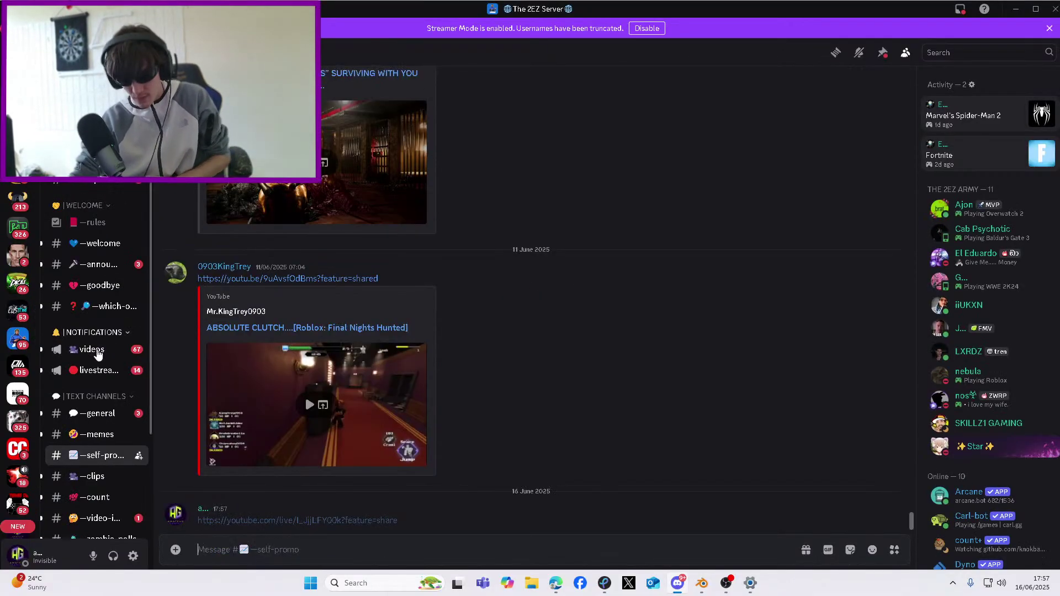
{"action": "left_click", "coordinate": [17, 366]}
{"action": "type", "text": "https://youtube.com/live/I_JjjLFY00k?feature=share"}
{"action": "key", "text": "Return"}
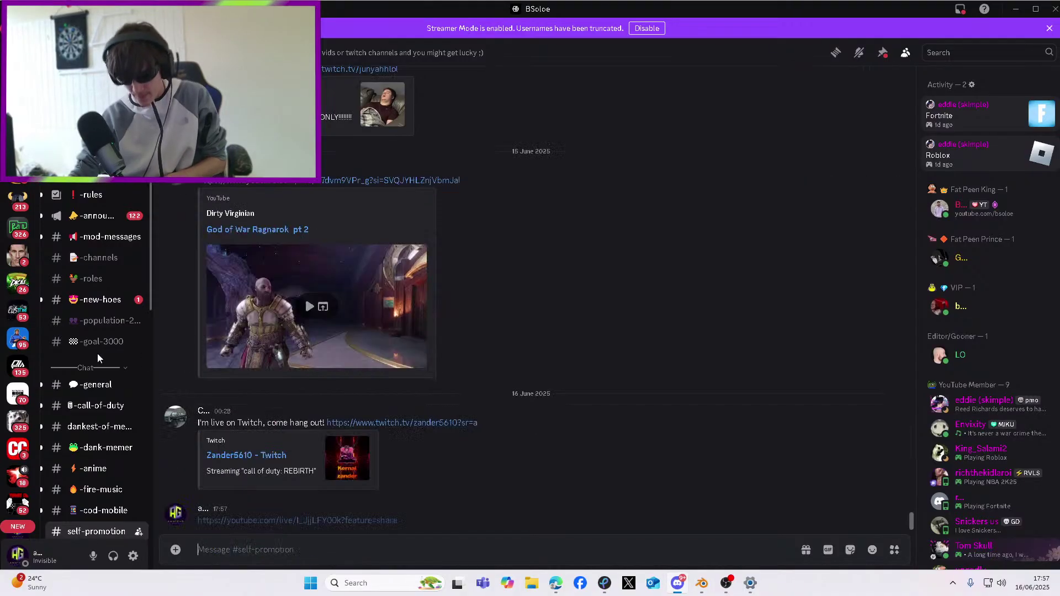
{"action": "left_click", "coordinate": [18, 393]}
{"action": "type", "text": "https://youtube.com/live/I_JjjLFY00k?feature=share"}
{"action": "key", "text": "Return"}
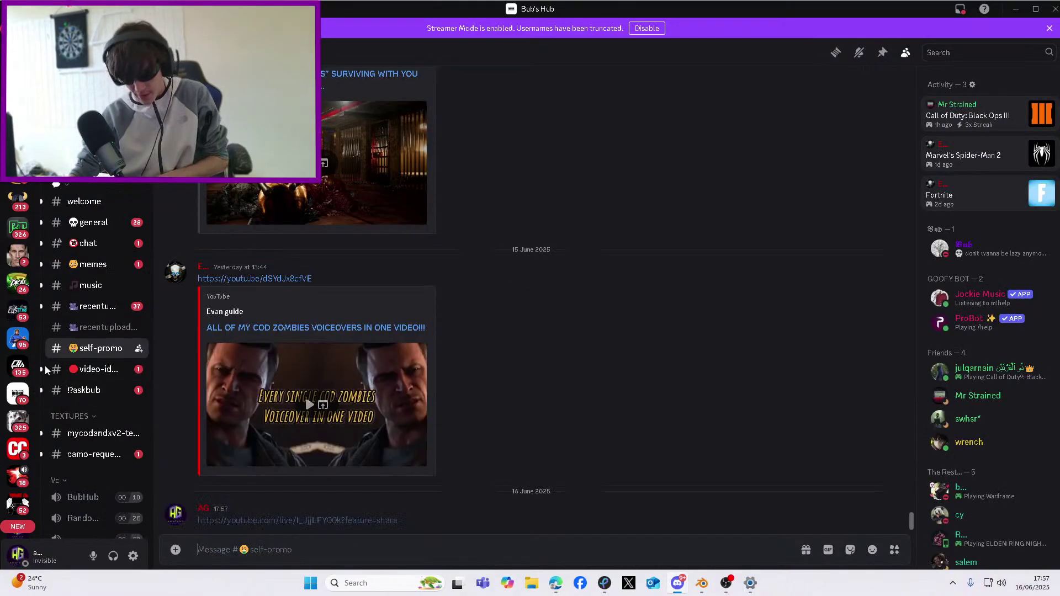
Post the YouTube live link in the self-promotion channel of Evan Guide's Discord Channel and in Sker Ritual's fan-media channel
{"action": "left_click", "coordinate": [17, 421]}
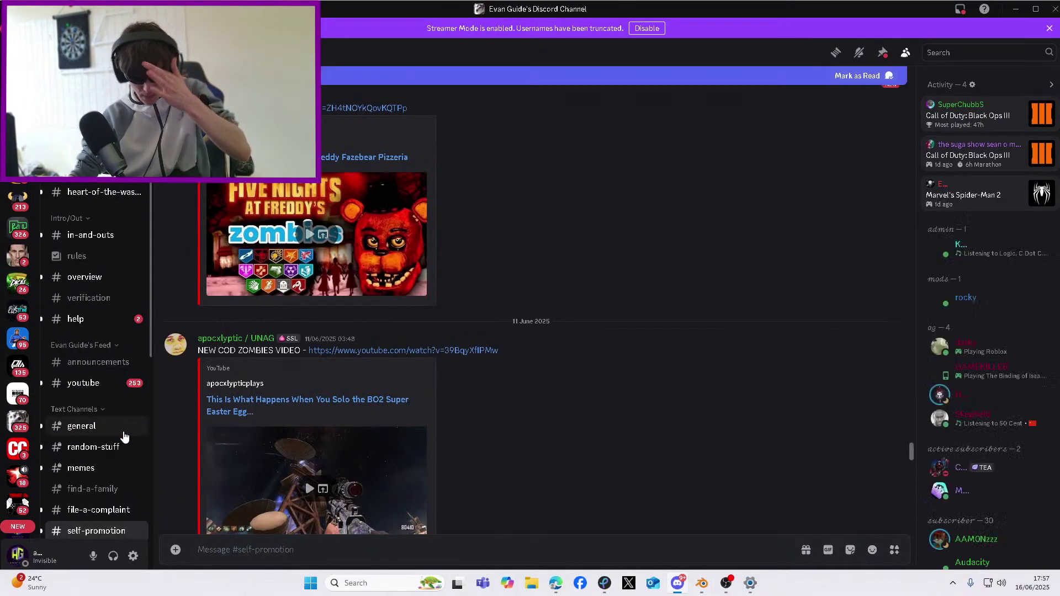
{"action": "type", "text": "https://youtube.com/live/I_JjjLFY00k?feature=share"}
{"action": "key", "text": "Return"}
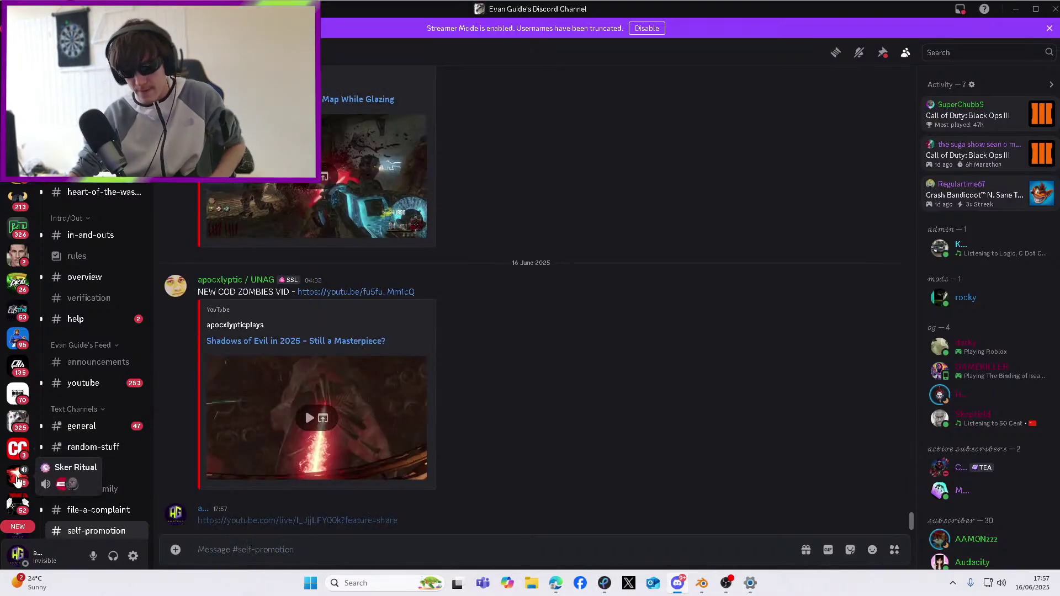
{"action": "left_click", "coordinate": [16, 481]}
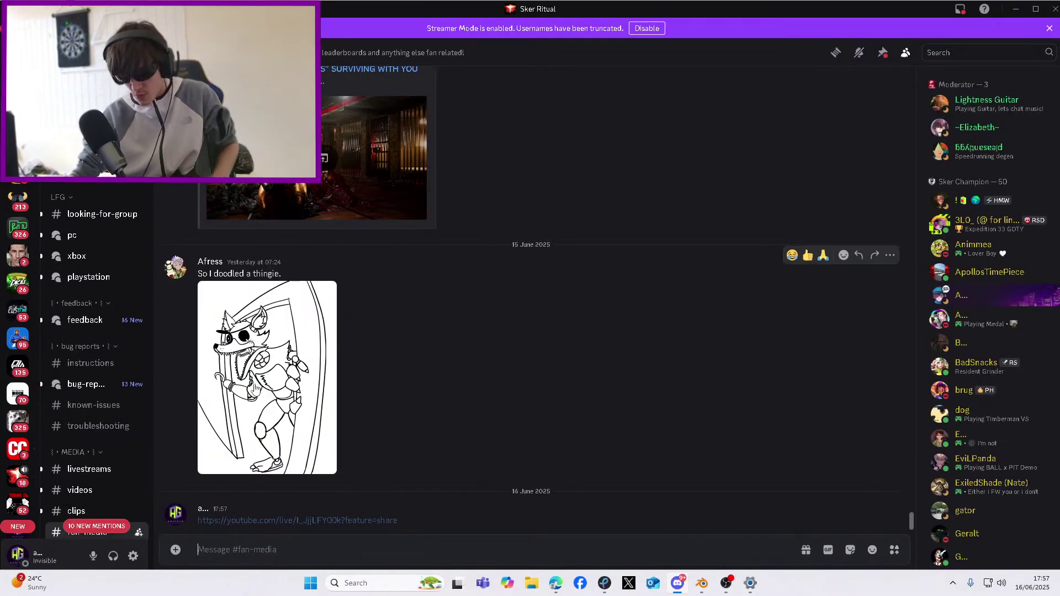
{"action": "scroll", "coordinate": [15, 455], "scroll_direction": "down", "scroll_amount": 3}
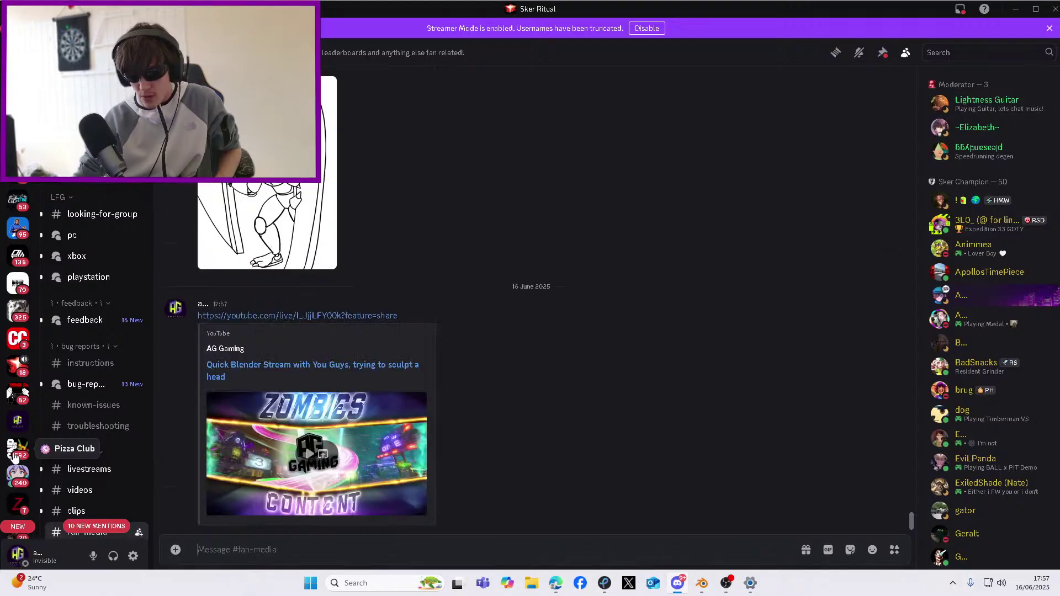
{"action": "left_click", "coordinate": [19, 483]}
{"action": "type", "text": "https://youtube.com/live/I_JjjLFY00k?feature=share"}
{"action": "key", "text": "Return"}
{"action": "scroll", "coordinate": [15, 447], "scroll_direction": "down", "scroll_amount": 4}
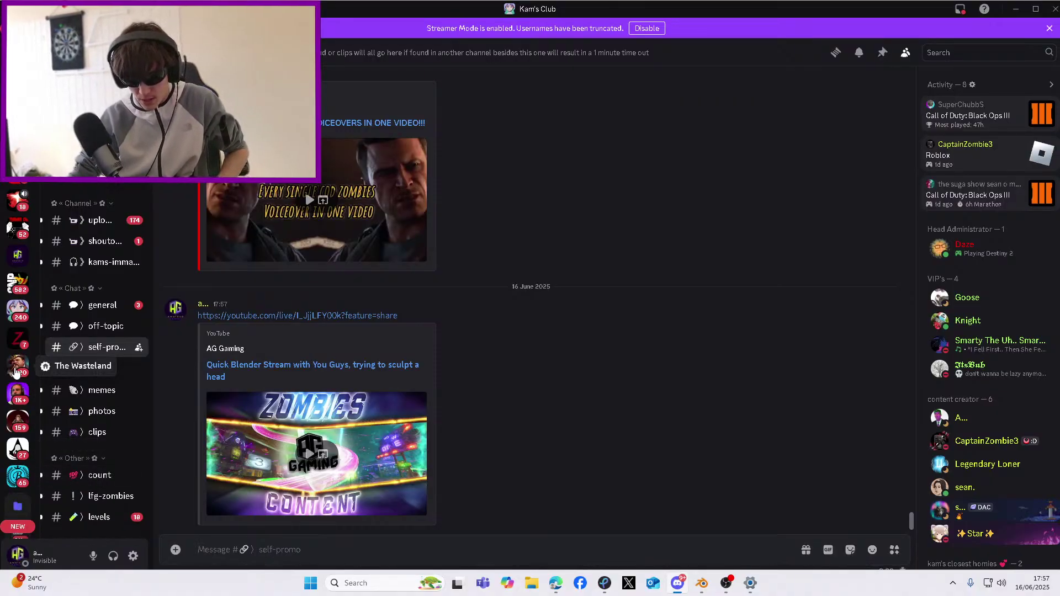
{"action": "left_click", "coordinate": [15, 371]}
{"action": "type", "text": "https://youtube.com/live/I_JjjLFY0Ok?feature=share"}
{"action": "key", "text": "Return"}
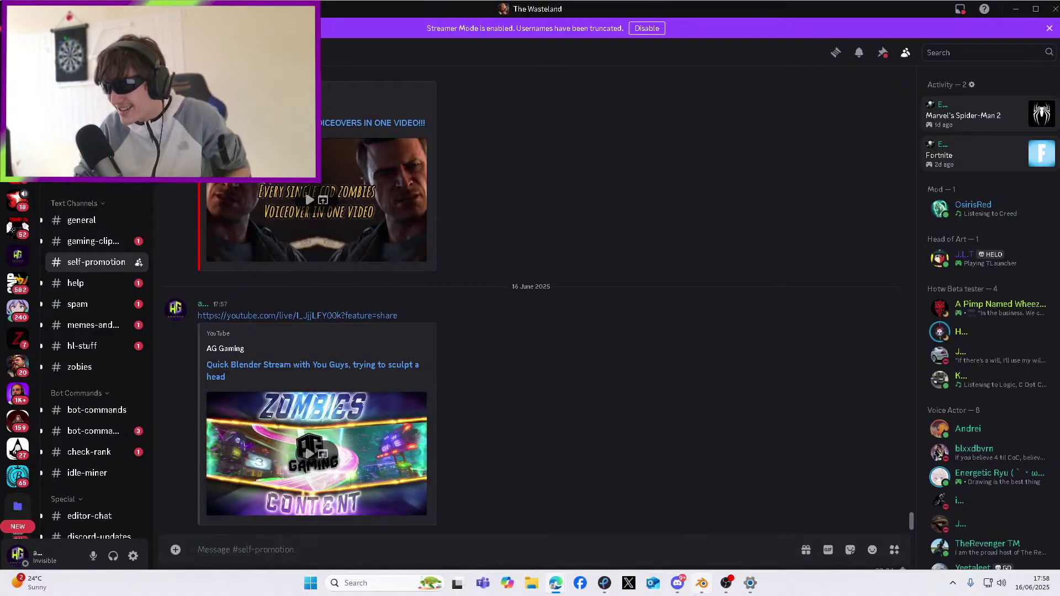
Switch to Blender and examine the blocked-out head model and its sketch lines from several angles and distances
{"action": "left_click", "coordinate": [701, 583]}
{"action": "mouse_move", "coordinate": [397, 265]}
{"action": "middle_mouse_down"}
{"action": "mouse_move", "coordinate": [425, 257]}
{"action": "mouse_move", "coordinate": [408, 262]}
{"action": "middle_mouse_up"}
{"action": "scroll", "coordinate": [386, 265], "scroll_direction": "up", "scroll_amount": 3}
{"action": "scroll", "coordinate": [348, 265], "scroll_direction": "down", "scroll_amount": 2}
{"action": "scroll", "coordinate": [348, 265], "scroll_direction": "down", "scroll_amount": 3}
{"action": "scroll", "coordinate": [441, 248], "scroll_direction": "up", "scroll_amount": 3}
{"action": "middle_click_drag", "start_coordinate": [469, 243], "coordinate": [572, 217]}
{"action": "scroll", "coordinate": [561, 230], "scroll_direction": "up", "scroll_amount": 2}
{"action": "scroll", "coordinate": [578, 224], "scroll_direction": "down", "scroll_amount": 2}
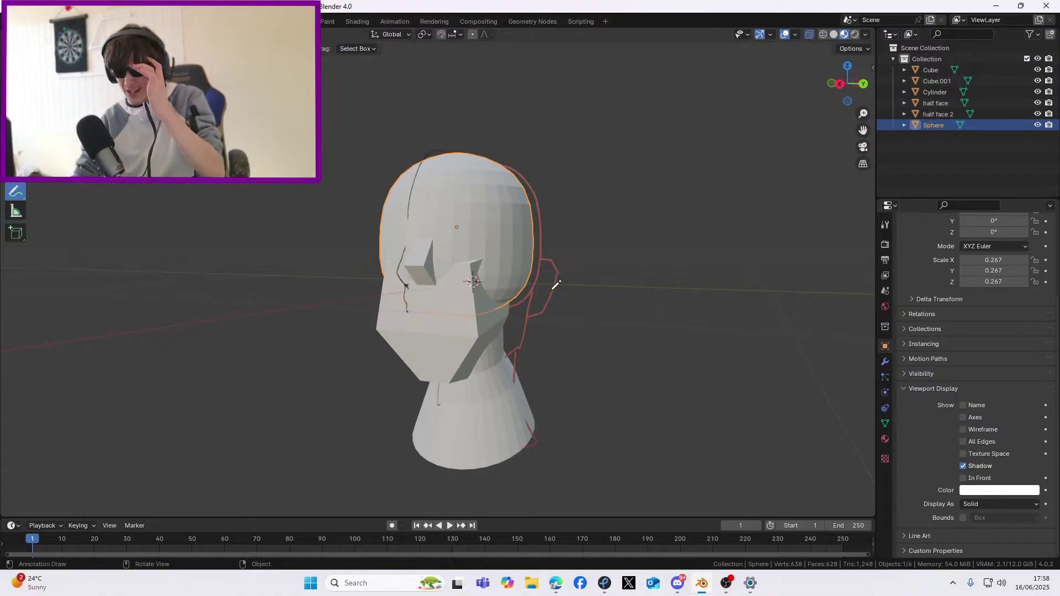
{"action": "scroll", "coordinate": [553, 283], "scroll_direction": "up", "scroll_amount": 3}
{"action": "scroll", "coordinate": [552, 292], "scroll_direction": "down", "scroll_amount": 3}
{"action": "middle_click_drag", "start_coordinate": [552, 293], "coordinate": [547, 309]}
{"action": "scroll", "coordinate": [545, 312], "scroll_direction": "up", "scroll_amount": 2}
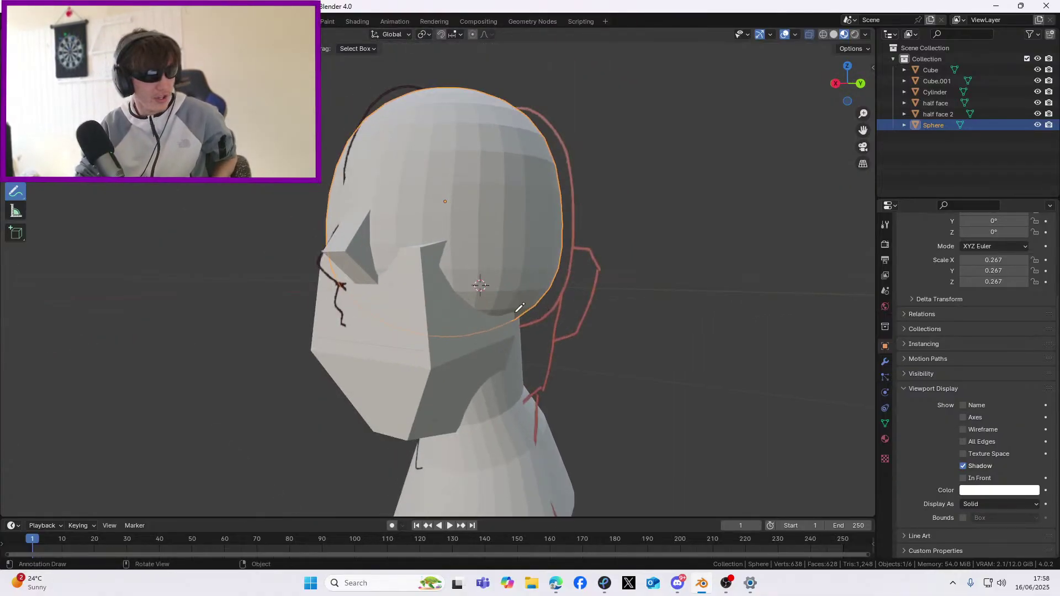
{"action": "scroll", "coordinate": [548, 303], "scroll_direction": "down", "scroll_amount": 3}
{"action": "scroll", "coordinate": [548, 303], "scroll_direction": "up", "scroll_amount": 3}
{"action": "scroll", "coordinate": [547, 320], "scroll_direction": "down", "scroll_amount": 3}
{"action": "scroll", "coordinate": [547, 331], "scroll_direction": "up", "scroll_amount": 3}
{"action": "middle_click_drag", "start_coordinate": [547, 331], "coordinate": [880, 138]}
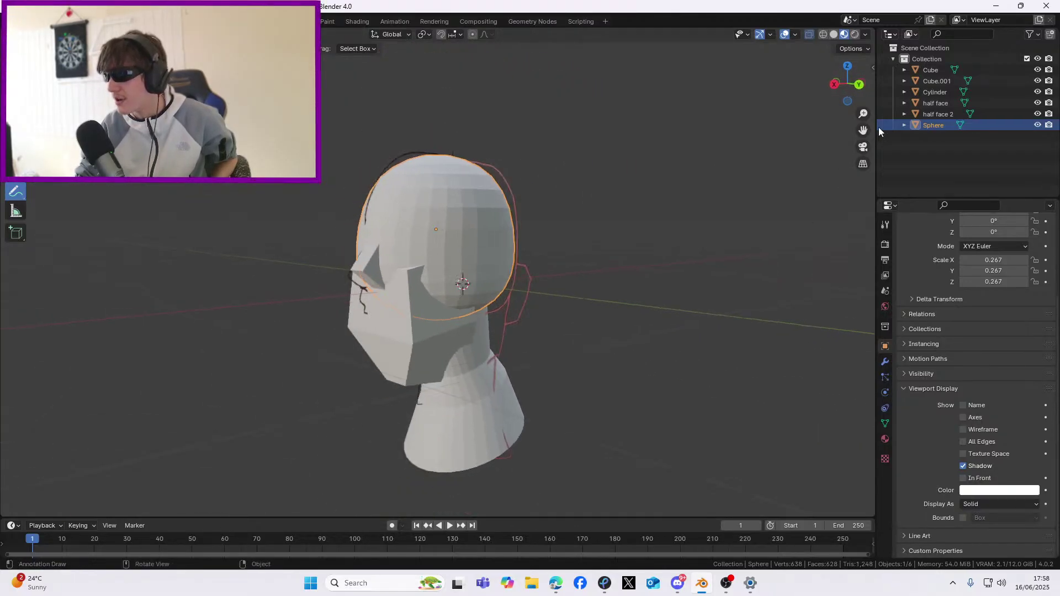
{"action": "scroll", "coordinate": [530, 263], "scroll_direction": "up", "scroll_amount": 4}
{"action": "scroll", "coordinate": [501, 263], "scroll_direction": "down", "scroll_amount": 4}
{"action": "scroll", "coordinate": [603, 260], "scroll_direction": "up", "scroll_amount": 1}
Inspect the whole head model in wireframe shading, then return to the shaded view
{"action": "left_click", "coordinate": [823, 34]}
{"action": "scroll", "coordinate": [480, 284], "scroll_direction": "up", "scroll_amount": 2}
{"action": "mouse_move", "coordinate": [480, 284]}
{"action": "middle_mouse_down"}
{"action": "mouse_move", "coordinate": [492, 303]}
{"action": "mouse_move", "coordinate": [606, 275]}
{"action": "mouse_move", "coordinate": [598, 284]}
{"action": "mouse_move", "coordinate": [649, 296]}
{"action": "mouse_move", "coordinate": [466, 290]}
{"action": "mouse_move", "coordinate": [447, 314]}
{"action": "mouse_move", "coordinate": [456, 352]}
{"action": "middle_mouse_up"}
{"action": "key", "text": "shift+z"}
{"action": "scroll", "coordinate": [444, 301], "scroll_direction": "down", "scroll_amount": 3}
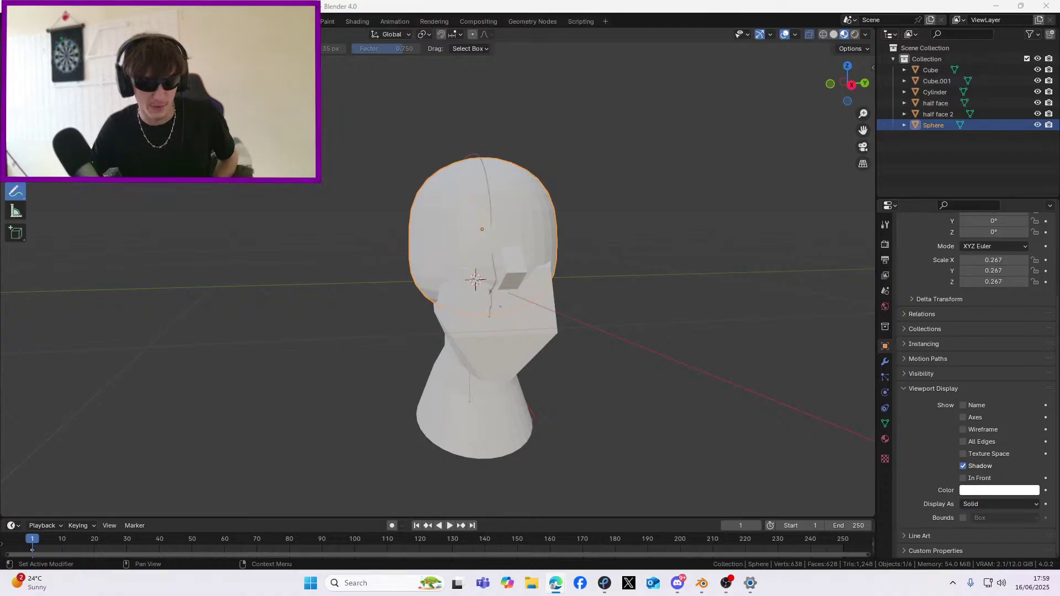
Check the stream's messages in the pop-out live chat window and move the window back out of the way
{"action": "left_click_drag", "start_coordinate": [1059, 54], "coordinate": [370, 62]}
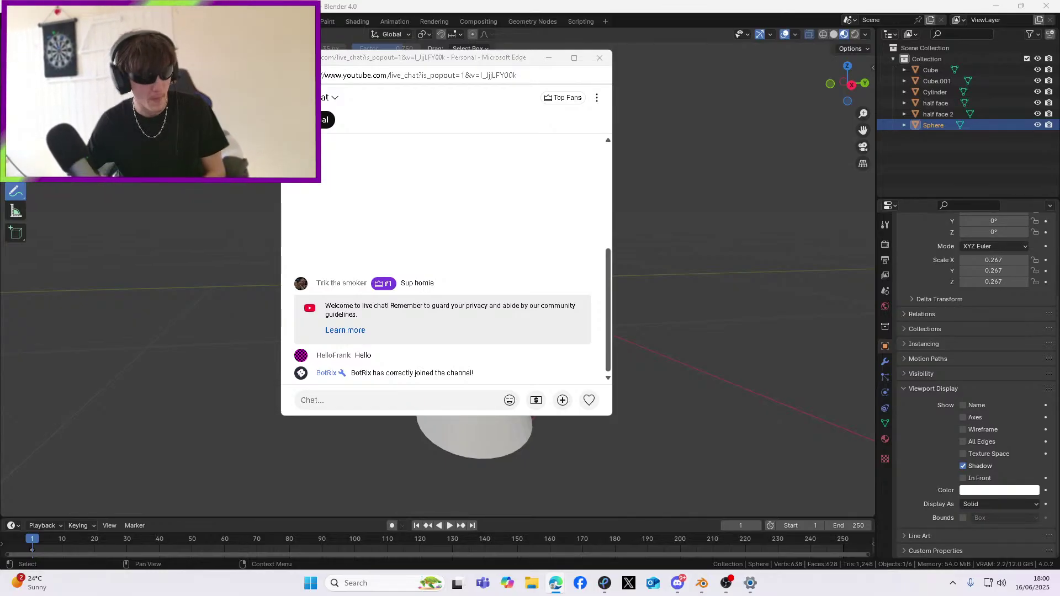
{"action": "left_click", "coordinate": [373, 64]}
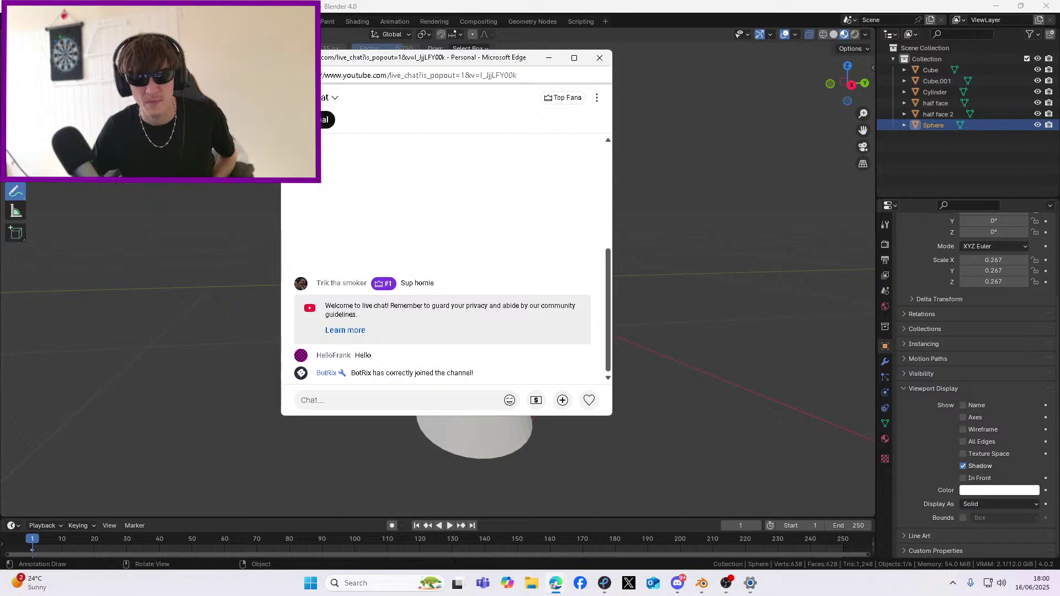
{"action": "left_click_drag", "start_coordinate": [372, 64], "coordinate": [0, 64]}
Compare the head model in wireframe, solid and material preview shading
{"action": "middle_click_drag", "start_coordinate": [647, 300], "coordinate": [552, 299]}
{"action": "scroll", "coordinate": [570, 299], "scroll_direction": "up", "scroll_amount": 4}
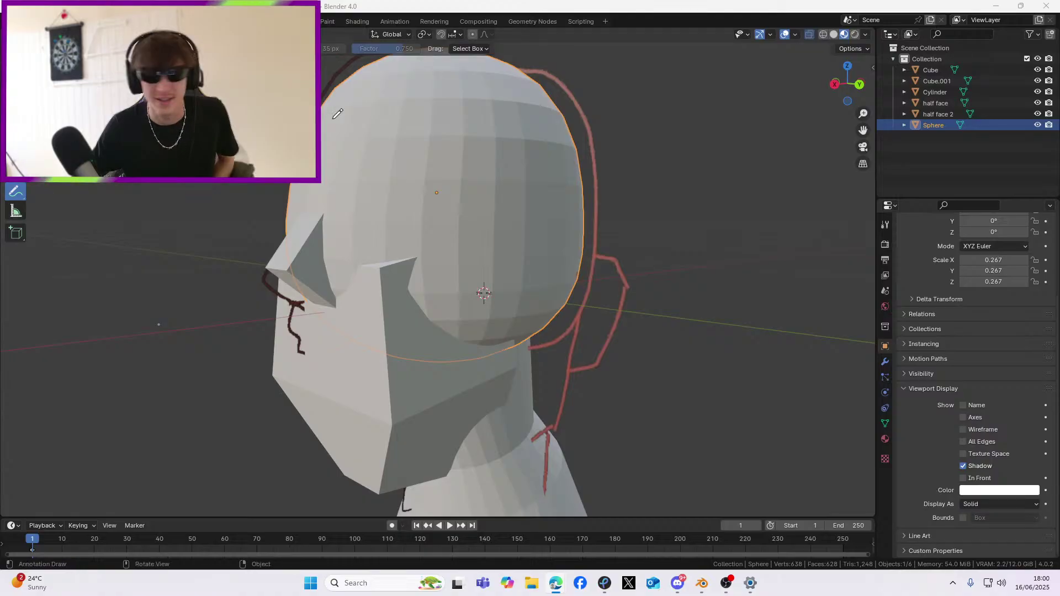
{"action": "left_click", "coordinate": [16, 201]}
{"action": "mouse_move", "coordinate": [483, 253]}
{"action": "middle_mouse_down"}
{"action": "mouse_move", "coordinate": [459, 246]}
{"action": "mouse_move", "coordinate": [492, 246]}
{"action": "mouse_move", "coordinate": [497, 265]}
{"action": "mouse_move", "coordinate": [534, 268]}
{"action": "middle_mouse_up"}
{"action": "scroll", "coordinate": [493, 246], "scroll_direction": "down", "scroll_amount": 1}
{"action": "left_click", "coordinate": [823, 33]}
{"action": "left_click", "coordinate": [833, 35]}
{"action": "left_click", "coordinate": [843, 33]}
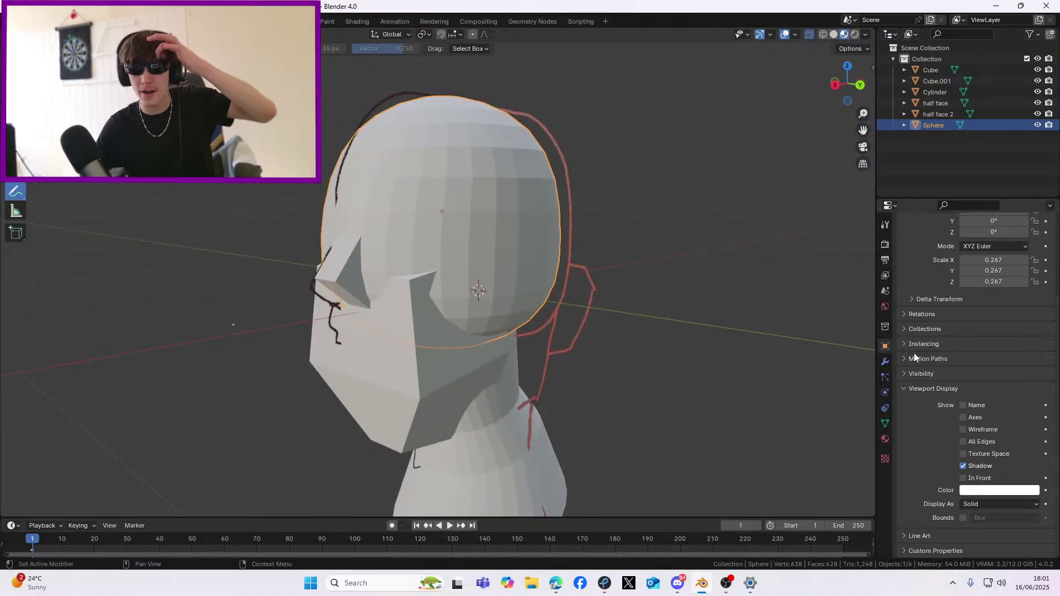
Set the viewport display of the Cube and Cube.001 objects to Wire
{"action": "middle_click_drag", "start_coordinate": [553, 210], "coordinate": [542, 209]}
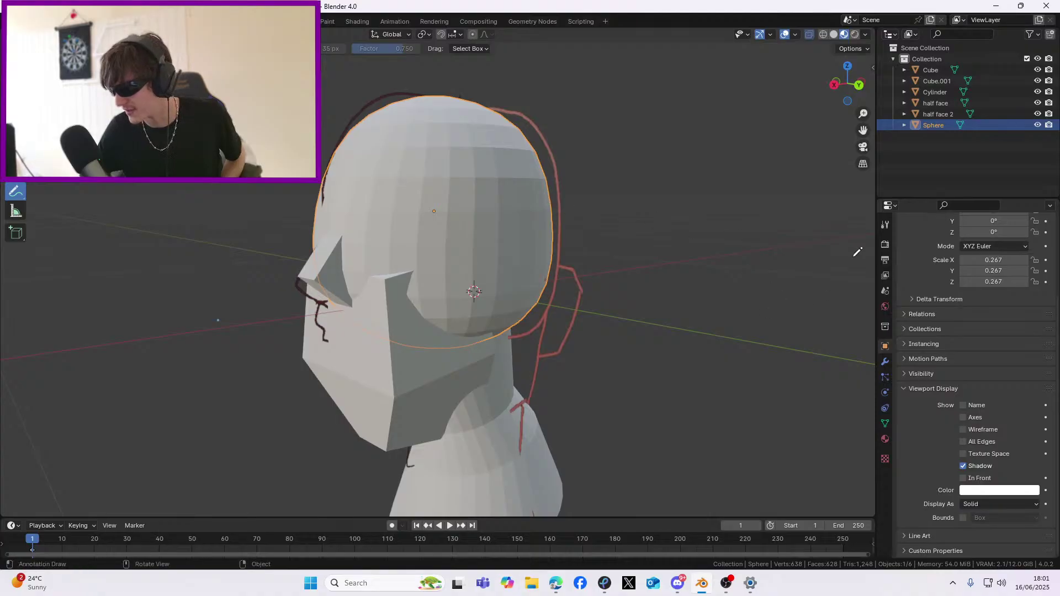
{"action": "left_click", "coordinate": [930, 70]}
{"action": "left_click", "coordinate": [980, 504]}
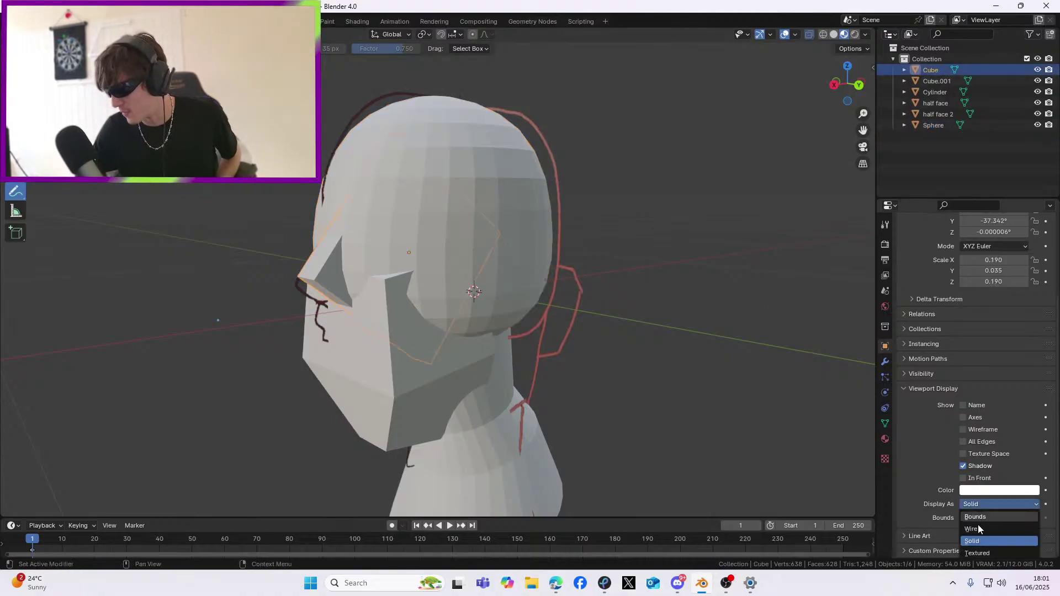
{"action": "left_click", "coordinate": [982, 528]}
{"action": "left_click", "coordinate": [934, 80]}
{"action": "left_click", "coordinate": [978, 504]}
{"action": "left_click", "coordinate": [978, 528]}
Set the viewport display of the Cylinder and Sphere objects to Wire
{"action": "left_click", "coordinate": [938, 92]}
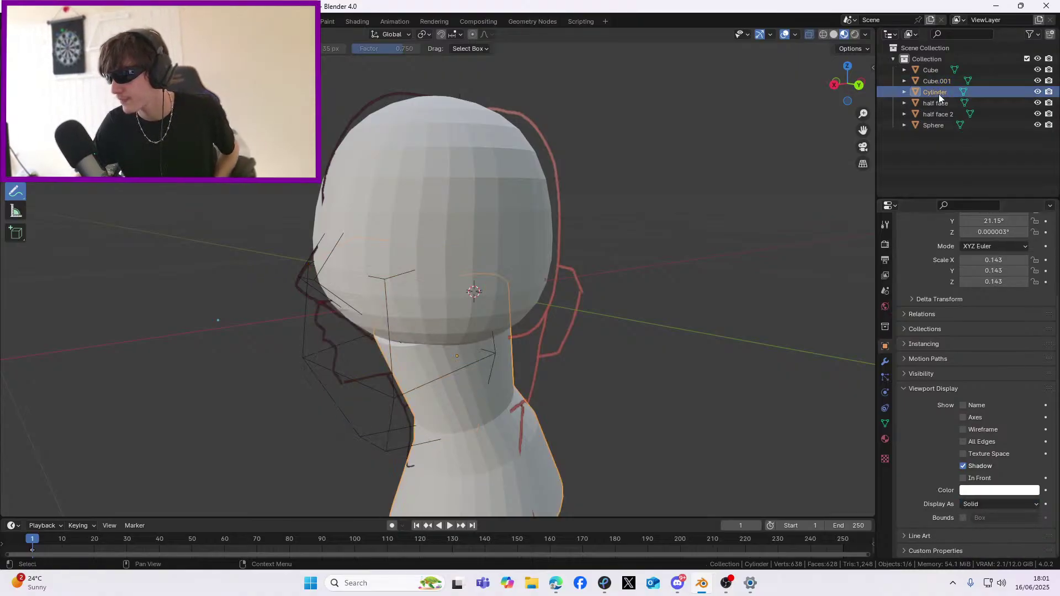
{"action": "left_click", "coordinate": [979, 504]}
{"action": "left_click", "coordinate": [978, 528]}
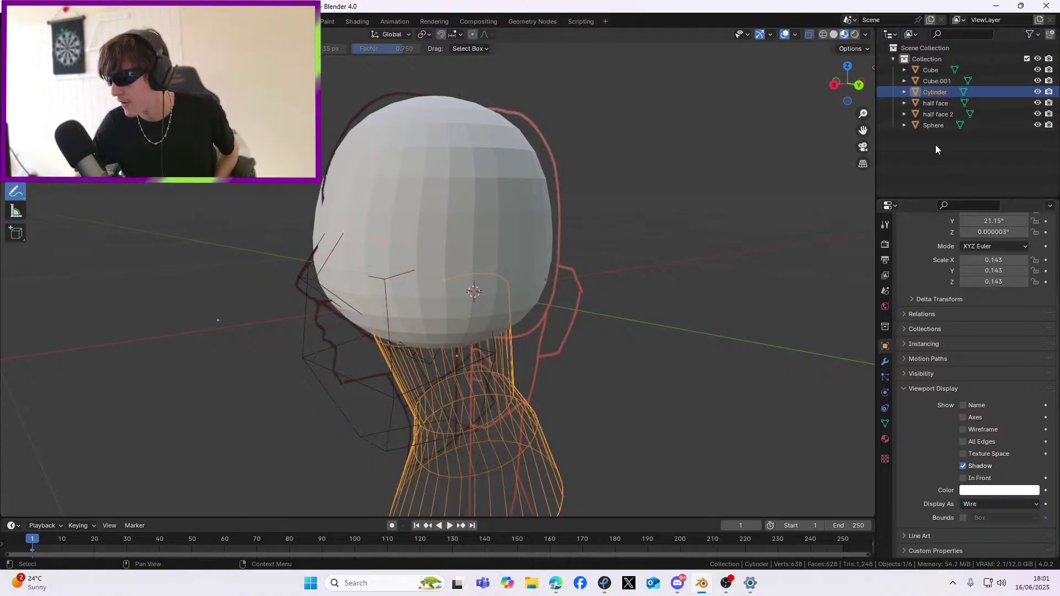
{"action": "left_click", "coordinate": [931, 125]}
{"action": "left_click", "coordinate": [963, 503]}
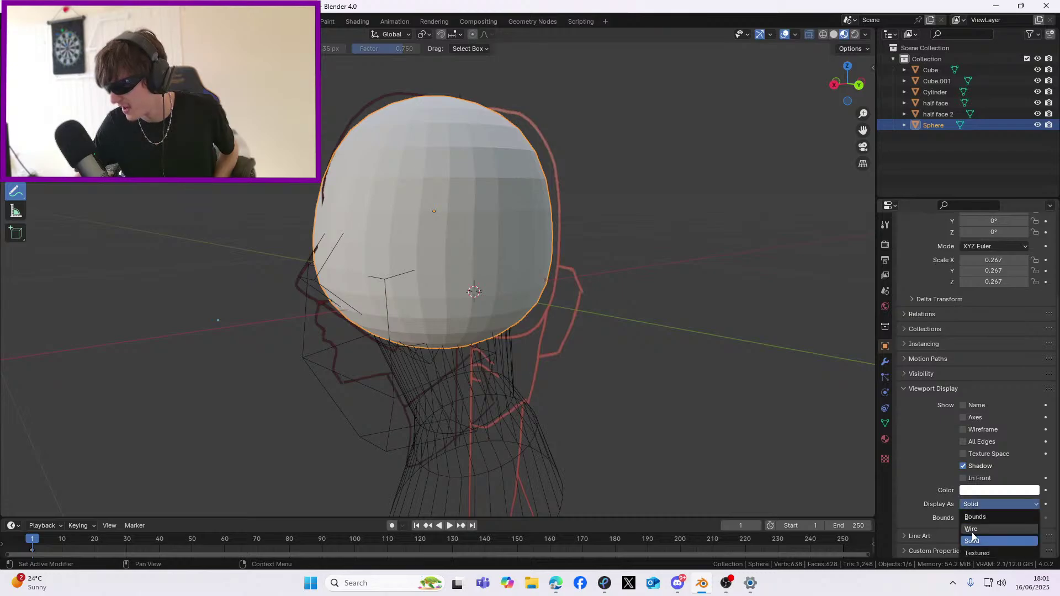
{"action": "left_click", "coordinate": [966, 528]}
{"action": "middle_click_drag", "start_coordinate": [634, 238], "coordinate": [589, 173]}
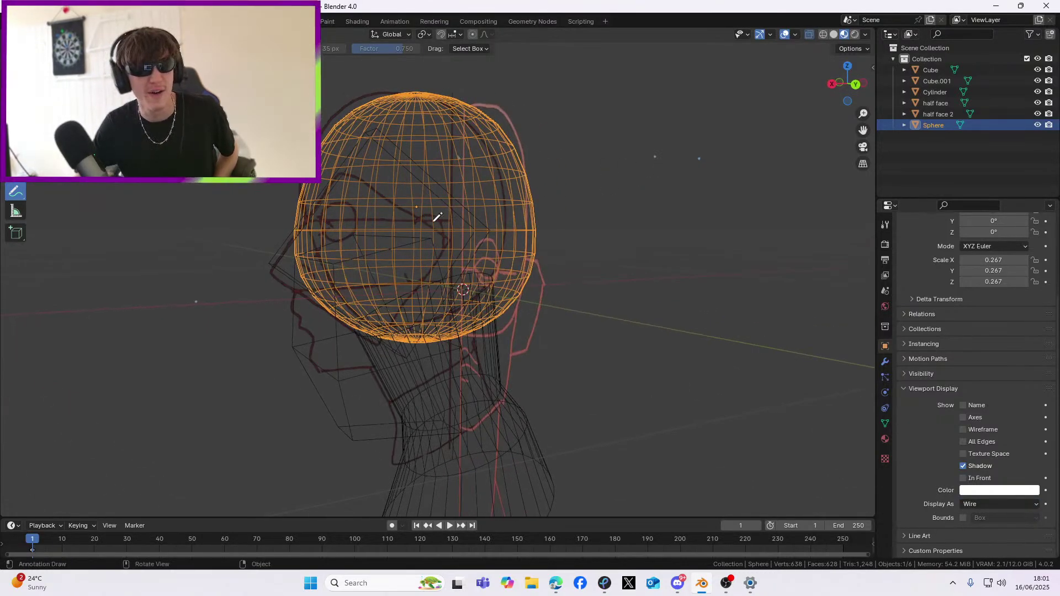
Switch from annotating to the selection tool and select the half face object in the viewport
{"action": "key", "text": "alt+Tab"}
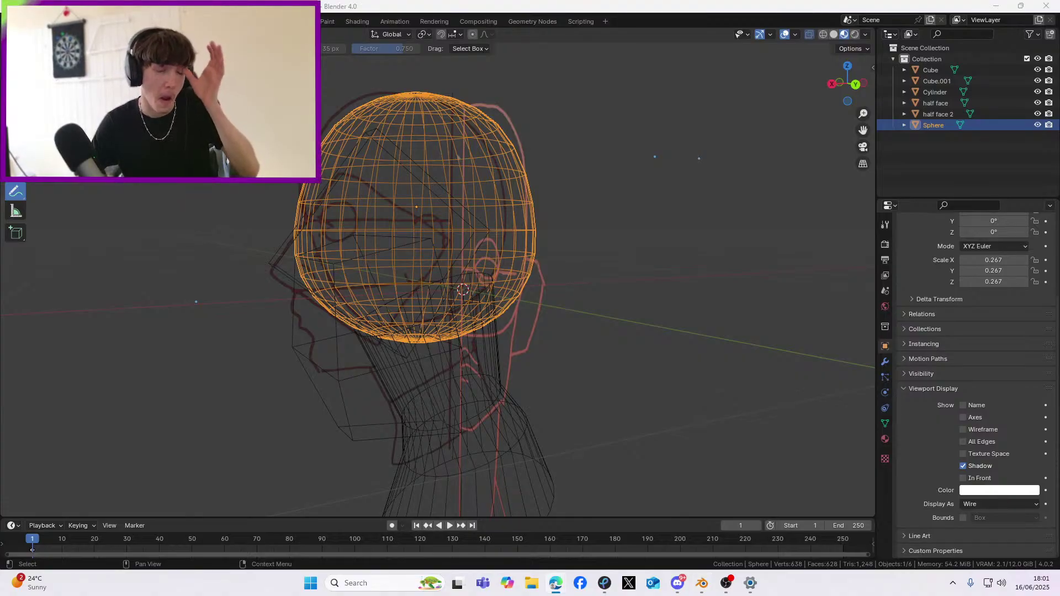
{"action": "middle_click_drag", "start_coordinate": [599, 300], "coordinate": [605, 300]}
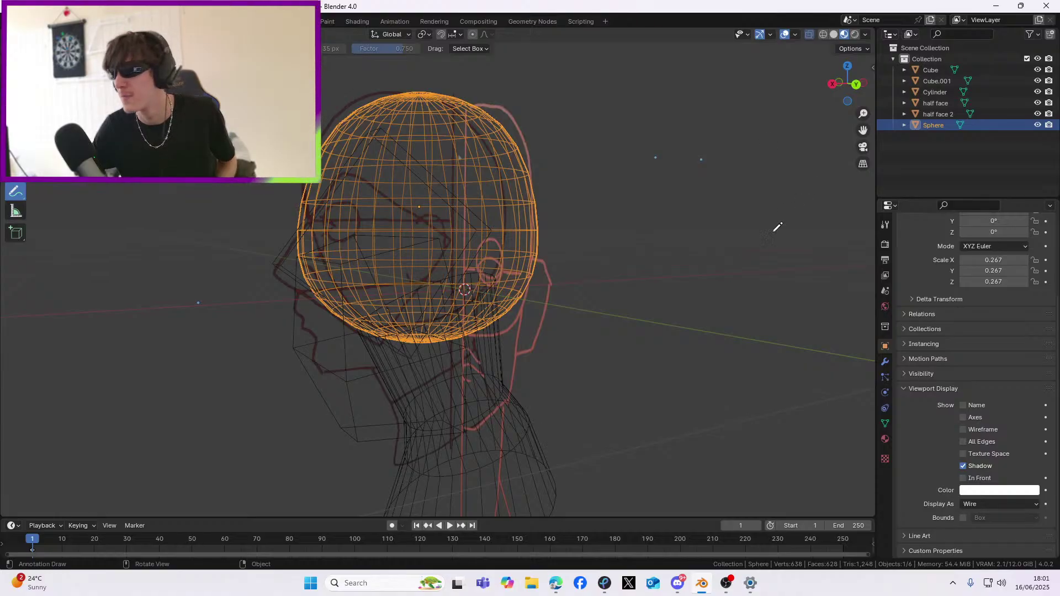
{"action": "key", "text": "w"}
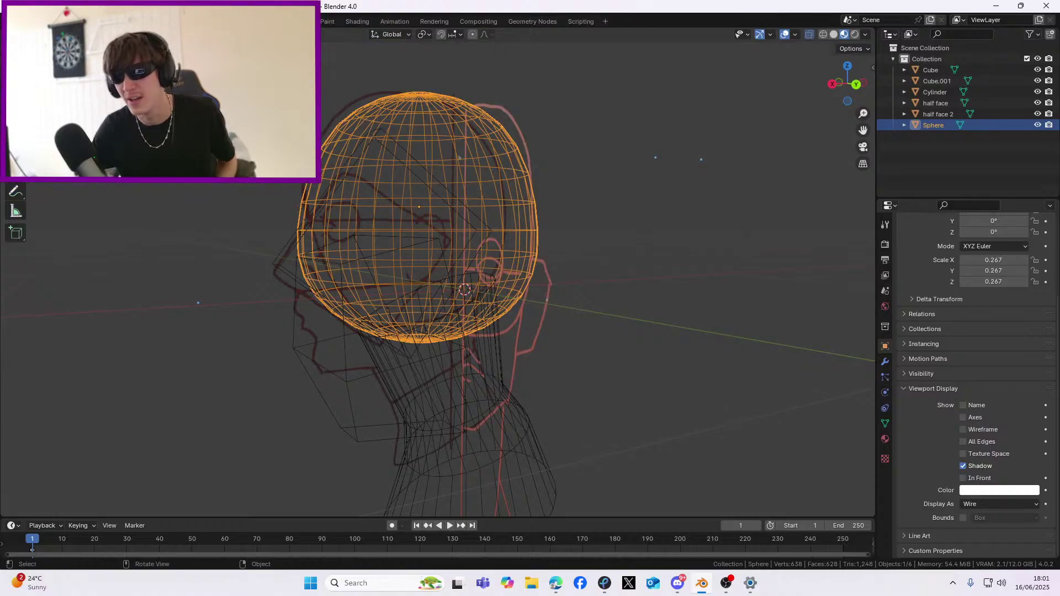
{"action": "left_click", "coordinate": [549, 286]}
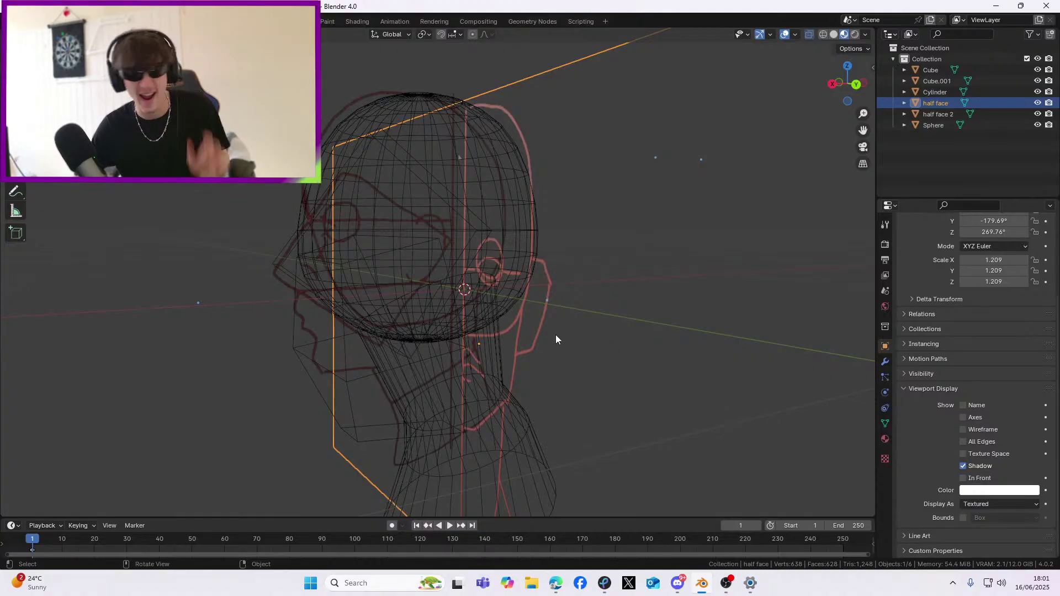
{"action": "middle_click_drag", "start_coordinate": [331, 177], "coordinate": [372, 173]}
{"action": "left_click", "coordinate": [15, 191]}
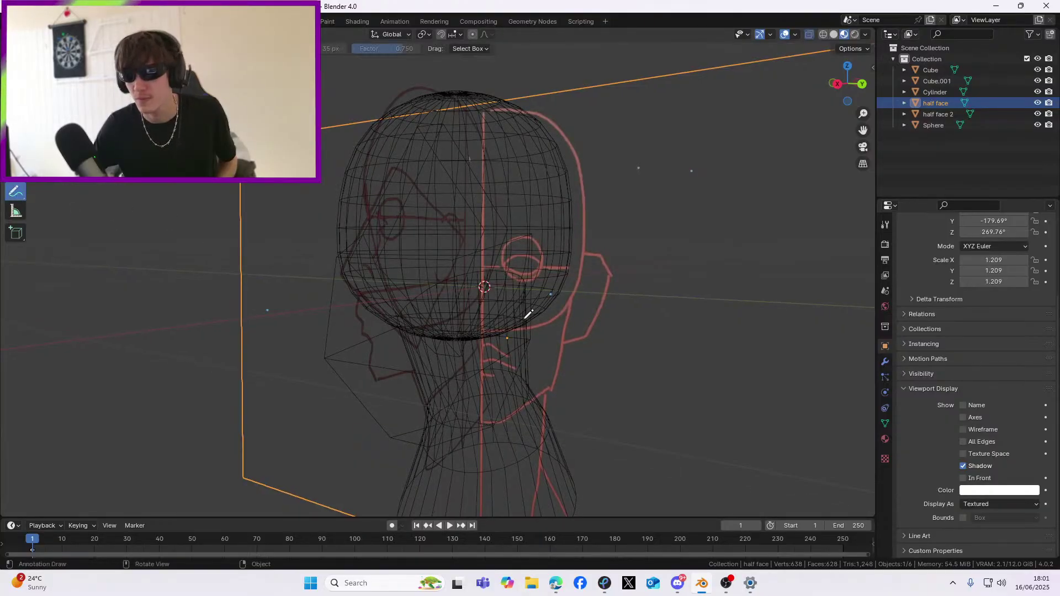
{"action": "mouse_move", "coordinate": [601, 330]}
{"action": "left_mouse_down"}
{"action": "mouse_move", "coordinate": [610, 257]}
{"action": "mouse_move", "coordinate": [626, 260]}
{"action": "left_mouse_up"}
{"action": "key", "text": "ctrl+z"}
{"action": "middle_click_drag", "start_coordinate": [634, 255], "coordinate": [608, 262]}
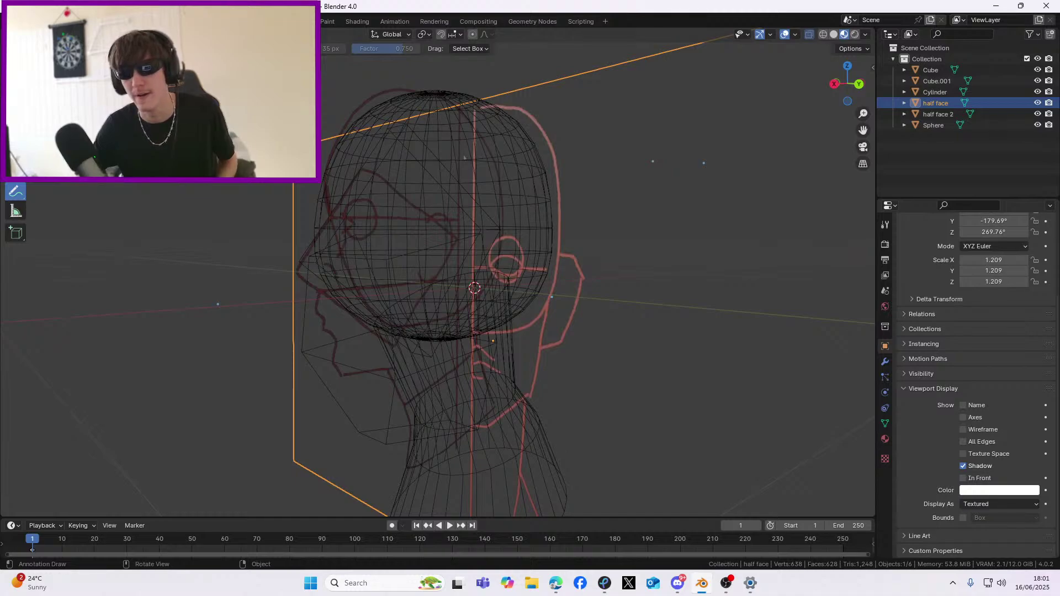
{"action": "key", "text": "w"}
{"action": "key", "text": "alt+Tab"}
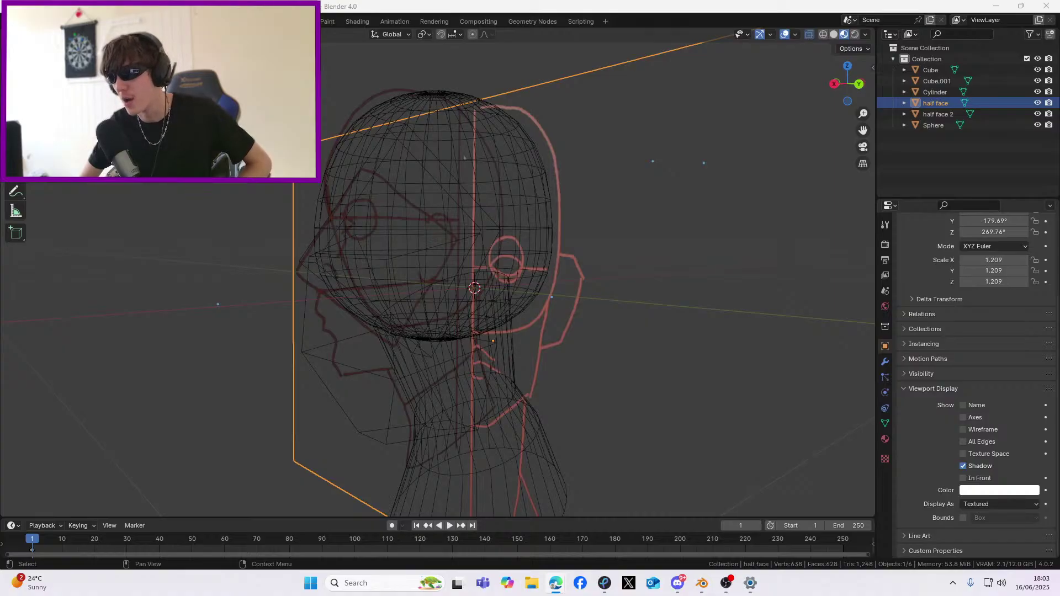
Select the half face 2 sketch object and examine how it lines up with the wireframe head in side view
{"action": "middle_click_drag", "start_coordinate": [577, 316], "coordinate": [704, 316]}
{"action": "left_click", "coordinate": [941, 114]}
{"action": "scroll", "coordinate": [477, 309], "scroll_direction": "up", "scroll_amount": 4}
{"action": "scroll", "coordinate": [705, 312], "scroll_direction": "down", "scroll_amount": 3}
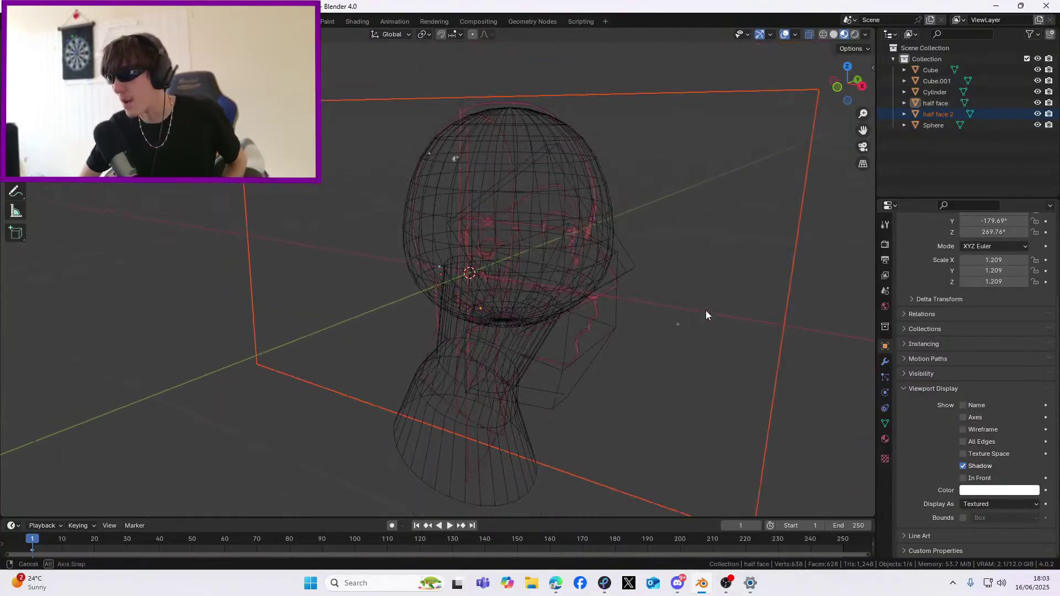
{"action": "scroll", "coordinate": [707, 309], "scroll_direction": "up", "scroll_amount": 1}
{"action": "left_click_drag", "start_coordinate": [862, 131], "coordinate": [796, 166]}
{"action": "middle_click_drag", "start_coordinate": [478, 243], "coordinate": [504, 230]}
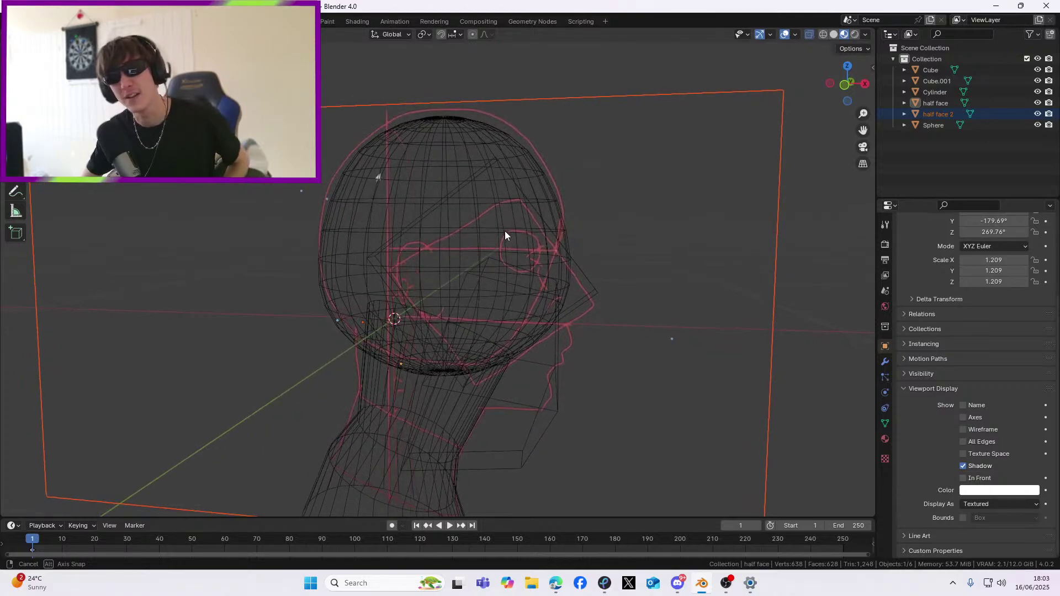
{"action": "scroll", "coordinate": [504, 231], "scroll_direction": "down", "scroll_amount": 1}
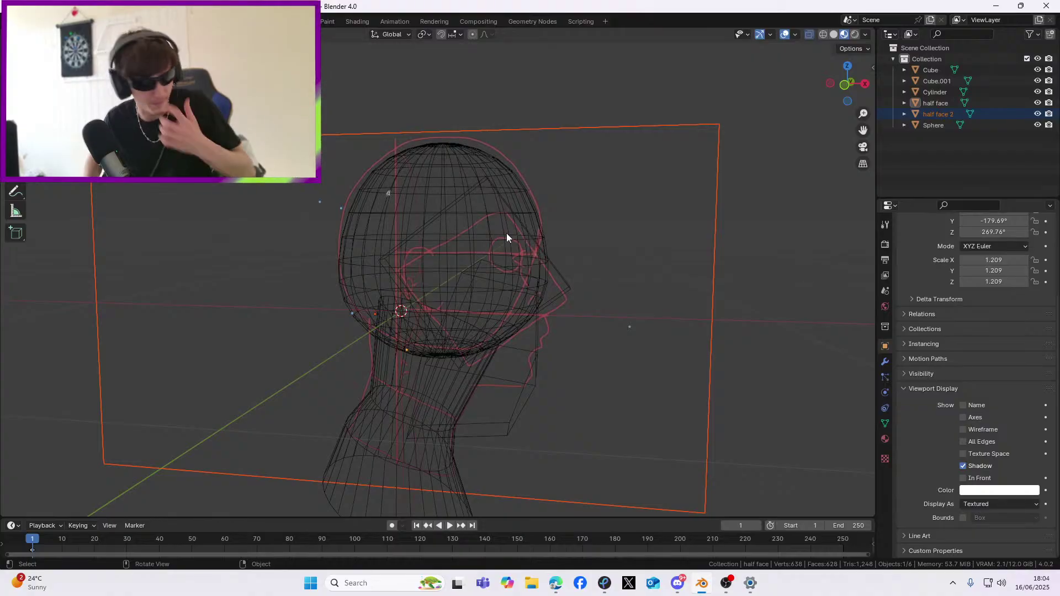
{"action": "middle_click_drag", "start_coordinate": [531, 261], "coordinate": [475, 237]}
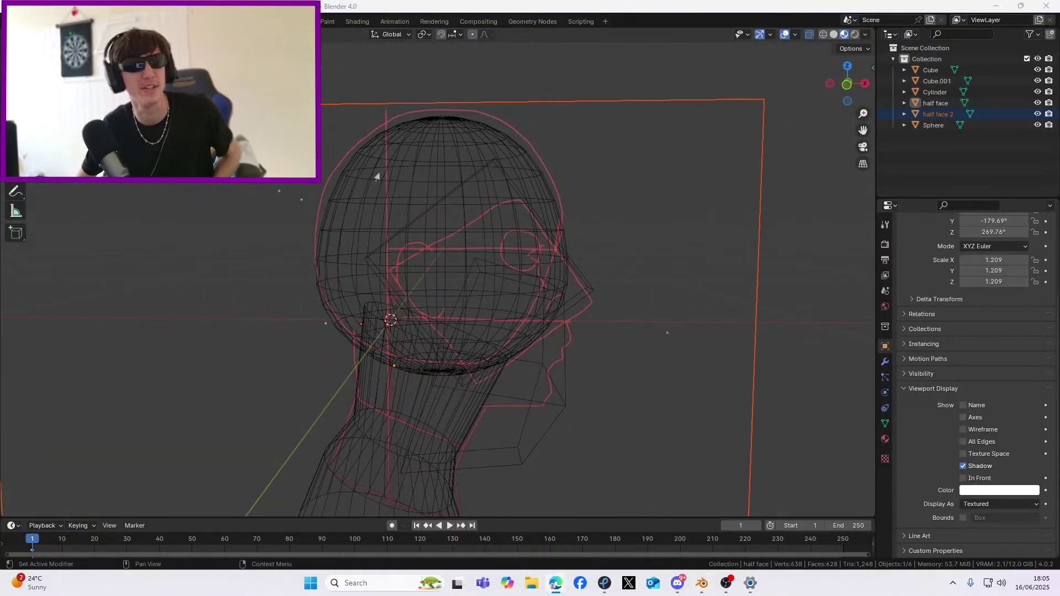
Switch to the browser, watch the Beginners Head Sculpt tutorial up to about 8:26, and return to Blender
{"action": "left_click_drag", "start_coordinate": [710, 138], "coordinate": [704, 105]}
{"action": "double_click", "coordinate": [704, 104]}
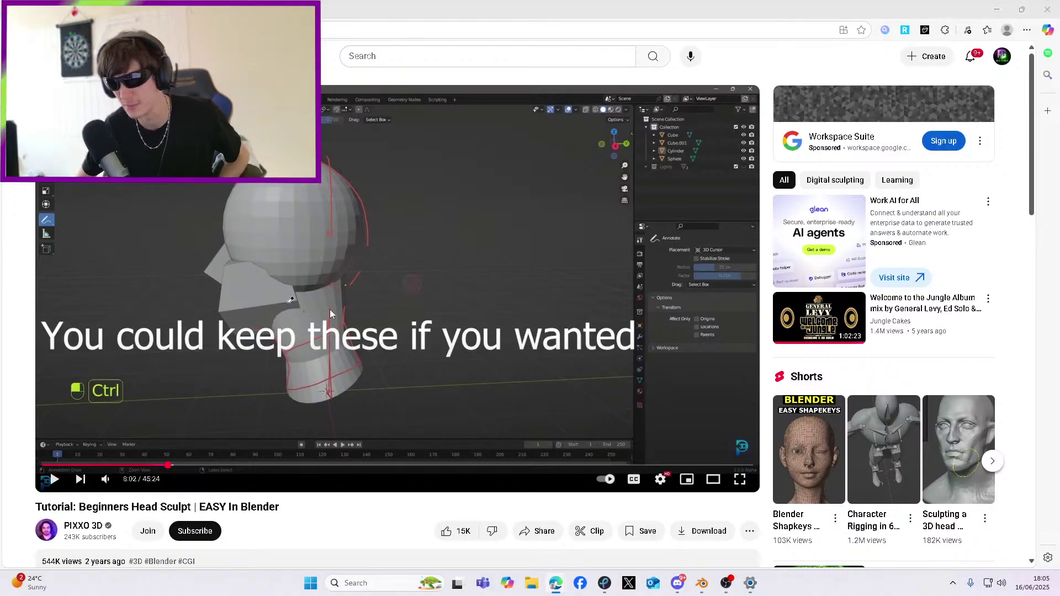
{"action": "left_click", "coordinate": [358, 305]}
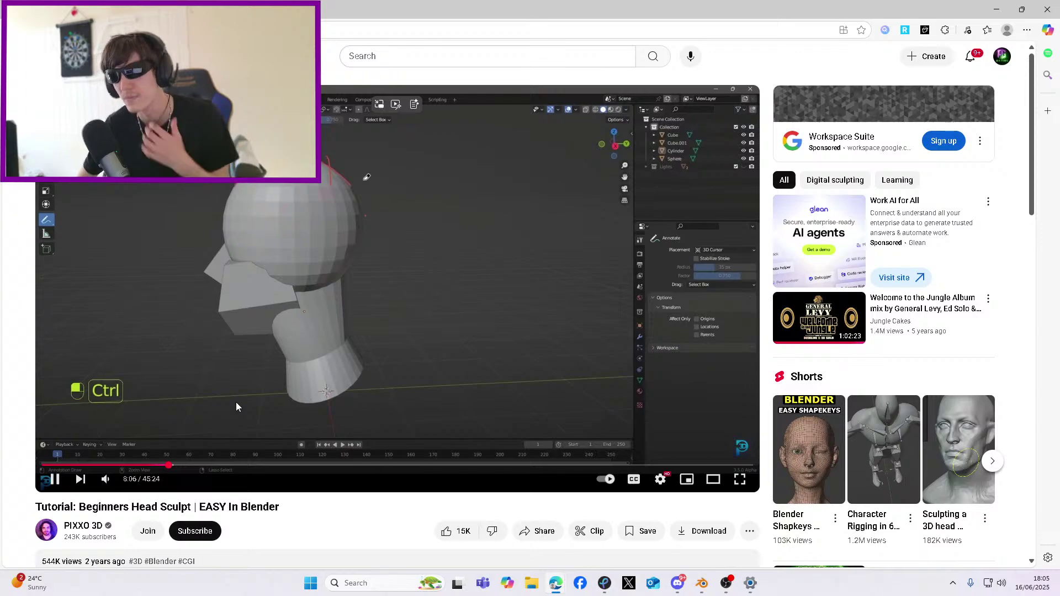
{"action": "left_click", "coordinate": [290, 187]}
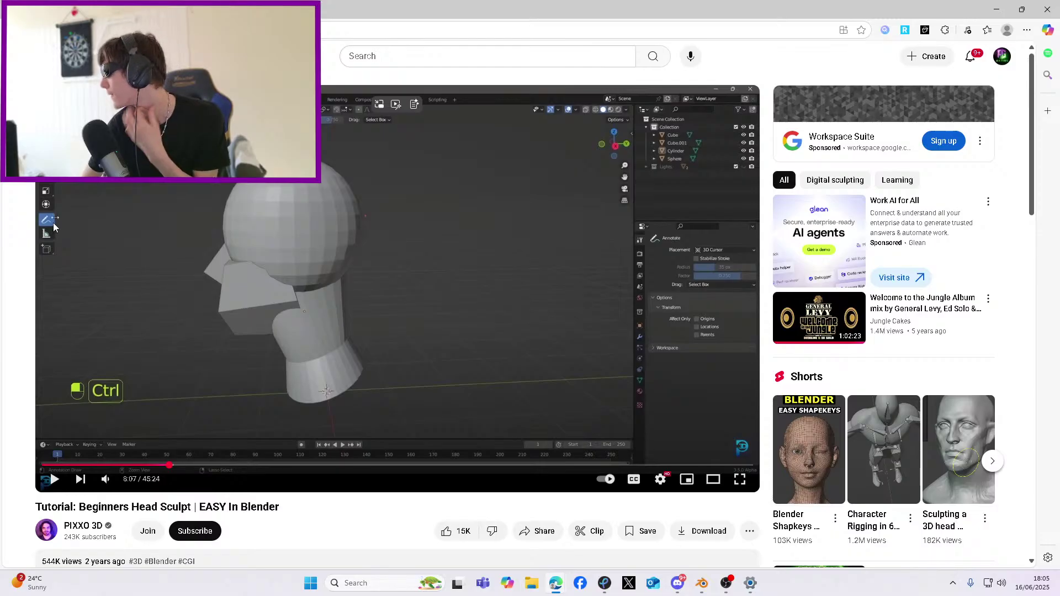
{"action": "left_click", "coordinate": [245, 275]}
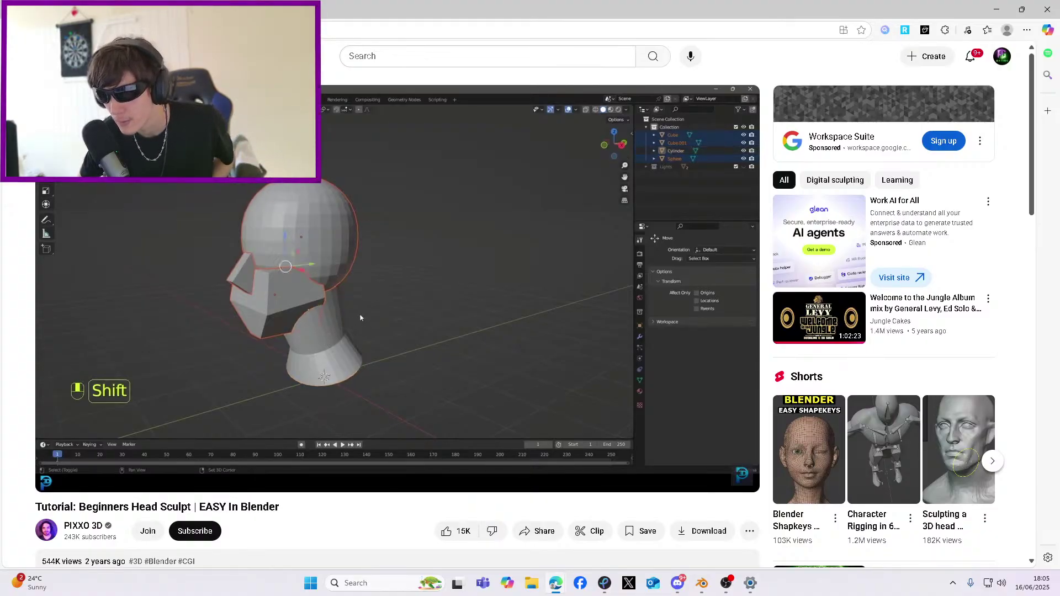
{"action": "left_click", "coordinate": [438, 280]}
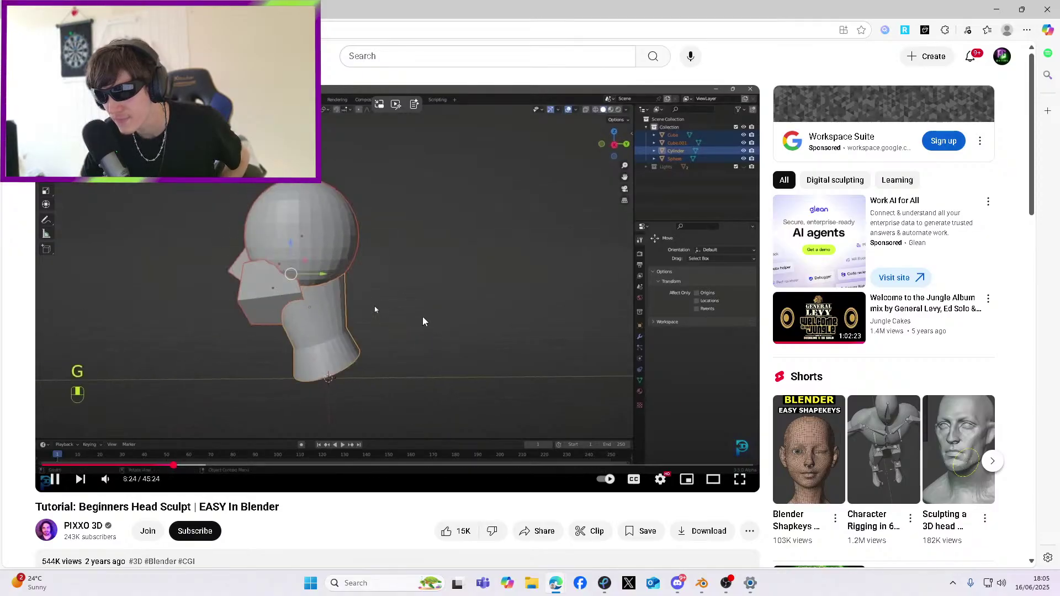
{"action": "left_click", "coordinate": [356, 337]}
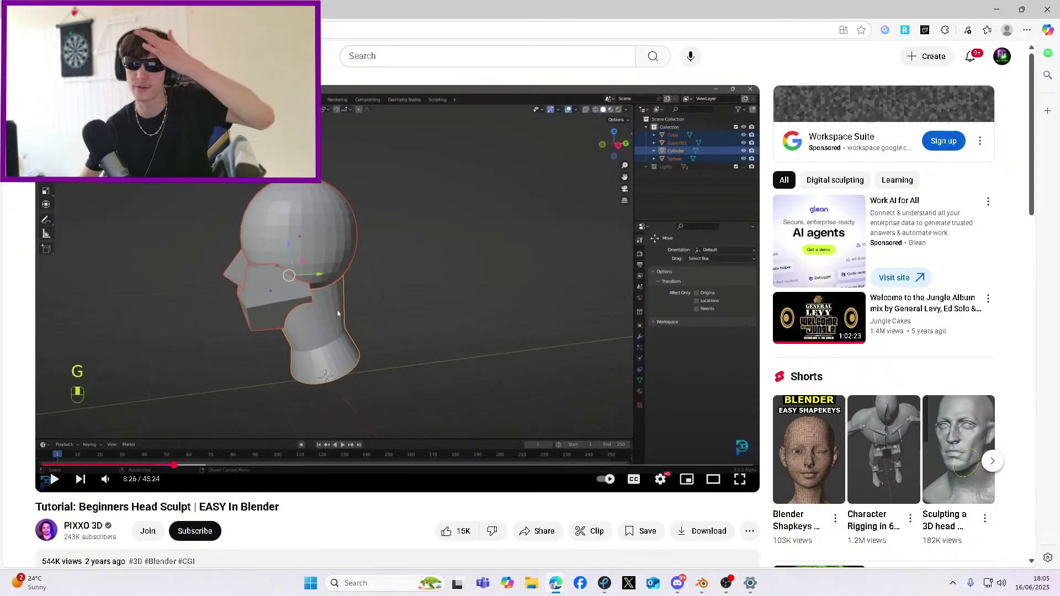
{"action": "key", "text": "alt+Tab"}
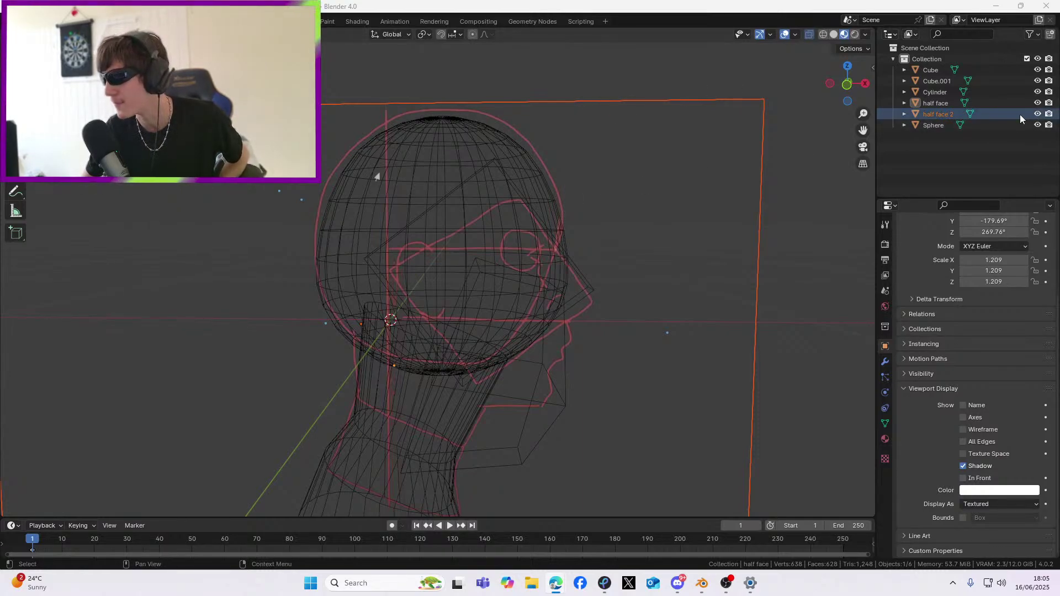
Hide the half face and half face 2 sketch objects and show the head in solid viewport shading
{"action": "left_click", "coordinate": [1037, 114]}
{"action": "left_click", "coordinate": [1038, 103]}
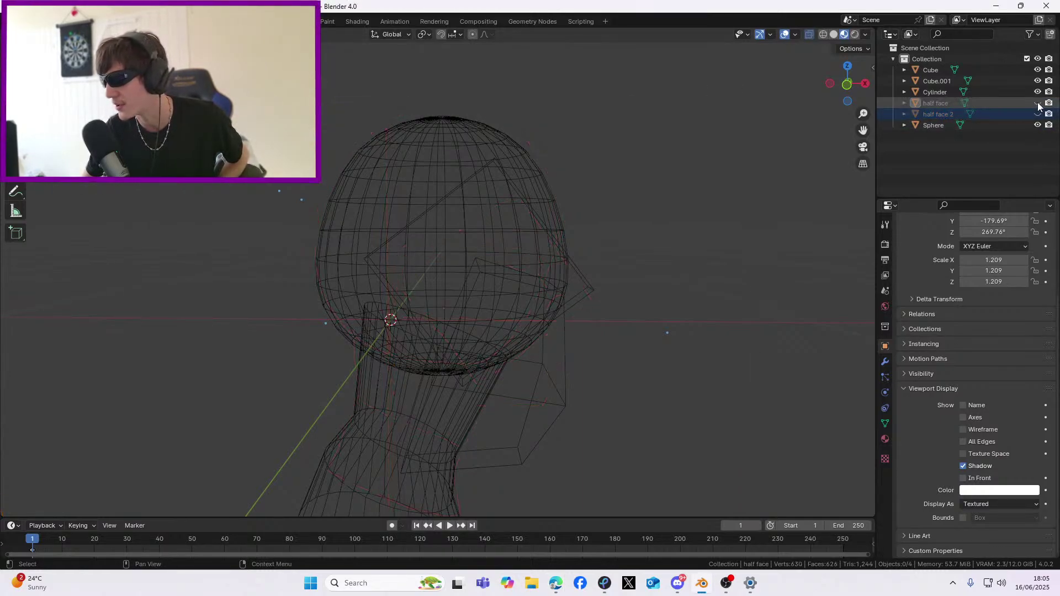
{"action": "middle_click_drag", "start_coordinate": [391, 288], "coordinate": [436, 285]}
{"action": "middle_click_drag", "start_coordinate": [641, 222], "coordinate": [846, 449]}
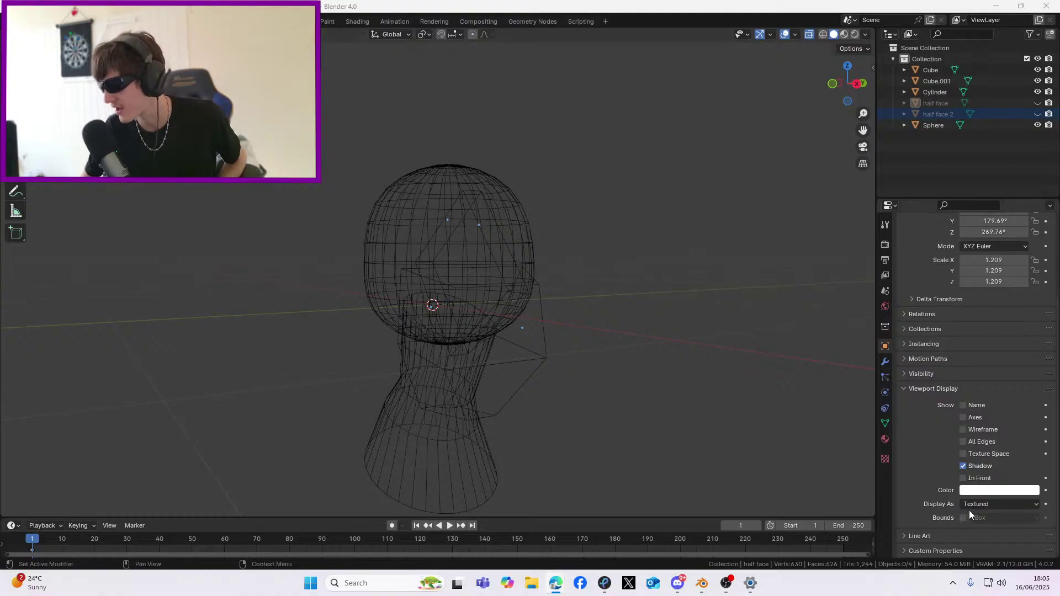
Set the viewport display of the Cube and Cube.001 objects to Solid
{"action": "left_click", "coordinate": [935, 69]}
{"action": "left_click", "coordinate": [981, 503]}
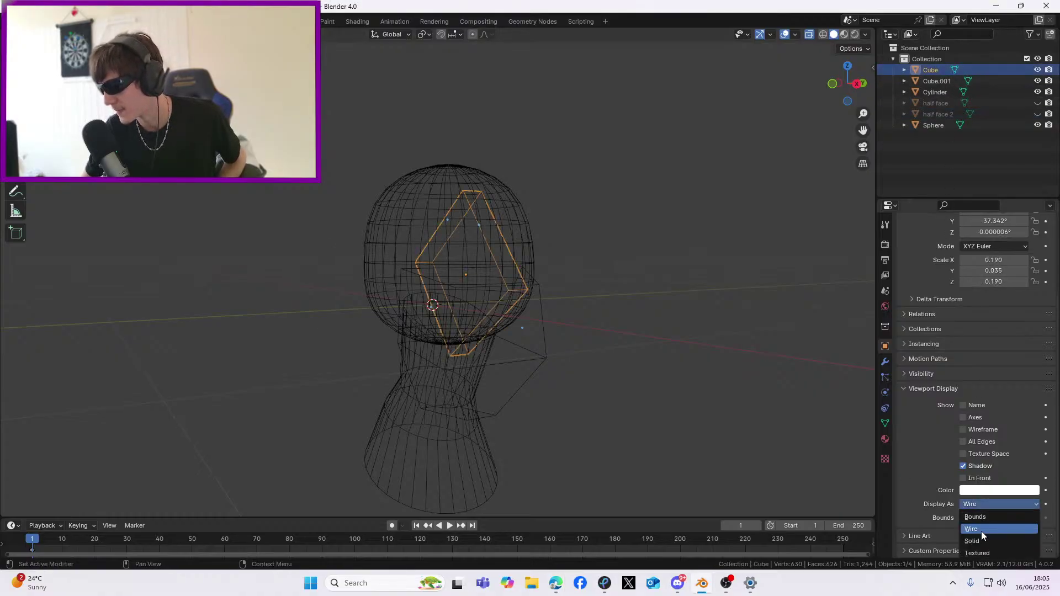
{"action": "left_click", "coordinate": [982, 543]}
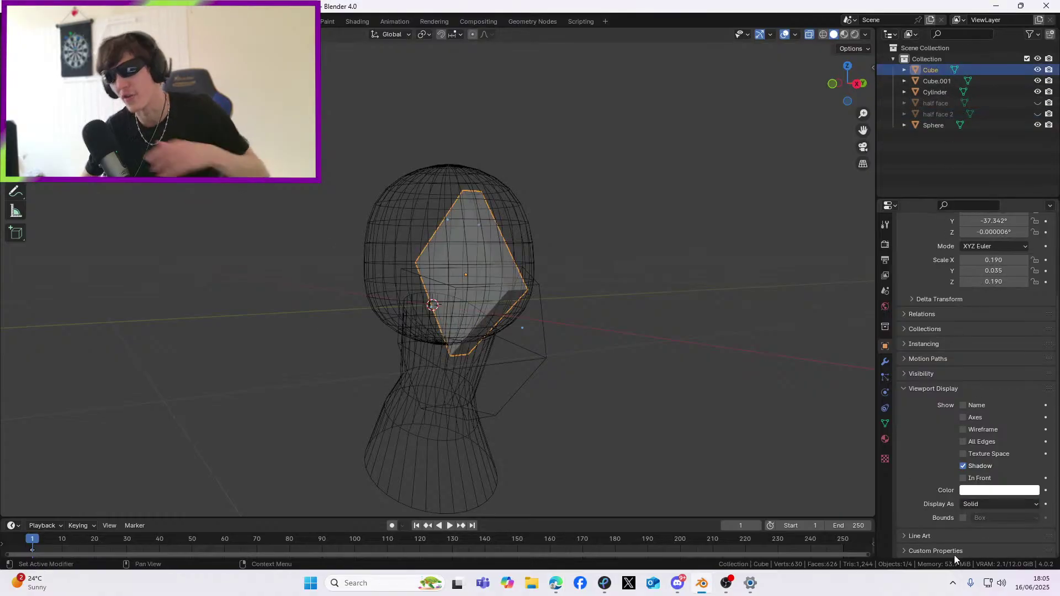
{"action": "left_click", "coordinate": [935, 80]}
{"action": "left_click", "coordinate": [979, 505]}
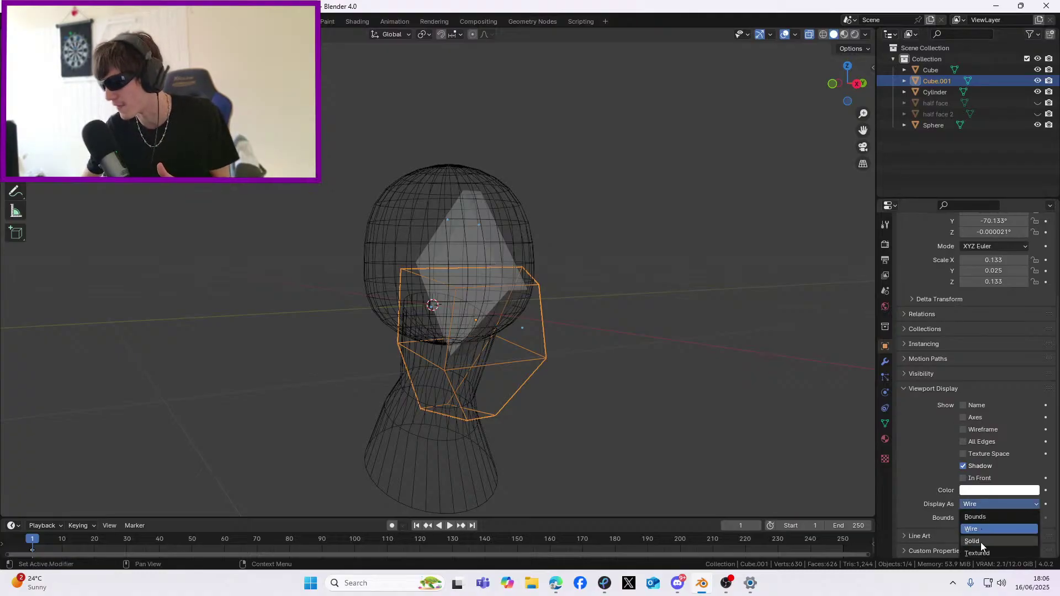
{"action": "left_click", "coordinate": [981, 542]}
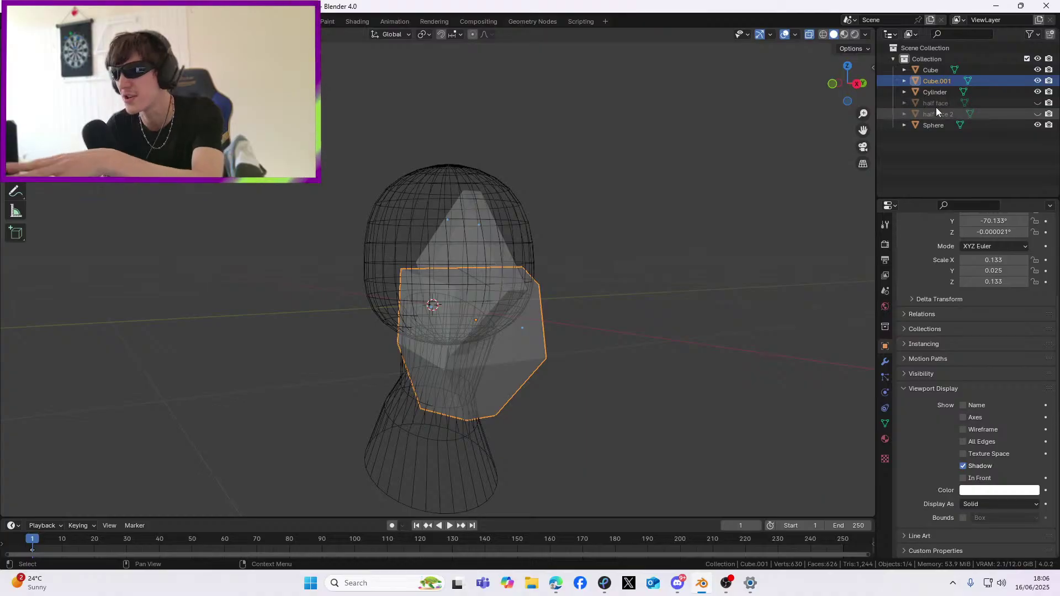
Try the Cube object's viewport display as Wire and set it back to Solid
{"action": "left_click", "coordinate": [929, 70]}
{"action": "left_click", "coordinate": [981, 505]}
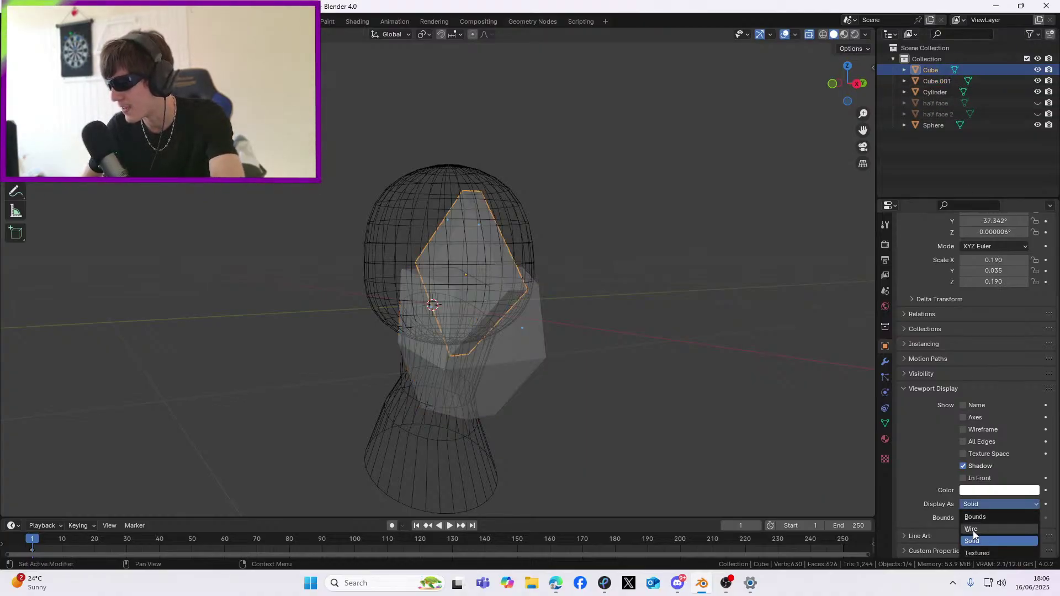
{"action": "left_click", "coordinate": [971, 529]}
{"action": "mouse_move", "coordinate": [496, 176]}
{"action": "middle_mouse_down"}
{"action": "mouse_move", "coordinate": [485, 166]}
{"action": "mouse_move", "coordinate": [509, 165]}
{"action": "middle_mouse_up"}
{"action": "left_click", "coordinate": [983, 505]}
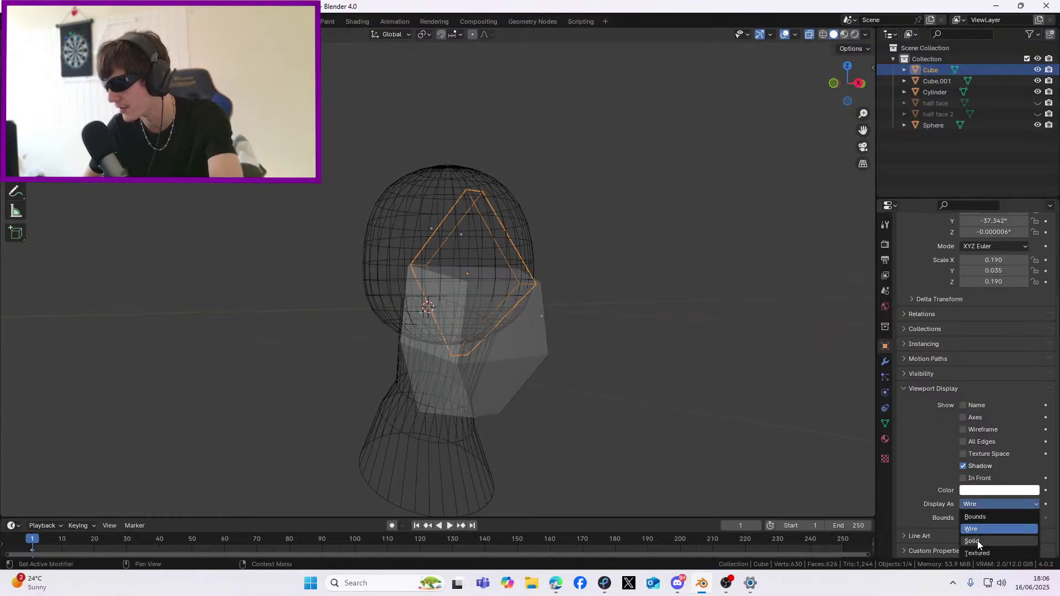
{"action": "left_click", "coordinate": [972, 541]}
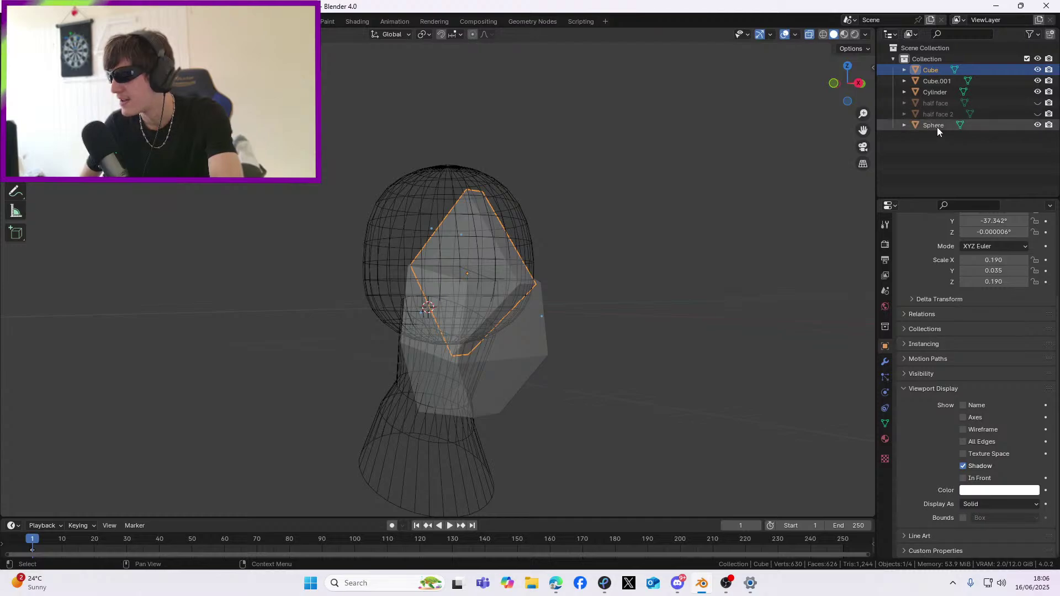
Set the viewport display of the Sphere and Cylinder objects to Solid
{"action": "left_click", "coordinate": [921, 127]}
{"action": "left_click", "coordinate": [995, 503]}
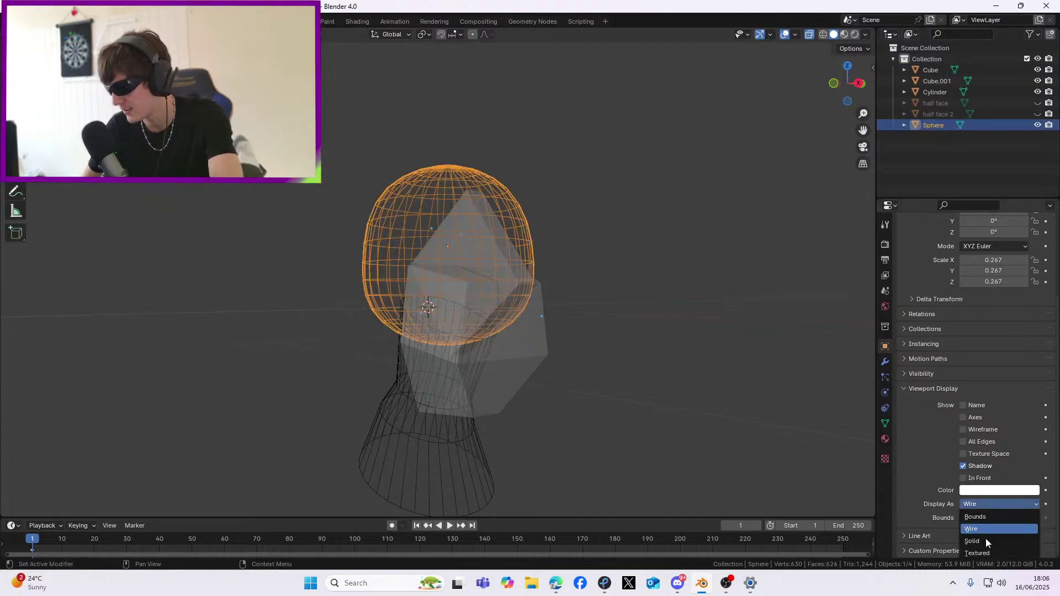
{"action": "left_click", "coordinate": [985, 540]}
{"action": "left_click", "coordinate": [932, 102]}
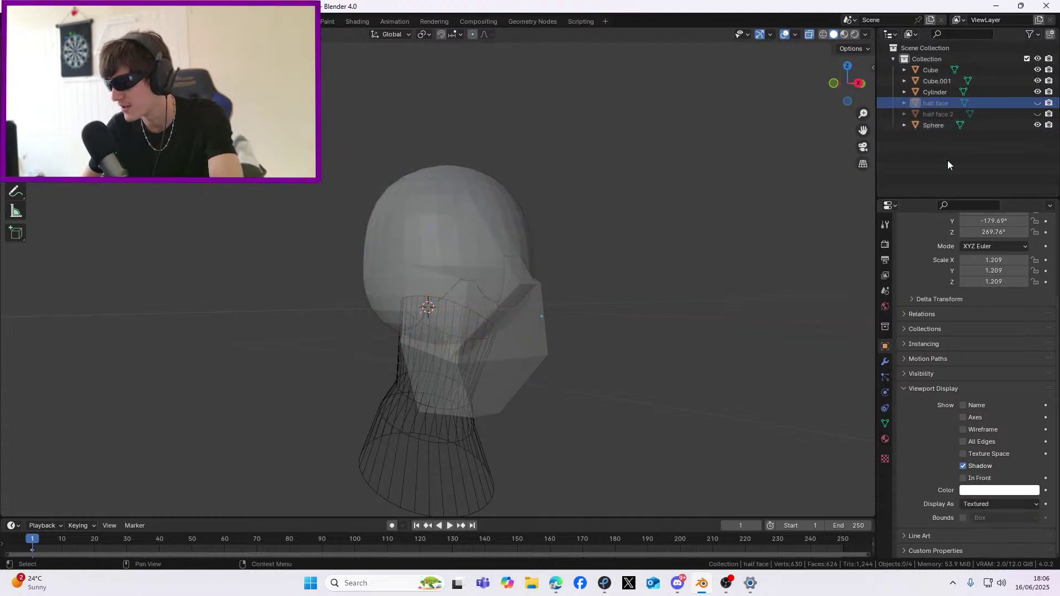
{"action": "middle_click_drag", "start_coordinate": [552, 331], "coordinate": [566, 336]}
{"action": "left_click", "coordinate": [465, 485]}
{"action": "middle_click_drag", "start_coordinate": [465, 485], "coordinate": [541, 386]}
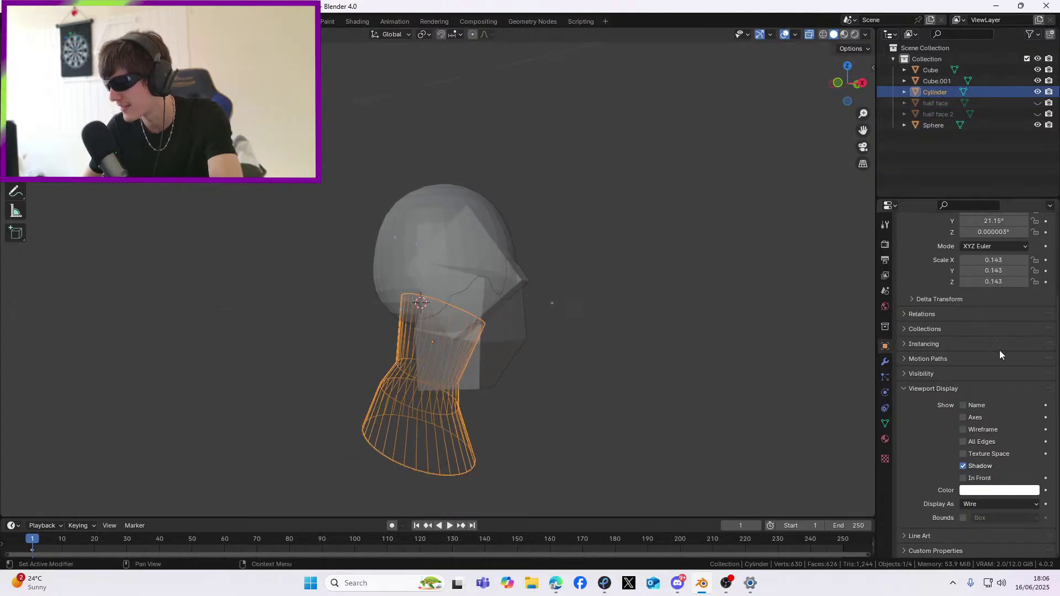
{"action": "left_click", "coordinate": [994, 504]}
{"action": "left_click", "coordinate": [983, 542]}
{"action": "middle_click_drag", "start_coordinate": [409, 293], "coordinate": [425, 280]}
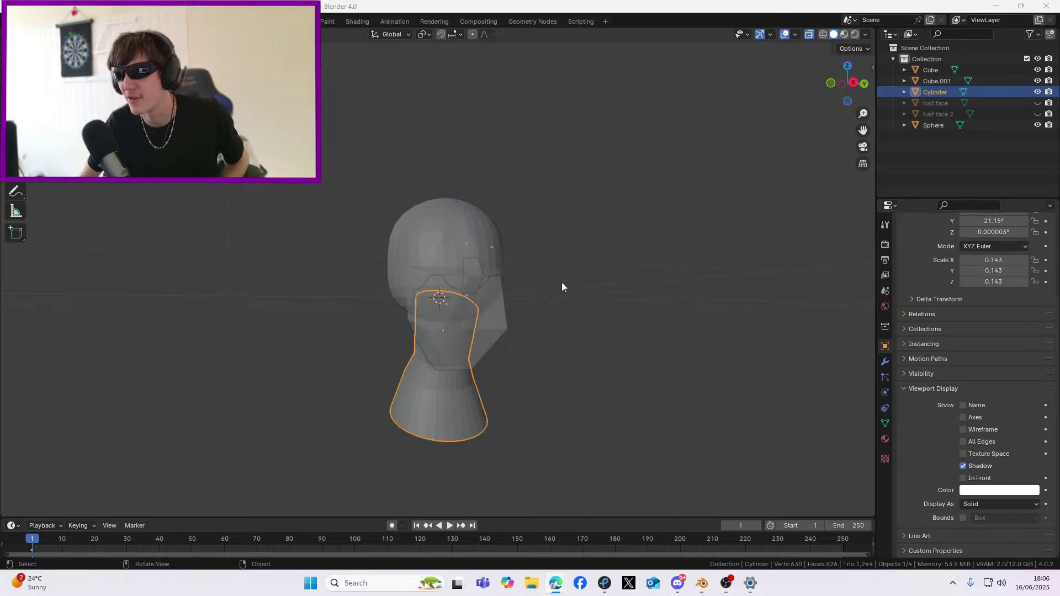
Deselect everything and inspect the solid head parts from the front and sides, near and far
{"action": "middle_click_drag", "start_coordinate": [551, 288], "coordinate": [519, 283]}
{"action": "left_click", "coordinate": [588, 284]}
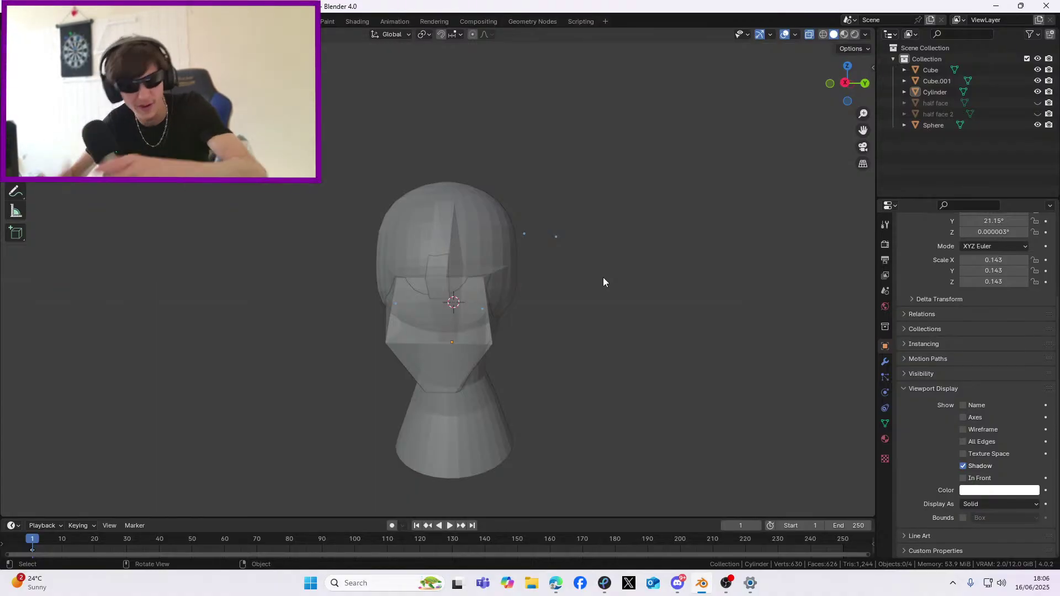
{"action": "scroll", "coordinate": [602, 298], "scroll_direction": "up", "scroll_amount": 4}
{"action": "middle_click_drag", "start_coordinate": [606, 300], "coordinate": [664, 291]}
{"action": "scroll", "coordinate": [663, 291], "scroll_direction": "down", "scroll_amount": 4}
{"action": "middle_click_drag", "start_coordinate": [561, 299], "coordinate": [526, 313]}
{"action": "scroll", "coordinate": [504, 296], "scroll_direction": "up", "scroll_amount": 2}
{"action": "scroll", "coordinate": [504, 296], "scroll_direction": "down", "scroll_amount": 2}
{"action": "scroll", "coordinate": [525, 314], "scroll_direction": "down", "scroll_amount": 1}
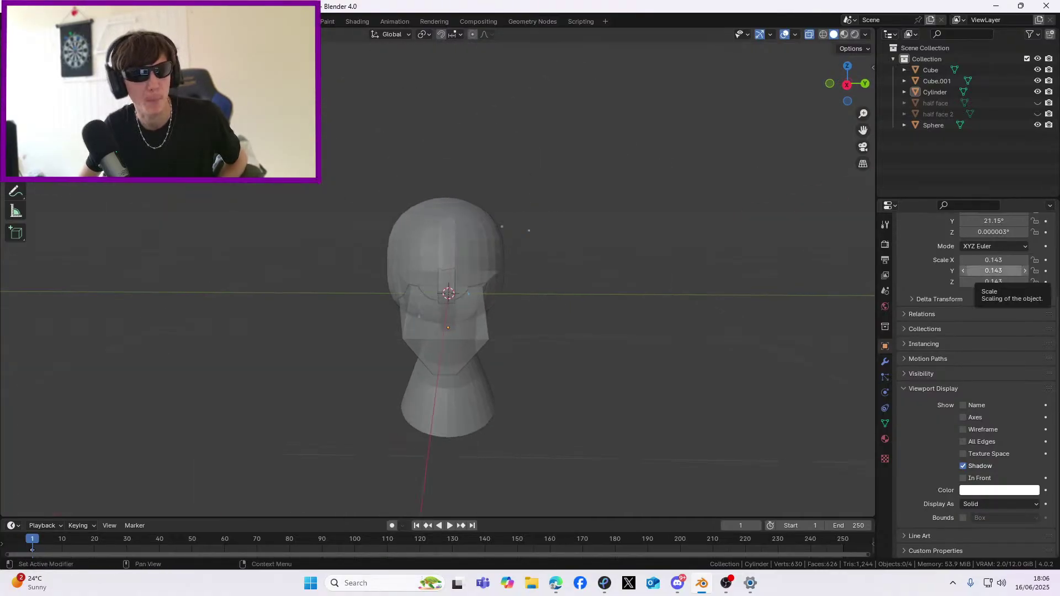
Bring the live chat window over the workspace, read its messages and put it away
{"action": "left_click_drag", "start_coordinate": [1059, 188], "coordinate": [318, 82]}
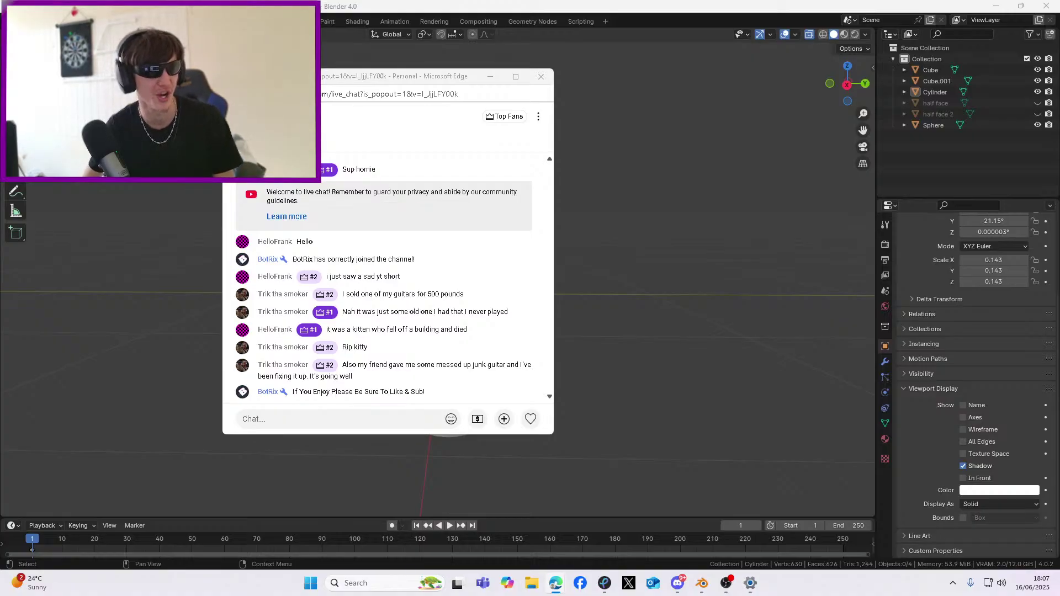
{"action": "left_click", "coordinate": [396, 79]}
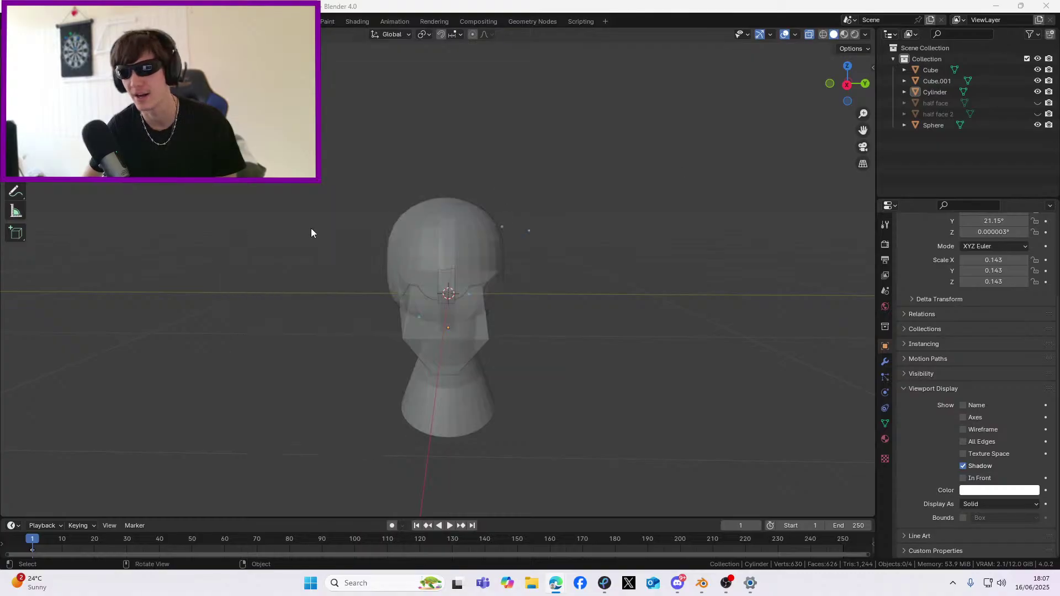
Select the Sphere, Cube, Cube.001 and Cylinder, with the Cylinder active, and join them into one object
{"action": "middle_click_drag", "start_coordinate": [369, 175], "coordinate": [780, 170]}
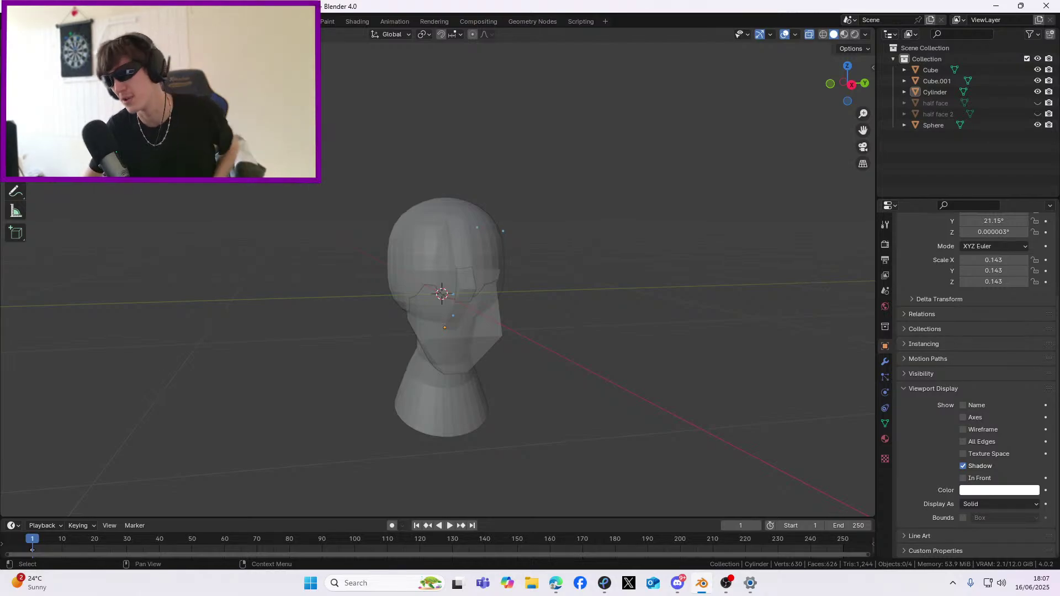
{"action": "left_click", "coordinate": [412, 249]}
{"action": "middle_click_drag", "start_coordinate": [412, 250], "coordinate": [320, 291]}
{"action": "left_click", "coordinate": [519, 281], "text": "shift"}
{"action": "left_click", "coordinate": [521, 283], "text": "shift"}
{"action": "left_click", "coordinate": [456, 444], "text": "shift"}
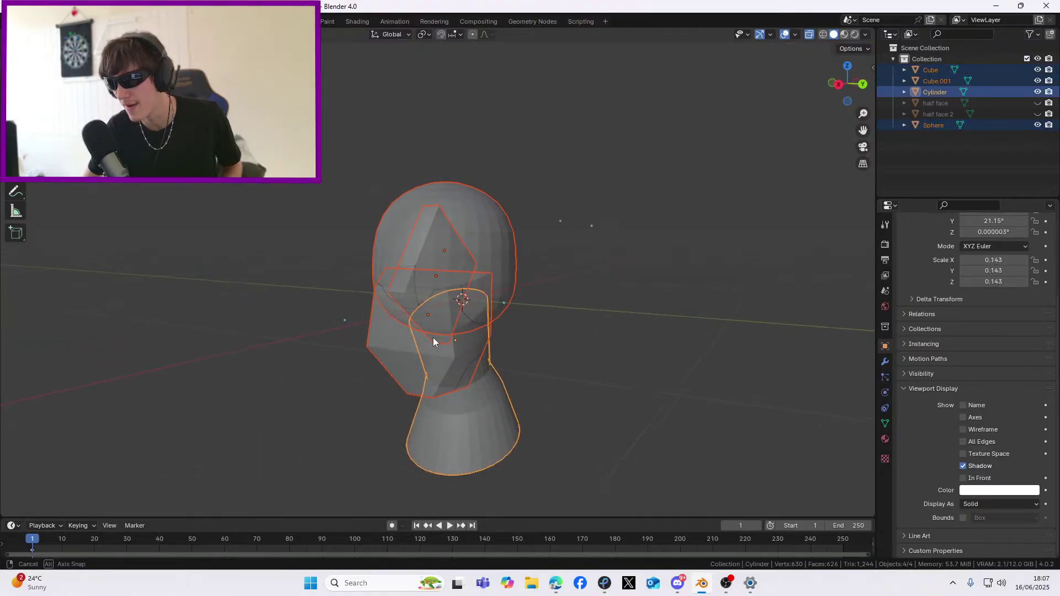
{"action": "middle_click_drag", "start_coordinate": [439, 337], "coordinate": [408, 346]}
{"action": "right_click", "coordinate": [418, 318]}
{"action": "left_click", "coordinate": [392, 356]}
{"action": "middle_click_drag", "start_coordinate": [486, 265], "coordinate": [558, 275]}
{"action": "left_click", "coordinate": [654, 278]}
Turn off X-ray display and inspect the joined head as an opaque solid from the side
{"action": "scroll", "coordinate": [653, 278], "scroll_direction": "up", "scroll_amount": 2}
{"action": "scroll", "coordinate": [528, 278], "scroll_direction": "down", "scroll_amount": 1}
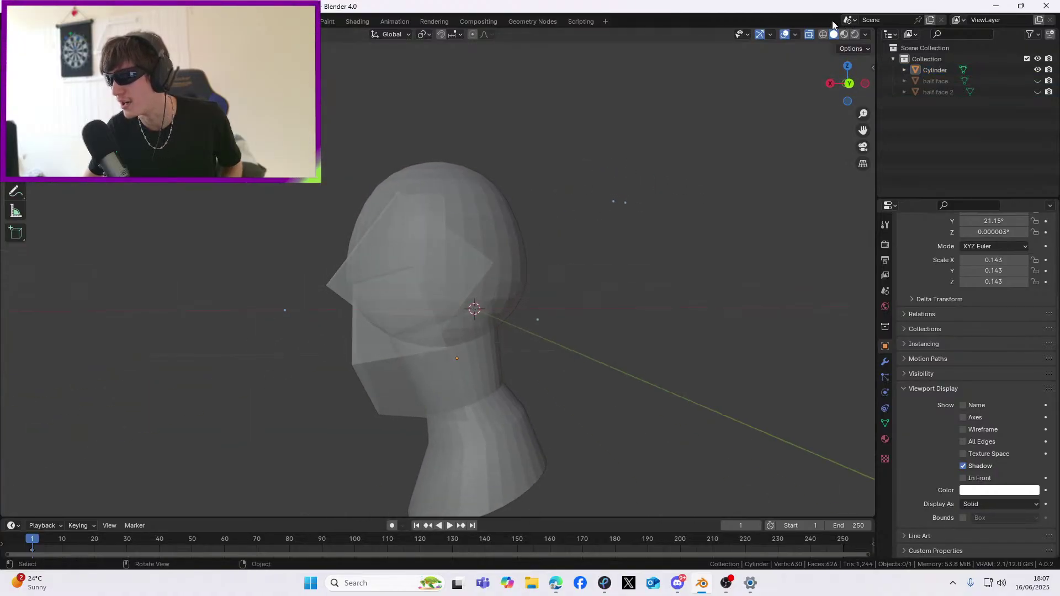
{"action": "middle_click_drag", "start_coordinate": [498, 225], "coordinate": [249, 331]}
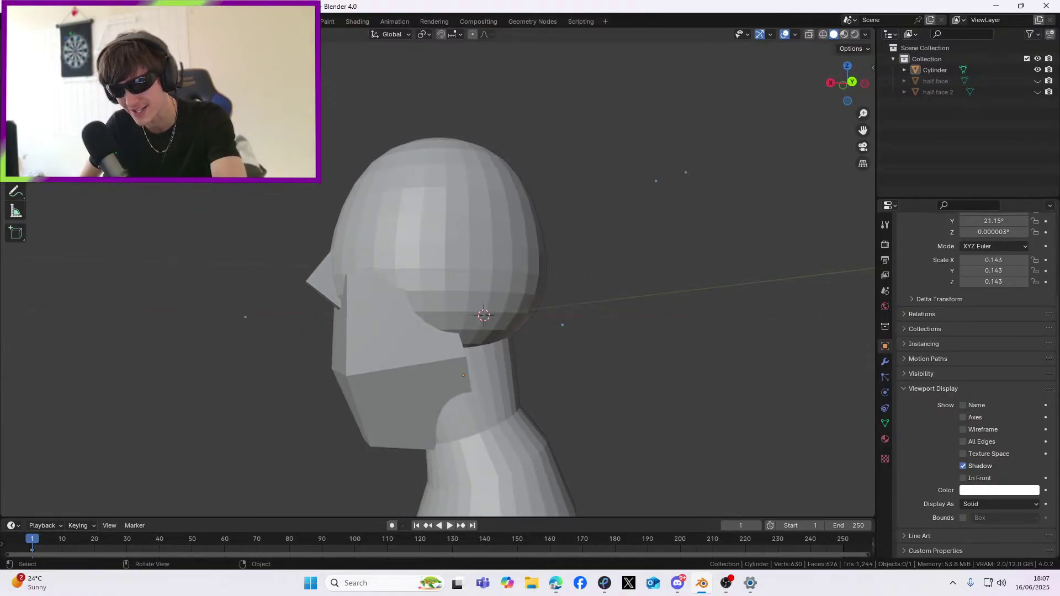
Inspect the joined head from both sides and the front
{"action": "middle_click_drag", "start_coordinate": [378, 364], "coordinate": [402, 370]}
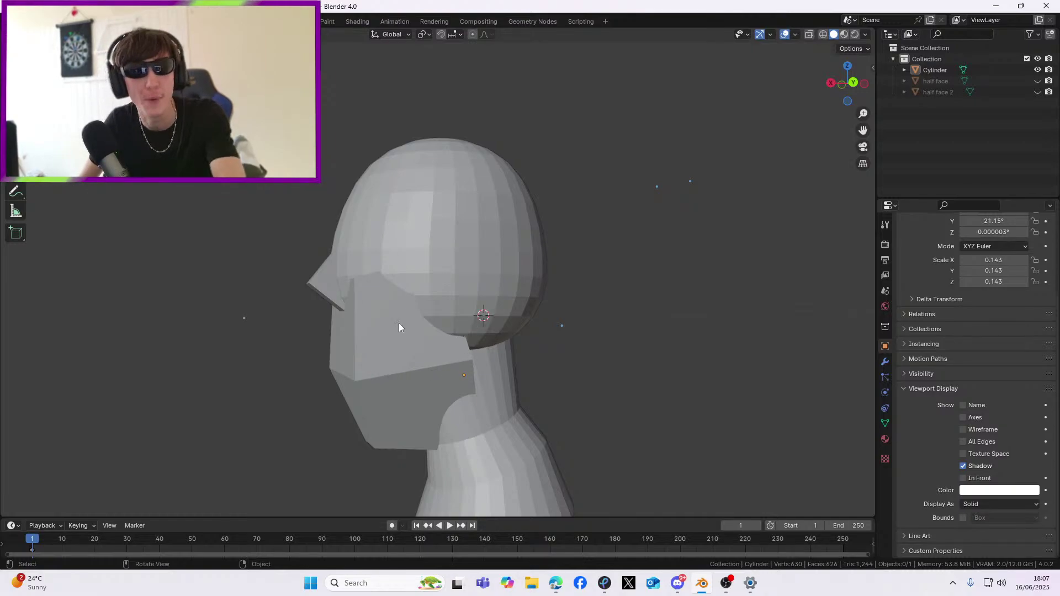
{"action": "middle_click_drag", "start_coordinate": [409, 327], "coordinate": [530, 290]}
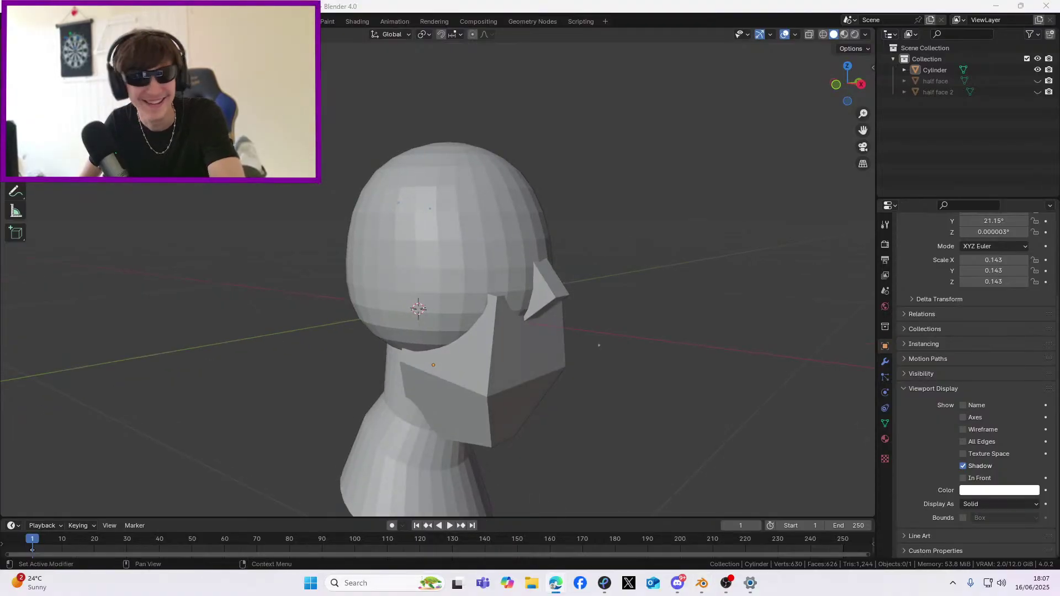
{"action": "mouse_move", "coordinate": [420, 303]}
{"action": "middle_mouse_down"}
{"action": "mouse_move", "coordinate": [350, 300]}
{"action": "mouse_move", "coordinate": [581, 296]}
{"action": "mouse_move", "coordinate": [468, 313]}
{"action": "mouse_move", "coordinate": [516, 296]}
{"action": "mouse_move", "coordinate": [415, 291]}
{"action": "mouse_move", "coordinate": [380, 312]}
{"action": "mouse_move", "coordinate": [426, 296]}
{"action": "middle_mouse_up"}
{"action": "scroll", "coordinate": [426, 296], "scroll_direction": "down", "scroll_amount": 3}
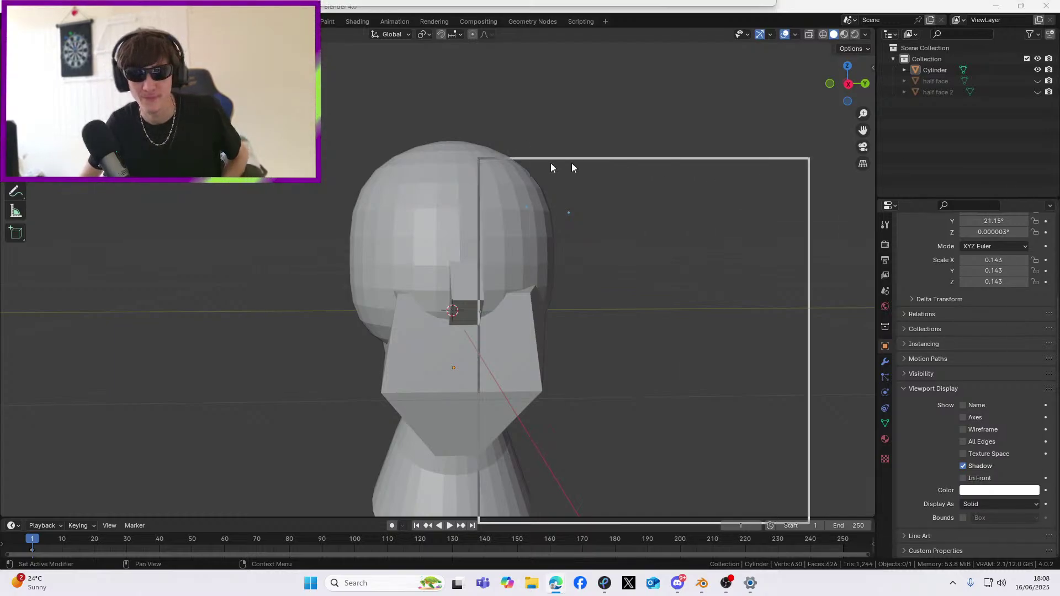
Read the live chat window over the workspace, put it away, and show the joined head's modifier properties
{"action": "left_click_drag", "start_coordinate": [621, 167], "coordinate": [229, 95]}
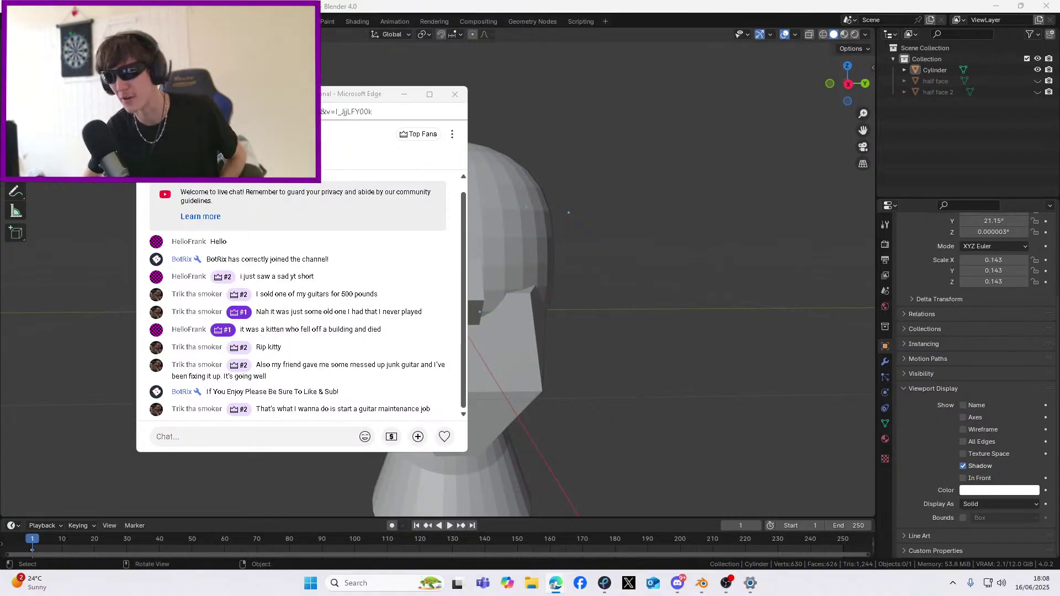
{"action": "key", "text": "alt+Tab"}
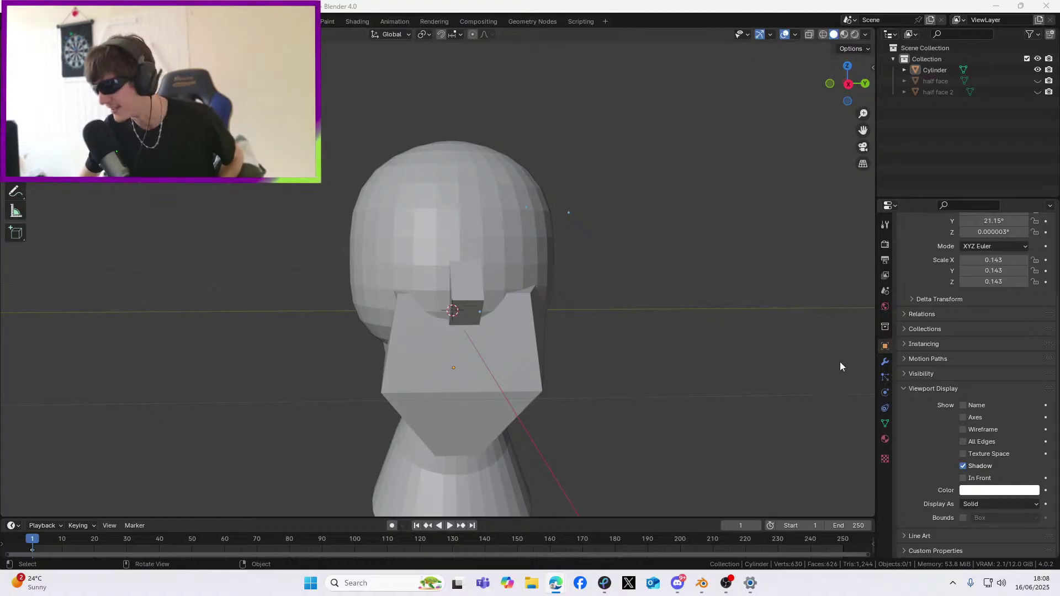
{"action": "left_click", "coordinate": [884, 361]}
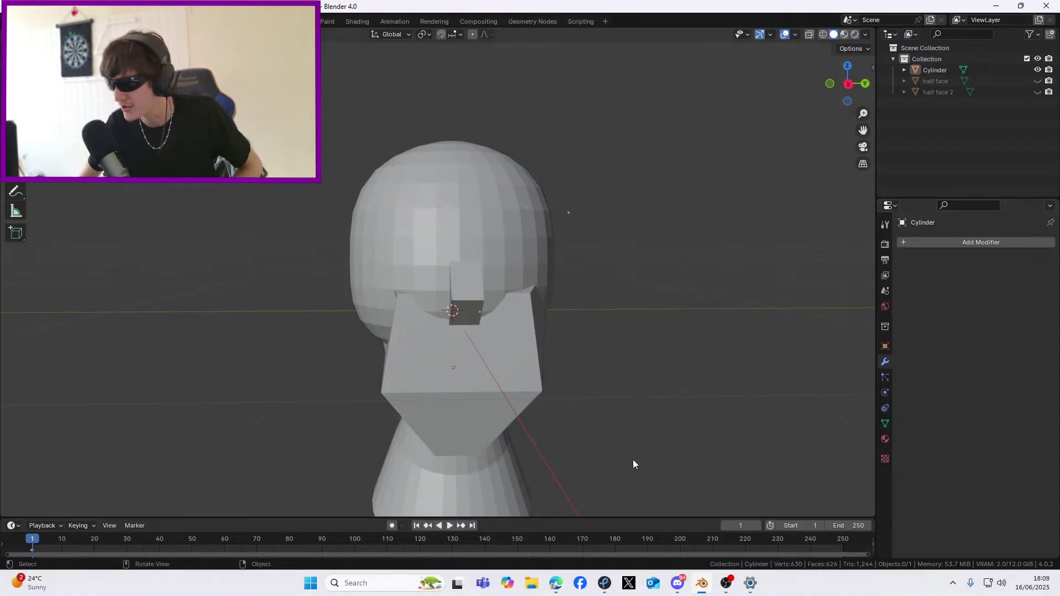
Switch to Discord, go to the direct message conversation with the new attachment and enlarge the guitar photo
{"action": "left_click", "coordinate": [677, 591]}
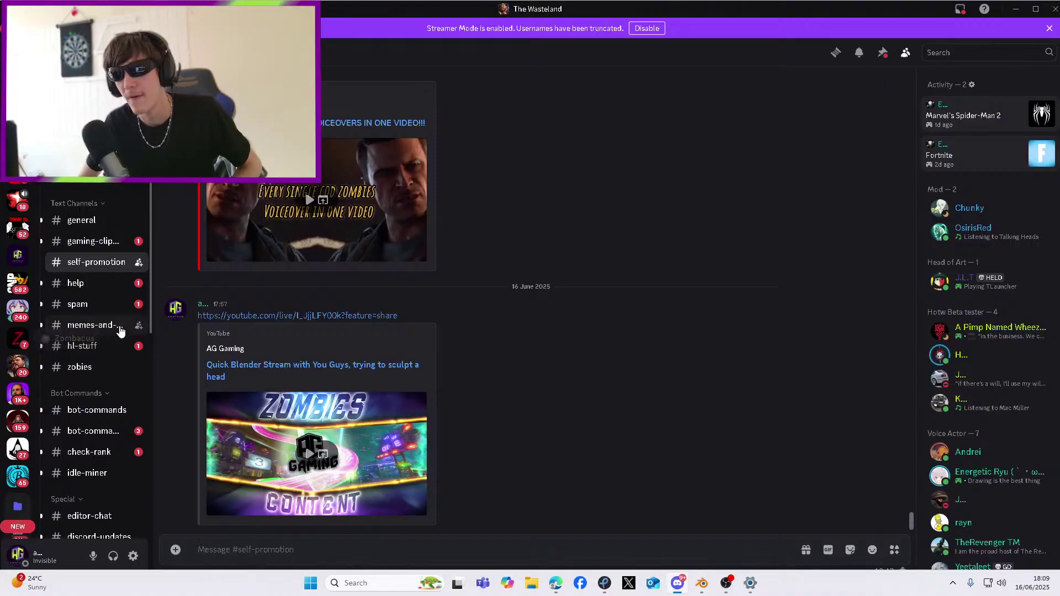
{"action": "scroll", "coordinate": [12, 294], "scroll_direction": "up", "scroll_amount": 12}
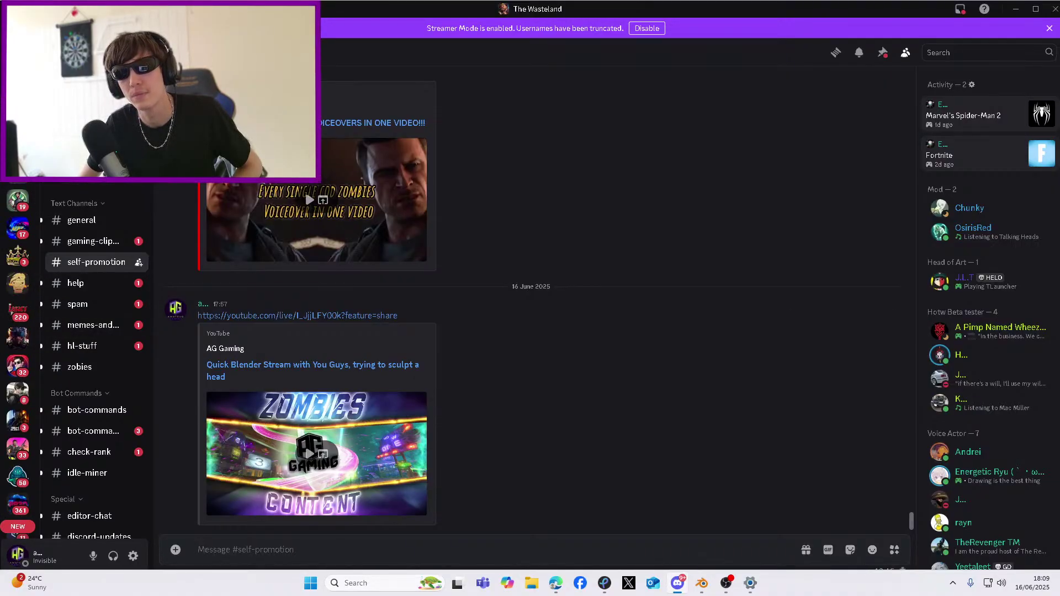
{"action": "left_click", "coordinate": [18, 54]}
{"action": "left_click", "coordinate": [265, 428]}
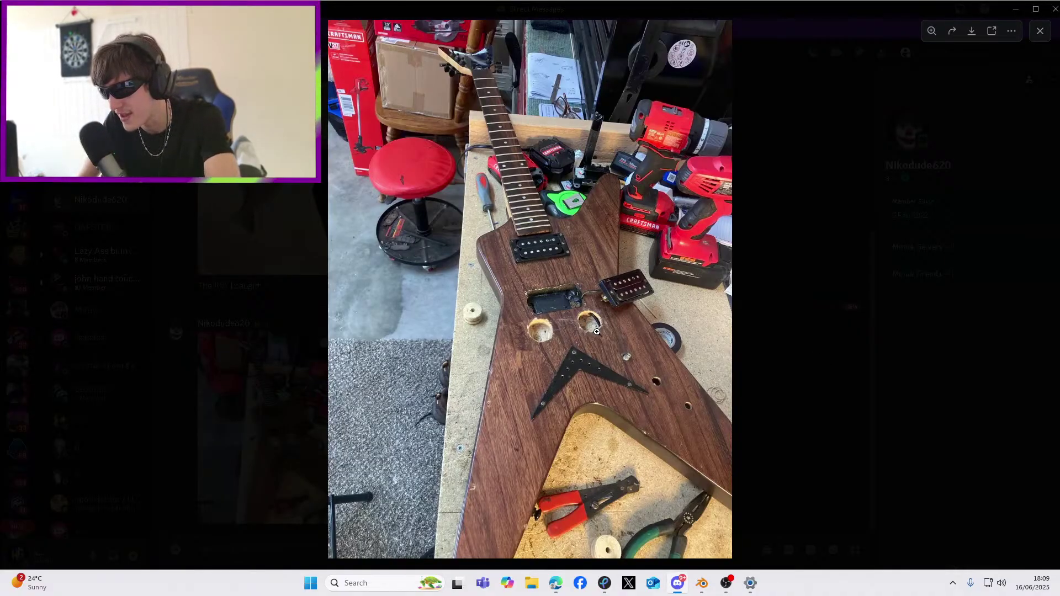
Magnify the guitar photo, examine it from headstock to body, and close the enlarged view
{"action": "left_click", "coordinate": [604, 326]}
{"action": "left_click_drag", "start_coordinate": [547, 363], "coordinate": [527, 357]}
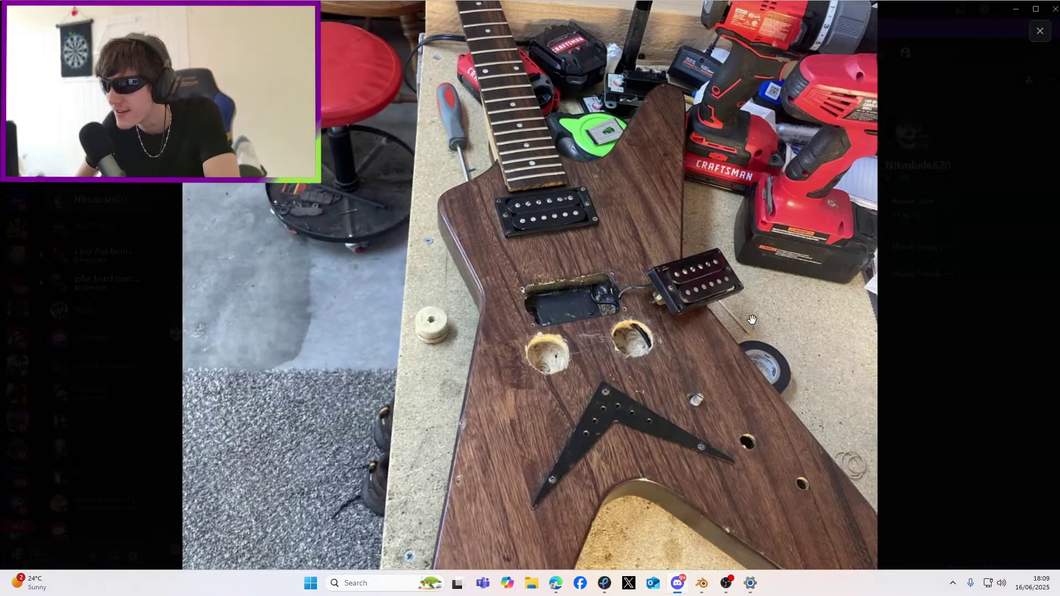
{"action": "left_click_drag", "start_coordinate": [523, 220], "coordinate": [545, 379]}
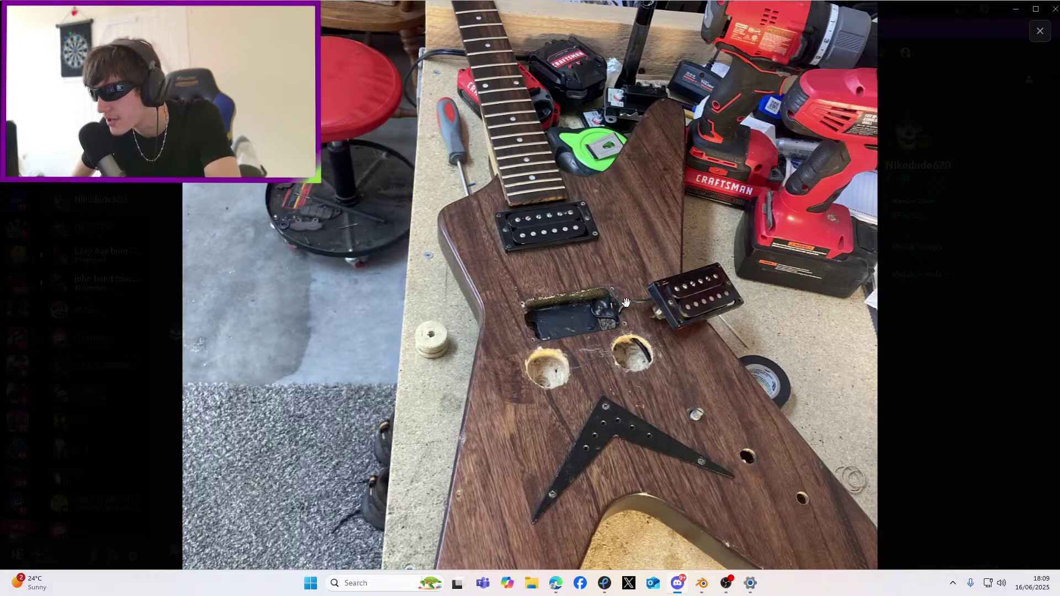
{"action": "left_click_drag", "start_coordinate": [602, 234], "coordinate": [625, 493]}
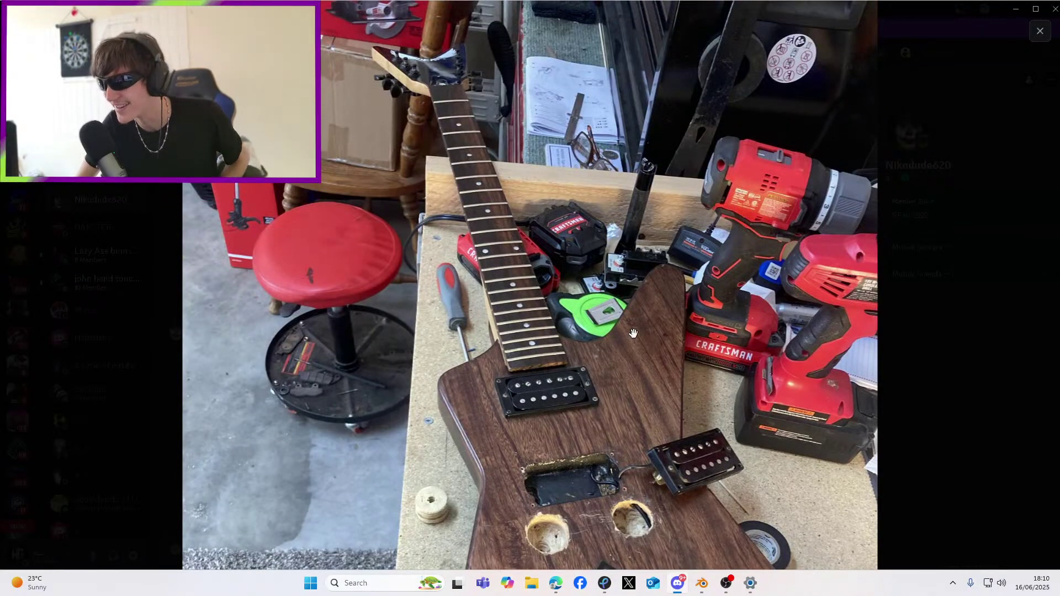
{"action": "left_click_drag", "start_coordinate": [641, 334], "coordinate": [641, 2]}
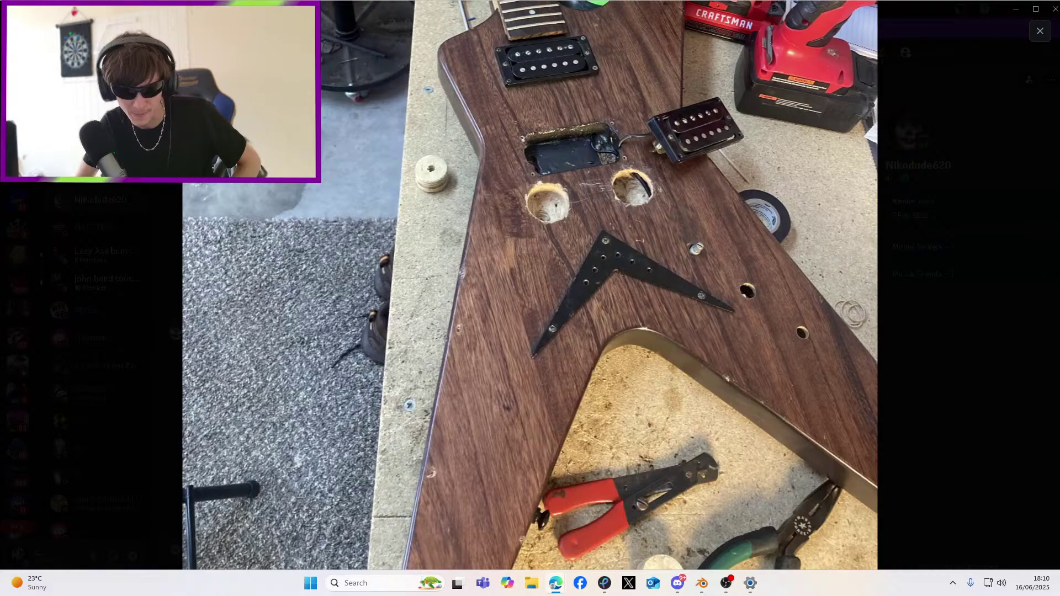
{"action": "left_click_drag", "start_coordinate": [583, 163], "coordinate": [628, 593]}
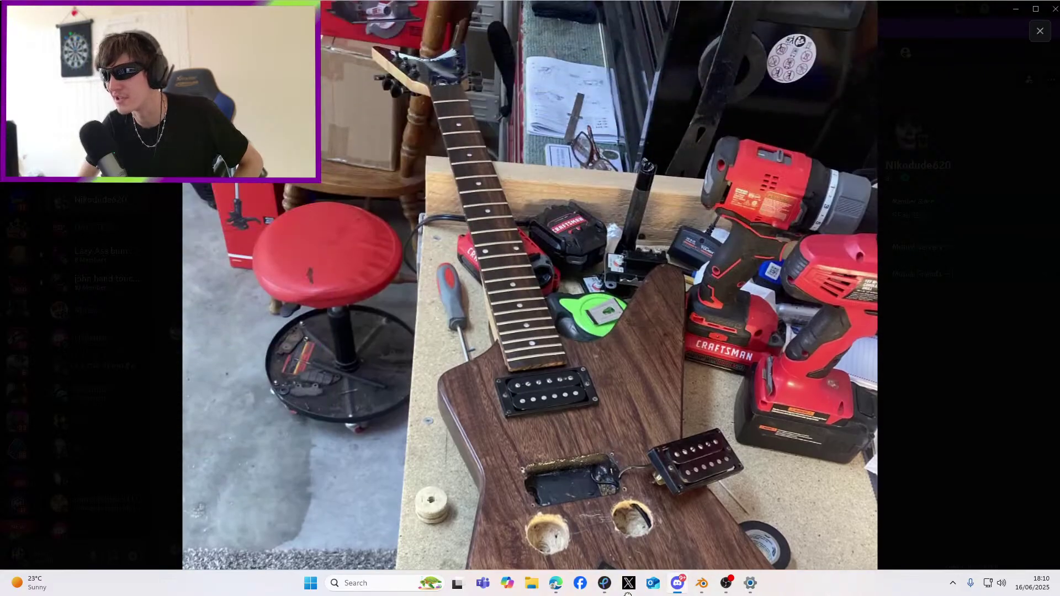
{"action": "left_click_drag", "start_coordinate": [558, 394], "coordinate": [571, 13]}
{"action": "left_click_drag", "start_coordinate": [564, 132], "coordinate": [560, 516]}
{"action": "left_click_drag", "start_coordinate": [558, 410], "coordinate": [544, 40]}
{"action": "left_click_drag", "start_coordinate": [592, 123], "coordinate": [596, 322]}
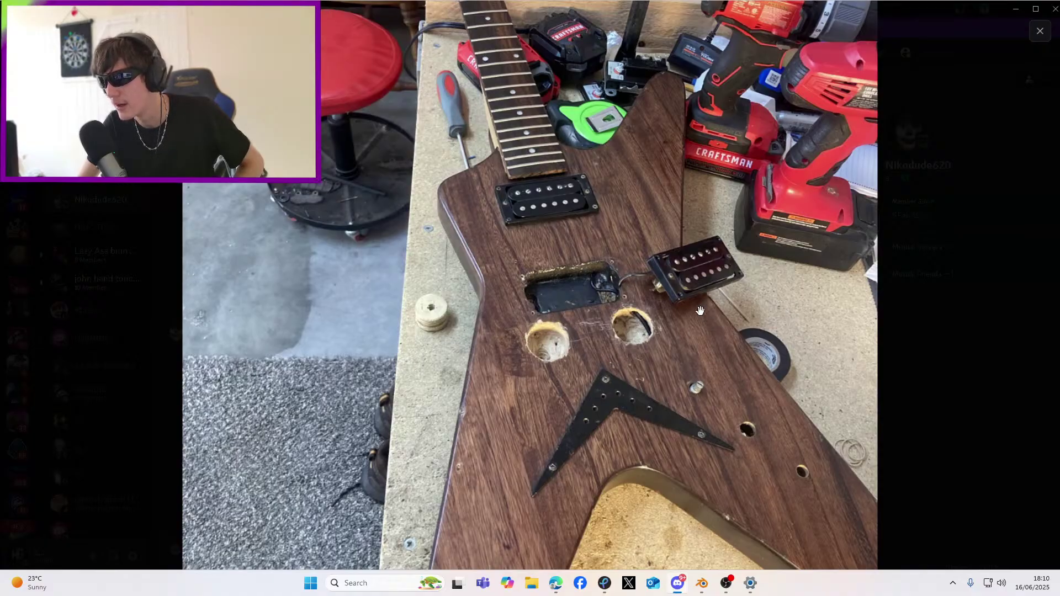
{"action": "left_click_drag", "start_coordinate": [598, 188], "coordinate": [596, 340]}
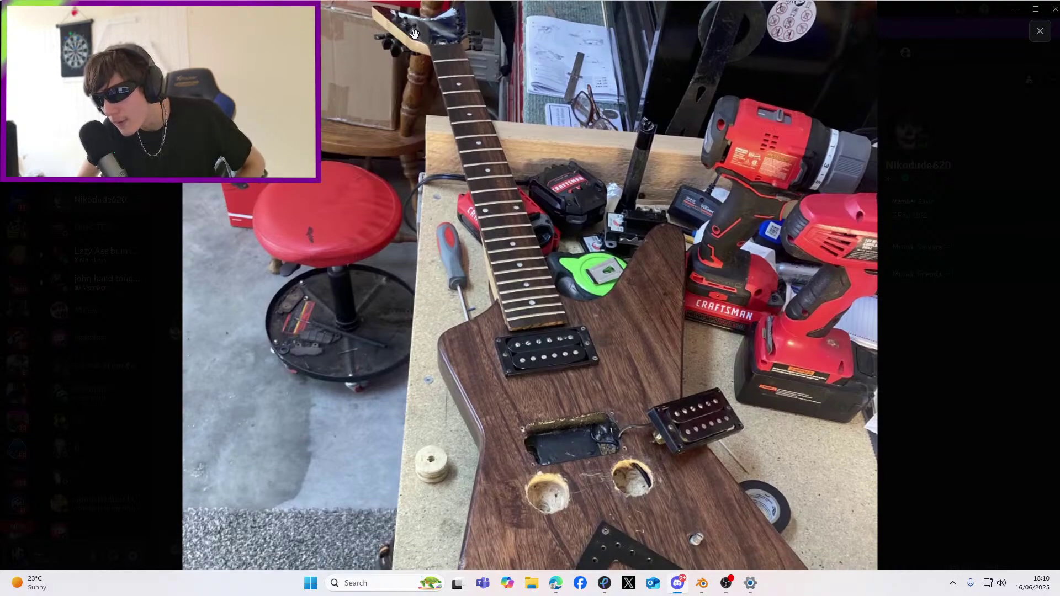
{"action": "left_click_drag", "start_coordinate": [395, 25], "coordinate": [393, 66]}
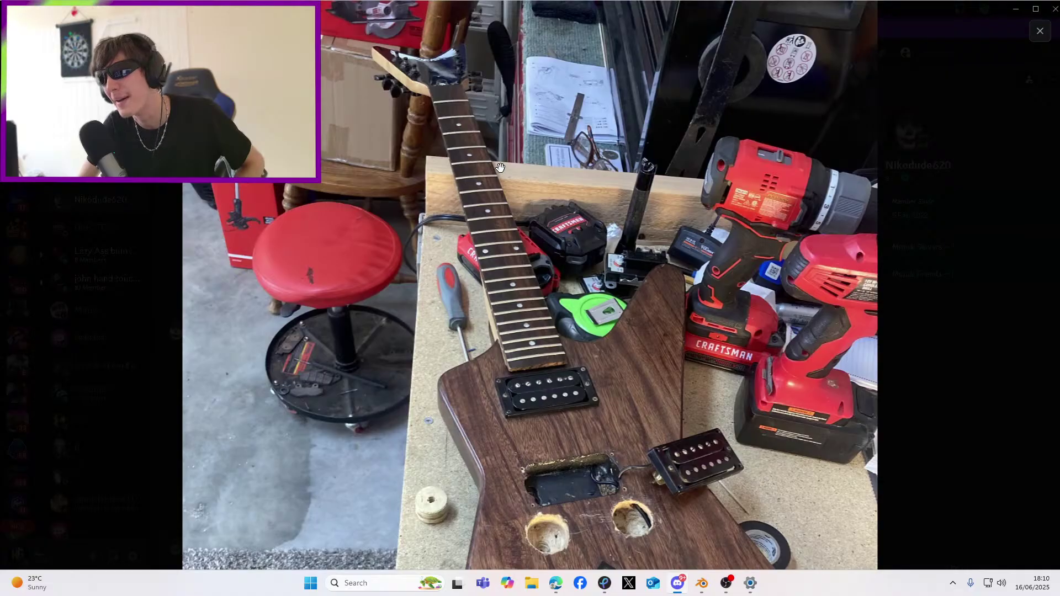
{"action": "left_click", "coordinate": [577, 203]}
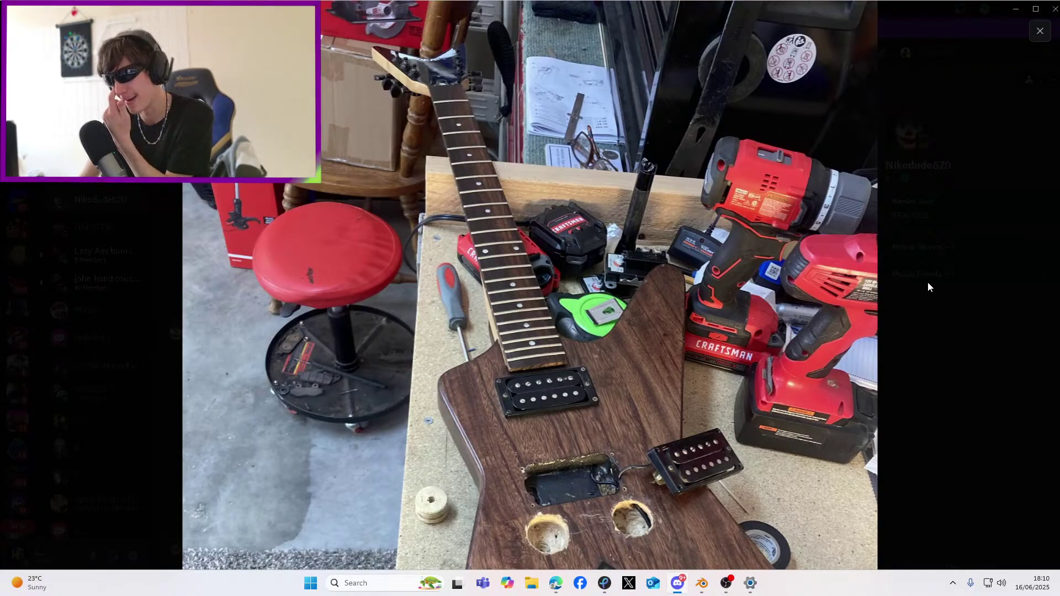
{"action": "left_click", "coordinate": [927, 281]}
View the earlier fish photo in the conversation at full size, close it, and put Discord away
{"action": "scroll", "coordinate": [410, 307], "scroll_direction": "up", "scroll_amount": 1}
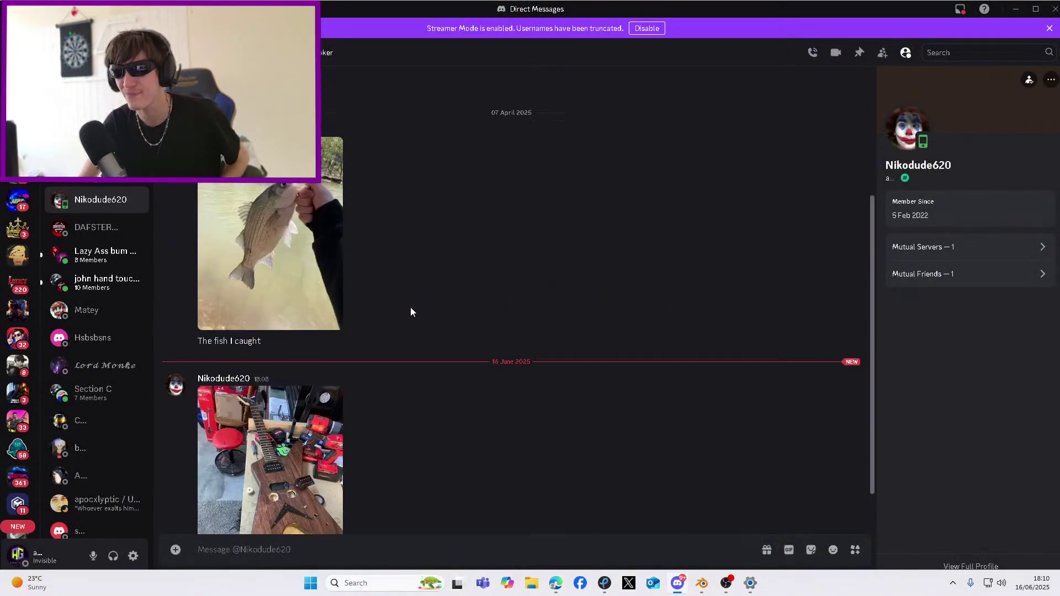
{"action": "left_click", "coordinate": [239, 279]}
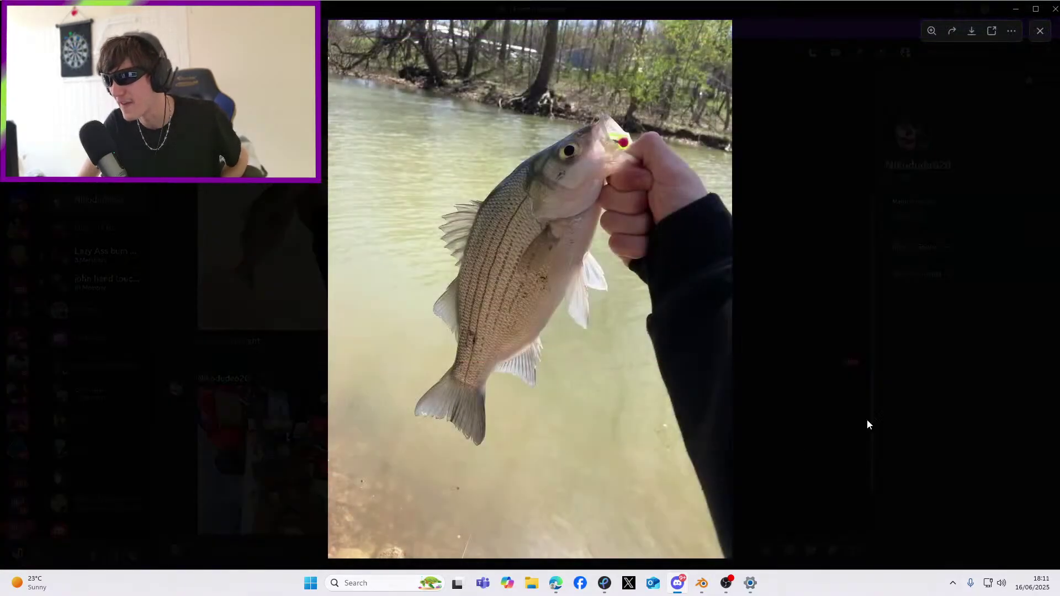
{"action": "left_click", "coordinate": [867, 419]}
{"action": "left_click", "coordinate": [260, 211]}
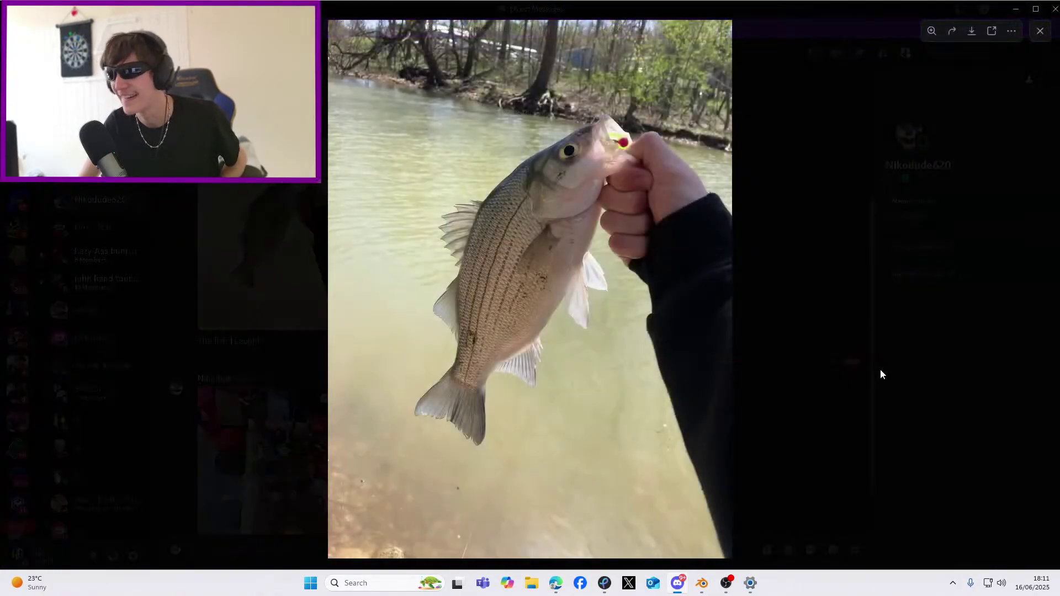
{"action": "left_click", "coordinate": [881, 372]}
{"action": "scroll", "coordinate": [274, 234], "scroll_direction": "down", "scroll_amount": 1}
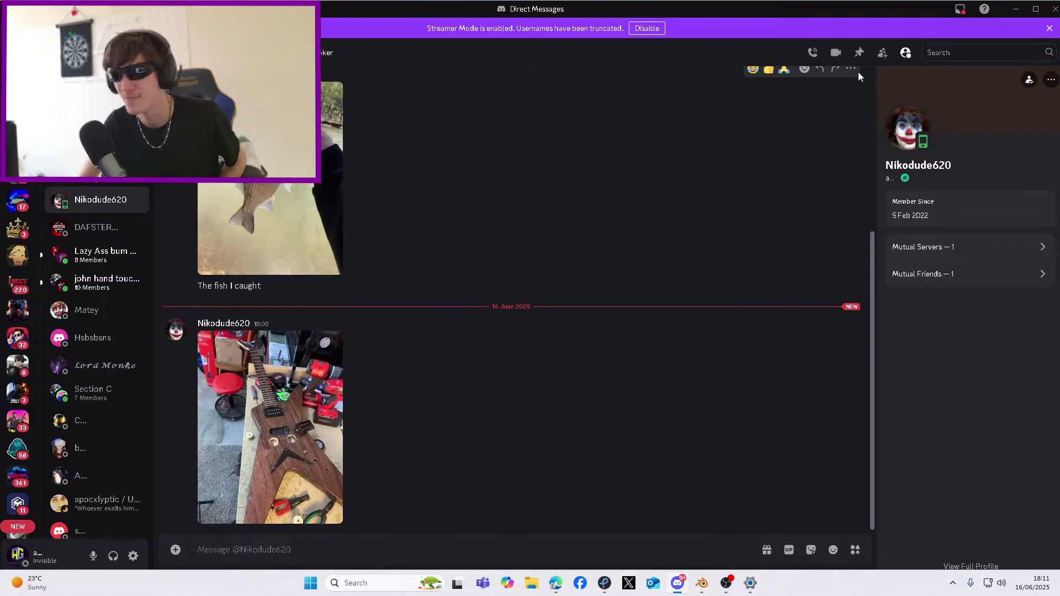
{"action": "left_click", "coordinate": [1015, 9]}
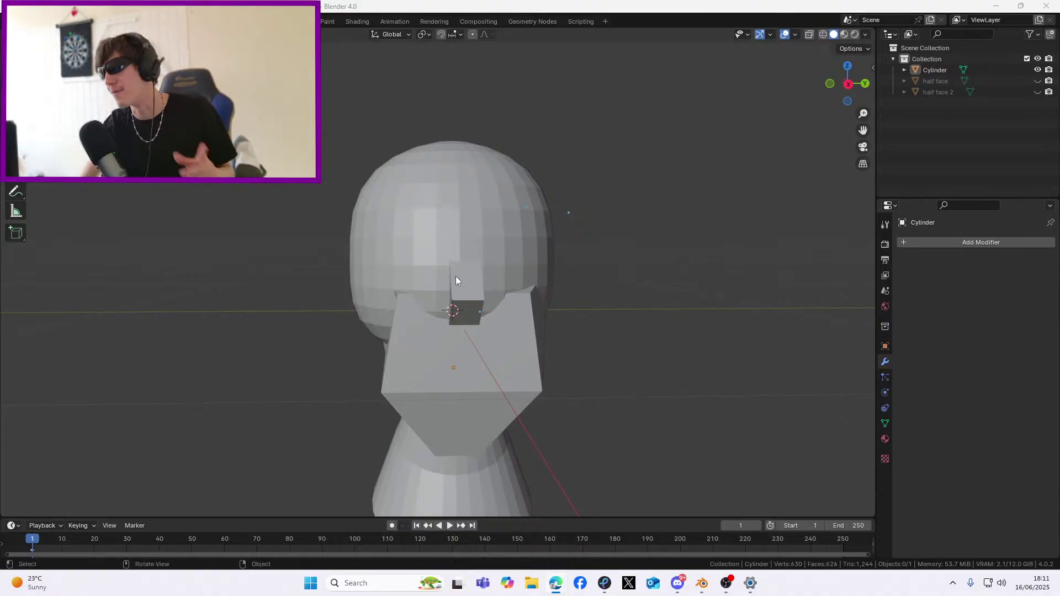
Select the joined head and add a Remesh modifier to it
{"action": "left_click", "coordinate": [443, 237]}
{"action": "middle_click_drag", "start_coordinate": [442, 237], "coordinate": [436, 257]}
{"action": "left_click", "coordinate": [969, 241]}
{"action": "scroll", "coordinate": [446, 250], "scroll_direction": "up", "scroll_amount": 6}
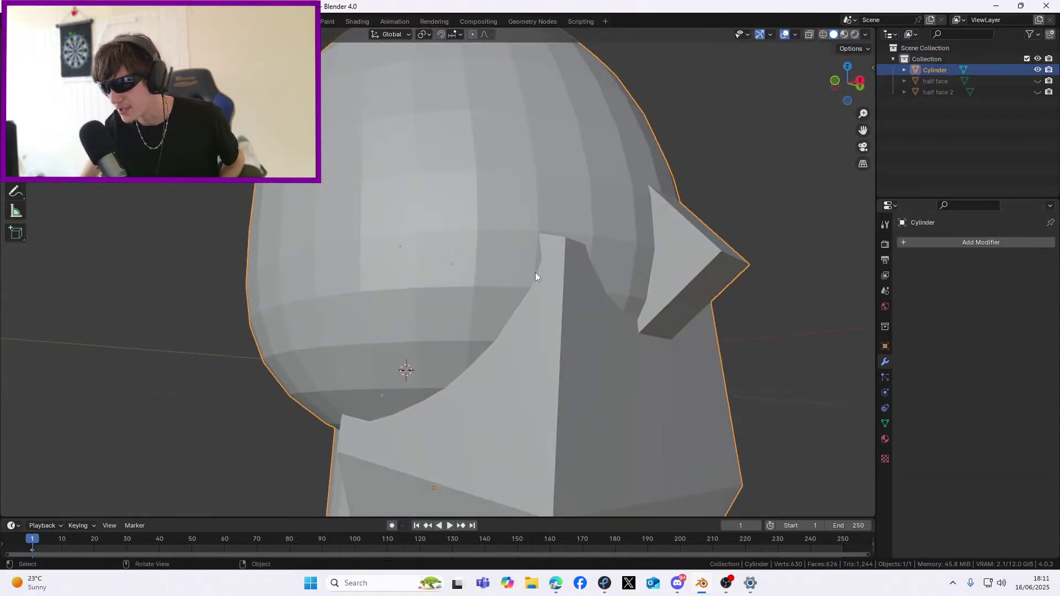
{"action": "scroll", "coordinate": [528, 275], "scroll_direction": "down", "scroll_amount": 4}
{"action": "middle_click_drag", "start_coordinate": [500, 306], "coordinate": [524, 271]}
{"action": "left_click", "coordinate": [933, 242]}
{"action": "left_click", "coordinate": [912, 243]}
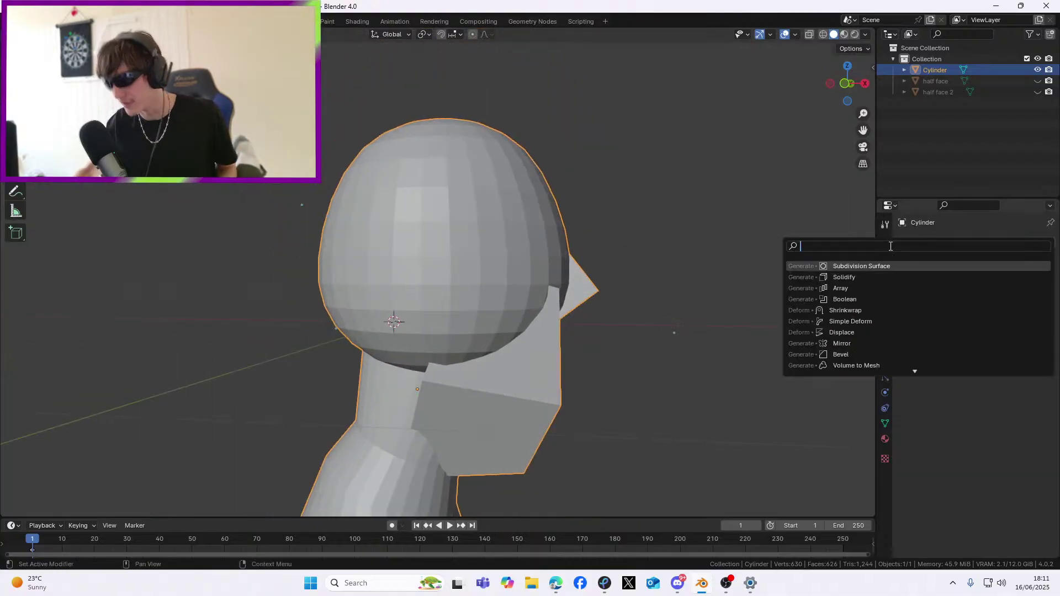
{"action": "type", "text": "rem"}
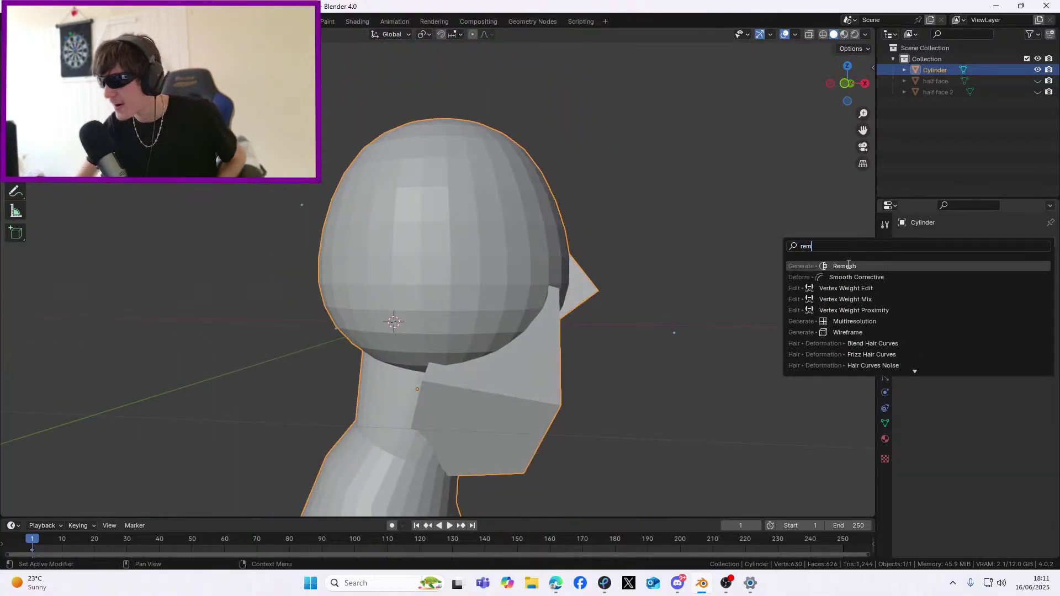
{"action": "left_click", "coordinate": [840, 266]}
Switch the head to Sculpt Mode to look at the Remesh settings there, and return to Object Mode
{"action": "middle_click_drag", "start_coordinate": [510, 245], "coordinate": [366, 256]}
{"action": "scroll", "coordinate": [334, 247], "scroll_direction": "up", "scroll_amount": 5}
{"action": "scroll", "coordinate": [359, 247], "scroll_direction": "down", "scroll_amount": 5}
{"action": "scroll", "coordinate": [386, 248], "scroll_direction": "up", "scroll_amount": 5}
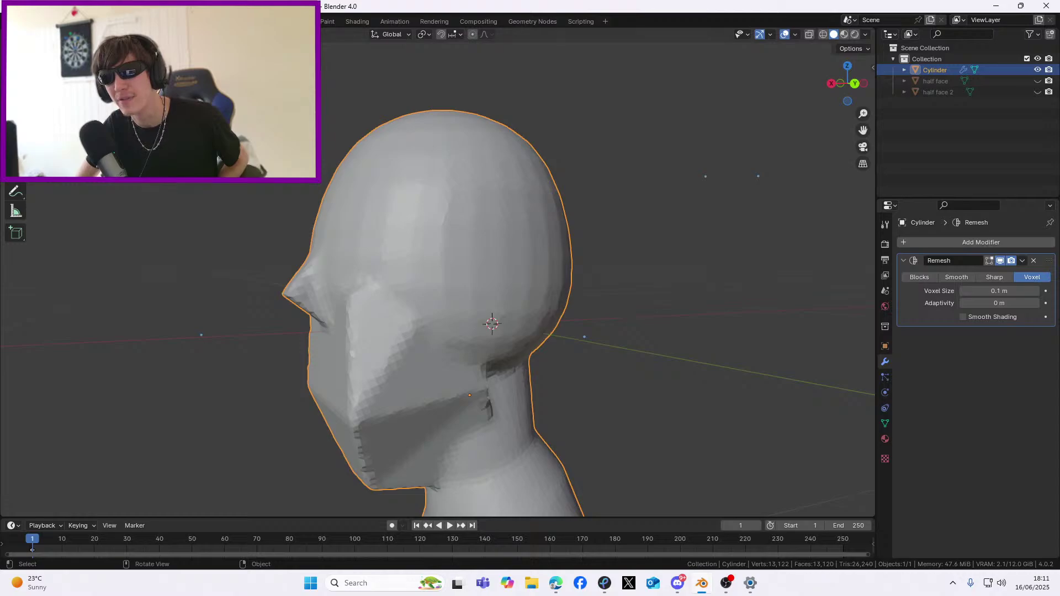
{"action": "left_click", "coordinate": [54, 70]}
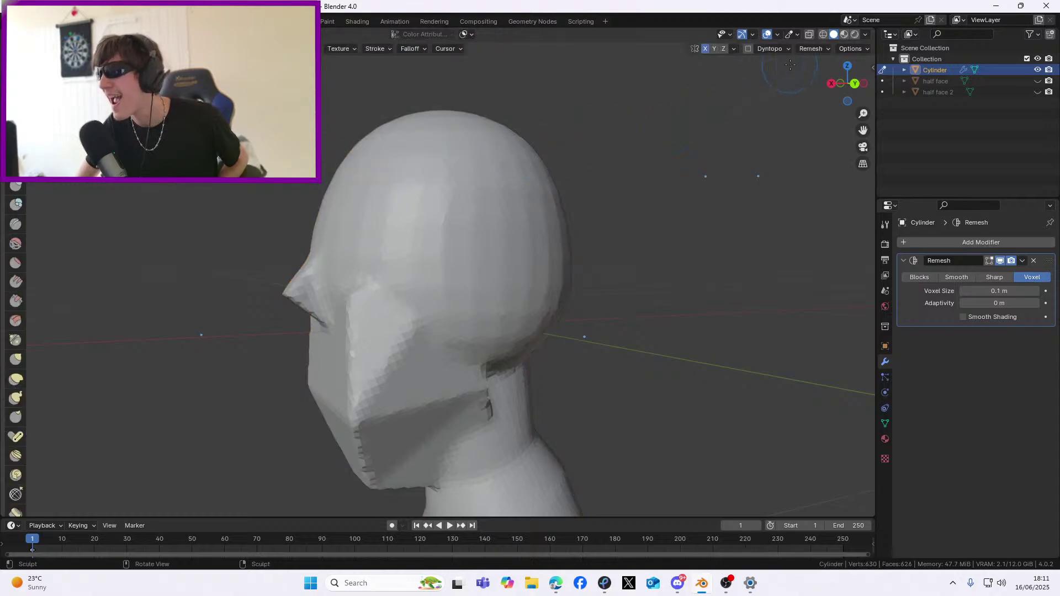
{"action": "left_click", "coordinate": [813, 51]}
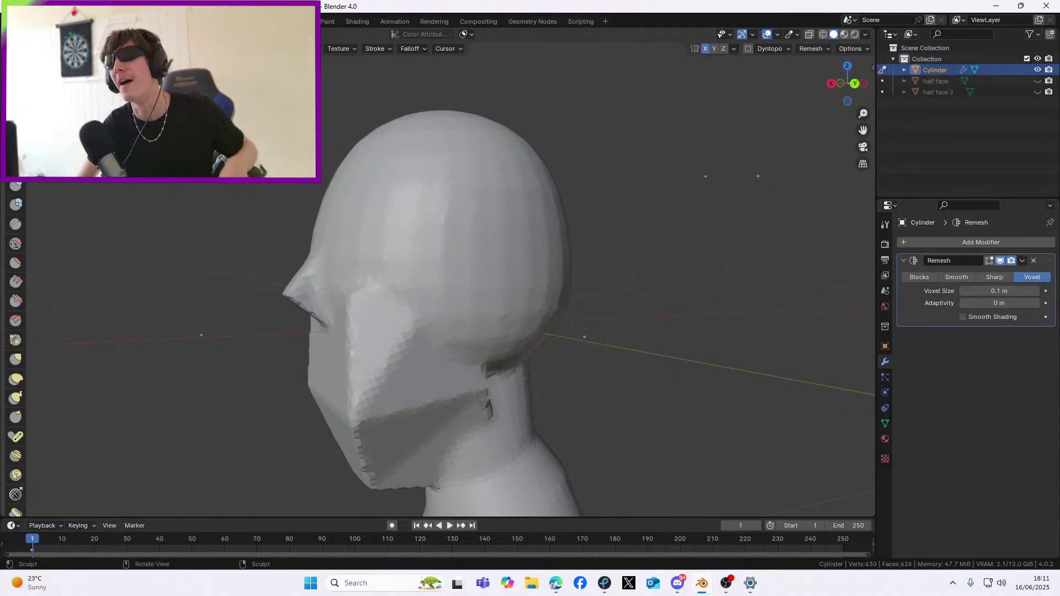
{"action": "left_click", "coordinate": [50, 47]}
Inspect the remeshed head's surface from the front and both sides
{"action": "middle_click_drag", "start_coordinate": [409, 276], "coordinate": [468, 282]}
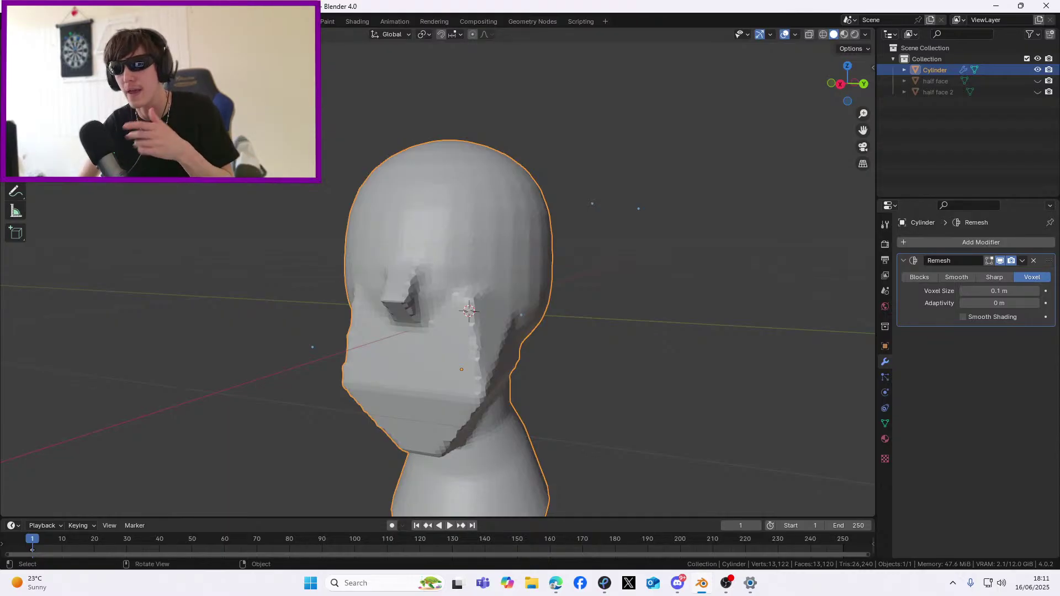
{"action": "middle_click_drag", "start_coordinate": [325, 216], "coordinate": [466, 217]}
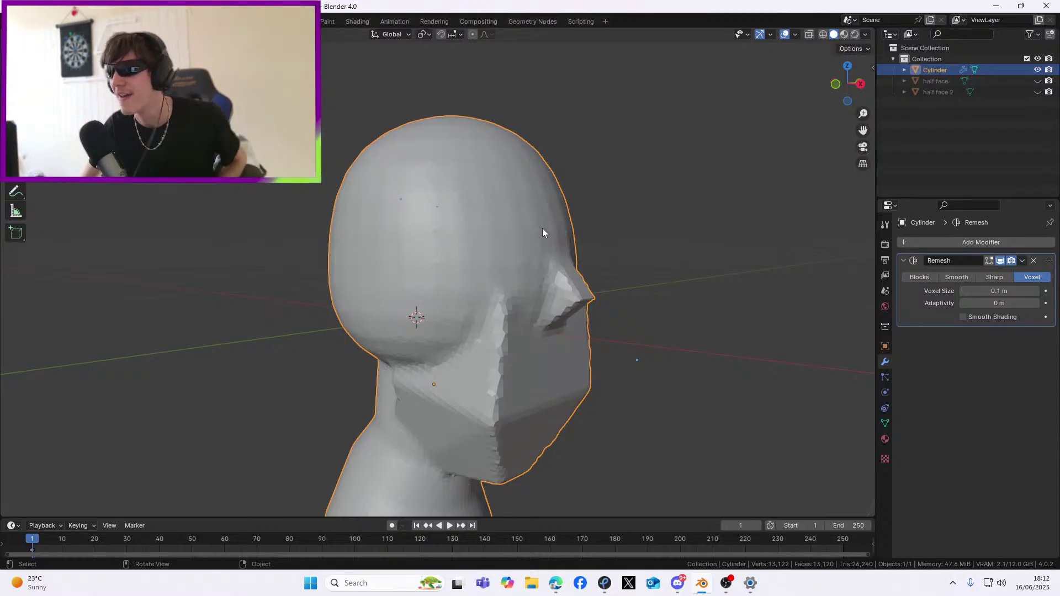
{"action": "middle_click_drag", "start_coordinate": [554, 254], "coordinate": [525, 234]}
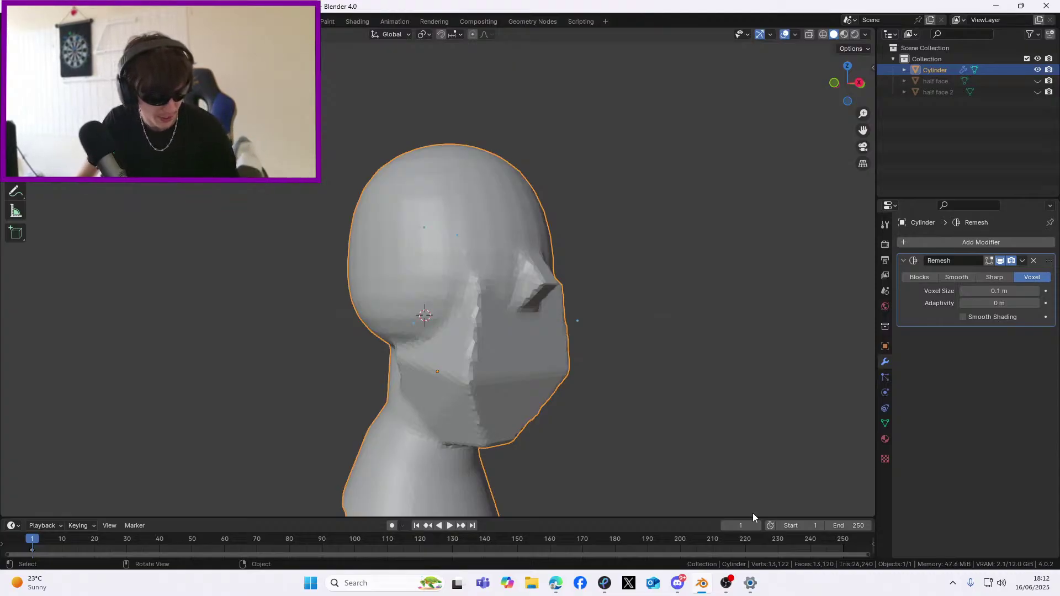
{"action": "key", "text": "KP_3"}
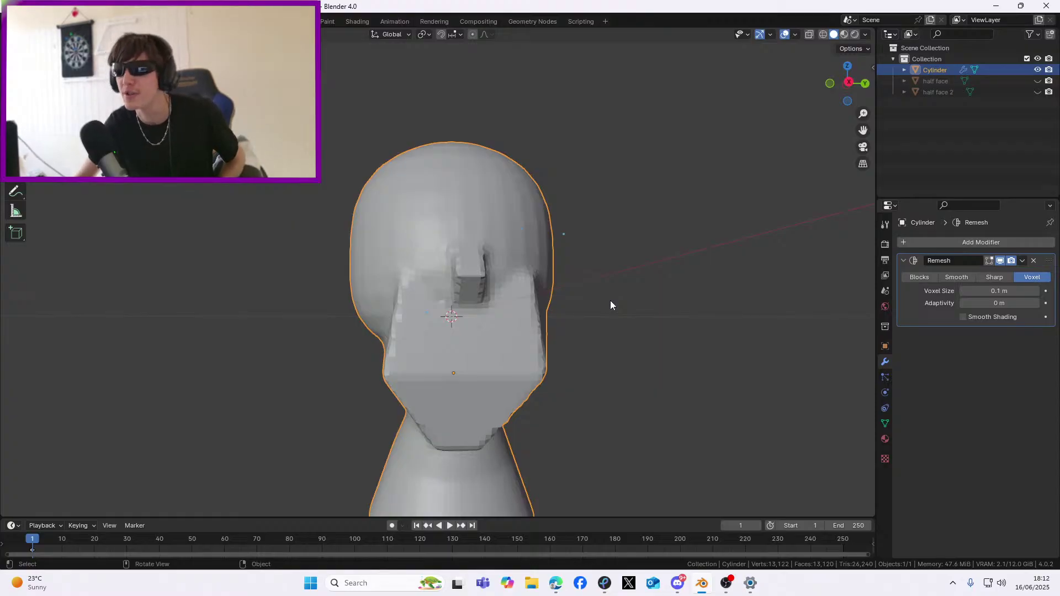
{"action": "middle_click_drag", "start_coordinate": [457, 343], "coordinate": [399, 347]}
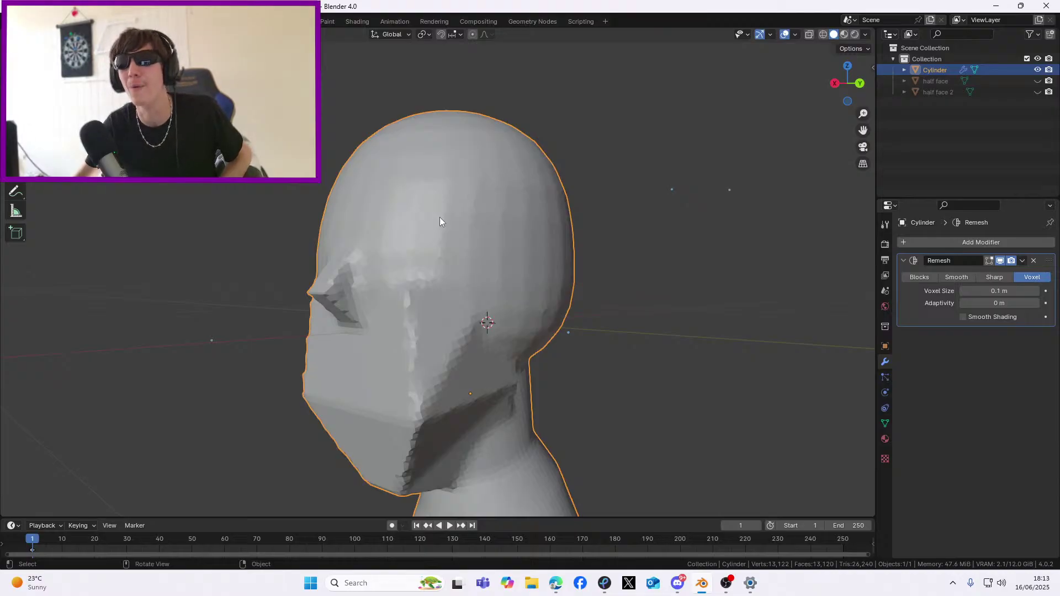
{"action": "middle_click_drag", "start_coordinate": [449, 218], "coordinate": [511, 214]}
{"action": "scroll", "coordinate": [511, 215], "scroll_direction": "down", "scroll_amount": 2}
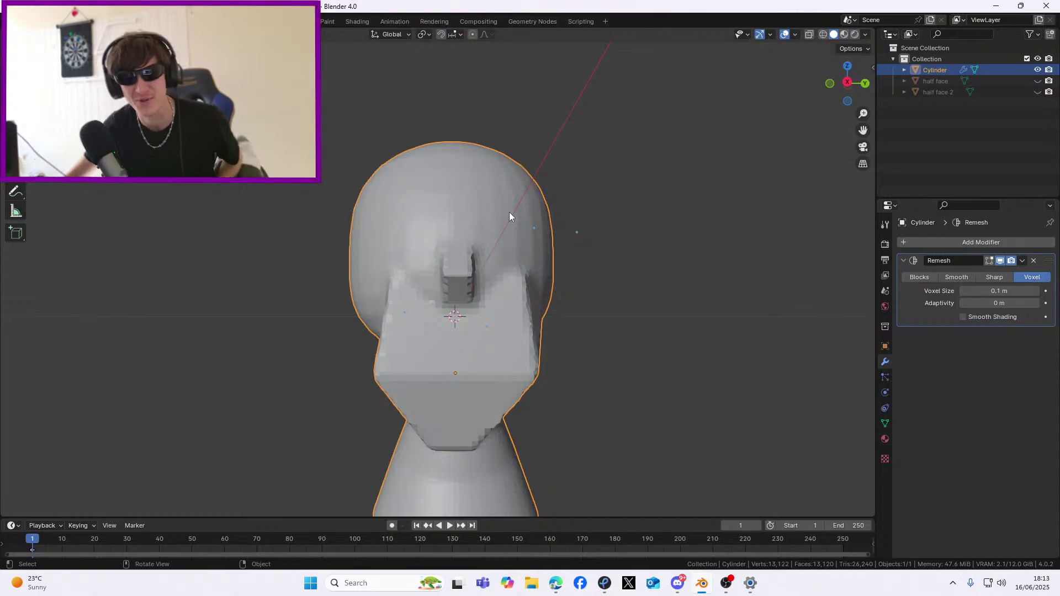
{"action": "scroll", "coordinate": [521, 264], "scroll_direction": "up", "scroll_amount": 4}
{"action": "middle_click_drag", "start_coordinate": [527, 282], "coordinate": [512, 296]}
{"action": "scroll", "coordinate": [513, 295], "scroll_direction": "down", "scroll_amount": 3}
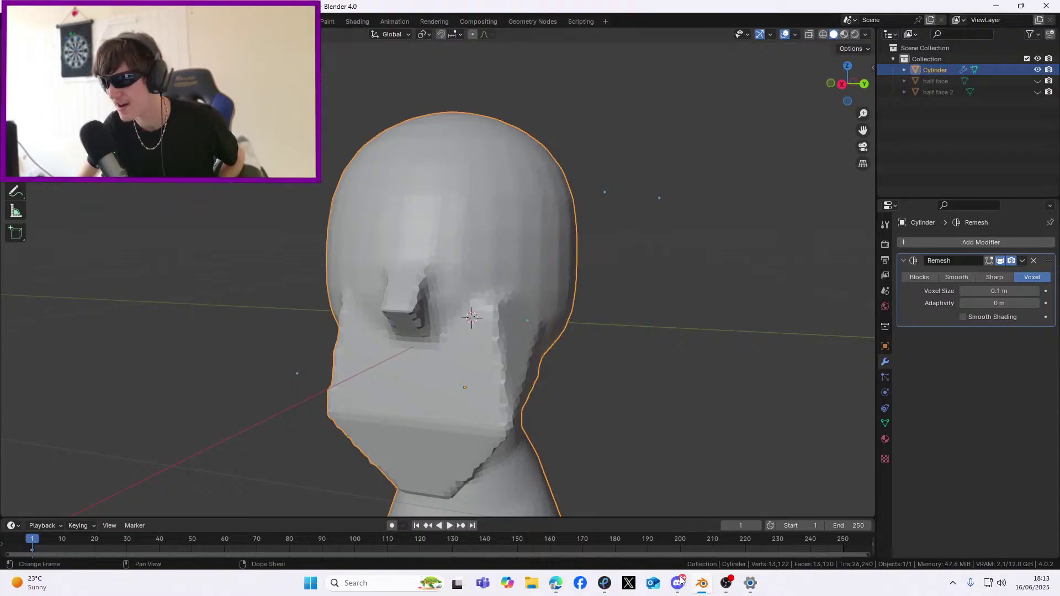
{"action": "mouse_move", "coordinate": [675, 594]}
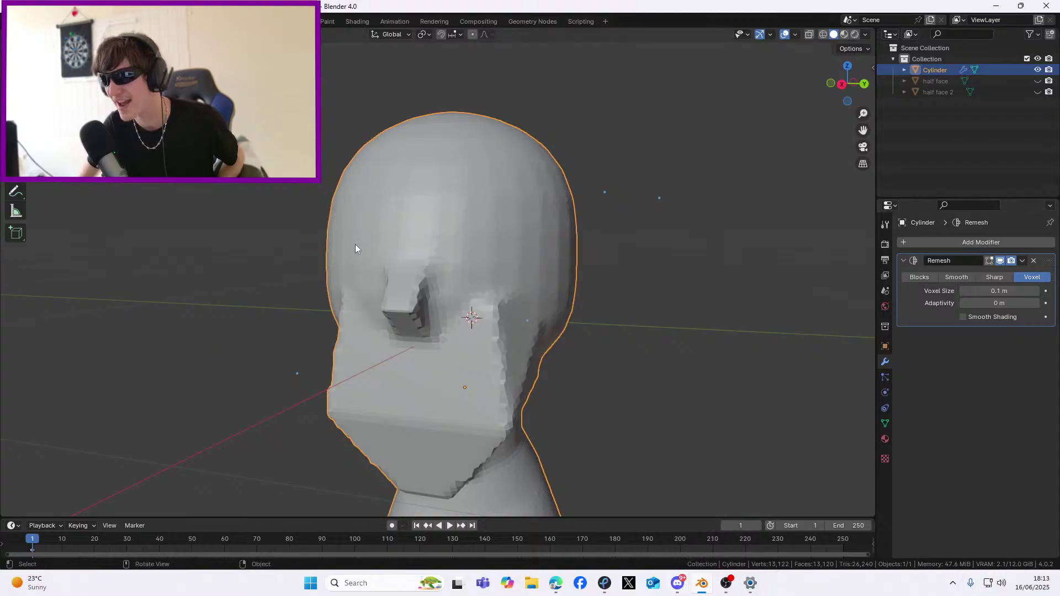
{"action": "middle_click_drag", "start_coordinate": [356, 244], "coordinate": [390, 240]}
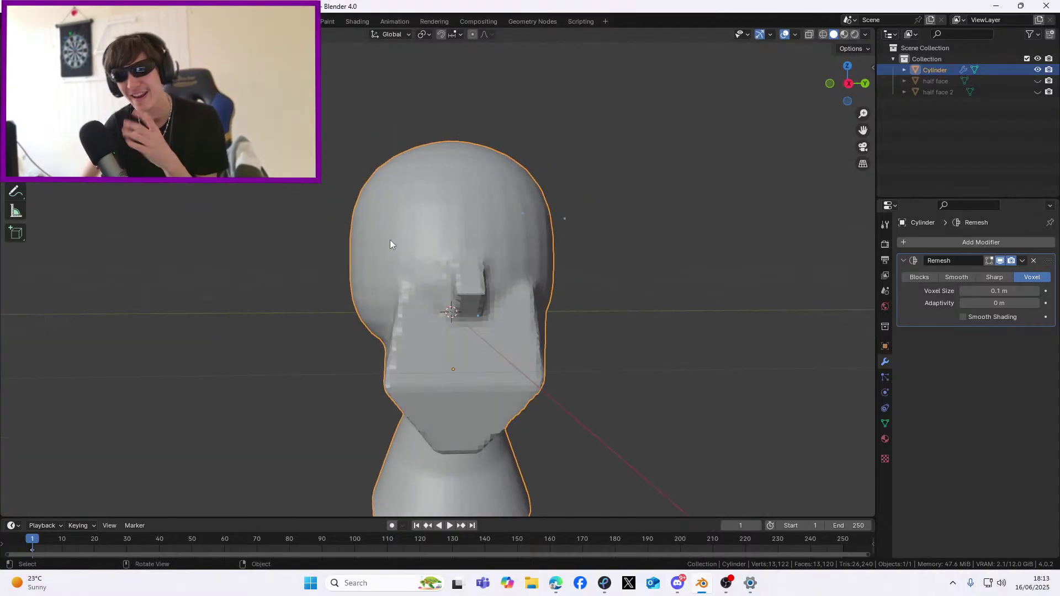
Switch to Discord, open the split-face officer drawing in another conversation at full size, close it, and put Discord away
{"action": "left_click", "coordinate": [677, 582]}
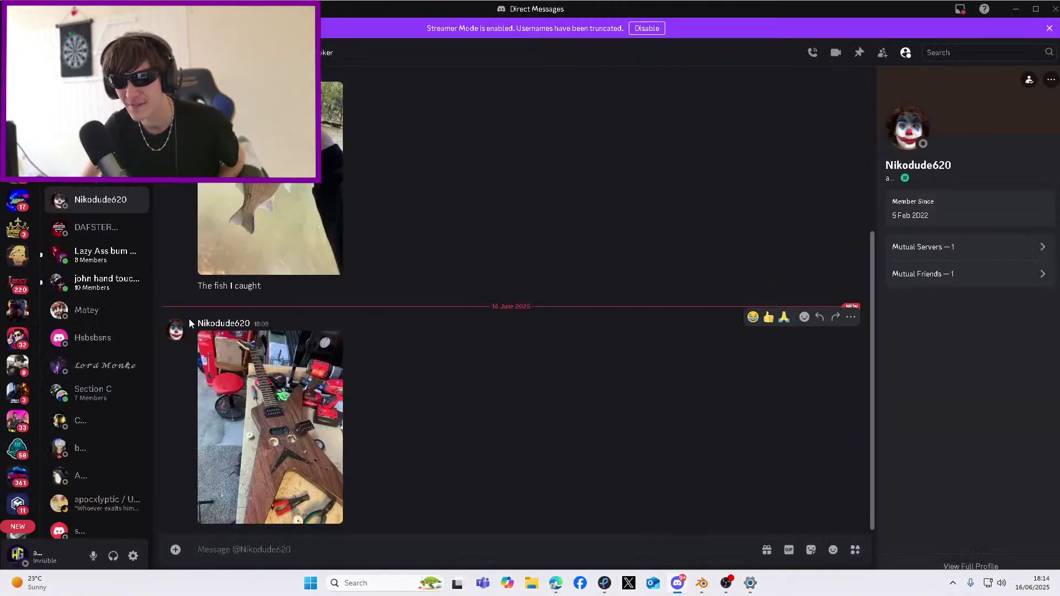
{"action": "left_click", "coordinate": [89, 228]}
{"action": "scroll", "coordinate": [285, 354], "scroll_direction": "up", "scroll_amount": 10}
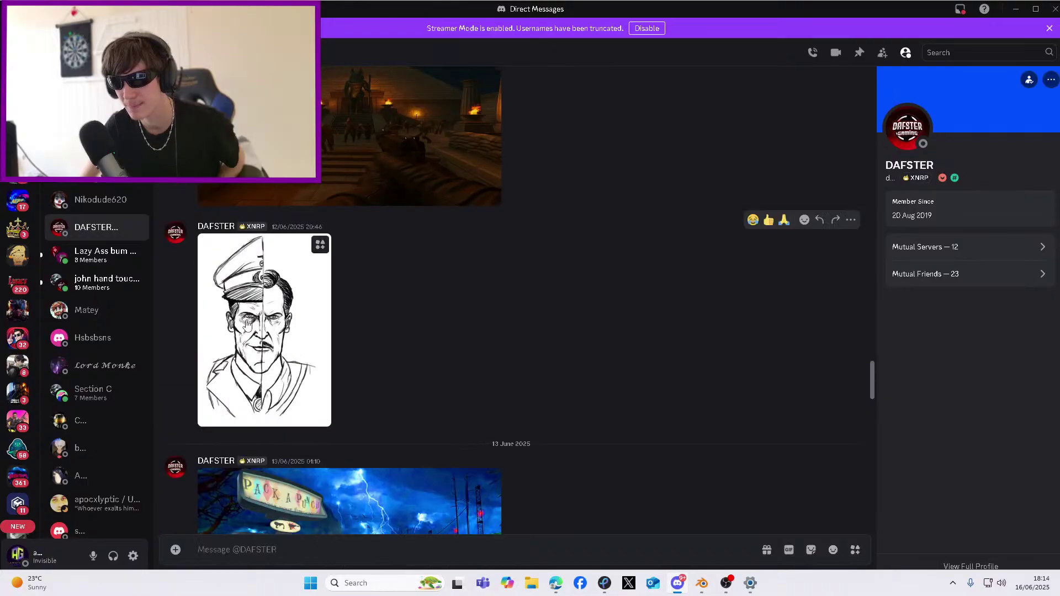
{"action": "left_click", "coordinate": [285, 351]}
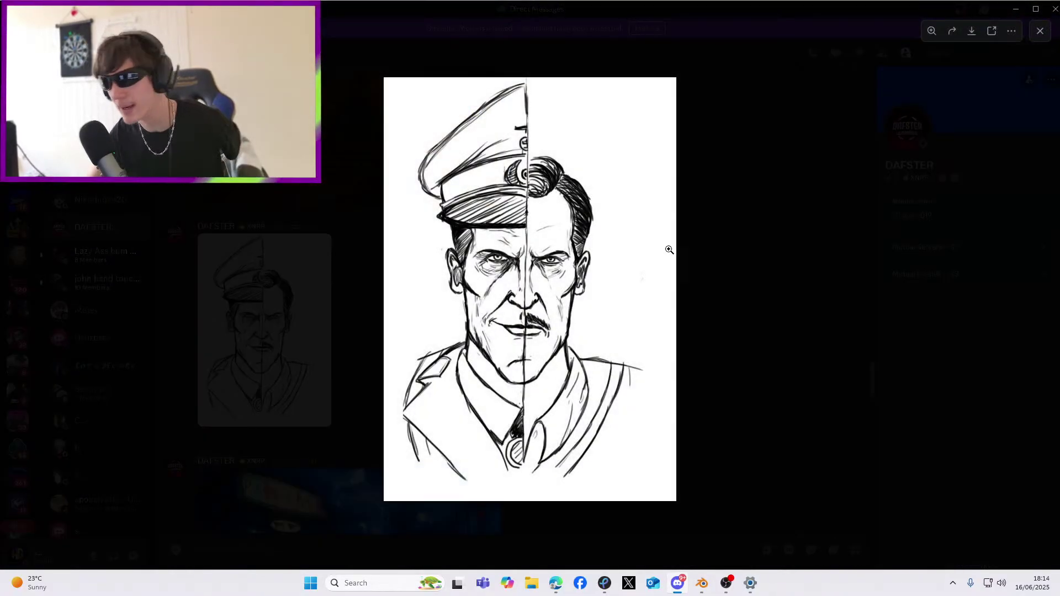
{"action": "left_click", "coordinate": [965, 90]}
{"action": "left_click", "coordinate": [1015, 9]}
{"action": "middle_click_drag", "start_coordinate": [565, 233], "coordinate": [533, 251]}
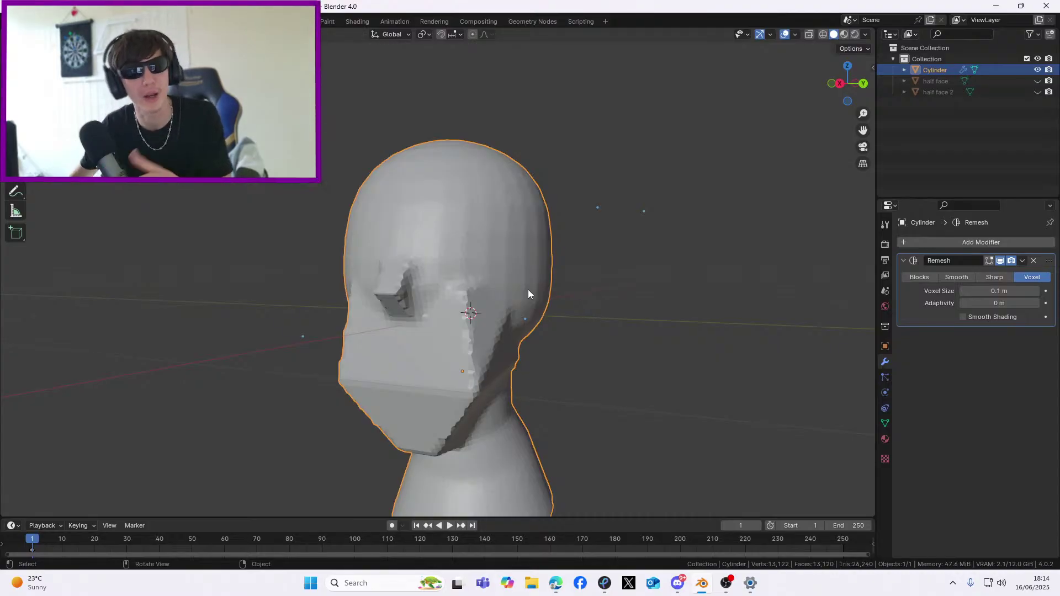
{"action": "middle_click_drag", "start_coordinate": [528, 293], "coordinate": [465, 165]}
{"action": "scroll", "coordinate": [465, 165], "scroll_direction": "up", "scroll_amount": 1}
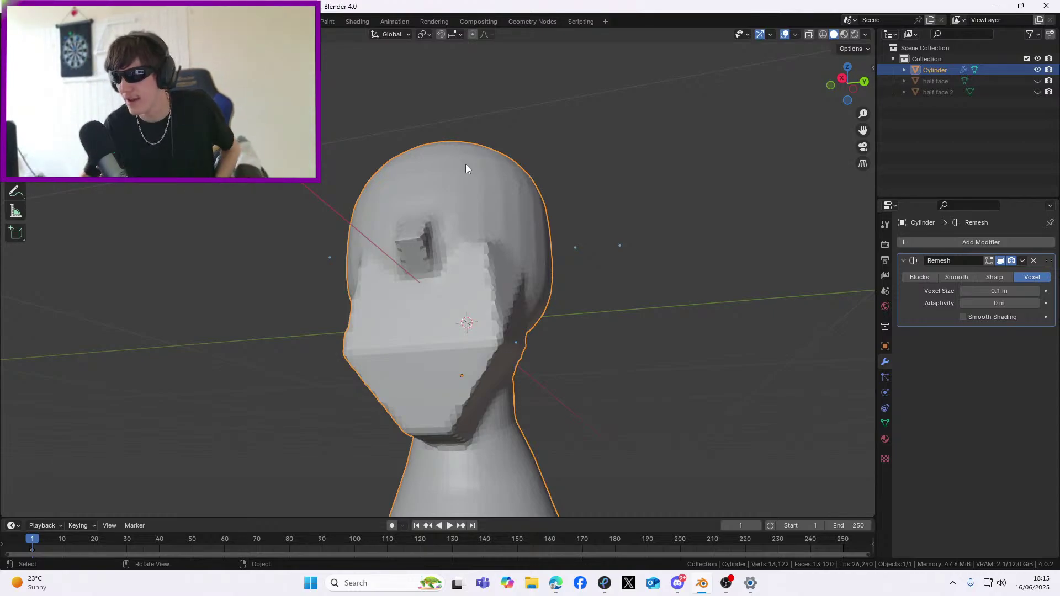
{"action": "scroll", "coordinate": [479, 165], "scroll_direction": "down", "scroll_amount": 3}
{"action": "middle_click_drag", "start_coordinate": [478, 165], "coordinate": [491, 236]}
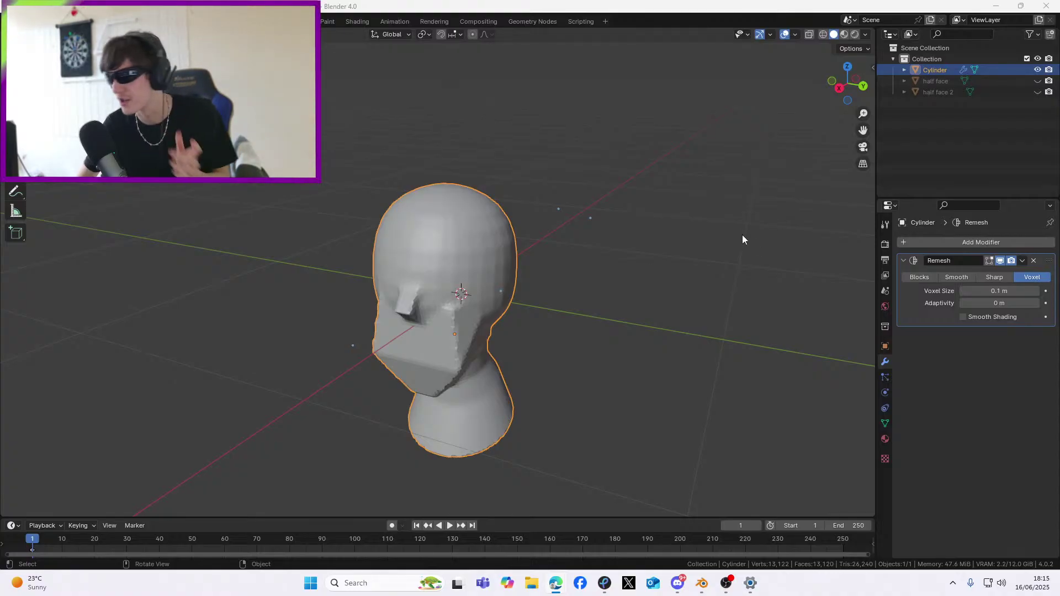
Try a Remesh voxel size of 0.08 m on the head, check the surface up close, and return it to 0.1 m
{"action": "left_click", "coordinate": [963, 290]}
{"action": "left_click", "coordinate": [963, 291]}
{"action": "middle_click_drag", "start_coordinate": [504, 391], "coordinate": [491, 346]}
{"action": "scroll", "coordinate": [492, 346], "scroll_direction": "up", "scroll_amount": 3}
{"action": "scroll", "coordinate": [491, 346], "scroll_direction": "up", "scroll_amount": 1}
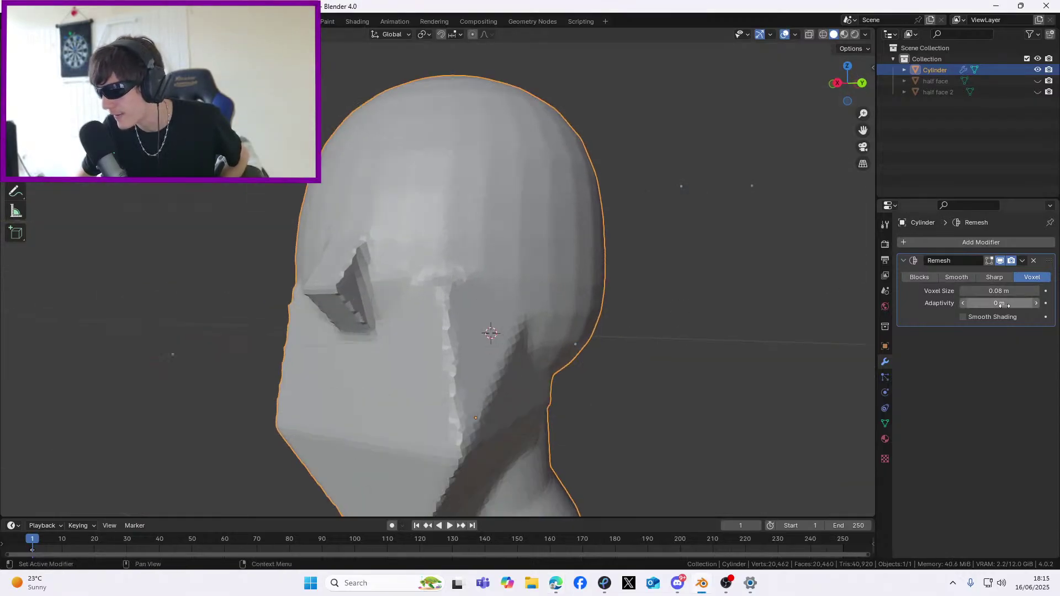
{"action": "left_click", "coordinate": [1036, 290]}
{"action": "left_click", "coordinate": [1037, 292]}
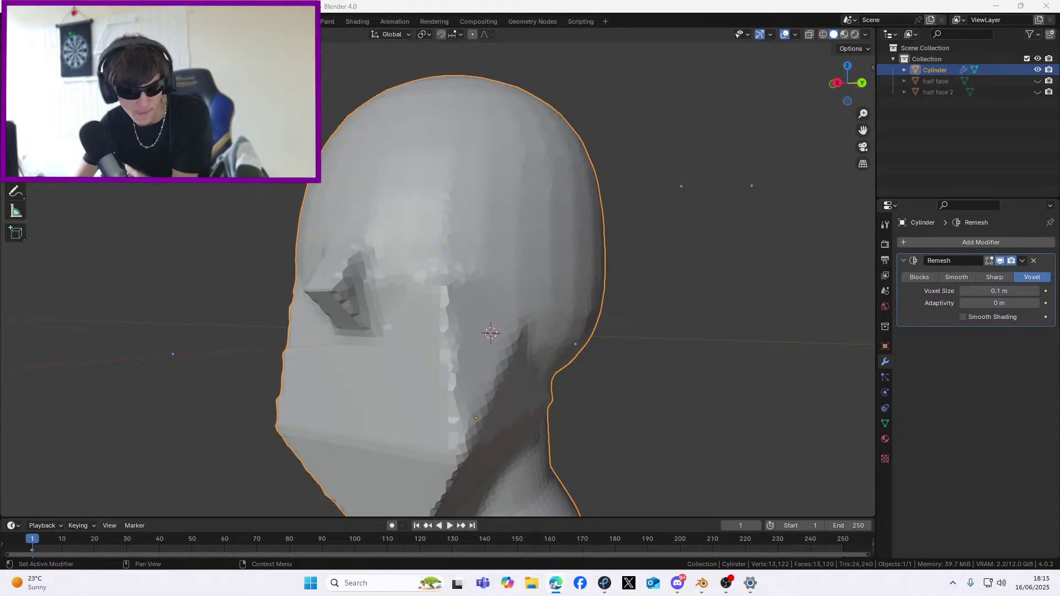
Set the head's Remesh voxel size to 0.05 m and check the stream chat
{"action": "left_click", "coordinate": [1005, 293]}
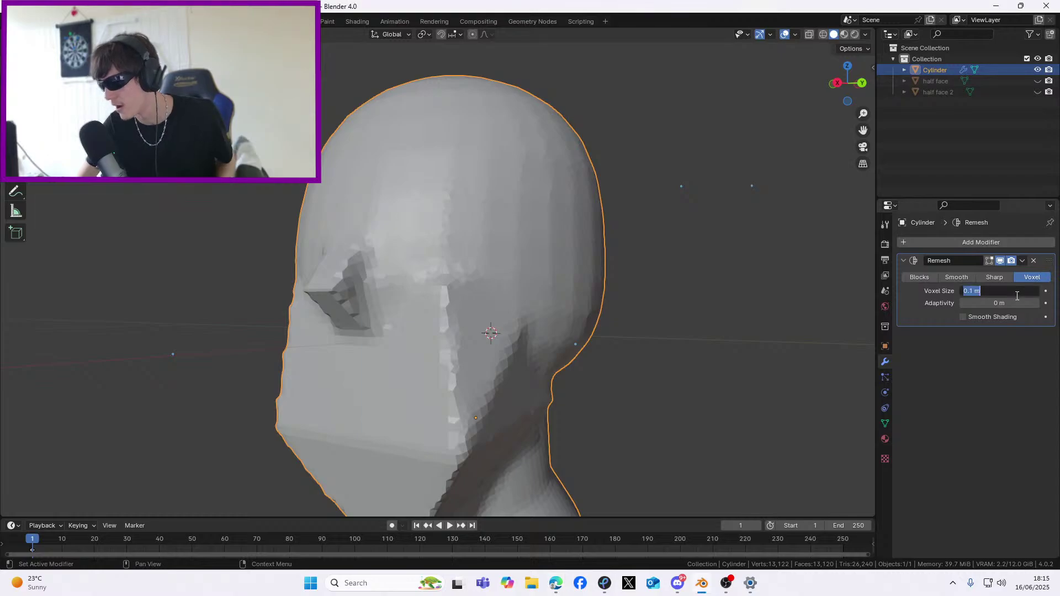
{"action": "type", "text": "0.05"}
{"action": "key", "text": "Return"}
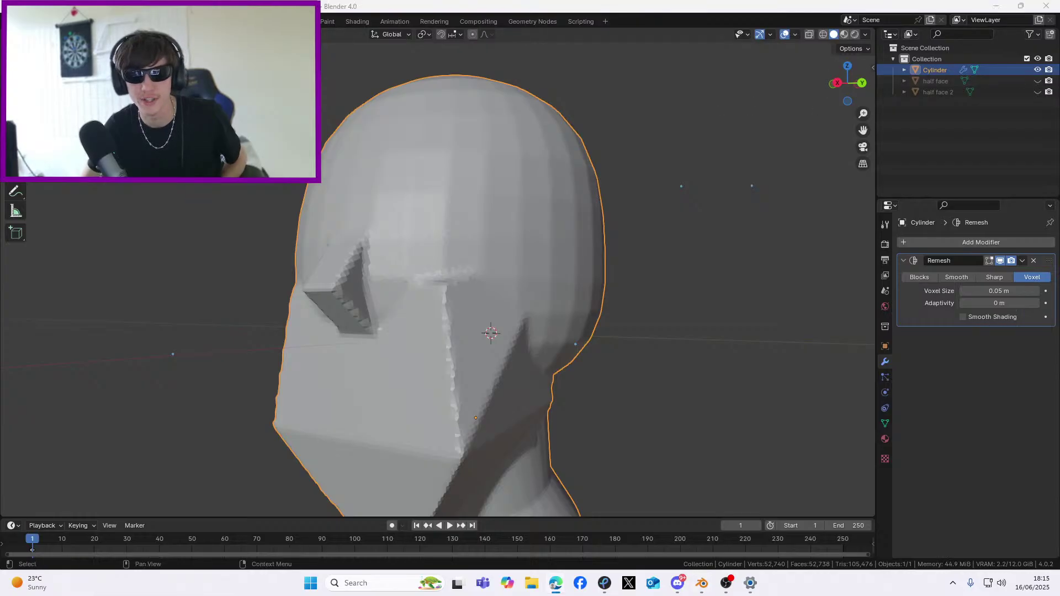
{"action": "key", "text": "alt+Tab"}
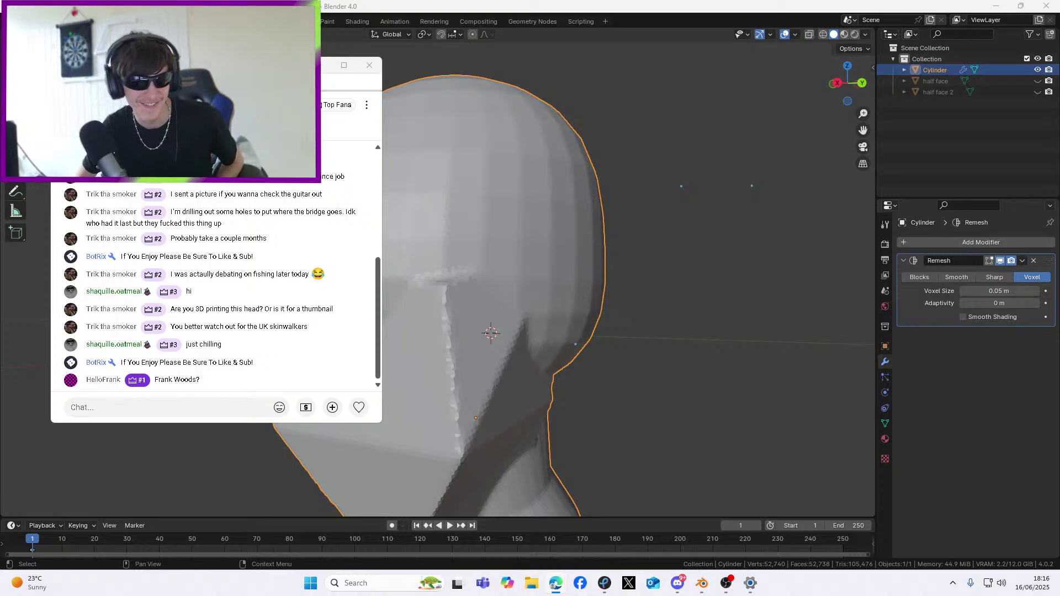
Set the Remesh voxel size to 0.03 m and apply the modifier to the head
{"action": "left_click", "coordinate": [1008, 291]}
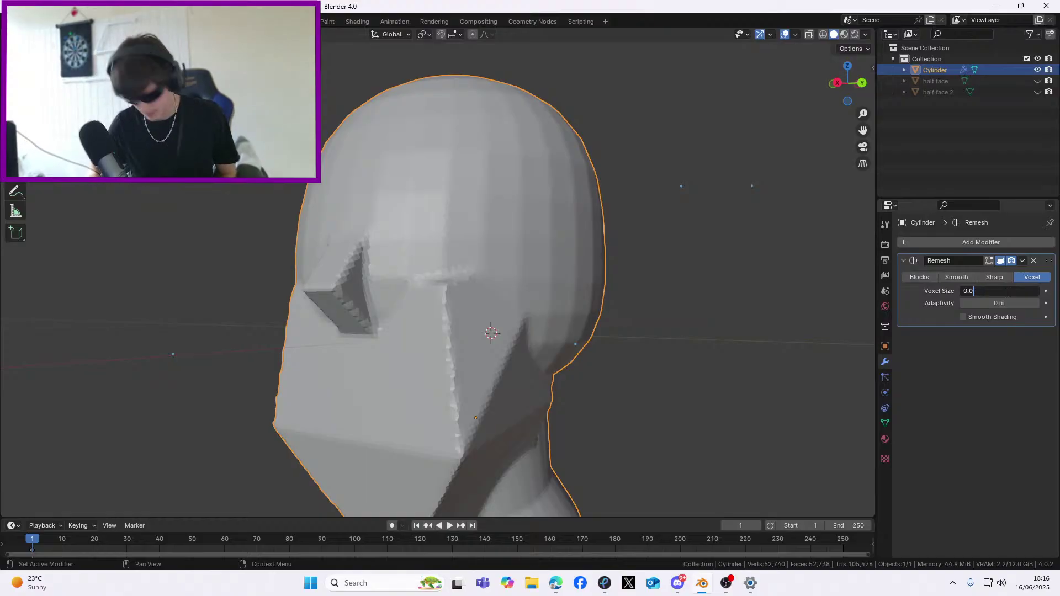
{"action": "type", "text": "3"}
{"action": "key", "text": "Return"}
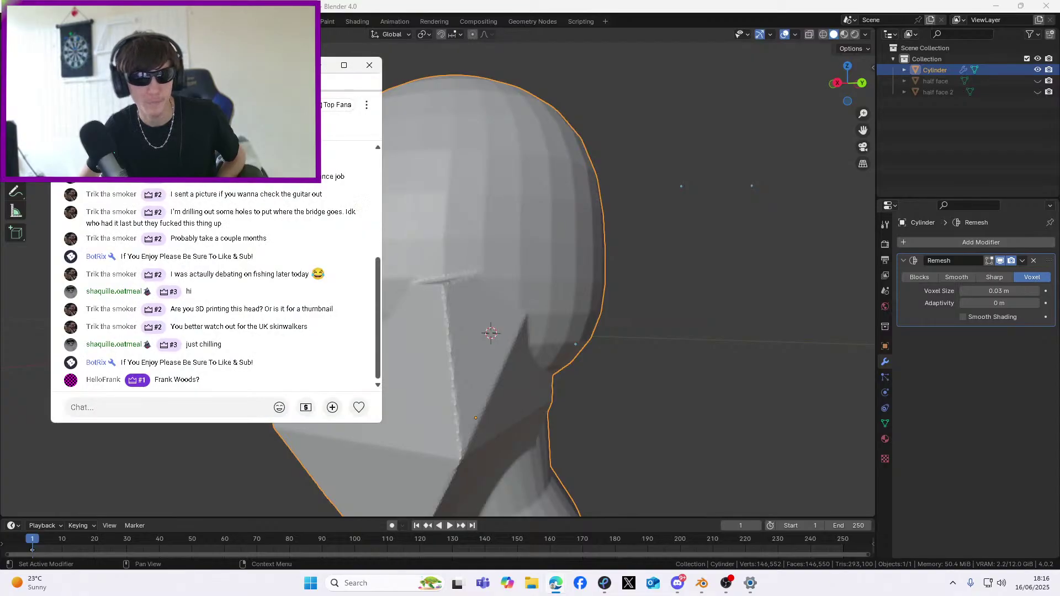
{"action": "left_click", "coordinate": [1022, 261]}
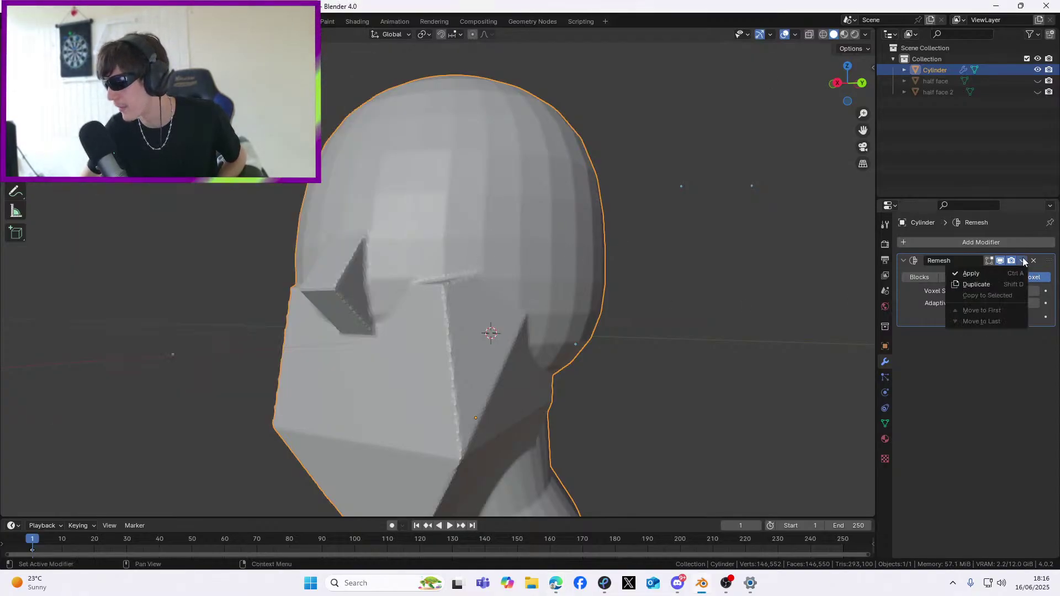
{"action": "left_click", "coordinate": [976, 271]}
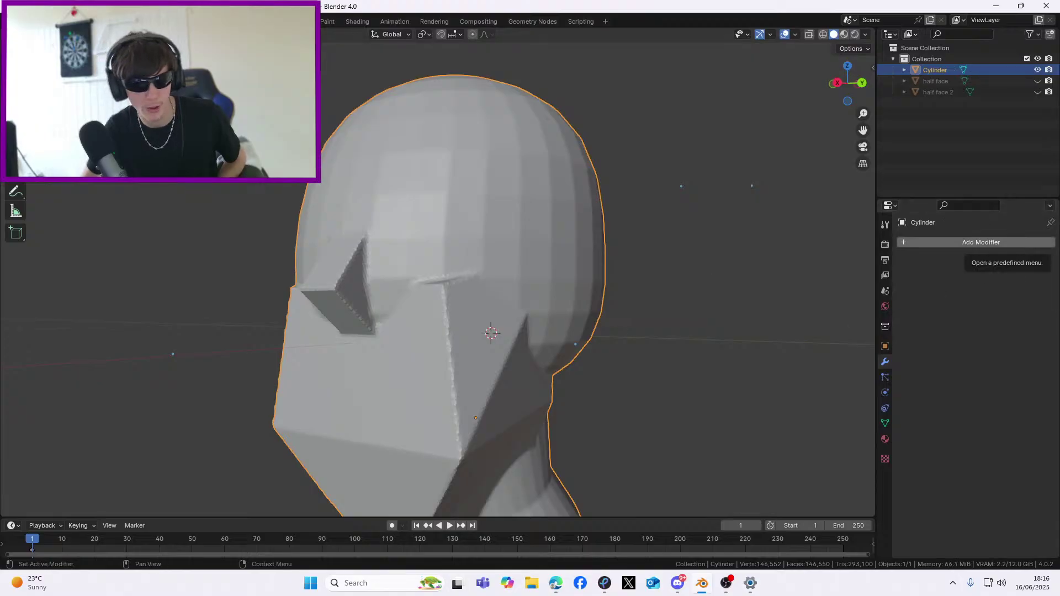
Check the stream chat window and return to Blender
{"action": "key", "text": "alt+Tab"}
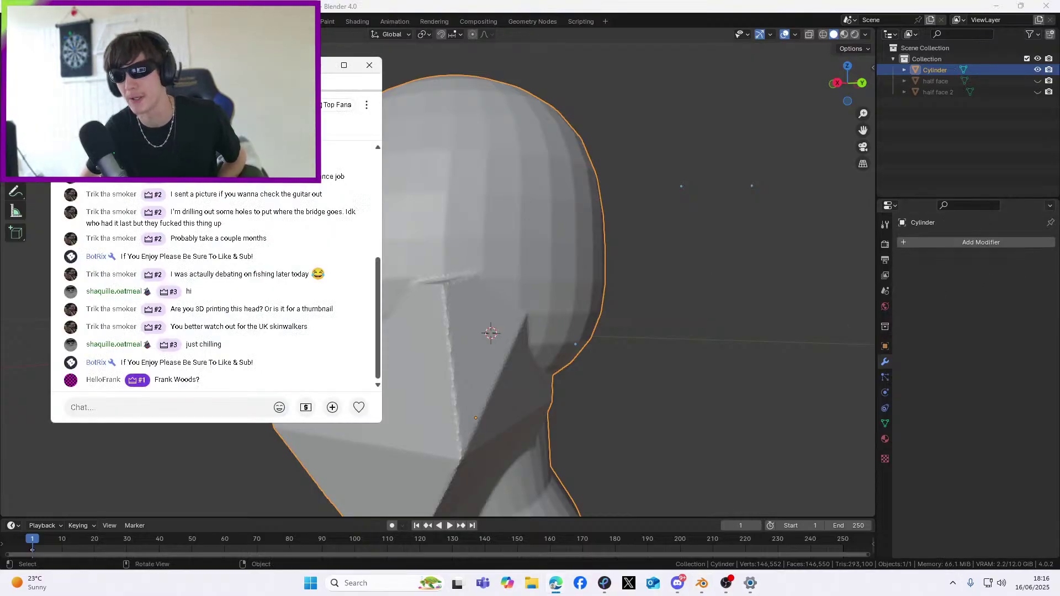
{"action": "key", "text": "alt+Tab"}
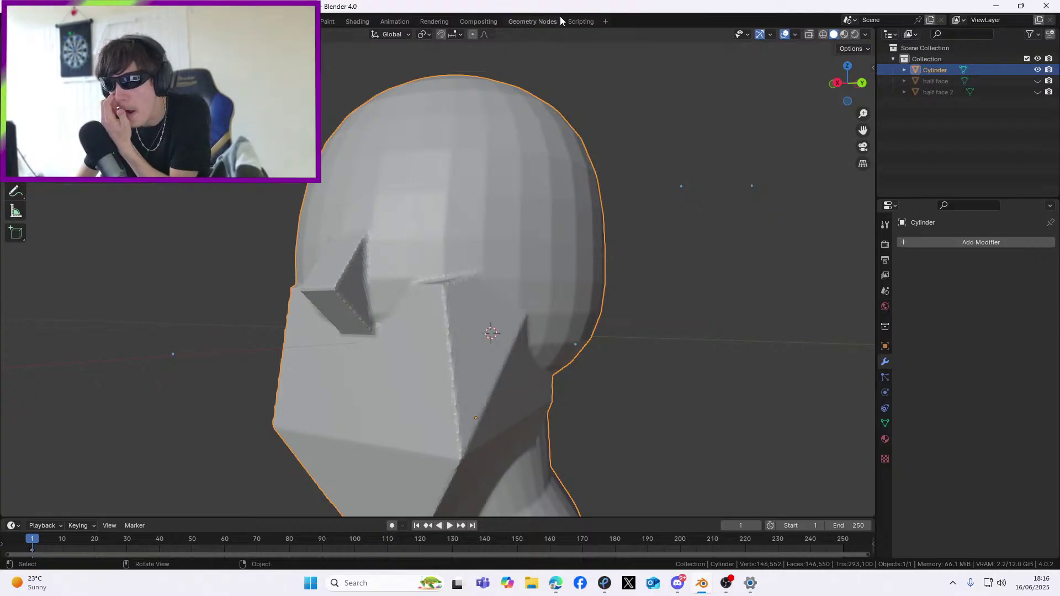
Switch to the Sculpting workspace, facing the head, and widen the list of brushes to show their names
{"action": "left_click", "coordinate": [230, 21]}
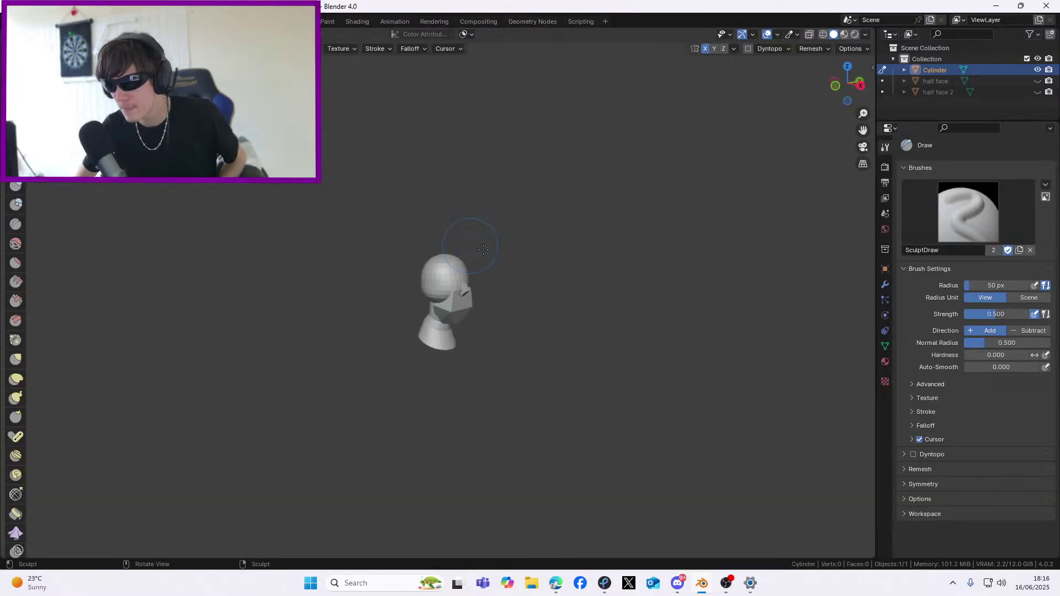
{"action": "scroll", "coordinate": [436, 232], "scroll_direction": "up", "scroll_amount": 7}
{"action": "middle_click_drag", "start_coordinate": [442, 243], "coordinate": [368, 248]}
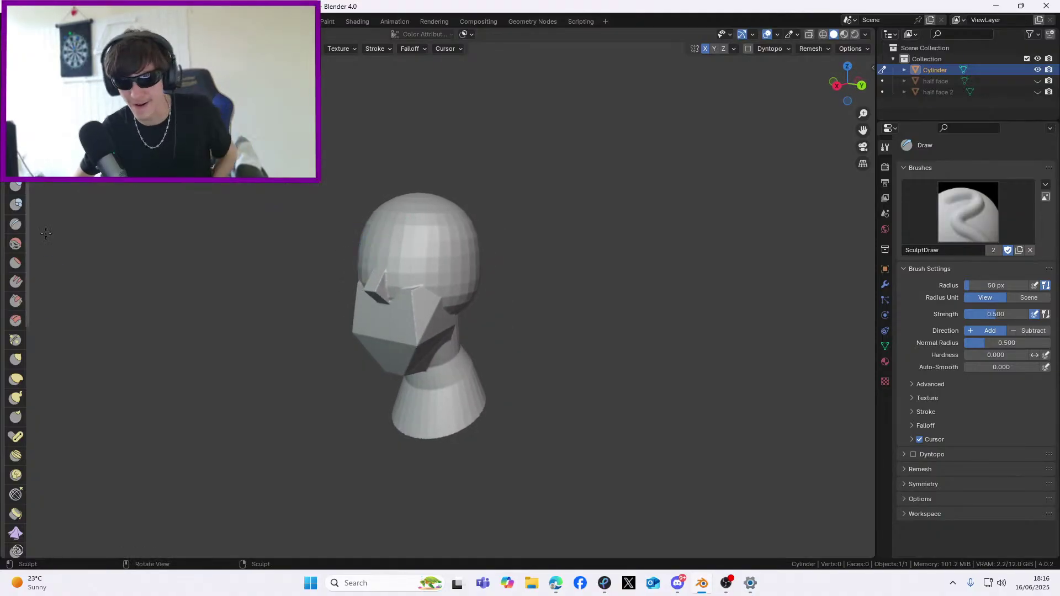
{"action": "left_click_drag", "start_coordinate": [28, 227], "coordinate": [219, 239]}
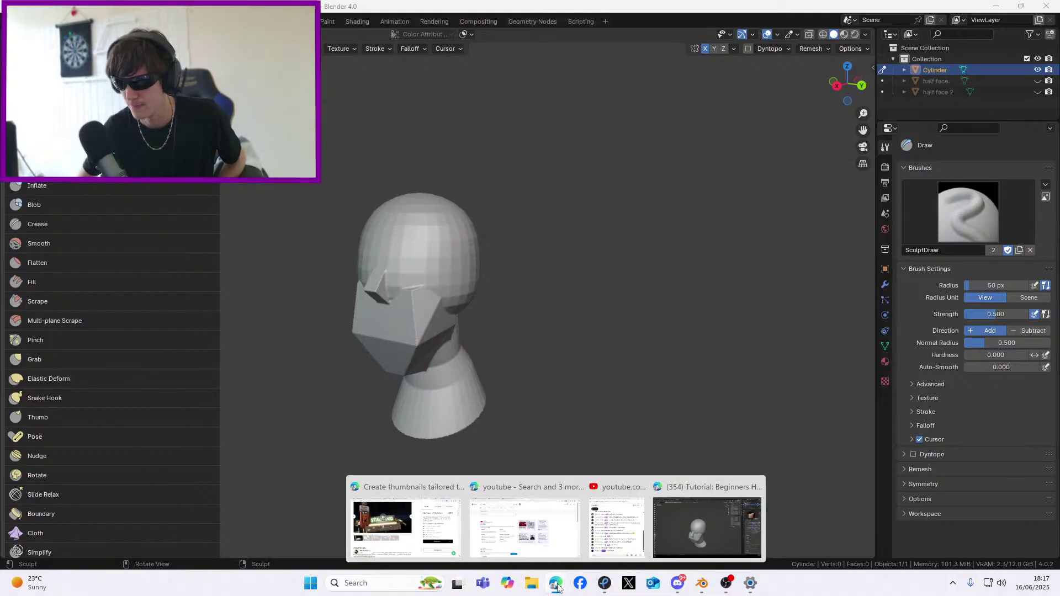
Bring the stream chat over the viewport to read it, and enable Dyntopo in the sculpting tool settings
{"action": "left_click_drag", "start_coordinate": [1059, 201], "coordinate": [352, 55]}
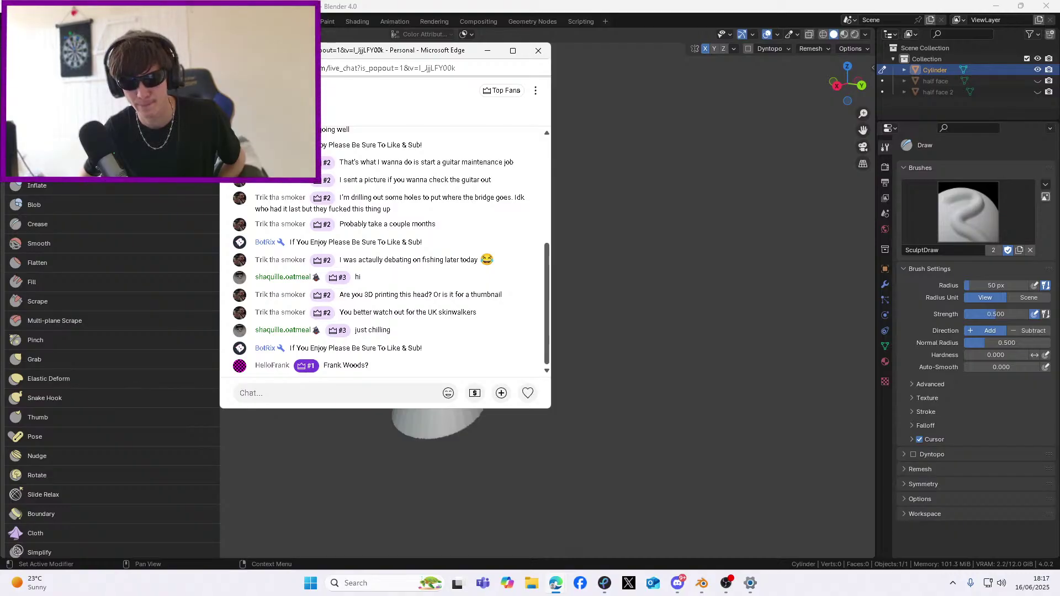
{"action": "left_click", "coordinate": [886, 168]}
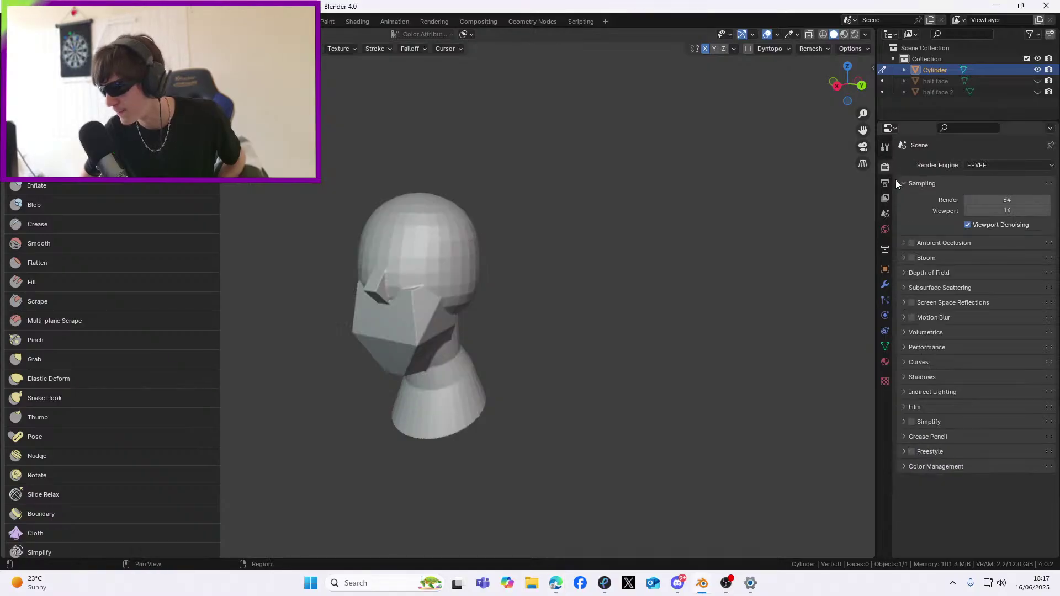
{"action": "left_click", "coordinate": [885, 149]}
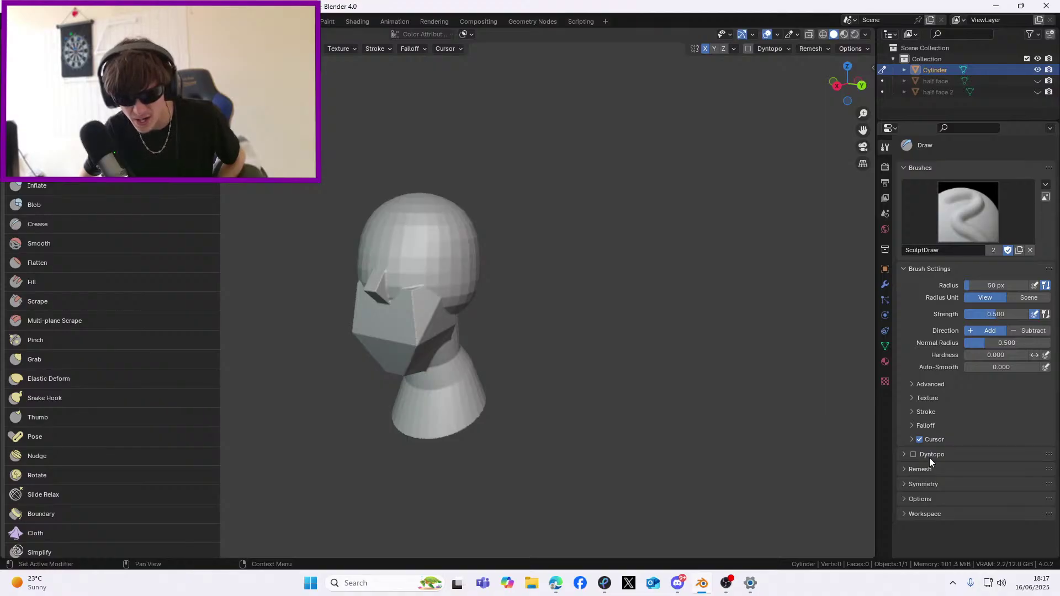
{"action": "left_click", "coordinate": [939, 452]}
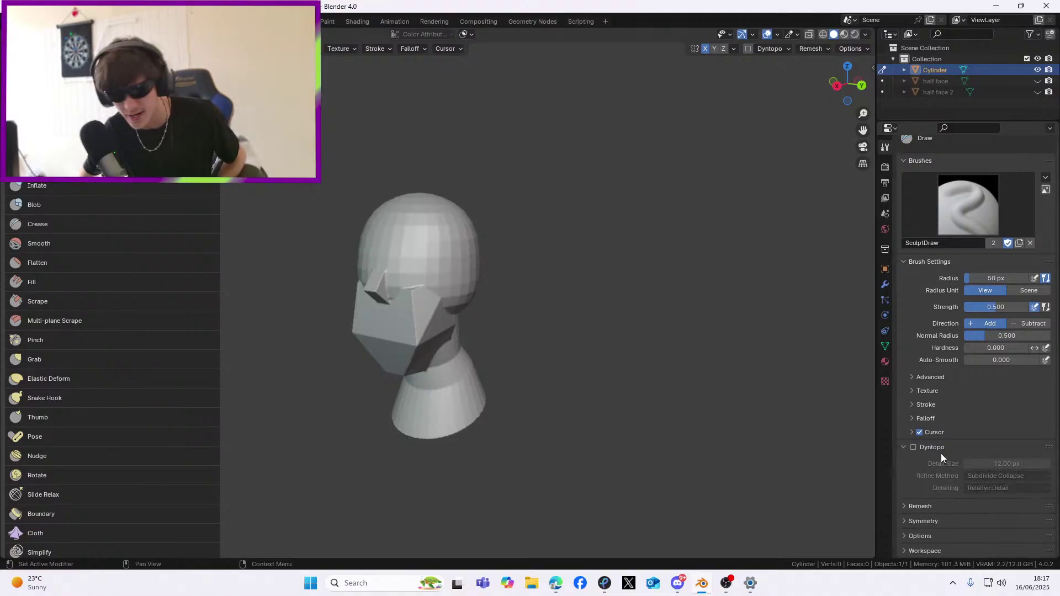
{"action": "key", "text": "alt+Tab"}
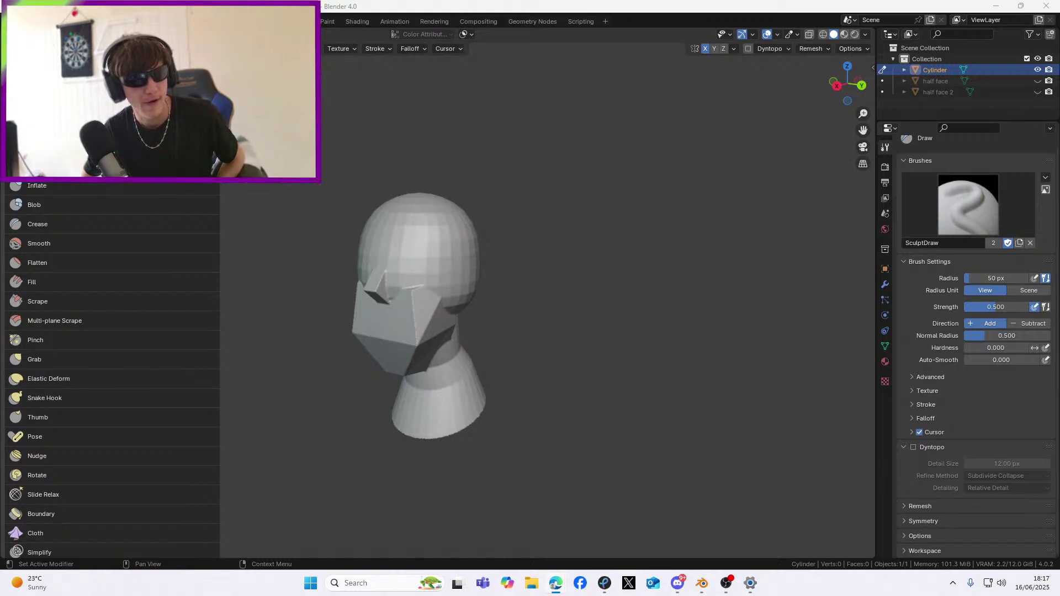
{"action": "left_click", "coordinate": [913, 447]}
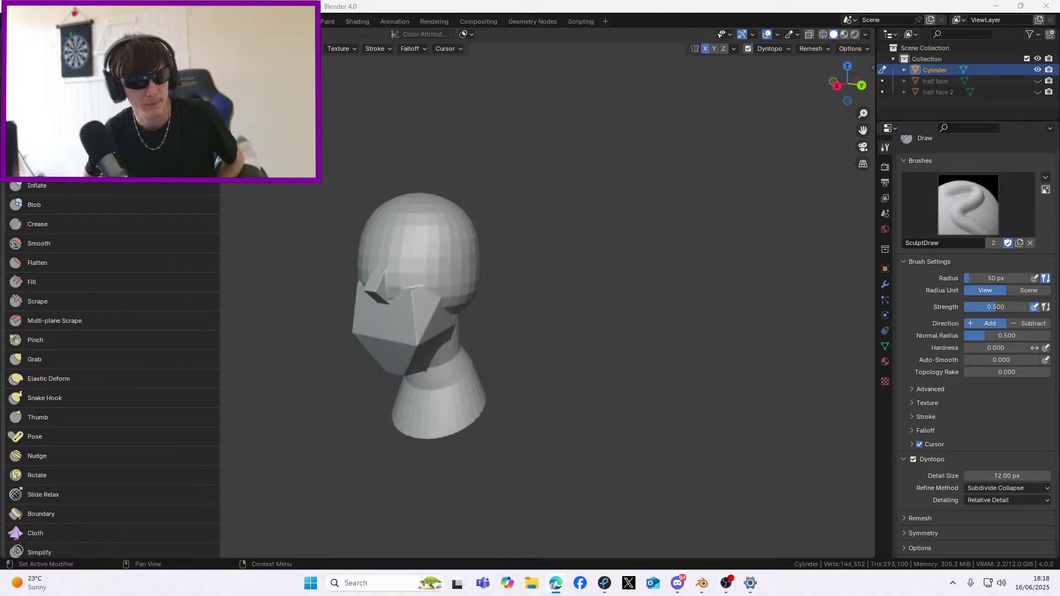
View the head from the front, check the stream chat again, and return to Blender
{"action": "scroll", "coordinate": [390, 189], "scroll_direction": "up", "scroll_amount": 4}
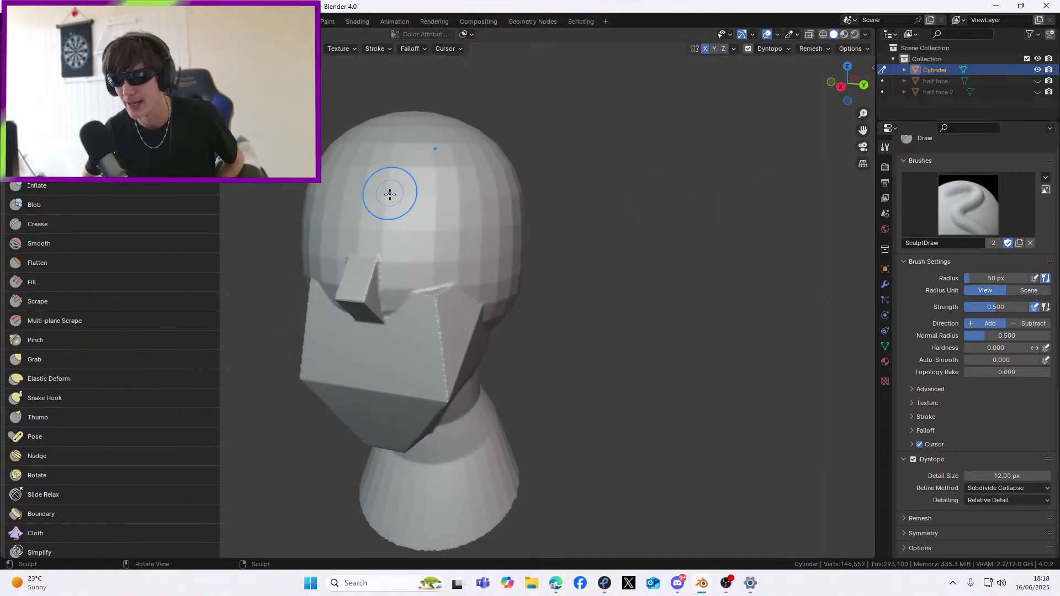
{"action": "middle_click_drag", "start_coordinate": [390, 189], "coordinate": [434, 196]}
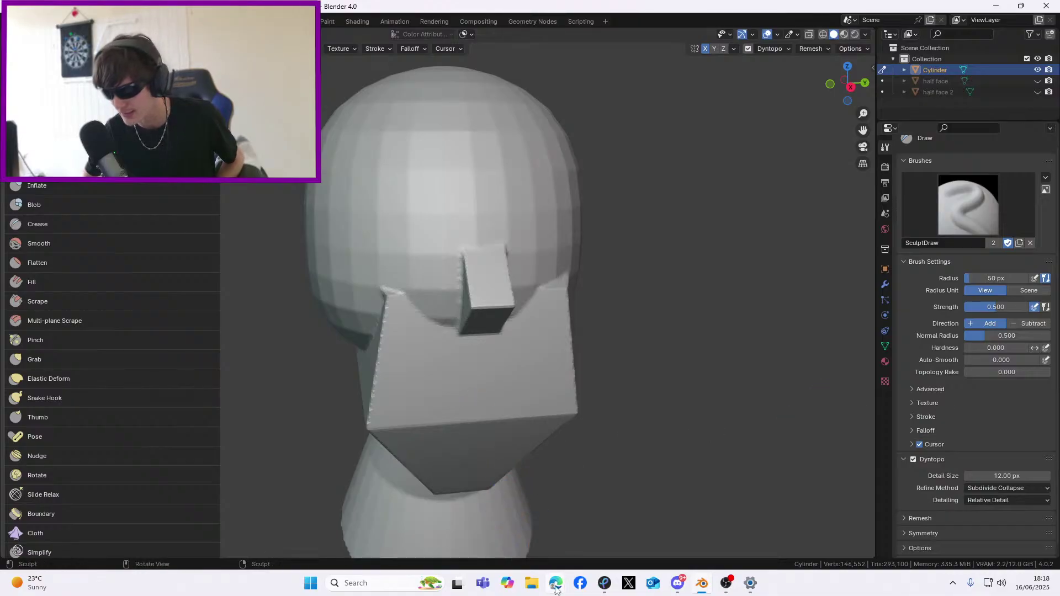
{"action": "mouse_move", "coordinate": [556, 592]}
{"action": "left_click", "coordinate": [618, 543]}
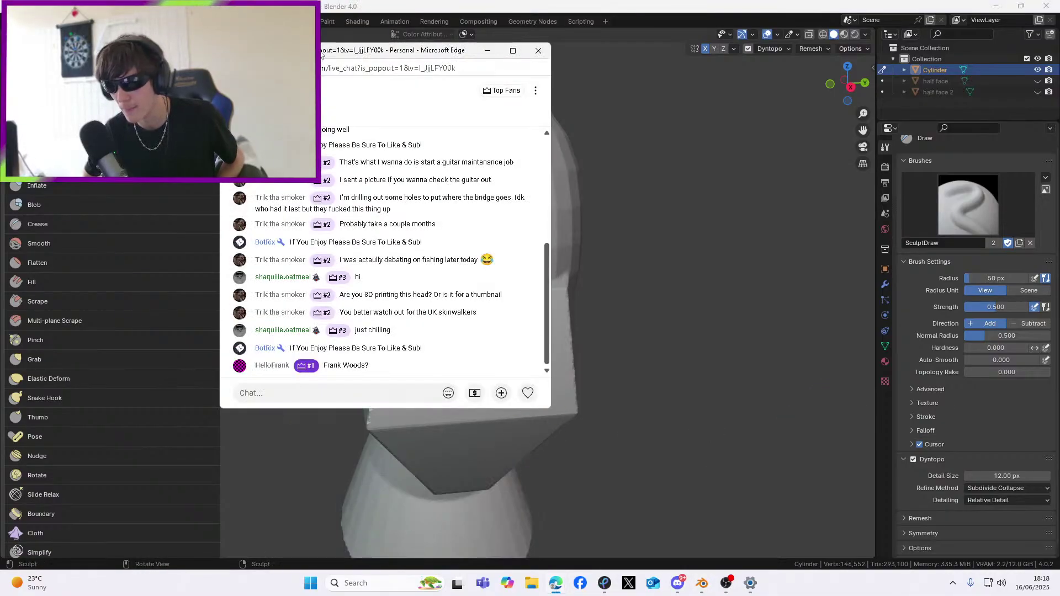
{"action": "key", "text": "alt+Tab"}
Try a Draw brush stroke across the head's forehead and undo it
{"action": "middle_click_drag", "start_coordinate": [484, 211], "coordinate": [457, 184]}
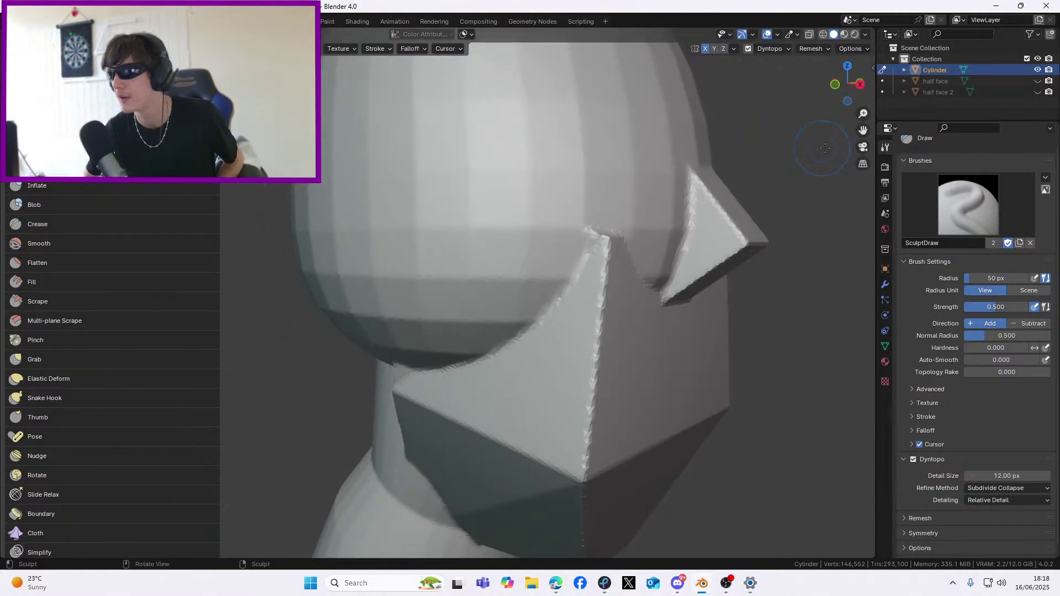
{"action": "left_click_drag", "start_coordinate": [863, 130], "coordinate": [913, 191]}
{"action": "left_click_drag", "start_coordinate": [530, 138], "coordinate": [583, 162]}
{"action": "middle_click_drag", "start_coordinate": [582, 163], "coordinate": [544, 154]}
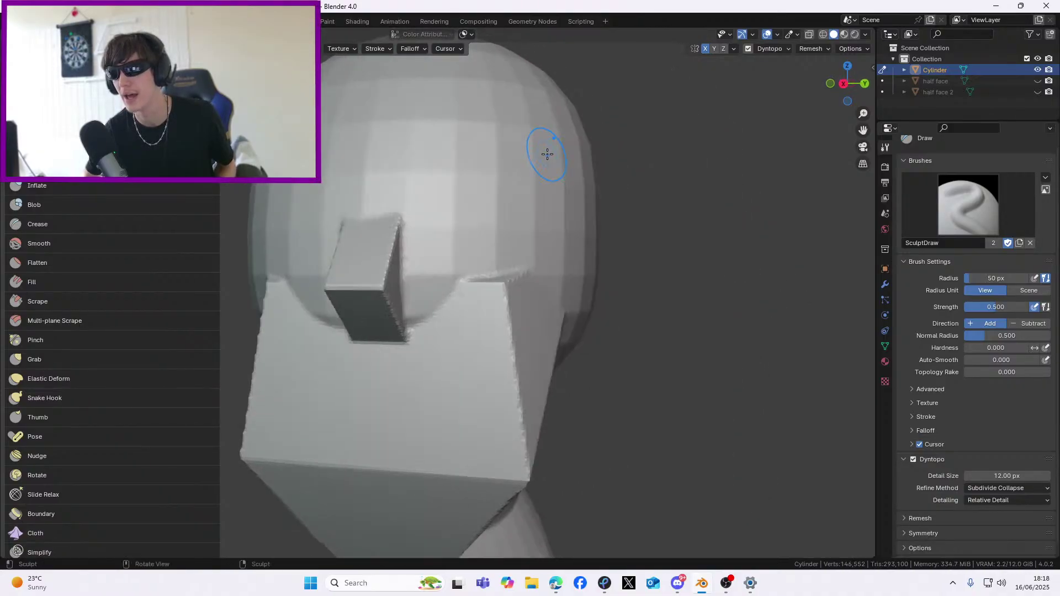
{"action": "left_click_drag", "start_coordinate": [429, 130], "coordinate": [489, 149]}
{"action": "key", "text": "ctrl+z"}
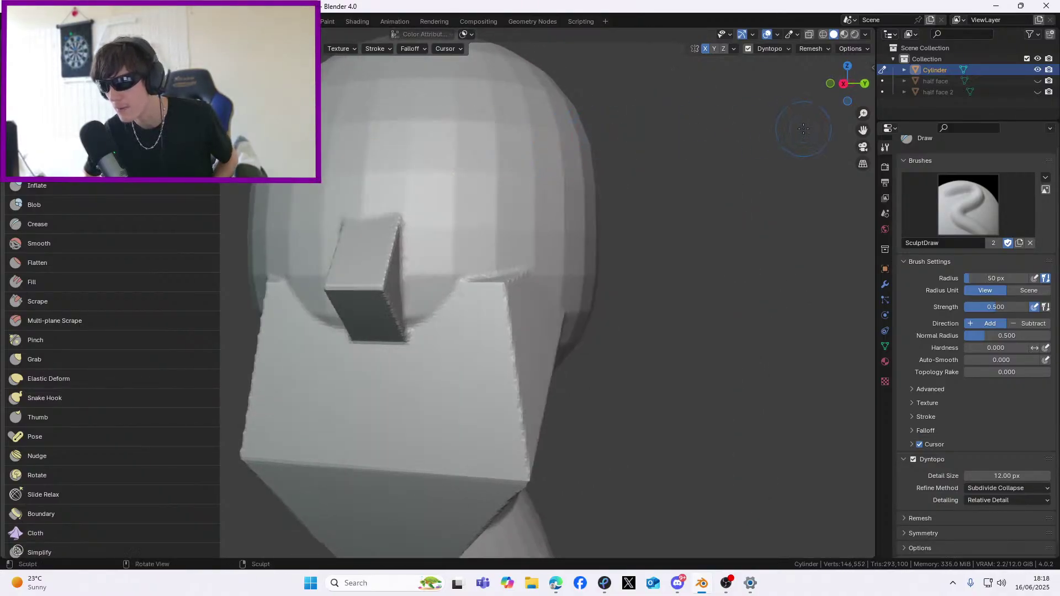
Examine the blocked-out head from several angles, both close up and at a distance
{"action": "left_click_drag", "start_coordinate": [861, 131], "coordinate": [957, 185]}
{"action": "middle_click_drag", "start_coordinate": [450, 125], "coordinate": [431, 123]}
{"action": "mouse_move", "coordinate": [450, 130]}
{"action": "left_mouse_down"}
{"action": "mouse_move", "coordinate": [540, 168]}
{"action": "mouse_move", "coordinate": [591, 149]}
{"action": "mouse_move", "coordinate": [577, 133]}
{"action": "left_mouse_up"}
{"action": "middle_click_drag", "start_coordinate": [577, 132], "coordinate": [638, 147]}
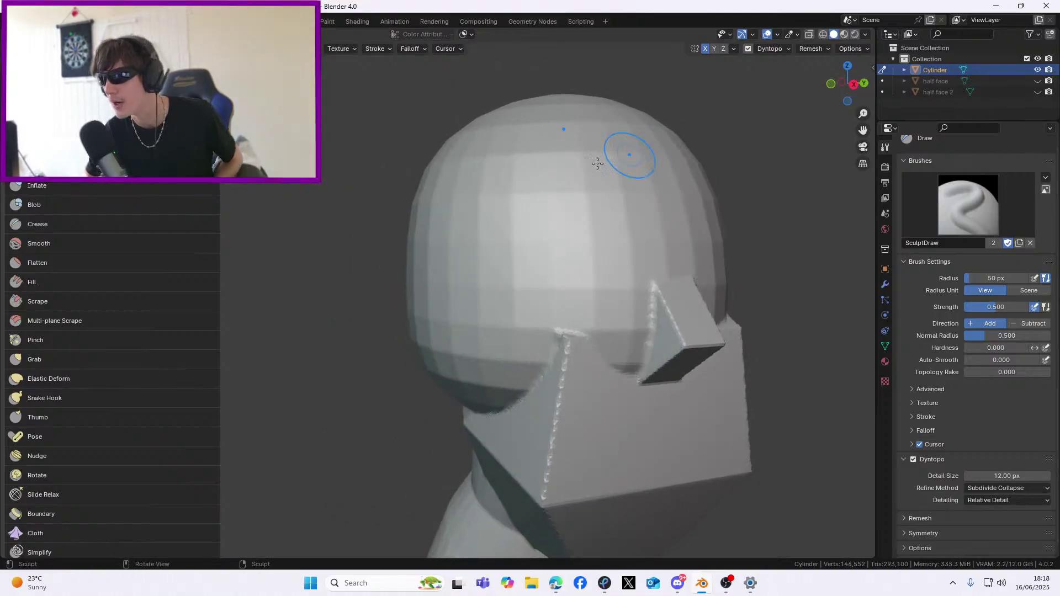
{"action": "left_click_drag", "start_coordinate": [561, 185], "coordinate": [582, 147]}
{"action": "mouse_move", "coordinate": [581, 147]}
{"action": "middle_mouse_down"}
{"action": "mouse_move", "coordinate": [473, 129]}
{"action": "mouse_move", "coordinate": [522, 160]}
{"action": "middle_mouse_up"}
{"action": "scroll", "coordinate": [523, 161], "scroll_direction": "down", "scroll_amount": 5}
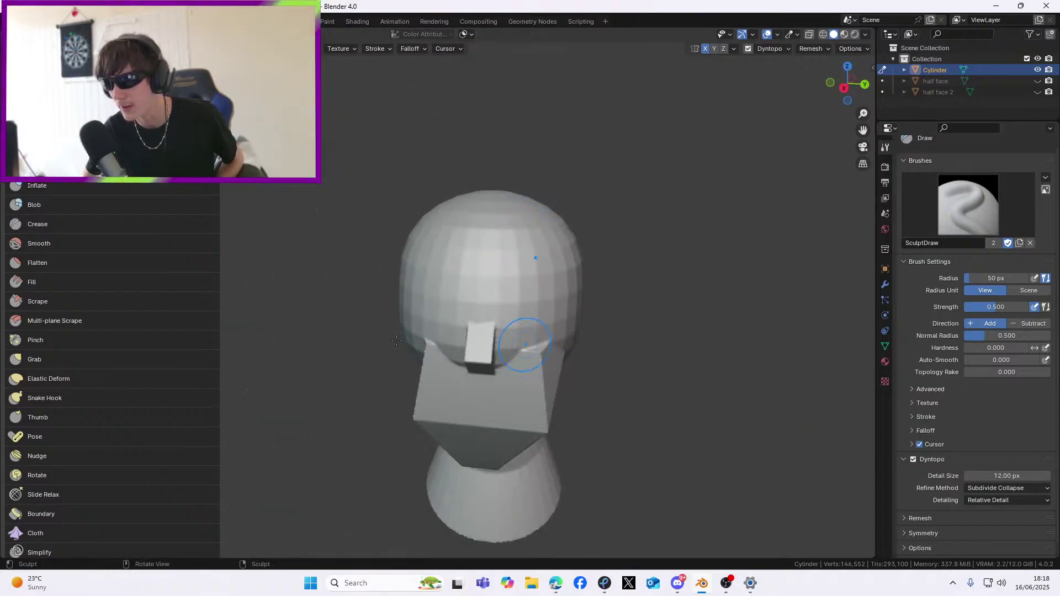
{"action": "scroll", "coordinate": [321, 283], "scroll_direction": "up", "scroll_amount": 5}
{"action": "middle_click_drag", "start_coordinate": [558, 251], "coordinate": [542, 248]}
{"action": "scroll", "coordinate": [541, 248], "scroll_direction": "up", "scroll_amount": 3}
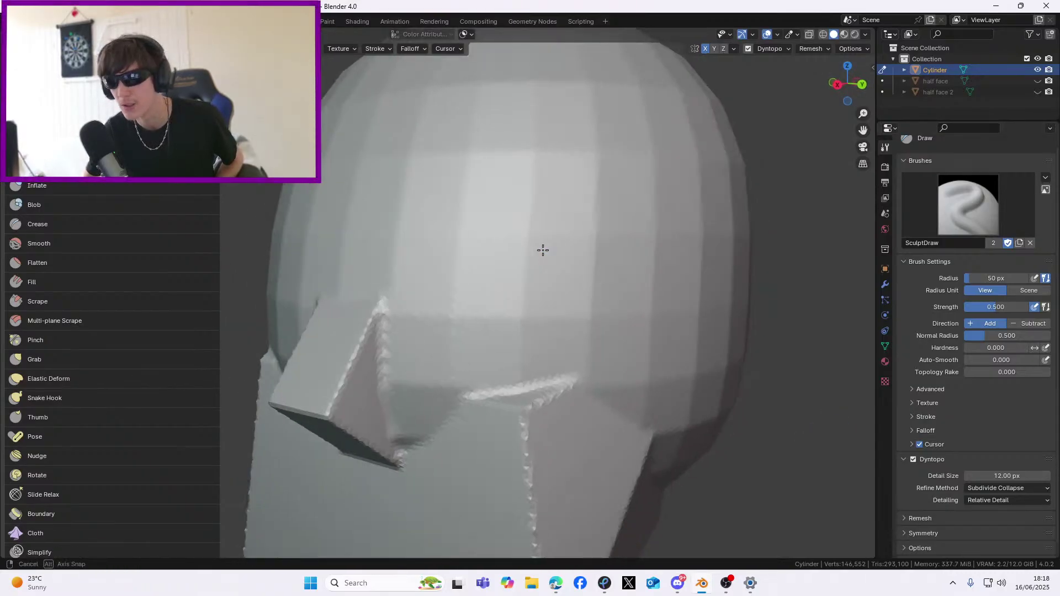
{"action": "scroll", "coordinate": [544, 250], "scroll_direction": "down", "scroll_amount": 3}
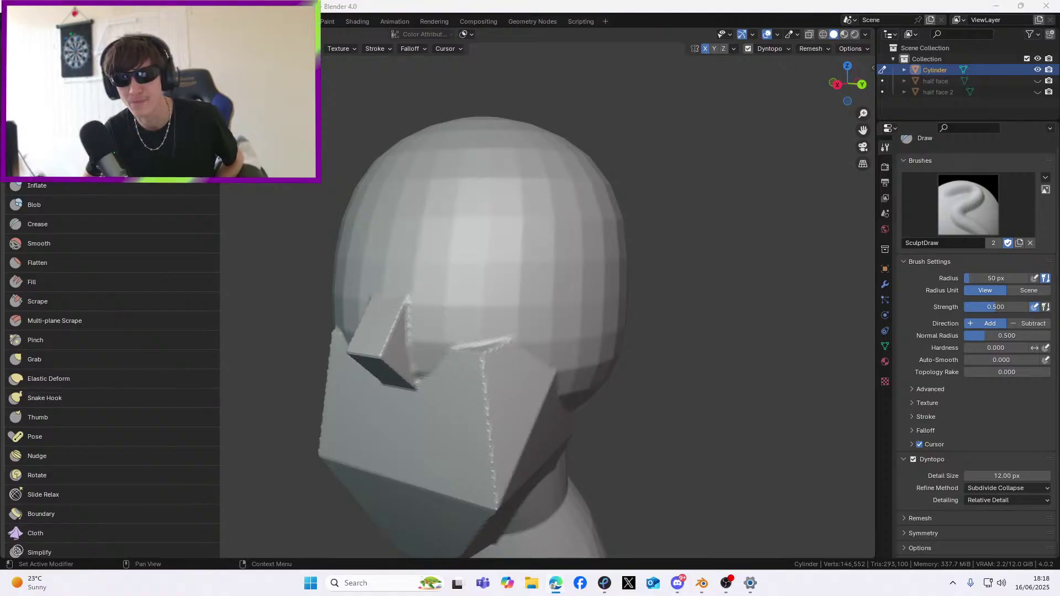
Bring the stream chat over the viewport to read it, and expand the Symmetry options in the sculpting tool settings
{"action": "left_click_drag", "start_coordinate": [1059, 221], "coordinate": [283, 54]}
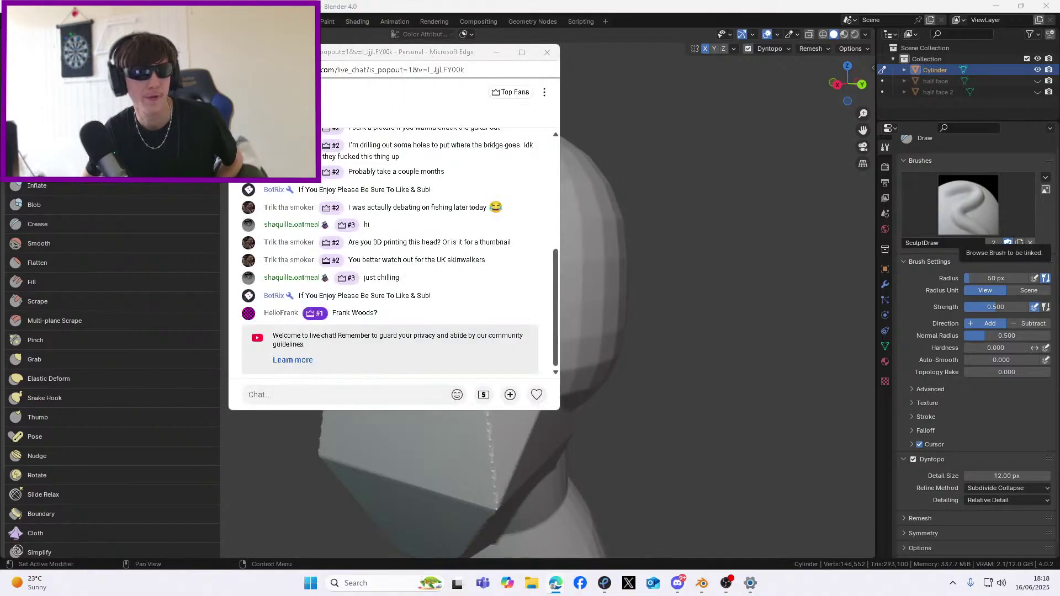
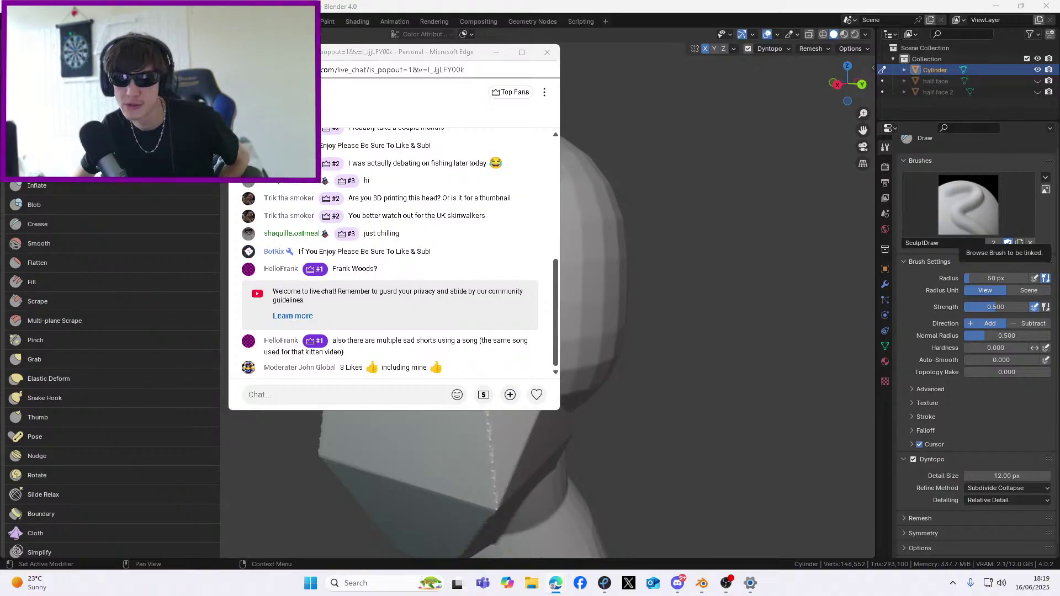
{"action": "scroll", "coordinate": [938, 199], "scroll_direction": "down", "scroll_amount": 1}
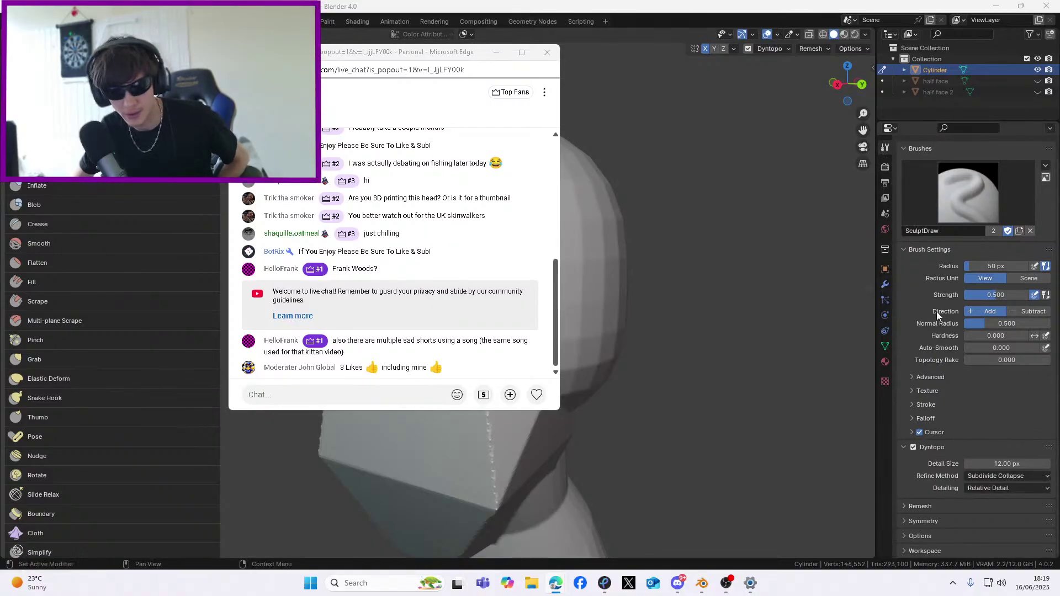
{"action": "left_click", "coordinate": [923, 520]}
{"action": "scroll", "coordinate": [952, 436], "scroll_direction": "down", "scroll_amount": 8}
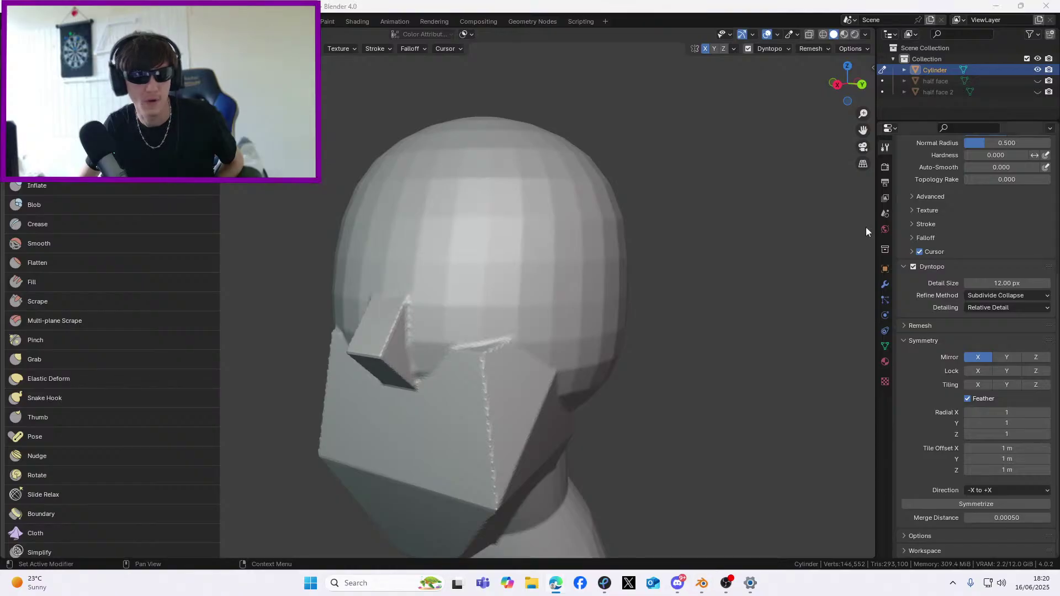
View the face straight on in orthographic projection and switch the sculpt mirroring from X to Y
{"action": "key", "text": "KP_3"}
{"action": "key", "text": "KP_5"}
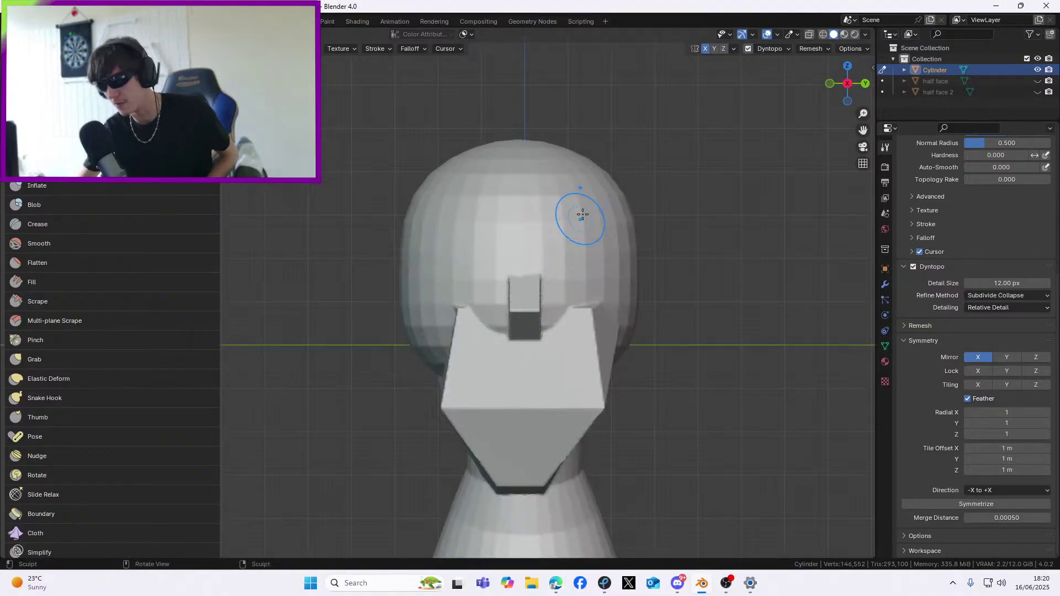
{"action": "scroll", "coordinate": [842, 297], "scroll_direction": "up", "scroll_amount": 3}
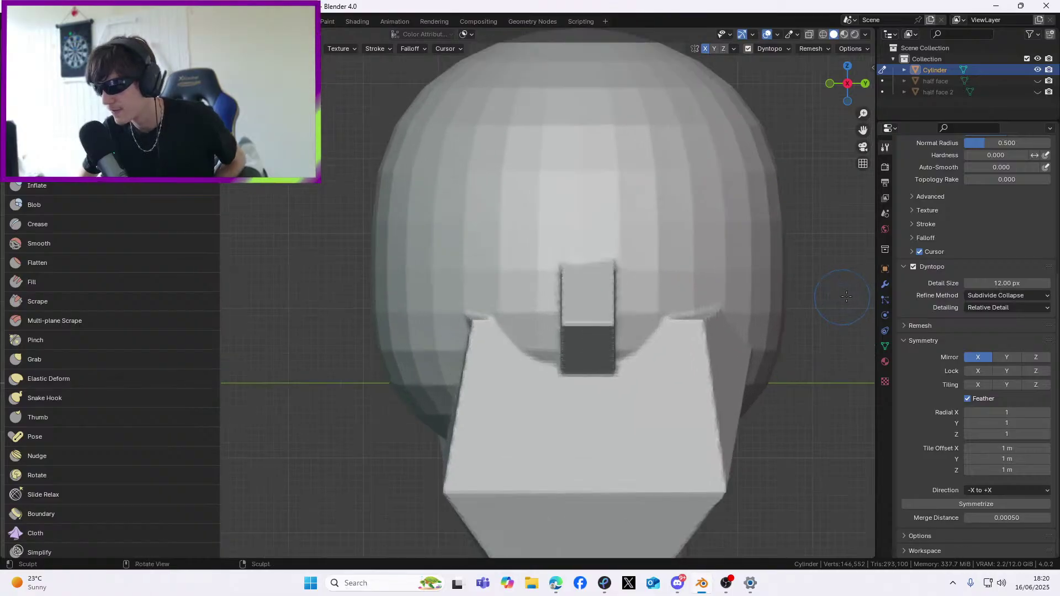
{"action": "left_click_drag", "start_coordinate": [862, 129], "coordinate": [768, 151]}
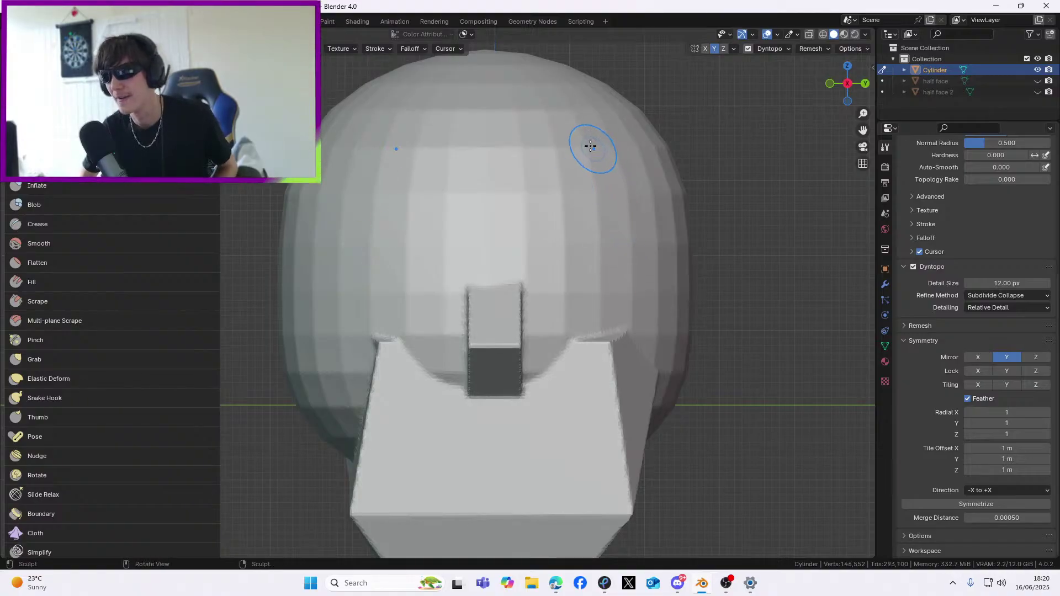
Try mirrored Draw brush strokes on both sides of the head's forehead and undo them
{"action": "left_click_drag", "start_coordinate": [612, 184], "coordinate": [580, 188]}
{"action": "scroll", "coordinate": [589, 197], "scroll_direction": "up", "scroll_amount": 6}
{"action": "middle_click_drag", "start_coordinate": [589, 197], "coordinate": [573, 213]}
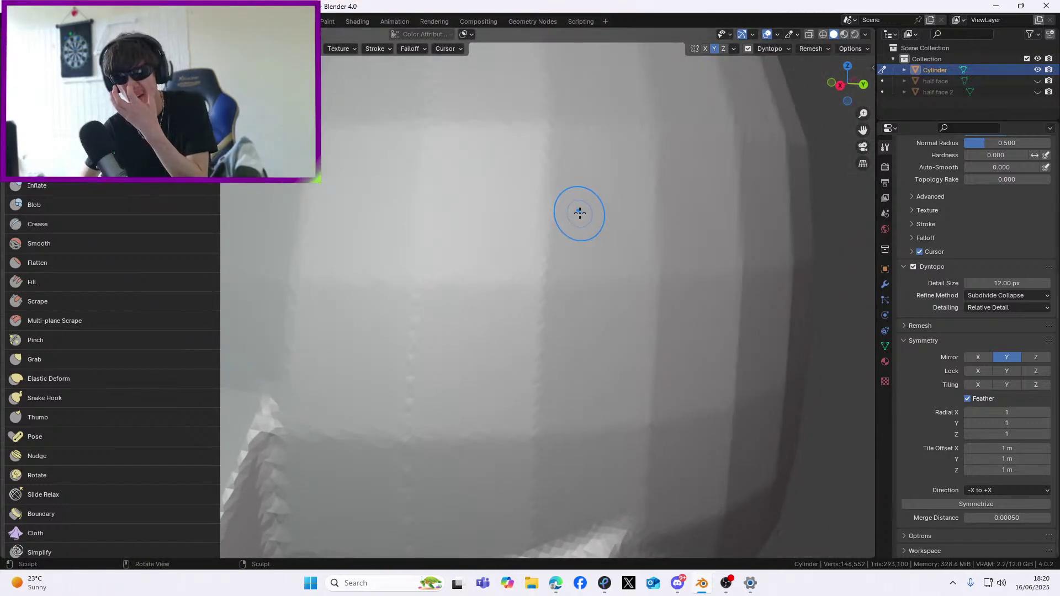
{"action": "scroll", "coordinate": [580, 213], "scroll_direction": "down", "scroll_amount": 6}
{"action": "left_click_drag", "start_coordinate": [558, 199], "coordinate": [535, 204]}
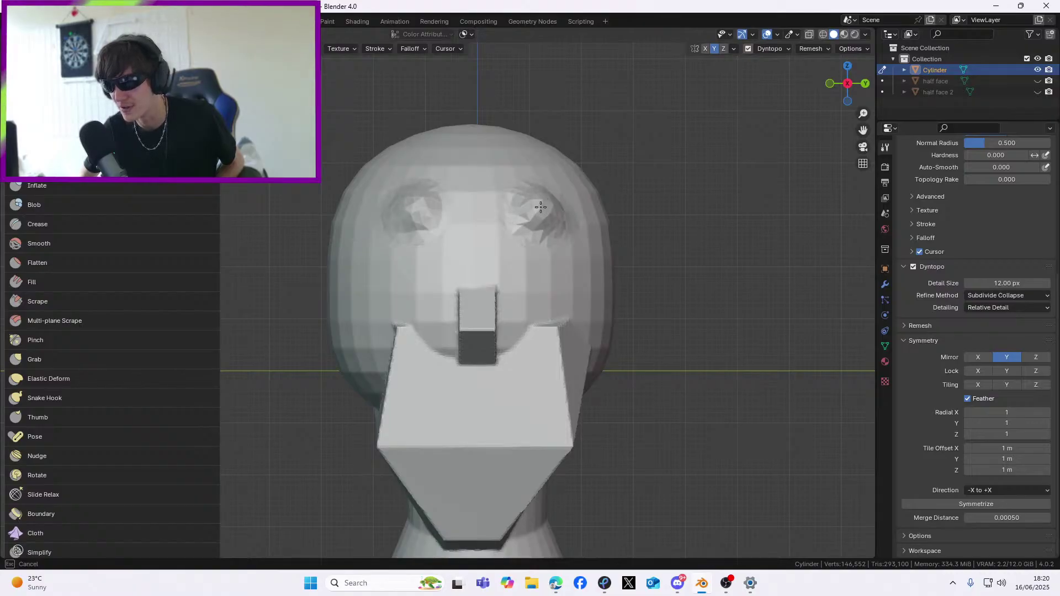
{"action": "scroll", "coordinate": [535, 204], "scroll_direction": "down", "scroll_amount": 3}
{"action": "mouse_move", "coordinate": [559, 229]}
{"action": "middle_mouse_down"}
{"action": "mouse_move", "coordinate": [502, 243]}
{"action": "mouse_move", "coordinate": [436, 239]}
{"action": "mouse_move", "coordinate": [388, 315]}
{"action": "mouse_move", "coordinate": [411, 246]}
{"action": "middle_mouse_up"}
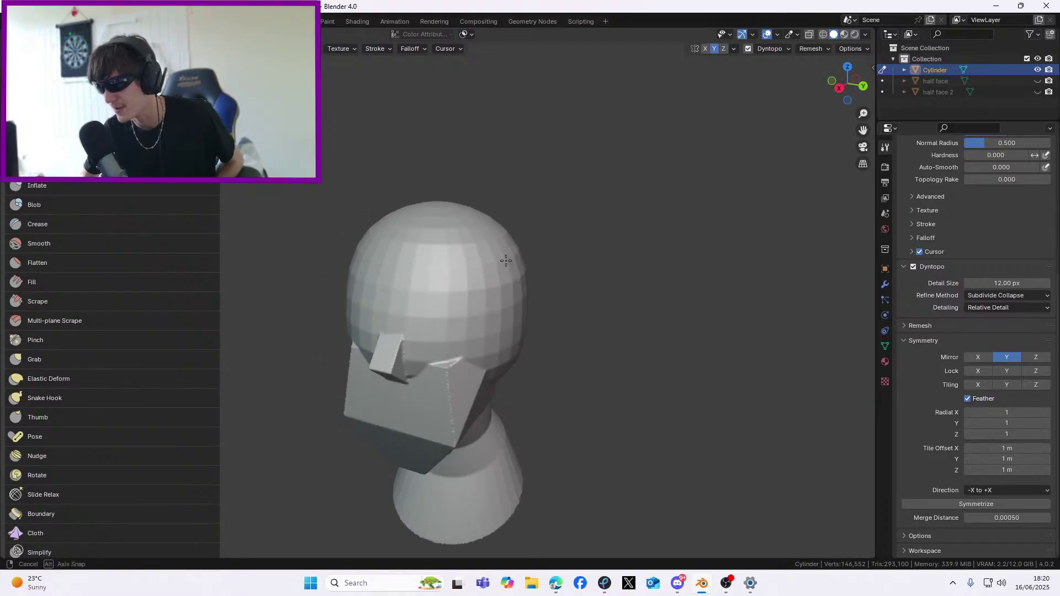
{"action": "key", "text": "KP_3"}
{"action": "middle_click_drag", "start_coordinate": [512, 236], "coordinate": [367, 311]}
{"action": "key", "text": "ctrl+z"}
{"action": "left_click_drag", "start_coordinate": [368, 277], "coordinate": [394, 275]}
{"action": "key", "text": "ctrl+z"}
Switch the sculpt mirroring from Y back to X and test Draw brush strokes on both sides of the forehead
{"action": "left_click", "coordinate": [1006, 357]}
{"action": "left_click", "coordinate": [977, 357]}
{"action": "left_click", "coordinate": [1036, 357]}
{"action": "middle_click_drag", "start_coordinate": [464, 342], "coordinate": [479, 267]}
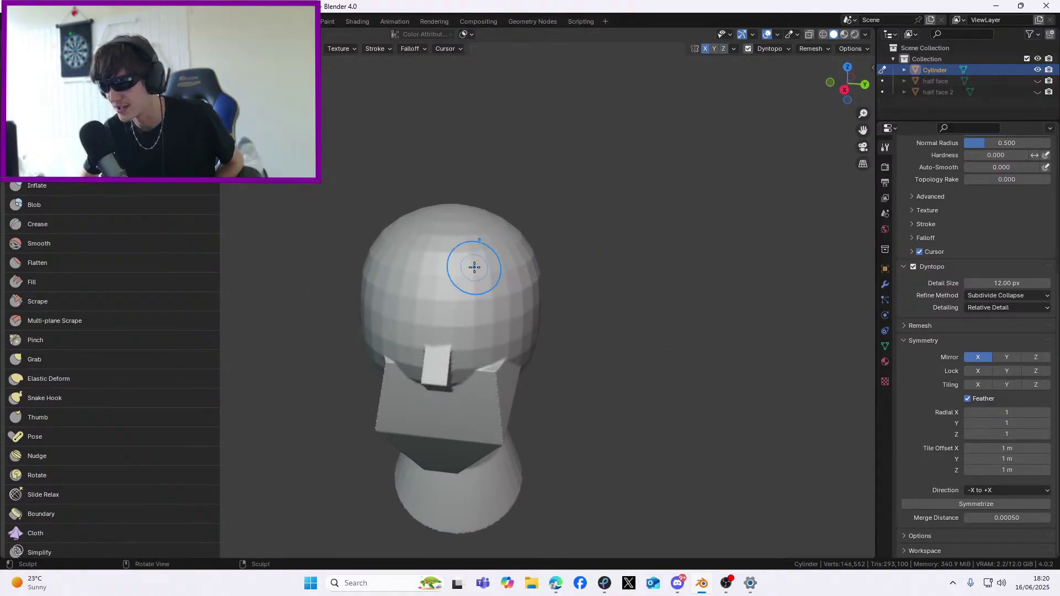
{"action": "left_click_drag", "start_coordinate": [474, 267], "coordinate": [459, 281]}
{"action": "middle_click_drag", "start_coordinate": [522, 298], "coordinate": [487, 327]}
{"action": "mouse_move", "coordinate": [390, 288]}
{"action": "left_mouse_down"}
{"action": "mouse_move", "coordinate": [416, 274]}
{"action": "mouse_move", "coordinate": [398, 324]}
{"action": "mouse_move", "coordinate": [360, 331]}
{"action": "mouse_move", "coordinate": [390, 303]}
{"action": "left_mouse_up"}
{"action": "mouse_move", "coordinate": [390, 303]}
{"action": "middle_mouse_down"}
{"action": "mouse_move", "coordinate": [504, 288]}
{"action": "mouse_move", "coordinate": [489, 258]}
{"action": "middle_mouse_up"}
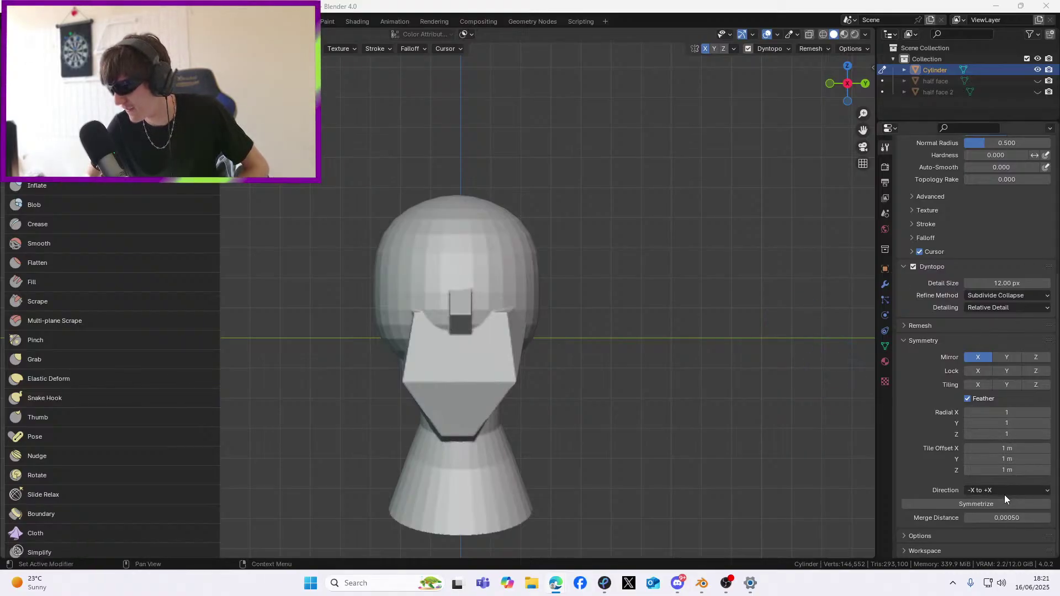
Set the Dyntopo detail size to 11.44 px, and try Draw strokes on the forehead, undoing each one
{"action": "left_click", "coordinate": [1016, 283]}
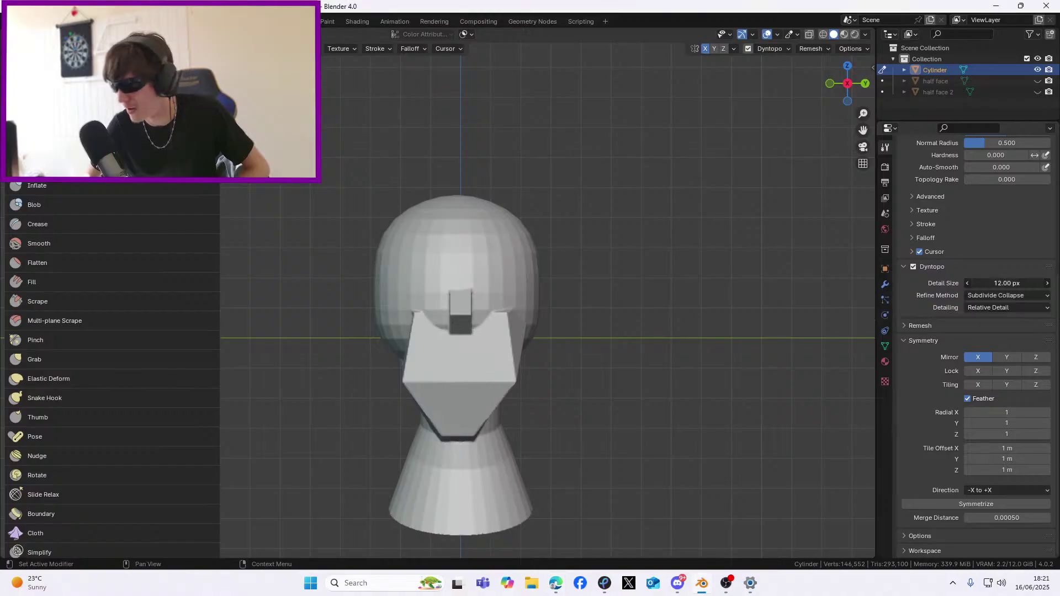
{"action": "mouse_move", "coordinate": [475, 234]}
{"action": "left_mouse_down"}
{"action": "mouse_move", "coordinate": [501, 262]}
{"action": "mouse_move", "coordinate": [521, 255]}
{"action": "left_mouse_up"}
{"action": "key", "text": "ctrl+z"}
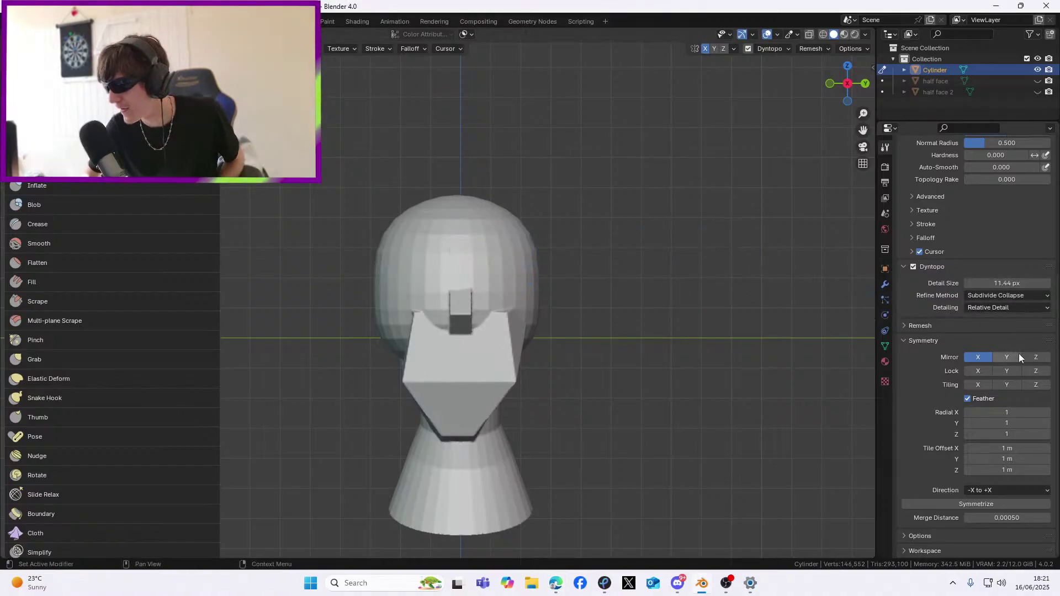
{"action": "left_click", "coordinate": [978, 358]}
{"action": "scroll", "coordinate": [525, 279], "scroll_direction": "up", "scroll_amount": 4}
{"action": "mouse_move", "coordinate": [523, 187]}
{"action": "left_mouse_down"}
{"action": "mouse_move", "coordinate": [553, 203]}
{"action": "mouse_move", "coordinate": [603, 201]}
{"action": "mouse_move", "coordinate": [591, 213]}
{"action": "mouse_move", "coordinate": [561, 185]}
{"action": "mouse_move", "coordinate": [568, 177]}
{"action": "left_mouse_up"}
{"action": "key", "text": "ctrl+z"}
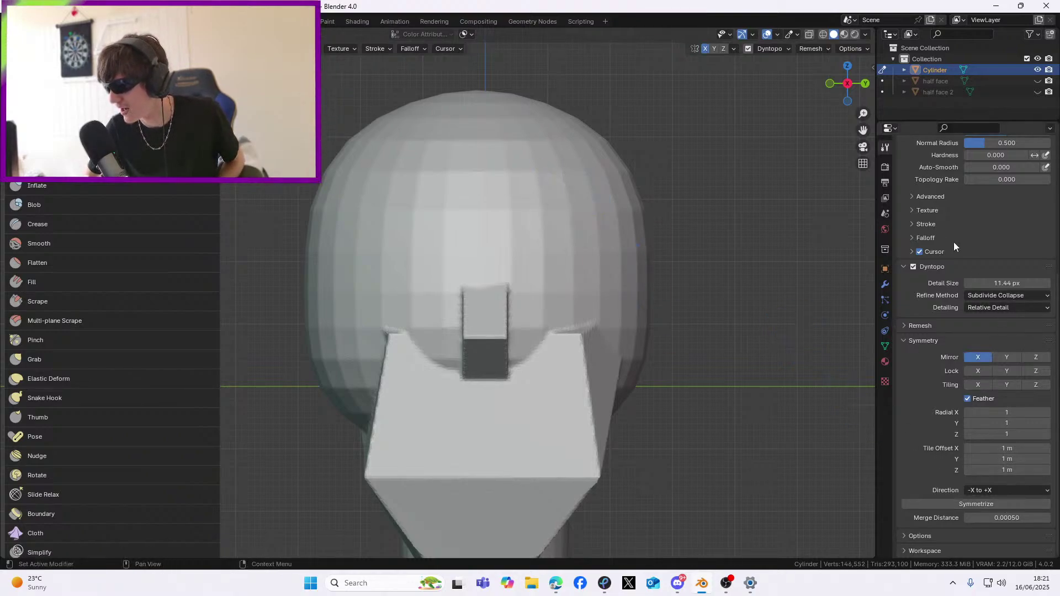
Set the Dyntopo detail size to 12.5 px
{"action": "left_click", "coordinate": [1010, 283]}
{"action": "type", "text": "123"}
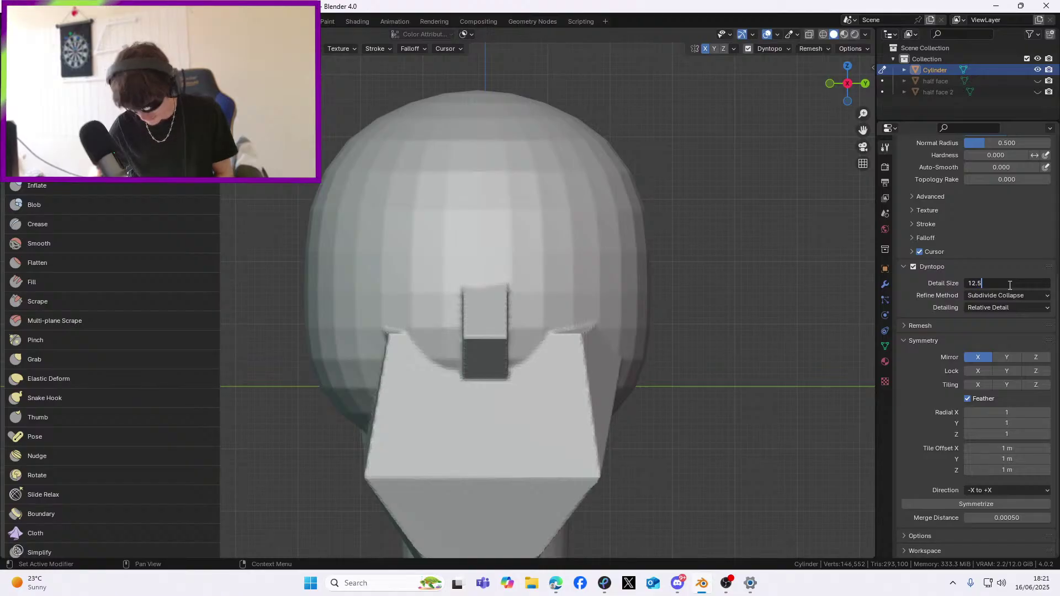
{"action": "type", "text": "5"}
{"action": "key", "text": "Return"}
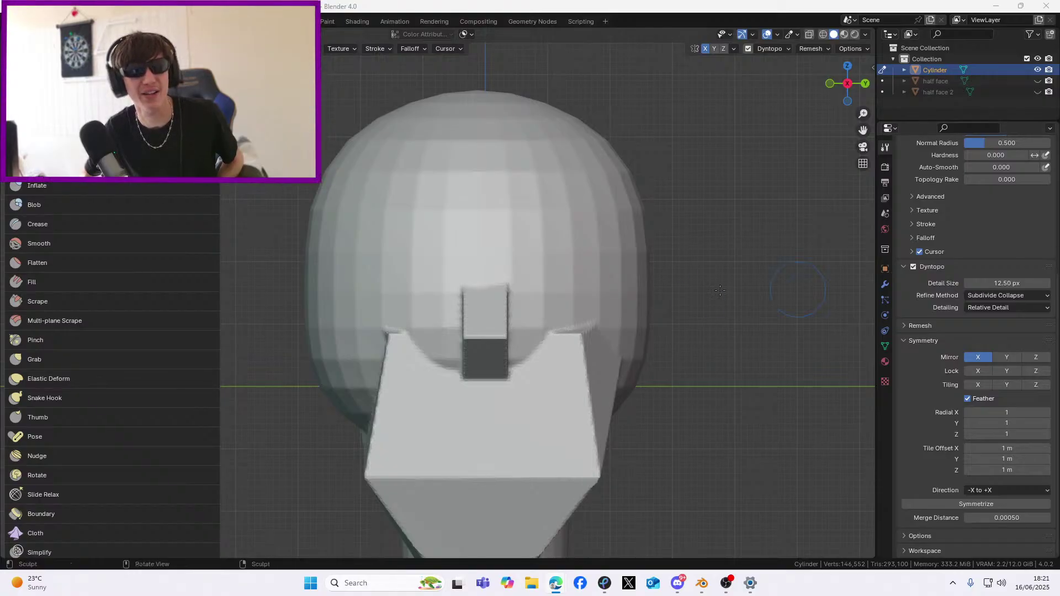
Test Draw brush strokes down the forehead at near and far zoom levels, and undo them
{"action": "left_click_drag", "start_coordinate": [533, 146], "coordinate": [546, 232]}
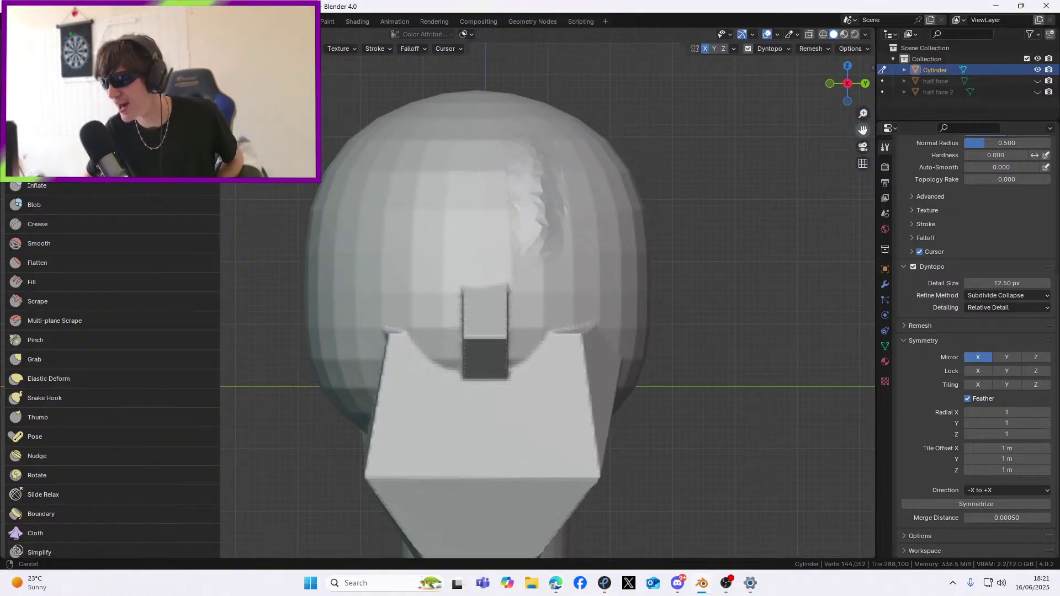
{"action": "middle_click_drag", "start_coordinate": [540, 209], "coordinate": [528, 263], "text": "shift"}
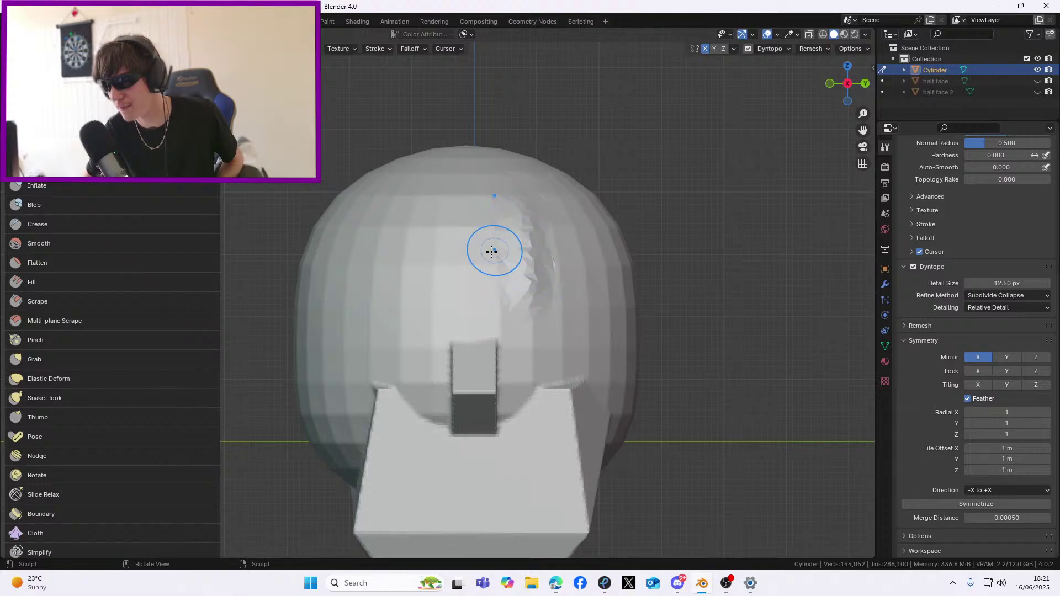
{"action": "scroll", "coordinate": [442, 243], "scroll_direction": "up", "scroll_amount": 6}
{"action": "scroll", "coordinate": [447, 242], "scroll_direction": "up", "scroll_amount": 2}
{"action": "mouse_move", "coordinate": [416, 133]}
{"action": "left_mouse_down"}
{"action": "mouse_move", "coordinate": [440, 230]}
{"action": "mouse_move", "coordinate": [498, 371]}
{"action": "left_mouse_up"}
{"action": "scroll", "coordinate": [474, 284], "scroll_direction": "down", "scroll_amount": 6}
{"action": "mouse_move", "coordinate": [362, 224]}
{"action": "left_mouse_down"}
{"action": "mouse_move", "coordinate": [389, 310]}
{"action": "mouse_move", "coordinate": [408, 276]}
{"action": "left_mouse_up"}
{"action": "scroll", "coordinate": [351, 261], "scroll_direction": "up", "scroll_amount": 5}
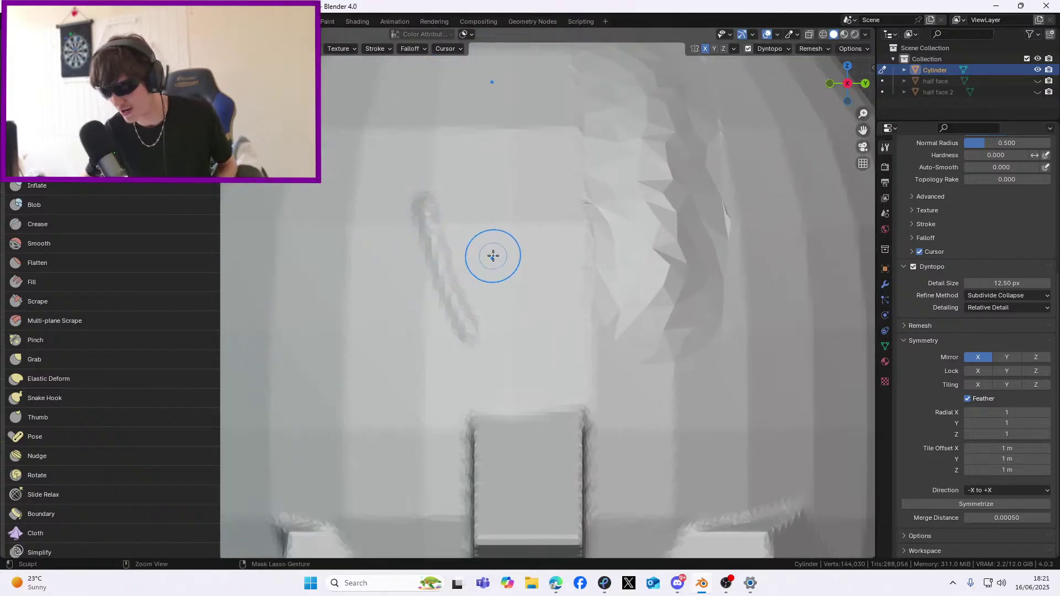
{"action": "left_click_drag", "start_coordinate": [502, 244], "coordinate": [516, 237]}
{"action": "scroll", "coordinate": [552, 239], "scroll_direction": "down", "scroll_amount": 5}
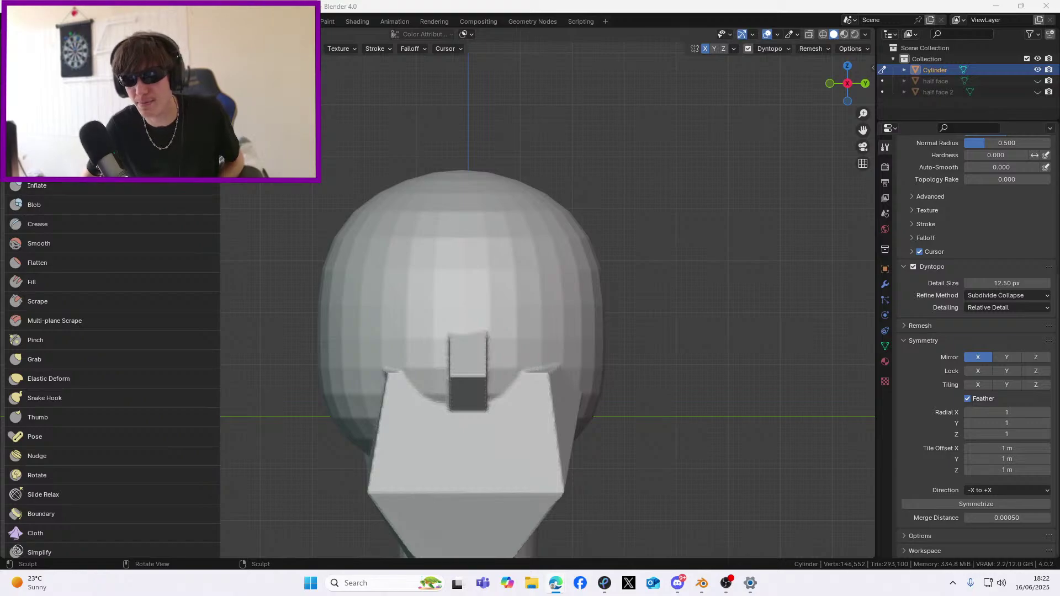
Choose the Clay Strips brush, try a stroke down one side of the forehead and undo it
{"action": "left_click", "coordinate": [44, 127]}
{"action": "left_click_drag", "start_coordinate": [537, 239], "coordinate": [540, 298]}
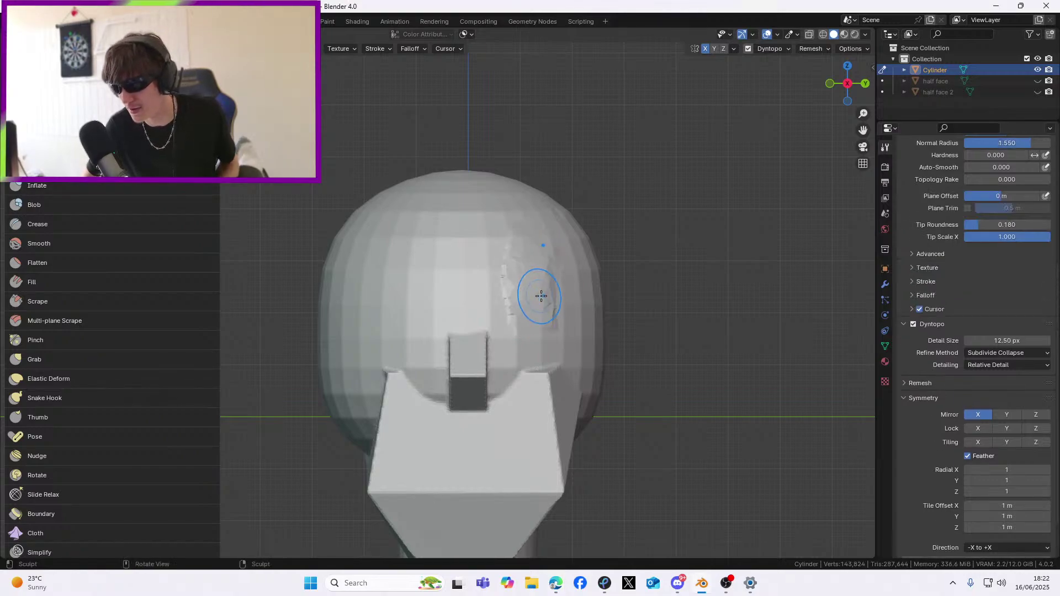
{"action": "key", "text": "ctrl+z"}
{"action": "scroll", "coordinate": [552, 299], "scroll_direction": "up", "scroll_amount": 1}
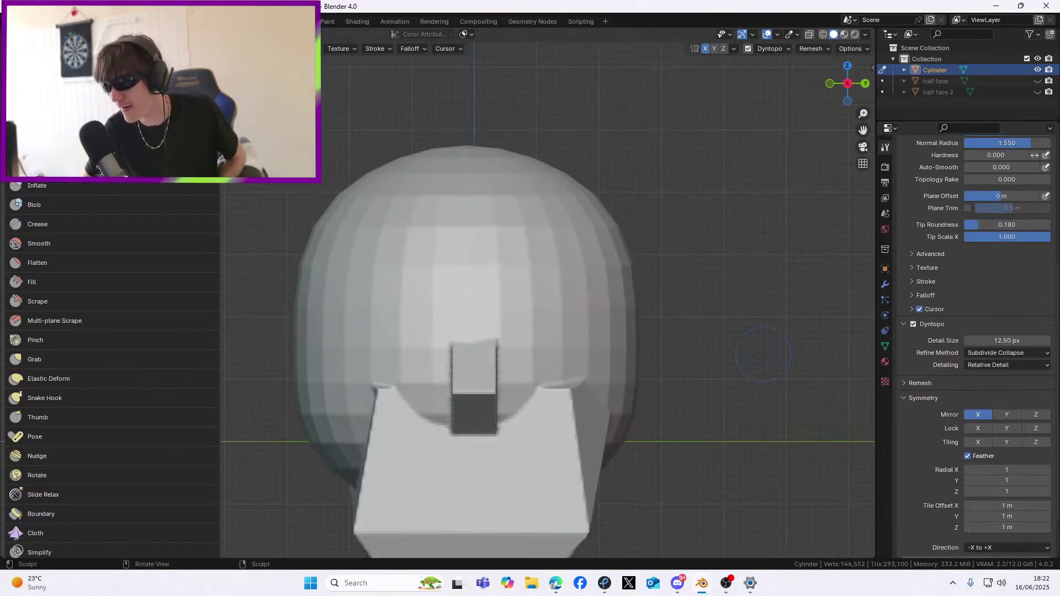
Switch the sculpt mirroring from X to Y and try mirrored Clay Strips strokes on the head
{"action": "left_click", "coordinate": [982, 414]}
{"action": "left_click", "coordinate": [1006, 414]}
{"action": "left_click_drag", "start_coordinate": [577, 251], "coordinate": [584, 279]}
{"action": "middle_click_drag", "start_coordinate": [561, 253], "coordinate": [583, 268]}
{"action": "mouse_move", "coordinate": [676, 280]}
{"action": "left_mouse_down"}
{"action": "mouse_move", "coordinate": [673, 353]}
{"action": "mouse_move", "coordinate": [632, 223]}
{"action": "left_mouse_up"}
{"action": "scroll", "coordinate": [657, 259], "scroll_direction": "up", "scroll_amount": 1}
{"action": "mouse_move", "coordinate": [657, 259]}
{"action": "middle_mouse_down"}
{"action": "mouse_move", "coordinate": [622, 239]}
{"action": "mouse_move", "coordinate": [655, 241]}
{"action": "mouse_move", "coordinate": [634, 265]}
{"action": "mouse_move", "coordinate": [573, 222]}
{"action": "mouse_move", "coordinate": [570, 270]}
{"action": "mouse_move", "coordinate": [560, 206]}
{"action": "middle_mouse_up"}
{"action": "mouse_move", "coordinate": [552, 218]}
{"action": "left_mouse_down"}
{"action": "mouse_move", "coordinate": [576, 302]}
{"action": "mouse_move", "coordinate": [575, 381]}
{"action": "left_mouse_up"}
{"action": "mouse_move", "coordinate": [564, 203]}
{"action": "middle_mouse_down"}
{"action": "mouse_move", "coordinate": [563, 399]}
{"action": "mouse_move", "coordinate": [528, 236]}
{"action": "mouse_move", "coordinate": [520, 290]}
{"action": "mouse_move", "coordinate": [642, 262]}
{"action": "mouse_move", "coordinate": [636, 243]}
{"action": "middle_mouse_up"}
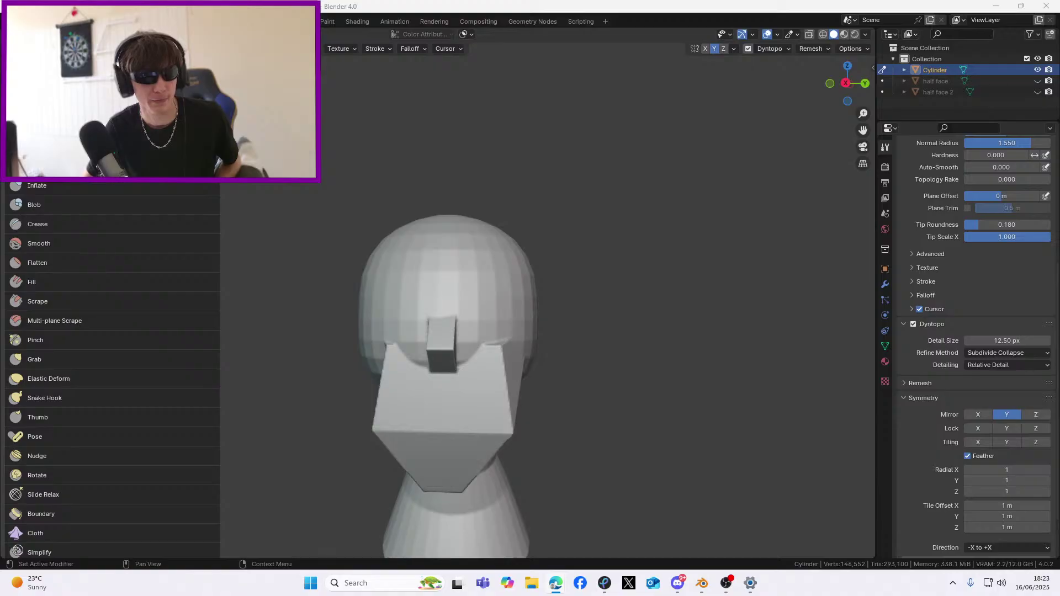
Try carving a mirrored pair of round eye-socket hollows above the nose with Clay Strips, and undo them
{"action": "middle_click_drag", "start_coordinate": [806, 293], "coordinate": [778, 299]}
{"action": "scroll", "coordinate": [734, 306], "scroll_direction": "up", "scroll_amount": 4}
{"action": "mouse_move", "coordinate": [506, 237]}
{"action": "left_mouse_down", "text": "ctrl"}
{"action": "mouse_move", "coordinate": [521, 283]}
{"action": "mouse_move", "coordinate": [522, 238]}
{"action": "left_mouse_up", "text": "ctrl"}
{"action": "key", "text": "ctrl+z"}
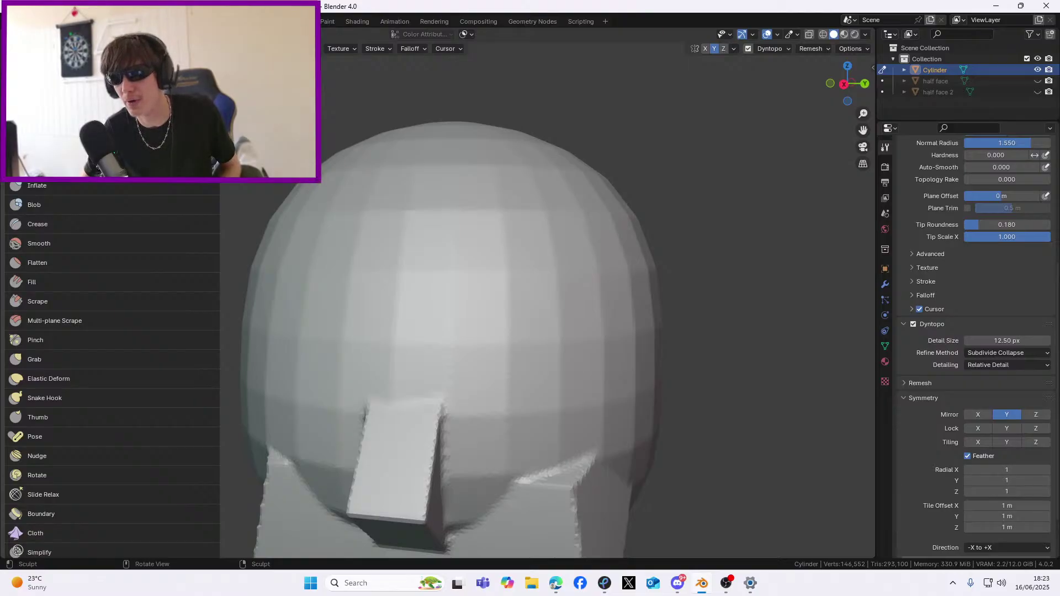
{"action": "mouse_move", "coordinate": [575, 395]}
{"action": "left_mouse_down"}
{"action": "mouse_move", "coordinate": [558, 461]}
{"action": "mouse_move", "coordinate": [563, 444]}
{"action": "left_mouse_up"}
{"action": "mouse_move", "coordinate": [561, 369]}
{"action": "middle_mouse_down"}
{"action": "mouse_move", "coordinate": [459, 326]}
{"action": "mouse_move", "coordinate": [490, 319]}
{"action": "mouse_move", "coordinate": [449, 317]}
{"action": "mouse_move", "coordinate": [524, 195]}
{"action": "middle_mouse_up"}
{"action": "mouse_move", "coordinate": [524, 195]}
{"action": "left_mouse_down"}
{"action": "mouse_move", "coordinate": [538, 214]}
{"action": "mouse_move", "coordinate": [509, 224]}
{"action": "left_mouse_up"}
{"action": "mouse_move", "coordinate": [510, 224]}
{"action": "middle_mouse_down"}
{"action": "mouse_move", "coordinate": [540, 230]}
{"action": "mouse_move", "coordinate": [517, 234]}
{"action": "middle_mouse_up"}
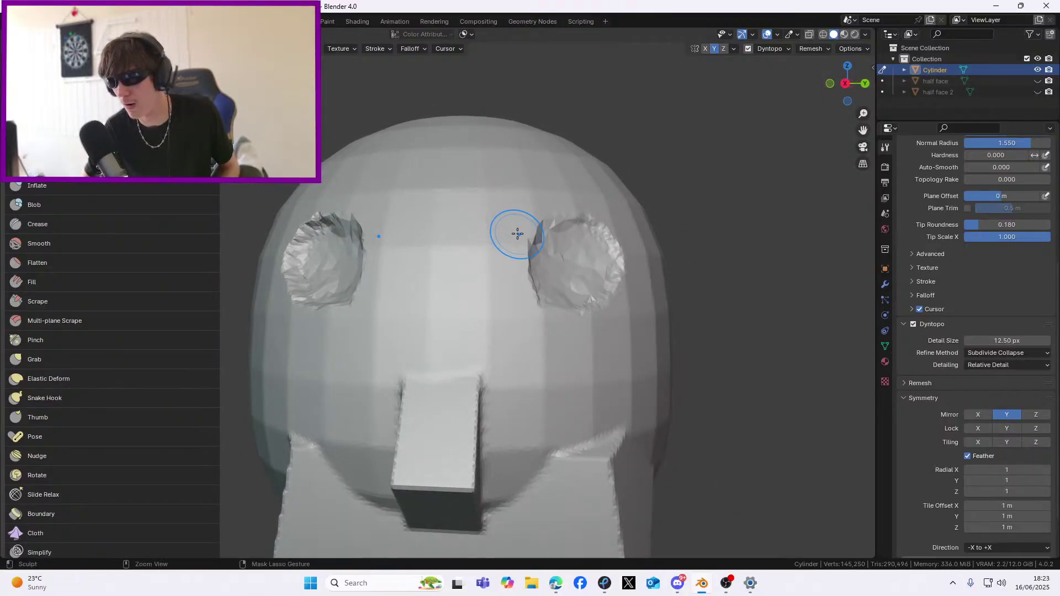
{"action": "key", "text": "ctrl+z"}
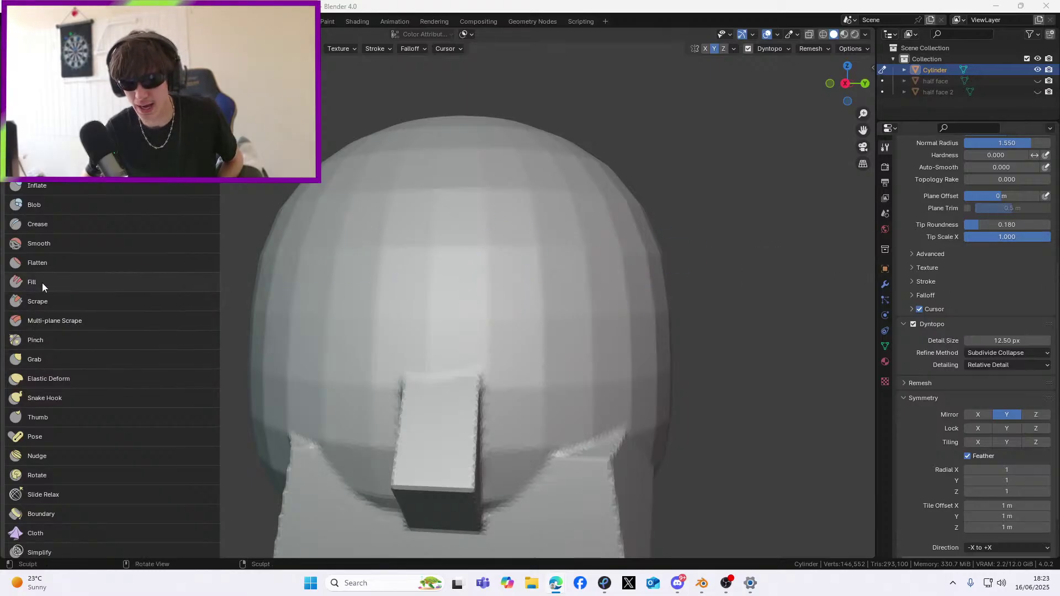
Choose the Smooth brush and try smoothing strokes across the forehead and the front of the face
{"action": "left_click", "coordinate": [41, 244]}
{"action": "left_click_drag", "start_coordinate": [565, 158], "coordinate": [501, 238]}
{"action": "left_click_drag", "start_coordinate": [527, 279], "coordinate": [505, 256]}
{"action": "scroll", "coordinate": [423, 302], "scroll_direction": "down", "scroll_amount": 1}
{"action": "middle_click_drag", "start_coordinate": [423, 302], "coordinate": [442, 307]}
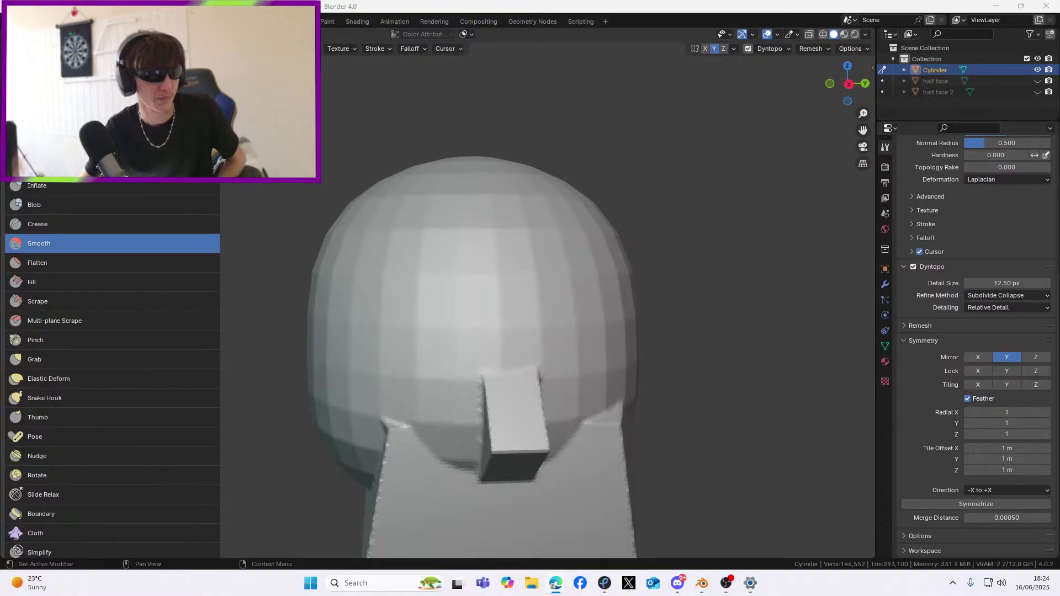
{"action": "mouse_move", "coordinate": [486, 320]}
{"action": "middle_mouse_down"}
{"action": "mouse_move", "coordinate": [428, 319]}
{"action": "mouse_move", "coordinate": [505, 329]}
{"action": "middle_mouse_up"}
{"action": "mouse_move", "coordinate": [386, 402]}
{"action": "left_mouse_down"}
{"action": "mouse_move", "coordinate": [400, 361]}
{"action": "mouse_move", "coordinate": [416, 367]}
{"action": "mouse_move", "coordinate": [398, 474]}
{"action": "mouse_move", "coordinate": [309, 420]}
{"action": "mouse_move", "coordinate": [496, 462]}
{"action": "left_mouse_up"}
{"action": "mouse_move", "coordinate": [497, 463]}
{"action": "middle_mouse_down"}
{"action": "mouse_move", "coordinate": [421, 355]}
{"action": "mouse_move", "coordinate": [458, 342]}
{"action": "mouse_move", "coordinate": [449, 336]}
{"action": "mouse_move", "coordinate": [504, 350]}
{"action": "mouse_move", "coordinate": [487, 339]}
{"action": "mouse_move", "coordinate": [434, 379]}
{"action": "middle_mouse_up"}
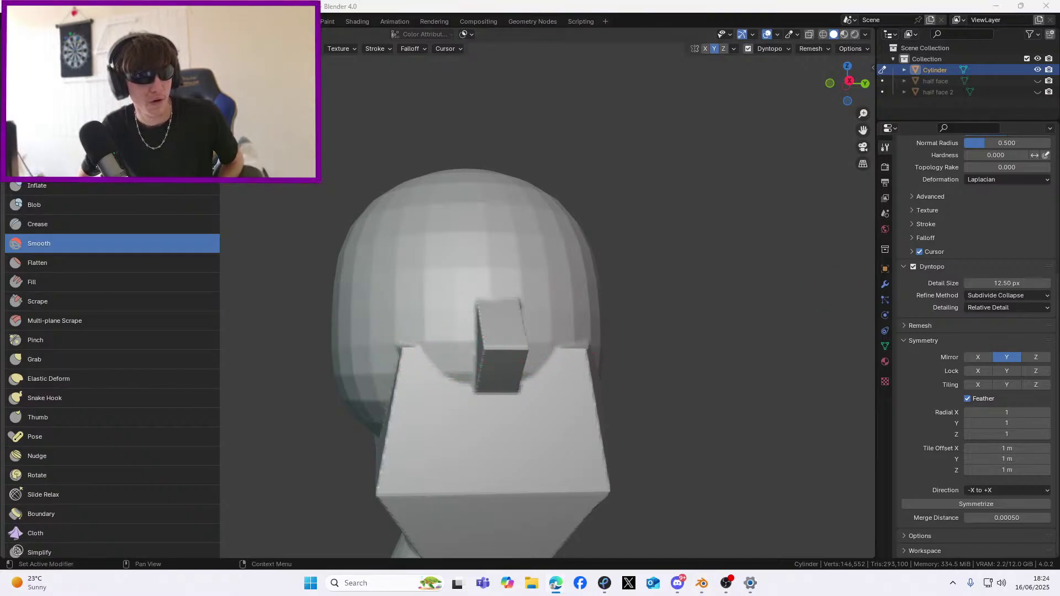
Bring the stream chat window in front of the viewport to read its latest messages
{"action": "mouse_move", "coordinate": [566, 587]}
{"action": "left_click", "coordinate": [612, 527]}
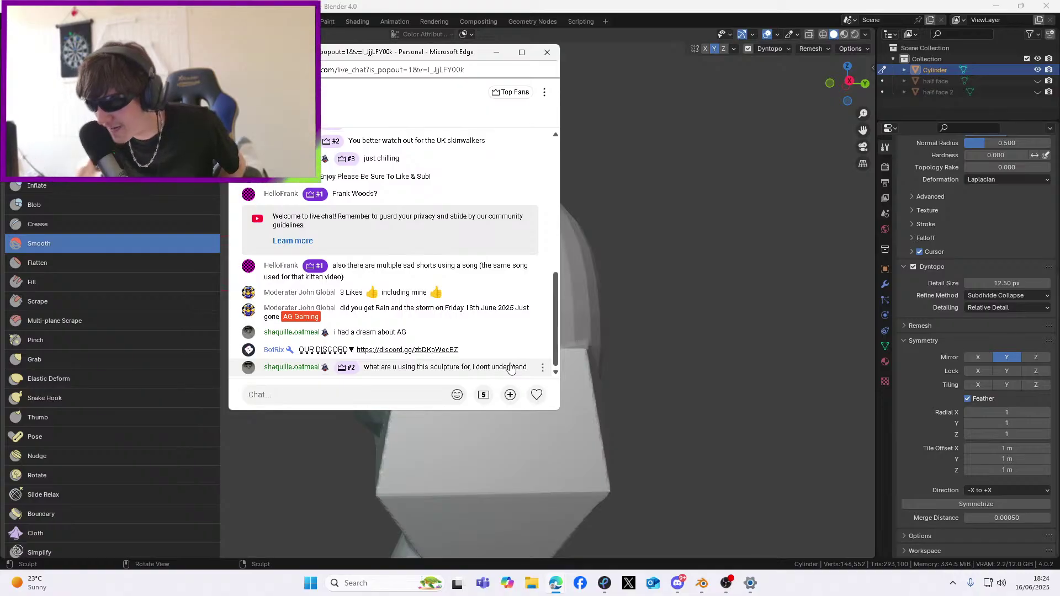
{"action": "left_click", "coordinate": [535, 395]}
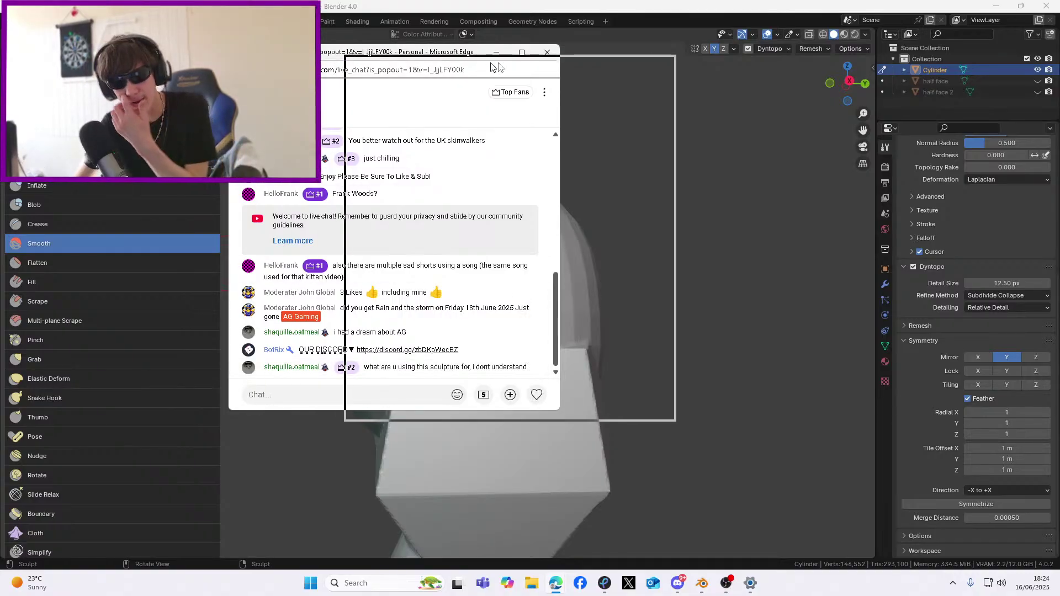
Return from the chat to the Blender viewport, switch to Object Mode and examine the whole head from the front and side
{"action": "left_click", "coordinate": [224, 262]}
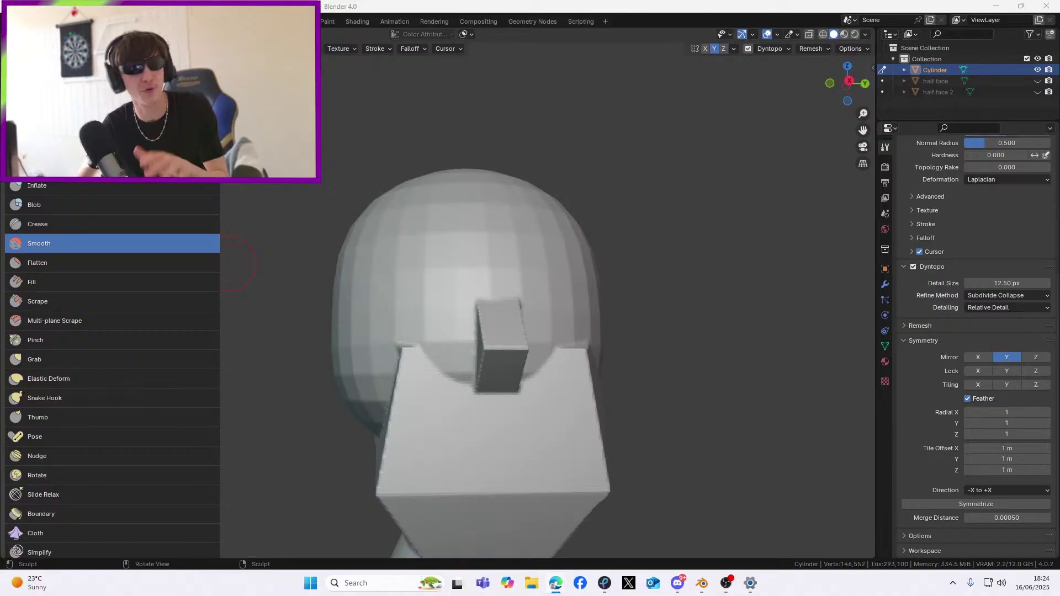
{"action": "scroll", "coordinate": [500, 209], "scroll_direction": "down", "scroll_amount": 5}
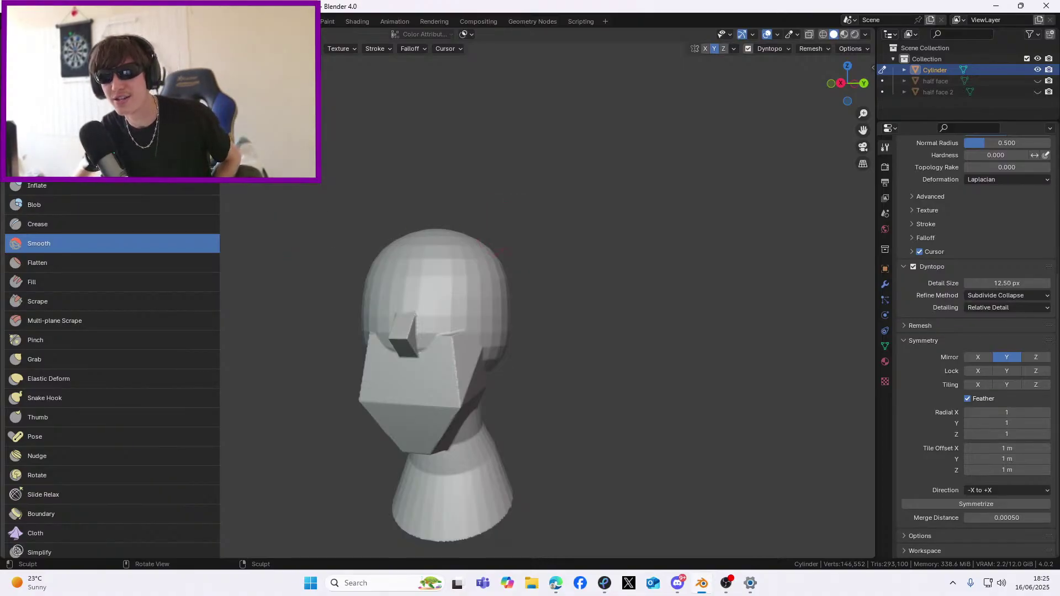
{"action": "scroll", "coordinate": [67, 298], "scroll_direction": "down", "scroll_amount": 10}
{"action": "scroll", "coordinate": [68, 298], "scroll_direction": "up", "scroll_amount": 8}
{"action": "scroll", "coordinate": [68, 299], "scroll_direction": "up", "scroll_amount": 4}
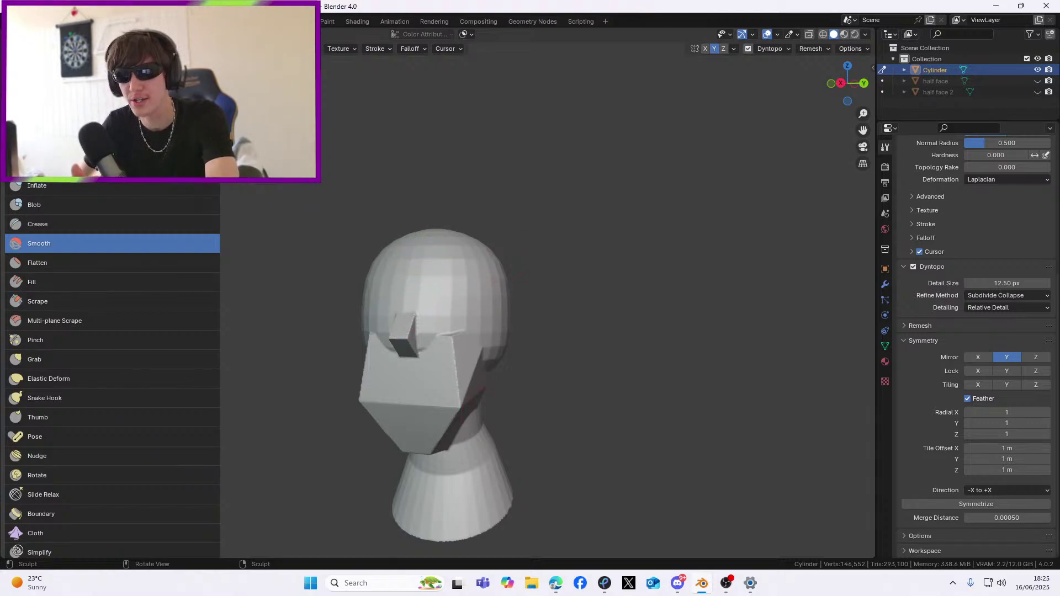
{"action": "key", "text": "ctrl+Tab"}
{"action": "scroll", "coordinate": [362, 420], "scroll_direction": "down", "scroll_amount": 2}
{"action": "middle_click_drag", "start_coordinate": [362, 420], "coordinate": [502, 426]}
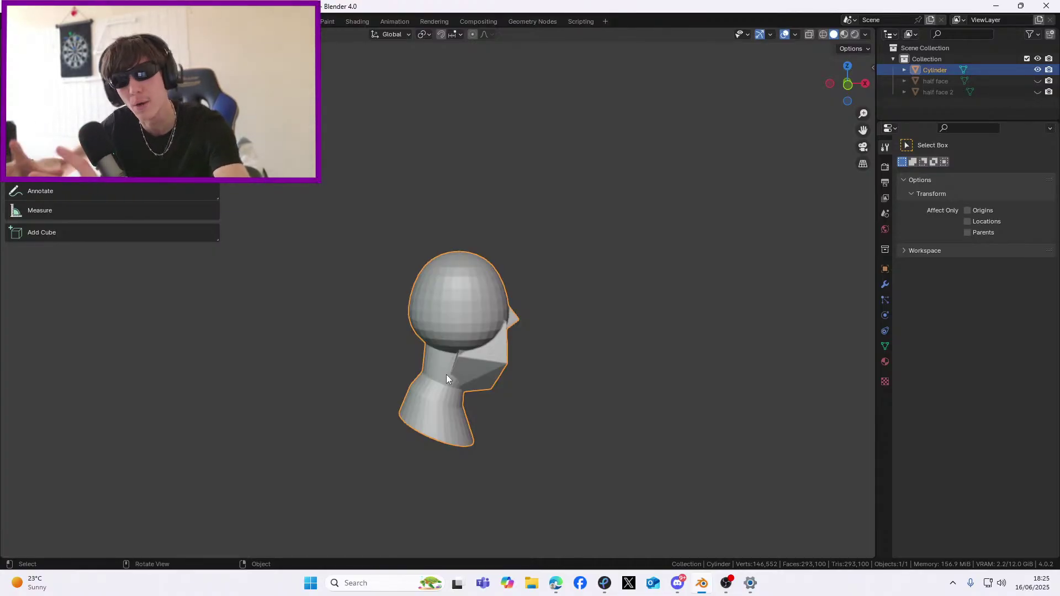
{"action": "middle_click_drag", "start_coordinate": [446, 379], "coordinate": [349, 367]}
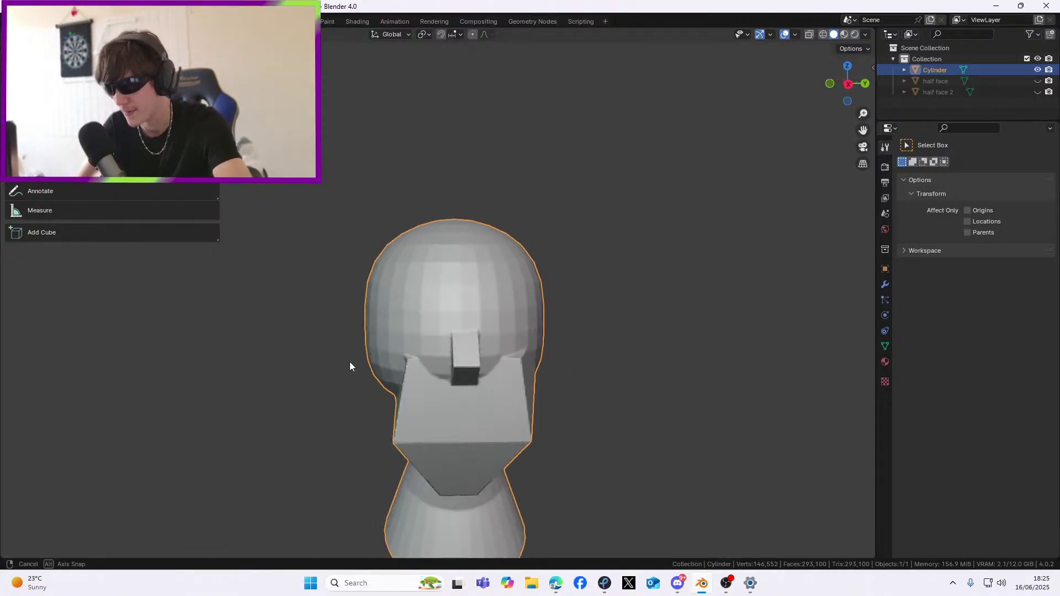
{"action": "middle_click_drag", "start_coordinate": [457, 354], "coordinate": [462, 225]}
{"action": "middle_click_drag", "start_coordinate": [425, 358], "coordinate": [539, 309]}
Examine the nose wedge, the hard cheek and jaw edges, and the side profile of the head
{"action": "right_click", "coordinate": [459, 243]}
{"action": "mouse_move", "coordinate": [437, 275]}
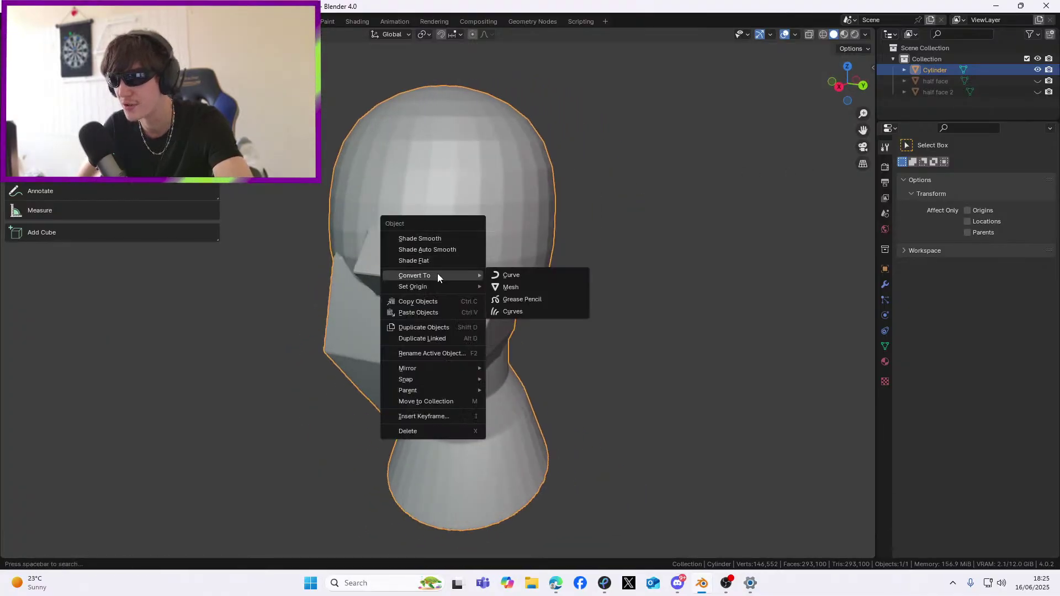
{"action": "scroll", "coordinate": [359, 291], "scroll_direction": "up", "scroll_amount": 1}
{"action": "middle_click_drag", "start_coordinate": [359, 291], "coordinate": [429, 275]}
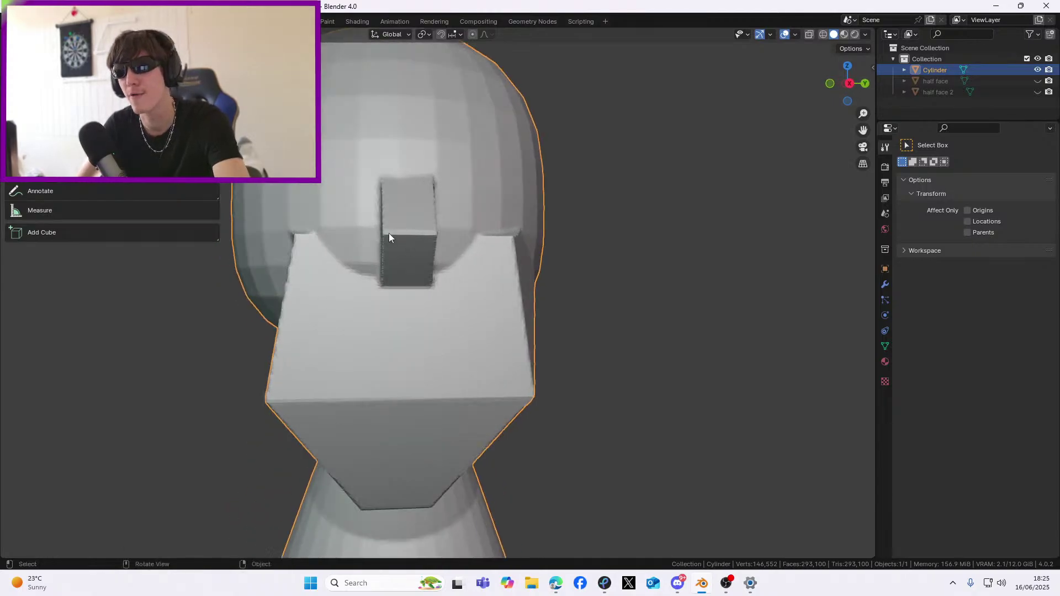
{"action": "scroll", "coordinate": [389, 233], "scroll_direction": "down", "scroll_amount": 3}
{"action": "middle_click_drag", "start_coordinate": [389, 233], "coordinate": [335, 230]}
{"action": "scroll", "coordinate": [449, 267], "scroll_direction": "up", "scroll_amount": 2}
{"action": "scroll", "coordinate": [449, 267], "scroll_direction": "up", "scroll_amount": 2}
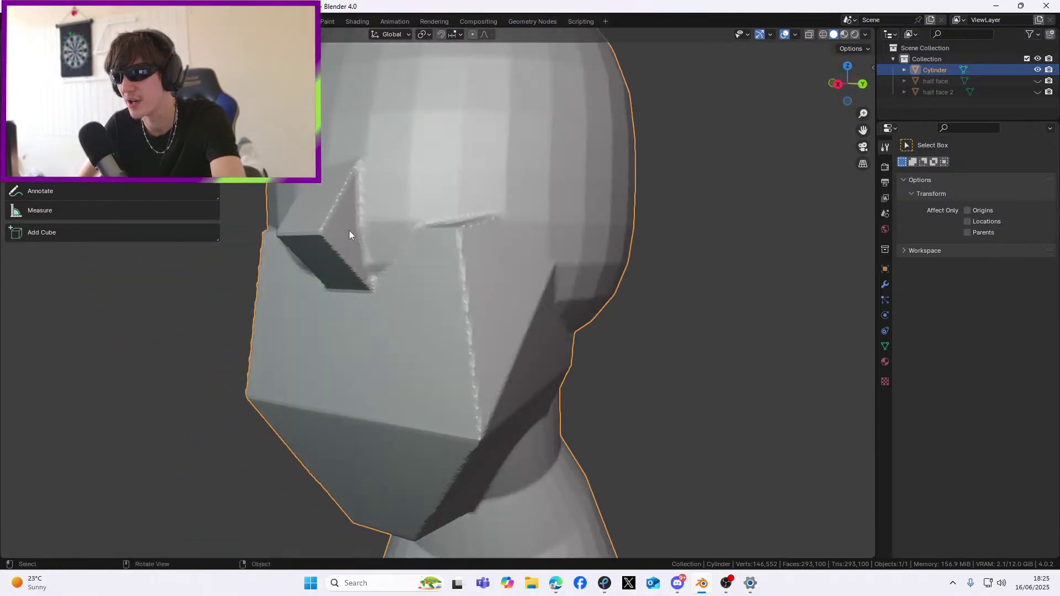
{"action": "middle_click_drag", "start_coordinate": [491, 217], "coordinate": [463, 225]}
{"action": "middle_click_drag", "start_coordinate": [561, 331], "coordinate": [478, 314]}
{"action": "middle_click_drag", "start_coordinate": [535, 367], "coordinate": [760, 422]}
{"action": "middle_click_drag", "start_coordinate": [782, 423], "coordinate": [649, 378]}
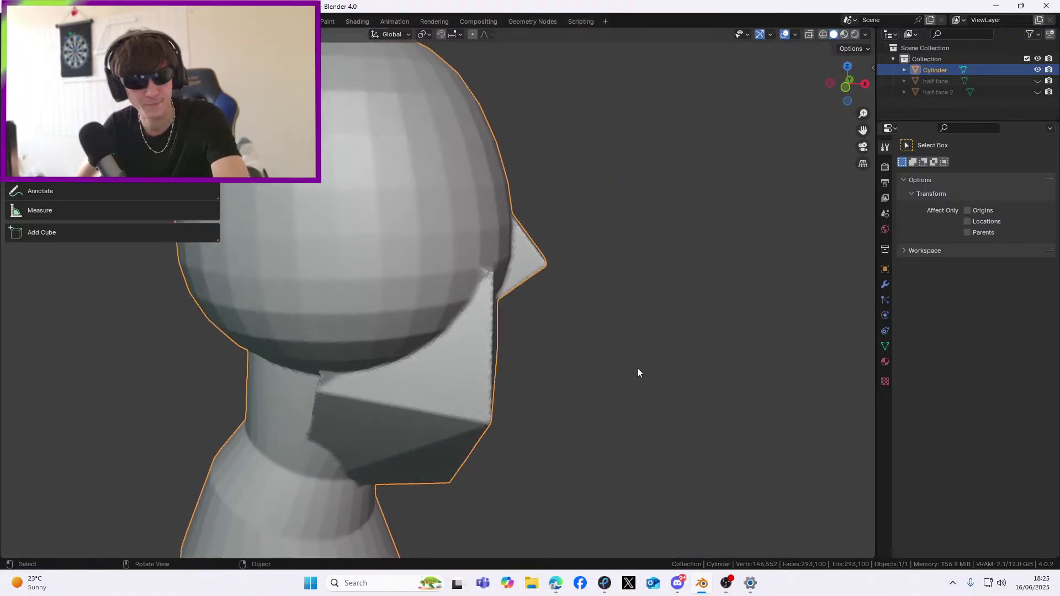
{"action": "middle_click_drag", "start_coordinate": [232, 331], "coordinate": [203, 307]}
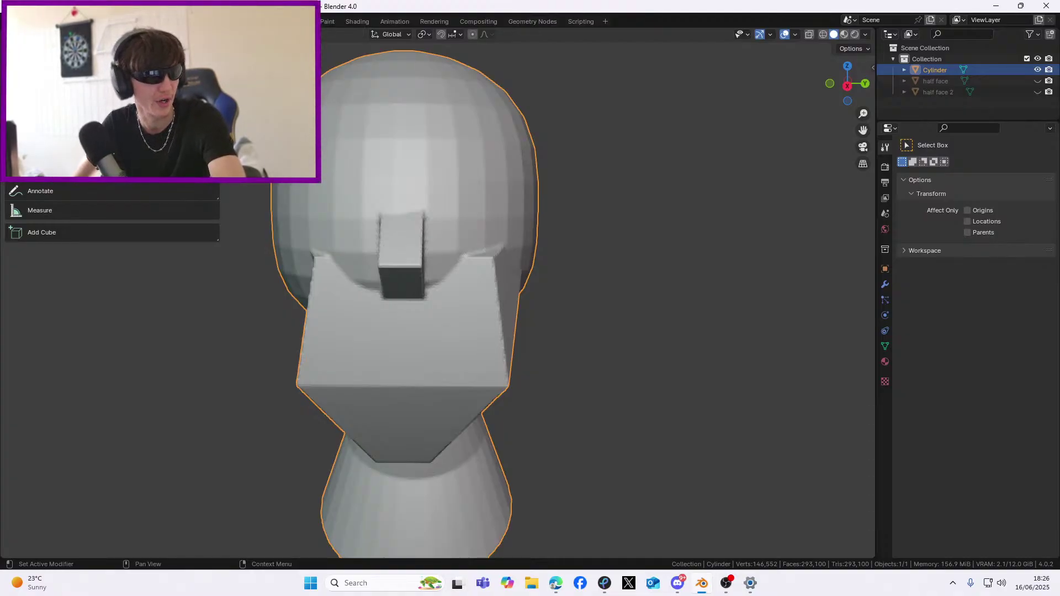
Bring the stream chat window over the viewport to read its messages, and return to the head
{"action": "left_click_drag", "start_coordinate": [1059, 143], "coordinate": [339, 87]}
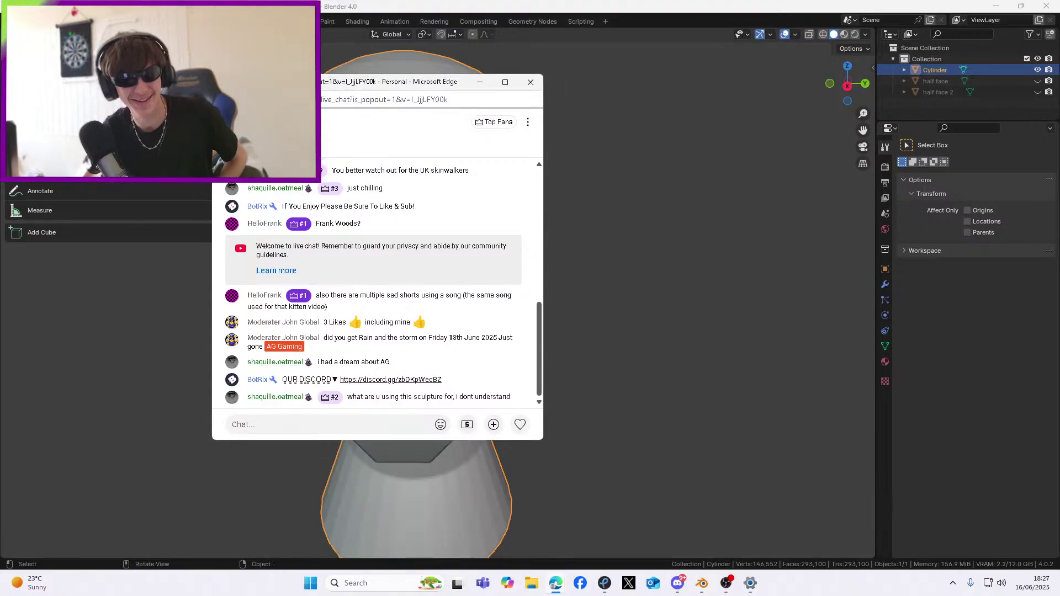
{"action": "middle_click_drag", "start_coordinate": [591, 260], "coordinate": [552, 260]}
{"action": "scroll", "coordinate": [552, 260], "scroll_direction": "down", "scroll_amount": 2}
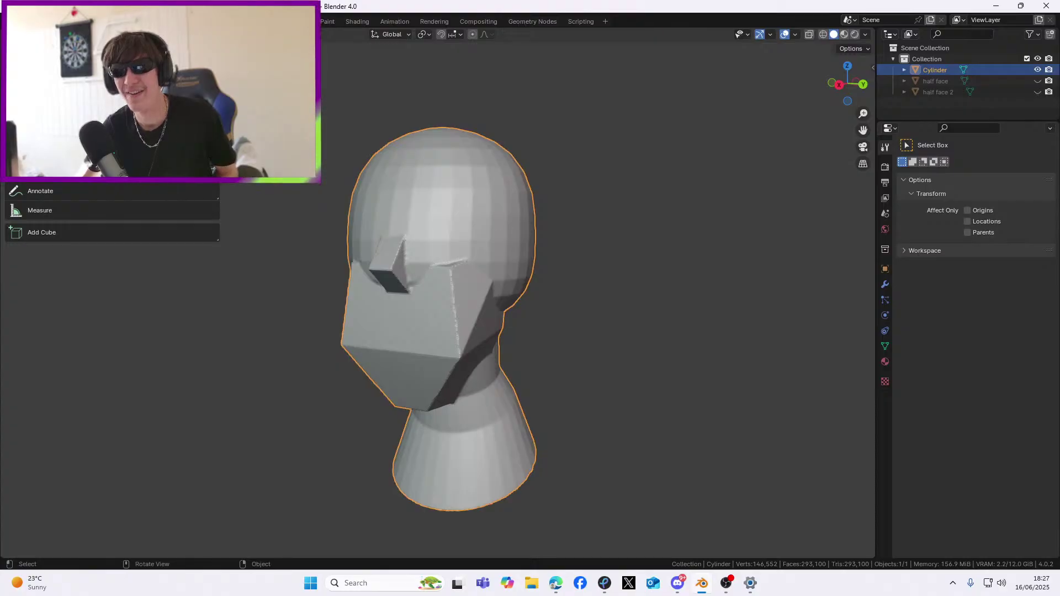
Switch the head back to Sculpt Mode and smooth the hard edges running down the cheeks to the jaw
{"action": "key", "text": "ctrl+Tab"}
{"action": "mouse_move", "coordinate": [513, 298]}
{"action": "middle_mouse_down"}
{"action": "mouse_move", "coordinate": [437, 315]}
{"action": "mouse_move", "coordinate": [454, 305]}
{"action": "middle_mouse_up"}
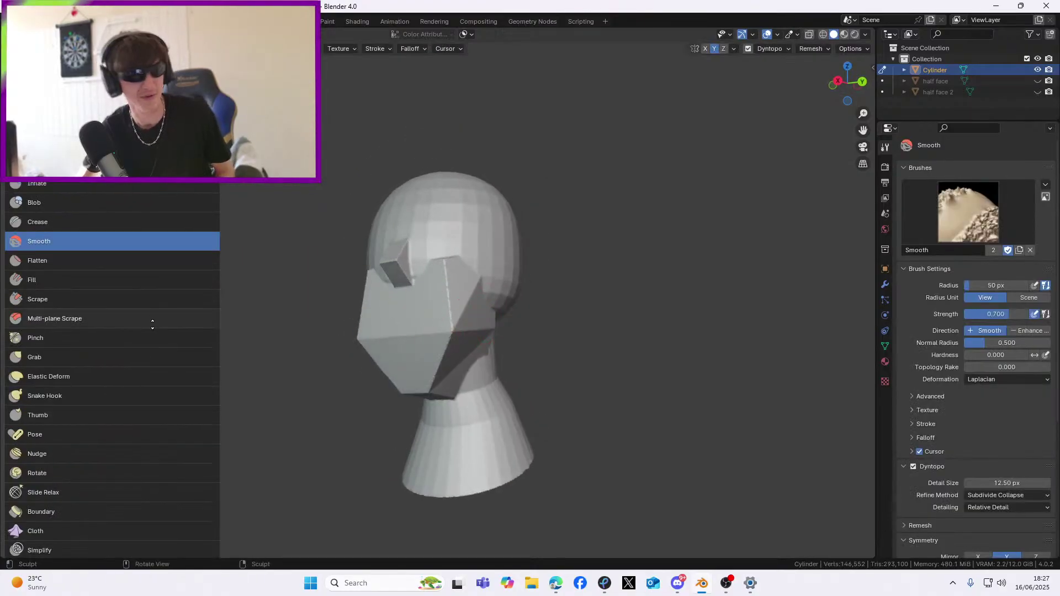
{"action": "scroll", "coordinate": [356, 388], "scroll_direction": "up", "scroll_amount": 2}
{"action": "middle_click_drag", "start_coordinate": [360, 388], "coordinate": [368, 380]}
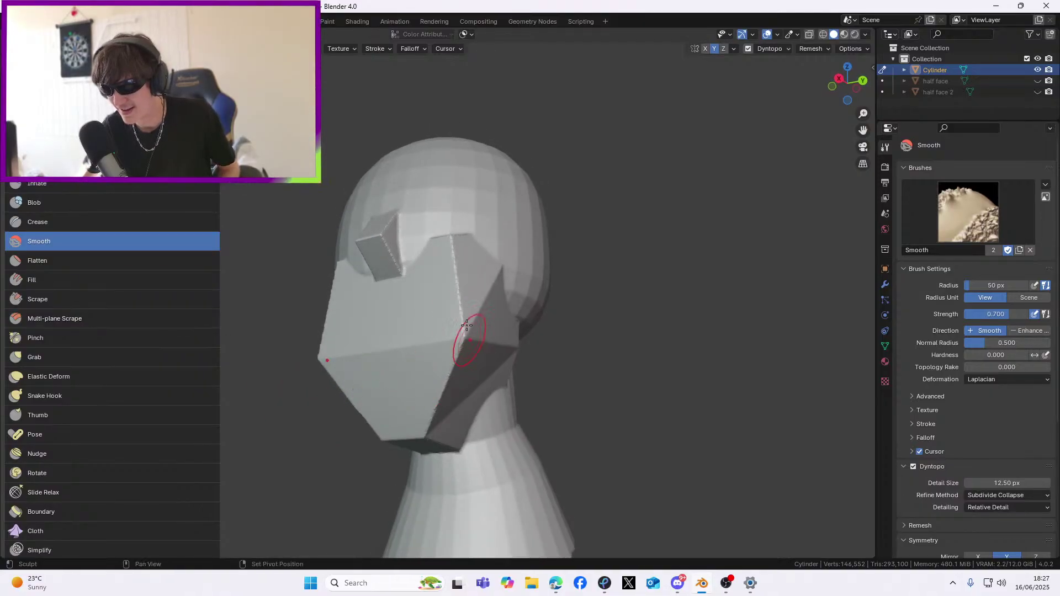
{"action": "mouse_move", "coordinate": [453, 249]}
{"action": "left_mouse_down"}
{"action": "mouse_move", "coordinate": [463, 341]}
{"action": "mouse_move", "coordinate": [415, 420]}
{"action": "mouse_move", "coordinate": [425, 381]}
{"action": "left_mouse_up"}
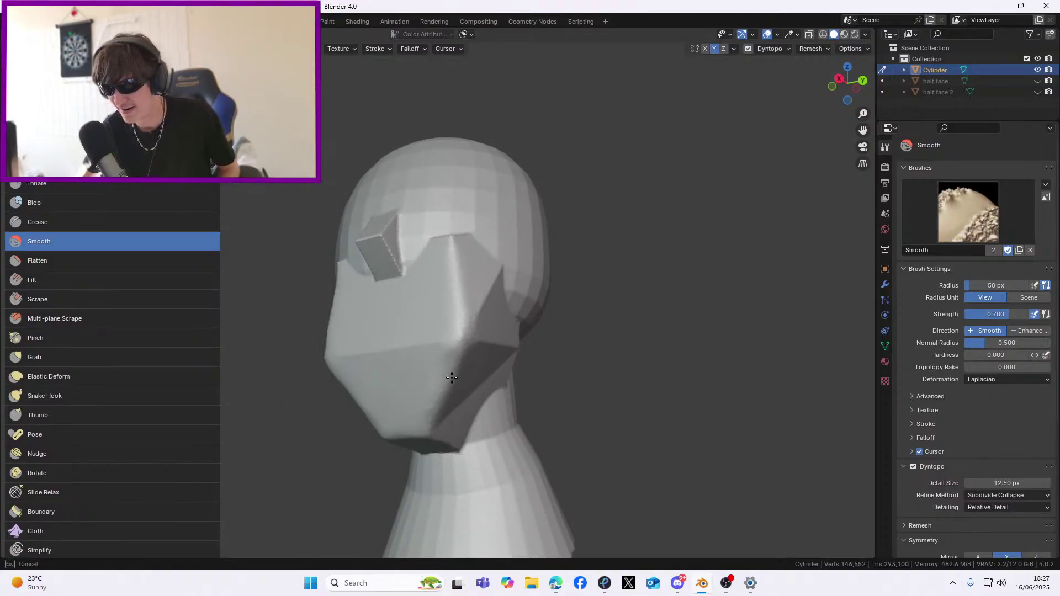
{"action": "middle_click_drag", "start_coordinate": [428, 338], "coordinate": [418, 344]}
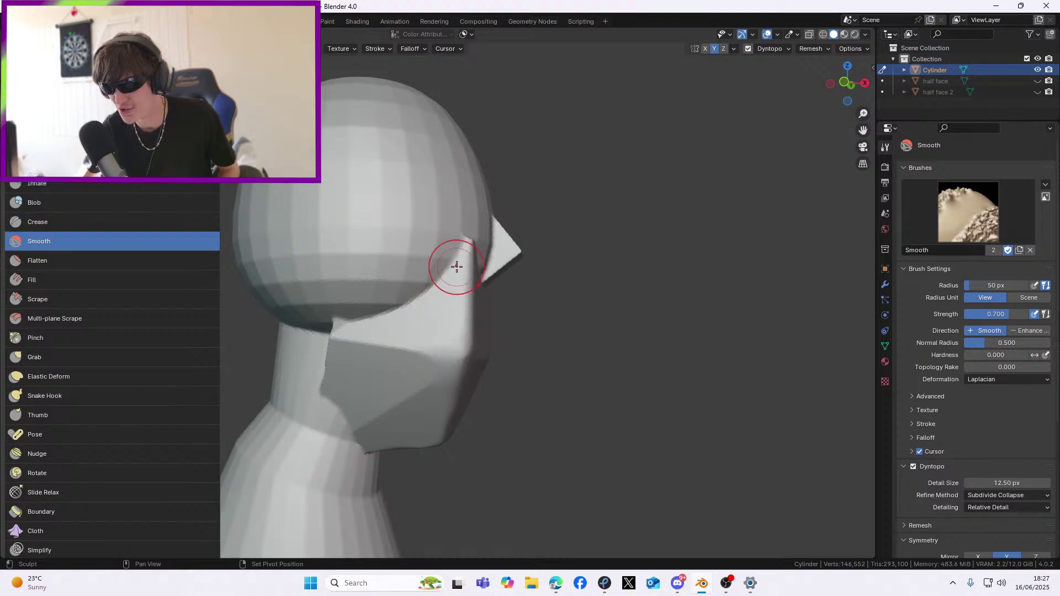
Smooth the sides of the face, the upper cheek ridges and the transition around the base of the nose
{"action": "middle_click_drag", "start_coordinate": [332, 347], "coordinate": [504, 276]}
{"action": "middle_click_drag", "start_coordinate": [474, 350], "coordinate": [465, 369]}
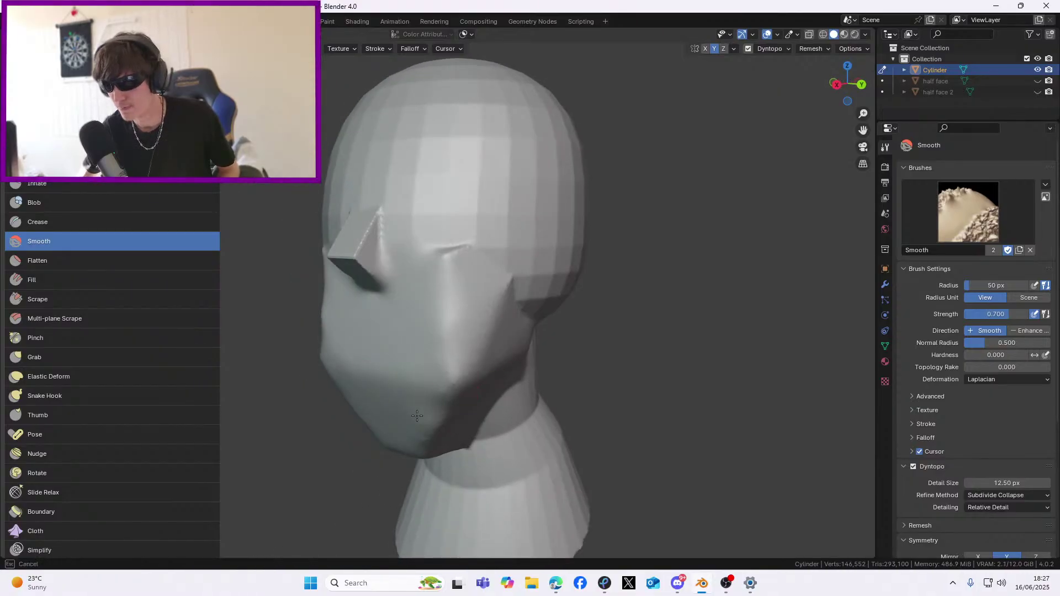
{"action": "middle_click_drag", "start_coordinate": [499, 367], "coordinate": [561, 314]}
{"action": "scroll", "coordinate": [409, 317], "scroll_direction": "up", "scroll_amount": 2}
{"action": "left_click_drag", "start_coordinate": [423, 228], "coordinate": [442, 247]}
{"action": "middle_click_drag", "start_coordinate": [442, 247], "coordinate": [333, 242]}
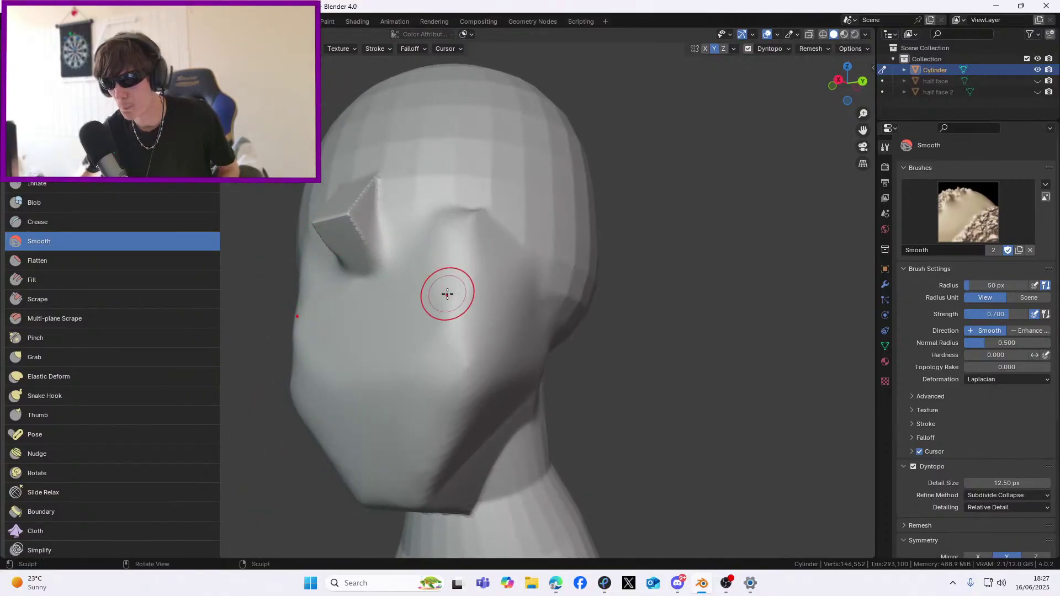
Set the Smooth brush radius to 171 px and smooth the front of the face and the chin
{"action": "key", "text": "f"}
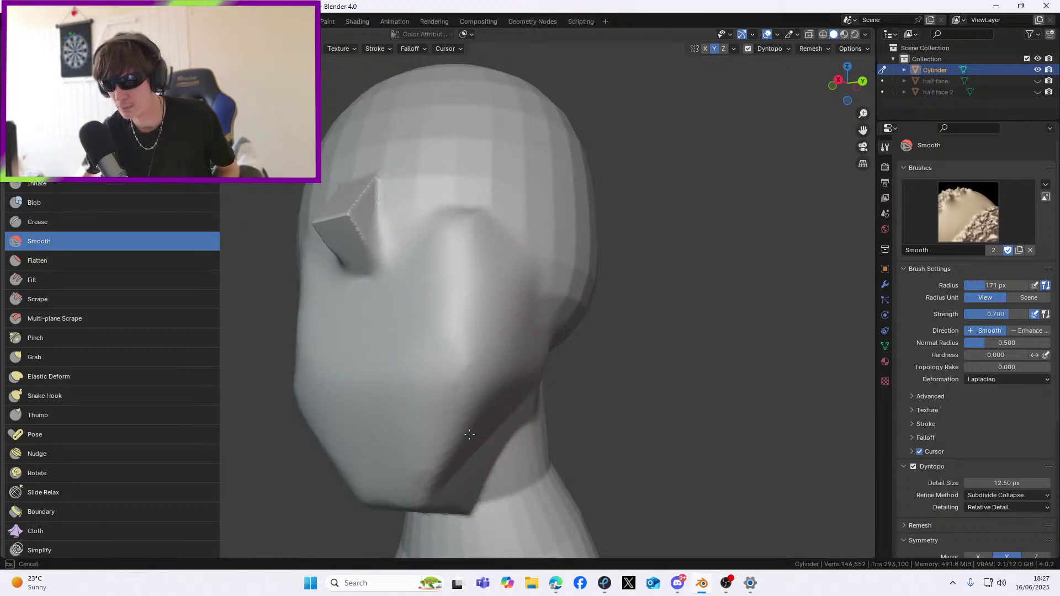
{"action": "middle_click_drag", "start_coordinate": [433, 366], "coordinate": [478, 335]}
{"action": "mouse_move", "coordinate": [414, 487]}
{"action": "left_mouse_down"}
{"action": "mouse_move", "coordinate": [408, 499]}
{"action": "mouse_move", "coordinate": [387, 476]}
{"action": "left_mouse_up"}
Set the Smooth brush radius to 56 px and smooth the chin edge and the side of the jaw
{"action": "key", "text": "f"}
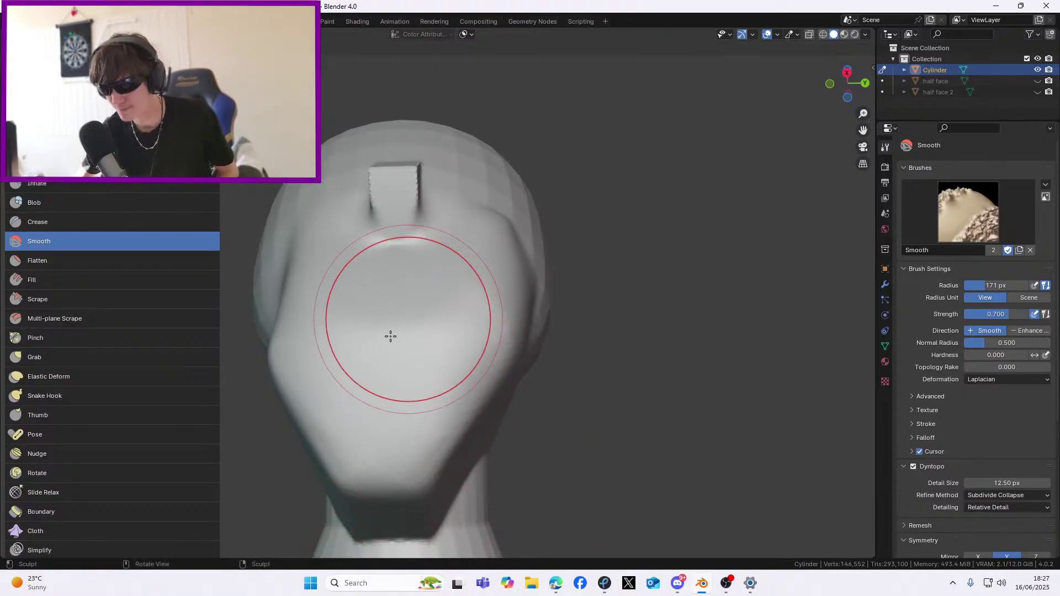
{"action": "left_click", "coordinate": [359, 331]}
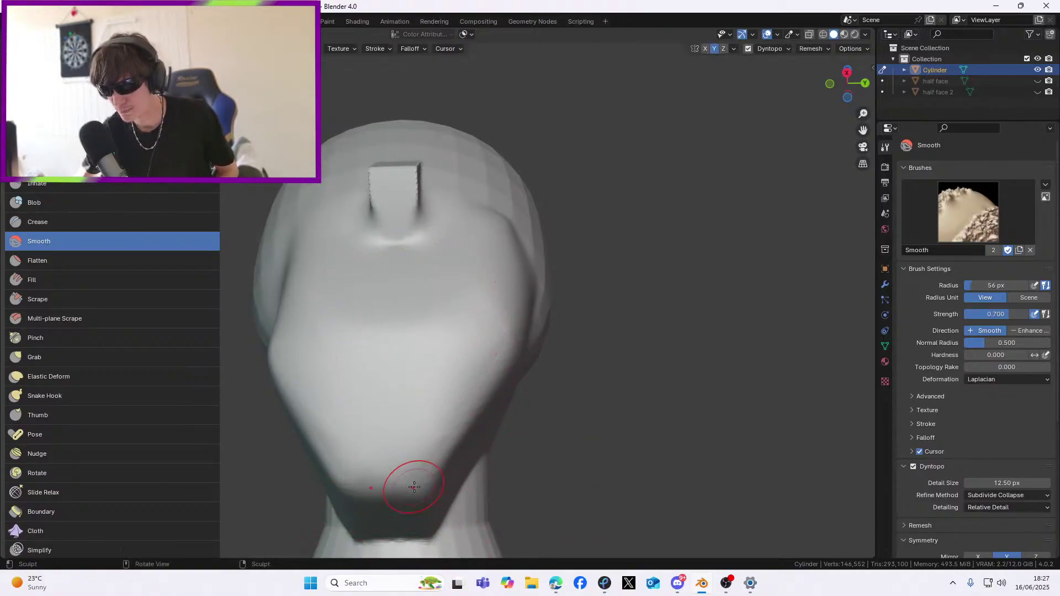
{"action": "mouse_move", "coordinate": [387, 436]}
{"action": "middle_mouse_down"}
{"action": "mouse_move", "coordinate": [523, 434]}
{"action": "mouse_move", "coordinate": [488, 432]}
{"action": "middle_mouse_up"}
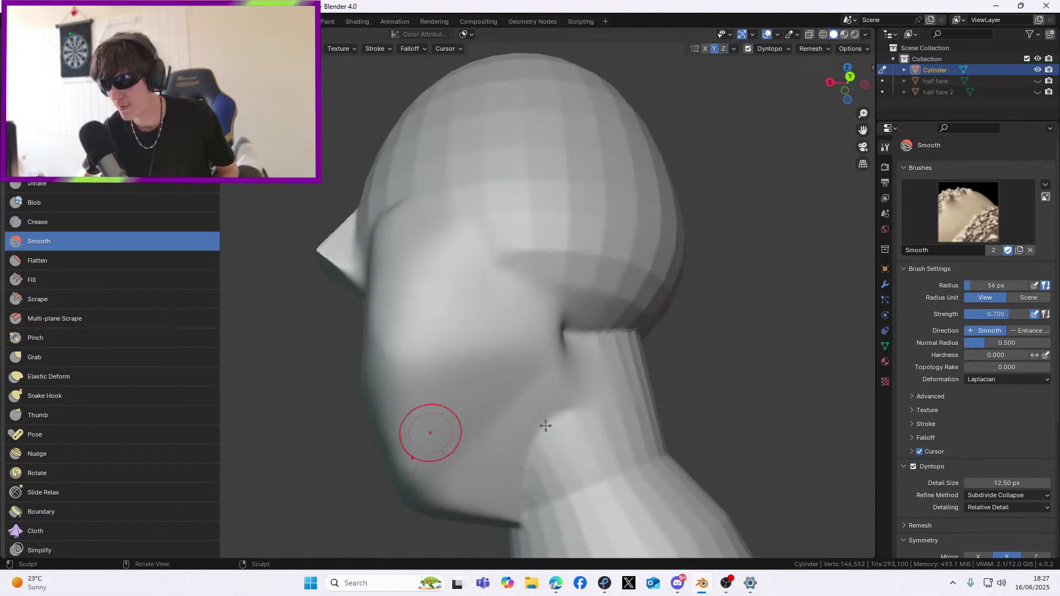
{"action": "middle_click_drag", "start_coordinate": [606, 408], "coordinate": [530, 414]}
{"action": "mouse_move", "coordinate": [495, 376]}
{"action": "left_mouse_down"}
{"action": "mouse_move", "coordinate": [480, 324]}
{"action": "mouse_move", "coordinate": [496, 327]}
{"action": "left_mouse_up"}
{"action": "middle_click_drag", "start_coordinate": [427, 308], "coordinate": [499, 309]}
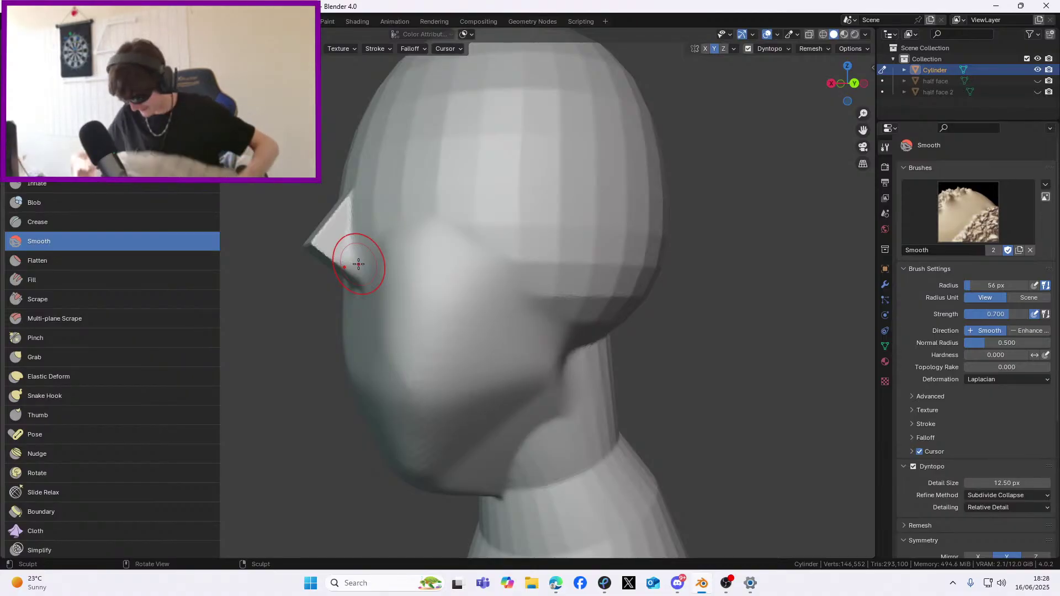
Inspect the smoothed face from several angles and bring up the stream chat to read the latest message
{"action": "mouse_move", "coordinate": [356, 264]}
{"action": "middle_mouse_down"}
{"action": "mouse_move", "coordinate": [475, 232]}
{"action": "mouse_move", "coordinate": [574, 221]}
{"action": "mouse_move", "coordinate": [518, 216]}
{"action": "mouse_move", "coordinate": [437, 426]}
{"action": "middle_mouse_up"}
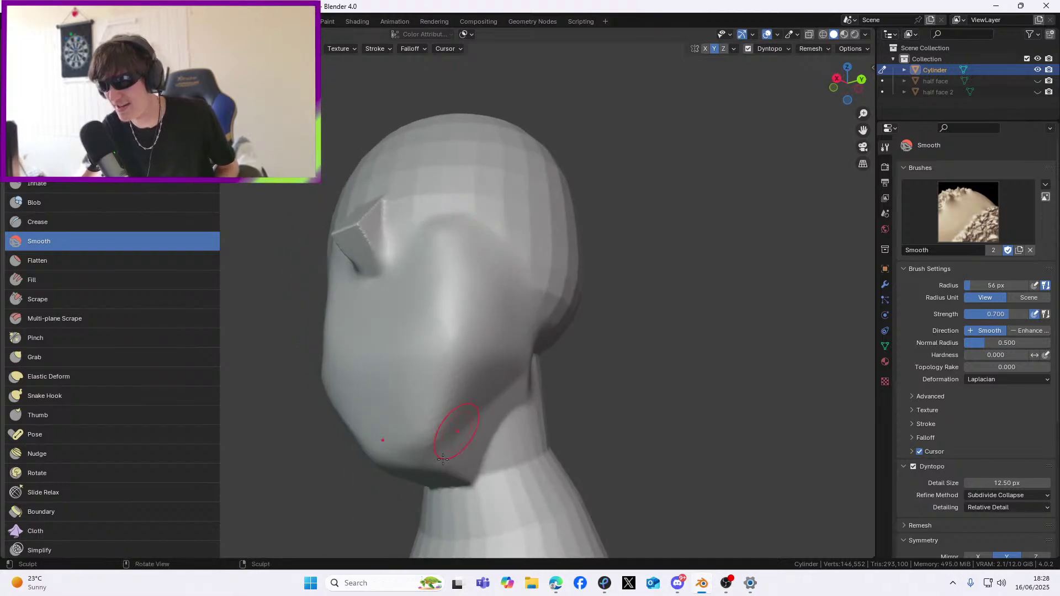
{"action": "middle_click_drag", "start_coordinate": [421, 383], "coordinate": [473, 414]}
{"action": "middle_click_drag", "start_coordinate": [372, 362], "coordinate": [348, 366]}
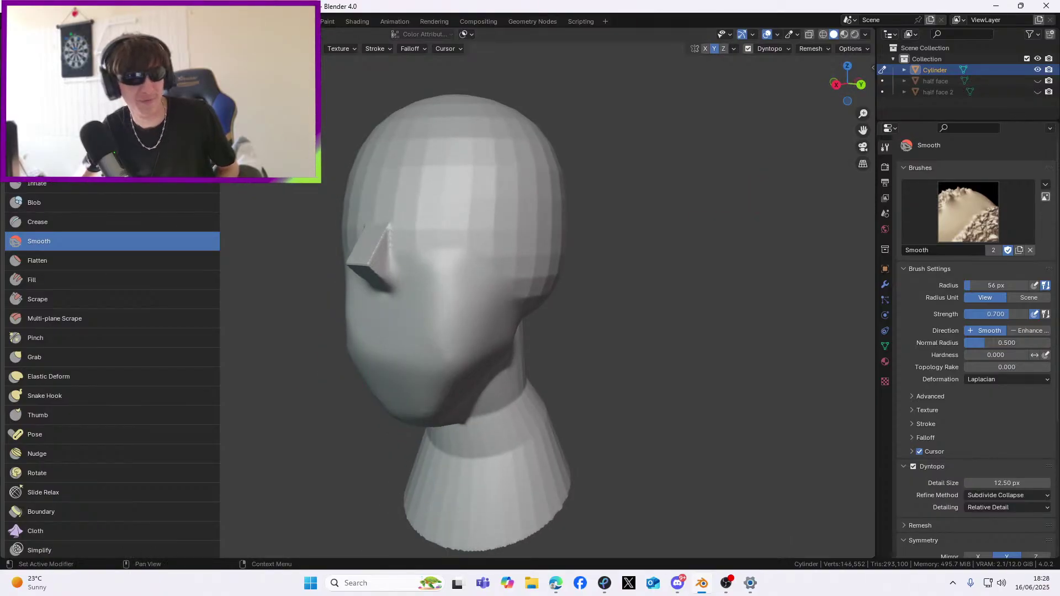
{"action": "key", "text": "alt+Tab"}
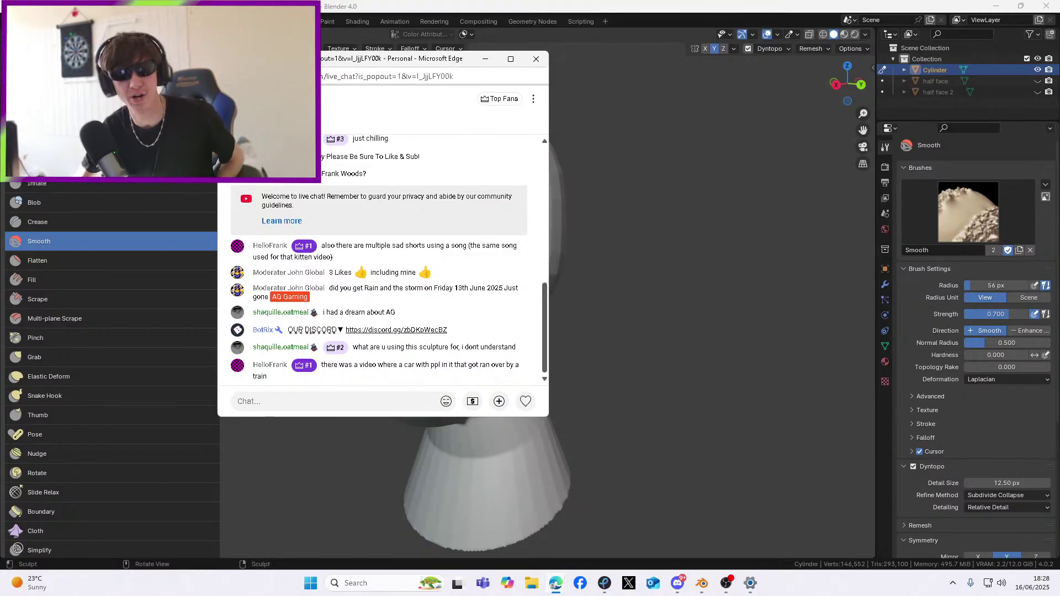
Return to the head and smooth the lower jaw edge near the neck, working from both sides
{"action": "middle_click_drag", "start_coordinate": [386, 265], "coordinate": [348, 284]}
{"action": "scroll", "coordinate": [348, 284], "scroll_direction": "up", "scroll_amount": 4}
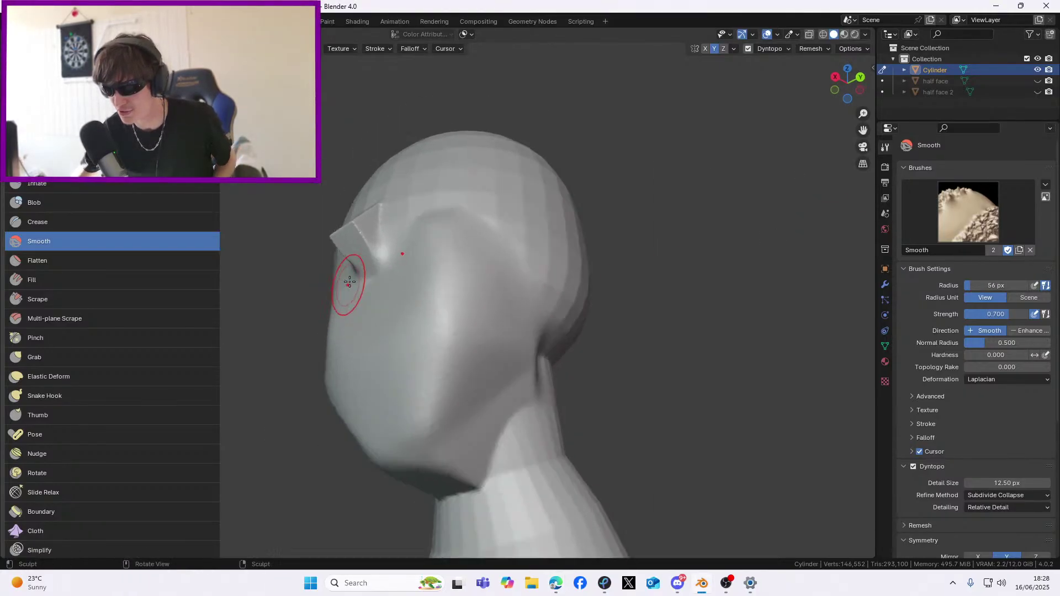
{"action": "left_click_drag", "start_coordinate": [863, 131], "coordinate": [926, 8]}
{"action": "scroll", "coordinate": [667, 276], "scroll_direction": "up", "scroll_amount": 3}
{"action": "middle_click_drag", "start_coordinate": [646, 257], "coordinate": [638, 238]}
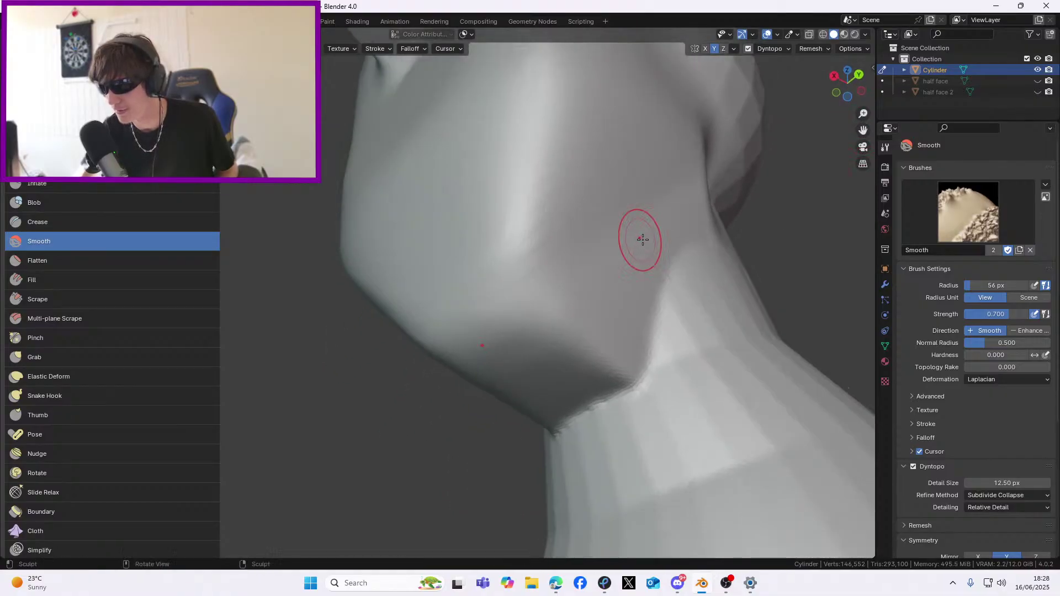
{"action": "mouse_move", "coordinate": [561, 345]}
{"action": "left_mouse_down"}
{"action": "mouse_move", "coordinate": [589, 358]}
{"action": "mouse_move", "coordinate": [548, 311]}
{"action": "mouse_move", "coordinate": [599, 375]}
{"action": "mouse_move", "coordinate": [549, 339]}
{"action": "mouse_move", "coordinate": [539, 382]}
{"action": "left_mouse_up"}
{"action": "scroll", "coordinate": [593, 361], "scroll_direction": "up", "scroll_amount": 2}
{"action": "mouse_move", "coordinate": [593, 361]}
{"action": "middle_mouse_down"}
{"action": "mouse_move", "coordinate": [488, 331]}
{"action": "mouse_move", "coordinate": [515, 404]}
{"action": "mouse_move", "coordinate": [606, 389]}
{"action": "mouse_move", "coordinate": [691, 346]}
{"action": "mouse_move", "coordinate": [805, 352]}
{"action": "mouse_move", "coordinate": [775, 370]}
{"action": "middle_mouse_up"}
{"action": "left_click_drag", "start_coordinate": [302, 407], "coordinate": [275, 421]}
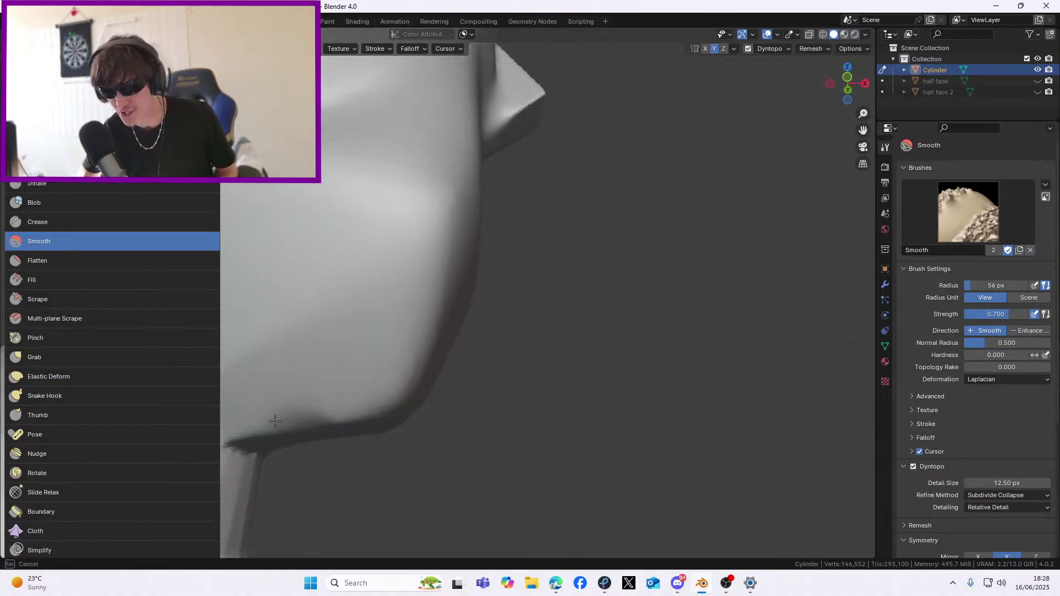
Smooth the underside of the chin down to where it meets the neck
{"action": "mouse_move", "coordinate": [250, 424]}
{"action": "middle_mouse_down"}
{"action": "mouse_move", "coordinate": [307, 414]}
{"action": "mouse_move", "coordinate": [350, 442]}
{"action": "mouse_move", "coordinate": [414, 346]}
{"action": "mouse_move", "coordinate": [468, 420]}
{"action": "middle_mouse_up"}
{"action": "left_click_drag", "start_coordinate": [469, 390], "coordinate": [474, 392]}
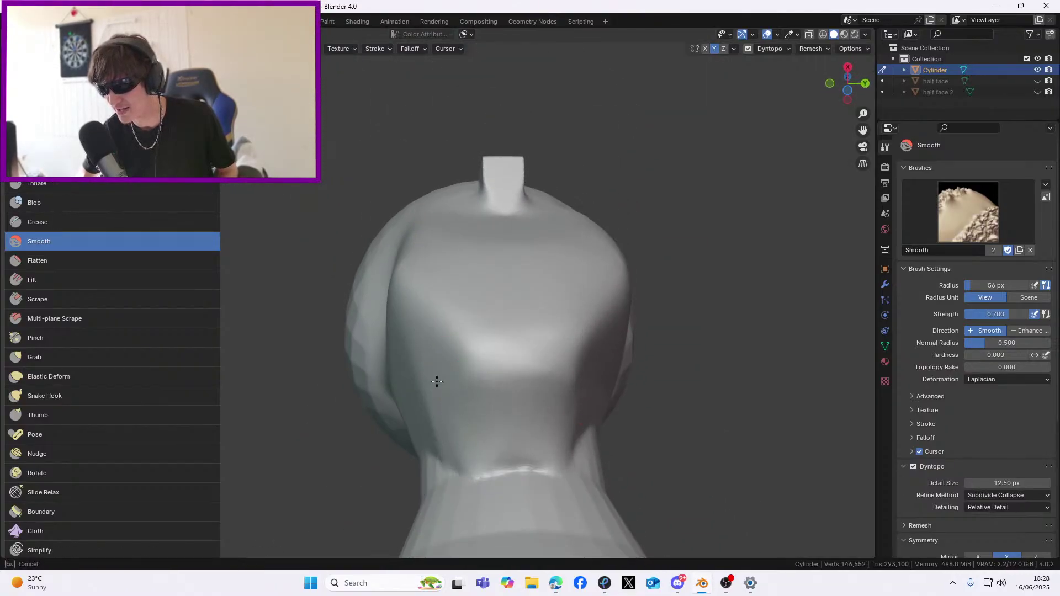
{"action": "left_click_drag", "start_coordinate": [493, 398], "coordinate": [485, 431]}
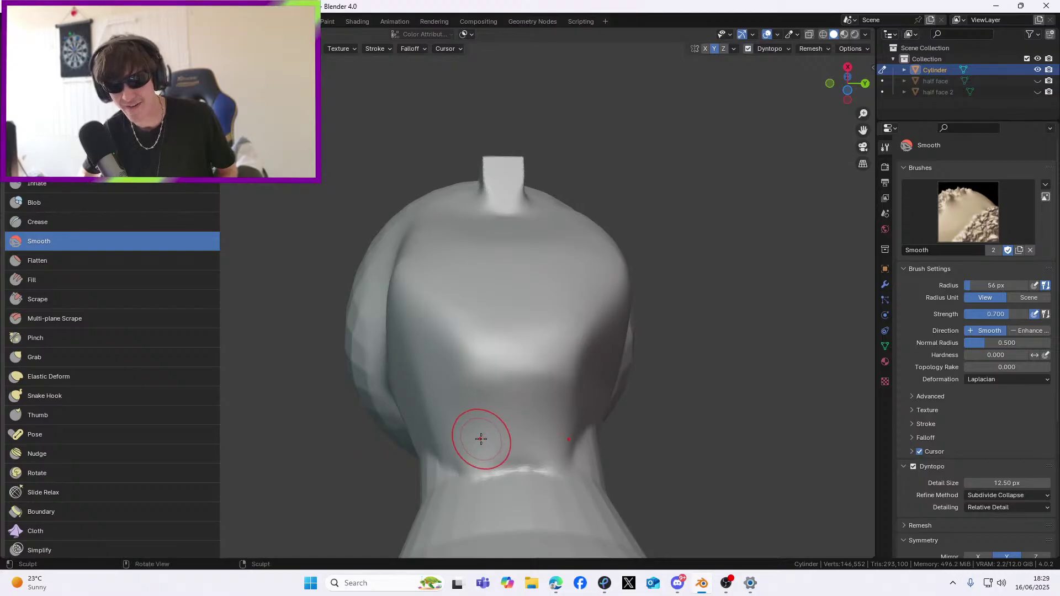
{"action": "left_click_drag", "start_coordinate": [468, 420], "coordinate": [462, 448]}
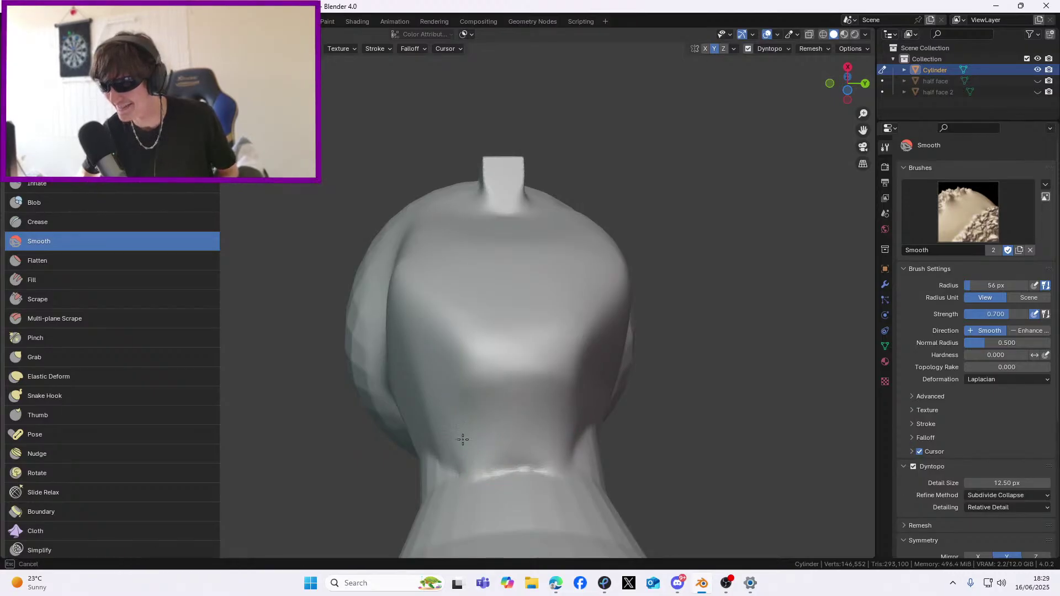
{"action": "left_click_drag", "start_coordinate": [486, 408], "coordinate": [485, 419]}
{"action": "middle_click_drag", "start_coordinate": [486, 420], "coordinate": [469, 461]}
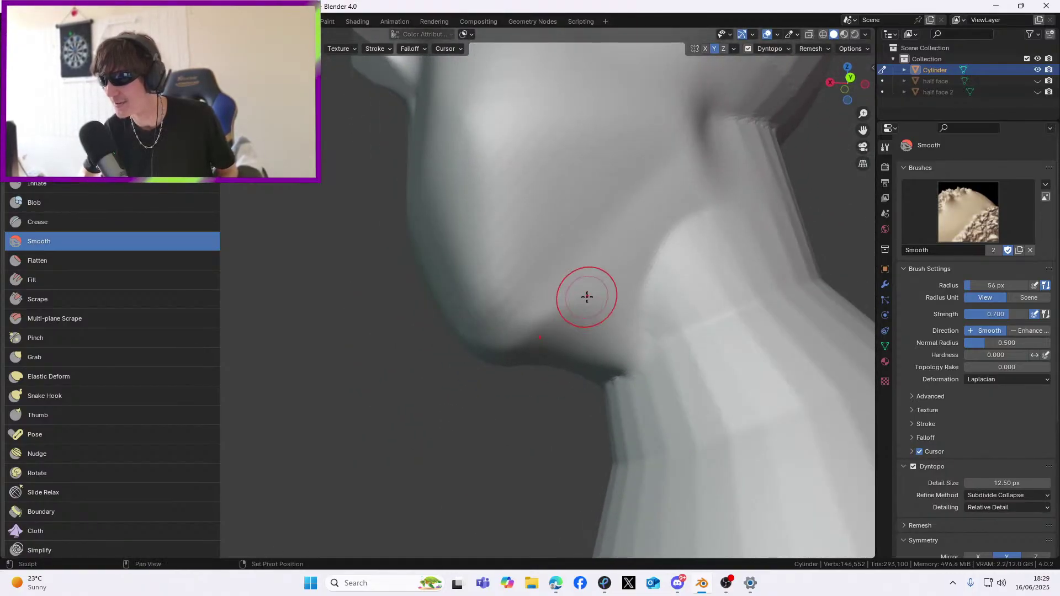
Smooth the junction between the jaw and the neck from the side and under the front of the chin
{"action": "mouse_move", "coordinate": [596, 261]}
{"action": "middle_mouse_down"}
{"action": "mouse_move", "coordinate": [740, 313]}
{"action": "mouse_move", "coordinate": [276, 358]}
{"action": "middle_mouse_up"}
{"action": "left_click_drag", "start_coordinate": [271, 364], "coordinate": [256, 300]}
{"action": "mouse_move", "coordinate": [255, 300]}
{"action": "middle_mouse_down"}
{"action": "mouse_move", "coordinate": [312, 252]}
{"action": "mouse_move", "coordinate": [203, 339]}
{"action": "middle_mouse_up"}
{"action": "mouse_move", "coordinate": [486, 309]}
{"action": "middle_mouse_down"}
{"action": "mouse_move", "coordinate": [521, 326]}
{"action": "mouse_move", "coordinate": [638, 327]}
{"action": "middle_mouse_up"}
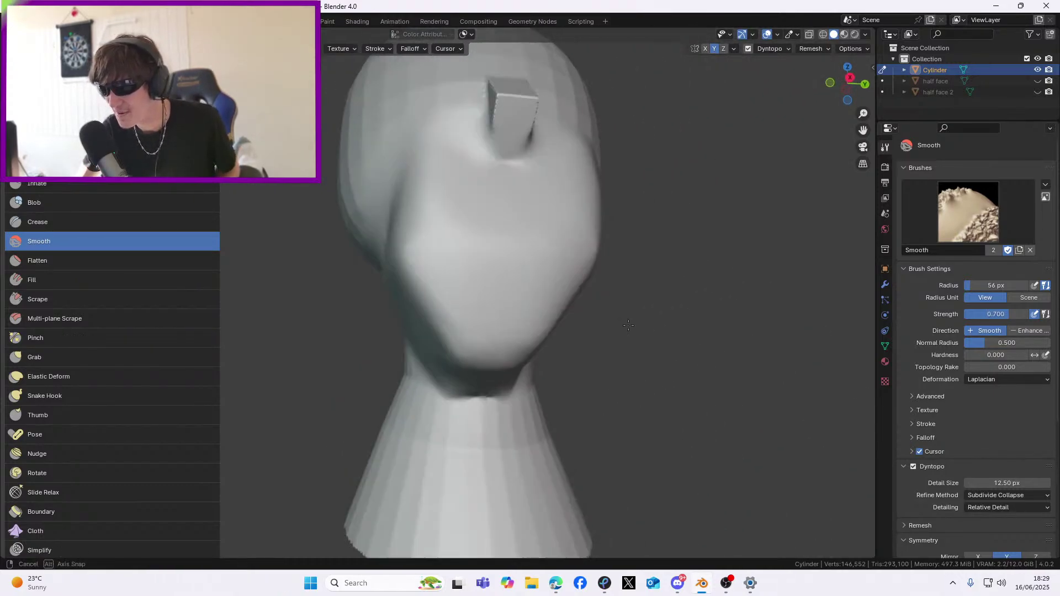
{"action": "left_click_drag", "start_coordinate": [431, 396], "coordinate": [469, 389]}
{"action": "middle_click_drag", "start_coordinate": [469, 390], "coordinate": [382, 387]}
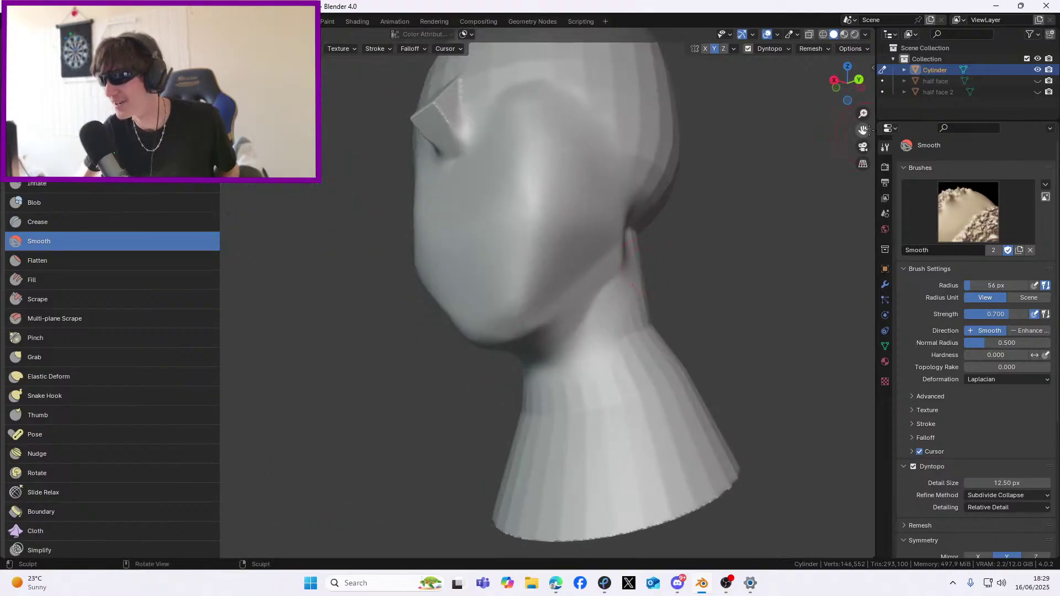
Smooth the side of the jaw from the chin up toward the cheek
{"action": "left_click_drag", "start_coordinate": [863, 130], "coordinate": [863, 207]}
{"action": "middle_click_drag", "start_coordinate": [712, 260], "coordinate": [611, 260]}
{"action": "mouse_move", "coordinate": [492, 409]}
{"action": "left_mouse_down"}
{"action": "mouse_move", "coordinate": [570, 293]}
{"action": "mouse_move", "coordinate": [544, 300]}
{"action": "left_mouse_up"}
{"action": "mouse_move", "coordinate": [544, 300]}
{"action": "middle_mouse_down"}
{"action": "mouse_move", "coordinate": [618, 309]}
{"action": "mouse_move", "coordinate": [552, 309]}
{"action": "mouse_move", "coordinate": [602, 307]}
{"action": "mouse_move", "coordinate": [556, 298]}
{"action": "mouse_move", "coordinate": [544, 309]}
{"action": "middle_mouse_up"}
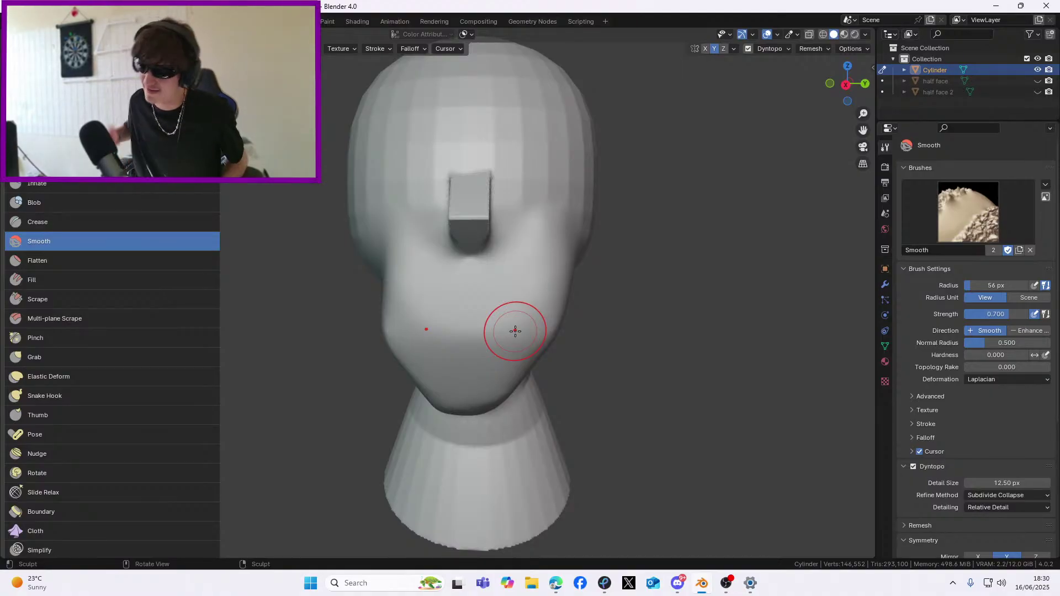
Inspect the jaw and neck from the front, from below and from the side, and read the stream's live chat
{"action": "mouse_move", "coordinate": [516, 349]}
{"action": "middle_mouse_down"}
{"action": "mouse_move", "coordinate": [399, 336]}
{"action": "mouse_move", "coordinate": [468, 383]}
{"action": "mouse_move", "coordinate": [608, 326]}
{"action": "mouse_move", "coordinate": [665, 327]}
{"action": "middle_mouse_up"}
{"action": "scroll", "coordinate": [493, 396], "scroll_direction": "down", "scroll_amount": 2}
{"action": "scroll", "coordinate": [496, 331], "scroll_direction": "down", "scroll_amount": 2}
{"action": "mouse_move", "coordinate": [497, 331]}
{"action": "middle_mouse_down"}
{"action": "mouse_move", "coordinate": [485, 364]}
{"action": "mouse_move", "coordinate": [475, 328]}
{"action": "middle_mouse_up"}
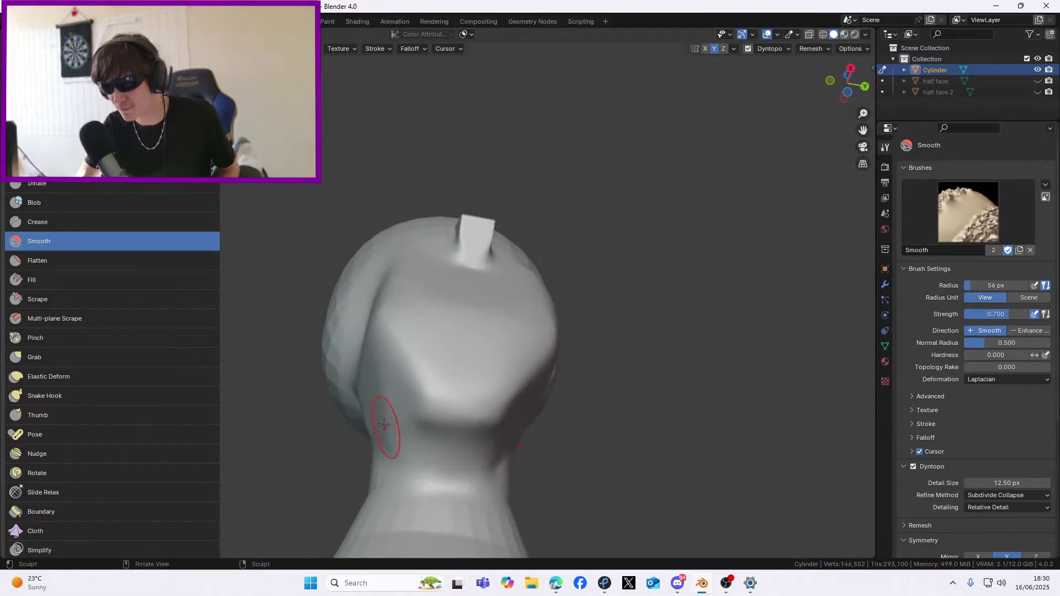
{"action": "scroll", "coordinate": [383, 427], "scroll_direction": "up", "scroll_amount": 3}
{"action": "middle_click_drag", "start_coordinate": [383, 426], "coordinate": [293, 462]}
{"action": "mouse_move", "coordinate": [305, 359]}
{"action": "middle_mouse_down"}
{"action": "mouse_move", "coordinate": [344, 290]}
{"action": "mouse_move", "coordinate": [364, 296]}
{"action": "mouse_move", "coordinate": [347, 331]}
{"action": "mouse_move", "coordinate": [301, 349]}
{"action": "middle_mouse_up"}
{"action": "scroll", "coordinate": [332, 309], "scroll_direction": "down", "scroll_amount": 3}
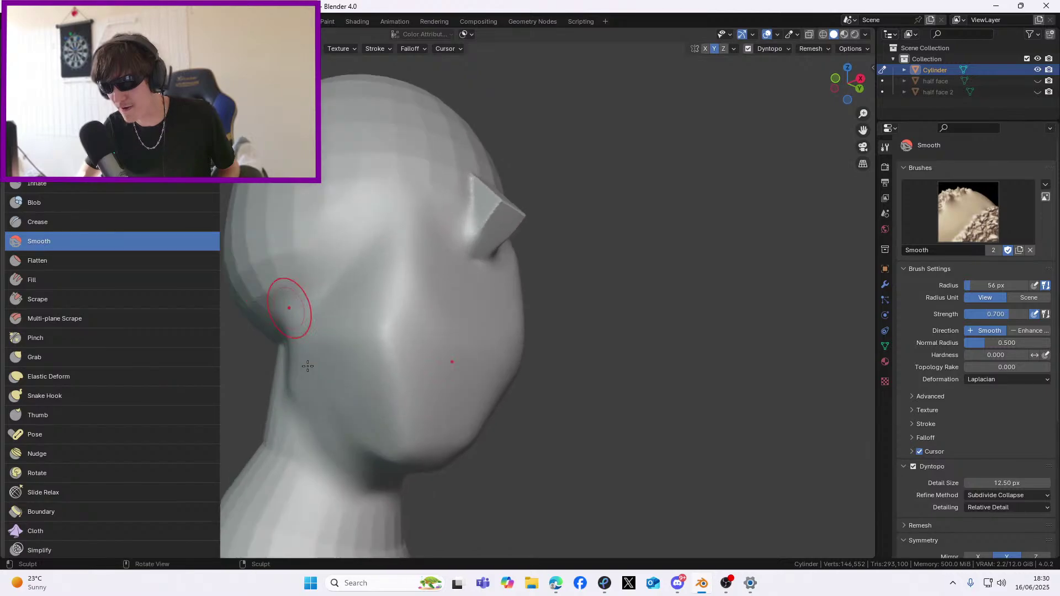
{"action": "mouse_move", "coordinate": [350, 373]}
{"action": "middle_mouse_down"}
{"action": "mouse_move", "coordinate": [532, 437]}
{"action": "mouse_move", "coordinate": [526, 374]}
{"action": "mouse_move", "coordinate": [619, 377]}
{"action": "middle_mouse_up"}
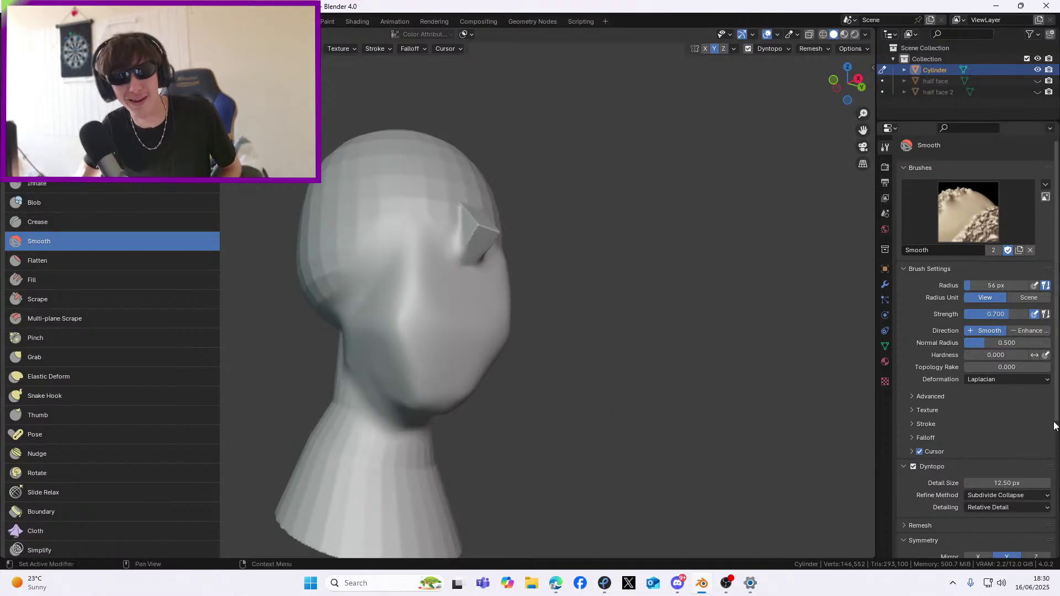
{"action": "left_click_drag", "start_coordinate": [1059, 187], "coordinate": [276, 79]}
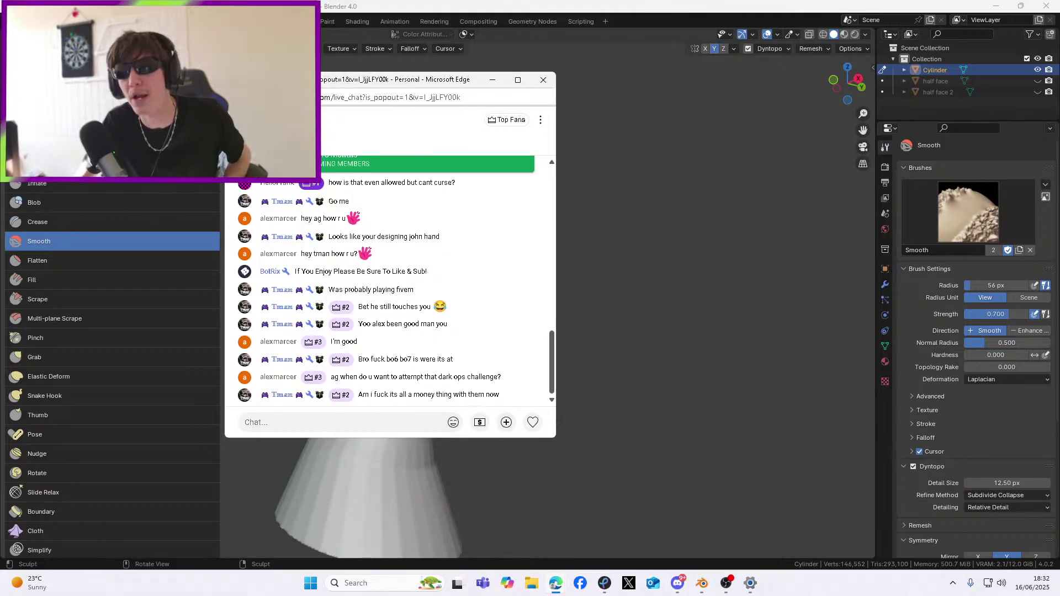
{"action": "left_click", "coordinate": [492, 80]}
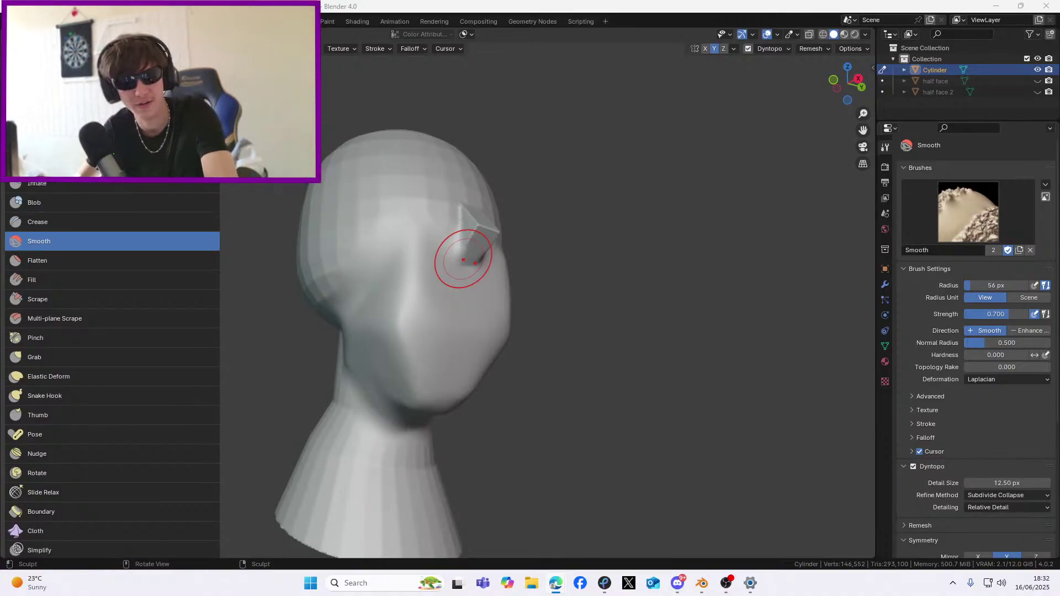
Smooth a short stretch of the lower jaw edge from the front and check the live chat again
{"action": "middle_click_drag", "start_coordinate": [407, 184], "coordinate": [435, 213]}
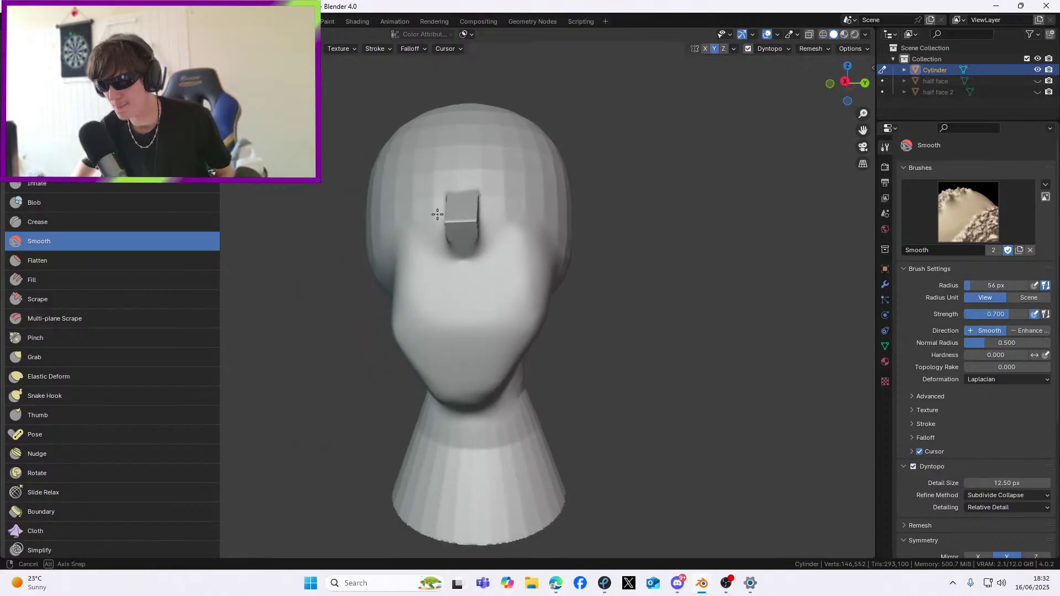
{"action": "left_click_drag", "start_coordinate": [509, 366], "coordinate": [514, 356]}
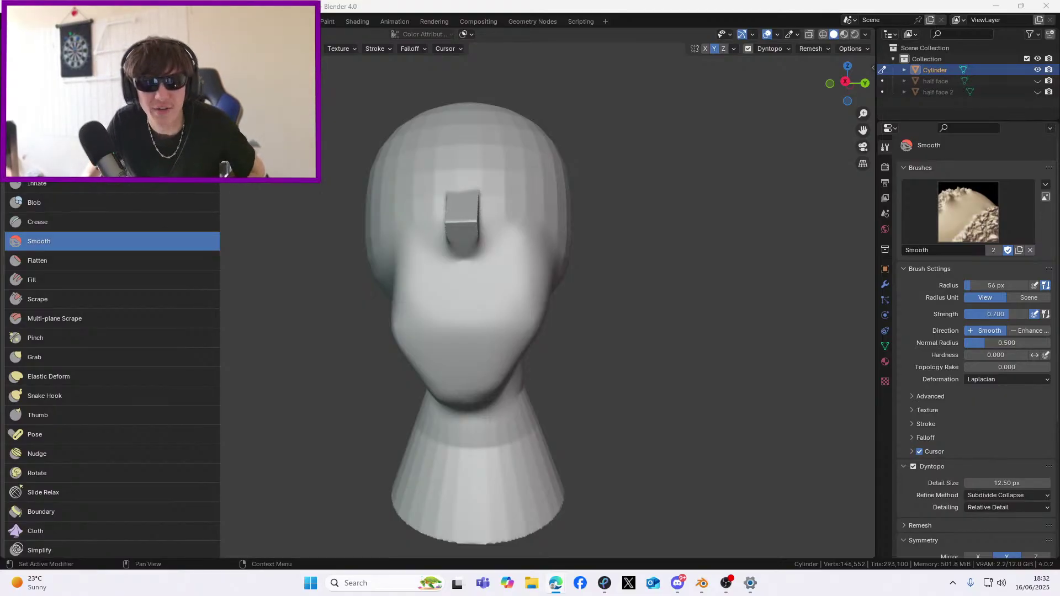
{"action": "left_click_drag", "start_coordinate": [510, 193], "coordinate": [674, 65]}
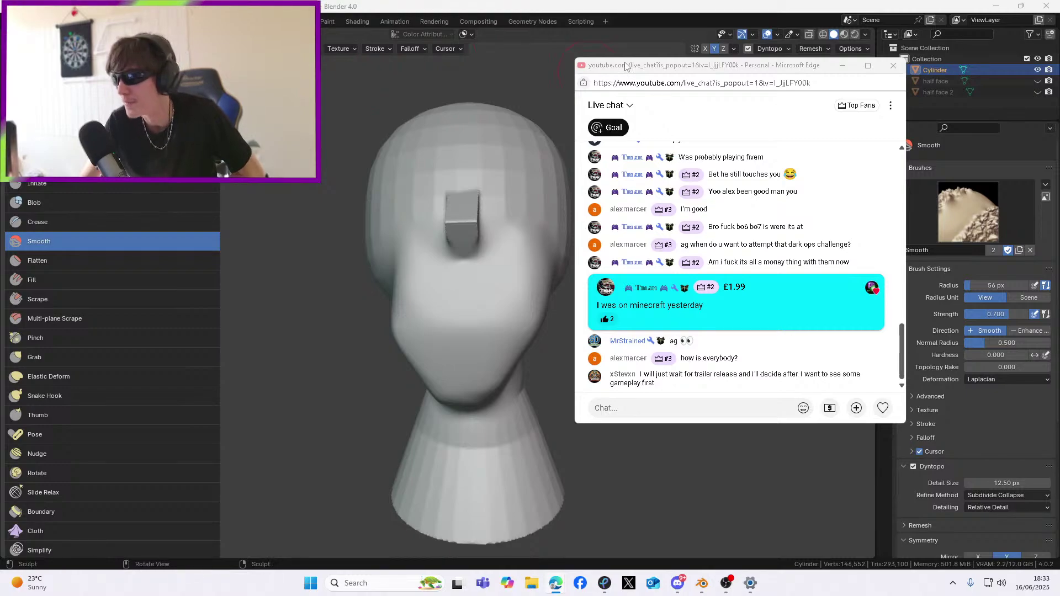
{"action": "key", "text": "alt+Tab"}
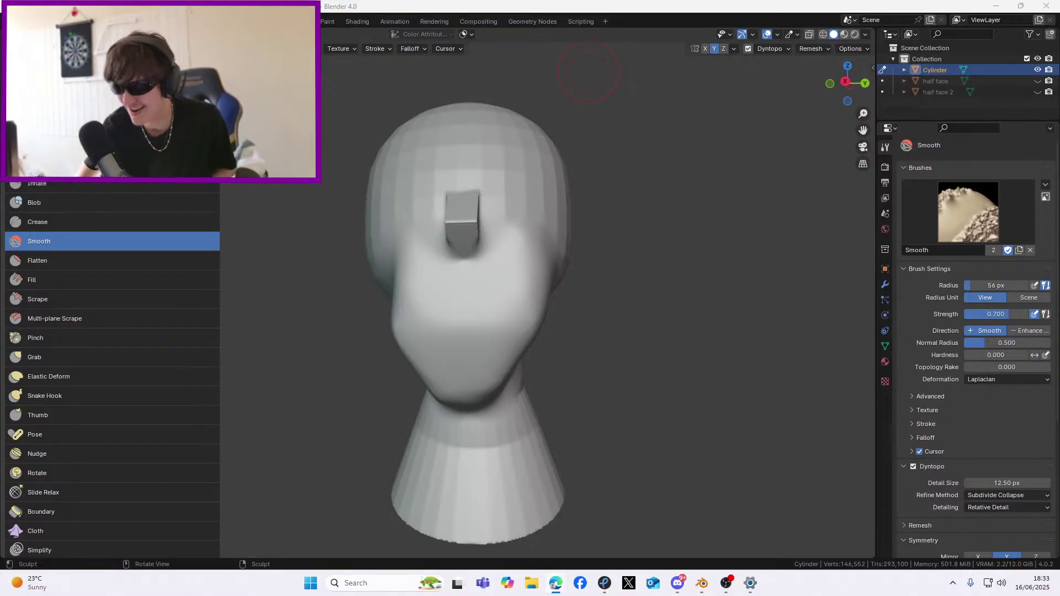
Smooth the sides of the blocky nose and the area where it meets the face
{"action": "middle_click_drag", "start_coordinate": [409, 214], "coordinate": [448, 231]}
{"action": "scroll", "coordinate": [447, 232], "scroll_direction": "up", "scroll_amount": 5}
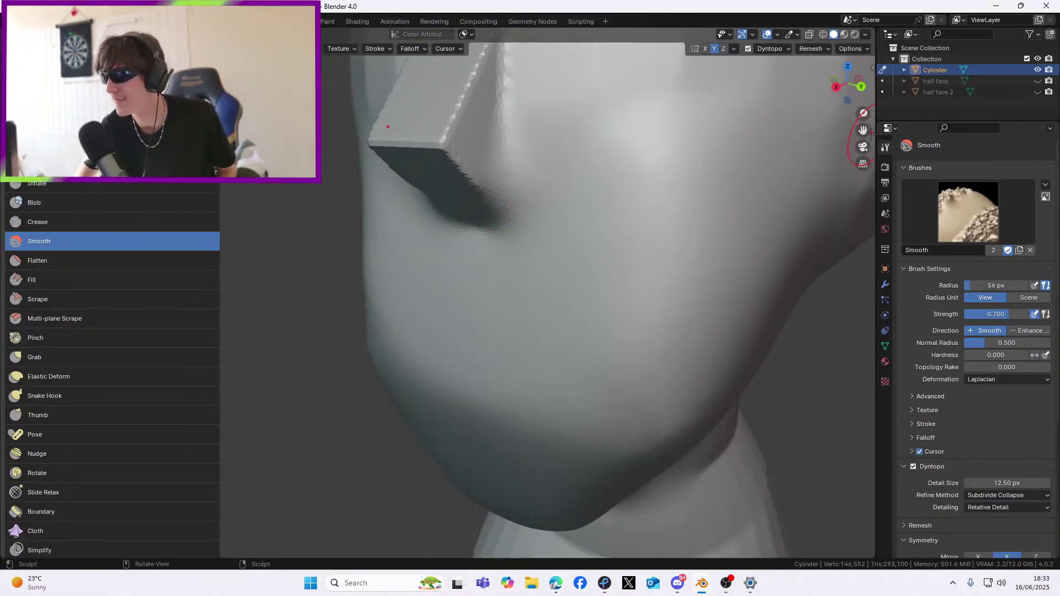
{"action": "mouse_move", "coordinate": [862, 130]}
{"action": "left_mouse_down"}
{"action": "mouse_move", "coordinate": [895, 240]}
{"action": "mouse_move", "coordinate": [603, 213]}
{"action": "left_mouse_up"}
{"action": "key", "text": "z"}
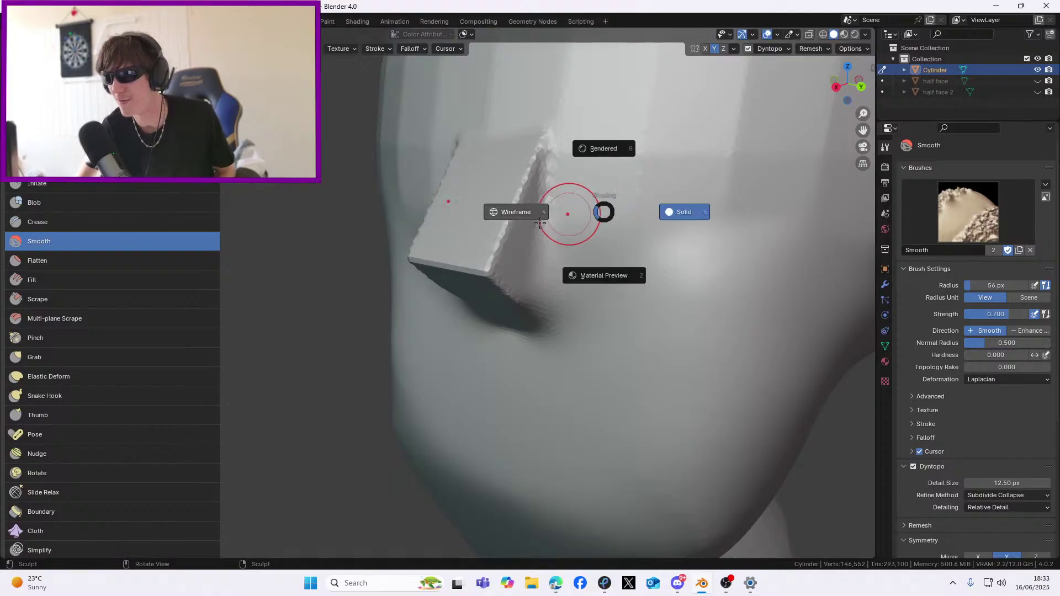
{"action": "mouse_move", "coordinate": [529, 161]}
{"action": "left_mouse_down"}
{"action": "mouse_move", "coordinate": [482, 264]}
{"action": "mouse_move", "coordinate": [532, 314]}
{"action": "mouse_move", "coordinate": [472, 257]}
{"action": "mouse_move", "coordinate": [545, 152]}
{"action": "left_mouse_up"}
{"action": "middle_click_drag", "start_coordinate": [545, 152], "coordinate": [588, 201]}
{"action": "mouse_move", "coordinate": [588, 201]}
{"action": "left_mouse_down"}
{"action": "mouse_move", "coordinate": [533, 171]}
{"action": "mouse_move", "coordinate": [516, 265]}
{"action": "left_mouse_up"}
{"action": "mouse_move", "coordinate": [505, 221]}
{"action": "middle_mouse_down"}
{"action": "mouse_move", "coordinate": [419, 194]}
{"action": "mouse_move", "coordinate": [406, 199]}
{"action": "middle_mouse_up"}
{"action": "mouse_move", "coordinate": [524, 173]}
{"action": "middle_mouse_down"}
{"action": "mouse_move", "coordinate": [449, 182]}
{"action": "mouse_move", "coordinate": [650, 183]}
{"action": "mouse_move", "coordinate": [516, 196]}
{"action": "mouse_move", "coordinate": [467, 188]}
{"action": "mouse_move", "coordinate": [574, 187]}
{"action": "mouse_move", "coordinate": [499, 204]}
{"action": "mouse_move", "coordinate": [561, 213]}
{"action": "mouse_move", "coordinate": [522, 189]}
{"action": "mouse_move", "coordinate": [528, 212]}
{"action": "mouse_move", "coordinate": [521, 189]}
{"action": "mouse_move", "coordinate": [554, 208]}
{"action": "mouse_move", "coordinate": [503, 201]}
{"action": "middle_mouse_up"}
{"action": "left_click_drag", "start_coordinate": [503, 201], "coordinate": [504, 234]}
{"action": "left_click_drag", "start_coordinate": [506, 274], "coordinate": [506, 274]}
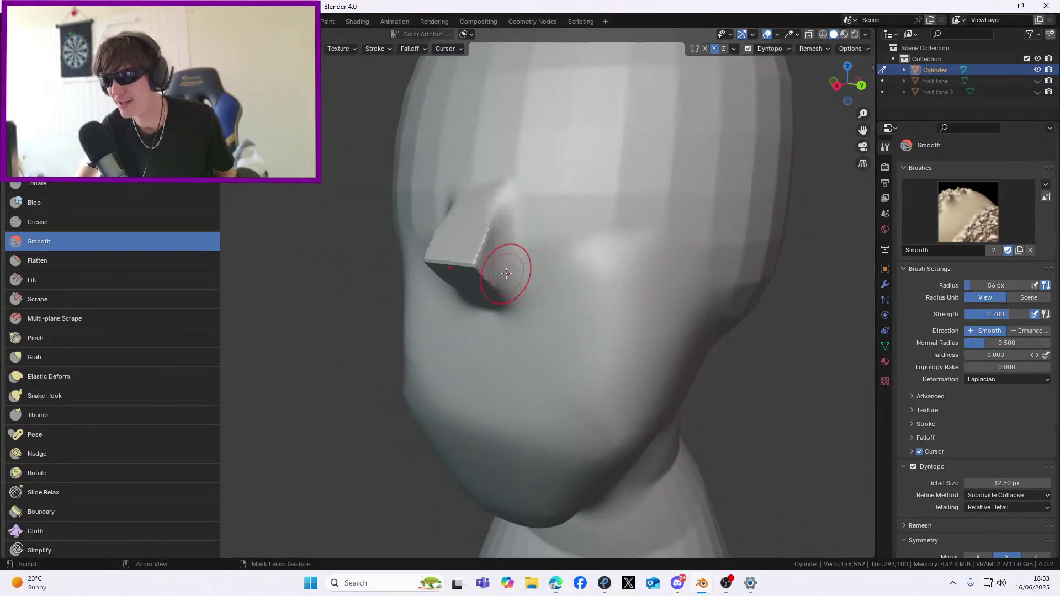
Smooth the bridge of the nose into the brow and round off the remaining block edges
{"action": "middle_click_drag", "start_coordinate": [511, 193], "coordinate": [516, 184]}
{"action": "mouse_move", "coordinate": [516, 185]}
{"action": "left_mouse_down"}
{"action": "mouse_move", "coordinate": [484, 278]}
{"action": "mouse_move", "coordinate": [520, 188]}
{"action": "left_mouse_up"}
{"action": "middle_click_drag", "start_coordinate": [520, 188], "coordinate": [638, 164]}
{"action": "left_click_drag", "start_coordinate": [501, 194], "coordinate": [509, 236]}
{"action": "mouse_move", "coordinate": [509, 236]}
{"action": "middle_mouse_down"}
{"action": "mouse_move", "coordinate": [437, 194]}
{"action": "mouse_move", "coordinate": [504, 194]}
{"action": "mouse_move", "coordinate": [474, 199]}
{"action": "mouse_move", "coordinate": [486, 204]}
{"action": "middle_mouse_up"}
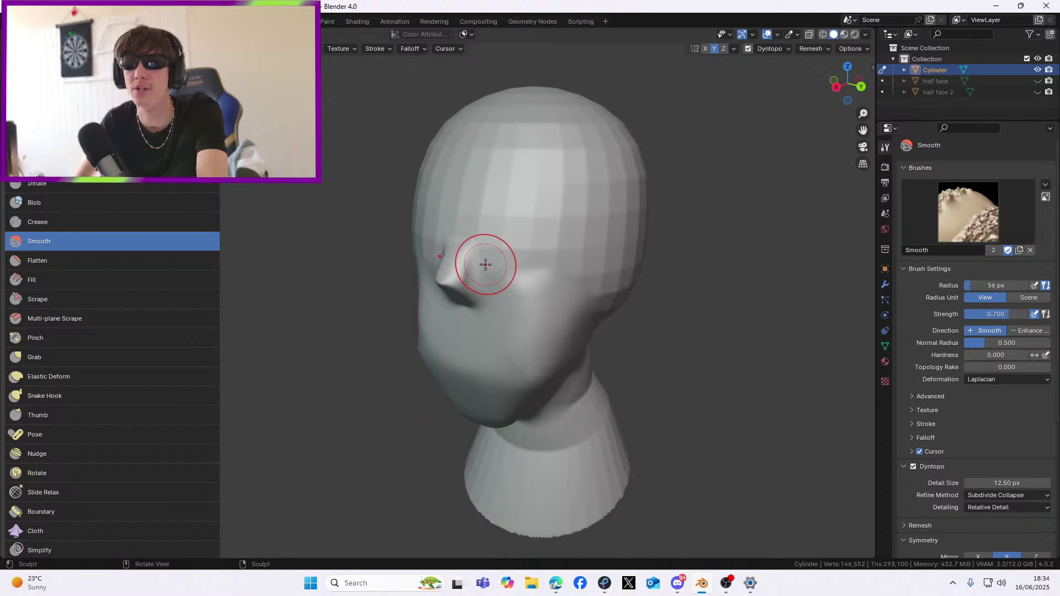
Examine the head with its smoothed nose from the side and front, near and far
{"action": "mouse_move", "coordinate": [862, 129]}
{"action": "left_mouse_down"}
{"action": "mouse_move", "coordinate": [861, 194]}
{"action": "mouse_move", "coordinate": [822, 186]}
{"action": "left_mouse_up"}
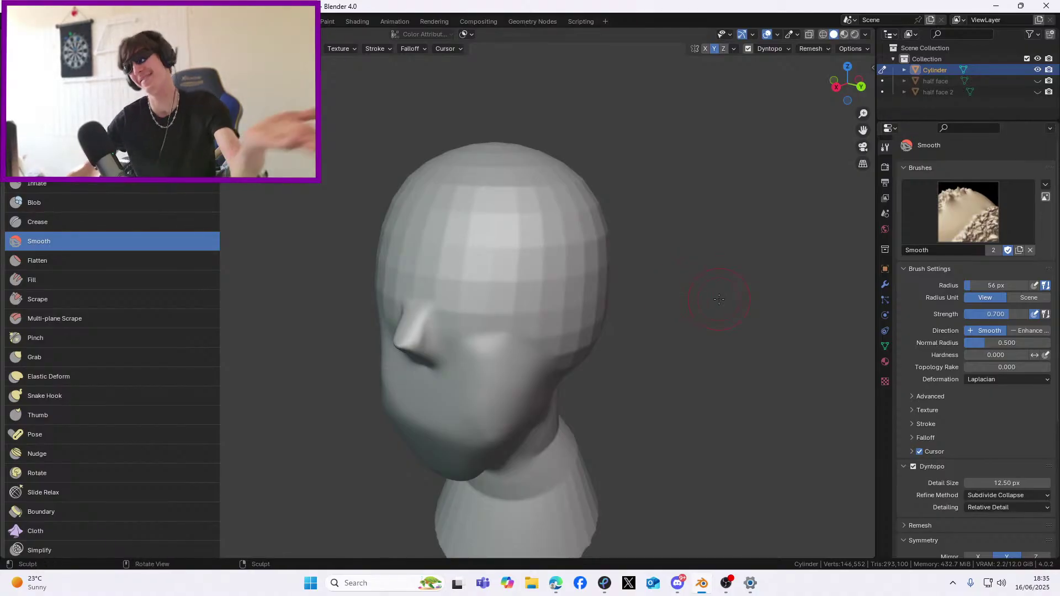
{"action": "scroll", "coordinate": [721, 303], "scroll_direction": "down", "scroll_amount": 4}
{"action": "mouse_move", "coordinate": [619, 276]}
{"action": "middle_mouse_down"}
{"action": "mouse_move", "coordinate": [482, 282]}
{"action": "mouse_move", "coordinate": [528, 310]}
{"action": "middle_mouse_up"}
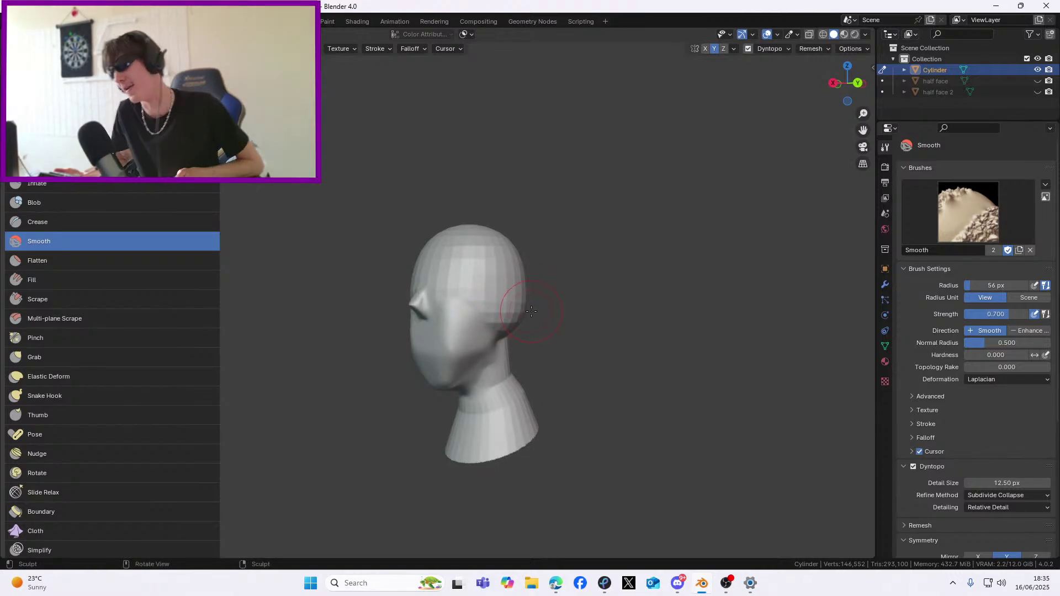
{"action": "scroll", "coordinate": [480, 328], "scroll_direction": "up", "scroll_amount": 3}
{"action": "middle_click_drag", "start_coordinate": [466, 331], "coordinate": [475, 374]}
{"action": "scroll", "coordinate": [528, 370], "scroll_direction": "up", "scroll_amount": 4}
{"action": "scroll", "coordinate": [529, 370], "scroll_direction": "down", "scroll_amount": 4}
{"action": "scroll", "coordinate": [531, 369], "scroll_direction": "up", "scroll_amount": 5}
{"action": "scroll", "coordinate": [531, 370], "scroll_direction": "down", "scroll_amount": 5}
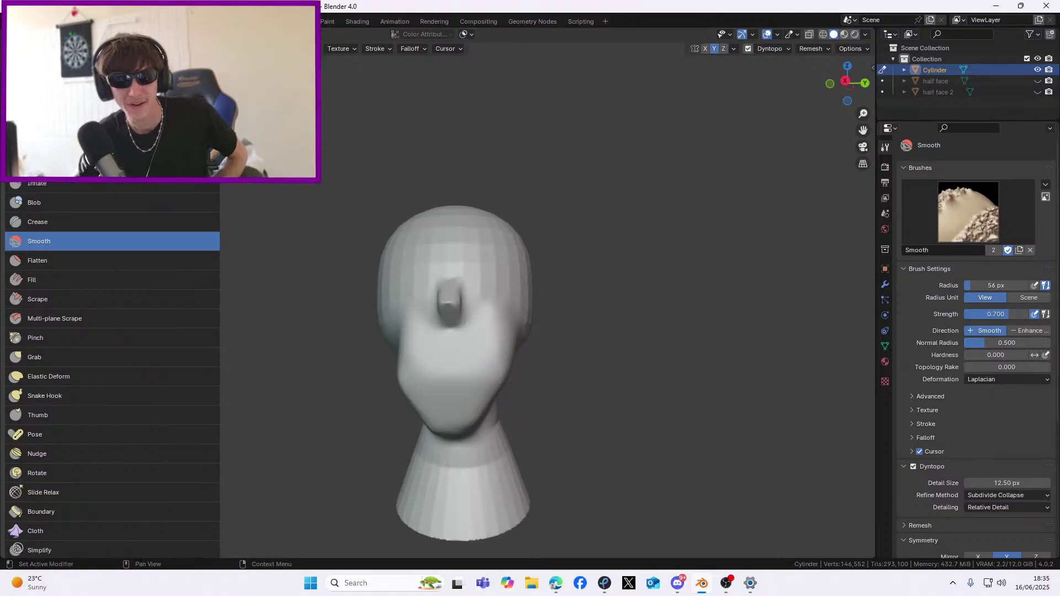
Check the head's side profile and read the latest messages in the live chat window
{"action": "left_click_drag", "start_coordinate": [469, 1], "coordinate": [456, 92]}
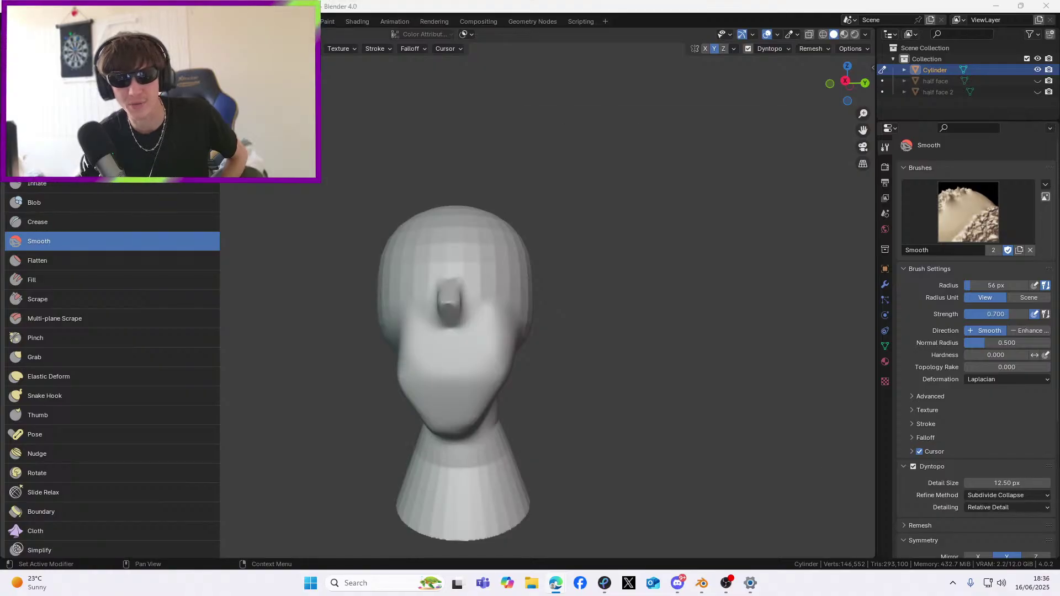
{"action": "middle_click_drag", "start_coordinate": [817, 160], "coordinate": [741, 157]}
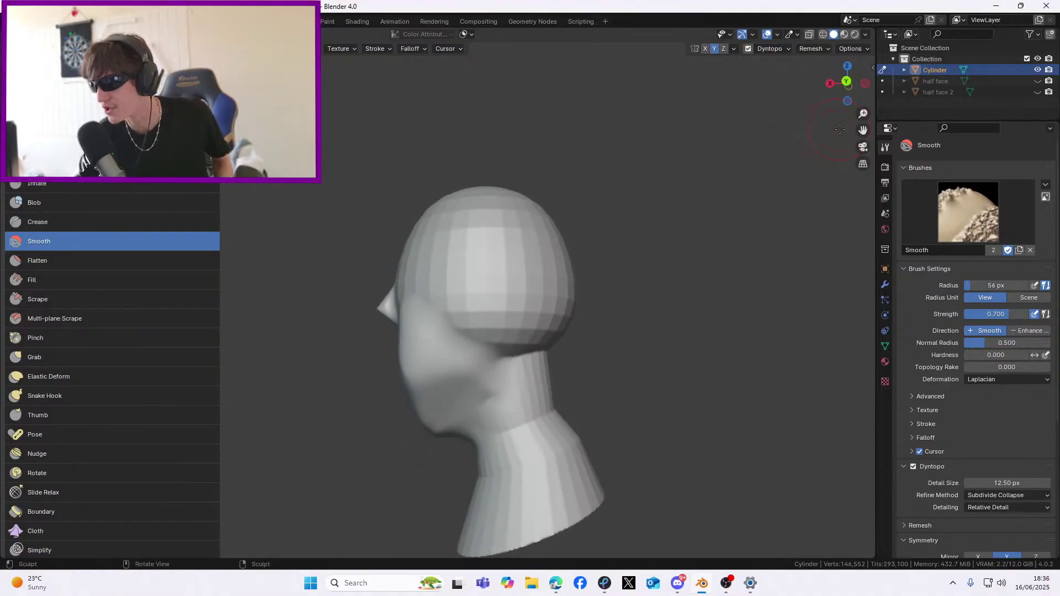
{"action": "mouse_move", "coordinate": [863, 130]}
{"action": "left_mouse_down"}
{"action": "mouse_move", "coordinate": [855, 70]}
{"action": "mouse_move", "coordinate": [849, 118]}
{"action": "left_mouse_up"}
{"action": "left_click_drag", "start_coordinate": [883, 1], "coordinate": [383, 58]}
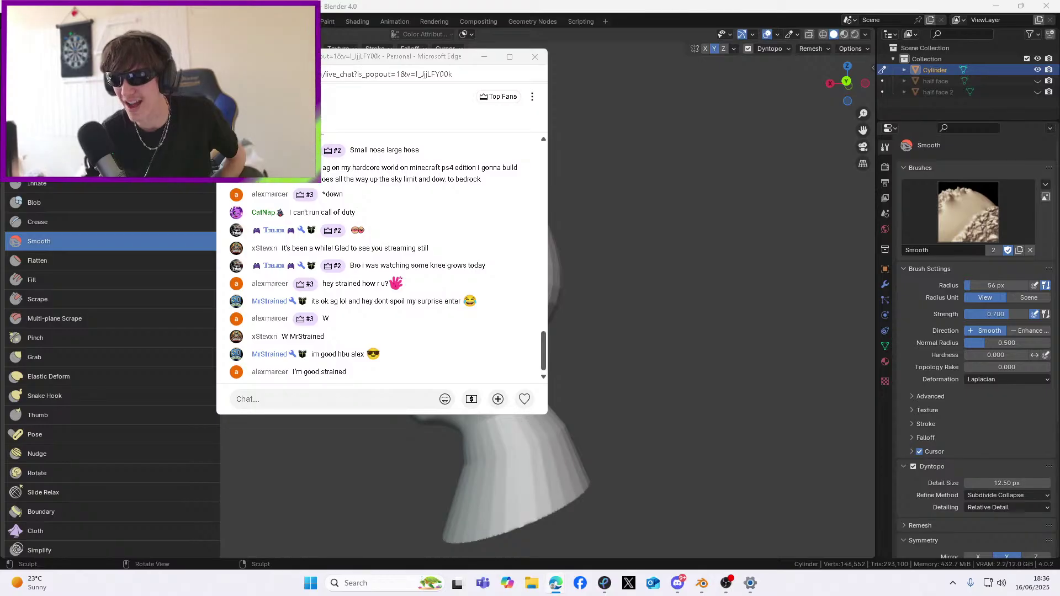
{"action": "key", "text": "alt+Tab"}
Switch to the Clay Strips brush and set its strength to 0.500
{"action": "mouse_move", "coordinate": [283, 215]}
{"action": "middle_mouse_down"}
{"action": "mouse_move", "coordinate": [381, 217]}
{"action": "mouse_move", "coordinate": [416, 243]}
{"action": "middle_mouse_up"}
{"action": "scroll", "coordinate": [553, 229], "scroll_direction": "up", "scroll_amount": 8}
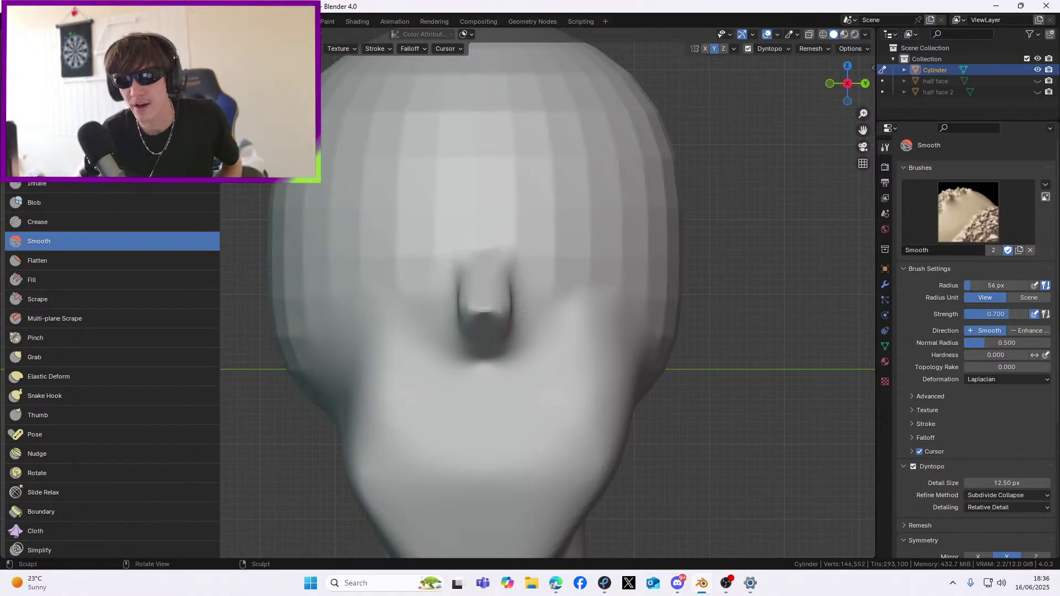
{"action": "key", "text": "c"}
{"action": "middle_click_drag", "start_coordinate": [631, 279], "coordinate": [540, 255]}
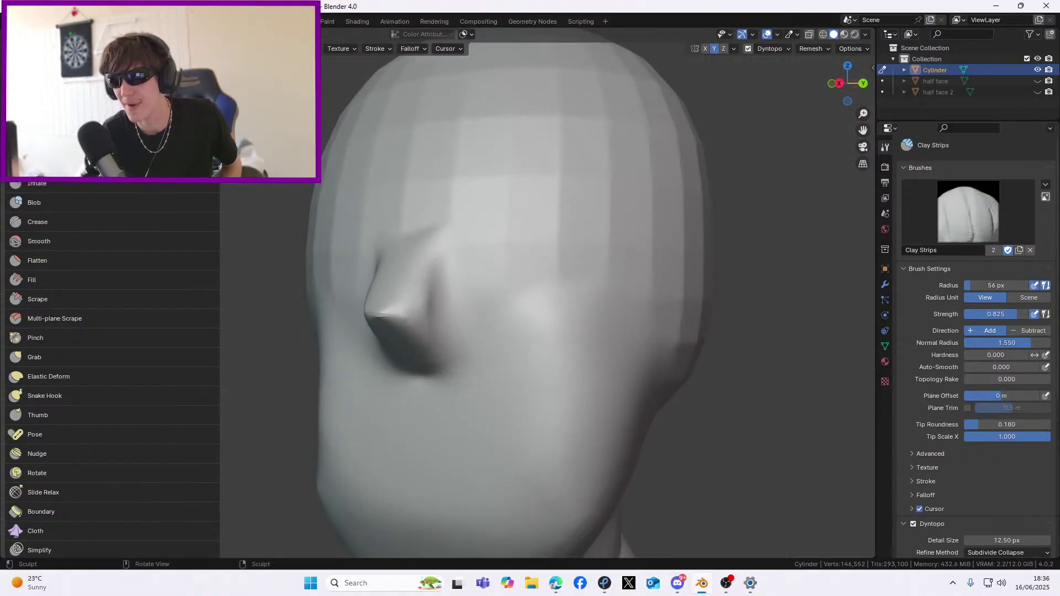
{"action": "type", "text": "10"}
{"action": "key", "text": "Return"}
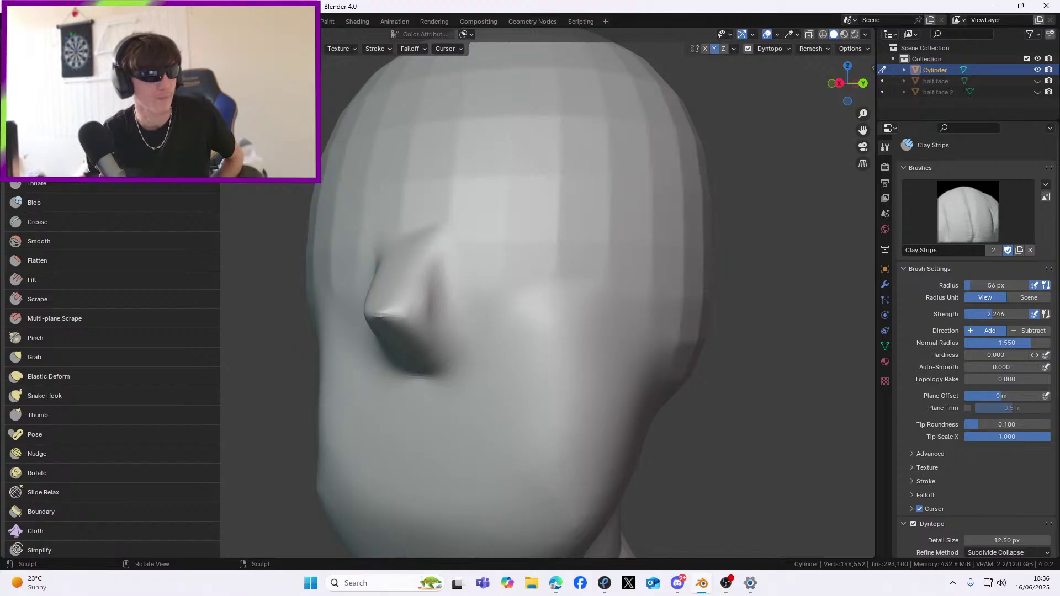
{"action": "type", "text": "1"}
{"action": "key", "text": "Return"}
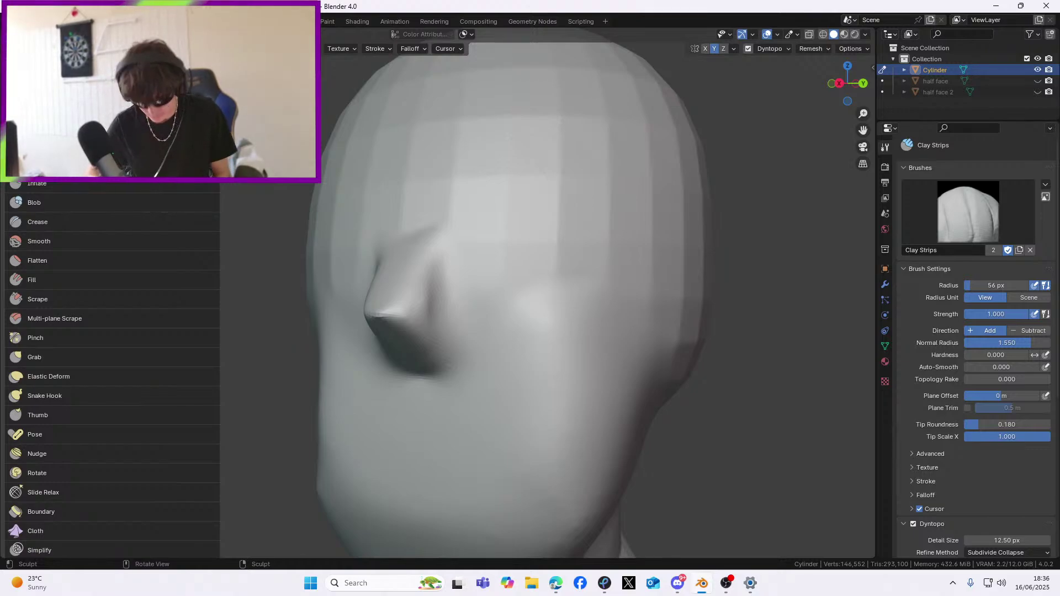
{"action": "key", "text": "ctrl+z"}
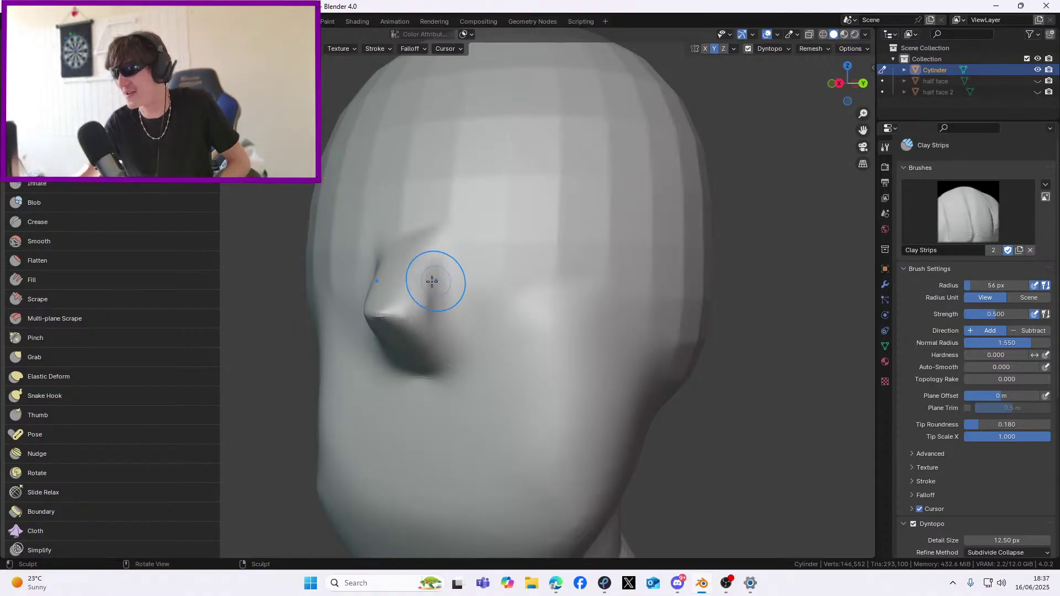
Try to carve round eye sockets on both sides of the nose with Clay Strips, and undo the strokes
{"action": "mouse_move", "coordinate": [432, 257]}
{"action": "middle_mouse_down"}
{"action": "mouse_move", "coordinate": [390, 281]}
{"action": "mouse_move", "coordinate": [372, 274]}
{"action": "mouse_move", "coordinate": [436, 303]}
{"action": "mouse_move", "coordinate": [379, 308]}
{"action": "mouse_move", "coordinate": [523, 395]}
{"action": "mouse_move", "coordinate": [542, 326]}
{"action": "middle_mouse_up"}
{"action": "middle_click_drag", "start_coordinate": [616, 351], "coordinate": [573, 322]}
{"action": "scroll", "coordinate": [618, 356], "scroll_direction": "up", "scroll_amount": 1}
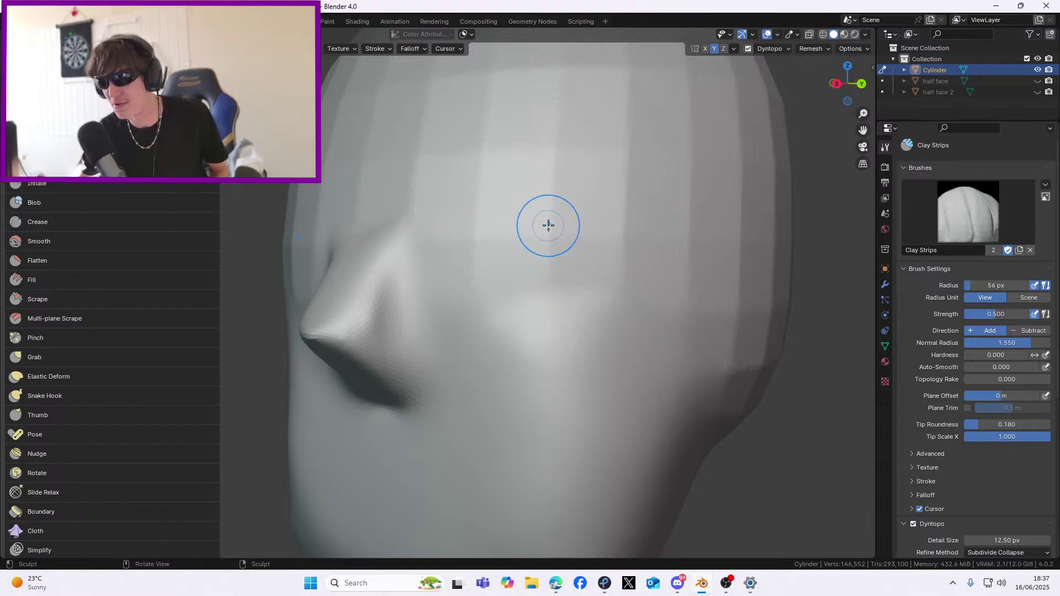
{"action": "mouse_move", "coordinate": [601, 209]}
{"action": "middle_mouse_down"}
{"action": "mouse_move", "coordinate": [588, 210]}
{"action": "mouse_move", "coordinate": [625, 208]}
{"action": "middle_mouse_up"}
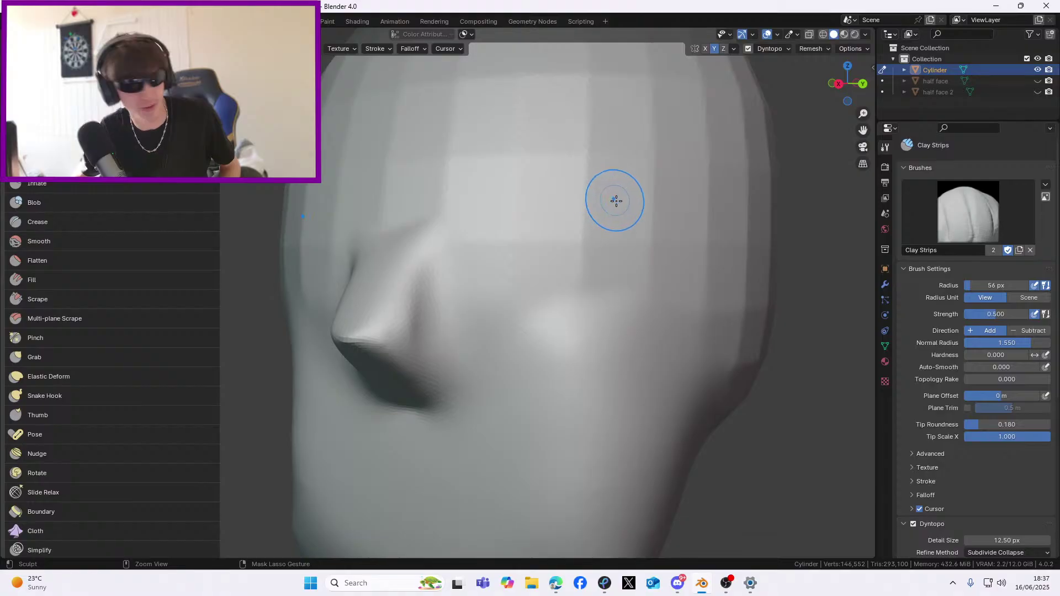
{"action": "mouse_move", "coordinate": [622, 206]}
{"action": "left_mouse_down"}
{"action": "mouse_move", "coordinate": [632, 220]}
{"action": "mouse_move", "coordinate": [572, 201]}
{"action": "mouse_move", "coordinate": [518, 224]}
{"action": "mouse_move", "coordinate": [503, 287]}
{"action": "mouse_move", "coordinate": [572, 289]}
{"action": "mouse_move", "coordinate": [608, 246]}
{"action": "mouse_move", "coordinate": [646, 234]}
{"action": "mouse_move", "coordinate": [524, 259]}
{"action": "mouse_move", "coordinate": [618, 293]}
{"action": "mouse_move", "coordinate": [607, 231]}
{"action": "mouse_move", "coordinate": [549, 276]}
{"action": "mouse_move", "coordinate": [552, 265]}
{"action": "left_mouse_up"}
{"action": "scroll", "coordinate": [552, 265], "scroll_direction": "down", "scroll_amount": 6}
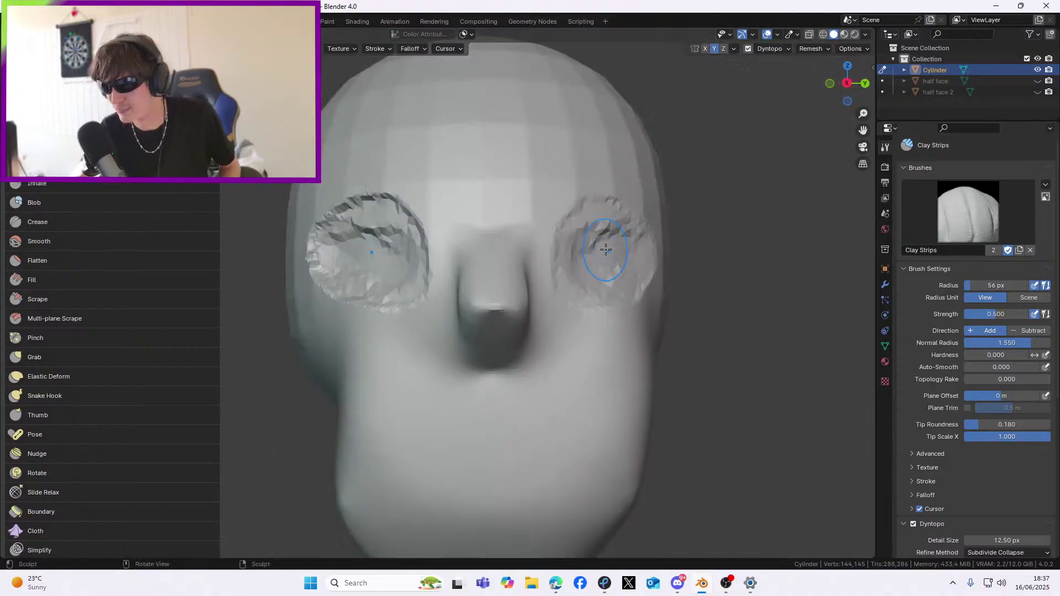
{"action": "key", "text": "ctrl+z"}
Try another Clay Strips stroke for the eye sockets, close beside the nose bridge
{"action": "mouse_move", "coordinate": [591, 250]}
{"action": "middle_mouse_down"}
{"action": "mouse_move", "coordinate": [551, 264]}
{"action": "mouse_move", "coordinate": [571, 265]}
{"action": "mouse_move", "coordinate": [561, 262]}
{"action": "middle_mouse_up"}
{"action": "scroll", "coordinate": [551, 264], "scroll_direction": "up", "scroll_amount": 2}
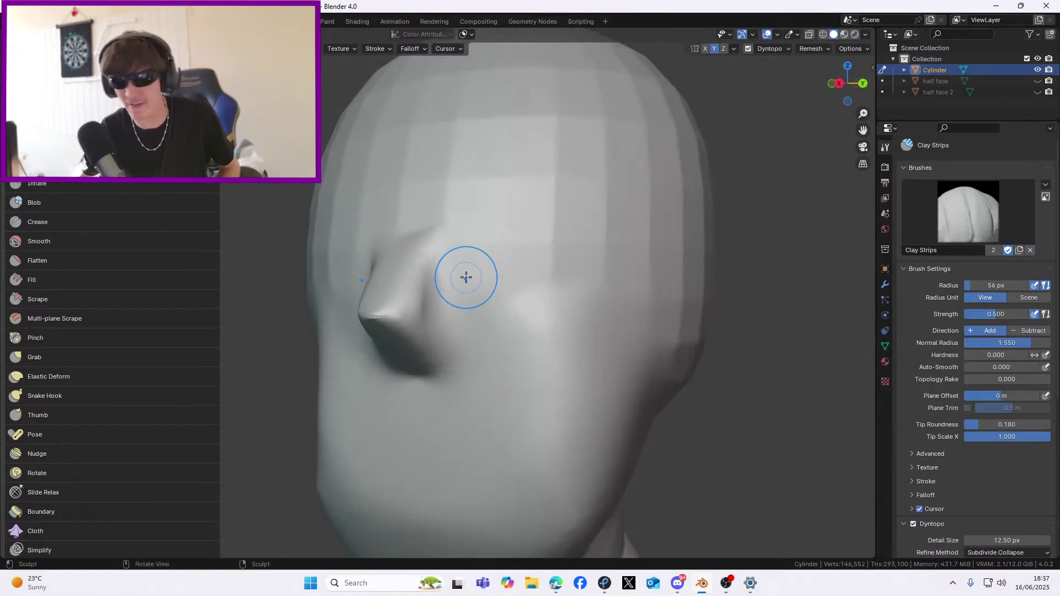
{"action": "scroll", "coordinate": [484, 281], "scroll_direction": "up", "scroll_amount": 2}
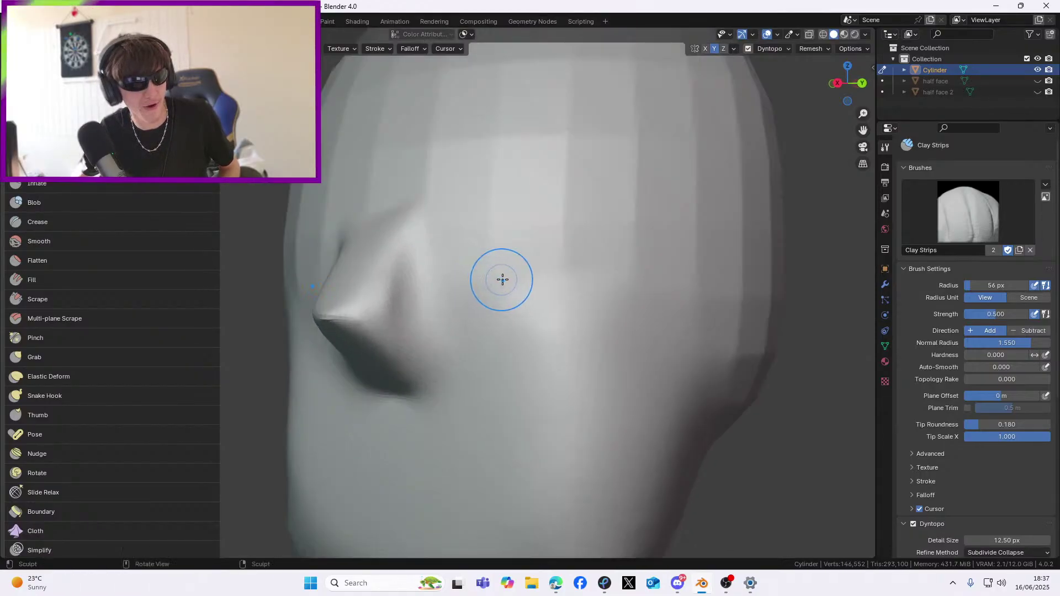
{"action": "mouse_move", "coordinate": [539, 279]}
{"action": "left_mouse_down"}
{"action": "mouse_move", "coordinate": [485, 287]}
{"action": "mouse_move", "coordinate": [478, 239]}
{"action": "mouse_move", "coordinate": [522, 213]}
{"action": "mouse_move", "coordinate": [594, 220]}
{"action": "mouse_move", "coordinate": [495, 269]}
{"action": "mouse_move", "coordinate": [568, 246]}
{"action": "mouse_move", "coordinate": [507, 233]}
{"action": "mouse_move", "coordinate": [544, 239]}
{"action": "mouse_move", "coordinate": [488, 267]}
{"action": "left_mouse_up"}
{"action": "mouse_move", "coordinate": [487, 267]}
{"action": "middle_mouse_down"}
{"action": "mouse_move", "coordinate": [572, 251]}
{"action": "mouse_move", "coordinate": [545, 251]}
{"action": "mouse_move", "coordinate": [530, 274]}
{"action": "mouse_move", "coordinate": [504, 267]}
{"action": "middle_mouse_up"}
{"action": "scroll", "coordinate": [507, 275], "scroll_direction": "up", "scroll_amount": 3}
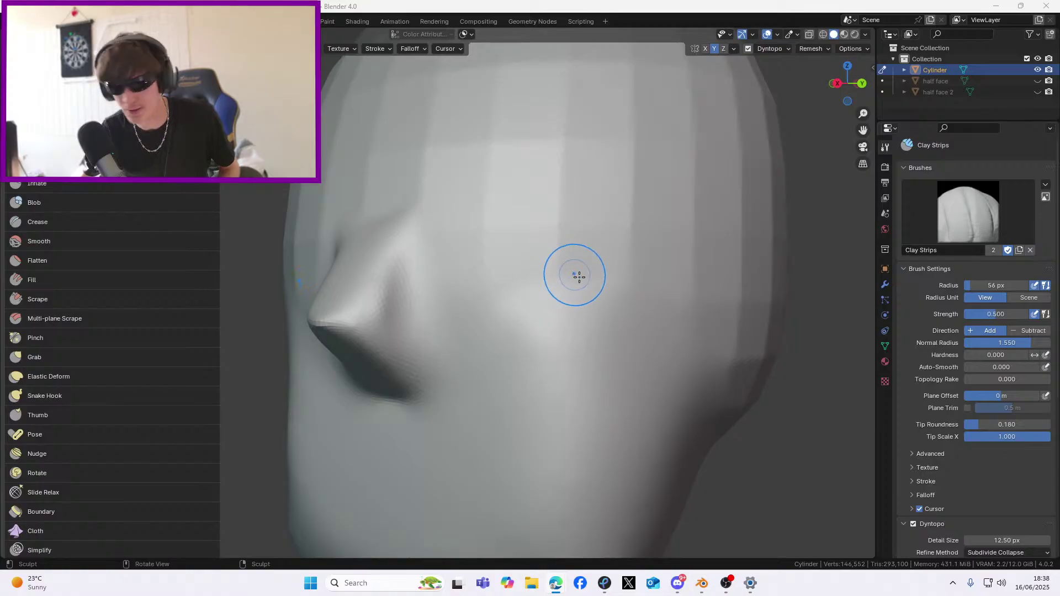
Try to carve the eye sockets from the outer brow inward toward the nose, and undo the strokes
{"action": "middle_click_drag", "start_coordinate": [589, 276], "coordinate": [615, 274]}
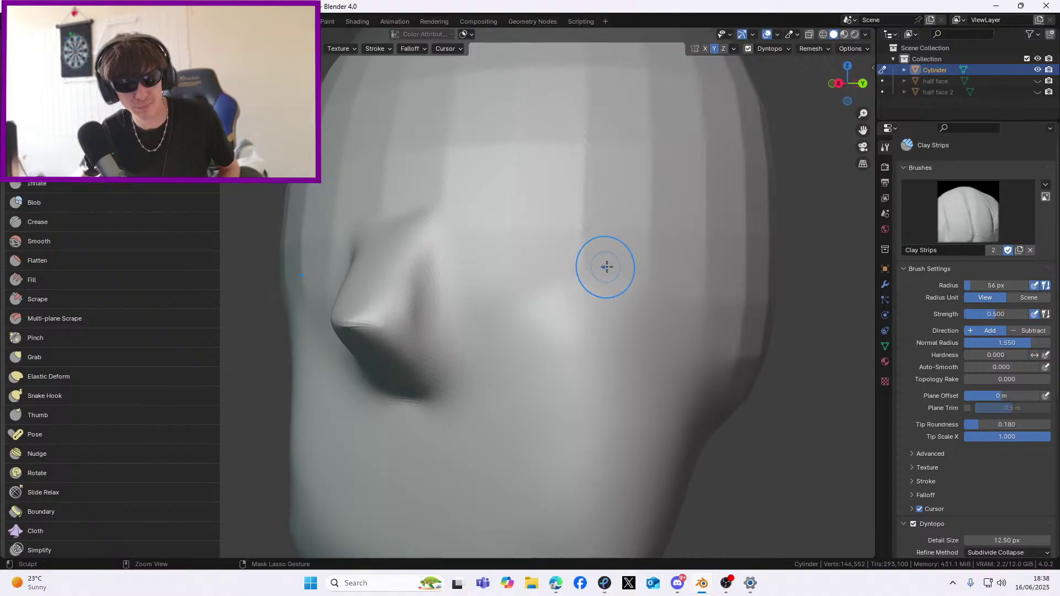
{"action": "mouse_move", "coordinate": [611, 264]}
{"action": "left_mouse_down"}
{"action": "mouse_move", "coordinate": [509, 300]}
{"action": "mouse_move", "coordinate": [497, 245]}
{"action": "mouse_move", "coordinate": [579, 201]}
{"action": "mouse_move", "coordinate": [643, 243]}
{"action": "mouse_move", "coordinate": [495, 268]}
{"action": "left_mouse_up"}
{"action": "scroll", "coordinate": [495, 269], "scroll_direction": "down", "scroll_amount": 5}
{"action": "mouse_move", "coordinate": [540, 270]}
{"action": "middle_mouse_down"}
{"action": "mouse_move", "coordinate": [579, 293]}
{"action": "mouse_move", "coordinate": [555, 288]}
{"action": "middle_mouse_up"}
{"action": "mouse_move", "coordinate": [505, 218]}
{"action": "left_mouse_down"}
{"action": "mouse_move", "coordinate": [528, 232]}
{"action": "mouse_move", "coordinate": [612, 218]}
{"action": "mouse_move", "coordinate": [665, 265]}
{"action": "mouse_move", "coordinate": [558, 277]}
{"action": "mouse_move", "coordinate": [567, 246]}
{"action": "mouse_move", "coordinate": [610, 273]}
{"action": "mouse_move", "coordinate": [568, 248]}
{"action": "mouse_move", "coordinate": [541, 272]}
{"action": "mouse_move", "coordinate": [614, 243]}
{"action": "mouse_move", "coordinate": [572, 284]}
{"action": "mouse_move", "coordinate": [635, 265]}
{"action": "mouse_move", "coordinate": [553, 284]}
{"action": "left_mouse_up"}
{"action": "mouse_move", "coordinate": [554, 284]}
{"action": "middle_mouse_down"}
{"action": "mouse_move", "coordinate": [586, 300]}
{"action": "mouse_move", "coordinate": [568, 302]}
{"action": "middle_mouse_up"}
{"action": "key", "text": "ctrl+z"}
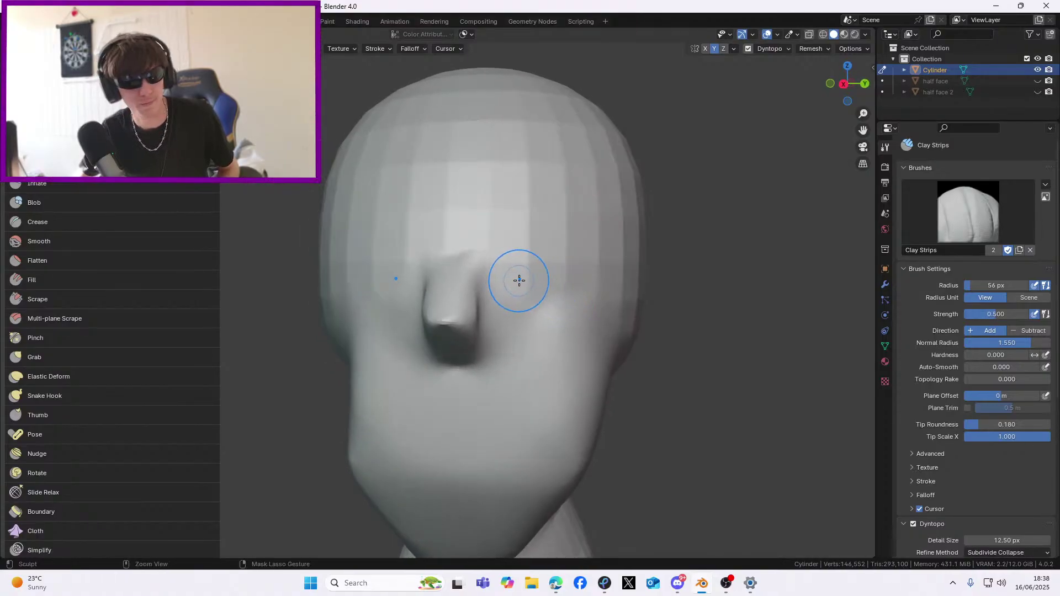
Try carving the eye area just beside the nose from a nearly frontal view, and undo it
{"action": "mouse_move", "coordinate": [544, 264]}
{"action": "left_mouse_down"}
{"action": "mouse_move", "coordinate": [575, 253]}
{"action": "mouse_move", "coordinate": [570, 286]}
{"action": "mouse_move", "coordinate": [540, 289]}
{"action": "mouse_move", "coordinate": [579, 276]}
{"action": "left_mouse_up"}
{"action": "mouse_move", "coordinate": [579, 277]}
{"action": "middle_mouse_down"}
{"action": "mouse_move", "coordinate": [579, 307]}
{"action": "mouse_move", "coordinate": [530, 307]}
{"action": "middle_mouse_up"}
{"action": "key", "text": "ctrl+z"}
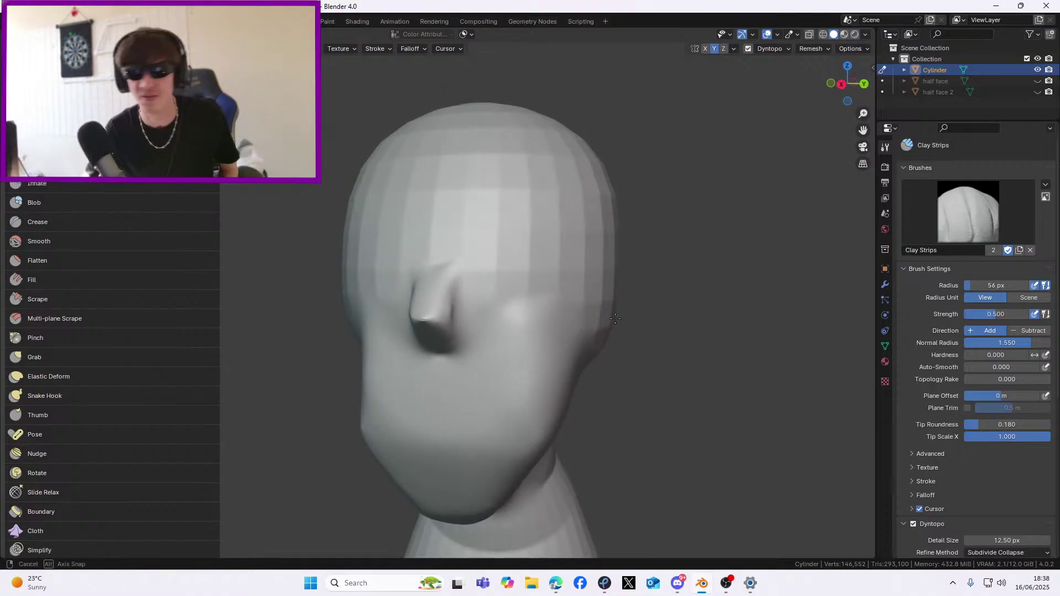
{"action": "scroll", "coordinate": [532, 308], "scroll_direction": "up", "scroll_amount": 2}
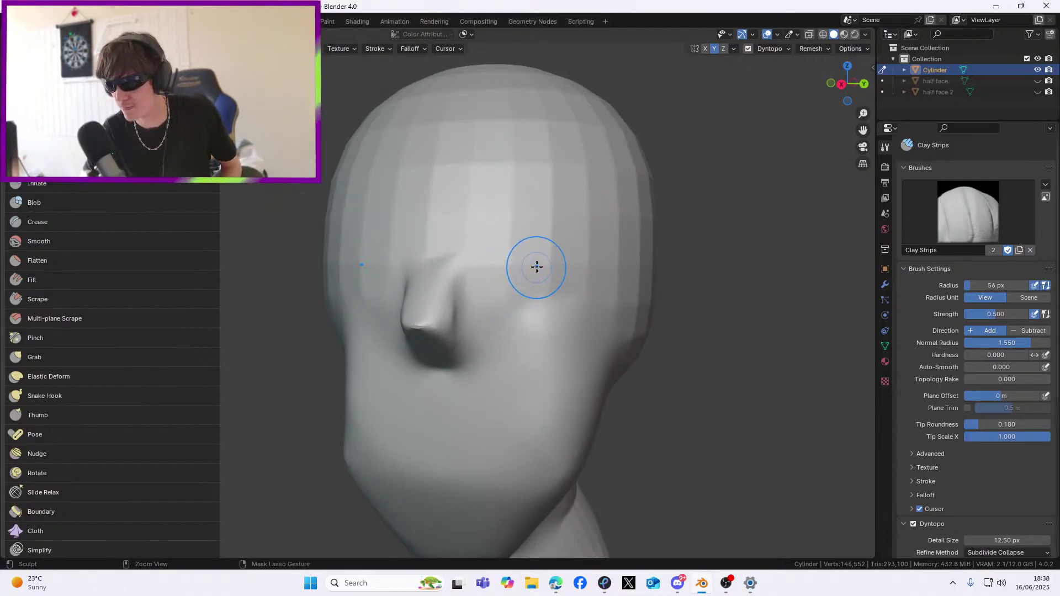
Carve wide oval eye sockets on both sides of the nose bridge with symmetric Clay Strips strokes
{"action": "left_click_drag", "start_coordinate": [532, 260], "coordinate": [509, 274]}
{"action": "middle_click_drag", "start_coordinate": [513, 275], "coordinate": [577, 298]}
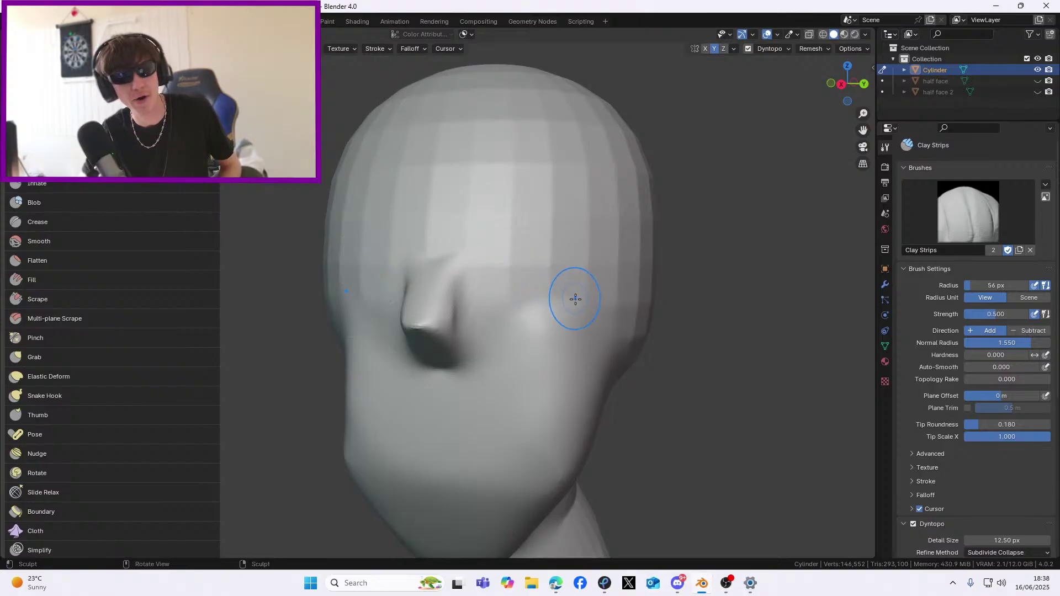
{"action": "scroll", "coordinate": [544, 296], "scroll_direction": "up", "scroll_amount": 3}
{"action": "scroll", "coordinate": [535, 293], "scroll_direction": "down", "scroll_amount": 3}
{"action": "scroll", "coordinate": [536, 302], "scroll_direction": "up", "scroll_amount": 4}
{"action": "mouse_move", "coordinate": [588, 207]}
{"action": "left_mouse_down"}
{"action": "mouse_move", "coordinate": [499, 237]}
{"action": "mouse_move", "coordinate": [478, 309]}
{"action": "mouse_move", "coordinate": [574, 329]}
{"action": "mouse_move", "coordinate": [695, 282]}
{"action": "mouse_move", "coordinate": [563, 236]}
{"action": "mouse_move", "coordinate": [635, 240]}
{"action": "mouse_move", "coordinate": [473, 303]}
{"action": "mouse_move", "coordinate": [670, 279]}
{"action": "mouse_move", "coordinate": [530, 276]}
{"action": "mouse_move", "coordinate": [574, 264]}
{"action": "left_mouse_up"}
{"action": "mouse_move", "coordinate": [574, 265]}
{"action": "middle_mouse_down"}
{"action": "mouse_move", "coordinate": [590, 293]}
{"action": "mouse_move", "coordinate": [562, 301]}
{"action": "middle_mouse_up"}
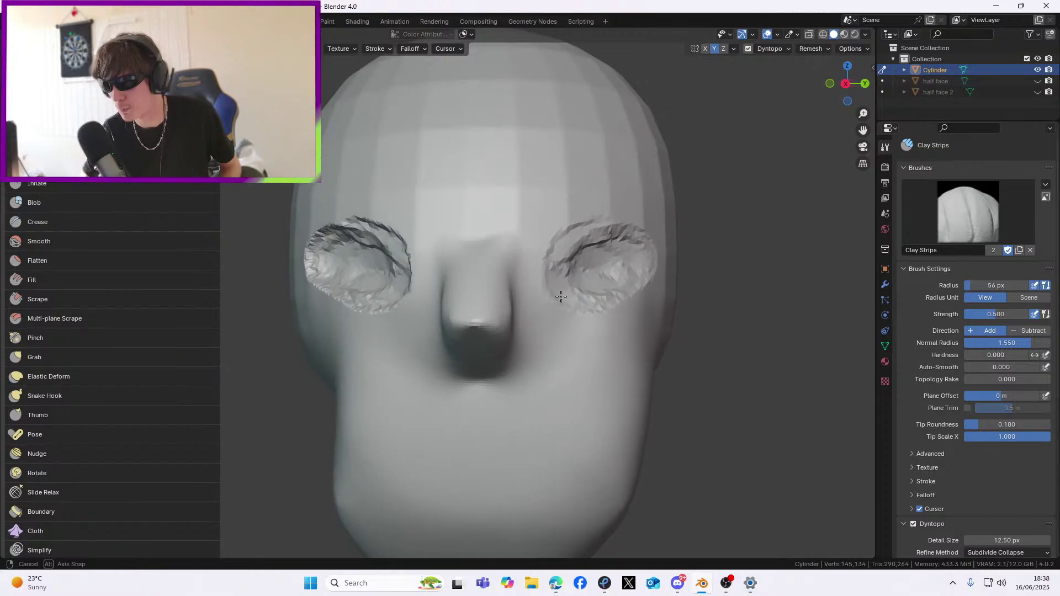
Examine the carved eye sockets and the head's proportions from the front, the side and close up
{"action": "left_click", "coordinate": [607, 524]}
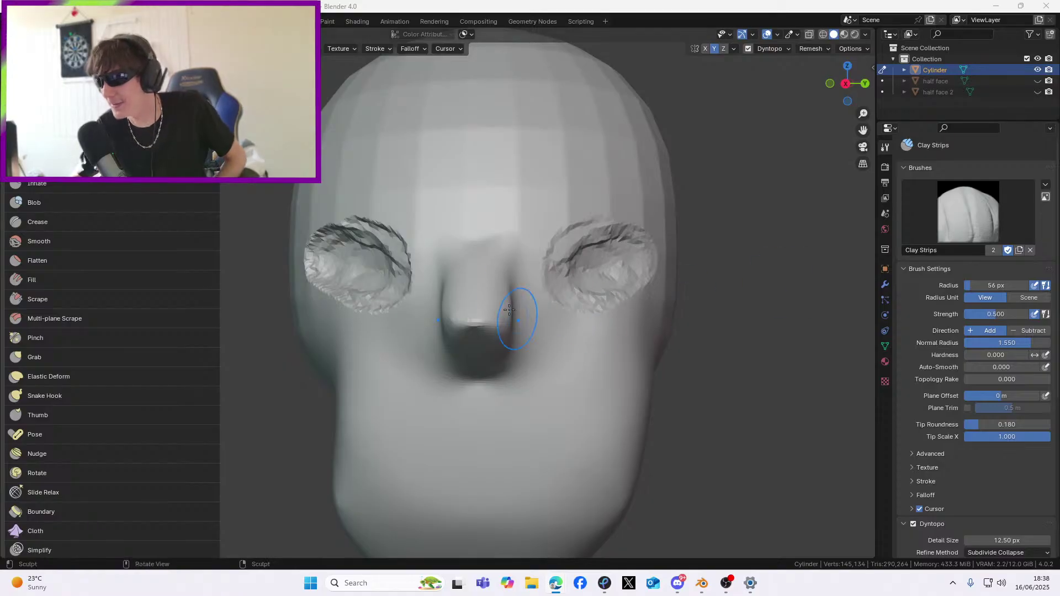
{"action": "scroll", "coordinate": [508, 265], "scroll_direction": "down", "scroll_amount": 3}
{"action": "mouse_move", "coordinate": [485, 225]}
{"action": "middle_mouse_down"}
{"action": "mouse_move", "coordinate": [447, 238]}
{"action": "mouse_move", "coordinate": [558, 237]}
{"action": "mouse_move", "coordinate": [483, 213]}
{"action": "mouse_move", "coordinate": [587, 224]}
{"action": "mouse_move", "coordinate": [459, 230]}
{"action": "mouse_move", "coordinate": [567, 237]}
{"action": "mouse_move", "coordinate": [492, 232]}
{"action": "mouse_move", "coordinate": [501, 172]}
{"action": "mouse_move", "coordinate": [505, 248]}
{"action": "mouse_move", "coordinate": [506, 213]}
{"action": "mouse_move", "coordinate": [513, 220]}
{"action": "middle_mouse_up"}
{"action": "scroll", "coordinate": [499, 239], "scroll_direction": "down", "scroll_amount": 2}
{"action": "scroll", "coordinate": [567, 236], "scroll_direction": "up", "scroll_amount": 1}
{"action": "scroll", "coordinate": [568, 237], "scroll_direction": "down", "scroll_amount": 3}
{"action": "scroll", "coordinate": [498, 231], "scroll_direction": "up", "scroll_amount": 3}
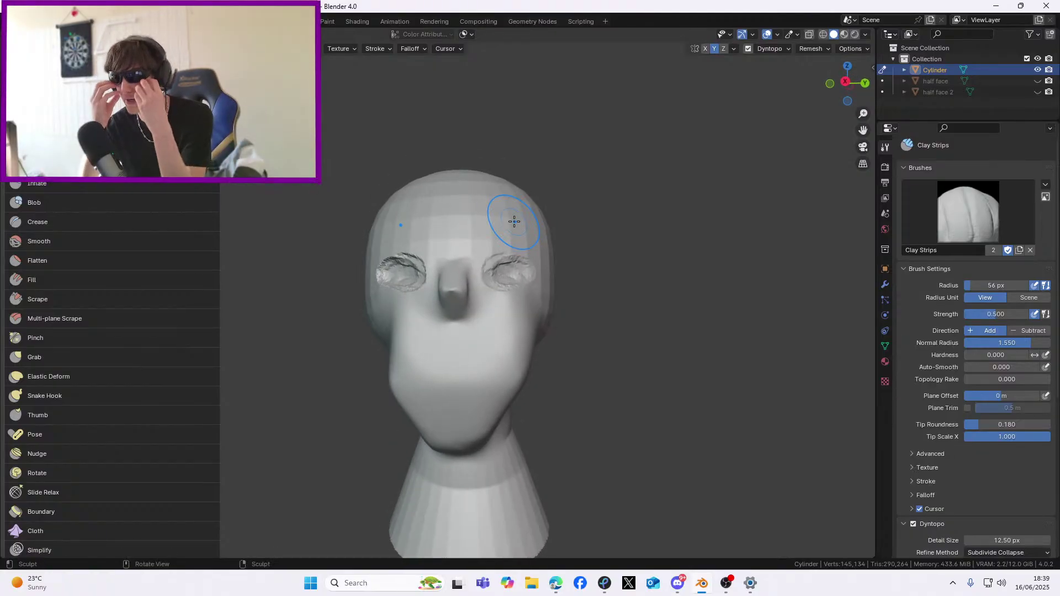
{"action": "middle_click_drag", "start_coordinate": [428, 315], "coordinate": [436, 389]}
{"action": "middle_click_drag", "start_coordinate": [414, 349], "coordinate": [442, 349]}
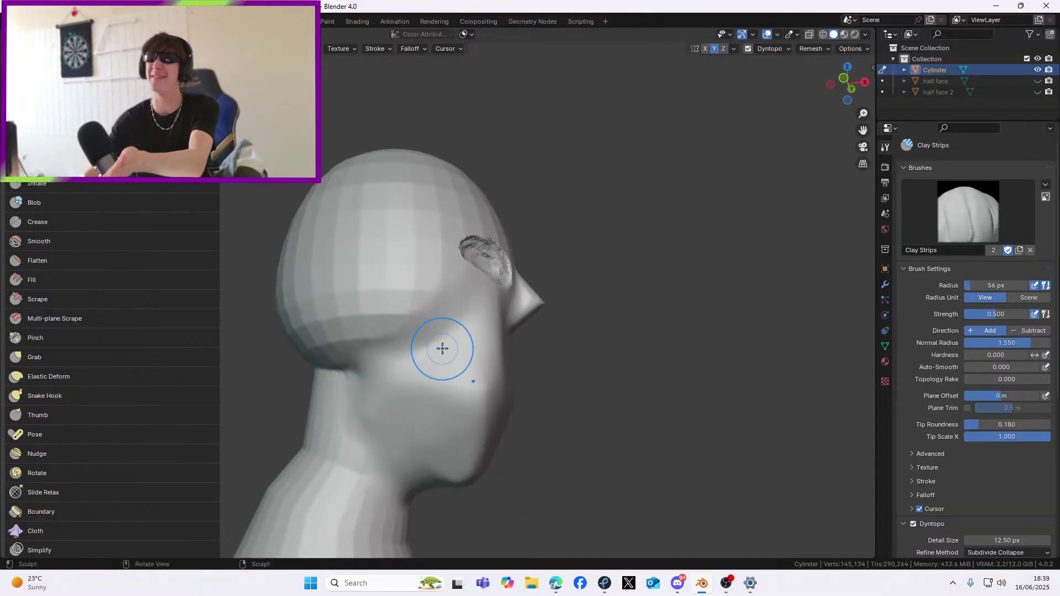
{"action": "middle_click_drag", "start_coordinate": [469, 417], "coordinate": [387, 409]}
{"action": "middle_click_drag", "start_coordinate": [395, 428], "coordinate": [369, 431]}
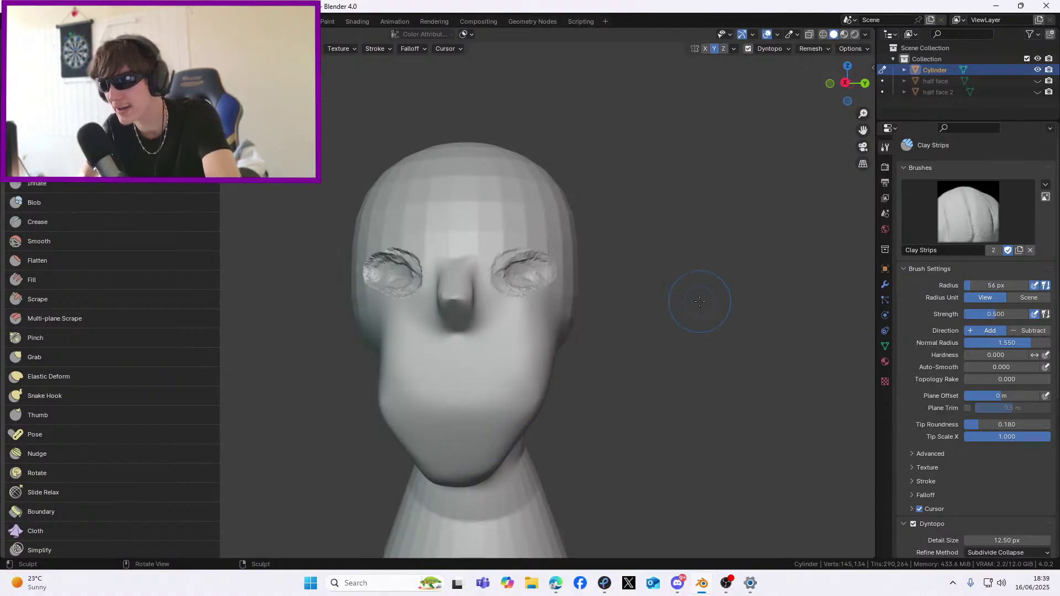
{"action": "scroll", "coordinate": [560, 241], "scroll_direction": "up", "scroll_amount": 4}
{"action": "mouse_move", "coordinate": [561, 241]}
{"action": "middle_mouse_down"}
{"action": "mouse_move", "coordinate": [518, 250]}
{"action": "mouse_move", "coordinate": [555, 258]}
{"action": "middle_mouse_up"}
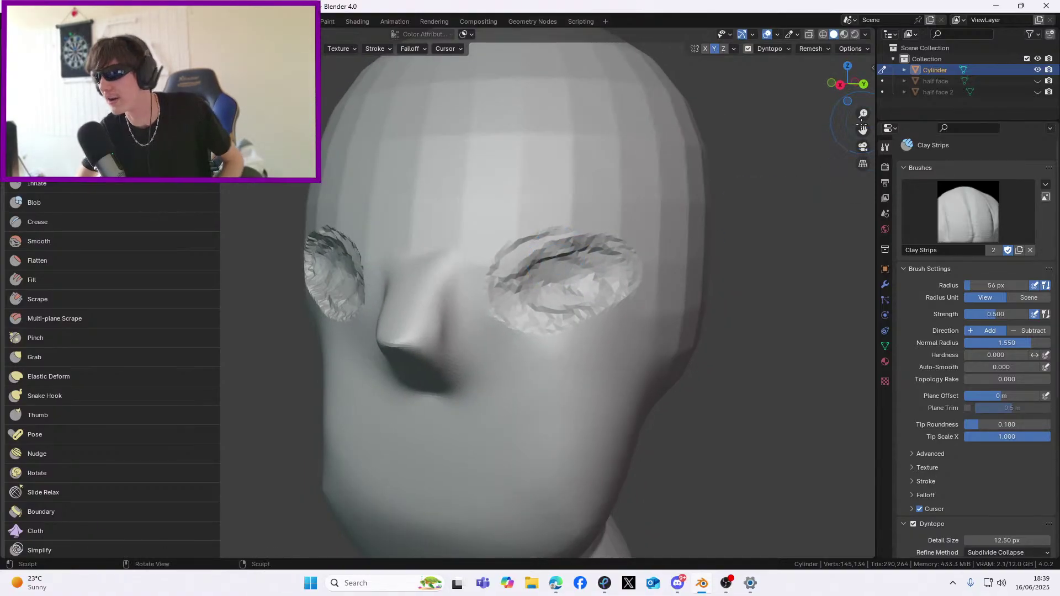
{"action": "left_click_drag", "start_coordinate": [862, 129], "coordinate": [857, 138]}
{"action": "scroll", "coordinate": [404, 334], "scroll_direction": "down", "scroll_amount": 6}
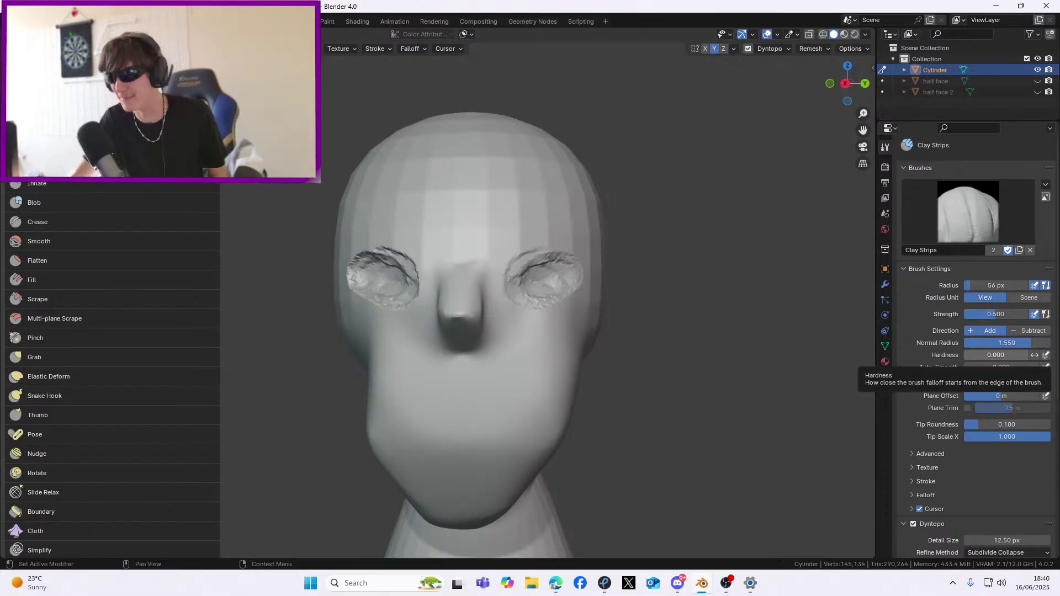
Switch to the Edge browser and view the thumbnail design gig page
{"action": "mouse_move", "coordinate": [556, 587]}
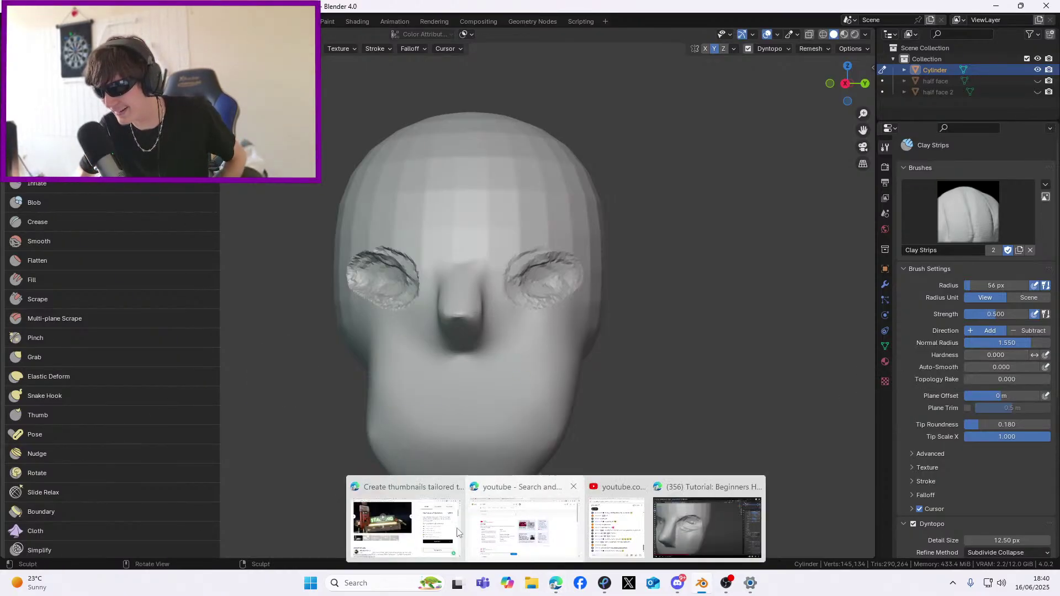
{"action": "left_click", "coordinate": [386, 517]}
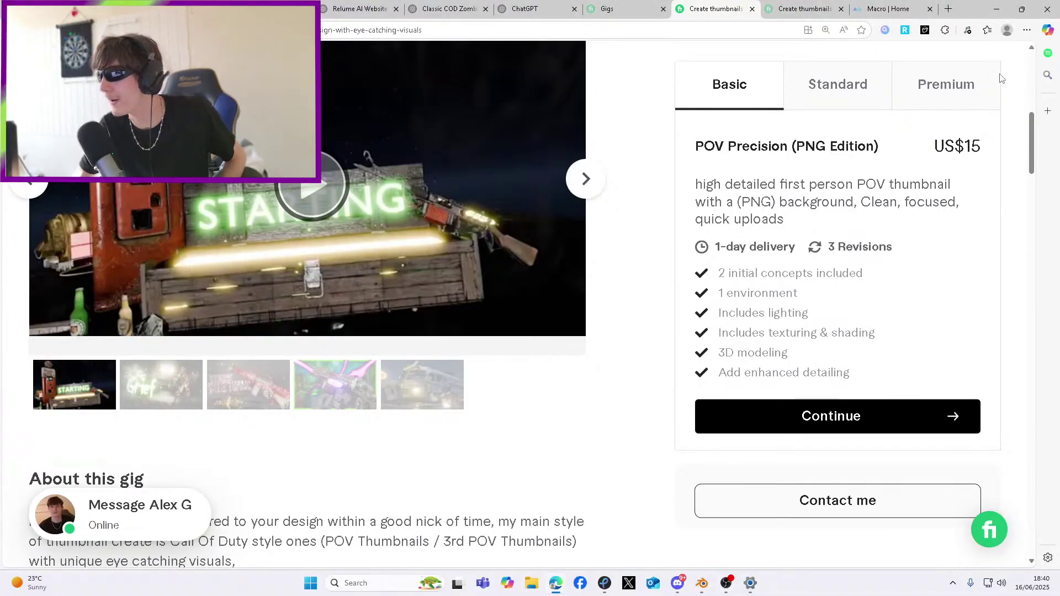
{"action": "left_click", "coordinate": [551, 590]}
{"action": "mouse_move", "coordinate": [554, 587]}
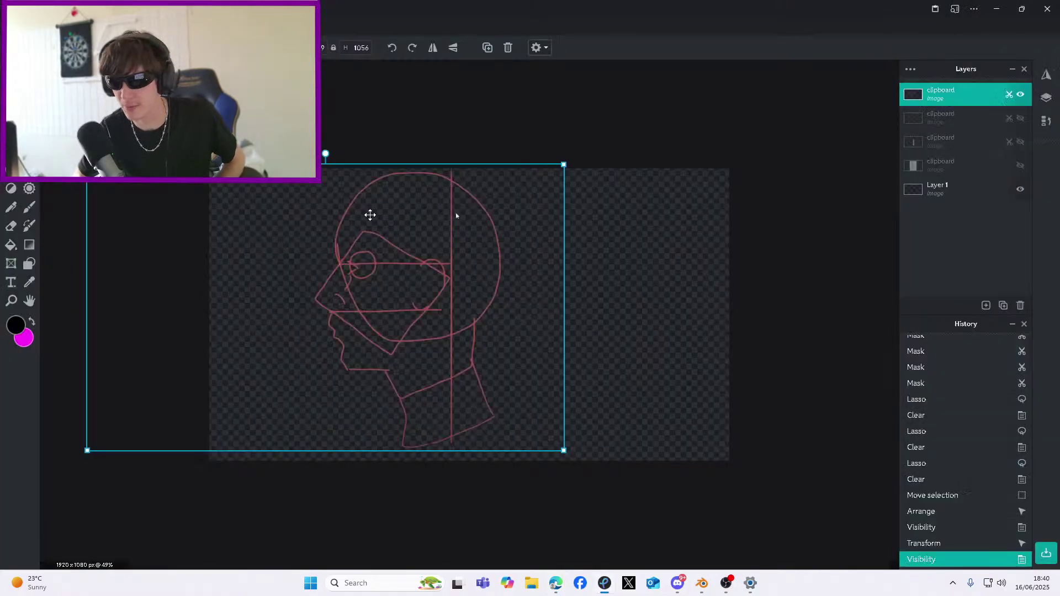
In Pixlr, paste the copied Homer Simpson picture as a new layer and scale it up to fill the canvas height
{"action": "right_click", "coordinate": [370, 215]}
{"action": "left_click", "coordinate": [426, 304]}
{"action": "left_click_drag", "start_coordinate": [532, 248], "coordinate": [616, 171]}
{"action": "left_click_drag", "start_coordinate": [587, 217], "coordinate": [522, 277]}
{"action": "left_click_drag", "start_coordinate": [547, 232], "coordinate": [609, 168]}
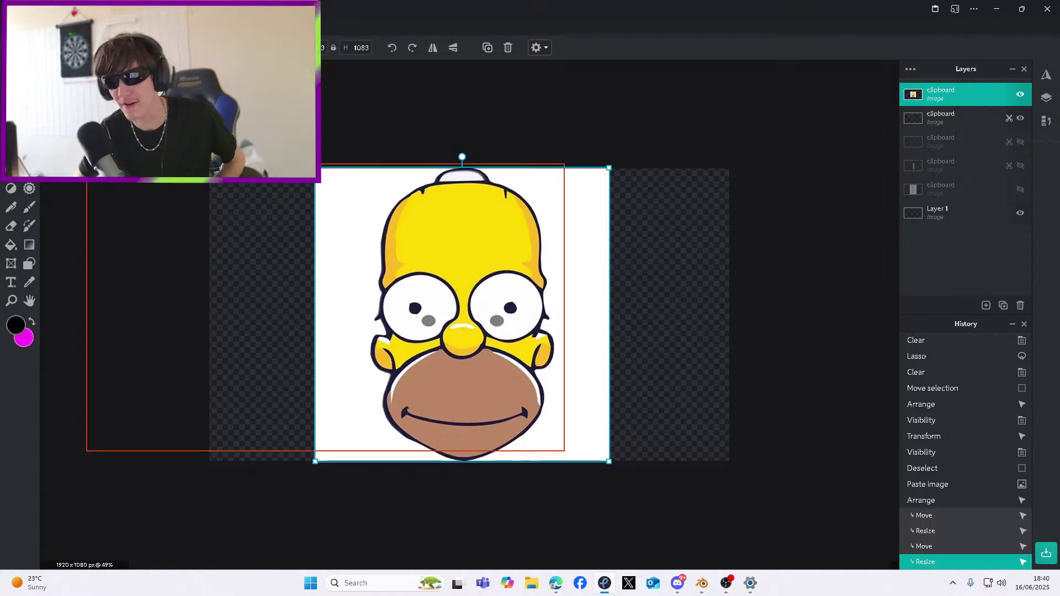
Mask out the white background on both sides of Homer's head and inside the hair loop
{"action": "key", "text": "w"}
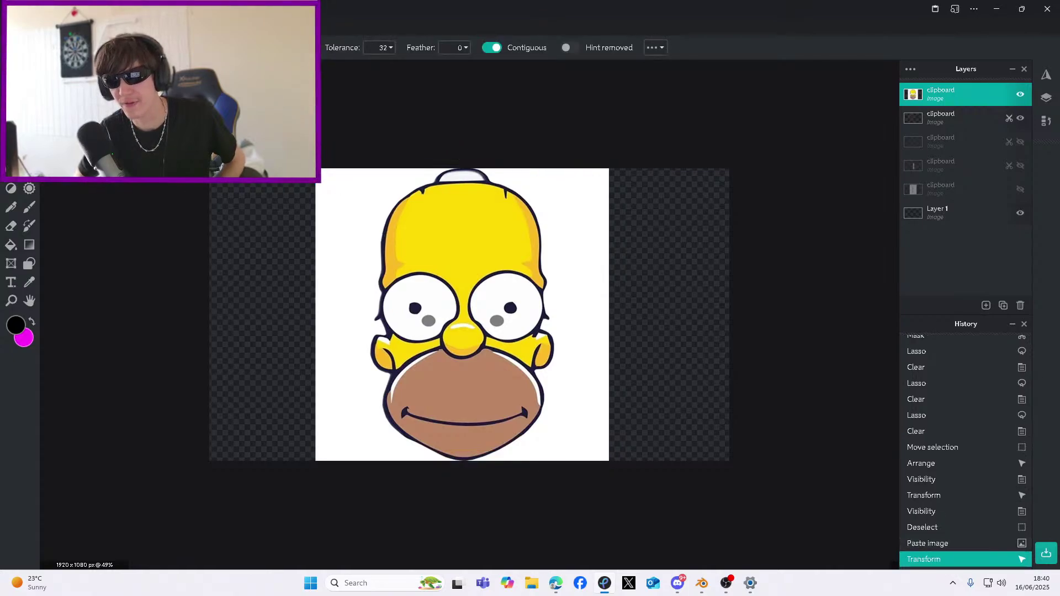
{"action": "left_click", "coordinate": [371, 219]}
{"action": "left_click", "coordinate": [595, 331]}
{"action": "left_click", "coordinate": [461, 175]}
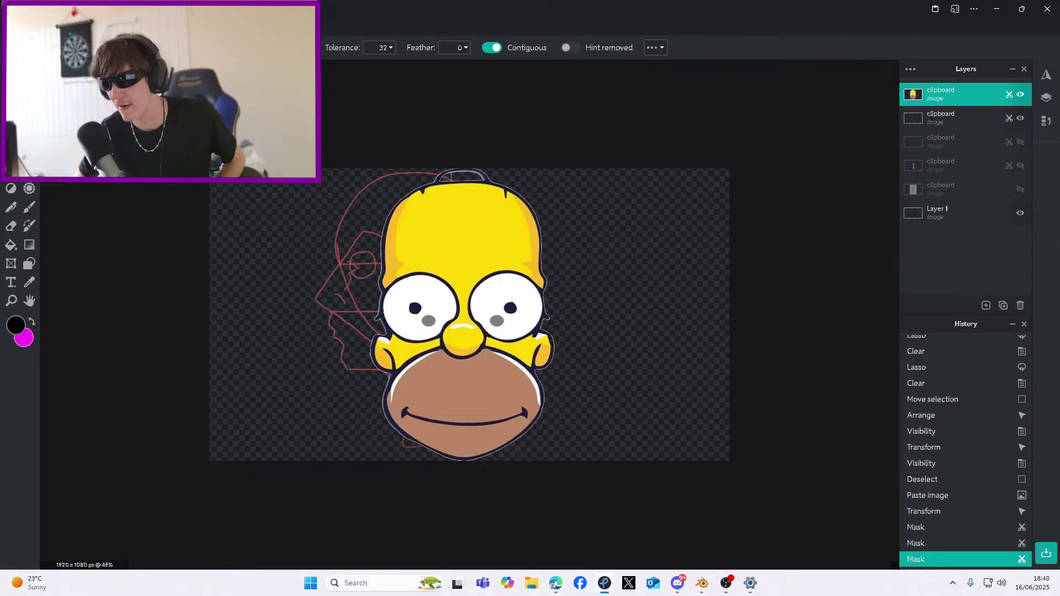
Hide the red head sketch layer and save the cutout as homer.png in the CHARACTERS PNG folder
{"action": "key", "text": "v"}
{"action": "left_click", "coordinate": [1020, 117]}
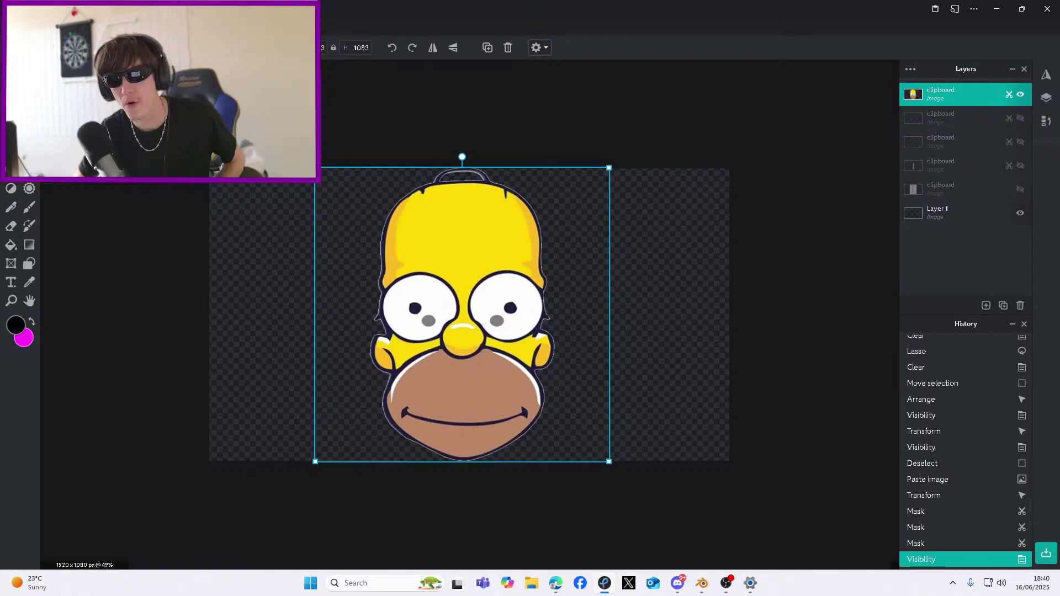
{"action": "key", "text": "ctrl+s"}
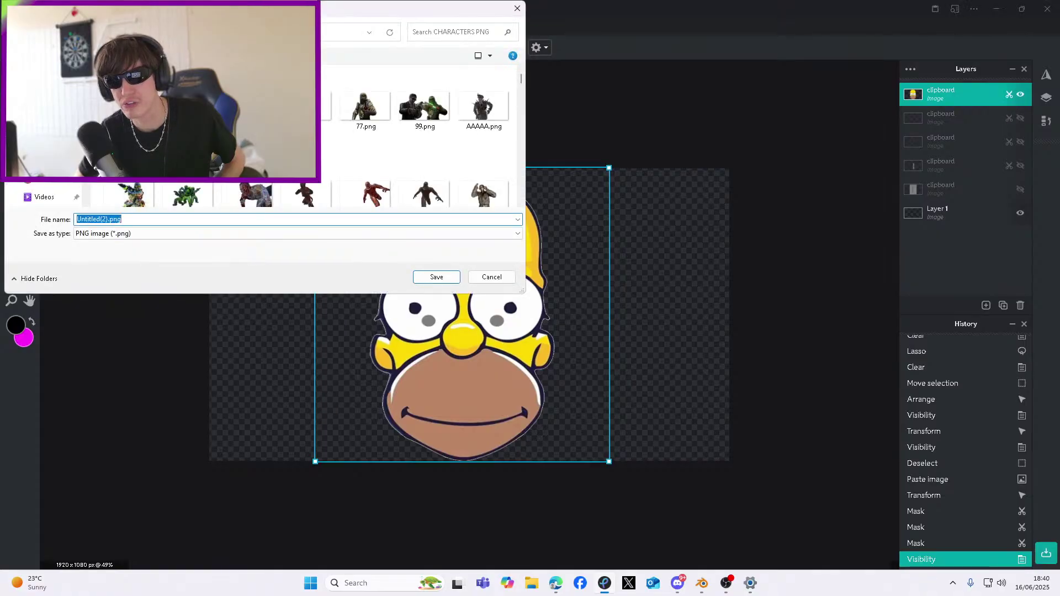
{"action": "key", "text": "BackSpace"}
{"action": "type", "text": "hd"}
{"action": "key", "text": "Return"}
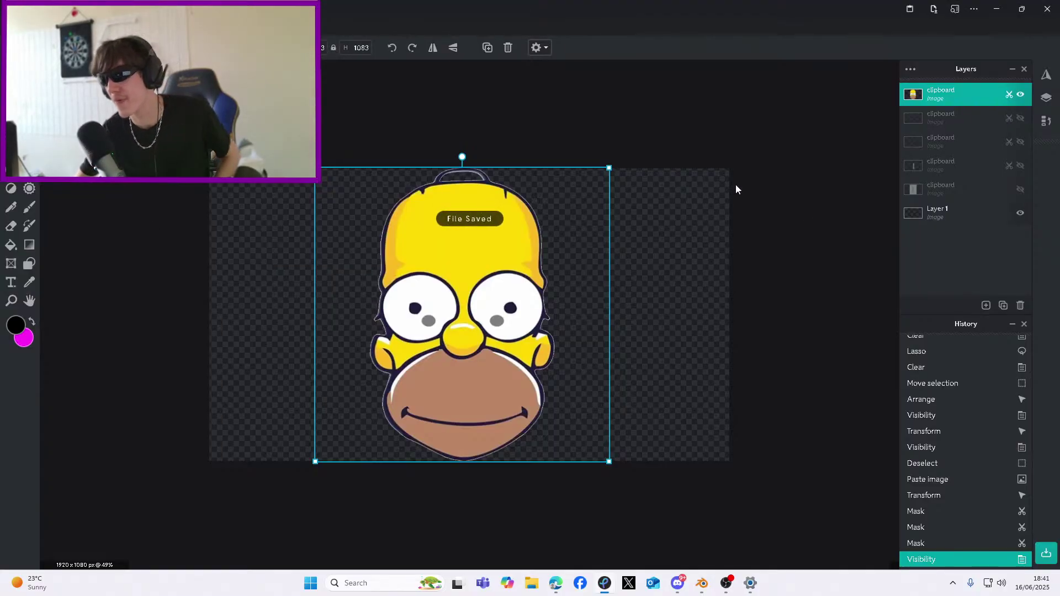
Switch back to Blender, undo the carved eye sockets and return the head to Object Mode
{"action": "key", "text": "alt+Tab"}
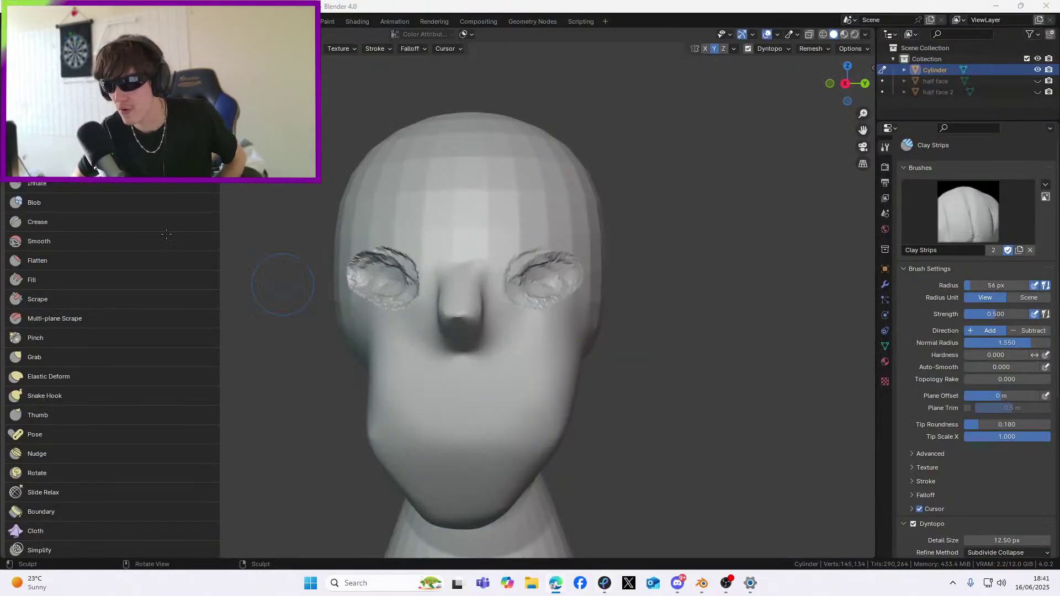
{"action": "scroll", "coordinate": [535, 301], "scroll_direction": "down", "scroll_amount": 1}
{"action": "middle_click_drag", "start_coordinate": [534, 301], "coordinate": [539, 299]}
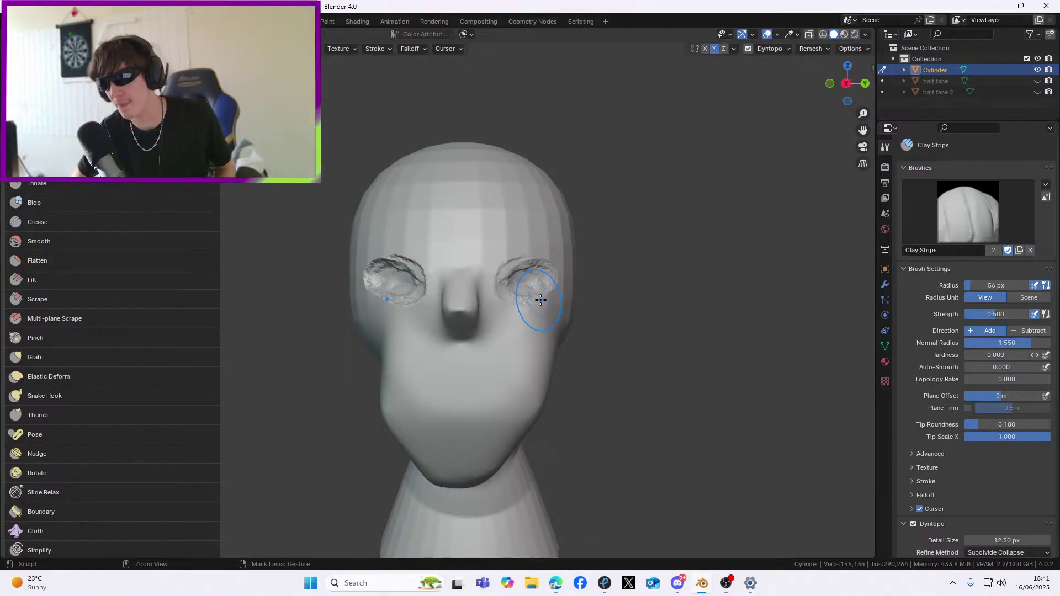
{"action": "key", "text": "ctrl+z"}
{"action": "scroll", "coordinate": [634, 315], "scroll_direction": "up", "scroll_amount": 1}
{"action": "mouse_move", "coordinate": [634, 314]}
{"action": "middle_mouse_down"}
{"action": "mouse_move", "coordinate": [601, 316]}
{"action": "mouse_move", "coordinate": [613, 316]}
{"action": "middle_mouse_up"}
{"action": "scroll", "coordinate": [602, 316], "scroll_direction": "down", "scroll_amount": 3}
{"action": "scroll", "coordinate": [602, 316], "scroll_direction": "down", "scroll_amount": 1}
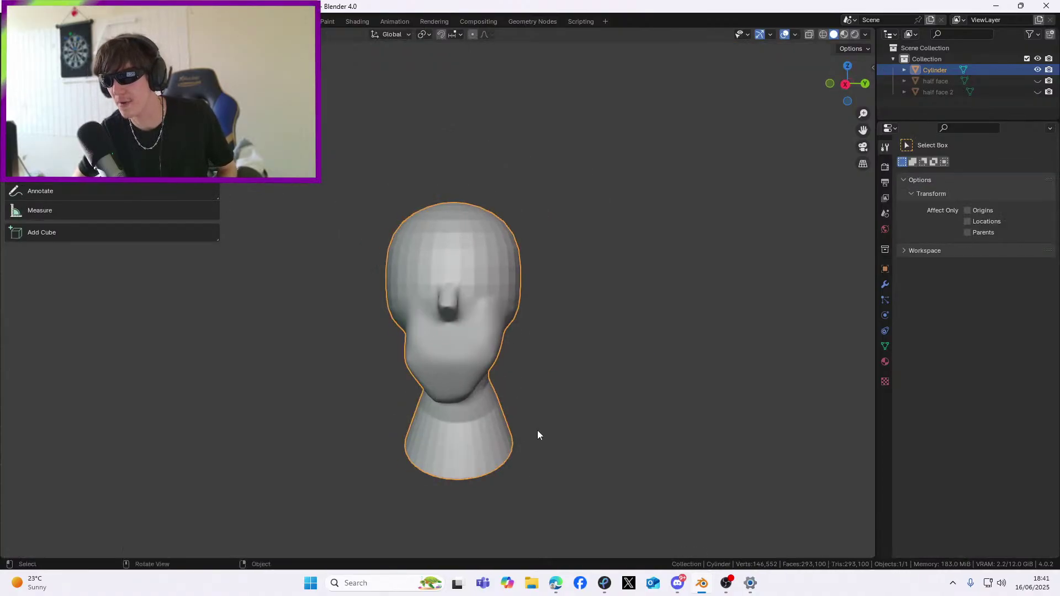
{"action": "scroll", "coordinate": [544, 427], "scroll_direction": "down", "scroll_amount": 4}
{"action": "scroll", "coordinate": [511, 386], "scroll_direction": "down", "scroll_amount": 1}
{"action": "middle_click_drag", "start_coordinate": [511, 387], "coordinate": [415, 295]}
{"action": "left_click", "coordinate": [810, 35]}
{"action": "left_click", "coordinate": [810, 36]}
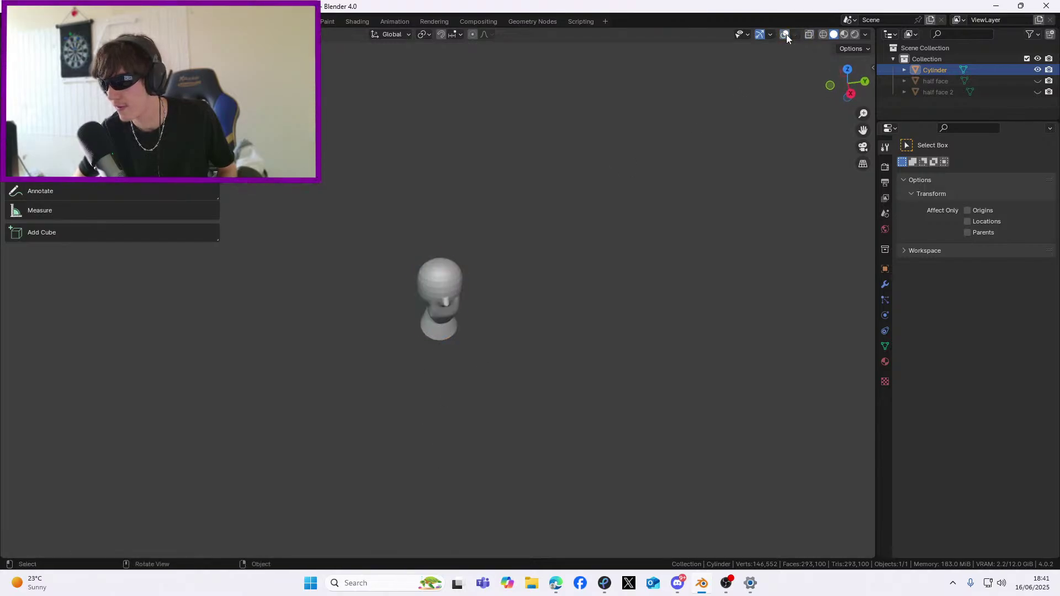
{"action": "left_click", "coordinate": [786, 35]}
{"action": "scroll", "coordinate": [504, 319], "scroll_direction": "up", "scroll_amount": 2}
{"action": "middle_click_drag", "start_coordinate": [504, 319], "coordinate": [474, 299]}
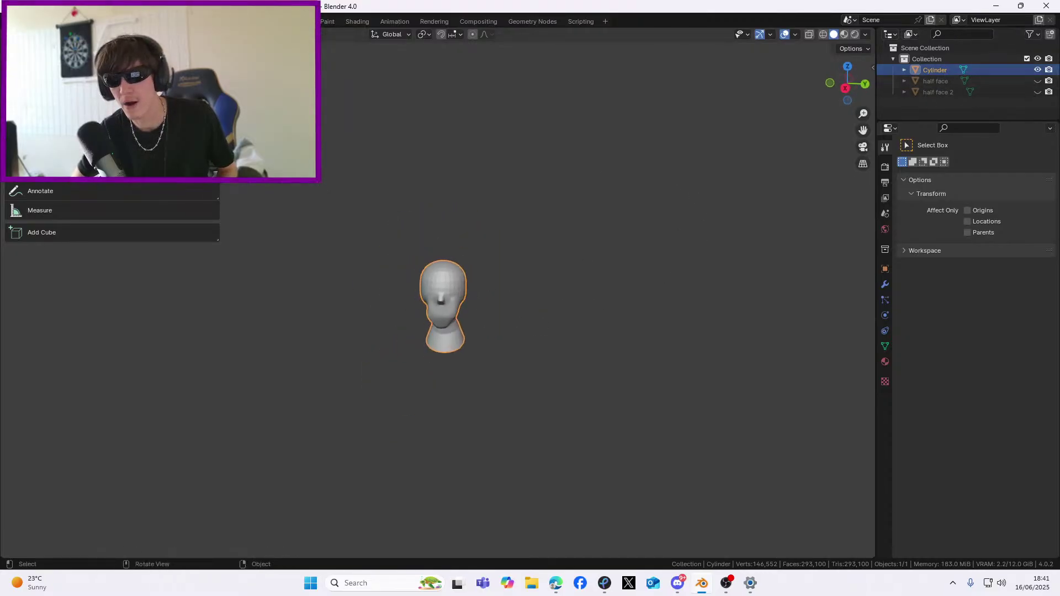
{"action": "scroll", "coordinate": [411, 244], "scroll_direction": "up", "scroll_amount": 2}
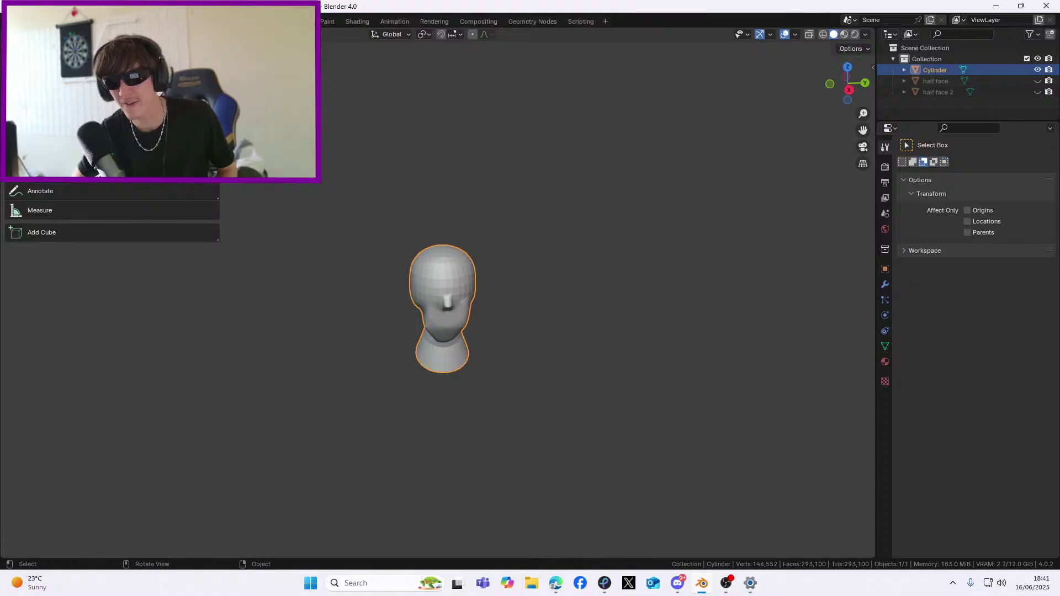
{"action": "scroll", "coordinate": [606, 343], "scroll_direction": "up", "scroll_amount": 2}
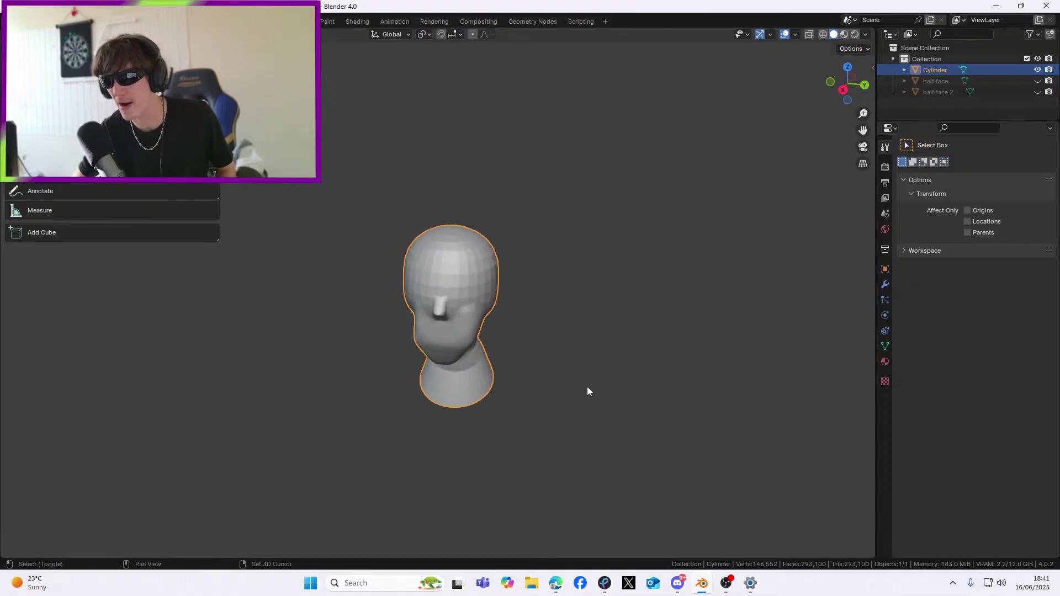
Import homer.png from the STREAM\CHARACTERS PNG folder in Documents as an image plane
{"action": "key", "text": "shift+a"}
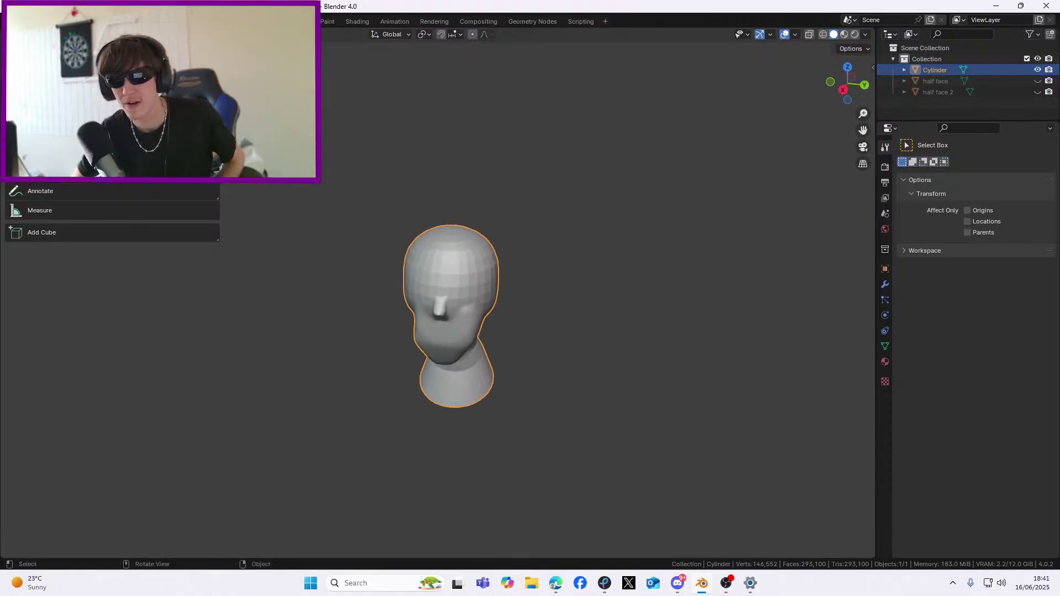
{"action": "left_click", "coordinate": [22, 21]}
{"action": "mouse_move", "coordinate": [67, 185]}
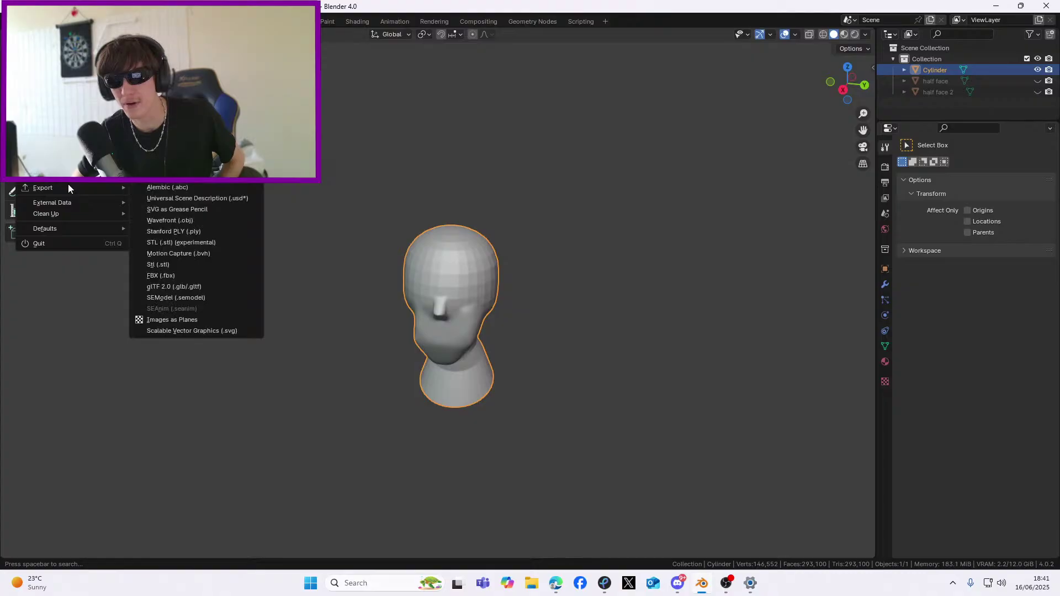
{"action": "left_click", "coordinate": [189, 320]}
{"action": "mouse_move", "coordinate": [565, 587]}
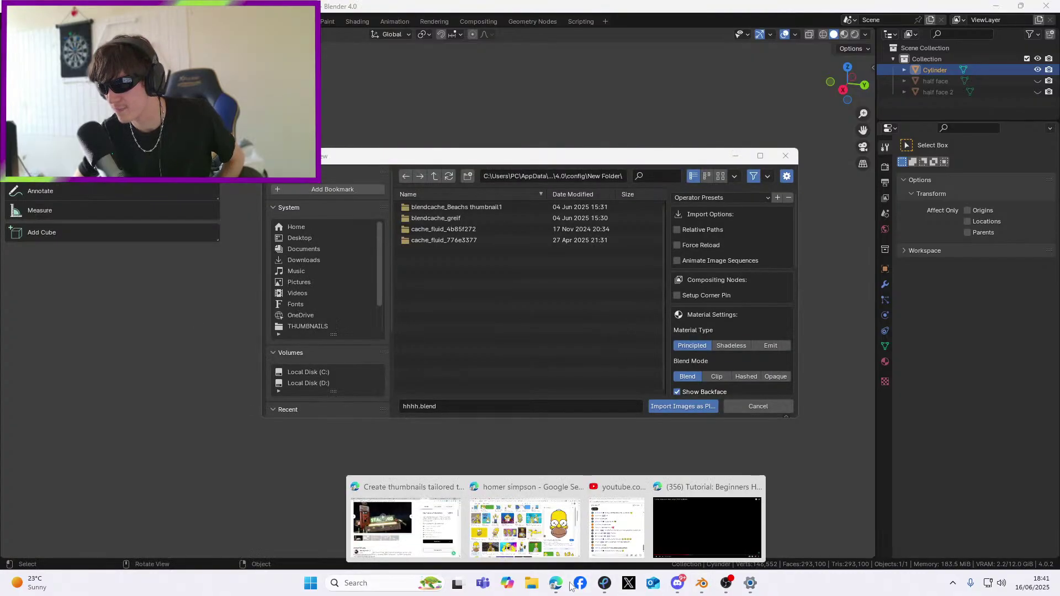
{"action": "left_click", "coordinate": [310, 249]}
{"action": "scroll", "coordinate": [473, 279], "scroll_direction": "down", "scroll_amount": 8}
{"action": "left_click", "coordinate": [464, 356]}
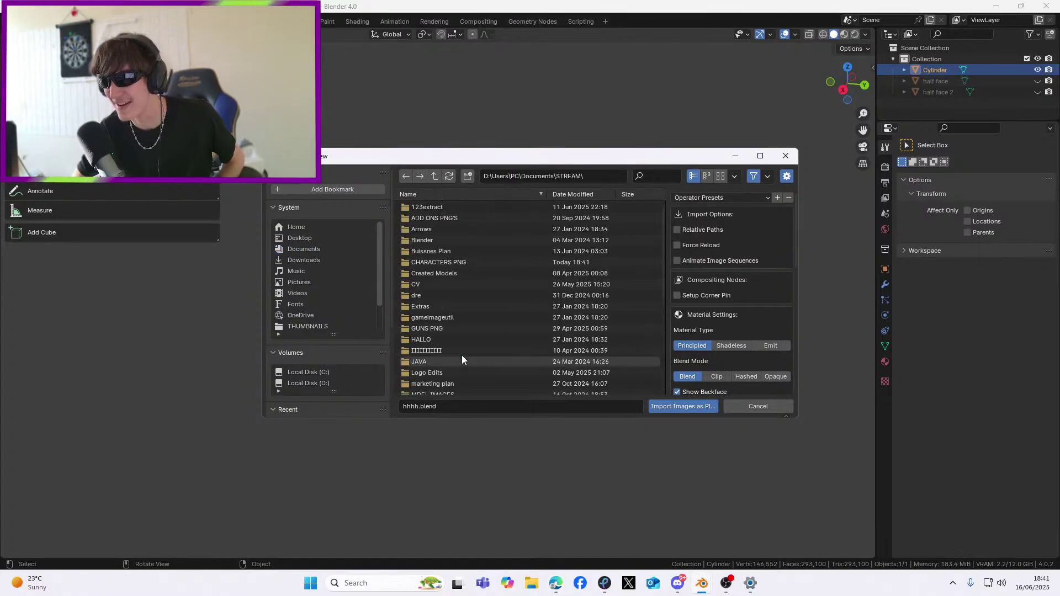
{"action": "left_click", "coordinate": [483, 264]}
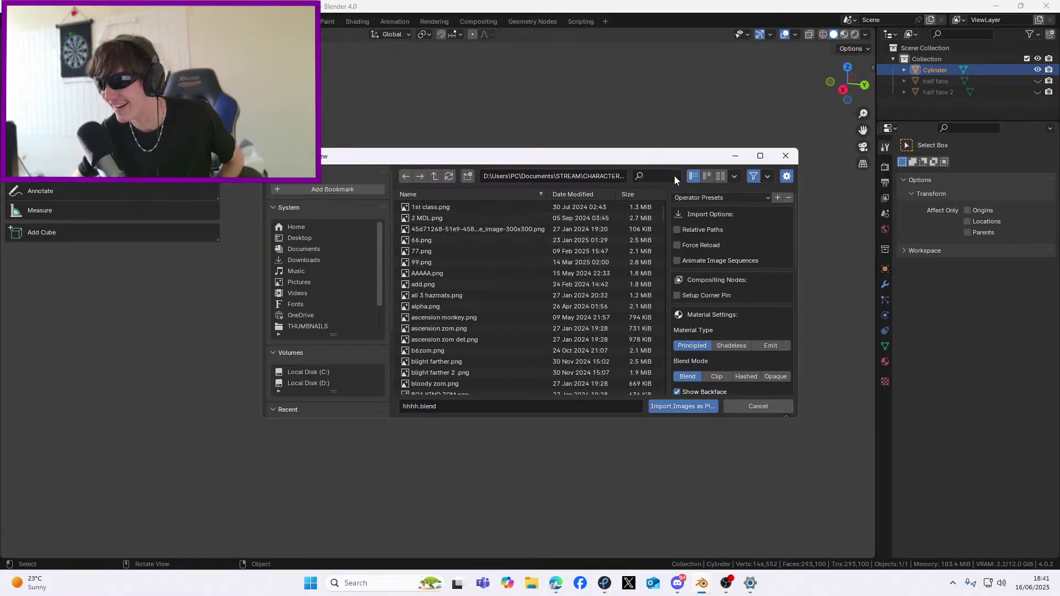
{"action": "type", "text": "home"}
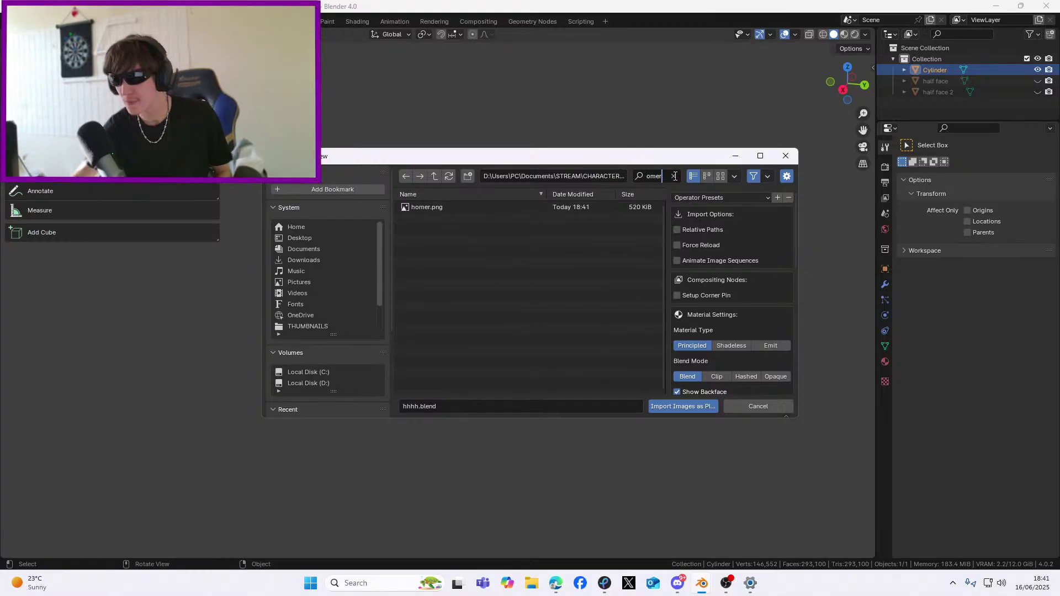
{"action": "double_click", "coordinate": [450, 207]}
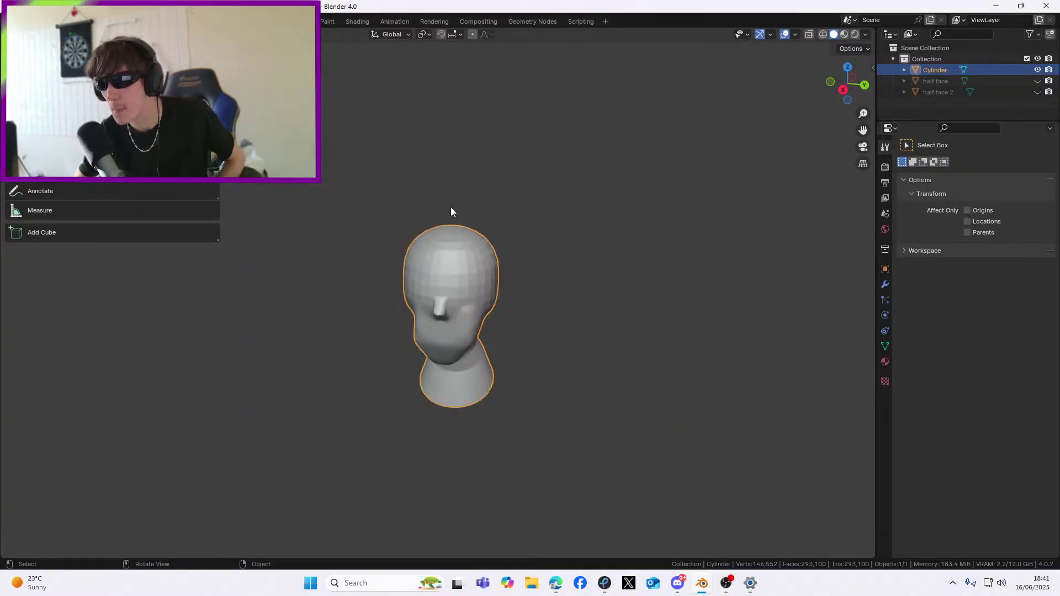
Turn on Material Preview shading and rotate the homer plane upright in front and right views so the face stands straight
{"action": "left_click", "coordinate": [844, 35]}
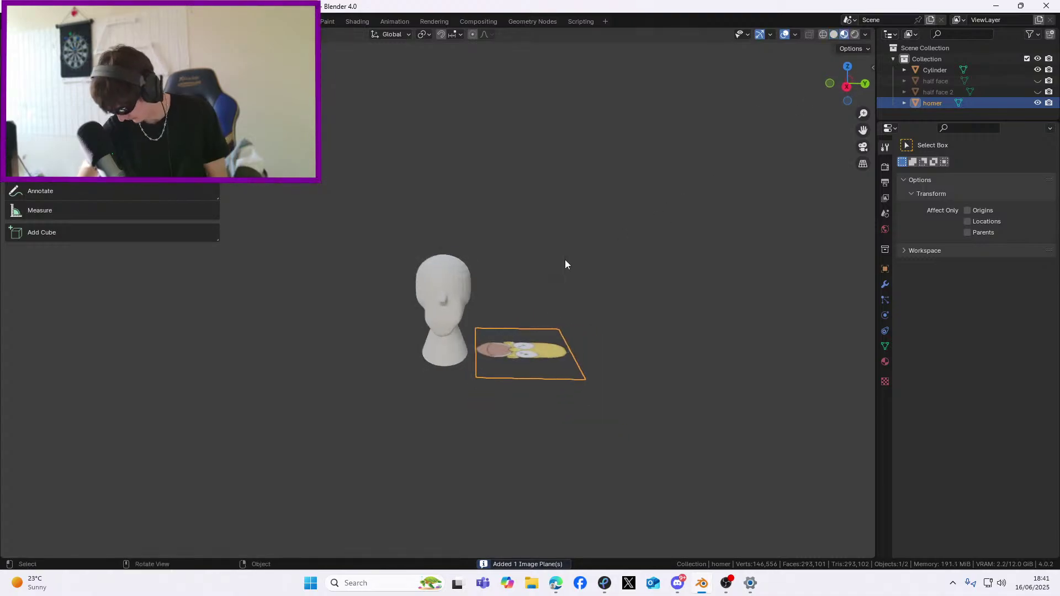
{"action": "key", "text": "KP_1"}
{"action": "key", "text": "r"}
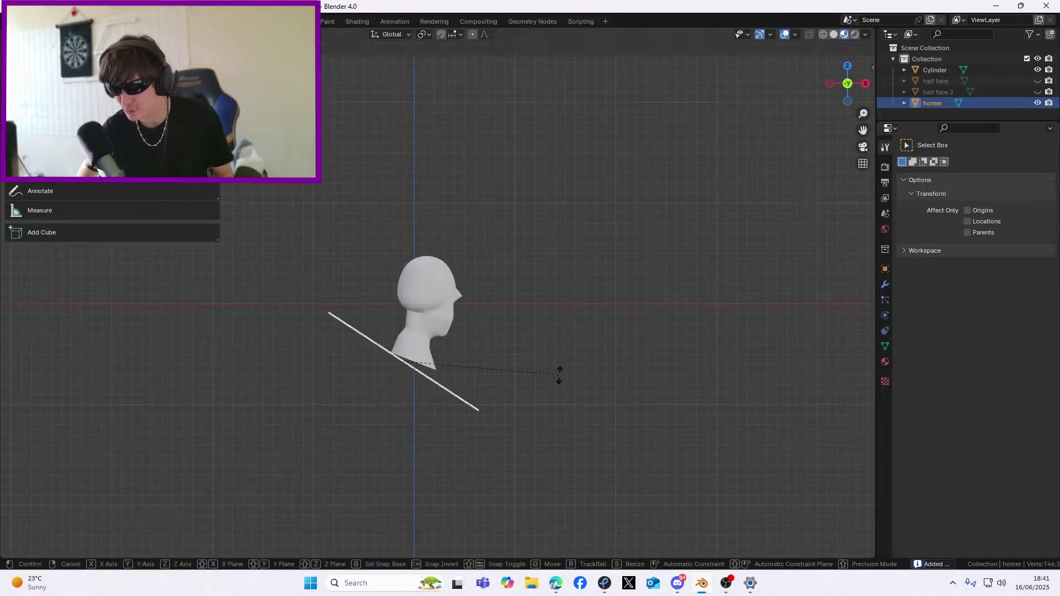
{"action": "left_click", "coordinate": [464, 475]}
{"action": "key", "text": "KP_3"}
{"action": "key", "text": "r"}
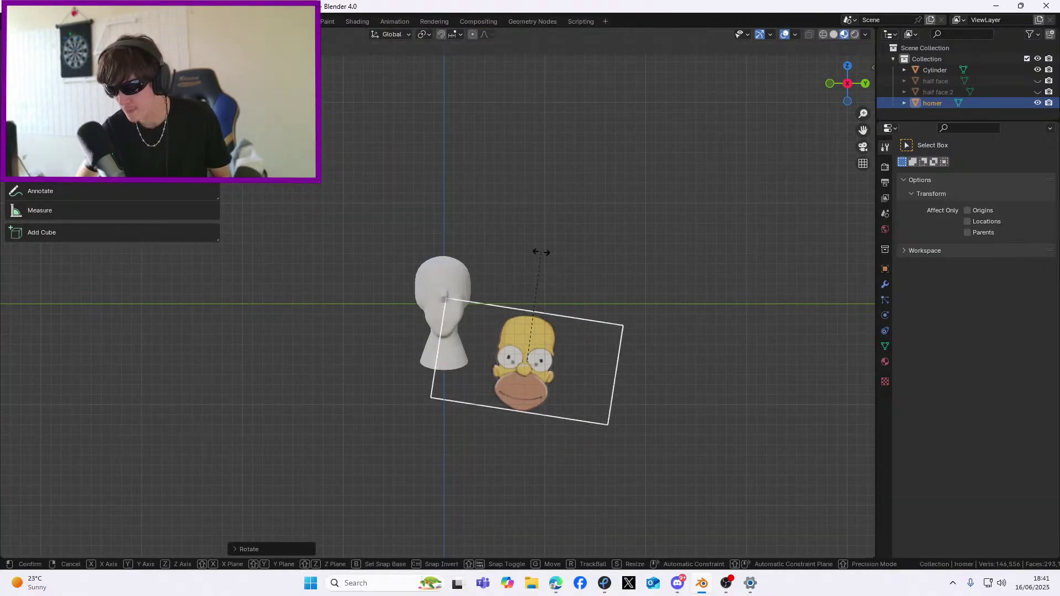
{"action": "left_click", "coordinate": [524, 254]}
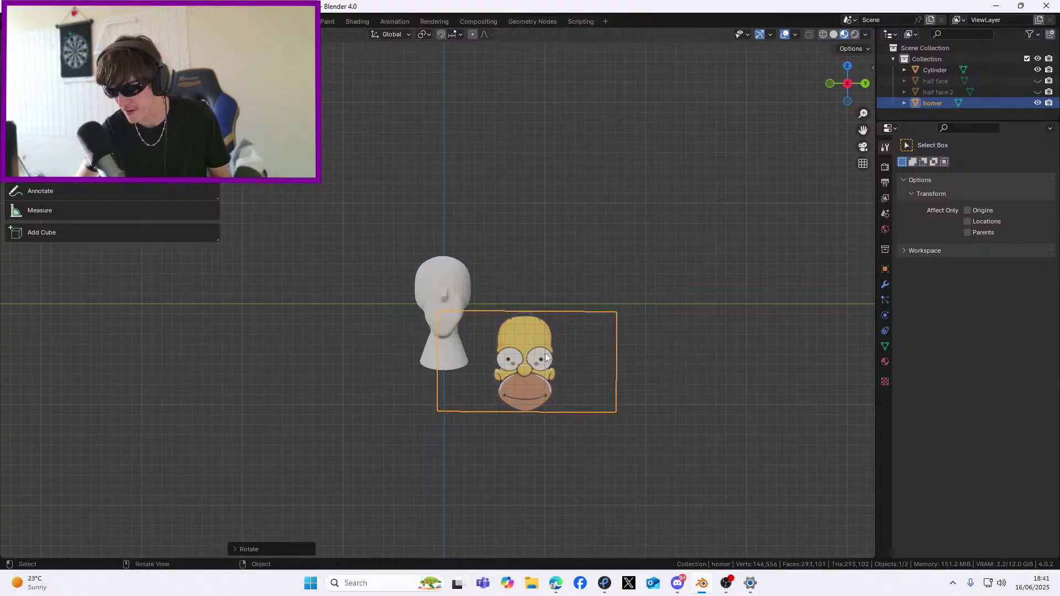
Move the homer image plane up beside the head so the cartoon face sits level with it
{"action": "key", "text": "ctrl+z"}
{"action": "key", "text": "ctrl+shift+z"}
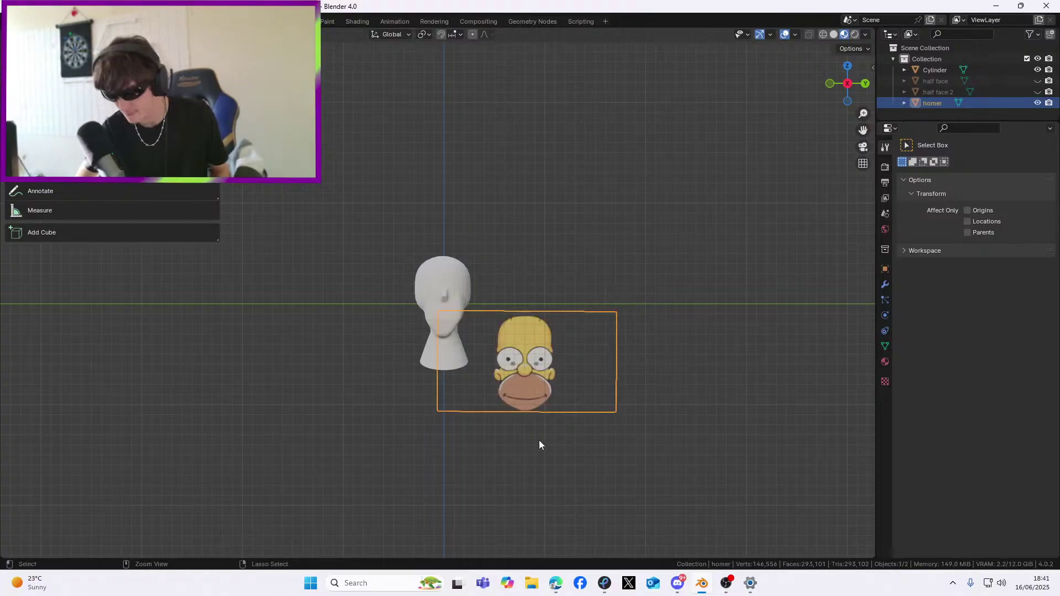
{"action": "key", "text": "g"}
{"action": "left_click", "coordinate": [540, 381]}
{"action": "scroll", "coordinate": [532, 347], "scroll_direction": "up", "scroll_amount": 5}
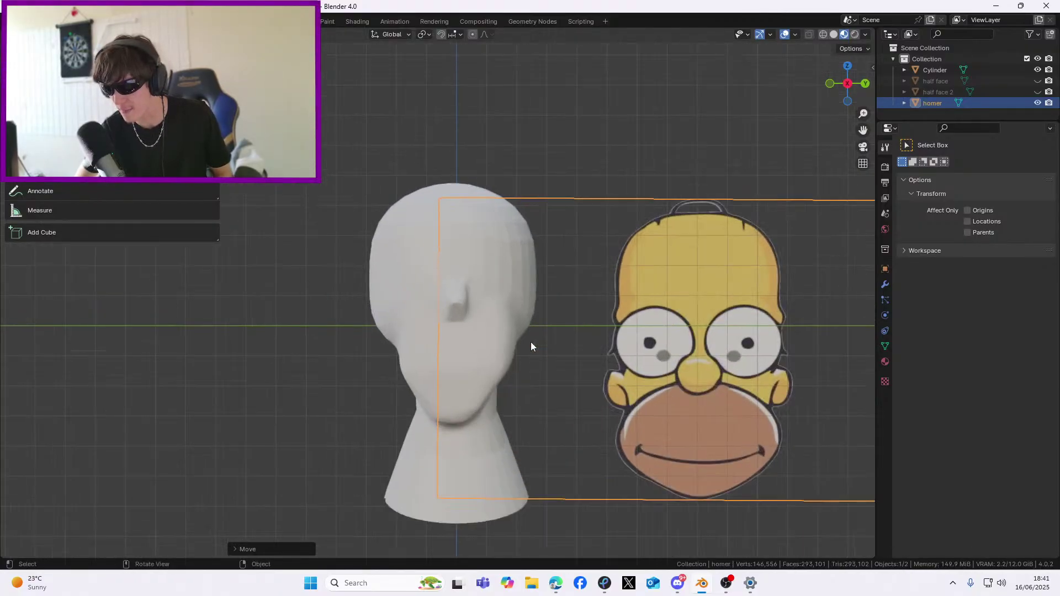
{"action": "left_click_drag", "start_coordinate": [862, 130], "coordinate": [870, 190]}
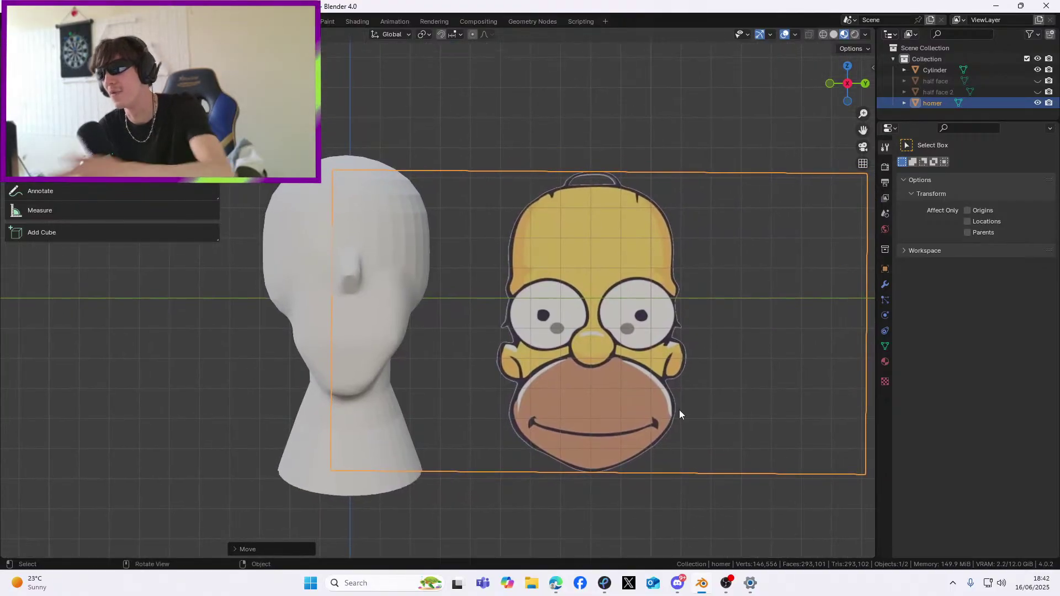
{"action": "mouse_move", "coordinate": [863, 131]}
{"action": "left_mouse_down"}
{"action": "mouse_move", "coordinate": [912, 158]}
{"action": "mouse_move", "coordinate": [861, 133]}
{"action": "left_mouse_up"}
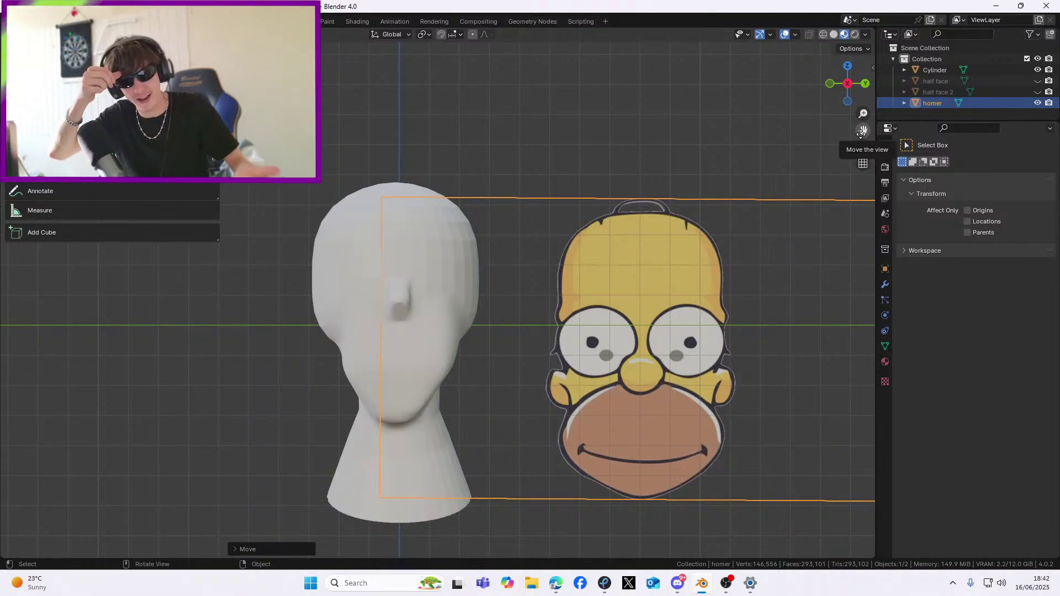
{"action": "left_click_drag", "start_coordinate": [862, 129], "coordinate": [831, 137]}
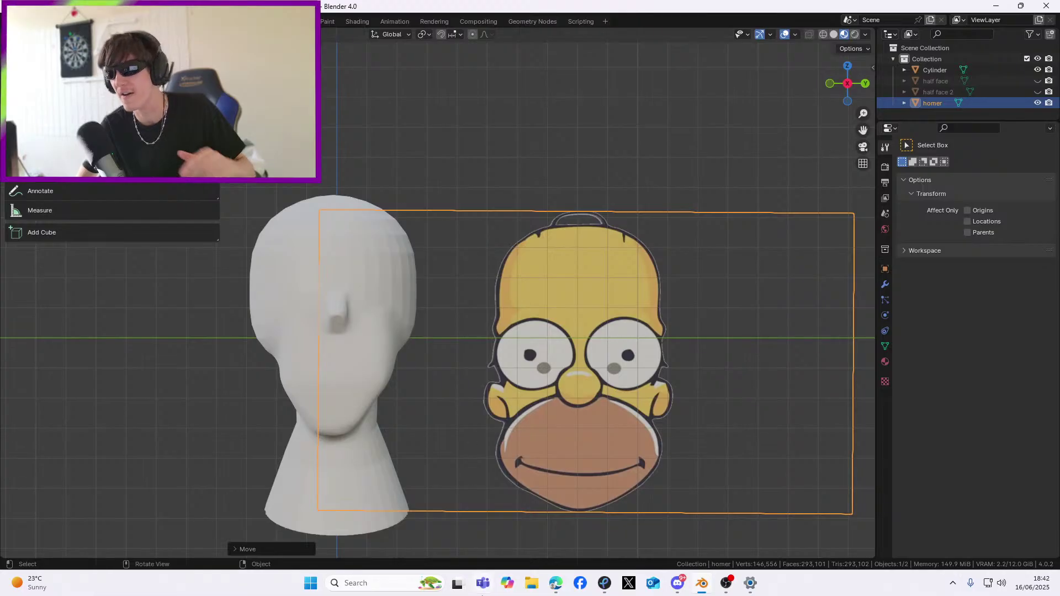
{"action": "mouse_move", "coordinate": [555, 592]}
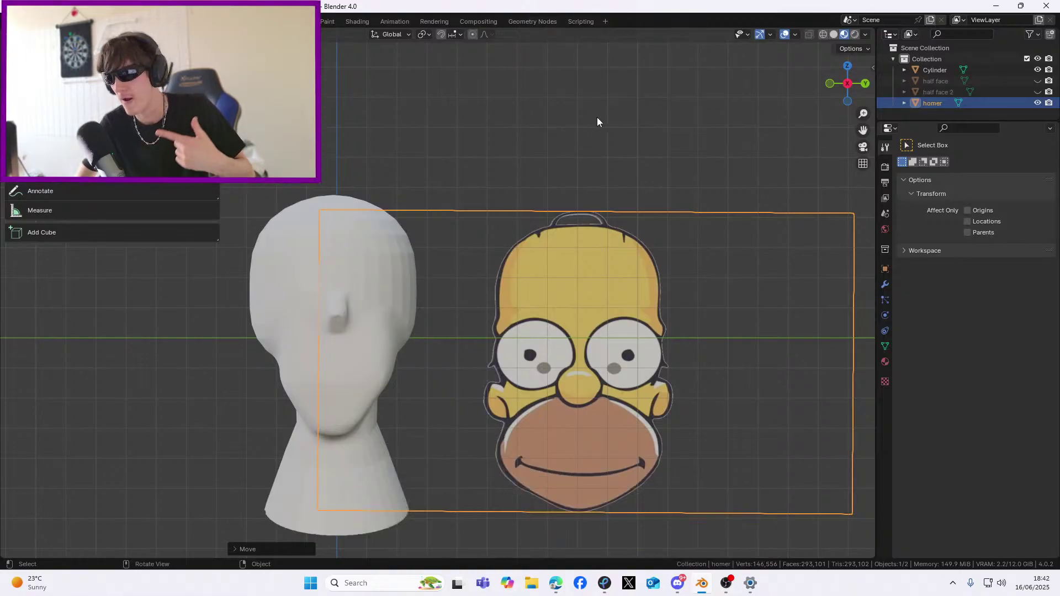
{"action": "left_click_drag", "start_coordinate": [865, 131], "coordinate": [850, 137]}
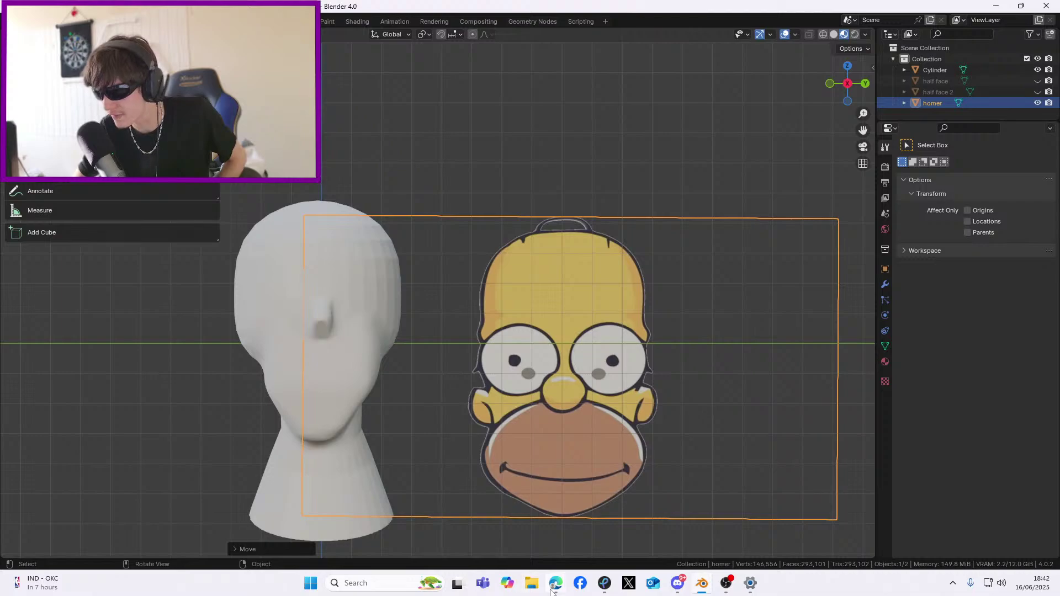
Switch to the browser, review the Fiverr thumbnail gig's gallery, description and Basic package, and return to Blender
{"action": "mouse_move", "coordinate": [554, 585]}
{"action": "left_click", "coordinate": [405, 525]}
{"action": "scroll", "coordinate": [548, 450], "scroll_direction": "up", "scroll_amount": 4}
{"action": "scroll", "coordinate": [549, 455], "scroll_direction": "down", "scroll_amount": 1}
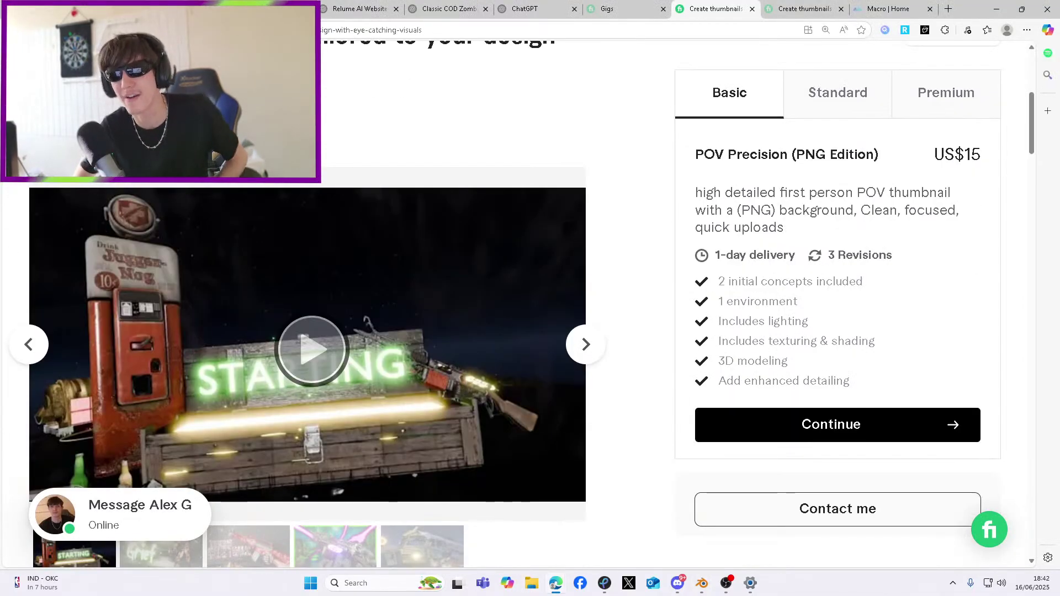
{"action": "scroll", "coordinate": [532, 331], "scroll_direction": "down", "scroll_amount": 7}
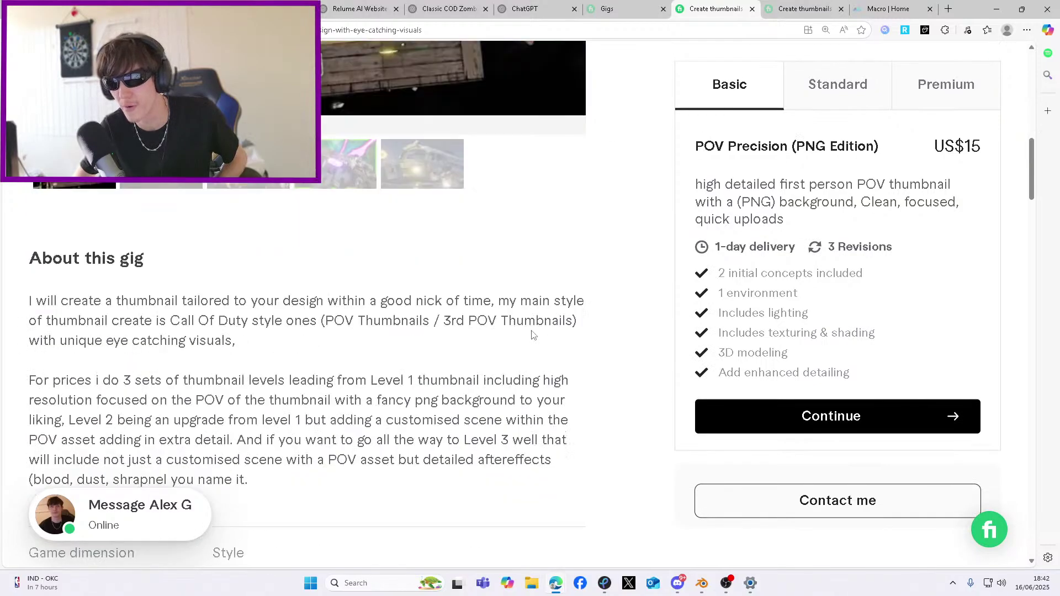
{"action": "scroll", "coordinate": [534, 338], "scroll_direction": "down", "scroll_amount": 1}
{"action": "scroll", "coordinate": [534, 337], "scroll_direction": "down", "scroll_amount": 2}
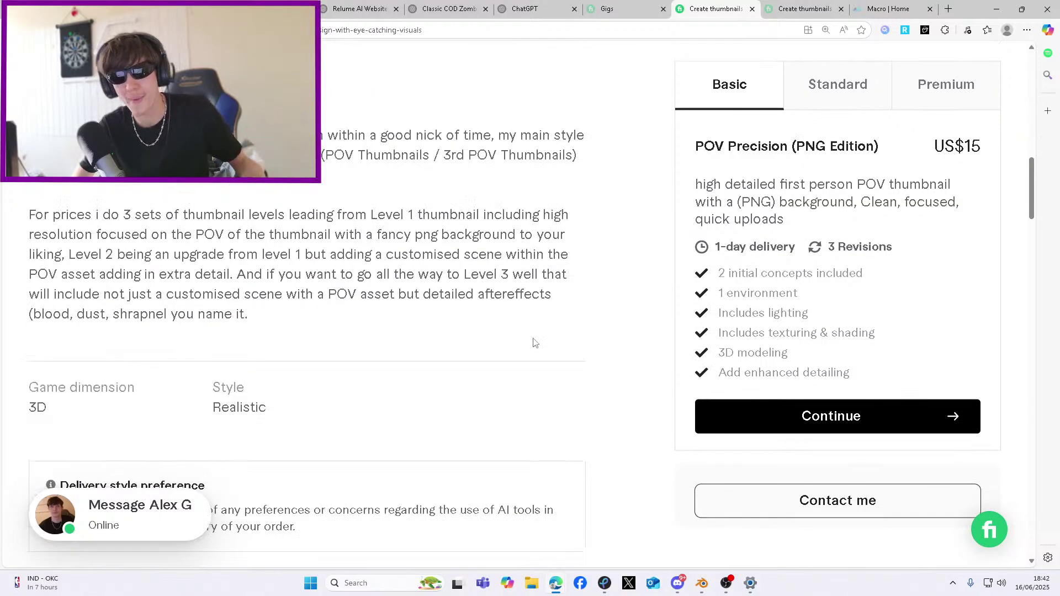
{"action": "scroll", "coordinate": [580, 334], "scroll_direction": "up", "scroll_amount": 11}
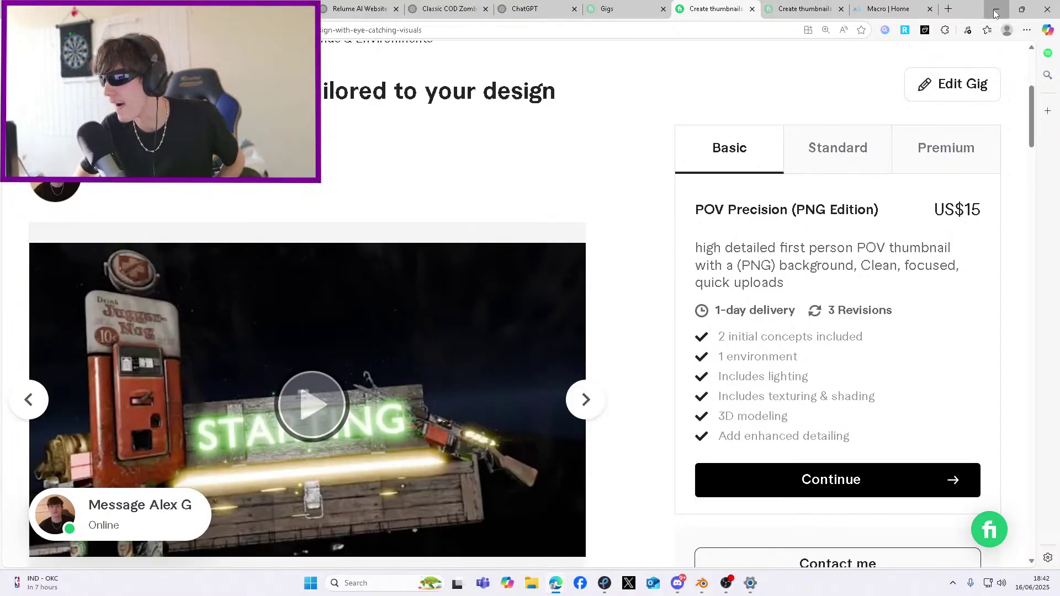
{"action": "left_click", "coordinate": [995, 13]}
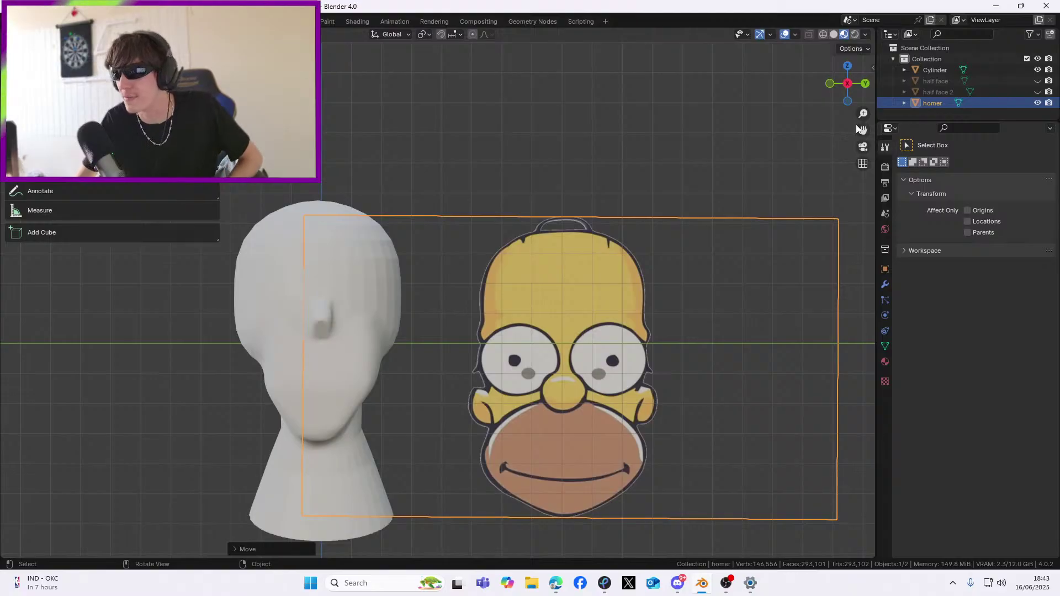
Select the head and bring it into Sculpt Mode with the Clay Strips brush
{"action": "mouse_move", "coordinate": [861, 129]}
{"action": "left_mouse_down"}
{"action": "mouse_move", "coordinate": [882, 106]}
{"action": "mouse_move", "coordinate": [831, 151]}
{"action": "mouse_move", "coordinate": [858, 124]}
{"action": "left_mouse_up"}
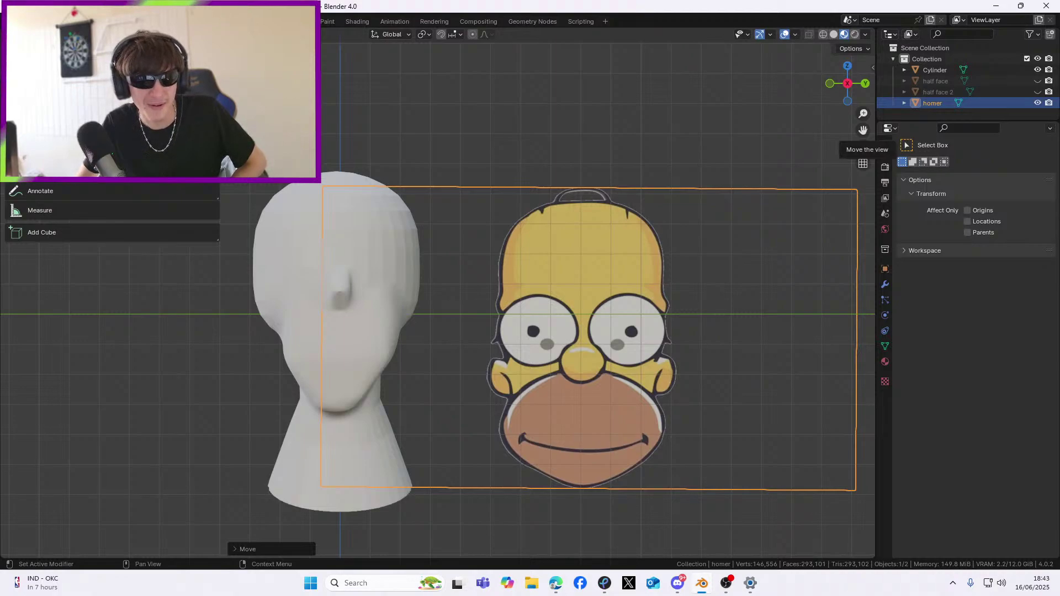
{"action": "middle_click_drag", "start_coordinate": [375, 290], "coordinate": [523, 272]}
{"action": "scroll", "coordinate": [523, 273], "scroll_direction": "down", "scroll_amount": 5}
{"action": "left_click", "coordinate": [488, 256]}
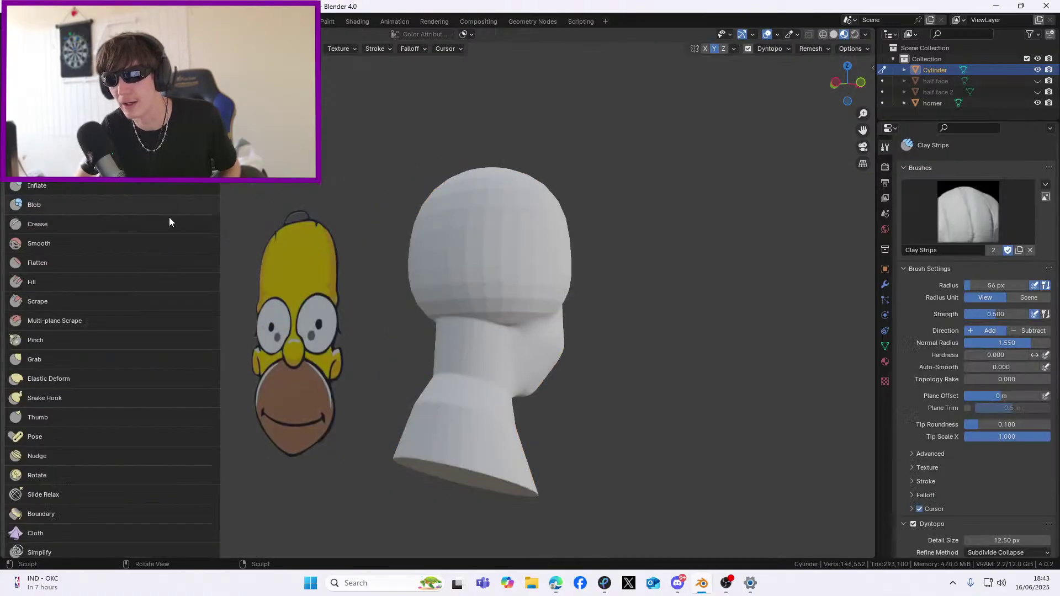
Set the viewport to Solid shading and hide the homer image plane
{"action": "mouse_move", "coordinate": [558, 381]}
{"action": "middle_mouse_down"}
{"action": "mouse_move", "coordinate": [622, 331]}
{"action": "mouse_move", "coordinate": [425, 393]}
{"action": "mouse_move", "coordinate": [615, 207]}
{"action": "middle_mouse_up"}
{"action": "scroll", "coordinate": [613, 379], "scroll_direction": "up", "scroll_amount": 4}
{"action": "left_click", "coordinate": [834, 34]}
{"action": "scroll", "coordinate": [691, 310], "scroll_direction": "down", "scroll_amount": 3}
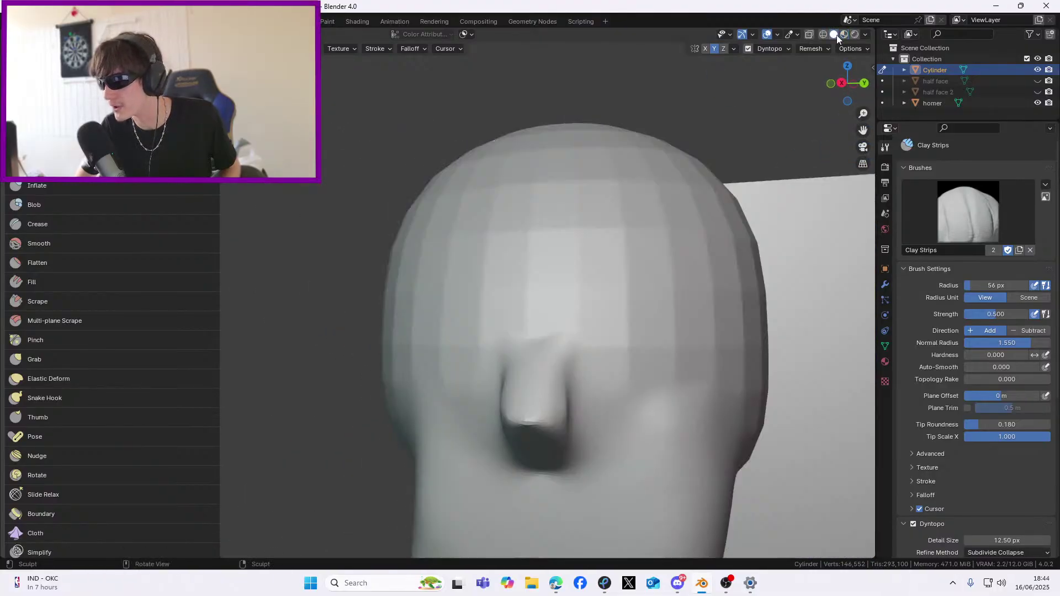
{"action": "mouse_move", "coordinate": [691, 310]}
{"action": "middle_mouse_down"}
{"action": "mouse_move", "coordinate": [638, 313]}
{"action": "mouse_move", "coordinate": [669, 310]}
{"action": "middle_mouse_up"}
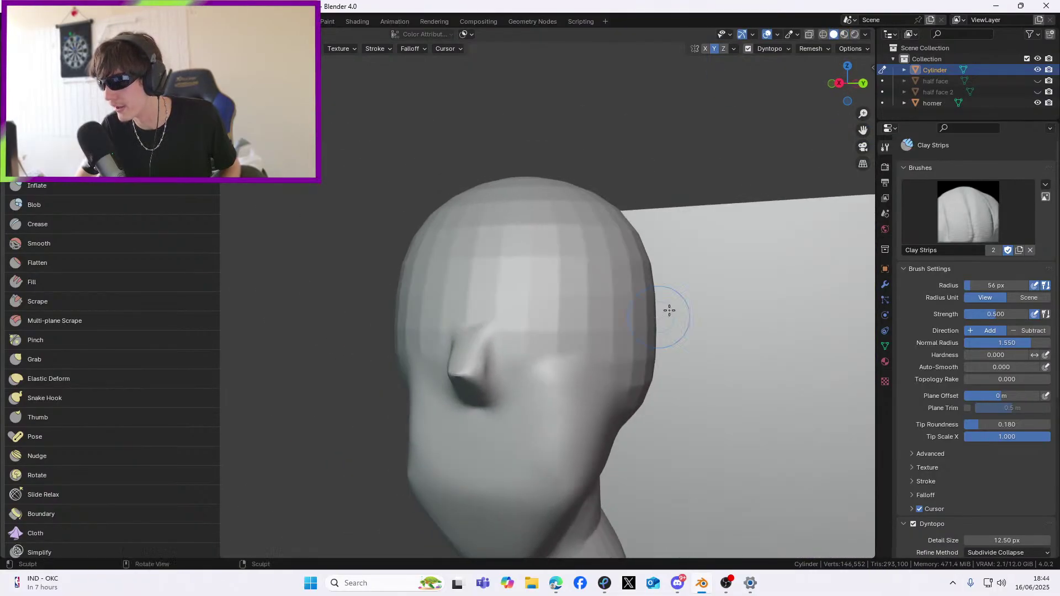
{"action": "left_click", "coordinate": [1037, 102]}
{"action": "scroll", "coordinate": [544, 347], "scroll_direction": "up", "scroll_amount": 3}
{"action": "middle_click_drag", "start_coordinate": [544, 348], "coordinate": [571, 344]}
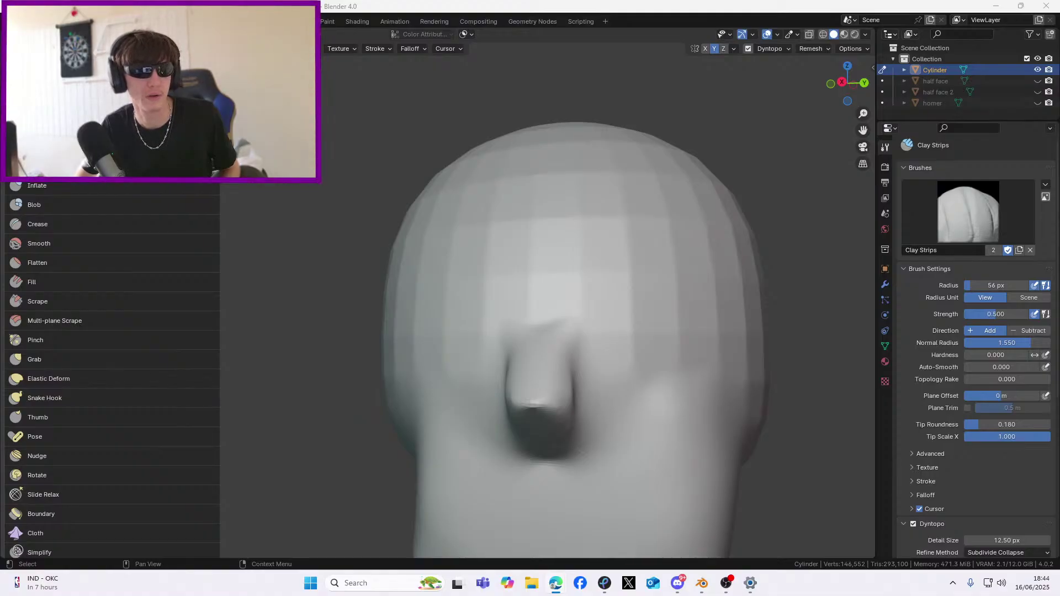
{"action": "key", "text": "alt+Tab"}
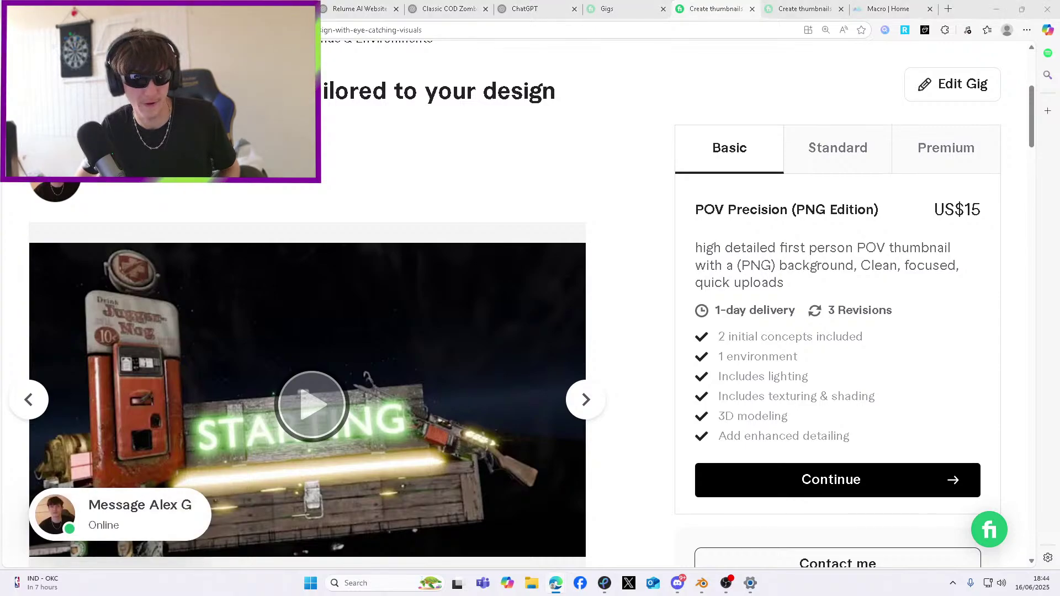
{"action": "key", "text": "alt+Tab"}
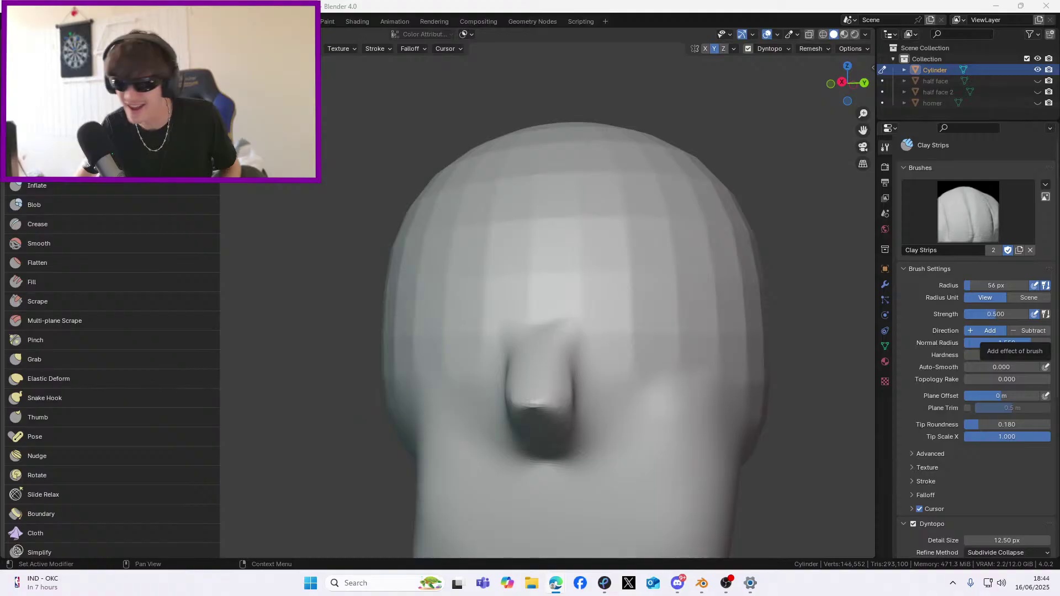
{"action": "mouse_move", "coordinate": [681, 335]}
{"action": "middle_mouse_down"}
{"action": "mouse_move", "coordinate": [745, 274]}
{"action": "mouse_move", "coordinate": [499, 300]}
{"action": "middle_mouse_up"}
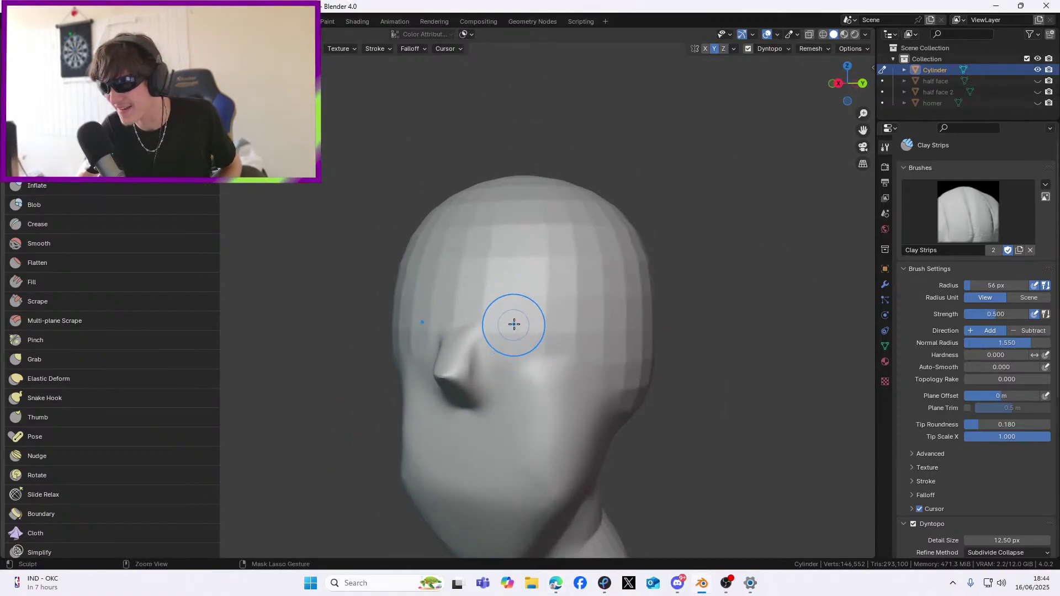
{"action": "scroll", "coordinate": [518, 317], "scroll_direction": "up", "scroll_amount": 2}
{"action": "scroll", "coordinate": [607, 359], "scroll_direction": "up", "scroll_amount": 3}
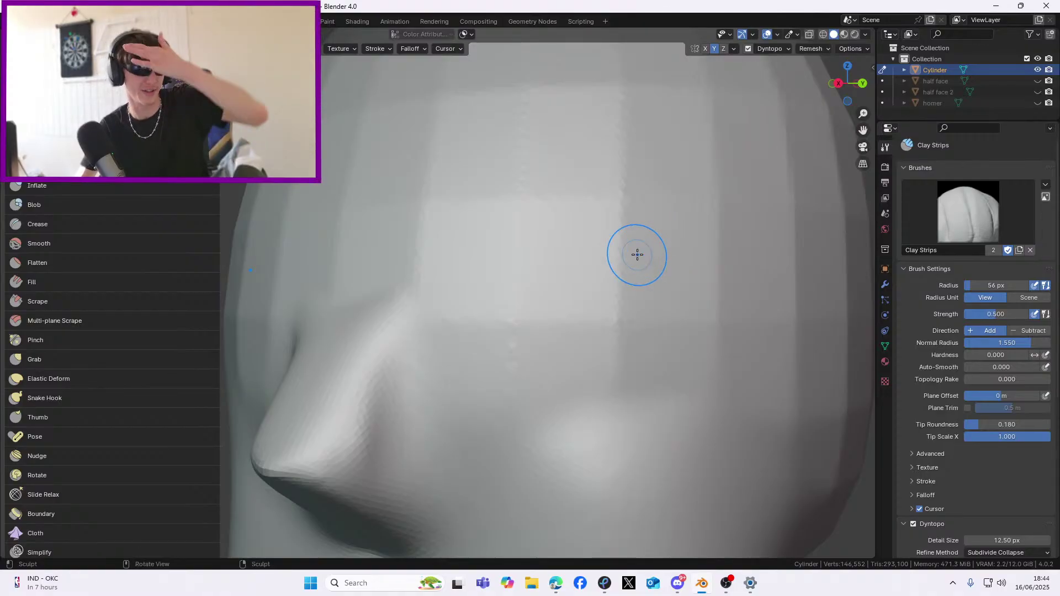
{"action": "scroll", "coordinate": [504, 350], "scroll_direction": "down", "scroll_amount": 4}
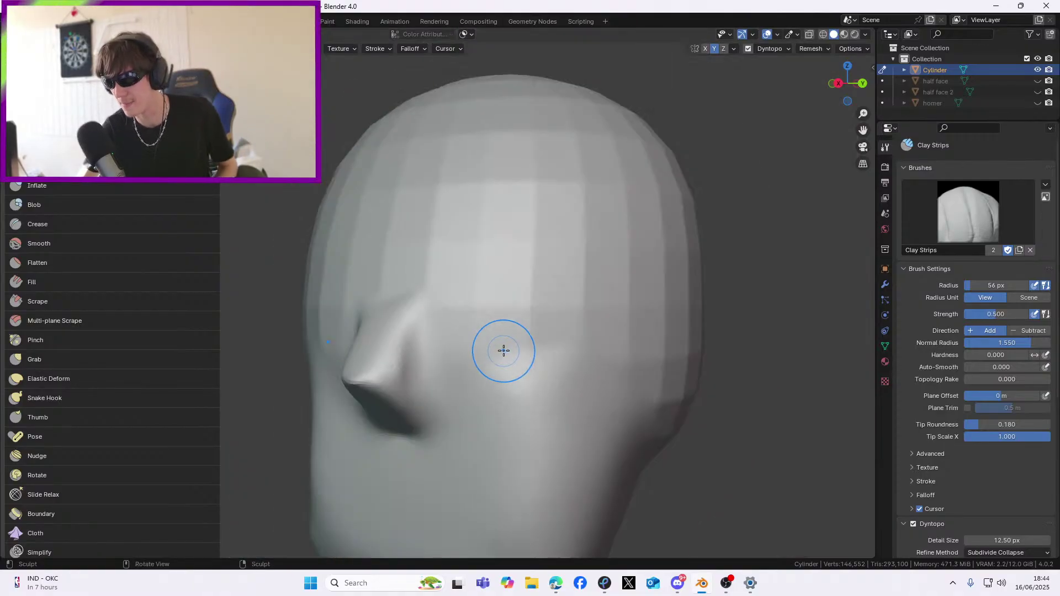
{"action": "middle_click_drag", "start_coordinate": [466, 294], "coordinate": [485, 303]}
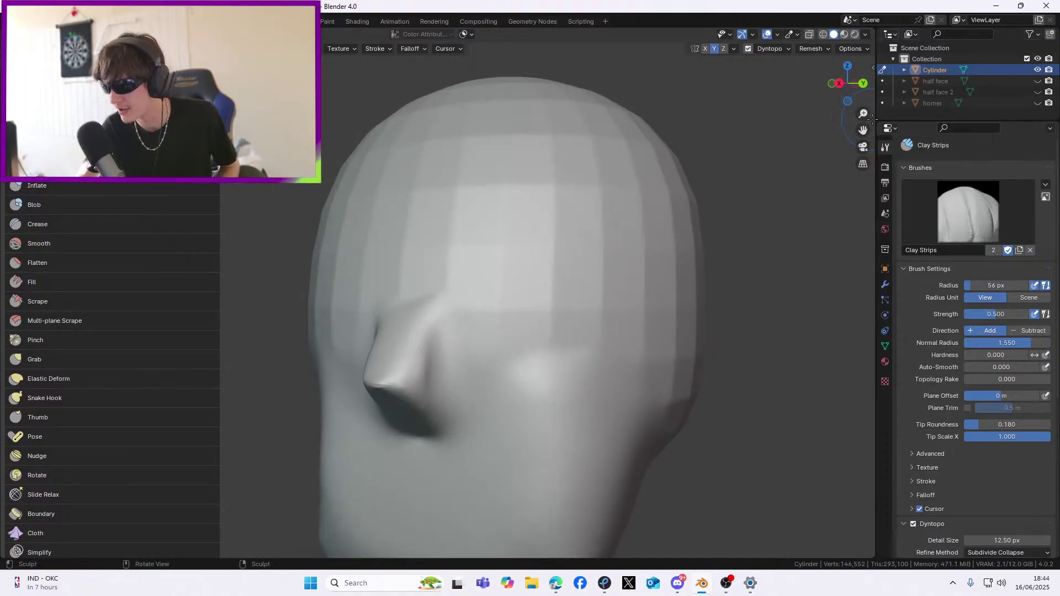
{"action": "left_click_drag", "start_coordinate": [863, 130], "coordinate": [822, 50]}
{"action": "scroll", "coordinate": [606, 232], "scroll_direction": "up", "scroll_amount": 4}
{"action": "scroll", "coordinate": [600, 232], "scroll_direction": "down", "scroll_amount": 2}
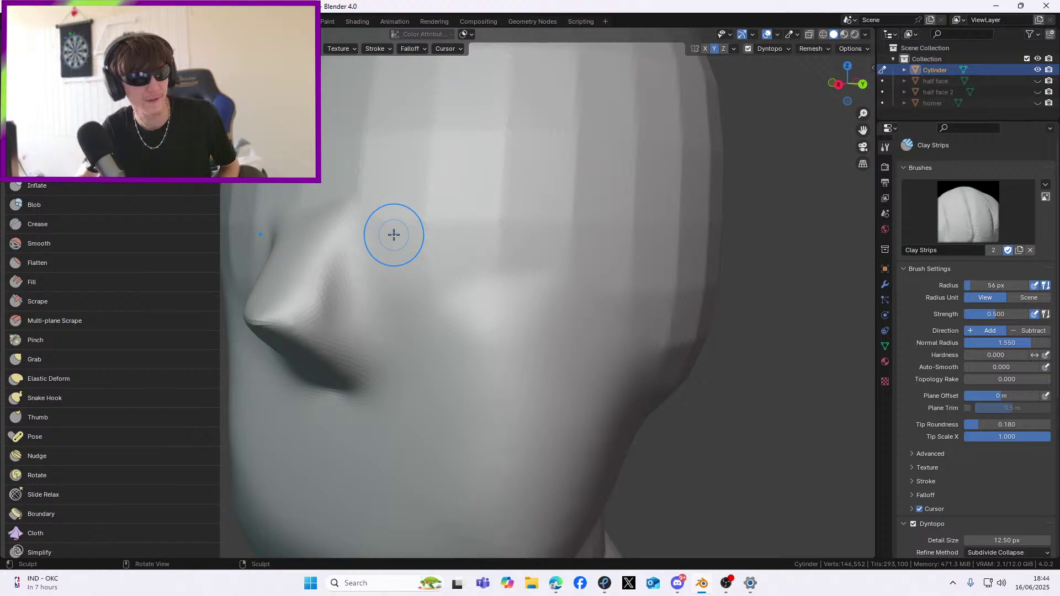
Try a Clay Strips stroke in the eye area beside the nose and undo it
{"action": "middle_click_drag", "start_coordinate": [394, 234], "coordinate": [391, 239], "text": "ctrl"}
{"action": "mouse_move", "coordinate": [391, 239]}
{"action": "left_mouse_down"}
{"action": "mouse_move", "coordinate": [496, 206]}
{"action": "mouse_move", "coordinate": [547, 239]}
{"action": "mouse_move", "coordinate": [545, 248]}
{"action": "left_mouse_up"}
{"action": "key", "text": "ctrl+z"}
Carve mirrored oval eye sockets on both sides of the nose with the Clay Strips brush
{"action": "mouse_move", "coordinate": [544, 249]}
{"action": "middle_mouse_down"}
{"action": "mouse_move", "coordinate": [516, 273]}
{"action": "mouse_move", "coordinate": [411, 283]}
{"action": "middle_mouse_up"}
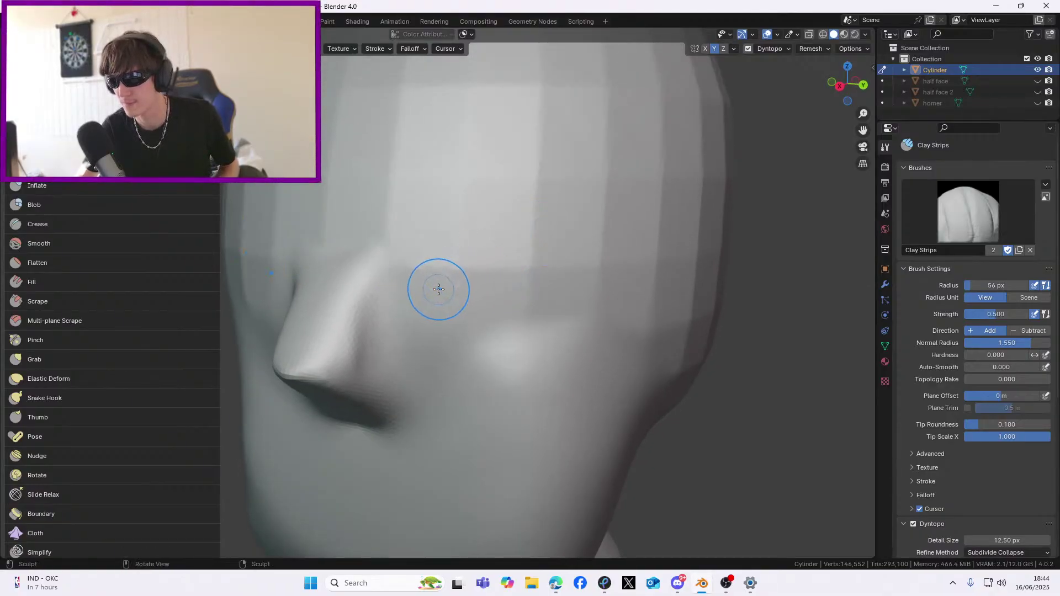
{"action": "scroll", "coordinate": [439, 284], "scroll_direction": "up", "scroll_amount": 3}
{"action": "middle_click_drag", "start_coordinate": [405, 246], "coordinate": [392, 237]}
{"action": "mouse_move", "coordinate": [392, 237]}
{"action": "left_mouse_down"}
{"action": "mouse_move", "coordinate": [462, 196]}
{"action": "mouse_move", "coordinate": [603, 166]}
{"action": "mouse_move", "coordinate": [634, 249]}
{"action": "mouse_move", "coordinate": [541, 308]}
{"action": "mouse_move", "coordinate": [408, 325]}
{"action": "mouse_move", "coordinate": [593, 201]}
{"action": "mouse_move", "coordinate": [480, 309]}
{"action": "mouse_move", "coordinate": [604, 234]}
{"action": "mouse_move", "coordinate": [574, 218]}
{"action": "mouse_move", "coordinate": [429, 270]}
{"action": "mouse_move", "coordinate": [613, 270]}
{"action": "mouse_move", "coordinate": [587, 193]}
{"action": "mouse_move", "coordinate": [405, 221]}
{"action": "mouse_move", "coordinate": [466, 298]}
{"action": "mouse_move", "coordinate": [627, 236]}
{"action": "mouse_move", "coordinate": [422, 269]}
{"action": "mouse_move", "coordinate": [516, 272]}
{"action": "left_mouse_up"}
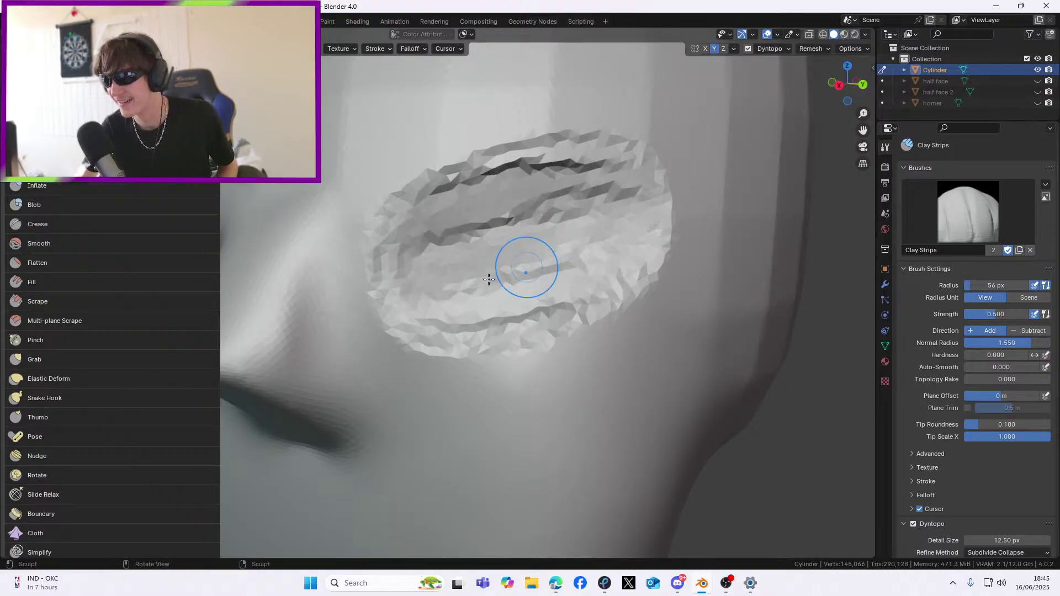
{"action": "scroll", "coordinate": [516, 272], "scroll_direction": "down", "scroll_amount": 8}
{"action": "middle_click_drag", "start_coordinate": [516, 273], "coordinate": [491, 287]}
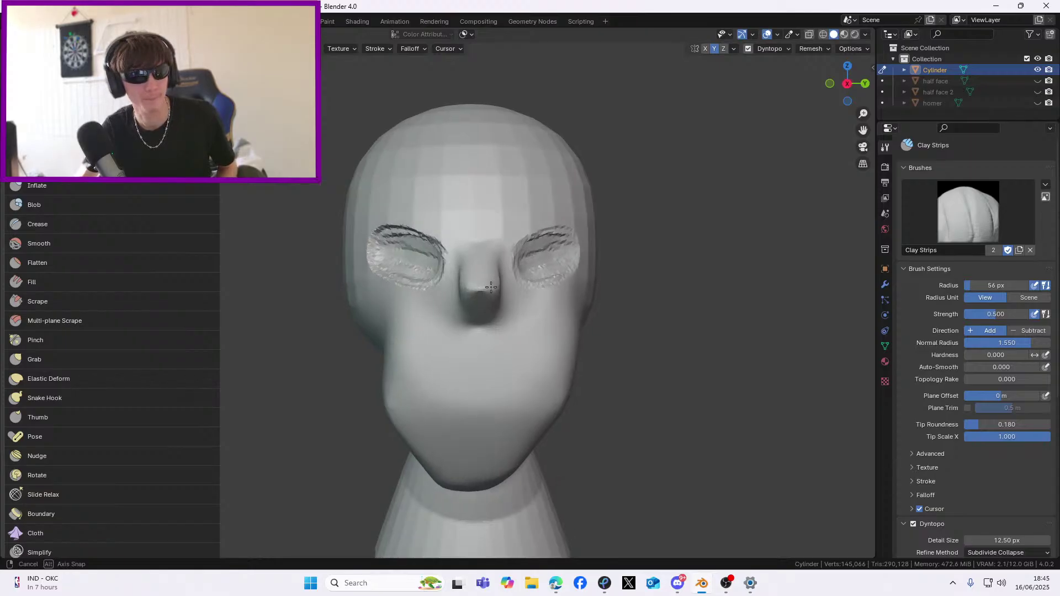
{"action": "middle_click_drag", "start_coordinate": [491, 287], "coordinate": [488, 285]}
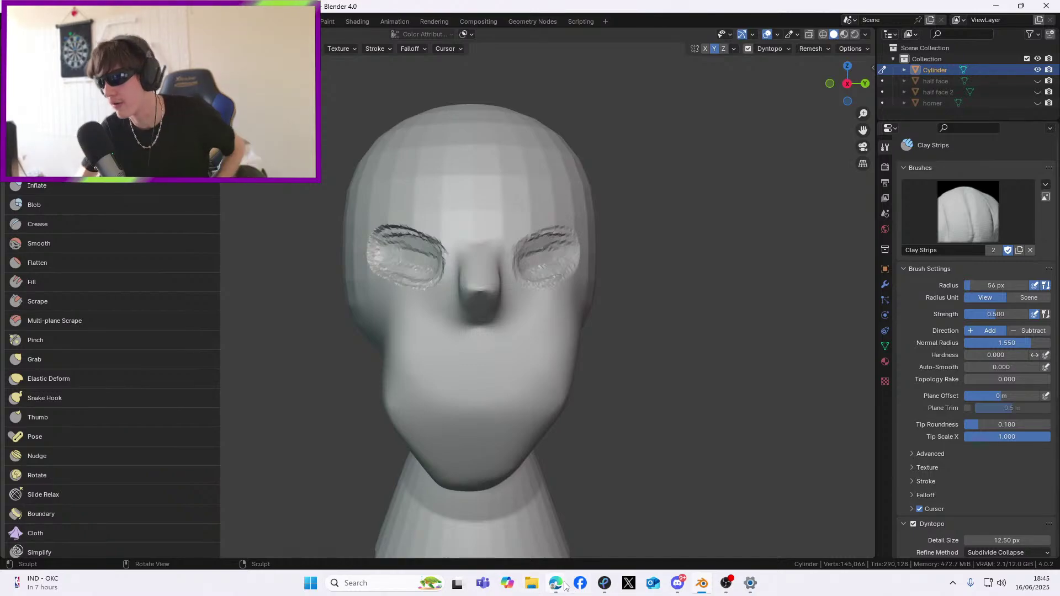
Switch to the browser, select the active thumbnail gig in the Fiverr gigs list, and use its Share option
{"action": "mouse_move", "coordinate": [555, 583]}
{"action": "left_click", "coordinate": [442, 527]}
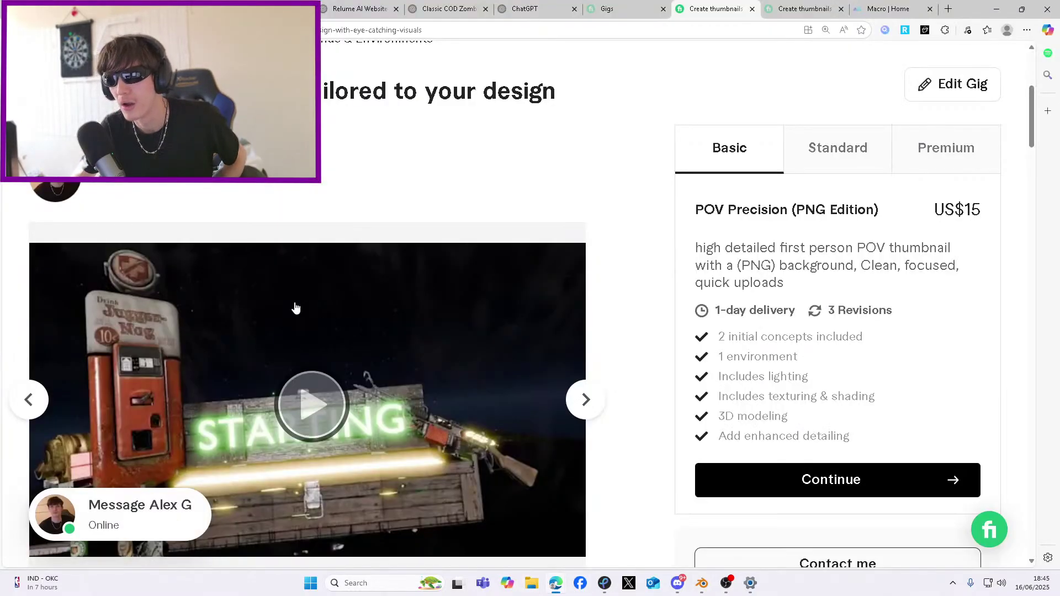
{"action": "scroll", "coordinate": [143, 185], "scroll_direction": "up", "scroll_amount": 3}
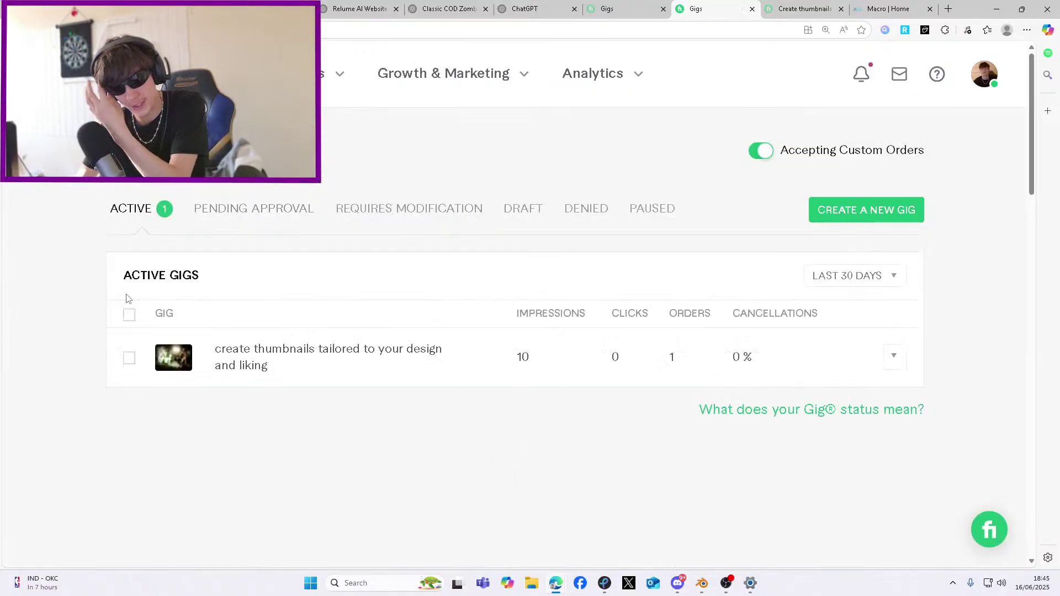
{"action": "left_click", "coordinate": [128, 359]}
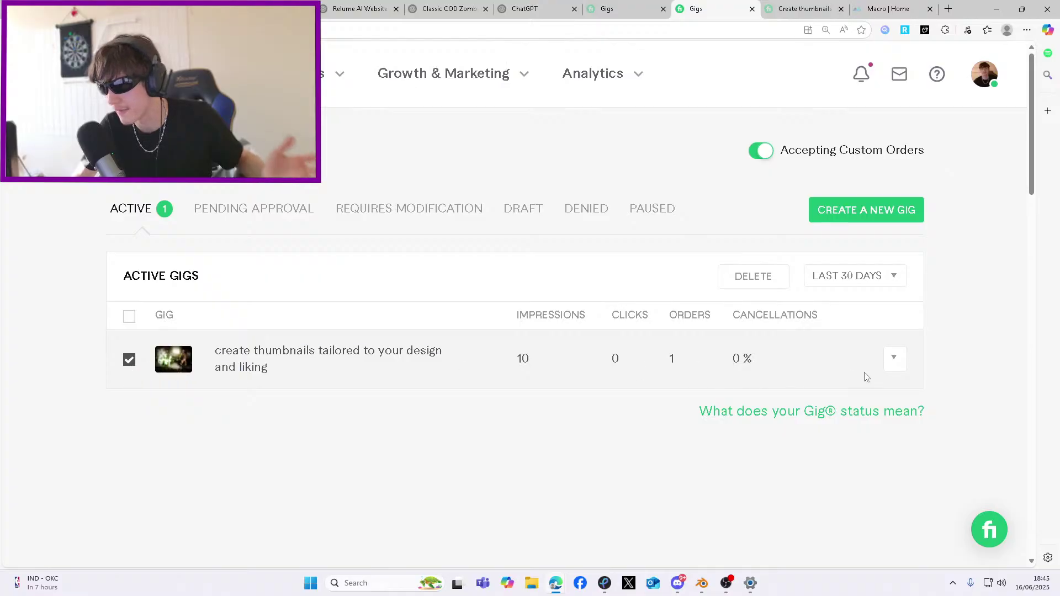
{"action": "left_click", "coordinate": [895, 358]}
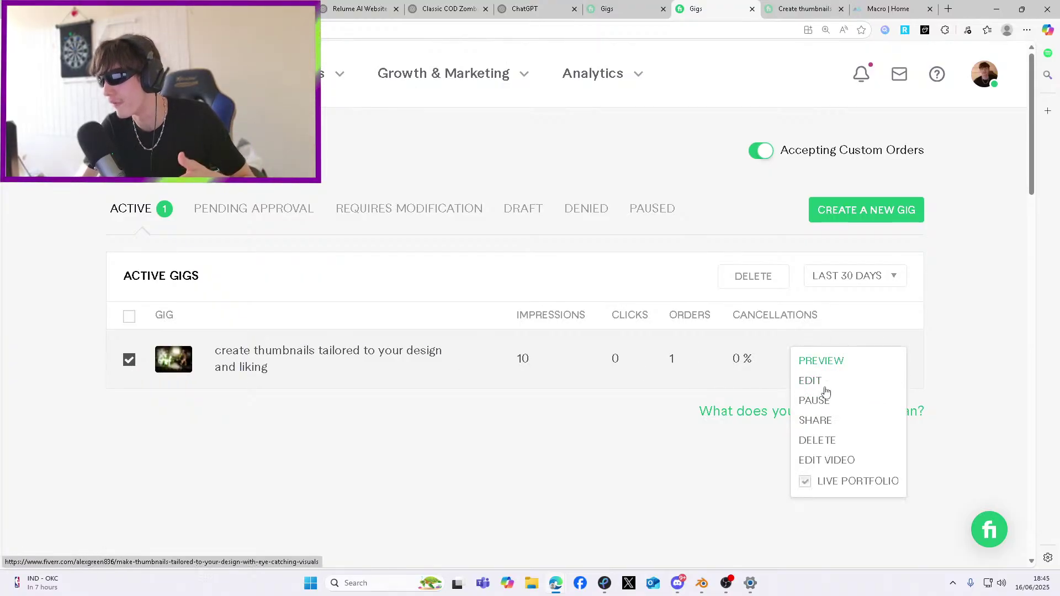
{"action": "left_click", "coordinate": [826, 420]}
{"action": "left_click", "coordinate": [665, 349]}
{"action": "left_click", "coordinate": [755, 197]}
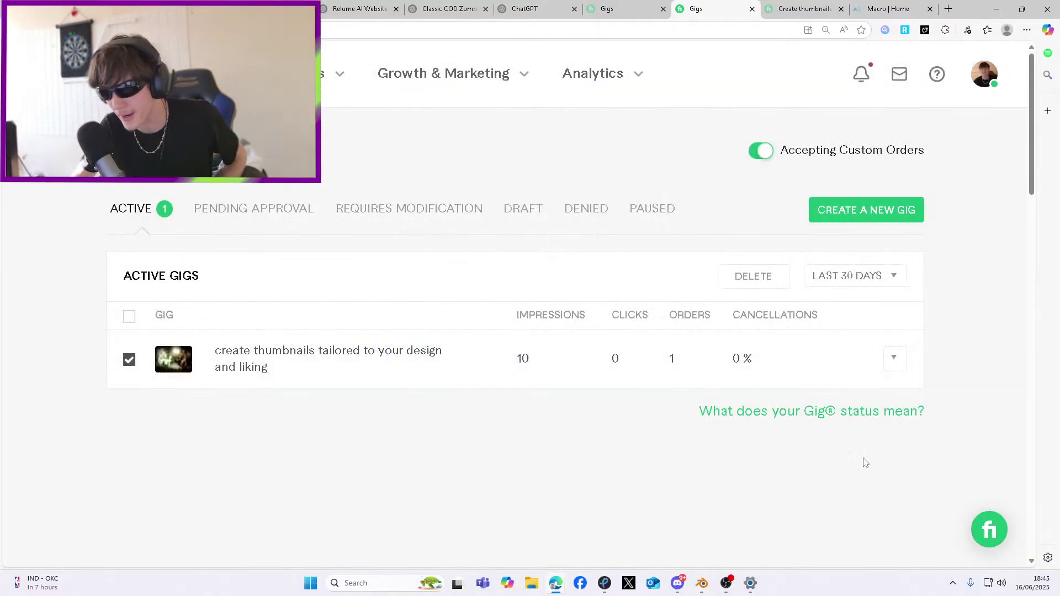
Switch to Discord to view the open direct message conversation
{"action": "left_click", "coordinate": [700, 585]}
{"action": "key", "text": "alt+Tab"}
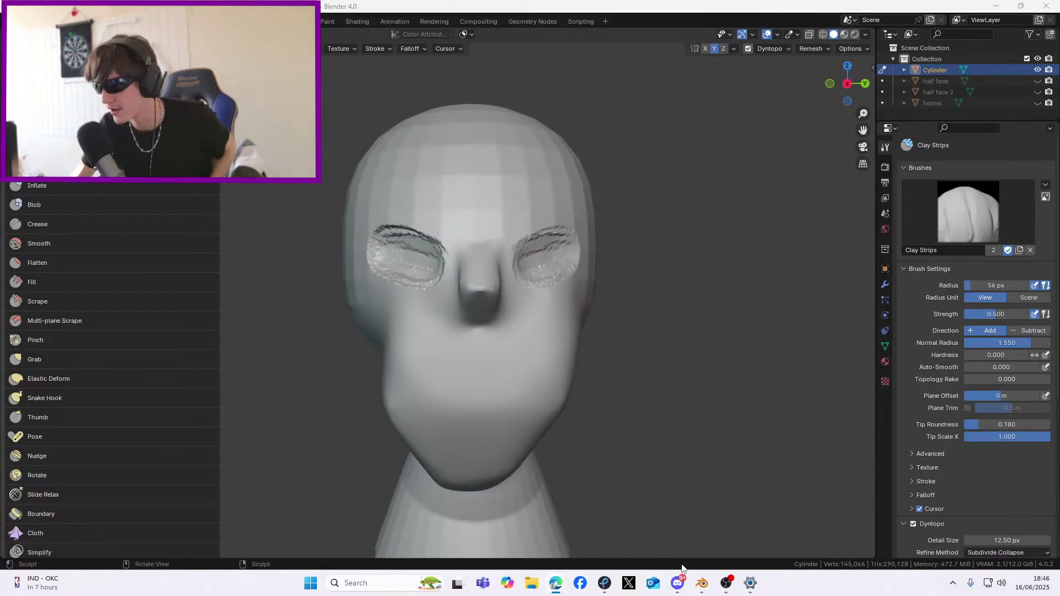
{"action": "left_click", "coordinate": [678, 584]}
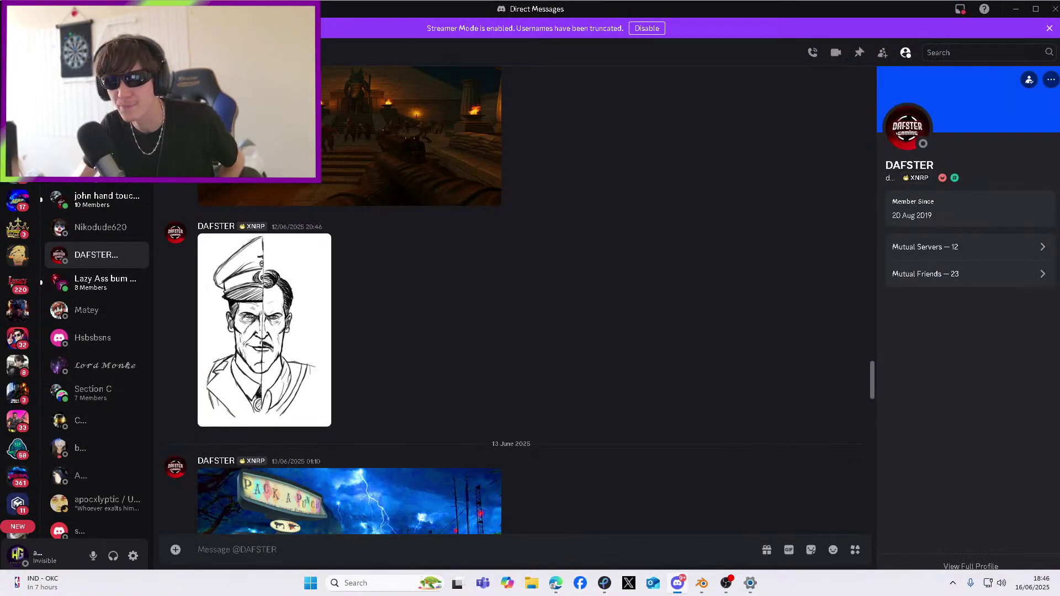
Search for the contact's direct message conversation and send them the copied Fiverr thumbnail gig link
{"action": "key", "text": "ctrl+k"}
{"action": "type", "text": "stev"}
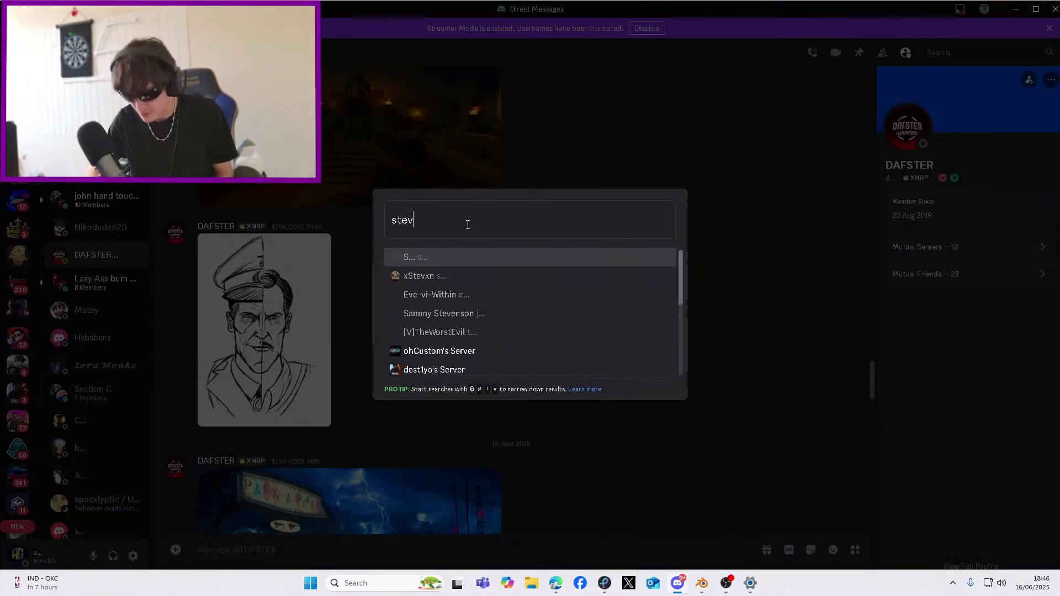
{"action": "left_click", "coordinate": [427, 276]}
{"action": "key", "text": "ctrl+v"}
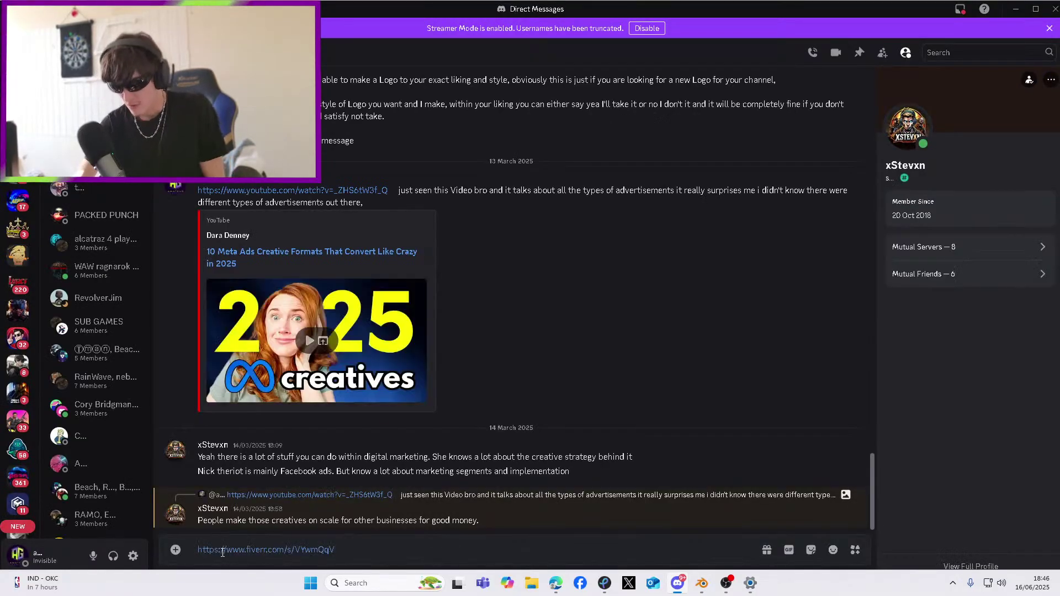
{"action": "key", "text": "Return"}
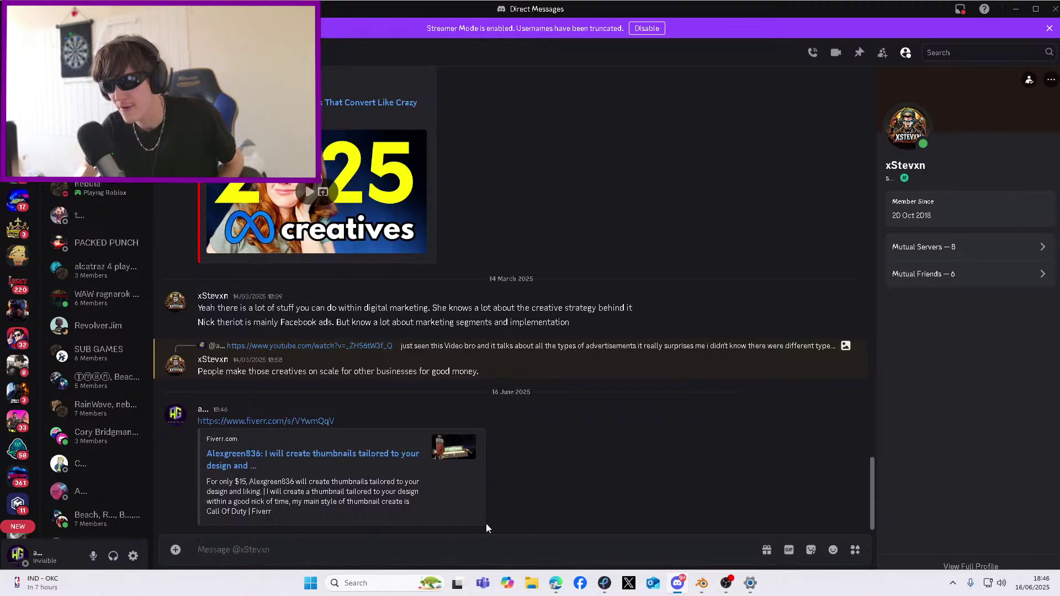
Look back through the earlier messages in the conversation and switch back to Blender
{"action": "scroll", "coordinate": [540, 315], "scroll_direction": "up", "scroll_amount": 4}
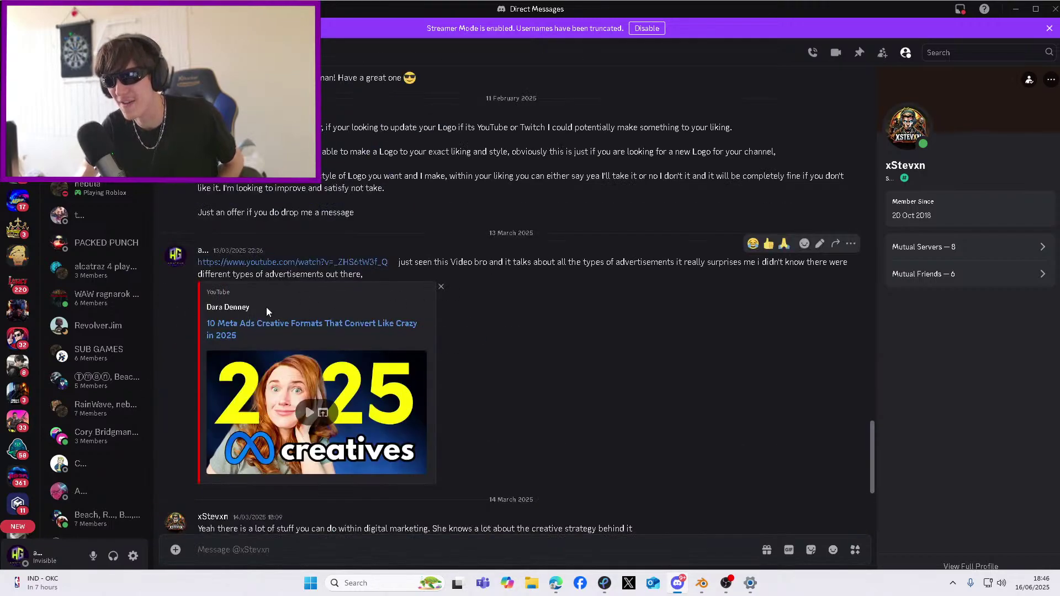
{"action": "scroll", "coordinate": [388, 362], "scroll_direction": "down", "scroll_amount": 3}
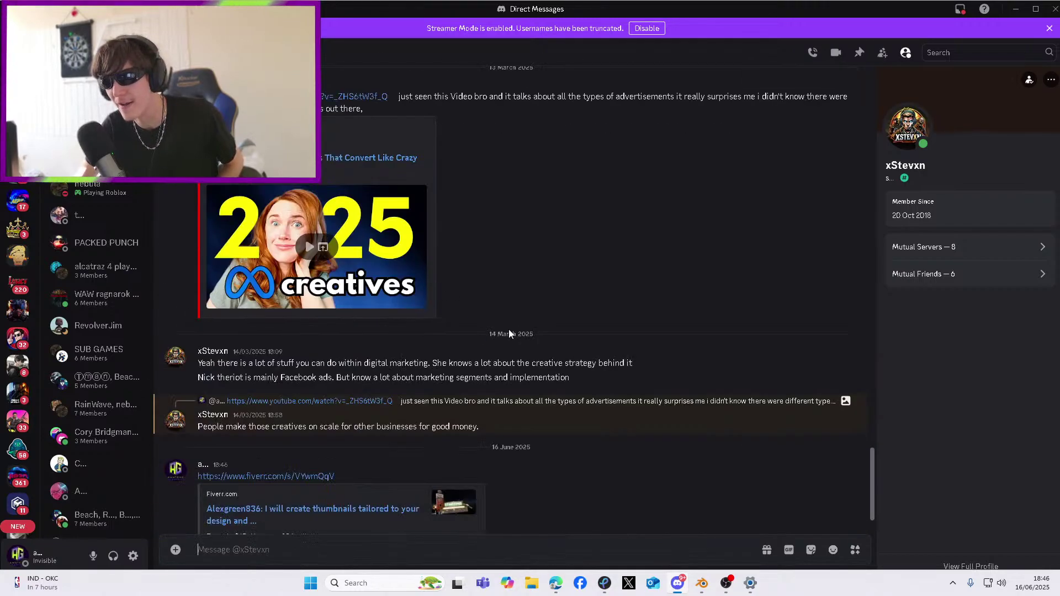
{"action": "scroll", "coordinate": [465, 332], "scroll_direction": "up", "scroll_amount": 1}
{"action": "scroll", "coordinate": [539, 348], "scroll_direction": "down", "scroll_amount": 2}
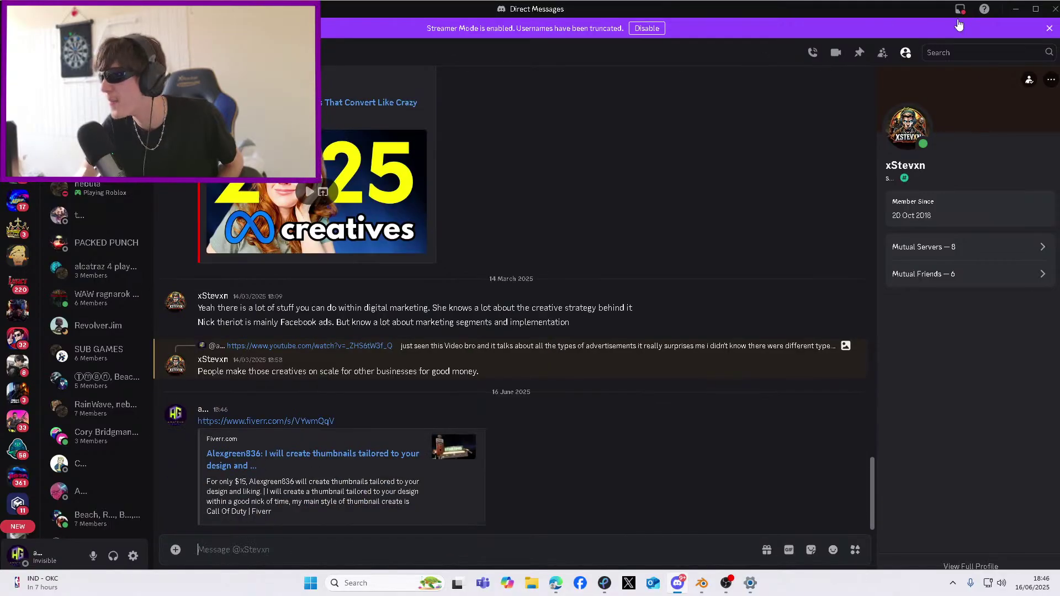
{"action": "left_click", "coordinate": [1015, 10]}
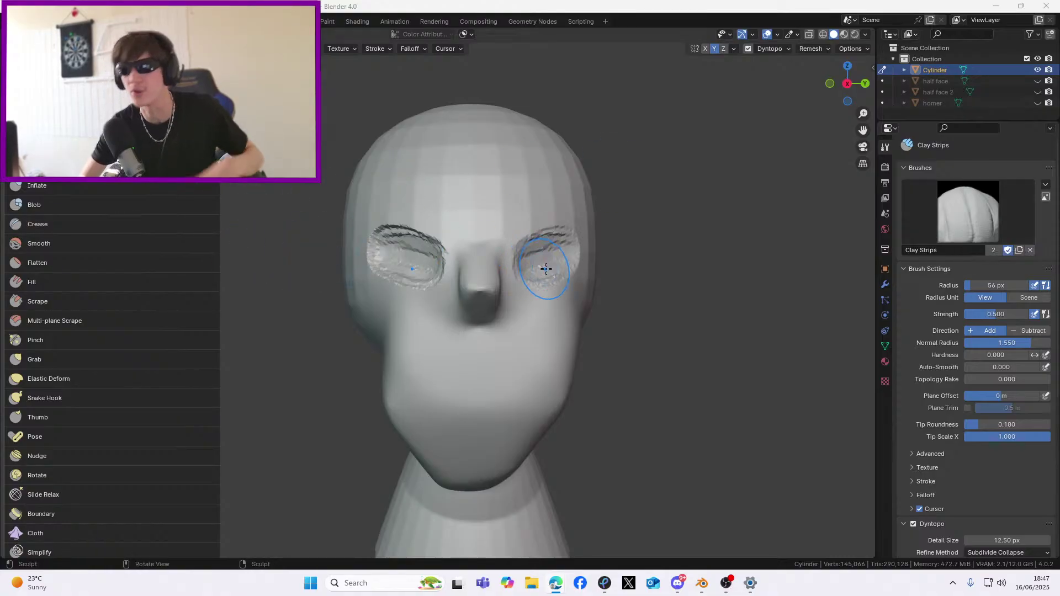
{"action": "middle_click_drag", "start_coordinate": [543, 276], "coordinate": [552, 292]}
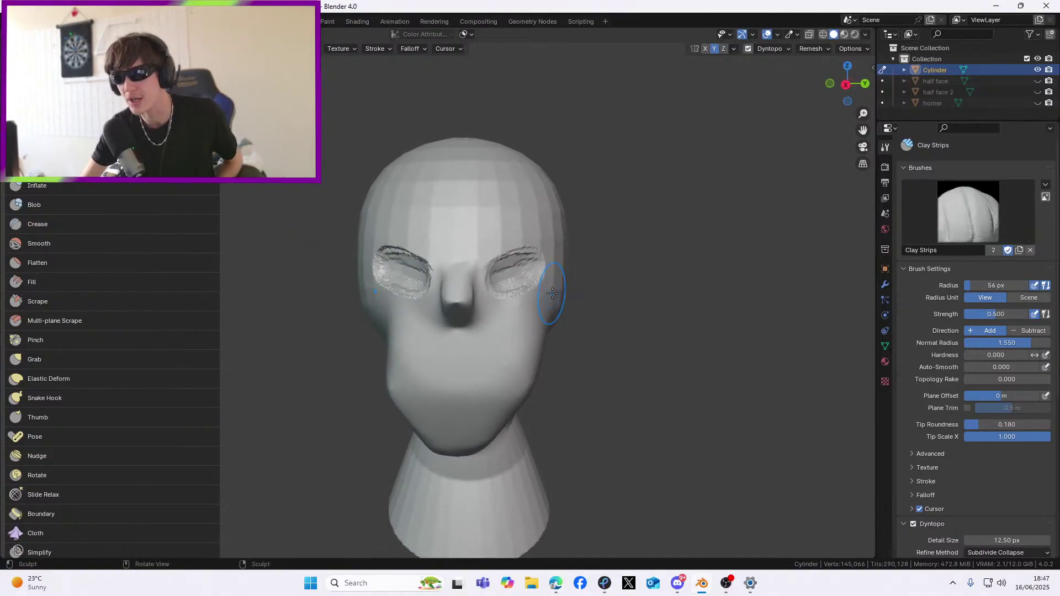
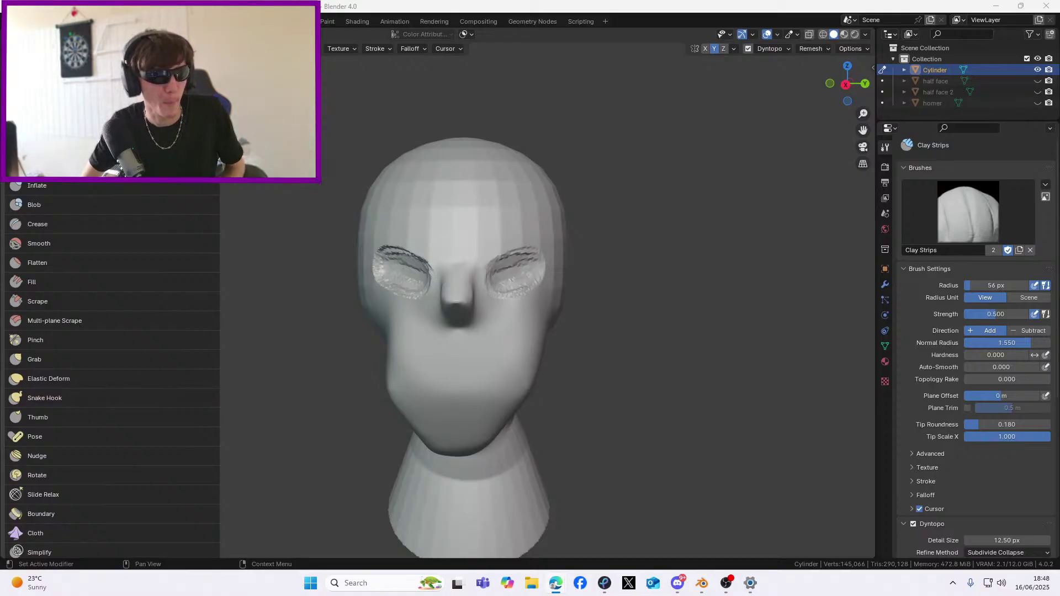
Smooth the rough carved surfaces and edges of both eye sockets with mirrored smoothing strokes
{"action": "scroll", "coordinate": [485, 236], "scroll_direction": "up", "scroll_amount": 8}
{"action": "mouse_move", "coordinate": [388, 255]}
{"action": "left_mouse_down", "text": "shift"}
{"action": "mouse_move", "coordinate": [438, 267]}
{"action": "mouse_move", "coordinate": [496, 260]}
{"action": "mouse_move", "coordinate": [551, 208]}
{"action": "mouse_move", "coordinate": [500, 152]}
{"action": "mouse_move", "coordinate": [390, 165]}
{"action": "mouse_move", "coordinate": [375, 237]}
{"action": "left_mouse_up", "text": "shift"}
{"action": "scroll", "coordinate": [397, 265], "scroll_direction": "down", "scroll_amount": 5}
{"action": "middle_click_drag", "start_coordinate": [398, 265], "coordinate": [535, 243]}
{"action": "left_click_drag", "start_coordinate": [535, 243], "coordinate": [544, 253]}
{"action": "scroll", "coordinate": [543, 253], "scroll_direction": "down", "scroll_amount": 4}
{"action": "mouse_move", "coordinate": [544, 252]}
{"action": "middle_mouse_down"}
{"action": "mouse_move", "coordinate": [594, 305]}
{"action": "mouse_move", "coordinate": [552, 300]}
{"action": "middle_mouse_up"}
{"action": "scroll", "coordinate": [547, 308], "scroll_direction": "up", "scroll_amount": 5}
{"action": "mouse_move", "coordinate": [413, 287]}
{"action": "left_mouse_down", "text": "shift"}
{"action": "mouse_move", "coordinate": [437, 279]}
{"action": "mouse_move", "coordinate": [454, 301]}
{"action": "mouse_move", "coordinate": [568, 279]}
{"action": "mouse_move", "coordinate": [569, 257]}
{"action": "mouse_move", "coordinate": [532, 229]}
{"action": "mouse_move", "coordinate": [485, 236]}
{"action": "left_mouse_up", "text": "shift"}
{"action": "mouse_move", "coordinate": [485, 236]}
{"action": "middle_mouse_down"}
{"action": "mouse_move", "coordinate": [573, 229]}
{"action": "mouse_move", "coordinate": [518, 212]}
{"action": "middle_mouse_up"}
{"action": "mouse_move", "coordinate": [517, 212]}
{"action": "left_mouse_down", "text": "shift"}
{"action": "mouse_move", "coordinate": [539, 225]}
{"action": "mouse_move", "coordinate": [558, 267]}
{"action": "mouse_move", "coordinate": [440, 237]}
{"action": "mouse_move", "coordinate": [458, 235]}
{"action": "mouse_move", "coordinate": [459, 220]}
{"action": "mouse_move", "coordinate": [528, 274]}
{"action": "left_mouse_up", "text": "shift"}
{"action": "mouse_move", "coordinate": [527, 274]}
{"action": "middle_mouse_down"}
{"action": "mouse_move", "coordinate": [493, 312]}
{"action": "mouse_move", "coordinate": [473, 303]}
{"action": "mouse_move", "coordinate": [525, 306]}
{"action": "middle_mouse_up"}
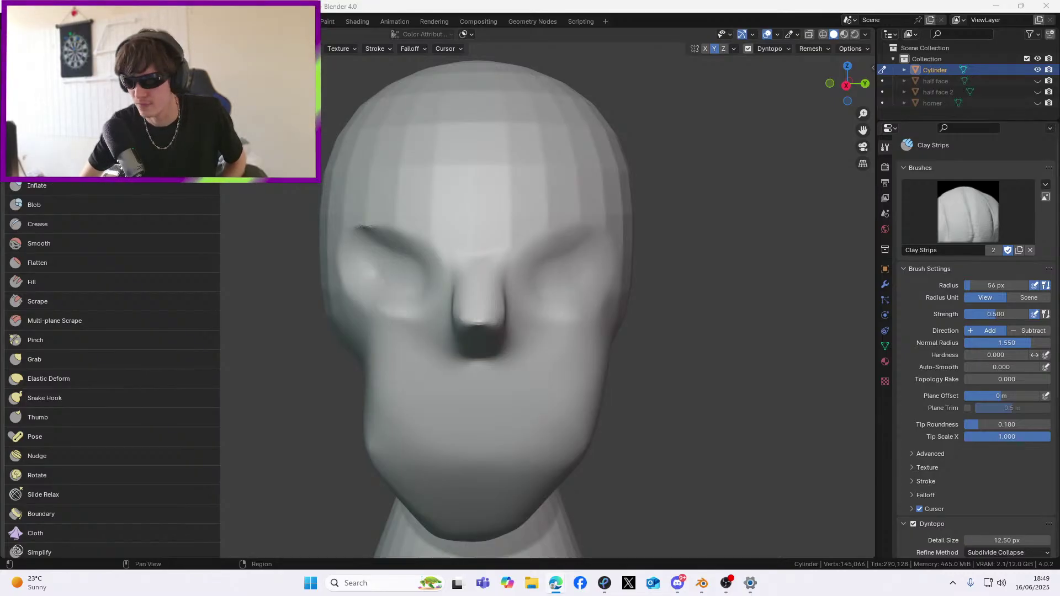
Smooth the area below the eye sockets and down along the cheeks
{"action": "middle_click_drag", "start_coordinate": [584, 315], "coordinate": [541, 312]}
{"action": "left_click_drag", "start_coordinate": [540, 312], "coordinate": [453, 308]}
{"action": "mouse_move", "coordinate": [431, 304]}
{"action": "middle_mouse_down"}
{"action": "mouse_move", "coordinate": [515, 301]}
{"action": "mouse_move", "coordinate": [570, 320]}
{"action": "mouse_move", "coordinate": [436, 332]}
{"action": "mouse_move", "coordinate": [497, 353]}
{"action": "mouse_move", "coordinate": [470, 372]}
{"action": "middle_mouse_up"}
{"action": "left_click_drag", "start_coordinate": [471, 372], "coordinate": [441, 398]}
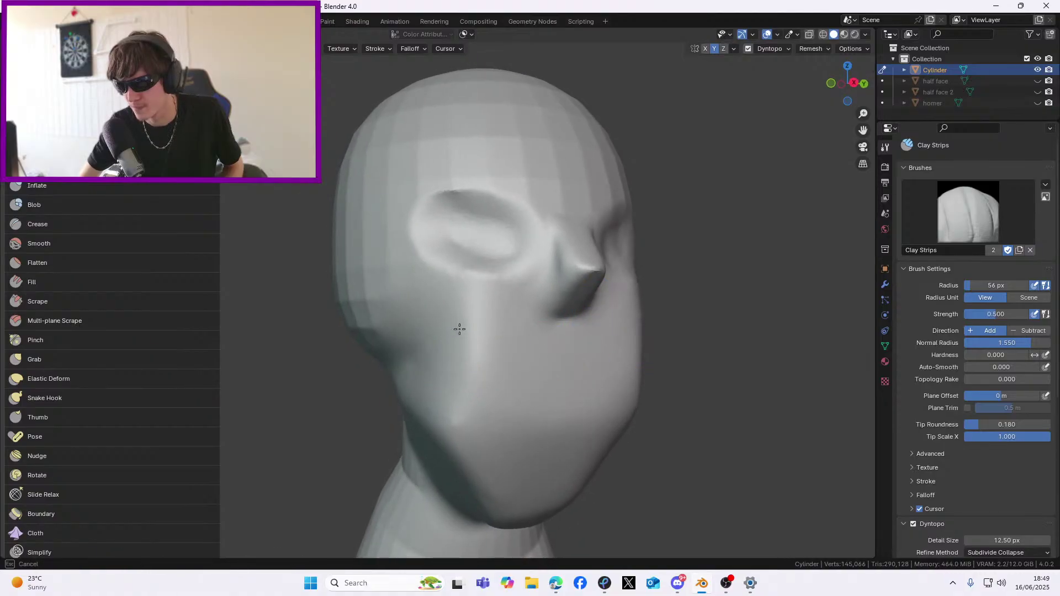
{"action": "middle_click_drag", "start_coordinate": [369, 377], "coordinate": [497, 356]}
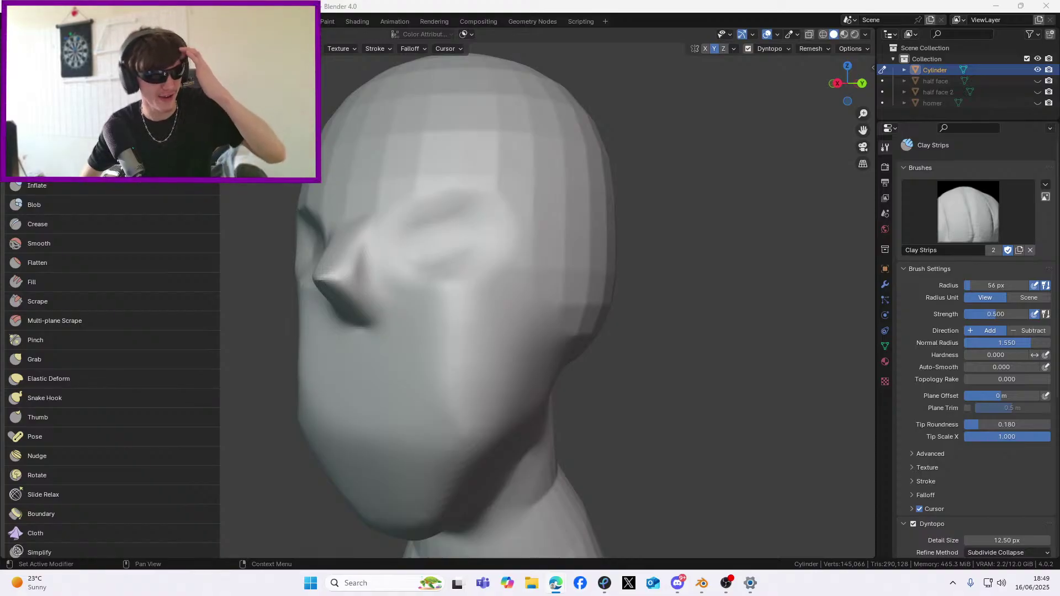
Try Clay Strips strokes between the nose and the brow and undo each of them
{"action": "mouse_move", "coordinate": [413, 242]}
{"action": "middle_mouse_down"}
{"action": "mouse_move", "coordinate": [460, 258]}
{"action": "mouse_move", "coordinate": [521, 256]}
{"action": "middle_mouse_up"}
{"action": "scroll", "coordinate": [436, 255], "scroll_direction": "up", "scroll_amount": 2}
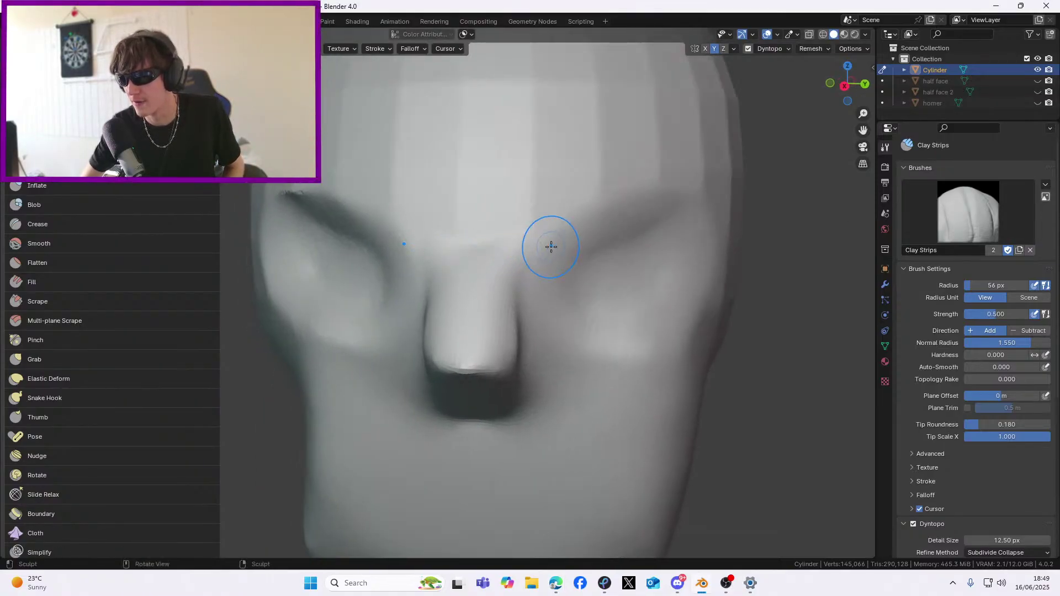
{"action": "mouse_move", "coordinate": [546, 261]}
{"action": "left_mouse_down"}
{"action": "mouse_move", "coordinate": [558, 237]}
{"action": "mouse_move", "coordinate": [528, 253]}
{"action": "mouse_move", "coordinate": [567, 224]}
{"action": "mouse_move", "coordinate": [532, 234]}
{"action": "mouse_move", "coordinate": [558, 205]}
{"action": "mouse_move", "coordinate": [640, 177]}
{"action": "mouse_move", "coordinate": [612, 218]}
{"action": "left_mouse_up"}
{"action": "key", "text": "ctrl+z"}
{"action": "scroll", "coordinate": [614, 224], "scroll_direction": "down", "scroll_amount": 3}
{"action": "mouse_move", "coordinate": [623, 232]}
{"action": "middle_mouse_down"}
{"action": "mouse_move", "coordinate": [588, 238]}
{"action": "mouse_move", "coordinate": [589, 251]}
{"action": "mouse_move", "coordinate": [456, 267]}
{"action": "middle_mouse_up"}
{"action": "scroll", "coordinate": [589, 253], "scroll_direction": "up", "scroll_amount": 4}
{"action": "mouse_move", "coordinate": [457, 267]}
{"action": "left_mouse_down"}
{"action": "mouse_move", "coordinate": [473, 220]}
{"action": "mouse_move", "coordinate": [506, 199]}
{"action": "mouse_move", "coordinate": [454, 220]}
{"action": "mouse_move", "coordinate": [506, 203]}
{"action": "mouse_move", "coordinate": [457, 239]}
{"action": "left_mouse_up"}
{"action": "mouse_move", "coordinate": [456, 239]}
{"action": "middle_mouse_down"}
{"action": "mouse_move", "coordinate": [498, 250]}
{"action": "mouse_move", "coordinate": [482, 268]}
{"action": "middle_mouse_up"}
{"action": "key", "text": "ctrl+z"}
Carve the inner eye sockets from the sides of the nose up along the brows with mirrored Clay Strips strokes
{"action": "scroll", "coordinate": [482, 268], "scroll_direction": "up", "scroll_amount": 3}
{"action": "mouse_move", "coordinate": [500, 286]}
{"action": "left_mouse_down"}
{"action": "mouse_move", "coordinate": [497, 239]}
{"action": "mouse_move", "coordinate": [534, 215]}
{"action": "mouse_move", "coordinate": [494, 269]}
{"action": "mouse_move", "coordinate": [506, 227]}
{"action": "mouse_move", "coordinate": [545, 224]}
{"action": "mouse_move", "coordinate": [535, 221]}
{"action": "mouse_move", "coordinate": [612, 193]}
{"action": "mouse_move", "coordinate": [602, 193]}
{"action": "mouse_move", "coordinate": [635, 198]}
{"action": "mouse_move", "coordinate": [594, 199]}
{"action": "mouse_move", "coordinate": [620, 201]}
{"action": "mouse_move", "coordinate": [504, 230]}
{"action": "left_mouse_up"}
{"action": "scroll", "coordinate": [508, 234], "scroll_direction": "down", "scroll_amount": 5}
{"action": "middle_click_drag", "start_coordinate": [516, 243], "coordinate": [521, 248]}
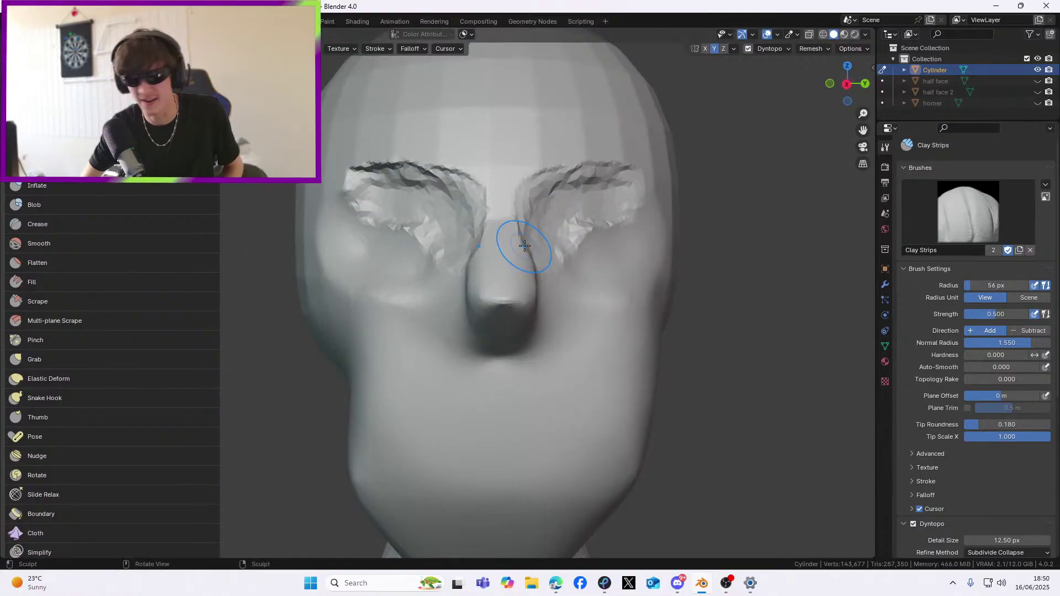
{"action": "scroll", "coordinate": [520, 259], "scroll_direction": "up", "scroll_amount": 3}
{"action": "mouse_move", "coordinate": [522, 269]}
{"action": "left_mouse_down"}
{"action": "mouse_move", "coordinate": [574, 215]}
{"action": "mouse_move", "coordinate": [596, 251]}
{"action": "mouse_move", "coordinate": [605, 199]}
{"action": "mouse_move", "coordinate": [518, 237]}
{"action": "mouse_move", "coordinate": [585, 176]}
{"action": "mouse_move", "coordinate": [597, 192]}
{"action": "mouse_move", "coordinate": [606, 165]}
{"action": "left_mouse_up"}
{"action": "scroll", "coordinate": [480, 312], "scroll_direction": "down", "scroll_amount": 4}
{"action": "mouse_move", "coordinate": [480, 312]}
{"action": "middle_mouse_down"}
{"action": "mouse_move", "coordinate": [509, 310]}
{"action": "mouse_move", "coordinate": [481, 311]}
{"action": "middle_mouse_up"}
{"action": "scroll", "coordinate": [508, 310], "scroll_direction": "up", "scroll_amount": 3}
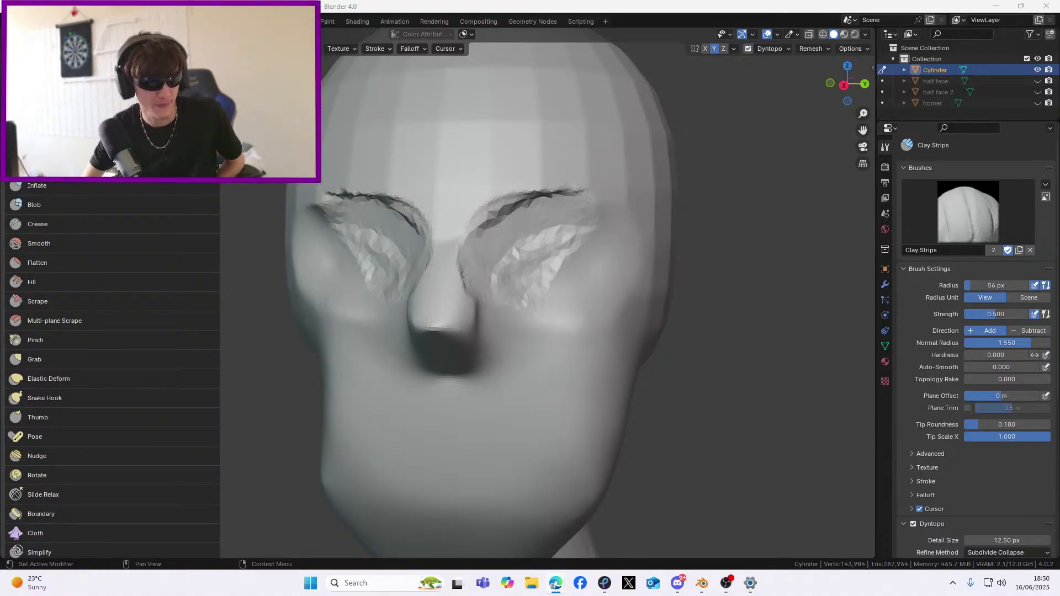
Try a Clay Strips stroke on the cheek below the eye socket and undo it
{"action": "scroll", "coordinate": [445, 373], "scroll_direction": "down", "scroll_amount": 3}
{"action": "mouse_move", "coordinate": [478, 366]}
{"action": "middle_mouse_down"}
{"action": "mouse_move", "coordinate": [521, 355]}
{"action": "mouse_move", "coordinate": [415, 369]}
{"action": "middle_mouse_up"}
{"action": "scroll", "coordinate": [414, 369], "scroll_direction": "up", "scroll_amount": 5}
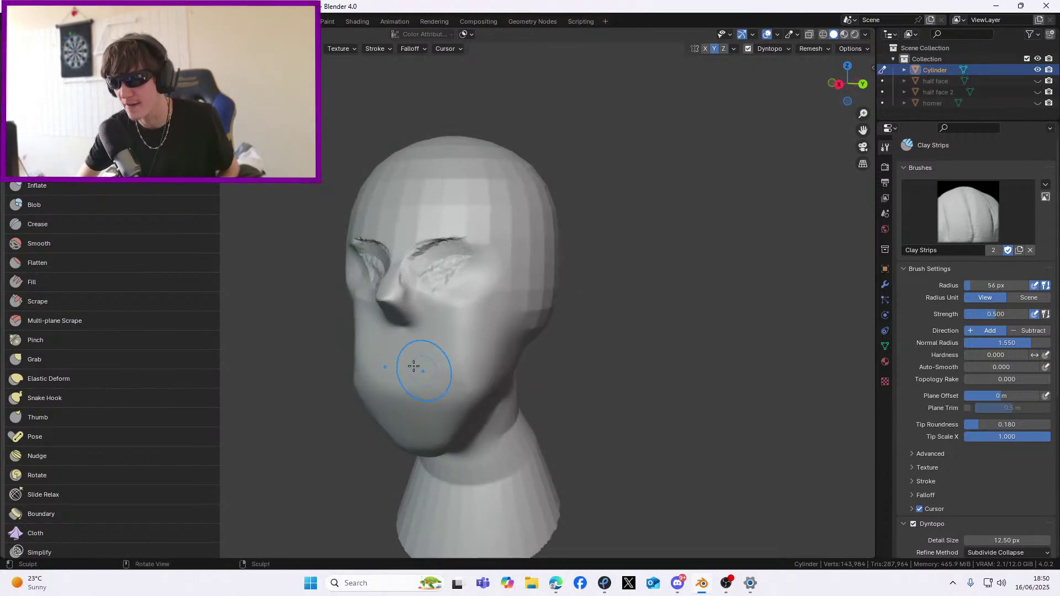
{"action": "scroll", "coordinate": [372, 342], "scroll_direction": "up", "scroll_amount": 2}
{"action": "middle_click_drag", "start_coordinate": [372, 342], "coordinate": [406, 321]}
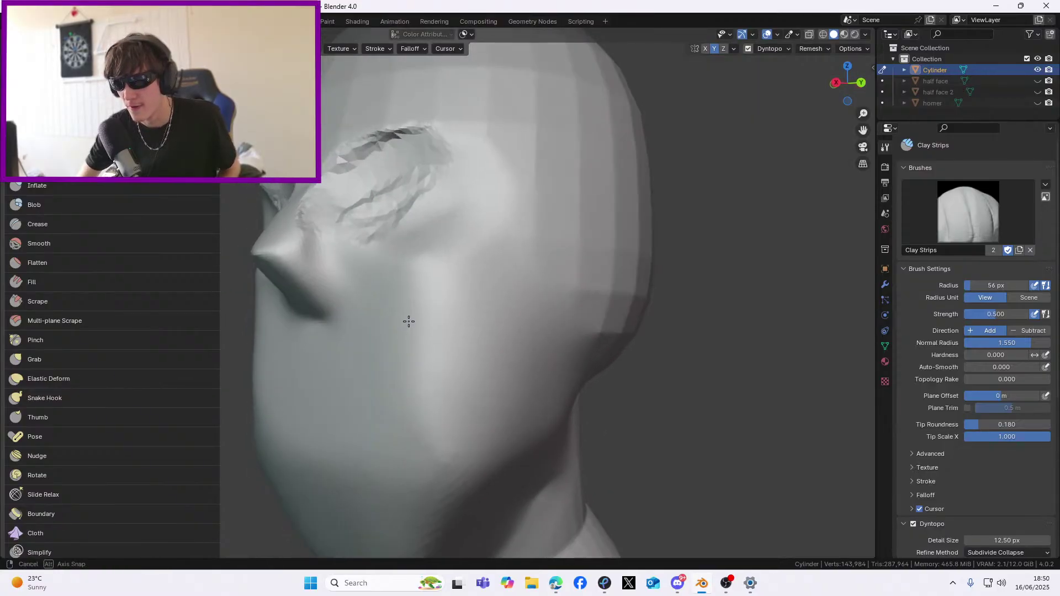
{"action": "mouse_move", "coordinate": [409, 260]}
{"action": "left_mouse_down"}
{"action": "mouse_move", "coordinate": [402, 286]}
{"action": "mouse_move", "coordinate": [427, 340]}
{"action": "mouse_move", "coordinate": [398, 309]}
{"action": "mouse_move", "coordinate": [469, 276]}
{"action": "mouse_move", "coordinate": [449, 326]}
{"action": "left_mouse_up"}
{"action": "mouse_move", "coordinate": [450, 326]}
{"action": "middle_mouse_down"}
{"action": "mouse_move", "coordinate": [508, 330]}
{"action": "mouse_move", "coordinate": [484, 334]}
{"action": "mouse_move", "coordinate": [499, 342]}
{"action": "mouse_move", "coordinate": [490, 343]}
{"action": "middle_mouse_up"}
{"action": "key", "text": "ctrl+z"}
{"action": "scroll", "coordinate": [499, 342], "scroll_direction": "up", "scroll_amount": 1}
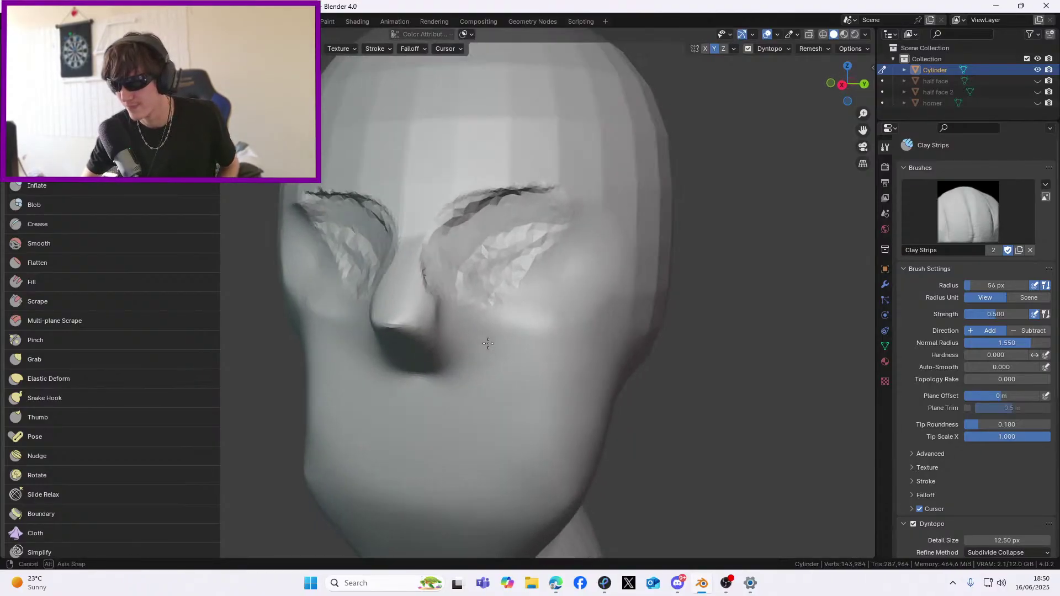
Hollow out both cheeks below the eye sockets and beside the nose with mirrored Clay Strips strokes
{"action": "mouse_move", "coordinate": [521, 416]}
{"action": "left_mouse_down"}
{"action": "mouse_move", "coordinate": [492, 348]}
{"action": "mouse_move", "coordinate": [505, 311]}
{"action": "mouse_move", "coordinate": [580, 292]}
{"action": "mouse_move", "coordinate": [552, 398]}
{"action": "mouse_move", "coordinate": [607, 309]}
{"action": "mouse_move", "coordinate": [592, 331]}
{"action": "left_mouse_up"}
{"action": "middle_click_drag", "start_coordinate": [592, 332], "coordinate": [676, 327]}
{"action": "mouse_move", "coordinate": [486, 339]}
{"action": "left_mouse_down"}
{"action": "mouse_move", "coordinate": [494, 312]}
{"action": "mouse_move", "coordinate": [509, 371]}
{"action": "left_mouse_up"}
{"action": "middle_click_drag", "start_coordinate": [507, 359], "coordinate": [455, 336]}
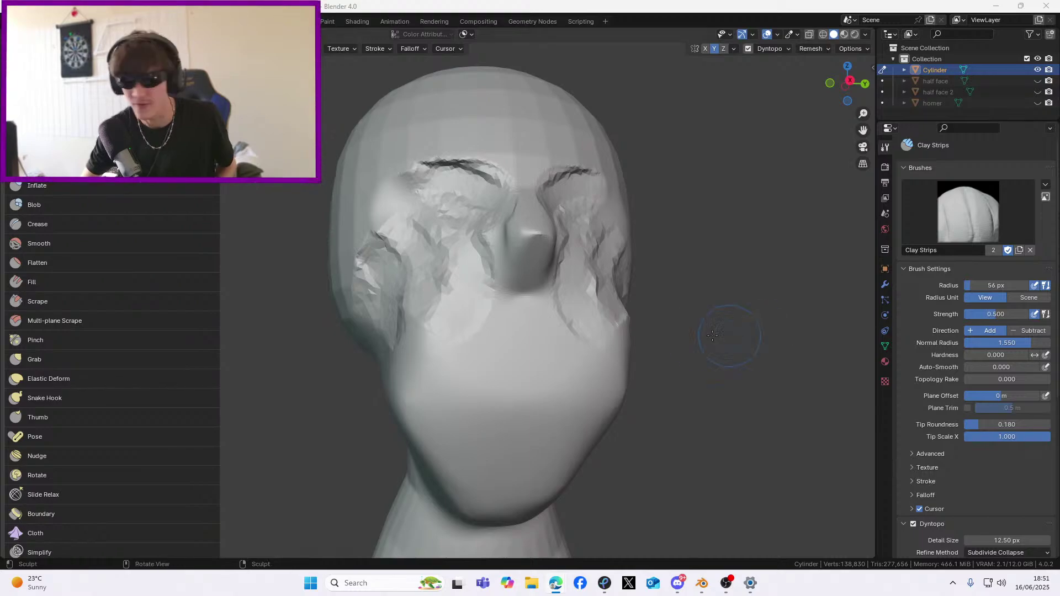
Even out the jagged carved cheeks and blend them towards the mouth area and jaw
{"action": "middle_click_drag", "start_coordinate": [729, 335], "coordinate": [477, 324]}
{"action": "mouse_move", "coordinate": [421, 323]}
{"action": "left_mouse_down"}
{"action": "mouse_move", "coordinate": [412, 312]}
{"action": "mouse_move", "coordinate": [410, 329]}
{"action": "mouse_move", "coordinate": [400, 312]}
{"action": "left_mouse_up"}
{"action": "mouse_move", "coordinate": [399, 312]}
{"action": "middle_mouse_down"}
{"action": "mouse_move", "coordinate": [574, 320]}
{"action": "mouse_move", "coordinate": [473, 338]}
{"action": "middle_mouse_up"}
{"action": "mouse_move", "coordinate": [478, 356]}
{"action": "left_mouse_down"}
{"action": "mouse_move", "coordinate": [519, 375]}
{"action": "mouse_move", "coordinate": [449, 330]}
{"action": "mouse_move", "coordinate": [436, 361]}
{"action": "left_mouse_up"}
{"action": "mouse_move", "coordinate": [494, 379]}
{"action": "left_mouse_down"}
{"action": "mouse_move", "coordinate": [549, 323]}
{"action": "mouse_move", "coordinate": [532, 300]}
{"action": "left_mouse_up"}
{"action": "mouse_move", "coordinate": [532, 300]}
{"action": "middle_mouse_down"}
{"action": "mouse_move", "coordinate": [540, 371]}
{"action": "mouse_move", "coordinate": [584, 371]}
{"action": "middle_mouse_up"}
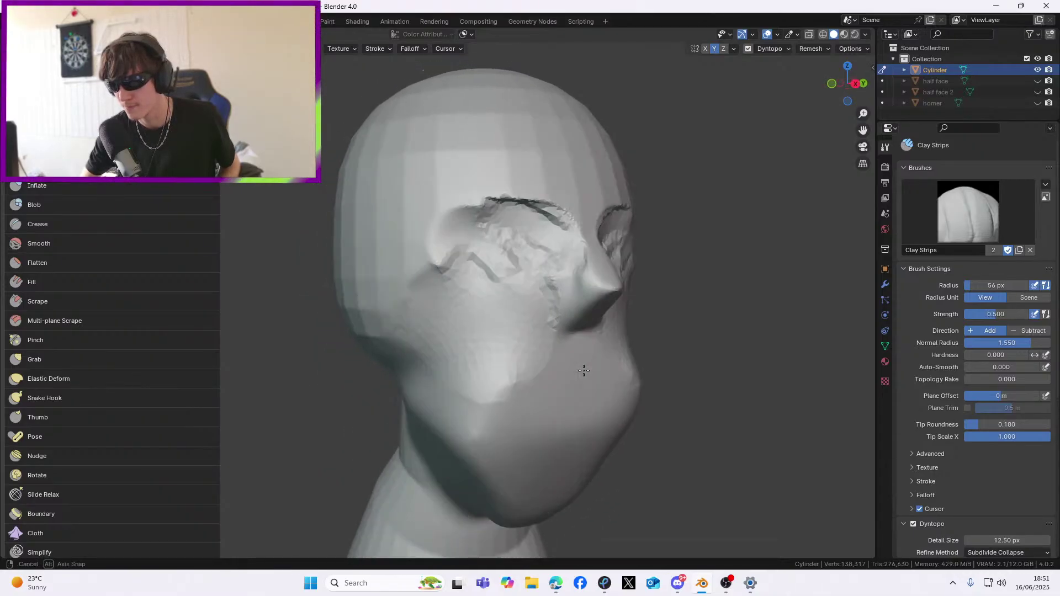
Carve further into the outer cheeks below the eye sockets with mirrored Clay Strips strokes
{"action": "mouse_move", "coordinate": [478, 397]}
{"action": "middle_mouse_down"}
{"action": "mouse_move", "coordinate": [471, 443]}
{"action": "mouse_move", "coordinate": [461, 381]}
{"action": "mouse_move", "coordinate": [501, 379]}
{"action": "middle_mouse_up"}
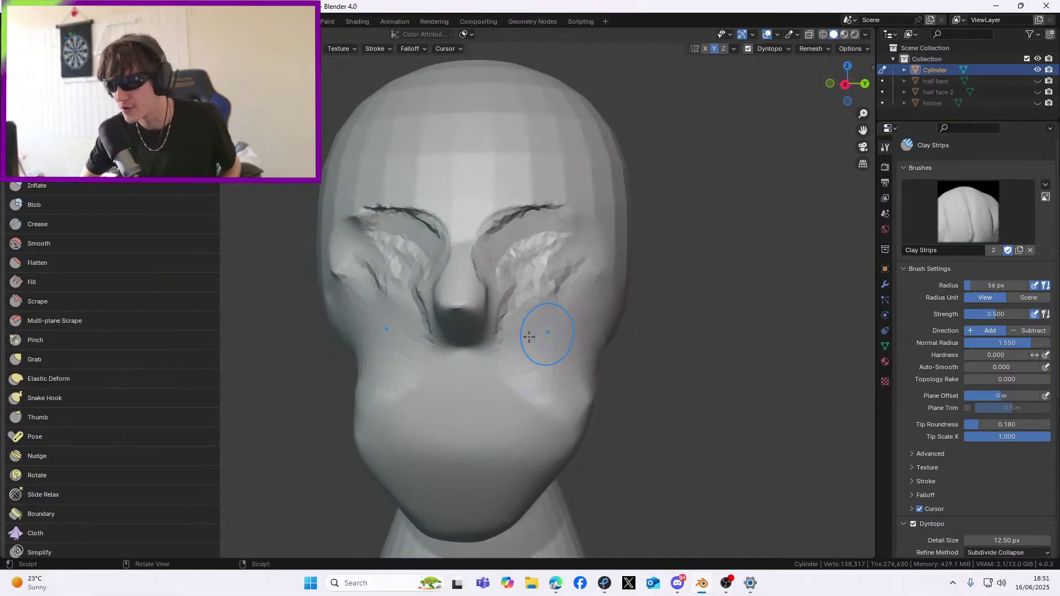
{"action": "left_click_drag", "start_coordinate": [568, 310], "coordinate": [549, 290]}
{"action": "mouse_move", "coordinate": [586, 324]}
{"action": "middle_mouse_down"}
{"action": "mouse_move", "coordinate": [604, 331]}
{"action": "mouse_move", "coordinate": [573, 328]}
{"action": "middle_mouse_up"}
{"action": "left_click_drag", "start_coordinate": [577, 334], "coordinate": [571, 359]}
{"action": "middle_click_drag", "start_coordinate": [571, 359], "coordinate": [539, 308]}
{"action": "mouse_move", "coordinate": [539, 308]}
{"action": "left_mouse_down"}
{"action": "mouse_move", "coordinate": [515, 355]}
{"action": "mouse_move", "coordinate": [510, 345]}
{"action": "mouse_move", "coordinate": [527, 331]}
{"action": "left_mouse_up"}
{"action": "middle_click_drag", "start_coordinate": [527, 331], "coordinate": [532, 320]}
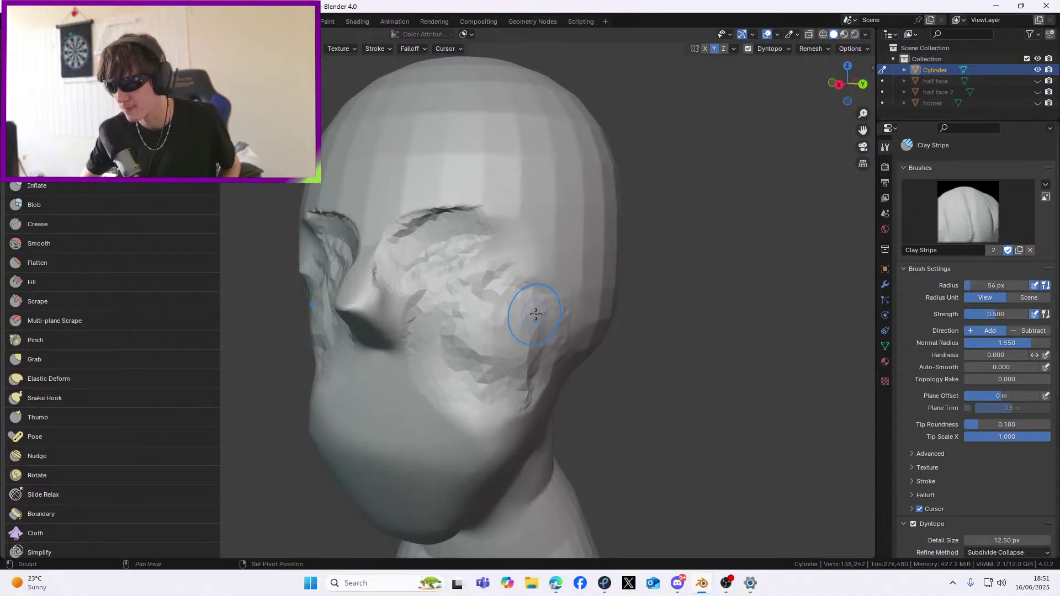
Rework the cheek surface between the cheekbone and the jaw from the side of the face
{"action": "middle_click_drag", "start_coordinate": [452, 348], "coordinate": [495, 352]}
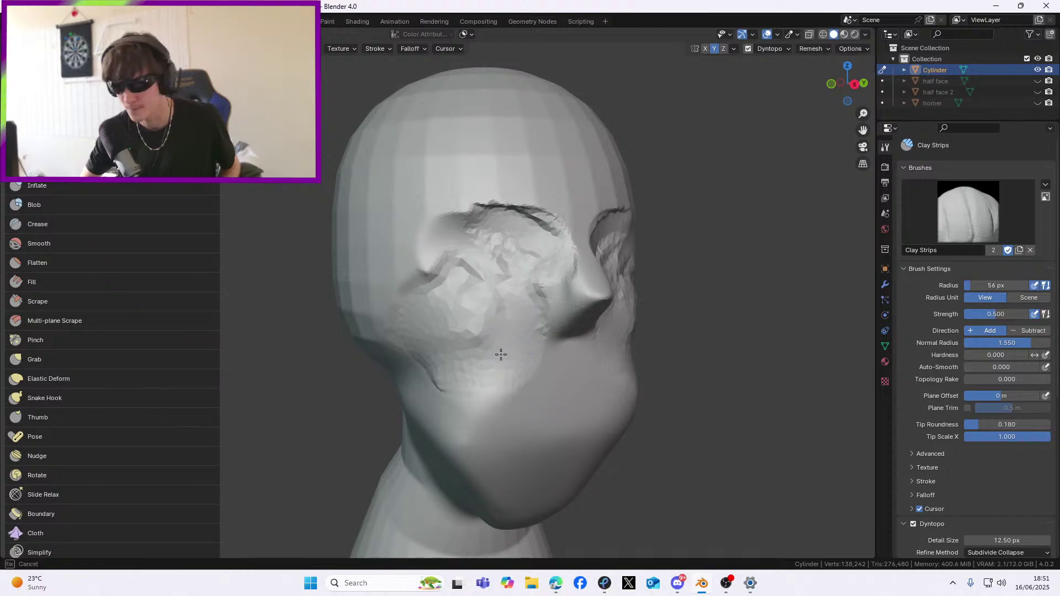
{"action": "middle_click_drag", "start_coordinate": [507, 333], "coordinate": [498, 369]}
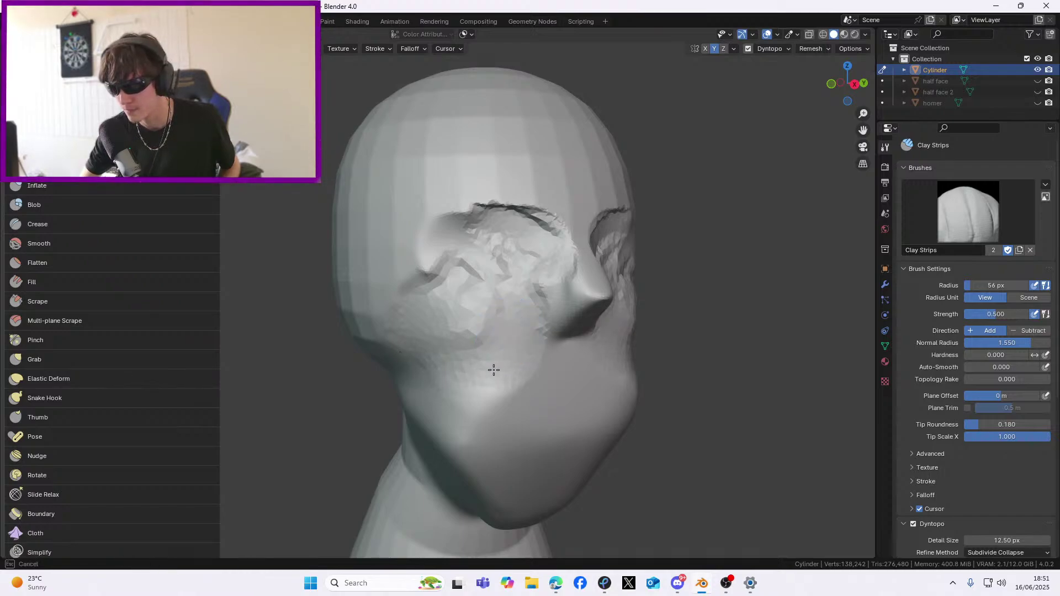
{"action": "mouse_move", "coordinate": [547, 328]}
{"action": "middle_mouse_down"}
{"action": "mouse_move", "coordinate": [412, 353]}
{"action": "mouse_move", "coordinate": [449, 355]}
{"action": "mouse_move", "coordinate": [497, 326]}
{"action": "middle_mouse_up"}
{"action": "key", "text": "KP_1"}
{"action": "mouse_move", "coordinate": [408, 337]}
{"action": "middle_mouse_down"}
{"action": "mouse_move", "coordinate": [372, 363]}
{"action": "mouse_move", "coordinate": [492, 343]}
{"action": "middle_mouse_up"}
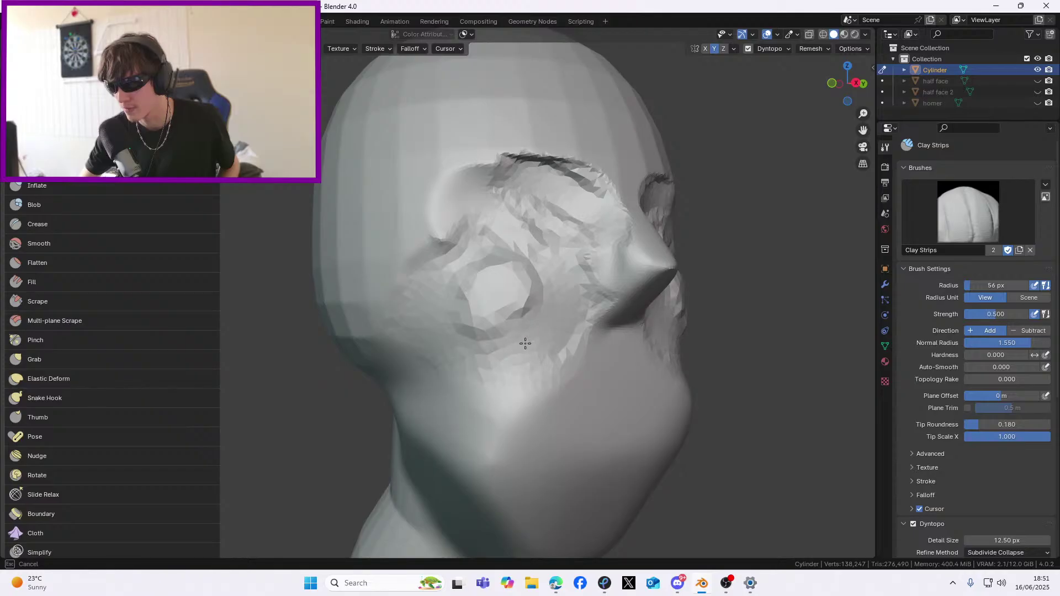
Even out the small hollow on the cheekbone and blend it into the surrounding cheek
{"action": "mouse_move", "coordinate": [500, 301]}
{"action": "middle_mouse_down"}
{"action": "mouse_move", "coordinate": [506, 336]}
{"action": "mouse_move", "coordinate": [441, 345]}
{"action": "mouse_move", "coordinate": [435, 359]}
{"action": "mouse_move", "coordinate": [524, 343]}
{"action": "mouse_move", "coordinate": [503, 291]}
{"action": "middle_mouse_up"}
{"action": "left_click_drag", "start_coordinate": [499, 302], "coordinate": [466, 303]}
{"action": "mouse_move", "coordinate": [480, 307]}
{"action": "middle_mouse_down"}
{"action": "mouse_move", "coordinate": [556, 312]}
{"action": "mouse_move", "coordinate": [526, 314]}
{"action": "mouse_move", "coordinate": [546, 308]}
{"action": "mouse_move", "coordinate": [586, 331]}
{"action": "mouse_move", "coordinate": [484, 311]}
{"action": "middle_mouse_up"}
{"action": "middle_click_drag", "start_coordinate": [521, 374], "coordinate": [507, 352]}
{"action": "middle_click_drag", "start_coordinate": [513, 314], "coordinate": [426, 316]}
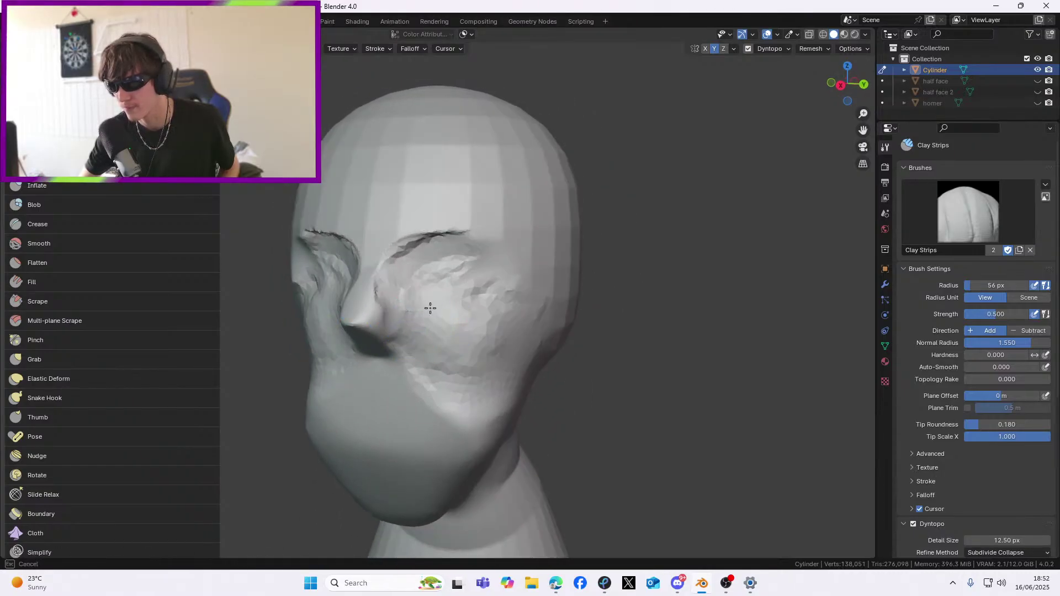
{"action": "middle_click_drag", "start_coordinate": [456, 407], "coordinate": [508, 403]}
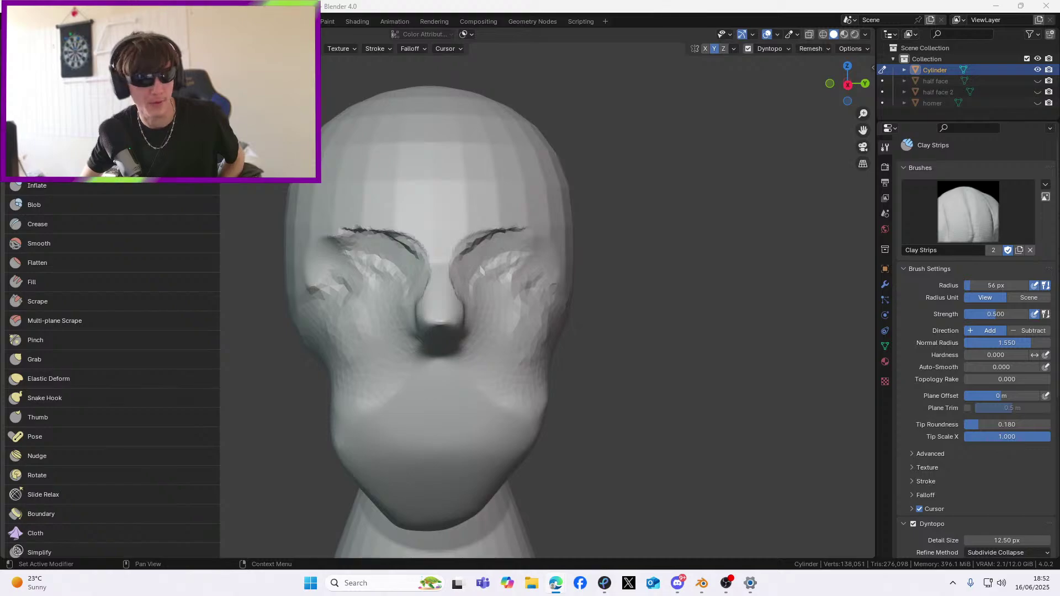
Try carving the side of the head from the temple down towards the jaw with Clay Strips and undo it
{"action": "mouse_move", "coordinate": [751, 246]}
{"action": "middle_mouse_down"}
{"action": "mouse_move", "coordinate": [383, 230]}
{"action": "mouse_move", "coordinate": [425, 281]}
{"action": "middle_mouse_up"}
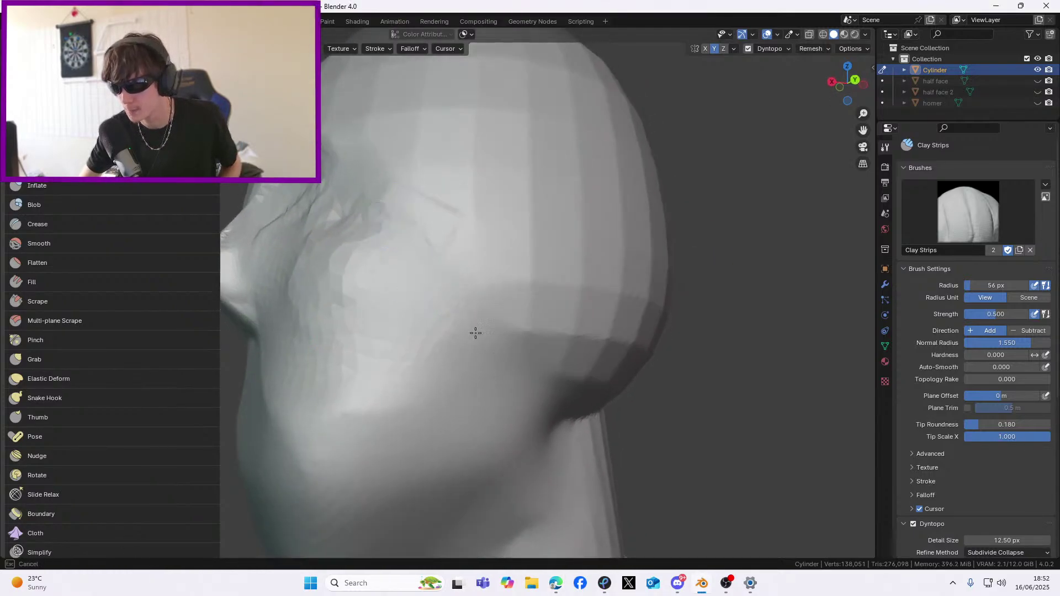
{"action": "middle_click_drag", "start_coordinate": [467, 328], "coordinate": [469, 327]}
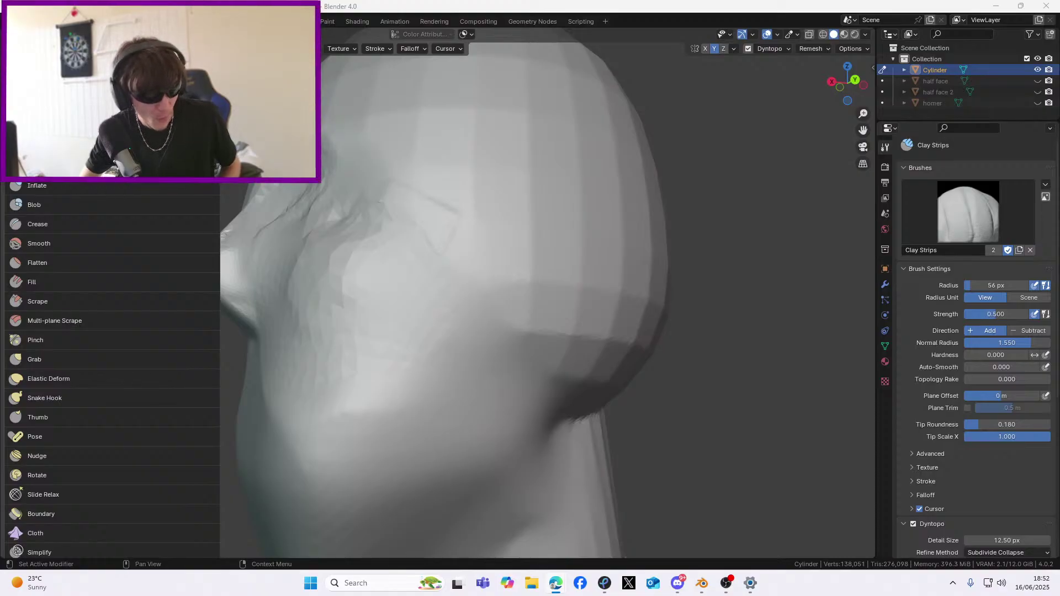
{"action": "middle_click_drag", "start_coordinate": [476, 295], "coordinate": [490, 293]}
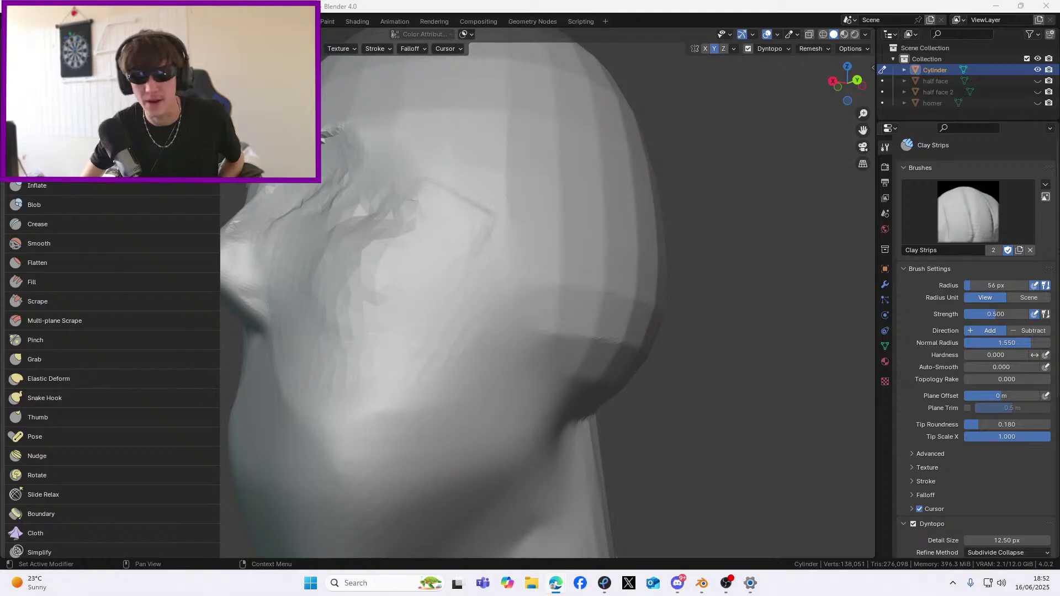
{"action": "scroll", "coordinate": [411, 301], "scroll_direction": "down", "scroll_amount": 5}
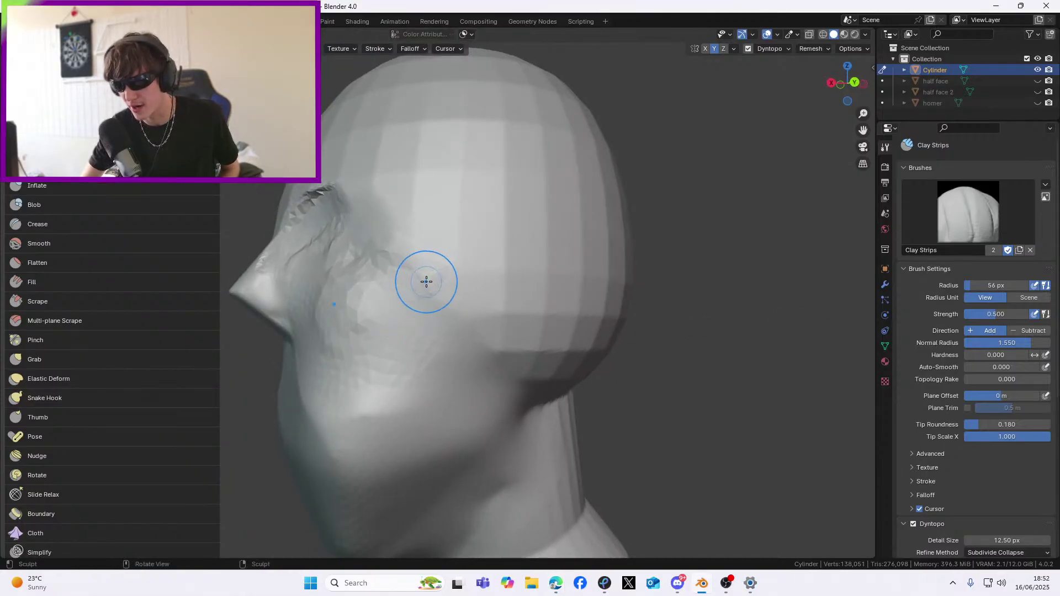
{"action": "scroll", "coordinate": [420, 276], "scroll_direction": "down", "scroll_amount": 2}
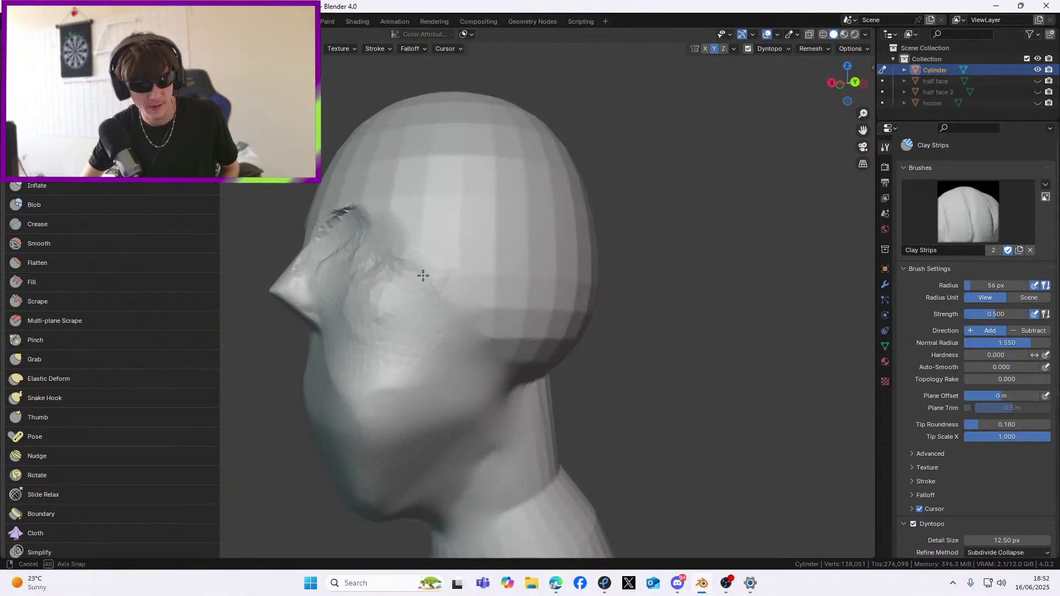
{"action": "left_click_drag", "start_coordinate": [422, 275], "coordinate": [417, 273]}
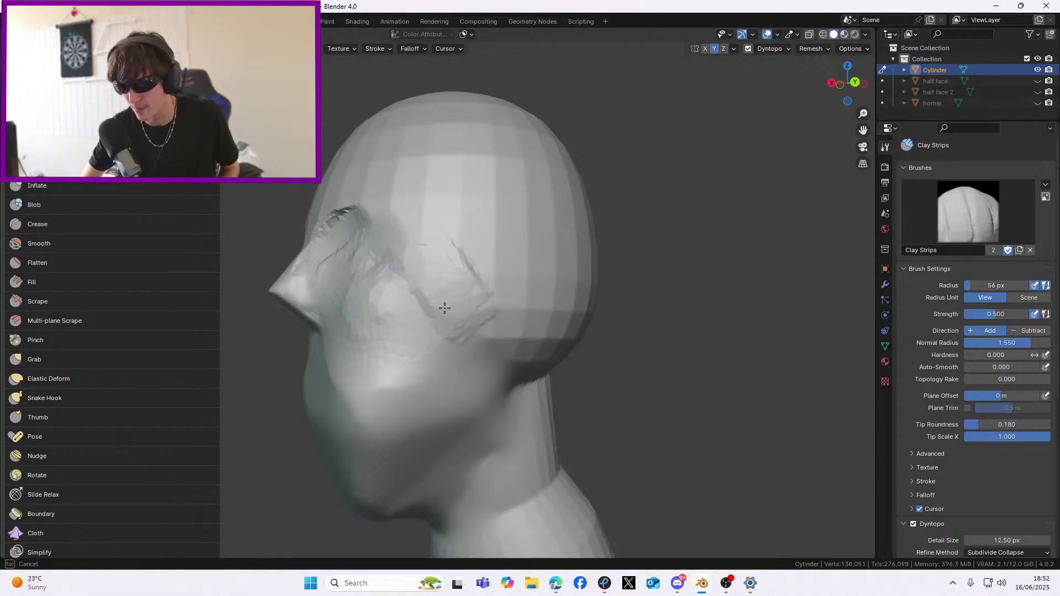
{"action": "mouse_move", "coordinate": [431, 343]}
{"action": "left_mouse_down"}
{"action": "mouse_move", "coordinate": [406, 435]}
{"action": "mouse_move", "coordinate": [372, 480]}
{"action": "left_mouse_up"}
{"action": "mouse_move", "coordinate": [370, 472]}
{"action": "middle_mouse_down"}
{"action": "mouse_move", "coordinate": [482, 447]}
{"action": "mouse_move", "coordinate": [447, 445]}
{"action": "middle_mouse_up"}
{"action": "key", "text": "ctrl+z"}
{"action": "scroll", "coordinate": [555, 407], "scroll_direction": "down", "scroll_amount": 1}
{"action": "mouse_move", "coordinate": [556, 407]}
{"action": "middle_mouse_down"}
{"action": "mouse_move", "coordinate": [450, 407]}
{"action": "mouse_move", "coordinate": [480, 372]}
{"action": "mouse_move", "coordinate": [467, 242]}
{"action": "middle_mouse_up"}
{"action": "scroll", "coordinate": [449, 407], "scroll_direction": "up", "scroll_amount": 4}
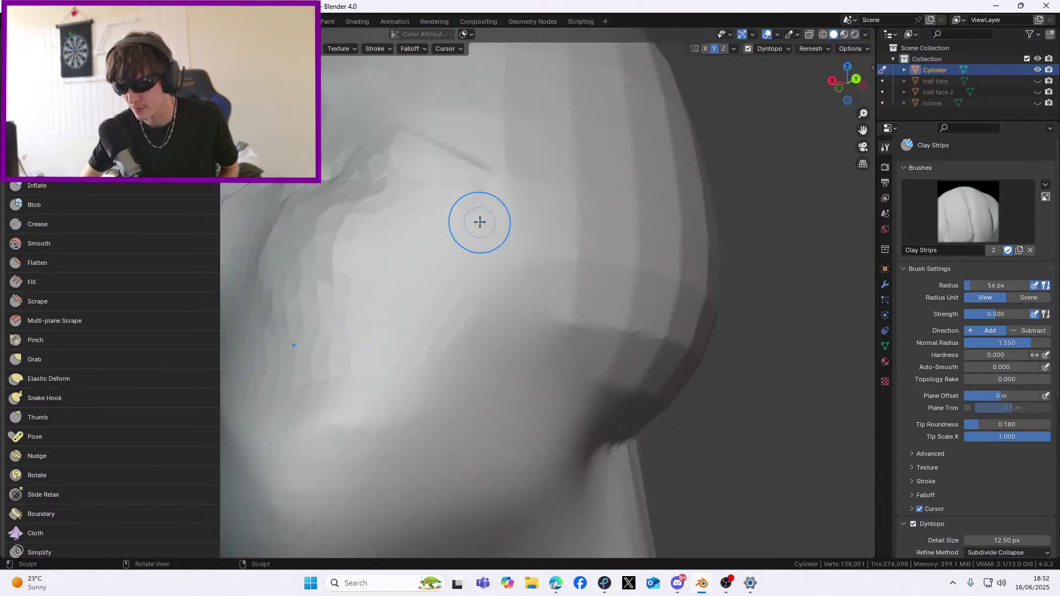
{"action": "left_click_drag", "start_coordinate": [864, 130], "coordinate": [934, 47]}
{"action": "middle_click_drag", "start_coordinate": [704, 270], "coordinate": [693, 280]}
{"action": "scroll", "coordinate": [694, 279], "scroll_direction": "up", "scroll_amount": 1}
{"action": "scroll", "coordinate": [692, 282], "scroll_direction": "down", "scroll_amount": 2}
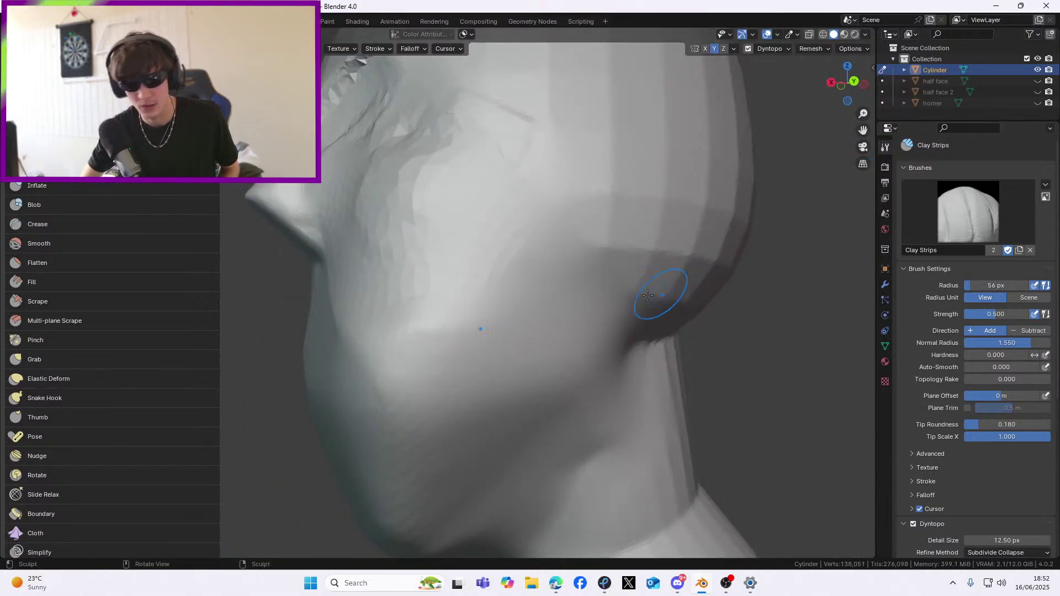
Try a Clay Strips stroke across the side of the face behind the cheekbone and undo it
{"action": "key", "text": "bracketleft"}
{"action": "key", "text": "bracketleft"}
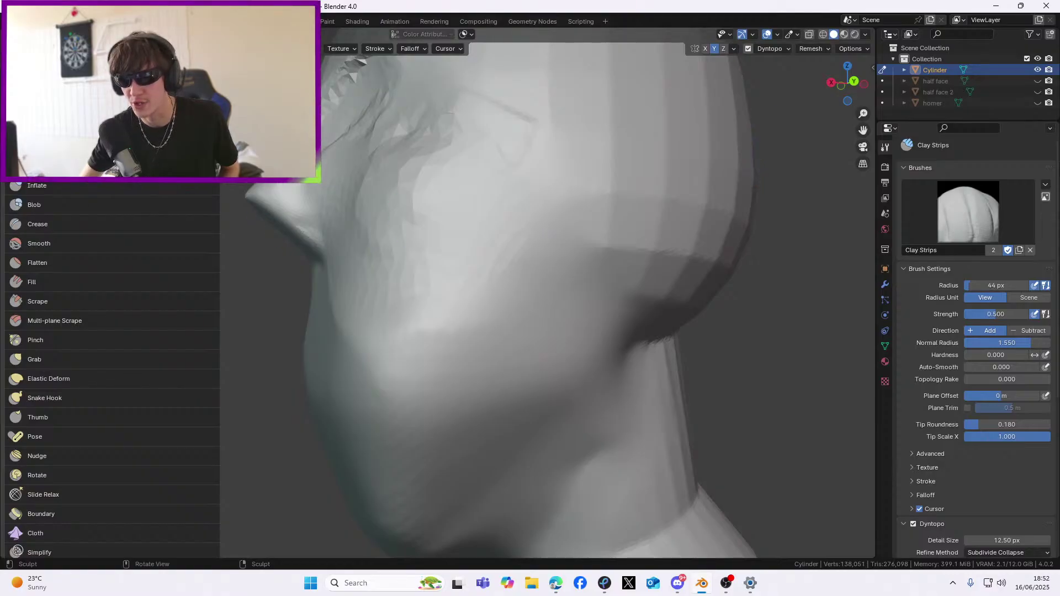
{"action": "left_click_drag", "start_coordinate": [544, 190], "coordinate": [513, 283]}
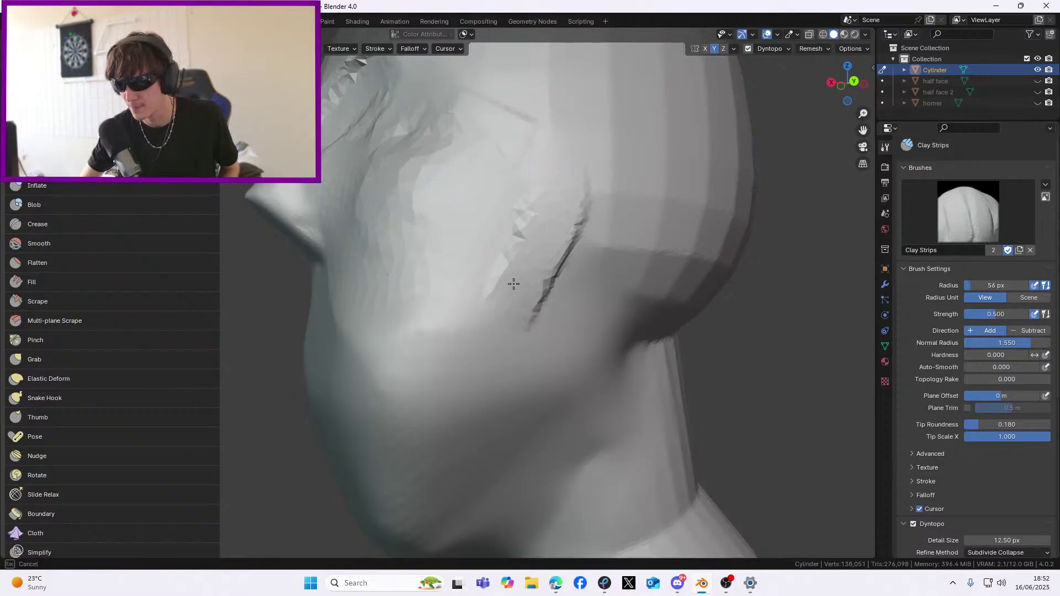
{"action": "key", "text": "ctrl+z"}
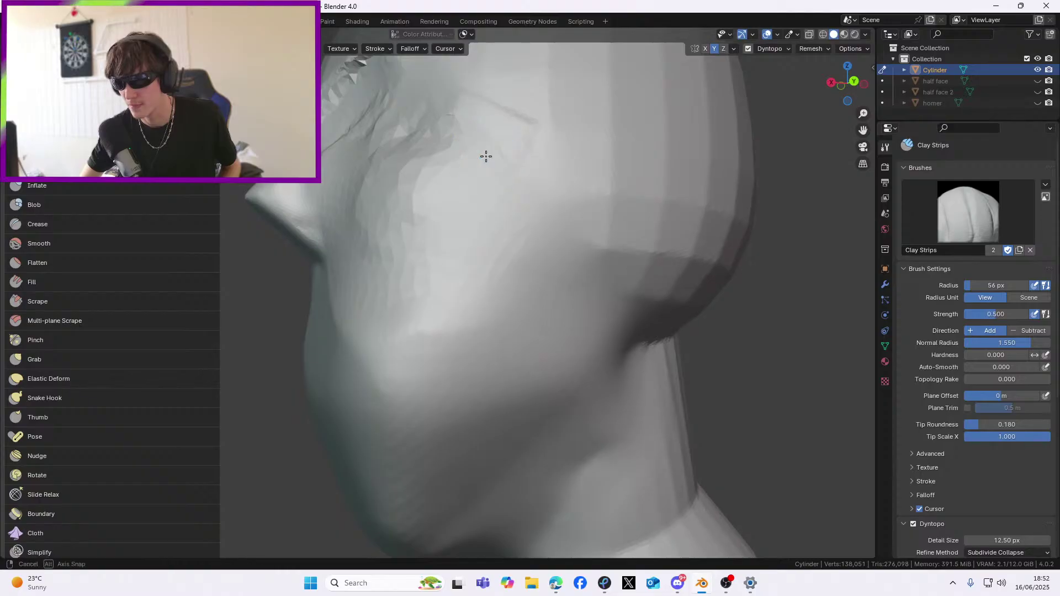
Try long Clay Strips strokes from the temples down to the jaw on both sides of the face and undo them
{"action": "middle_click_drag", "start_coordinate": [483, 158], "coordinate": [469, 180]}
{"action": "mouse_move", "coordinate": [448, 193]}
{"action": "left_mouse_down"}
{"action": "mouse_move", "coordinate": [503, 272]}
{"action": "mouse_move", "coordinate": [399, 475]}
{"action": "left_mouse_up"}
{"action": "mouse_move", "coordinate": [383, 483]}
{"action": "middle_mouse_down"}
{"action": "mouse_move", "coordinate": [517, 453]}
{"action": "mouse_move", "coordinate": [611, 449]}
{"action": "middle_mouse_up"}
{"action": "mouse_move", "coordinate": [473, 171]}
{"action": "left_mouse_down"}
{"action": "mouse_move", "coordinate": [375, 254]}
{"action": "mouse_move", "coordinate": [442, 317]}
{"action": "mouse_move", "coordinate": [478, 465]}
{"action": "left_mouse_up"}
{"action": "middle_click_drag", "start_coordinate": [517, 423], "coordinate": [386, 442]}
{"action": "scroll", "coordinate": [387, 442], "scroll_direction": "down", "scroll_amount": 4}
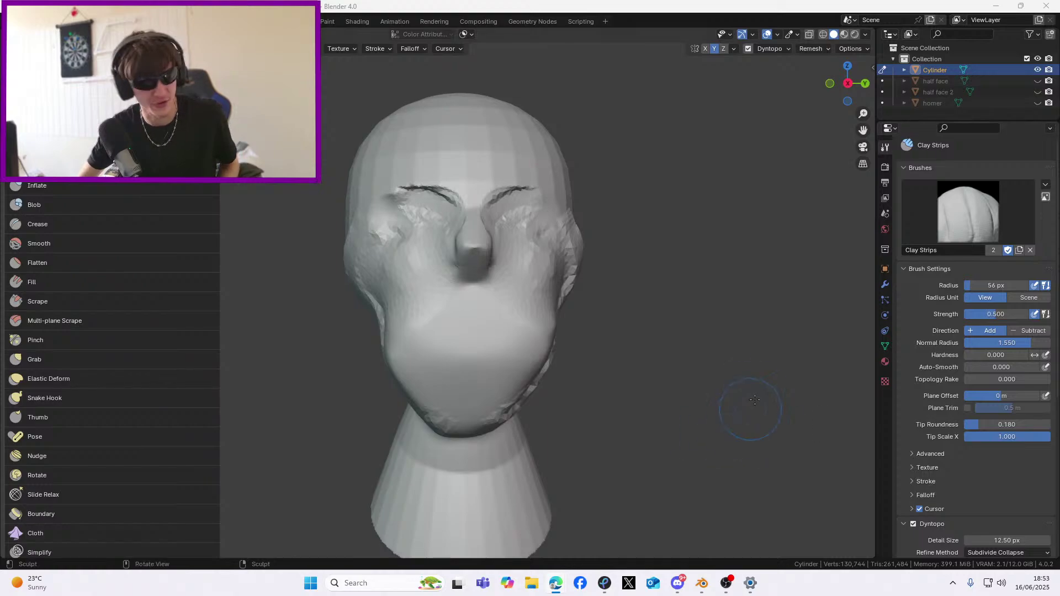
{"action": "mouse_move", "coordinate": [473, 279]}
{"action": "middle_mouse_down"}
{"action": "mouse_move", "coordinate": [414, 279]}
{"action": "mouse_move", "coordinate": [431, 274]}
{"action": "mouse_move", "coordinate": [456, 314]}
{"action": "middle_mouse_up"}
{"action": "key", "text": "ctrl+z"}
{"action": "key", "text": "ctrl+z"}
{"action": "key", "text": "ctrl+z"}
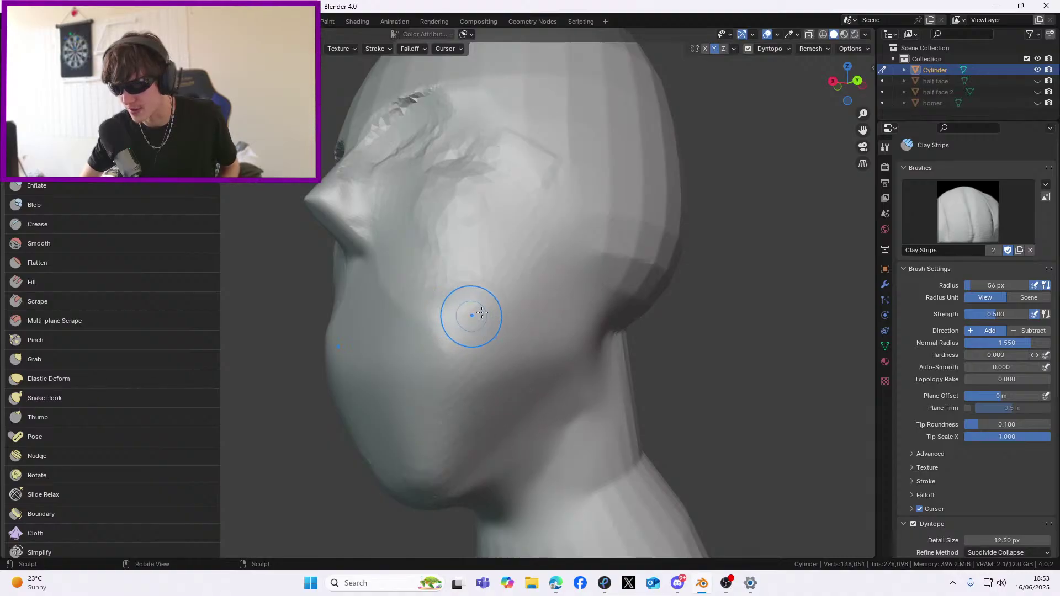
Reshape the sides of the face from temple to jaw with long mirrored Clay Strips strokes
{"action": "middle_click_drag", "start_coordinate": [521, 283], "coordinate": [517, 287]}
{"action": "mouse_move", "coordinate": [484, 163]}
{"action": "left_mouse_down"}
{"action": "mouse_move", "coordinate": [589, 264]}
{"action": "mouse_move", "coordinate": [409, 427]}
{"action": "mouse_move", "coordinate": [415, 398]}
{"action": "left_mouse_up"}
{"action": "mouse_move", "coordinate": [415, 398]}
{"action": "middle_mouse_down"}
{"action": "mouse_move", "coordinate": [463, 215]}
{"action": "mouse_move", "coordinate": [480, 232]}
{"action": "mouse_move", "coordinate": [410, 193]}
{"action": "middle_mouse_up"}
{"action": "scroll", "coordinate": [466, 213], "scroll_direction": "up", "scroll_amount": 3}
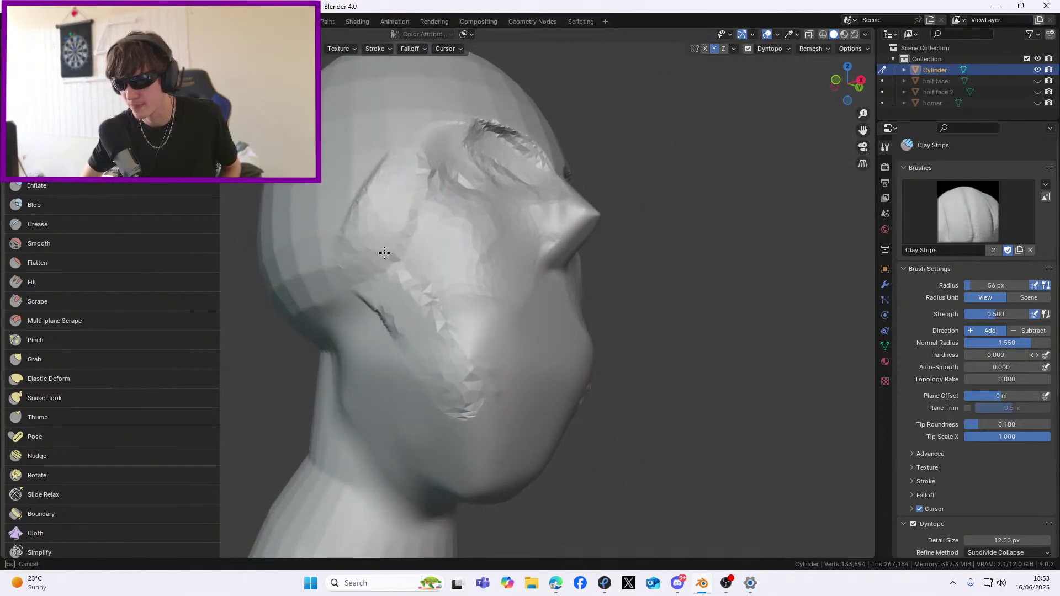
{"action": "mouse_move", "coordinate": [380, 205]}
{"action": "left_mouse_down"}
{"action": "mouse_move", "coordinate": [353, 238]}
{"action": "mouse_move", "coordinate": [453, 427]}
{"action": "left_mouse_up"}
{"action": "middle_click_drag", "start_coordinate": [474, 409], "coordinate": [361, 410]}
{"action": "mouse_move", "coordinate": [468, 396]}
{"action": "middle_mouse_down"}
{"action": "mouse_move", "coordinate": [465, 381]}
{"action": "mouse_move", "coordinate": [489, 388]}
{"action": "mouse_move", "coordinate": [453, 386]}
{"action": "mouse_move", "coordinate": [535, 379]}
{"action": "mouse_move", "coordinate": [444, 390]}
{"action": "mouse_move", "coordinate": [488, 395]}
{"action": "middle_mouse_up"}
Fill out the cheek between the ear and the mouth with more mirrored Clay Strips strokes
{"action": "mouse_move", "coordinate": [561, 316]}
{"action": "left_mouse_down"}
{"action": "mouse_move", "coordinate": [569, 243]}
{"action": "mouse_move", "coordinate": [591, 275]}
{"action": "left_mouse_up"}
{"action": "left_click_drag", "start_coordinate": [504, 347], "coordinate": [504, 349]}
{"action": "middle_click_drag", "start_coordinate": [531, 316], "coordinate": [376, 267]}
{"action": "mouse_move", "coordinate": [390, 248]}
{"action": "left_mouse_down"}
{"action": "mouse_move", "coordinate": [362, 295]}
{"action": "mouse_move", "coordinate": [447, 326]}
{"action": "left_mouse_up"}
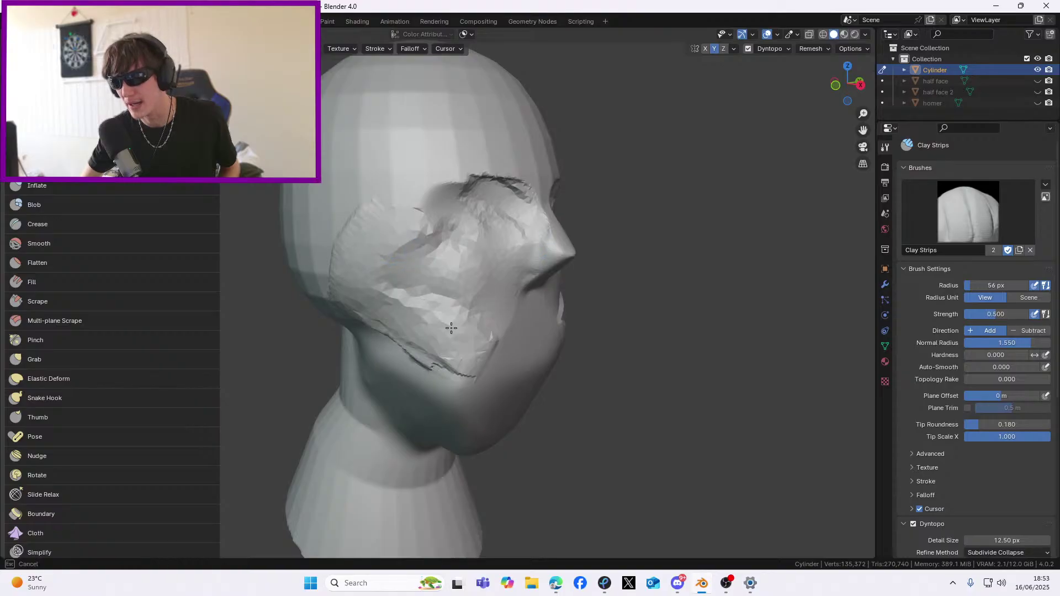
{"action": "middle_click_drag", "start_coordinate": [468, 332], "coordinate": [349, 326]}
{"action": "middle_click_drag", "start_coordinate": [461, 360], "coordinate": [469, 324], "text": "ctrl"}
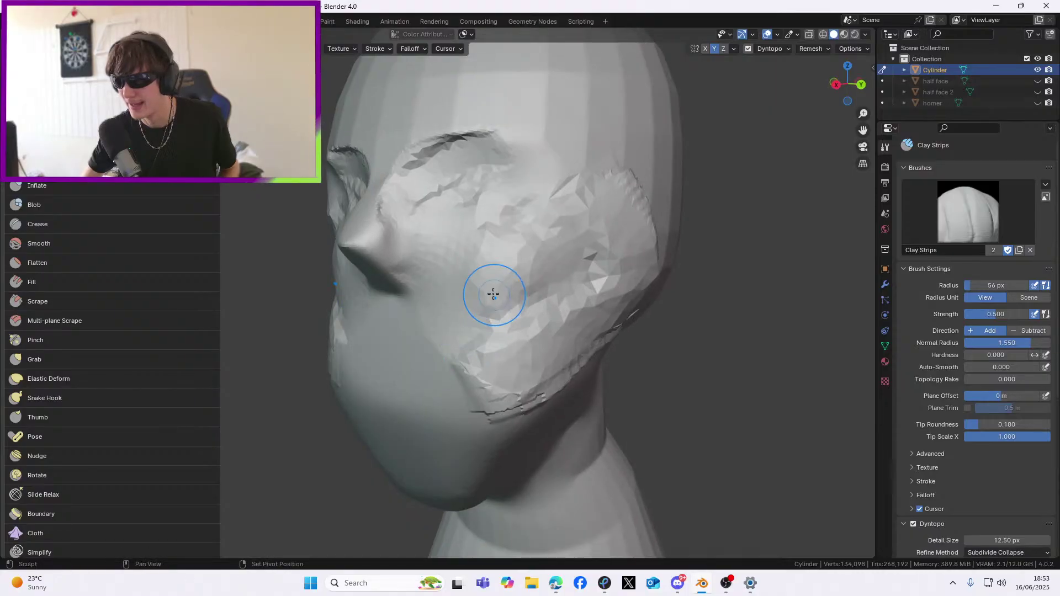
Carve hollows into the cheeks below the cheekbones and beside the nose with mirrored strokes
{"action": "mouse_move", "coordinate": [457, 294]}
{"action": "left_mouse_down"}
{"action": "mouse_move", "coordinate": [530, 276]}
{"action": "mouse_move", "coordinate": [492, 326]}
{"action": "mouse_move", "coordinate": [463, 298]}
{"action": "mouse_move", "coordinate": [480, 319]}
{"action": "mouse_move", "coordinate": [513, 315]}
{"action": "left_mouse_up"}
{"action": "middle_click_drag", "start_coordinate": [514, 314], "coordinate": [570, 312]}
{"action": "left_click_drag", "start_coordinate": [568, 312], "coordinate": [585, 285]}
{"action": "middle_click_drag", "start_coordinate": [604, 305], "coordinate": [548, 306]}
{"action": "scroll", "coordinate": [548, 307], "scroll_direction": "up", "scroll_amount": 5}
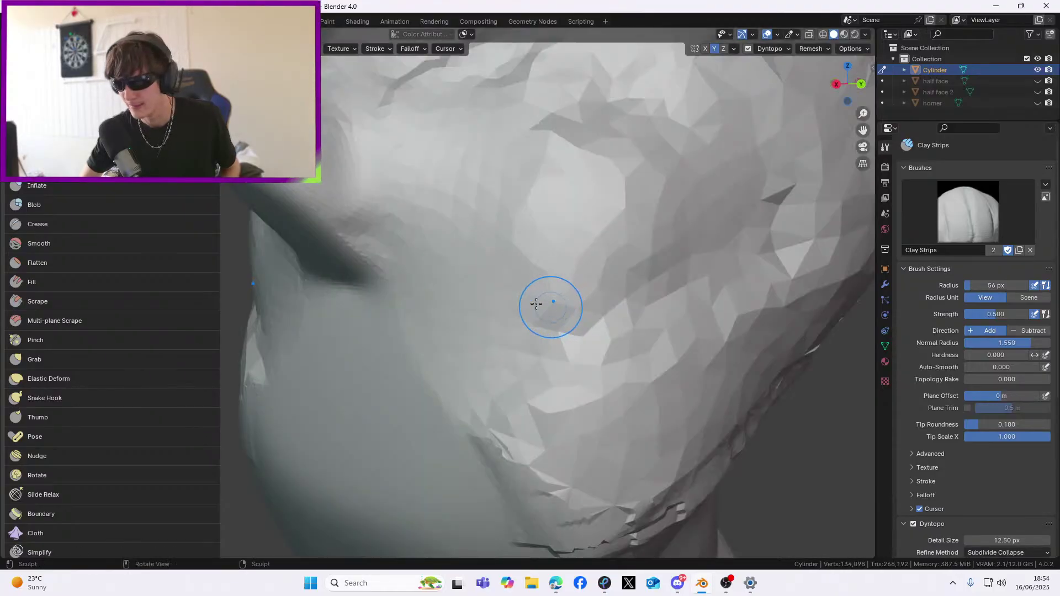
{"action": "mouse_move", "coordinate": [465, 261]}
{"action": "left_mouse_down"}
{"action": "mouse_move", "coordinate": [598, 283]}
{"action": "mouse_move", "coordinate": [558, 390]}
{"action": "mouse_move", "coordinate": [492, 350]}
{"action": "mouse_move", "coordinate": [596, 249]}
{"action": "mouse_move", "coordinate": [449, 265]}
{"action": "mouse_move", "coordinate": [586, 280]}
{"action": "mouse_move", "coordinate": [584, 385]}
{"action": "mouse_move", "coordinate": [492, 301]}
{"action": "mouse_move", "coordinate": [500, 305]}
{"action": "left_mouse_up"}
{"action": "scroll", "coordinate": [500, 305], "scroll_direction": "down", "scroll_amount": 5}
{"action": "middle_click_drag", "start_coordinate": [500, 306], "coordinate": [550, 314]}
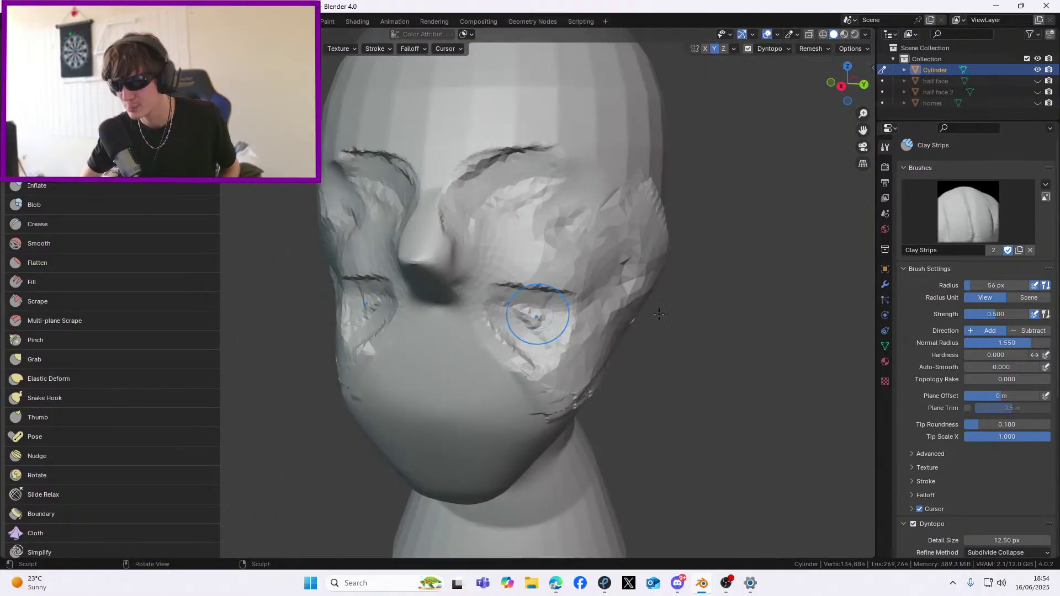
Bring up the Edge window and, back in Blender, rework the outer cheek around the hollow and towards the ear
{"action": "mouse_move", "coordinate": [555, 583]}
{"action": "left_click", "coordinate": [616, 525]}
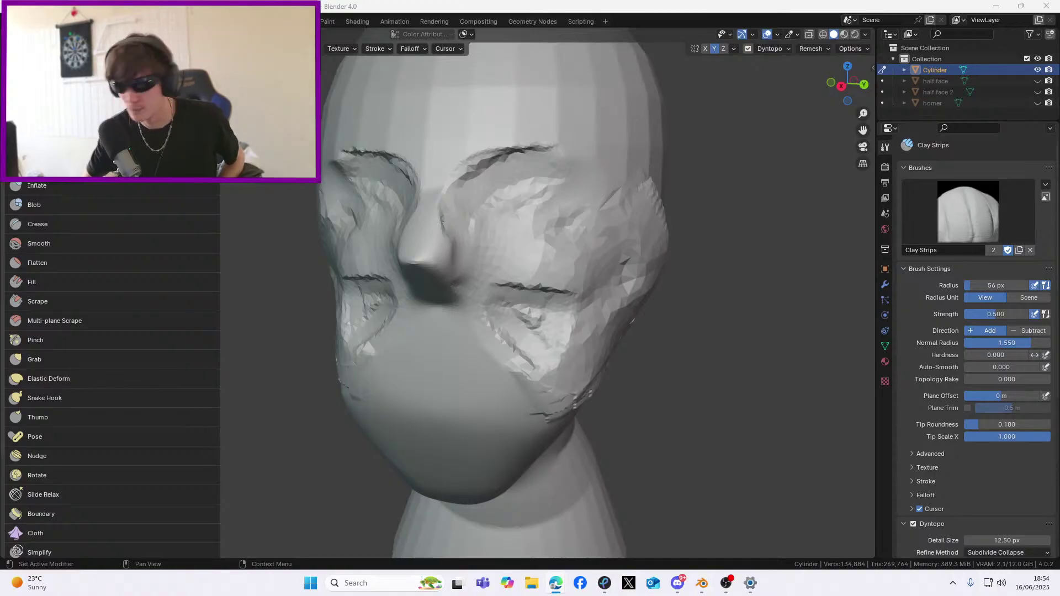
{"action": "middle_click_drag", "start_coordinate": [627, 338], "coordinate": [620, 340]}
{"action": "left_click_drag", "start_coordinate": [529, 347], "coordinate": [513, 379]}
{"action": "left_click_drag", "start_coordinate": [593, 303], "coordinate": [572, 206]}
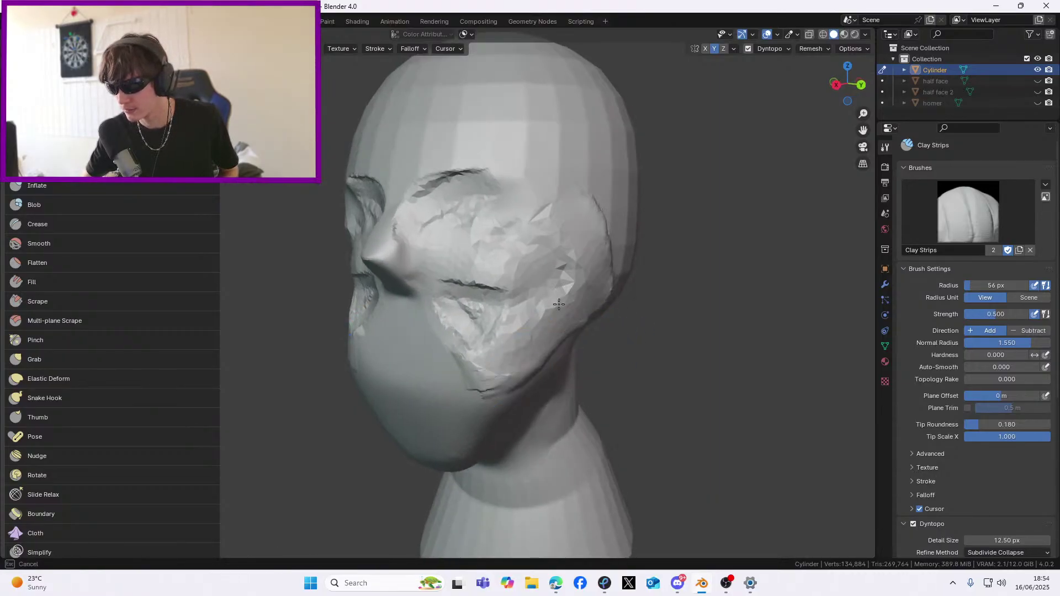
{"action": "left_click_drag", "start_coordinate": [564, 304], "coordinate": [513, 353]}
{"action": "mouse_move", "coordinate": [539, 320]}
{"action": "middle_mouse_down"}
{"action": "mouse_move", "coordinate": [651, 332]}
{"action": "mouse_move", "coordinate": [559, 324]}
{"action": "mouse_move", "coordinate": [574, 324]}
{"action": "middle_mouse_up"}
{"action": "scroll", "coordinate": [587, 334], "scroll_direction": "down", "scroll_amount": 3}
{"action": "scroll", "coordinate": [574, 325], "scroll_direction": "up", "scroll_amount": 5}
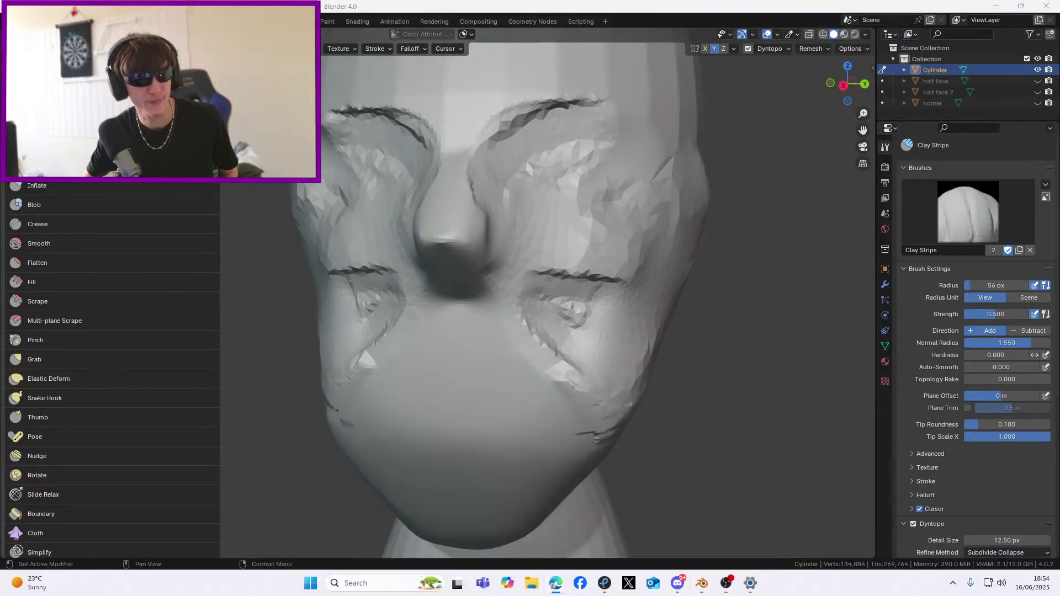
Smooth the creased hollows beneath the cheekbones into the surrounding cheeks
{"action": "middle_click_drag", "start_coordinate": [822, 303], "coordinate": [393, 324]}
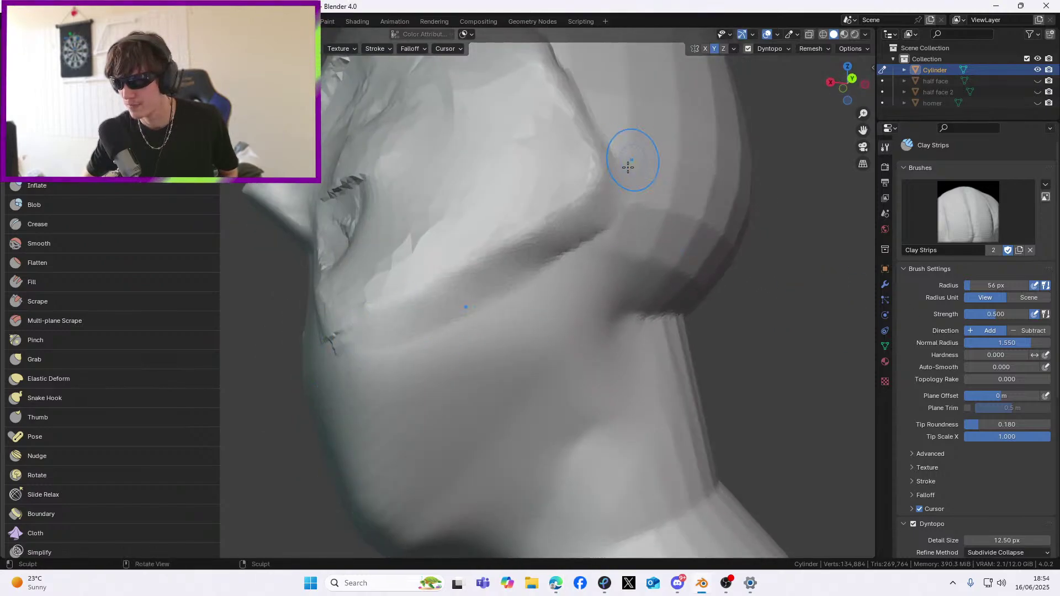
{"action": "scroll", "coordinate": [633, 160], "scroll_direction": "down", "scroll_amount": 4}
{"action": "mouse_move", "coordinate": [438, 246]}
{"action": "middle_mouse_down"}
{"action": "mouse_move", "coordinate": [571, 267]}
{"action": "mouse_move", "coordinate": [544, 367]}
{"action": "mouse_move", "coordinate": [478, 398]}
{"action": "mouse_move", "coordinate": [442, 392]}
{"action": "middle_mouse_up"}
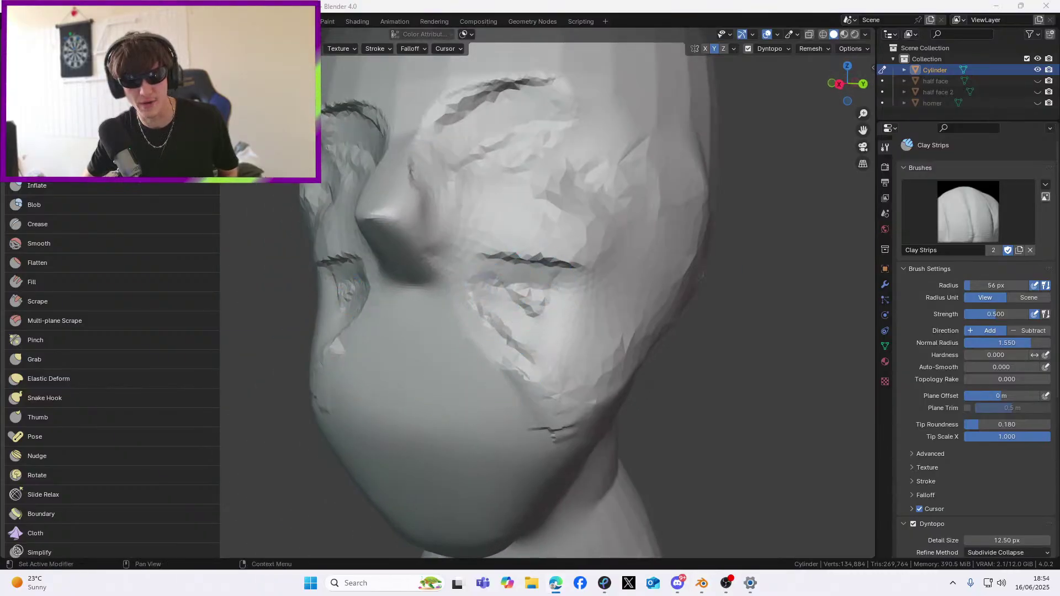
{"action": "mouse_move", "coordinate": [541, 366]}
{"action": "left_mouse_down", "text": "shift"}
{"action": "mouse_move", "coordinate": [364, 265]}
{"action": "mouse_move", "coordinate": [569, 263]}
{"action": "mouse_move", "coordinate": [528, 283]}
{"action": "left_mouse_up", "text": "shift"}
{"action": "middle_click_drag", "start_coordinate": [517, 309], "coordinate": [483, 397]}
{"action": "middle_click_drag", "start_coordinate": [542, 356], "coordinate": [325, 358]}
{"action": "middle_click_drag", "start_coordinate": [439, 220], "coordinate": [360, 255]}
{"action": "middle_click_drag", "start_coordinate": [549, 303], "coordinate": [414, 341]}
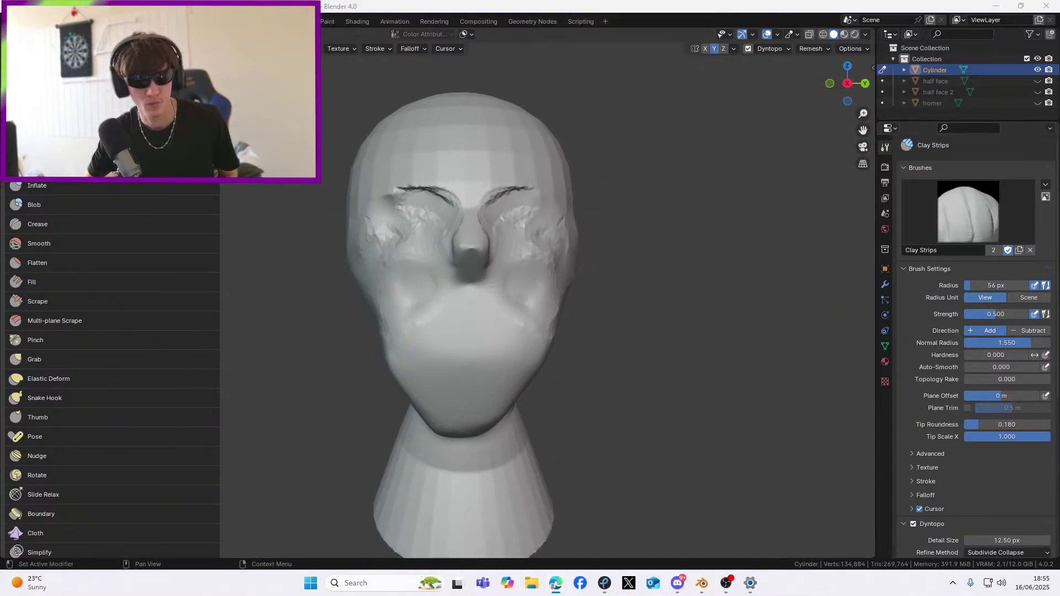
Build up the lower edge of the cheeks from the ears towards the mouth with mirrored Clay Strips strokes
{"action": "middle_click_drag", "start_coordinate": [428, 312], "coordinate": [363, 301]}
{"action": "scroll", "coordinate": [363, 300], "scroll_direction": "up", "scroll_amount": 4}
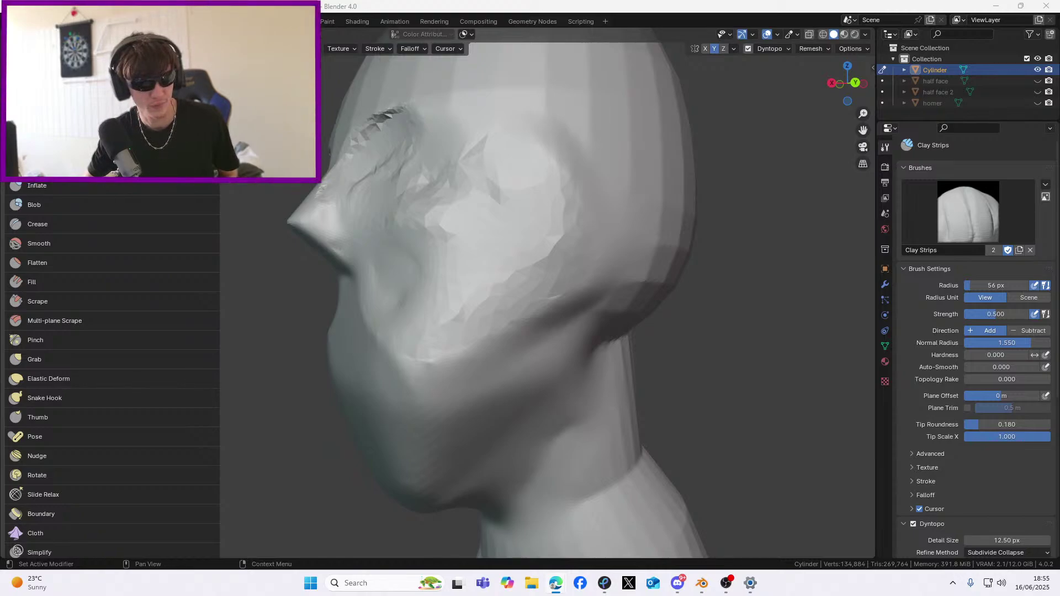
{"action": "mouse_move", "coordinate": [429, 372]}
{"action": "middle_mouse_down"}
{"action": "mouse_move", "coordinate": [419, 357]}
{"action": "mouse_move", "coordinate": [396, 362]}
{"action": "mouse_move", "coordinate": [471, 367]}
{"action": "mouse_move", "coordinate": [392, 369]}
{"action": "mouse_move", "coordinate": [521, 290]}
{"action": "middle_mouse_up"}
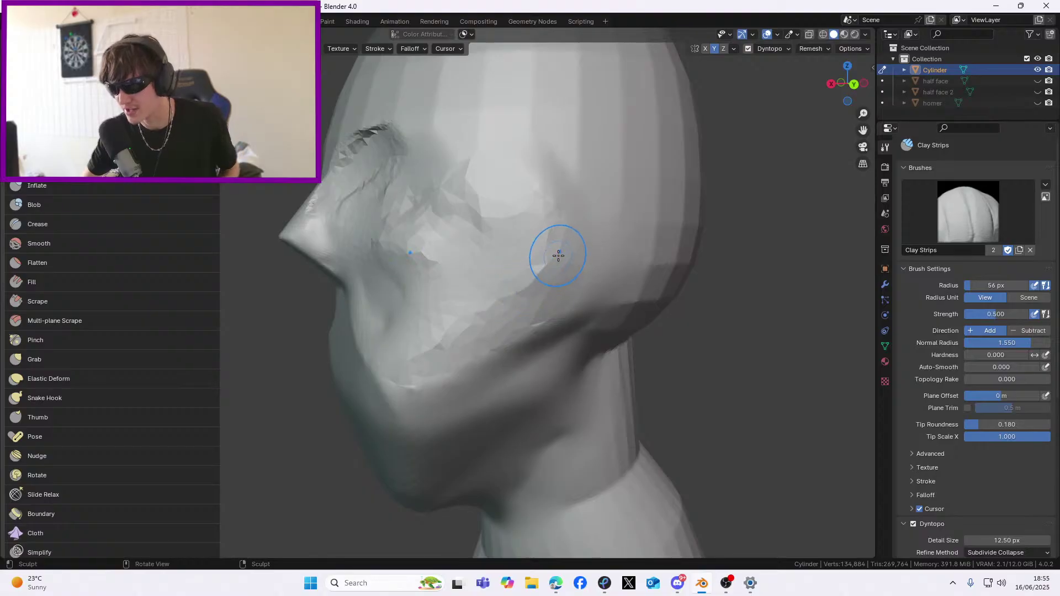
{"action": "mouse_move", "coordinate": [549, 265]}
{"action": "left_mouse_down"}
{"action": "mouse_move", "coordinate": [513, 318]}
{"action": "mouse_move", "coordinate": [411, 352]}
{"action": "mouse_move", "coordinate": [534, 260]}
{"action": "mouse_move", "coordinate": [514, 293]}
{"action": "mouse_move", "coordinate": [426, 350]}
{"action": "left_mouse_up"}
{"action": "mouse_move", "coordinate": [426, 350]}
{"action": "middle_mouse_down"}
{"action": "mouse_move", "coordinate": [421, 360]}
{"action": "mouse_move", "coordinate": [618, 355]}
{"action": "mouse_move", "coordinate": [440, 354]}
{"action": "mouse_move", "coordinate": [475, 359]}
{"action": "middle_mouse_up"}
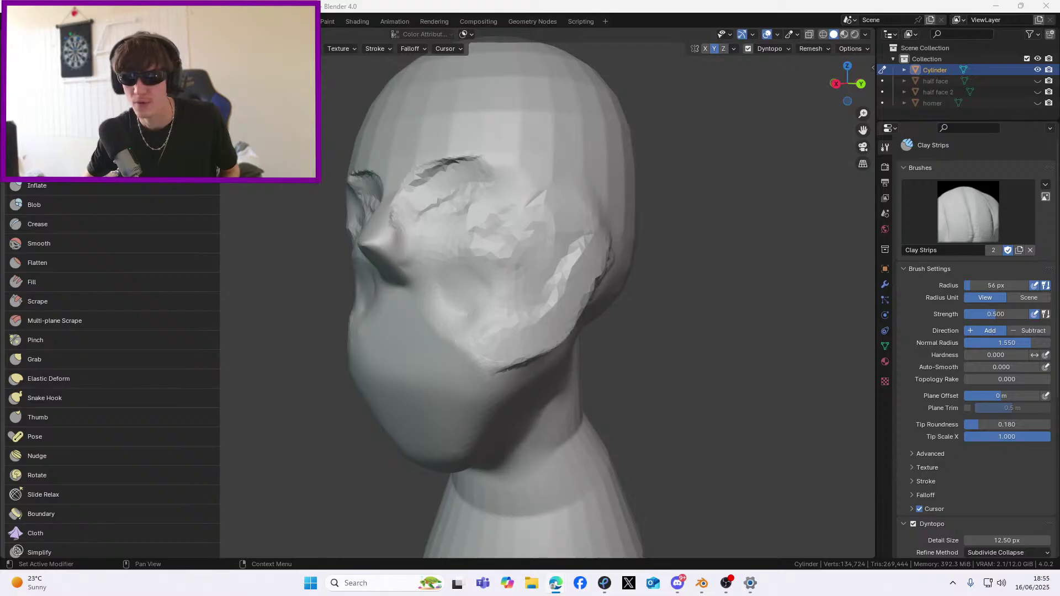
{"action": "mouse_move", "coordinate": [440, 363]}
{"action": "middle_mouse_down"}
{"action": "mouse_move", "coordinate": [269, 366]}
{"action": "mouse_move", "coordinate": [488, 354]}
{"action": "middle_mouse_up"}
{"action": "mouse_move", "coordinate": [529, 330]}
{"action": "left_mouse_down"}
{"action": "mouse_move", "coordinate": [453, 387]}
{"action": "mouse_move", "coordinate": [517, 342]}
{"action": "mouse_move", "coordinate": [477, 355]}
{"action": "left_mouse_up"}
{"action": "middle_click_drag", "start_coordinate": [477, 355], "coordinate": [617, 354]}
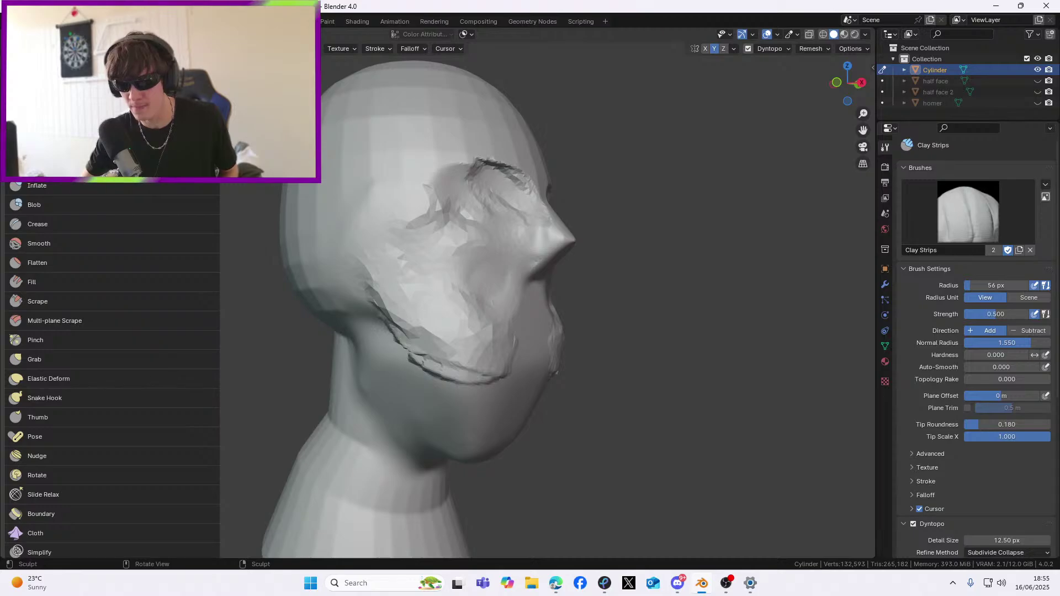
Examine the head's mesh density in Edit Mode and return to Sculpt Mode
{"action": "key", "text": "ctrl+Tab"}
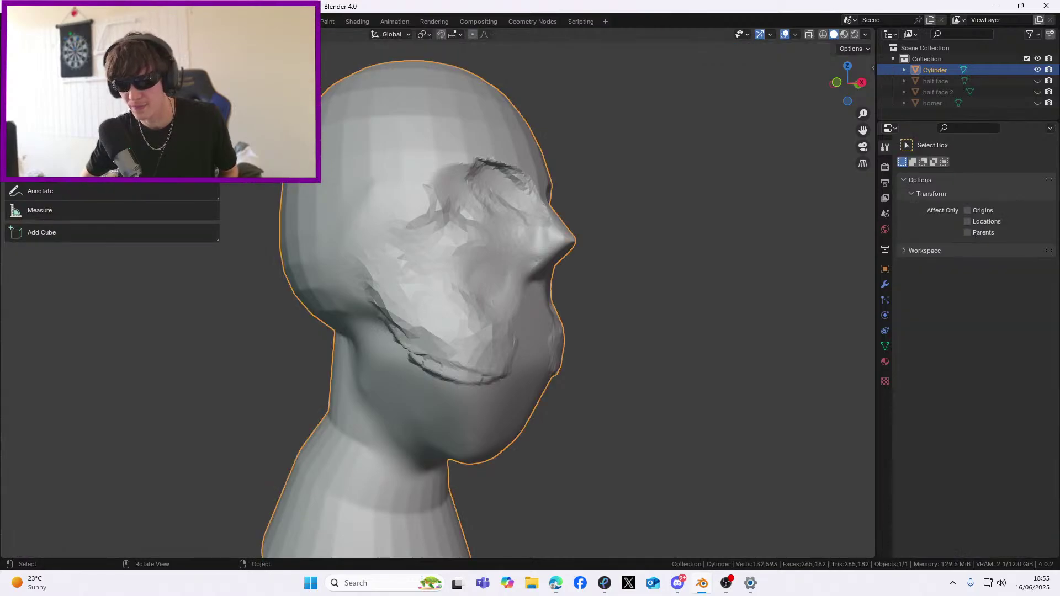
{"action": "key", "text": "Tab"}
{"action": "mouse_move", "coordinate": [520, 356]}
{"action": "middle_mouse_down"}
{"action": "mouse_move", "coordinate": [453, 359]}
{"action": "mouse_move", "coordinate": [529, 356]}
{"action": "middle_mouse_up"}
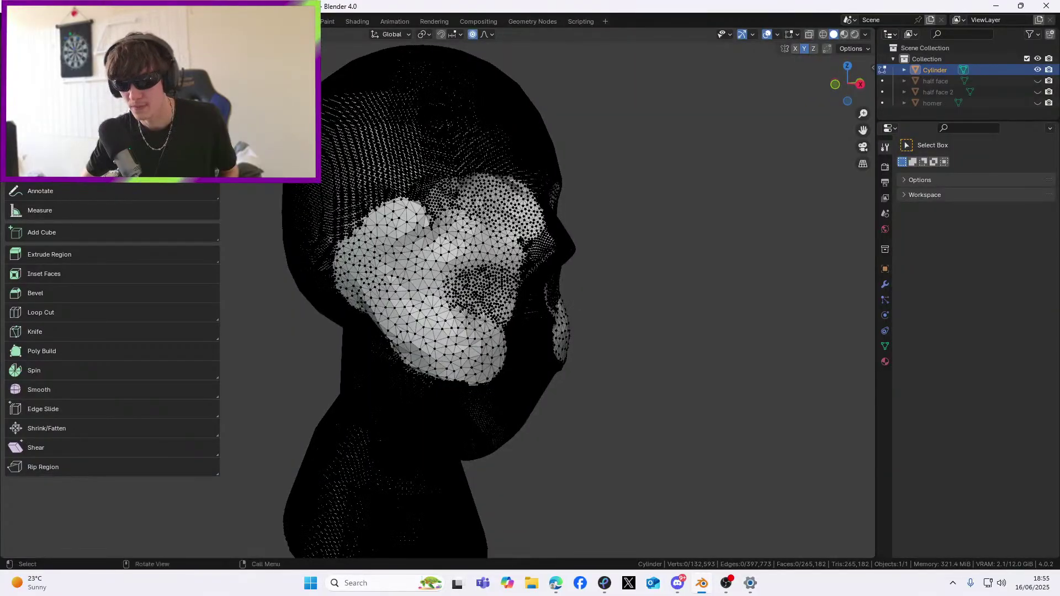
{"action": "key", "text": "Tab"}
{"action": "middle_click_drag", "start_coordinate": [543, 251], "coordinate": [453, 256]}
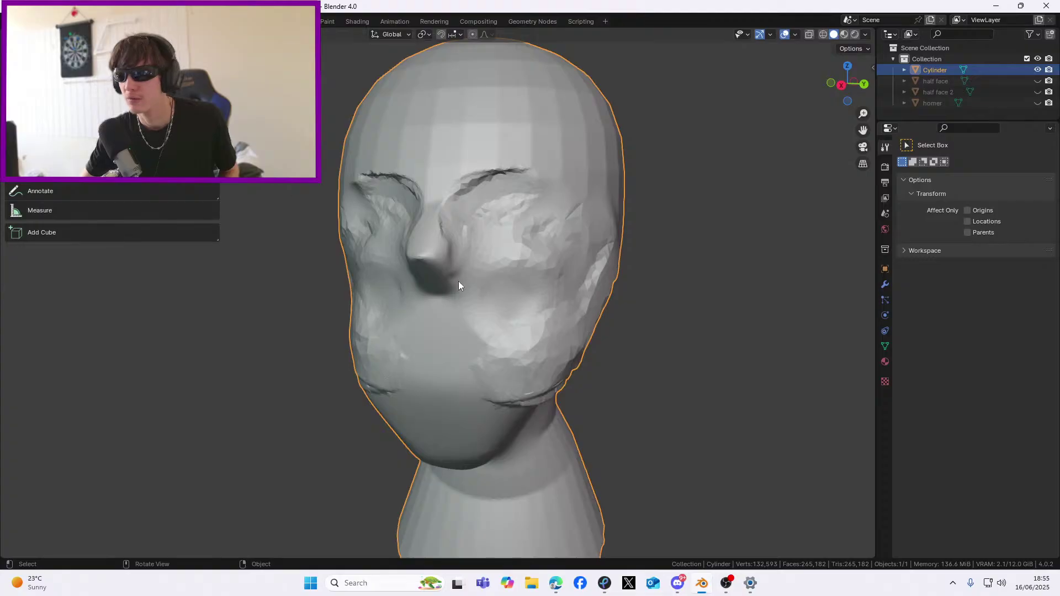
{"action": "key", "text": "ctrl+Tab"}
{"action": "middle_click_drag", "start_coordinate": [561, 320], "coordinate": [553, 317]}
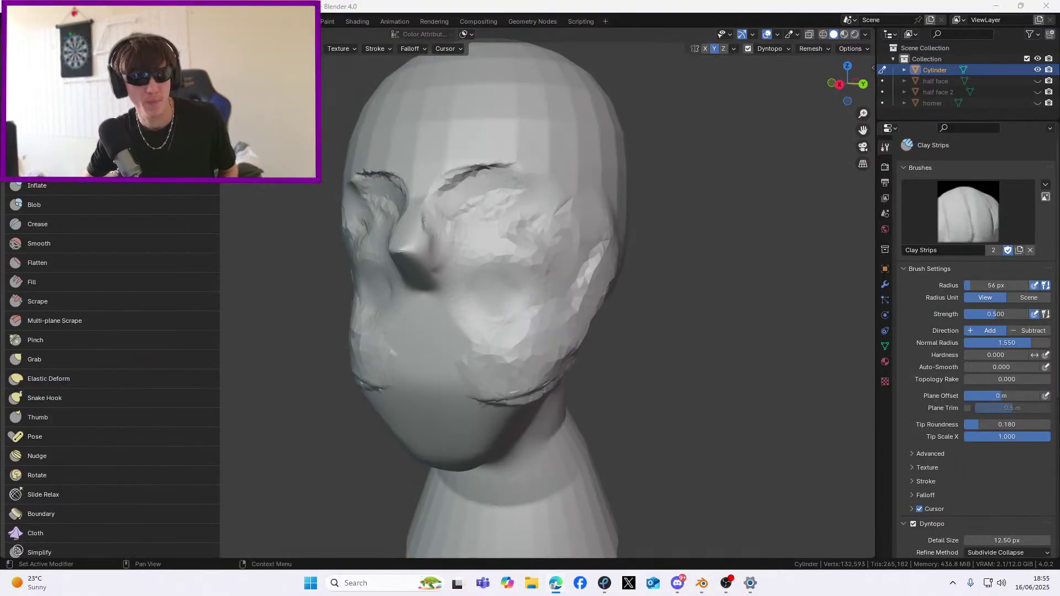
Smooth the rough ridges along the lower cheeks and up towards the ears on both sides
{"action": "middle_click_drag", "start_coordinate": [668, 325], "coordinate": [622, 328]}
{"action": "mouse_move", "coordinate": [465, 390]}
{"action": "left_mouse_down", "text": "shift"}
{"action": "mouse_move", "coordinate": [494, 367]}
{"action": "mouse_move", "coordinate": [544, 251]}
{"action": "mouse_move", "coordinate": [415, 354]}
{"action": "left_mouse_up", "text": "shift"}
{"action": "middle_click_drag", "start_coordinate": [409, 358], "coordinate": [466, 375]}
{"action": "left_click_drag", "start_coordinate": [467, 381], "coordinate": [529, 381], "text": "shift"}
{"action": "mouse_move", "coordinate": [516, 335]}
{"action": "left_mouse_down", "text": "shift"}
{"action": "mouse_move", "coordinate": [596, 229]}
{"action": "mouse_move", "coordinate": [557, 270]}
{"action": "left_mouse_up", "text": "shift"}
{"action": "middle_click_drag", "start_coordinate": [336, 362], "coordinate": [467, 390]}
{"action": "middle_click_drag", "start_coordinate": [438, 335], "coordinate": [594, 332]}
{"action": "scroll", "coordinate": [589, 333], "scroll_direction": "down", "scroll_amount": 3}
{"action": "middle_click_drag", "start_coordinate": [497, 348], "coordinate": [540, 329]}
{"action": "scroll", "coordinate": [539, 328], "scroll_direction": "down", "scroll_amount": 1}
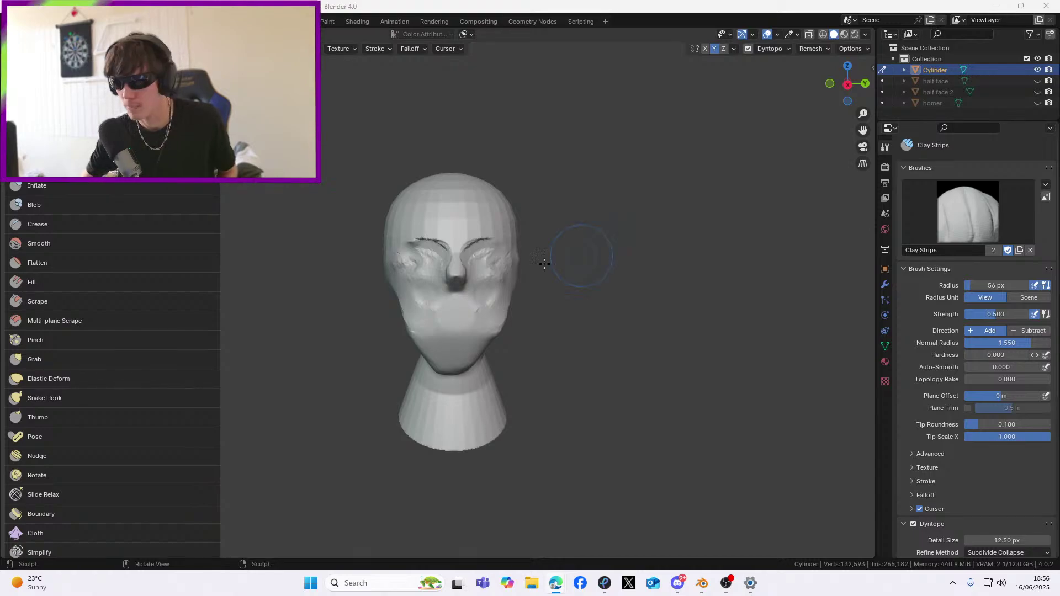
Lay a diagonal Clay Strips band from the corner of the mouth up to the ear and smooth its edges
{"action": "scroll", "coordinate": [552, 315], "scroll_direction": "up", "scroll_amount": 5}
{"action": "mouse_move", "coordinate": [552, 315]}
{"action": "middle_mouse_down"}
{"action": "mouse_move", "coordinate": [423, 274]}
{"action": "mouse_move", "coordinate": [489, 315]}
{"action": "middle_mouse_up"}
{"action": "mouse_move", "coordinate": [347, 386]}
{"action": "left_mouse_down"}
{"action": "mouse_move", "coordinate": [372, 331]}
{"action": "mouse_move", "coordinate": [438, 255]}
{"action": "mouse_move", "coordinate": [527, 220]}
{"action": "left_mouse_up"}
{"action": "middle_click_drag", "start_coordinate": [443, 244], "coordinate": [452, 226]}
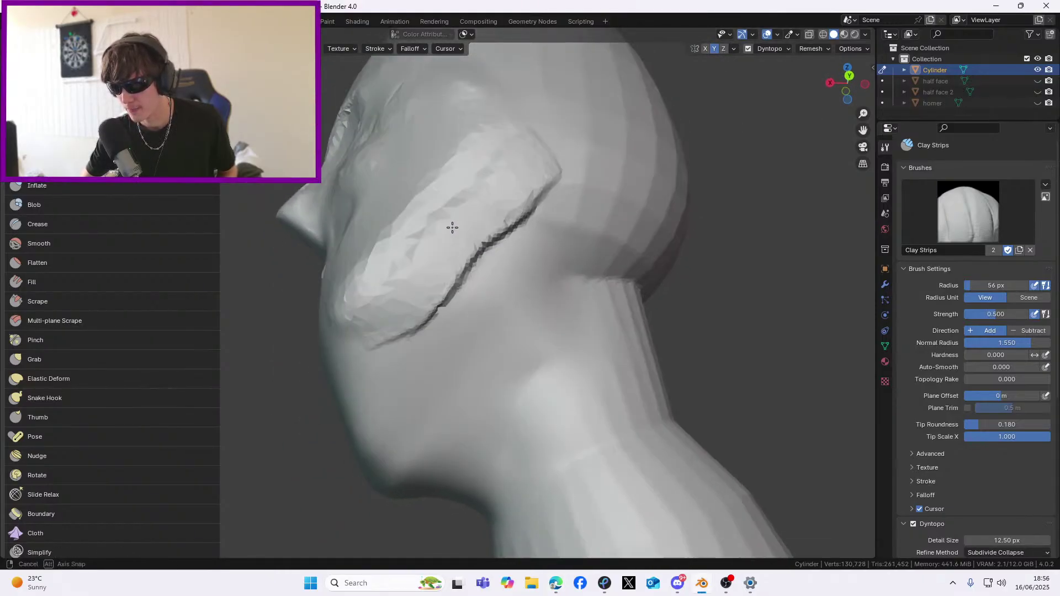
{"action": "left_click_drag", "start_coordinate": [544, 187], "coordinate": [383, 358], "text": "shift"}
{"action": "middle_click_drag", "start_coordinate": [383, 358], "coordinate": [393, 366]}
Refine the lower cheeks and the jaw area up towards the ears with further mirrored Clay Strips strokes
{"action": "mouse_move", "coordinate": [375, 334]}
{"action": "left_mouse_down"}
{"action": "mouse_move", "coordinate": [447, 217]}
{"action": "mouse_move", "coordinate": [521, 186]}
{"action": "mouse_move", "coordinate": [459, 265]}
{"action": "left_mouse_up"}
{"action": "key", "text": "ctrl+z"}
{"action": "mouse_move", "coordinate": [402, 350]}
{"action": "left_mouse_down"}
{"action": "mouse_move", "coordinate": [386, 348]}
{"action": "mouse_move", "coordinate": [520, 197]}
{"action": "mouse_move", "coordinate": [541, 238]}
{"action": "mouse_move", "coordinate": [395, 373]}
{"action": "left_mouse_up"}
{"action": "mouse_move", "coordinate": [395, 373]}
{"action": "middle_mouse_down"}
{"action": "mouse_move", "coordinate": [544, 371]}
{"action": "mouse_move", "coordinate": [480, 403]}
{"action": "mouse_move", "coordinate": [499, 355]}
{"action": "middle_mouse_up"}
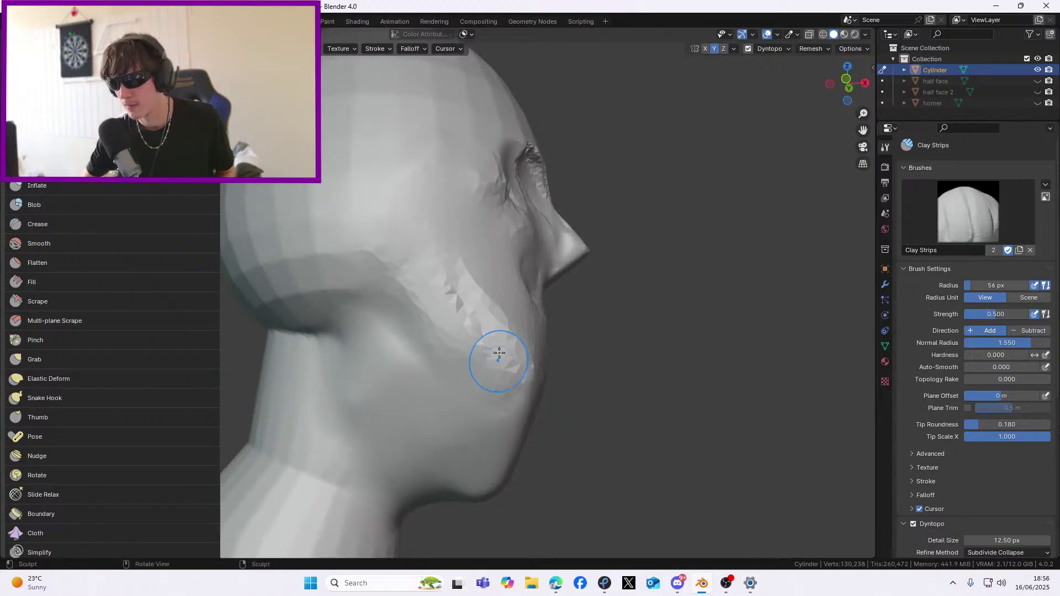
{"action": "left_click_drag", "start_coordinate": [492, 344], "coordinate": [493, 348]}
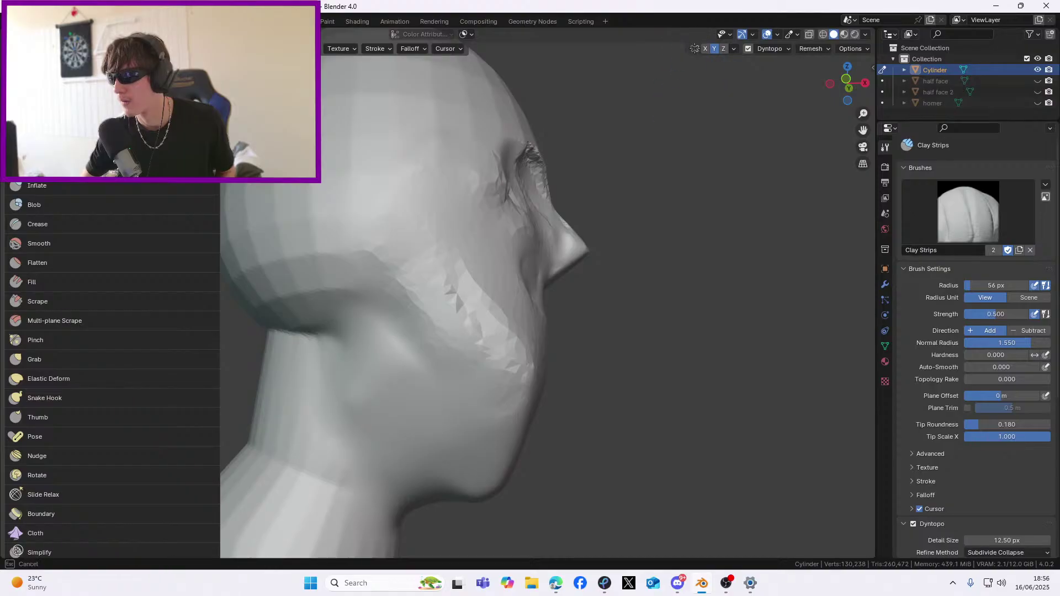
{"action": "mouse_move", "coordinate": [566, 363]}
{"action": "left_mouse_down"}
{"action": "mouse_move", "coordinate": [505, 369]}
{"action": "mouse_move", "coordinate": [533, 367]}
{"action": "mouse_move", "coordinate": [485, 351]}
{"action": "mouse_move", "coordinate": [430, 295]}
{"action": "mouse_move", "coordinate": [388, 227]}
{"action": "left_mouse_up"}
{"action": "mouse_move", "coordinate": [388, 226]}
{"action": "middle_mouse_down"}
{"action": "mouse_move", "coordinate": [404, 340]}
{"action": "mouse_move", "coordinate": [486, 407]}
{"action": "mouse_move", "coordinate": [421, 385]}
{"action": "middle_mouse_up"}
{"action": "mouse_move", "coordinate": [487, 339]}
{"action": "middle_mouse_down"}
{"action": "mouse_move", "coordinate": [444, 391]}
{"action": "mouse_move", "coordinate": [466, 389]}
{"action": "middle_mouse_up"}
{"action": "middle_click_drag", "start_coordinate": [347, 263], "coordinate": [559, 411]}
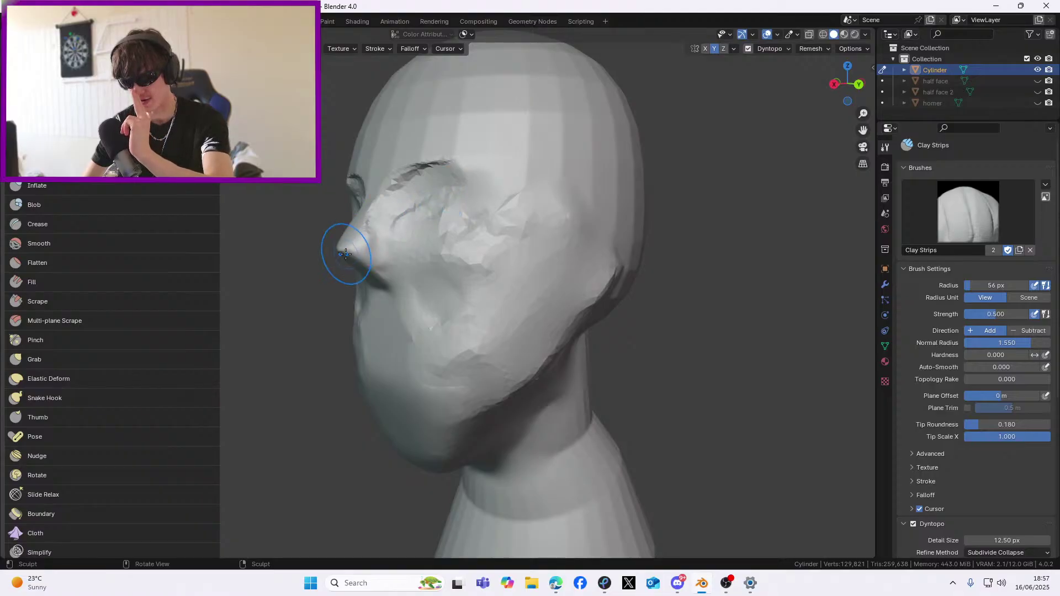
{"action": "middle_click_drag", "start_coordinate": [347, 250], "coordinate": [417, 251]}
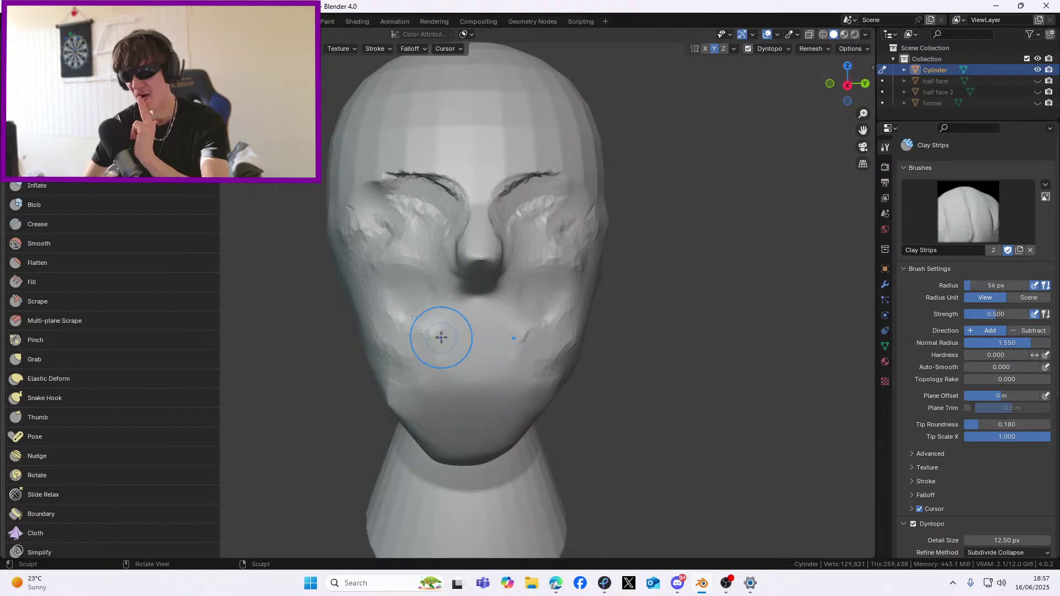
Smooth the lower cheek and jaw surface beside the mouth area of the head
{"action": "mouse_move", "coordinate": [473, 330]}
{"action": "middle_mouse_down"}
{"action": "mouse_move", "coordinate": [384, 298]}
{"action": "mouse_move", "coordinate": [449, 332]}
{"action": "mouse_move", "coordinate": [569, 351]}
{"action": "mouse_move", "coordinate": [537, 338]}
{"action": "mouse_move", "coordinate": [543, 317]}
{"action": "middle_mouse_up"}
{"action": "scroll", "coordinate": [366, 307], "scroll_direction": "down", "scroll_amount": 4}
{"action": "scroll", "coordinate": [449, 331], "scroll_direction": "up", "scroll_amount": 5}
{"action": "mouse_move", "coordinate": [357, 375]}
{"action": "middle_mouse_down"}
{"action": "mouse_move", "coordinate": [464, 395]}
{"action": "mouse_move", "coordinate": [504, 386]}
{"action": "mouse_move", "coordinate": [478, 407]}
{"action": "middle_mouse_up"}
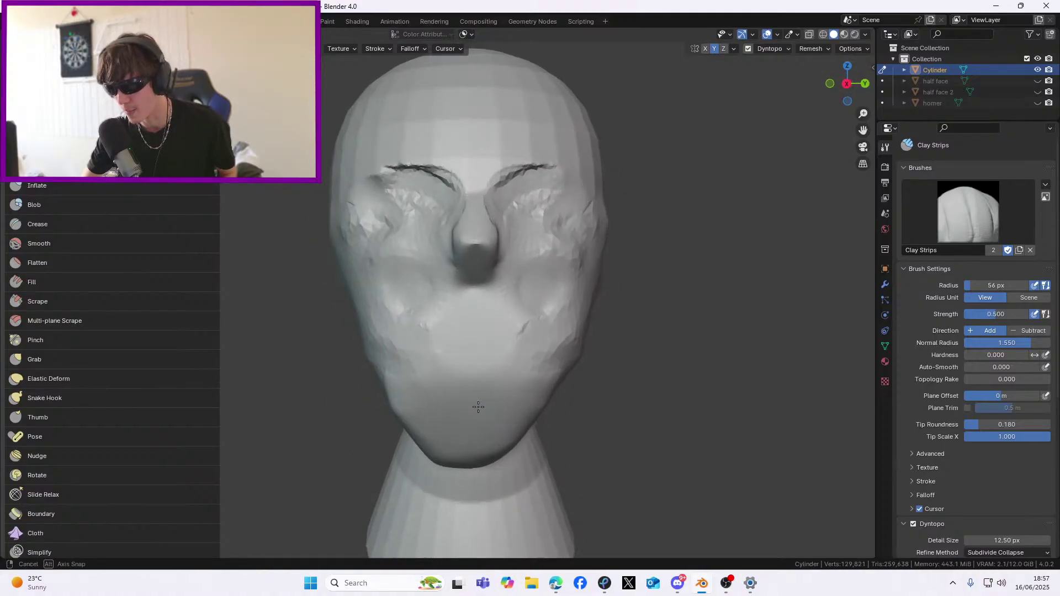
{"action": "mouse_move", "coordinate": [569, 351]}
{"action": "left_mouse_down", "text": "shift"}
{"action": "mouse_move", "coordinate": [557, 357]}
{"action": "mouse_move", "coordinate": [571, 343]}
{"action": "mouse_move", "coordinate": [570, 362]}
{"action": "mouse_move", "coordinate": [586, 327]}
{"action": "left_mouse_up", "text": "shift"}
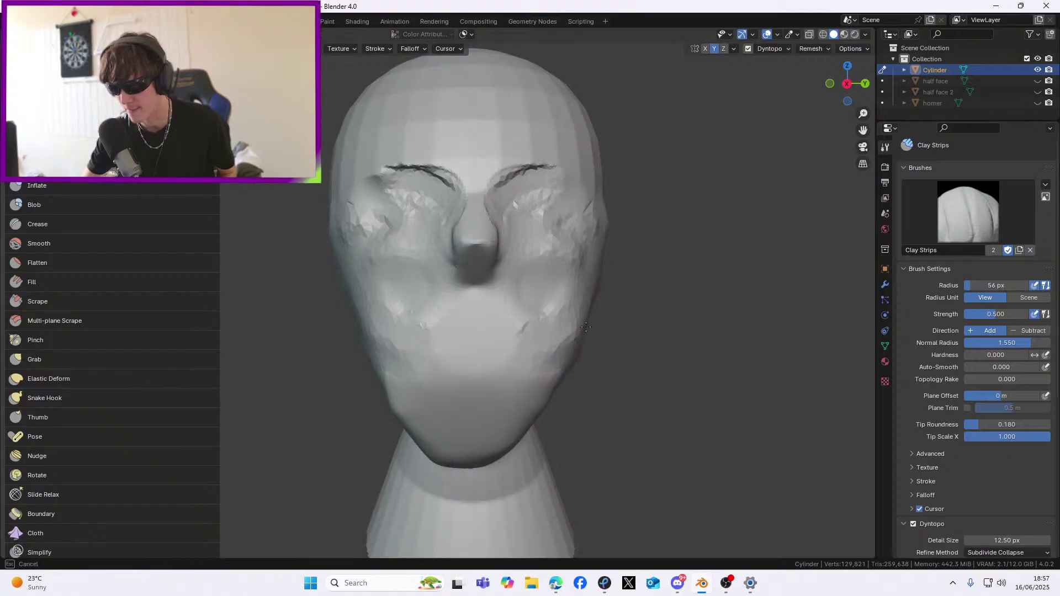
{"action": "middle_click_drag", "start_coordinate": [572, 355], "coordinate": [537, 357]}
{"action": "mouse_move", "coordinate": [534, 351]}
{"action": "left_mouse_down", "text": "shift"}
{"action": "mouse_move", "coordinate": [537, 321]}
{"action": "mouse_move", "coordinate": [535, 338]}
{"action": "left_mouse_up", "text": "shift"}
{"action": "middle_click_drag", "start_coordinate": [535, 338], "coordinate": [528, 327]}
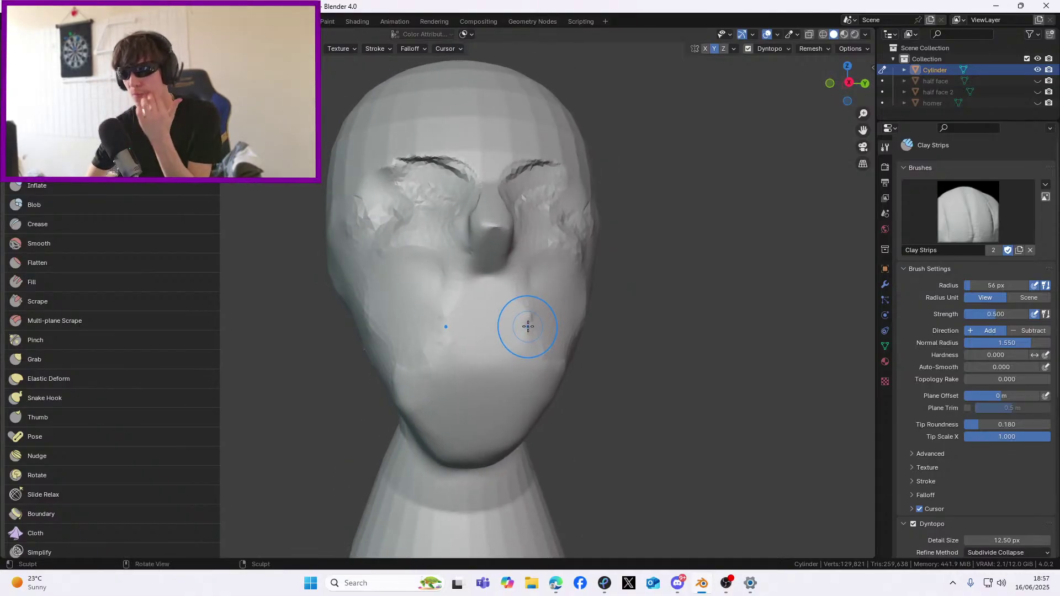
Examine the head's jaw, neck and face from both profiles and from the front
{"action": "middle_click_drag", "start_coordinate": [528, 326], "coordinate": [426, 322]}
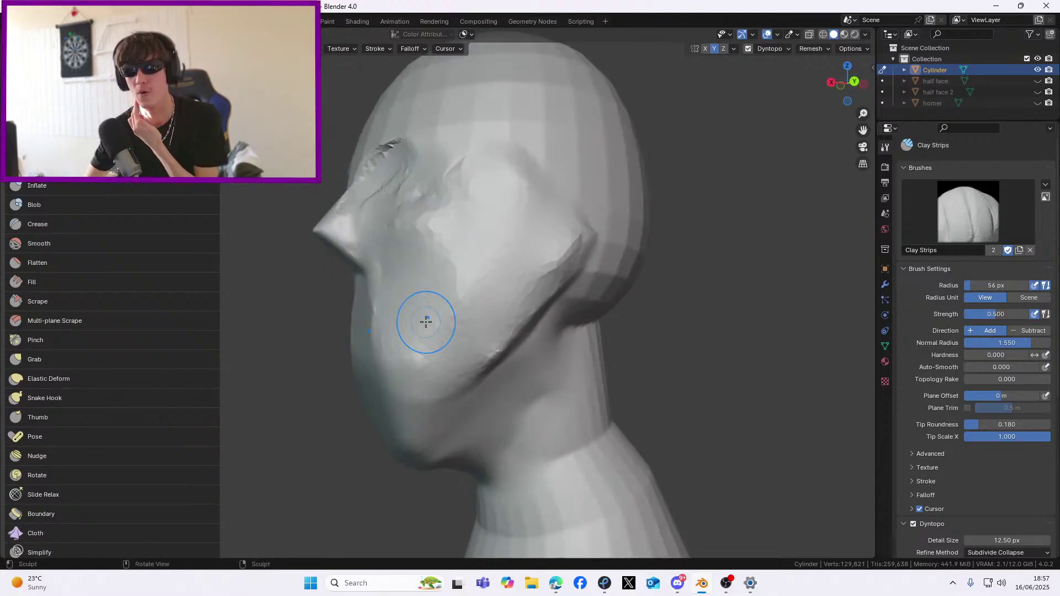
{"action": "middle_click_drag", "start_coordinate": [401, 409], "coordinate": [598, 370]}
{"action": "scroll", "coordinate": [489, 461], "scroll_direction": "up", "scroll_amount": 1}
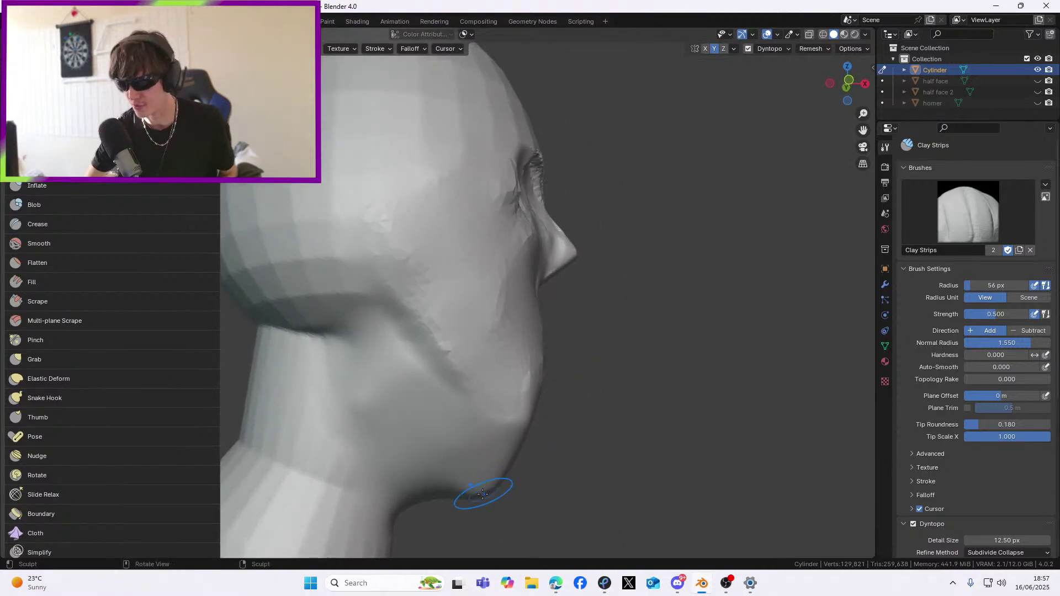
{"action": "scroll", "coordinate": [482, 479], "scroll_direction": "down", "scroll_amount": 2}
{"action": "mouse_move", "coordinate": [465, 410]}
{"action": "middle_mouse_down", "text": "shift"}
{"action": "mouse_move", "coordinate": [469, 328]}
{"action": "mouse_move", "coordinate": [494, 334]}
{"action": "mouse_move", "coordinate": [301, 422]}
{"action": "middle_mouse_up", "text": "shift"}
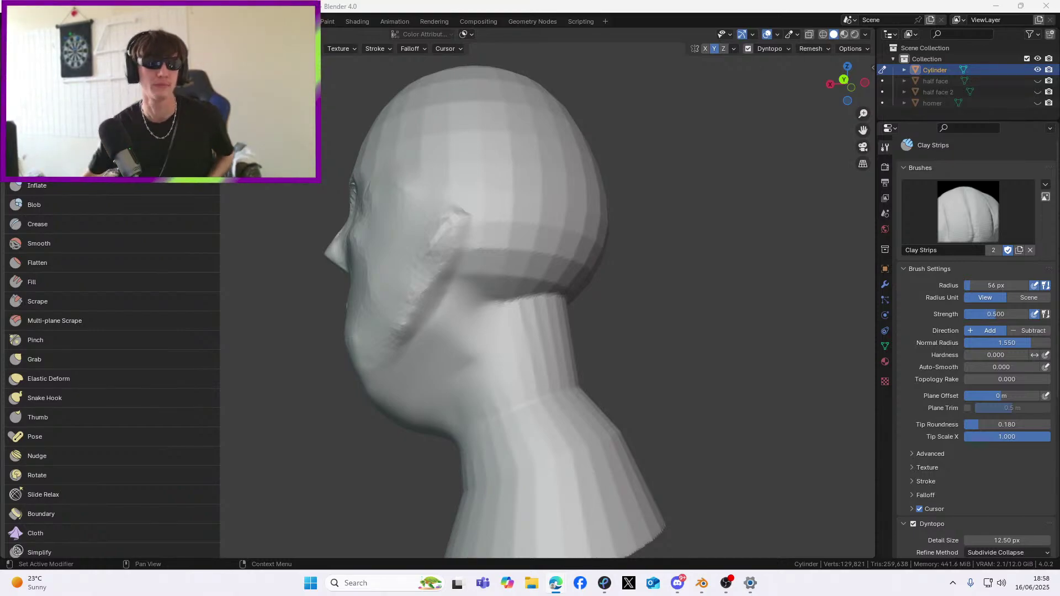
{"action": "mouse_move", "coordinate": [326, 138]}
{"action": "middle_mouse_down"}
{"action": "mouse_move", "coordinate": [440, 213]}
{"action": "mouse_move", "coordinate": [716, 193]}
{"action": "middle_mouse_up"}
{"action": "left_click_drag", "start_coordinate": [863, 134], "coordinate": [863, 156]}
{"action": "scroll", "coordinate": [816, 160], "scroll_direction": "up", "scroll_amount": 4}
{"action": "scroll", "coordinate": [797, 161], "scroll_direction": "down", "scroll_amount": 2}
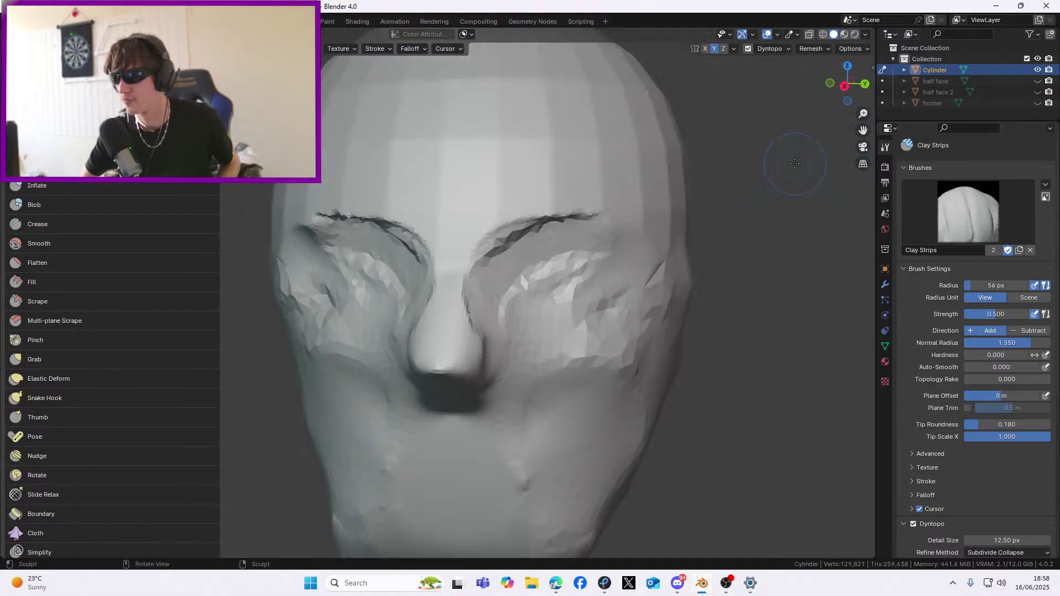
Try building up the brow above the eyes with Clay Strips strokes, then undo them
{"action": "middle_click_drag", "start_coordinate": [731, 191], "coordinate": [723, 184]}
{"action": "mouse_move", "coordinate": [442, 236]}
{"action": "left_mouse_down"}
{"action": "mouse_move", "coordinate": [480, 208]}
{"action": "mouse_move", "coordinate": [573, 217]}
{"action": "mouse_move", "coordinate": [462, 221]}
{"action": "left_mouse_up"}
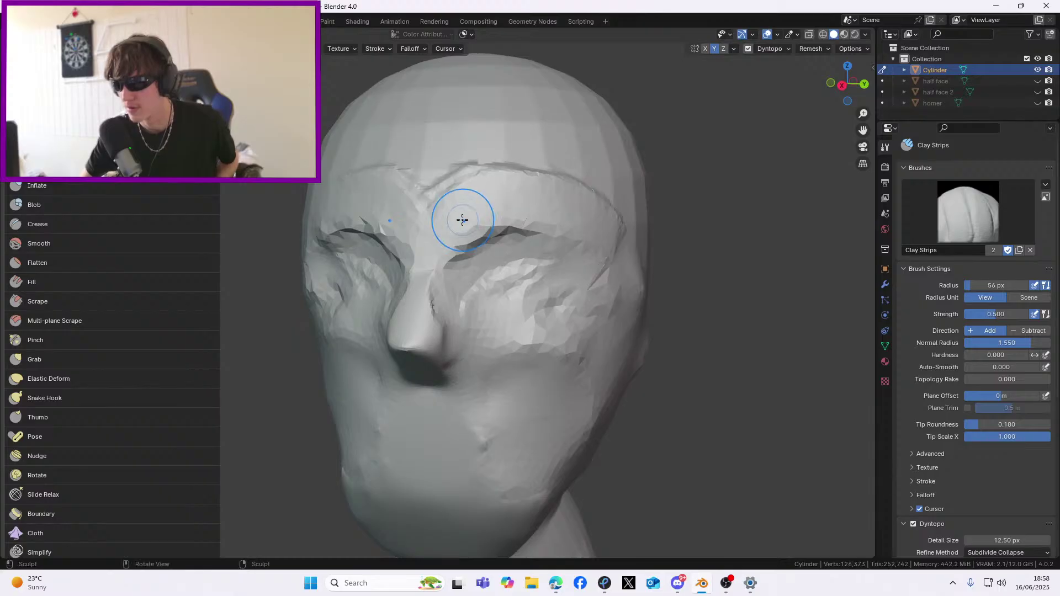
{"action": "scroll", "coordinate": [506, 188], "scroll_direction": "up", "scroll_amount": 5}
{"action": "mouse_move", "coordinate": [863, 130]}
{"action": "left_mouse_down"}
{"action": "mouse_move", "coordinate": [757, 194]}
{"action": "mouse_move", "coordinate": [760, 182]}
{"action": "left_mouse_up"}
{"action": "mouse_move", "coordinate": [424, 232]}
{"action": "left_mouse_down"}
{"action": "mouse_move", "coordinate": [411, 234]}
{"action": "mouse_move", "coordinate": [675, 184]}
{"action": "mouse_move", "coordinate": [435, 216]}
{"action": "mouse_move", "coordinate": [572, 166]}
{"action": "mouse_move", "coordinate": [731, 206]}
{"action": "left_mouse_up"}
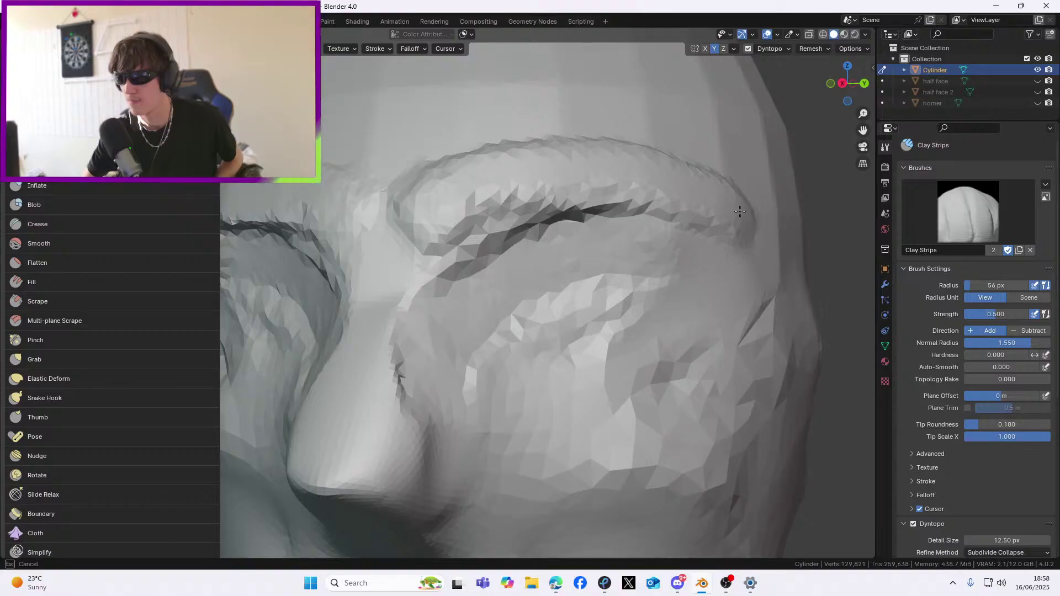
{"action": "scroll", "coordinate": [731, 206], "scroll_direction": "down", "scroll_amount": 6}
{"action": "middle_click_drag", "start_coordinate": [607, 232], "coordinate": [492, 267]}
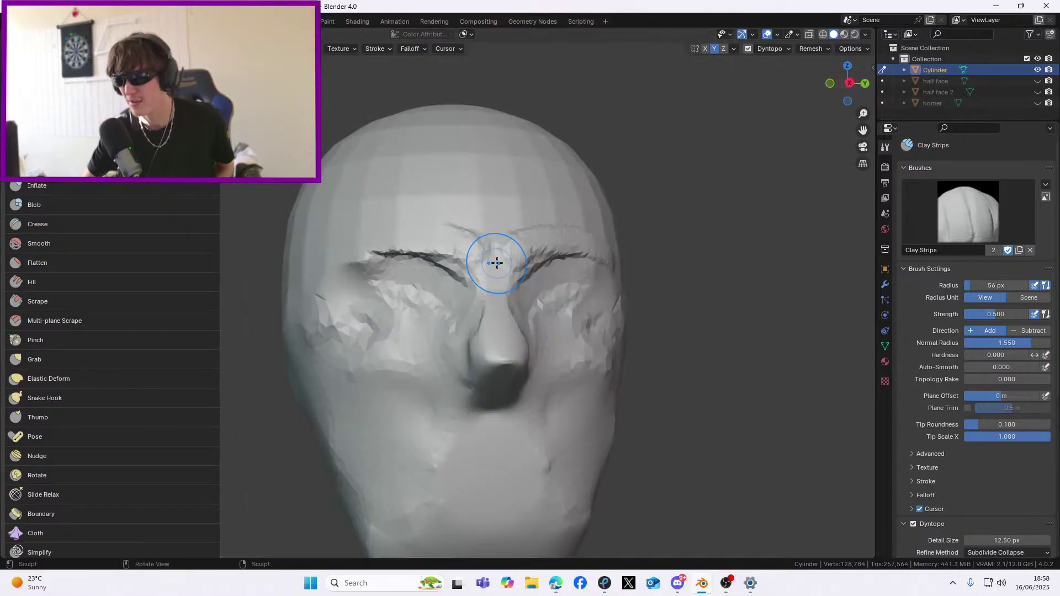
{"action": "mouse_move", "coordinate": [502, 263]}
{"action": "left_mouse_down", "text": "ctrl"}
{"action": "mouse_move", "coordinate": [504, 253]}
{"action": "mouse_move", "coordinate": [487, 267]}
{"action": "mouse_move", "coordinate": [516, 262]}
{"action": "left_mouse_up", "text": "ctrl"}
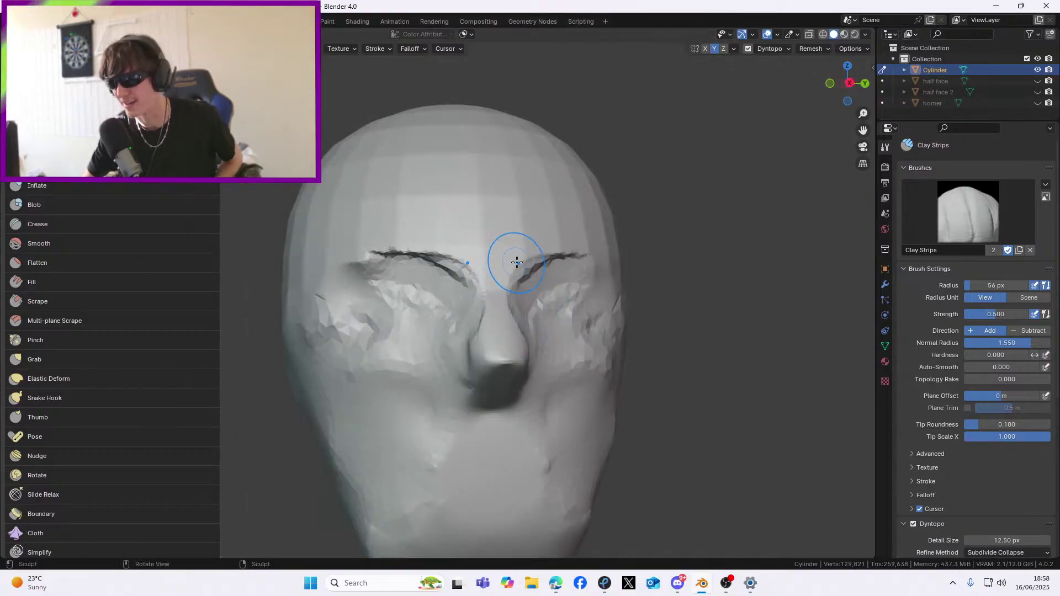
{"action": "middle_click_drag", "start_coordinate": [517, 262], "coordinate": [497, 263]}
{"action": "key", "text": "KP_3"}
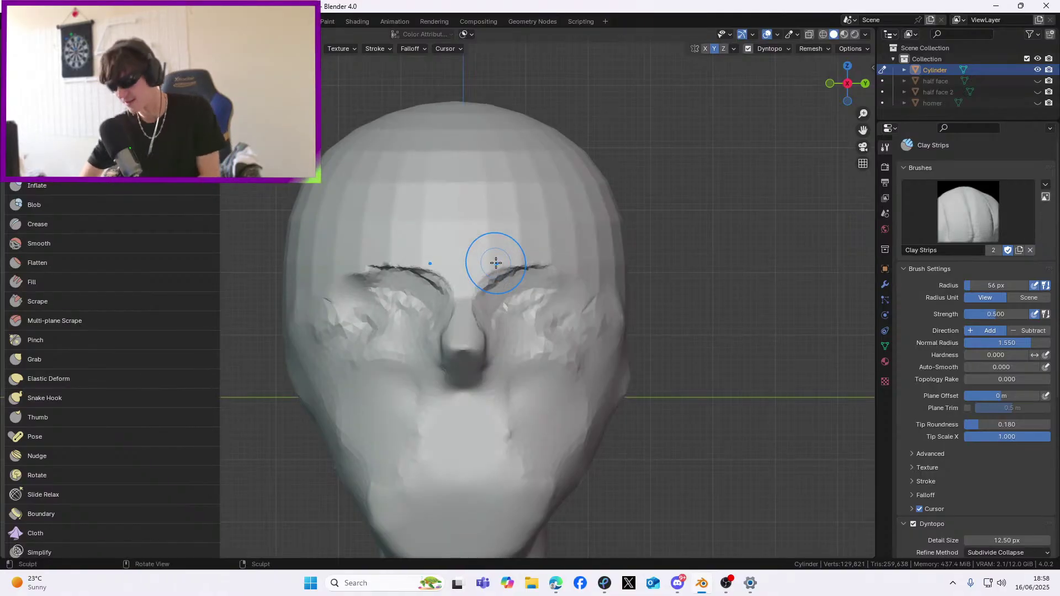
{"action": "mouse_move", "coordinate": [479, 272]}
{"action": "left_mouse_down"}
{"action": "mouse_move", "coordinate": [502, 247]}
{"action": "mouse_move", "coordinate": [563, 237]}
{"action": "left_mouse_up"}
{"action": "key", "text": "ctrl+z"}
Build up a thick arched brow ridge above the eye on the +Y side with the Clay Strips brush
{"action": "scroll", "coordinate": [550, 306], "scroll_direction": "up", "scroll_amount": 3}
{"action": "left_click_drag", "start_coordinate": [862, 129], "coordinate": [701, 196]}
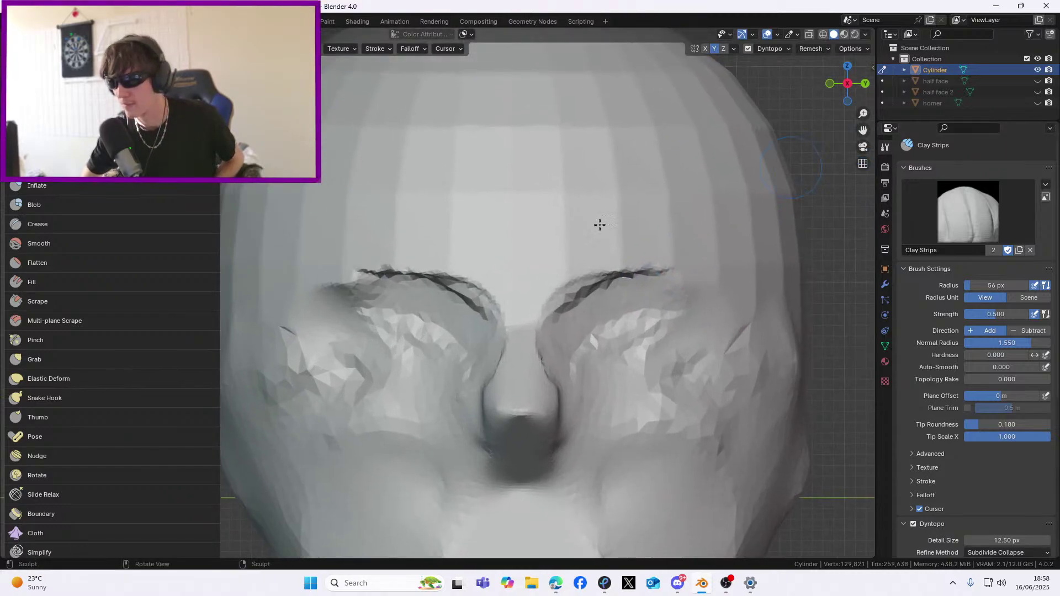
{"action": "left_click_drag", "start_coordinate": [220, 265], "coordinate": [77, 265]}
{"action": "left_click_drag", "start_coordinate": [556, 281], "coordinate": [627, 224]}
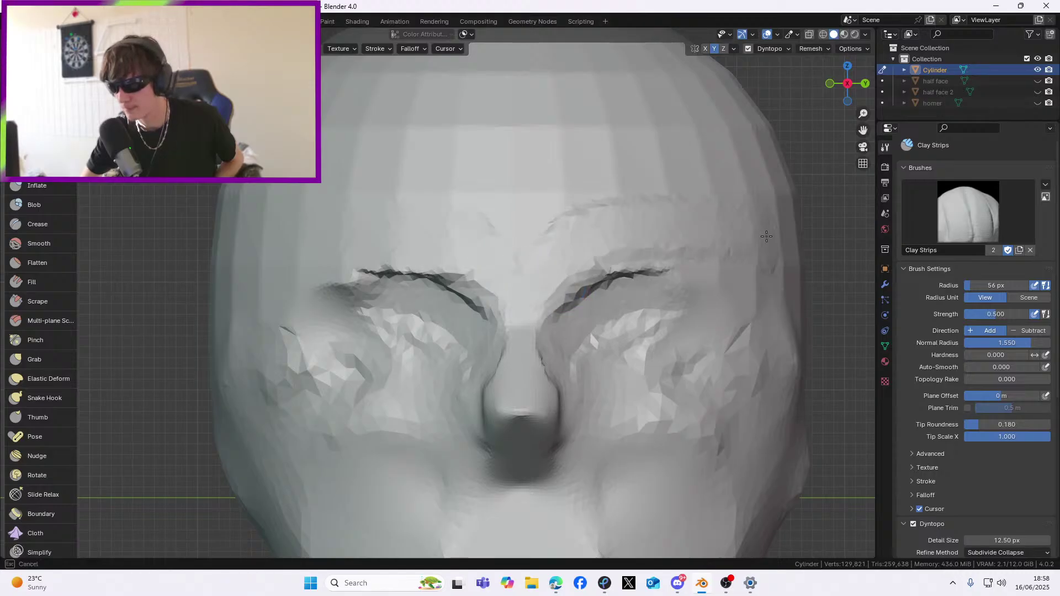
{"action": "mouse_move", "coordinate": [567, 258]}
{"action": "left_mouse_down"}
{"action": "mouse_move", "coordinate": [698, 219]}
{"action": "mouse_move", "coordinate": [772, 251]}
{"action": "mouse_move", "coordinate": [544, 243]}
{"action": "left_mouse_up"}
{"action": "mouse_move", "coordinate": [544, 243]}
{"action": "middle_mouse_down"}
{"action": "mouse_move", "coordinate": [613, 256]}
{"action": "mouse_move", "coordinate": [517, 247]}
{"action": "mouse_move", "coordinate": [466, 260]}
{"action": "mouse_move", "coordinate": [532, 281]}
{"action": "mouse_move", "coordinate": [627, 260]}
{"action": "mouse_move", "coordinate": [585, 242]}
{"action": "mouse_move", "coordinate": [537, 251]}
{"action": "middle_mouse_up"}
{"action": "scroll", "coordinate": [533, 262], "scroll_direction": "up", "scroll_amount": 4}
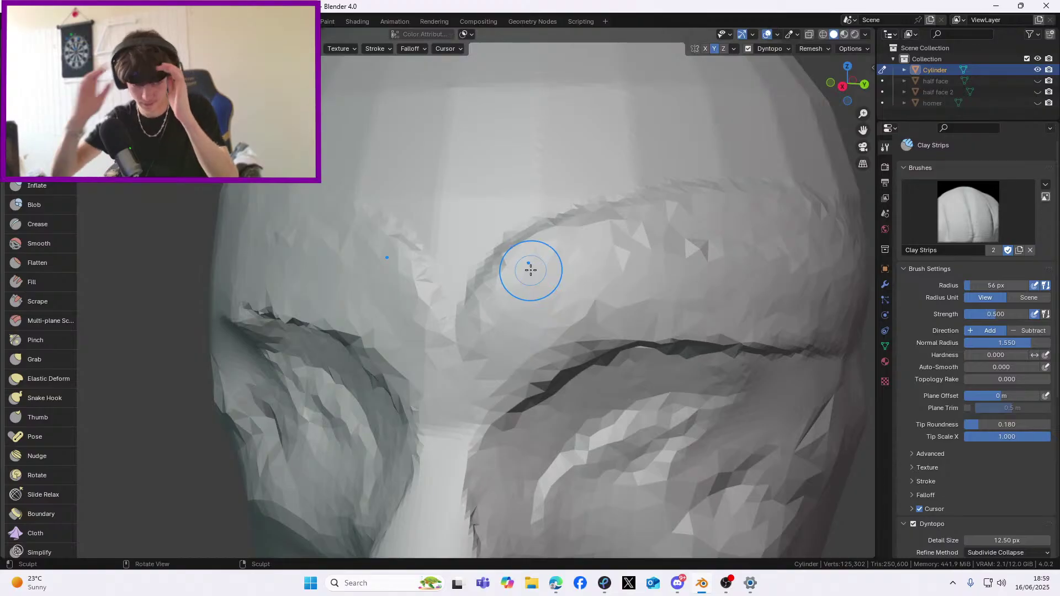
Build up the opposite brow with Clay Strips so the raised forehead edge matches on both sides
{"action": "scroll", "coordinate": [530, 269], "scroll_direction": "down", "scroll_amount": 6}
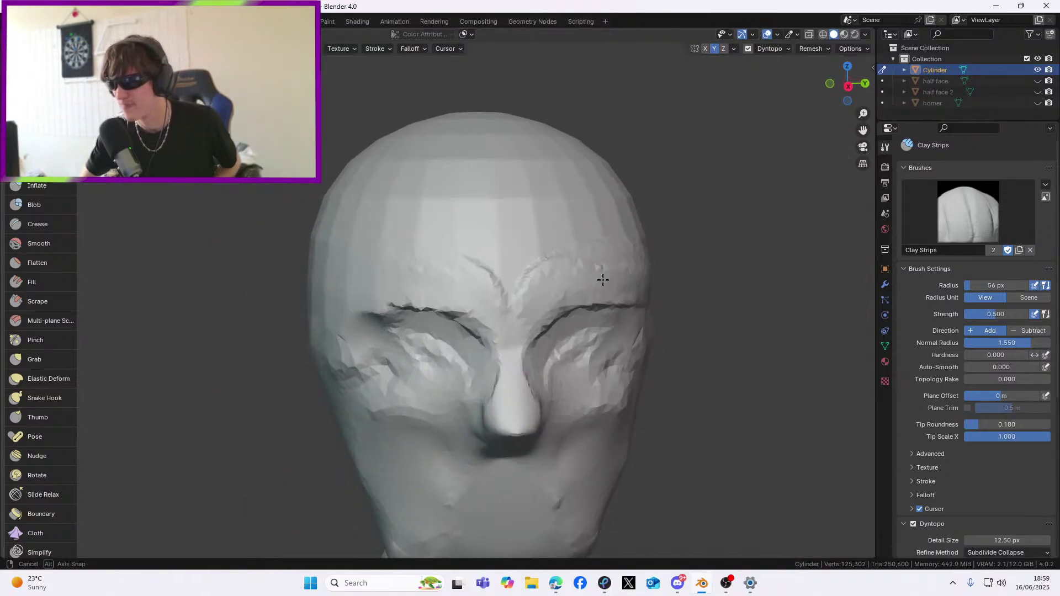
{"action": "mouse_move", "coordinate": [430, 315]}
{"action": "left_mouse_down"}
{"action": "mouse_move", "coordinate": [466, 288]}
{"action": "mouse_move", "coordinate": [352, 269]}
{"action": "mouse_move", "coordinate": [444, 267]}
{"action": "left_mouse_up"}
{"action": "scroll", "coordinate": [471, 278], "scroll_direction": "down", "scroll_amount": 2}
{"action": "mouse_move", "coordinate": [490, 279]}
{"action": "middle_mouse_down"}
{"action": "mouse_move", "coordinate": [481, 272]}
{"action": "mouse_move", "coordinate": [491, 271]}
{"action": "middle_mouse_up"}
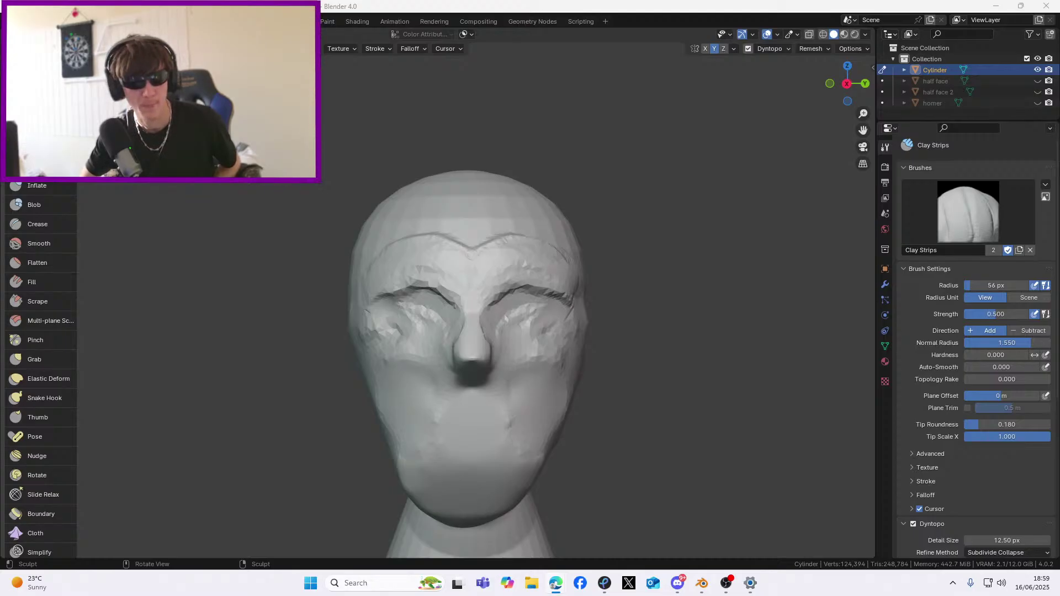
Try adding a Clay Strips ridge from the temple down the side of the face, and undo it
{"action": "middle_click_drag", "start_coordinate": [474, 302], "coordinate": [420, 303]}
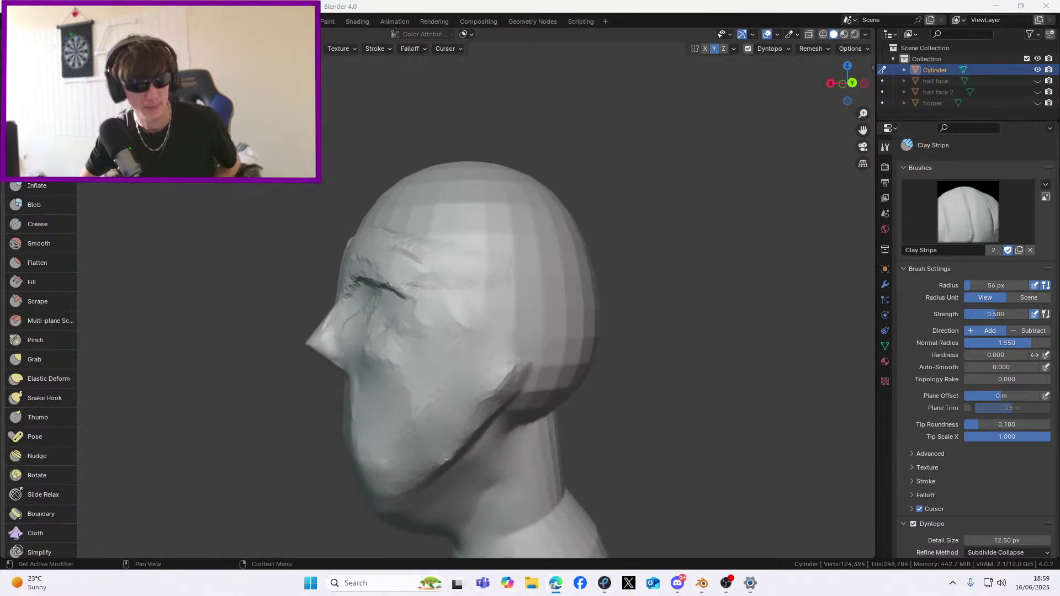
{"action": "middle_click_drag", "start_coordinate": [585, 254], "coordinate": [554, 250]}
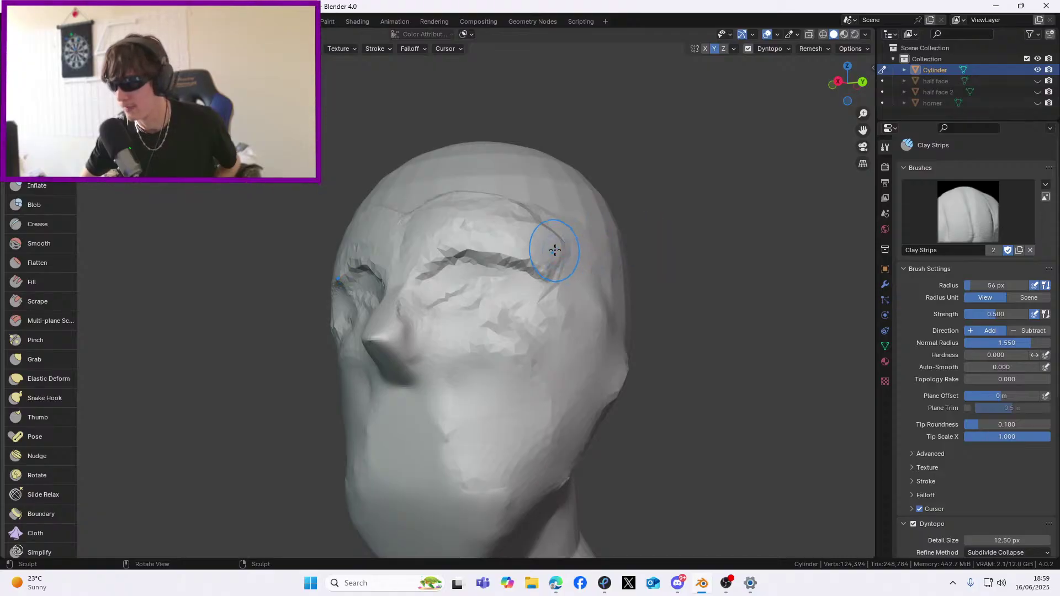
{"action": "middle_click_drag", "start_coordinate": [560, 330], "coordinate": [554, 370]}
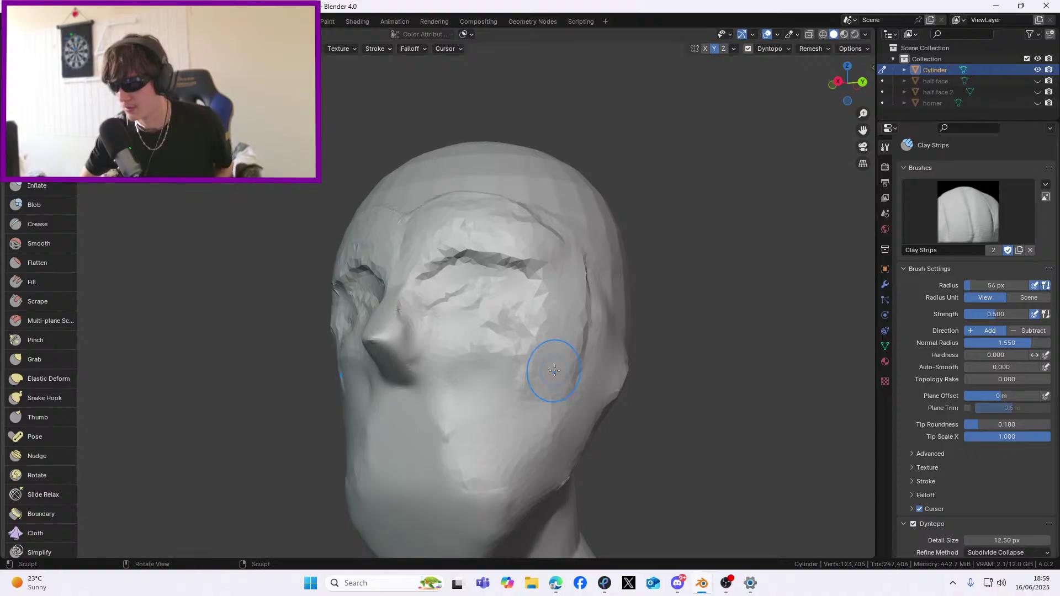
{"action": "key", "text": "ctrl+z"}
Add Clay Strips volume at the temples, running down beside the outer corners of the eyes
{"action": "middle_click_drag", "start_coordinate": [605, 342], "coordinate": [586, 340]}
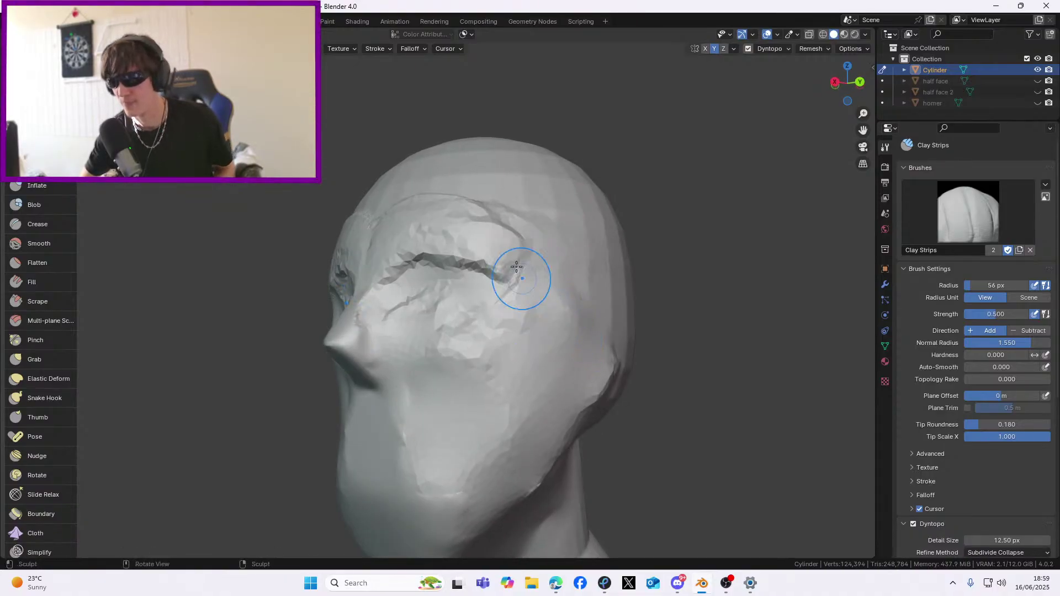
{"action": "mouse_move", "coordinate": [525, 267]}
{"action": "middle_mouse_down"}
{"action": "mouse_move", "coordinate": [535, 394]}
{"action": "mouse_move", "coordinate": [513, 243]}
{"action": "mouse_move", "coordinate": [563, 425]}
{"action": "mouse_move", "coordinate": [486, 381]}
{"action": "mouse_move", "coordinate": [544, 382]}
{"action": "mouse_move", "coordinate": [523, 293]}
{"action": "middle_mouse_up"}
{"action": "mouse_move", "coordinate": [536, 239]}
{"action": "left_mouse_down"}
{"action": "mouse_move", "coordinate": [555, 406]}
{"action": "mouse_move", "coordinate": [520, 218]}
{"action": "mouse_move", "coordinate": [513, 268]}
{"action": "left_mouse_up"}
{"action": "mouse_move", "coordinate": [531, 285]}
{"action": "middle_mouse_down"}
{"action": "mouse_move", "coordinate": [605, 290]}
{"action": "mouse_move", "coordinate": [511, 287]}
{"action": "mouse_move", "coordinate": [656, 288]}
{"action": "mouse_move", "coordinate": [542, 286]}
{"action": "mouse_move", "coordinate": [584, 308]}
{"action": "middle_mouse_up"}
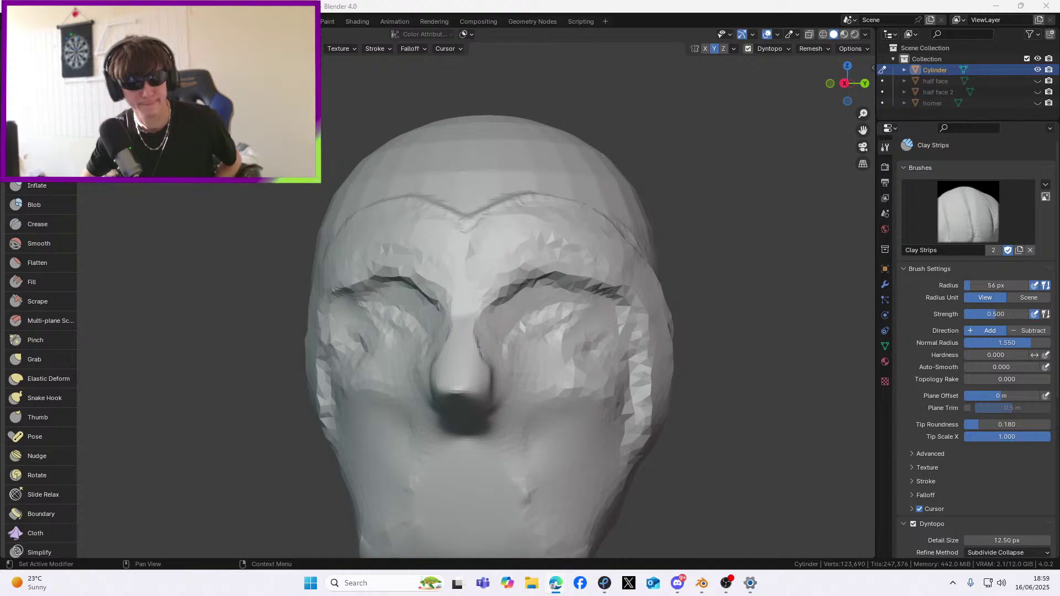
{"action": "mouse_move", "coordinate": [873, 306]}
{"action": "middle_mouse_down"}
{"action": "mouse_move", "coordinate": [610, 319]}
{"action": "mouse_move", "coordinate": [539, 310]}
{"action": "middle_mouse_up"}
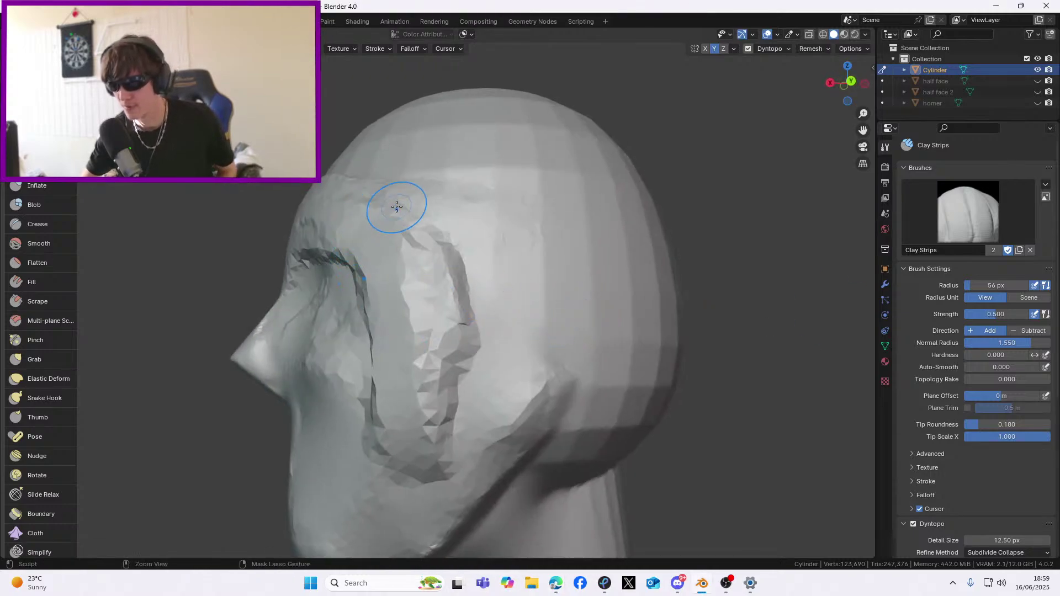
Work the raised area around the outer eye down into the side of the cheek and soften the cheek surface
{"action": "left_click_drag", "start_coordinate": [407, 208], "coordinate": [430, 472]}
{"action": "middle_click_drag", "start_coordinate": [459, 315], "coordinate": [442, 289]}
{"action": "mouse_move", "coordinate": [453, 469]}
{"action": "middle_mouse_down"}
{"action": "mouse_move", "coordinate": [600, 408]}
{"action": "mouse_move", "coordinate": [546, 352]}
{"action": "mouse_move", "coordinate": [528, 349]}
{"action": "middle_mouse_up"}
{"action": "middle_click_drag", "start_coordinate": [523, 295], "coordinate": [528, 373]}
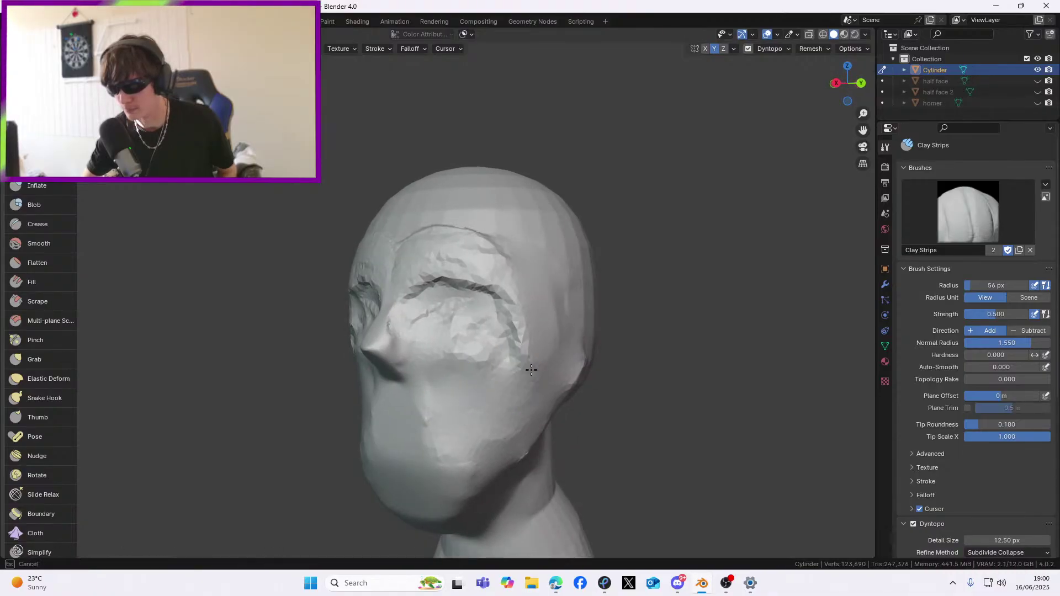
{"action": "mouse_move", "coordinate": [597, 280]}
{"action": "middle_mouse_down"}
{"action": "mouse_move", "coordinate": [539, 367]}
{"action": "mouse_move", "coordinate": [590, 363]}
{"action": "middle_mouse_up"}
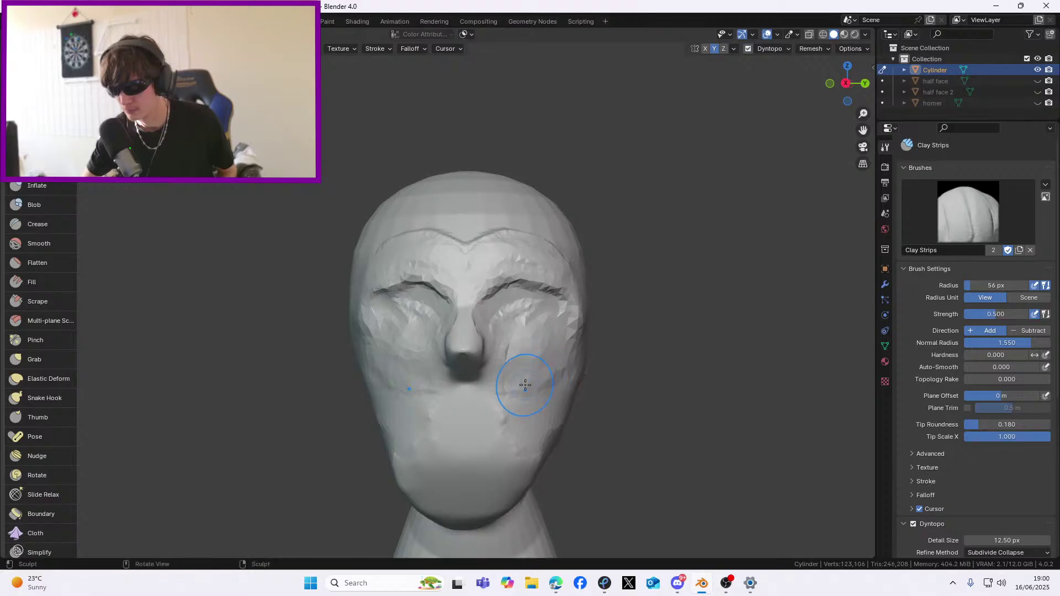
Smooth the jawline and the side of the jaw below the ear area
{"action": "mouse_move", "coordinate": [571, 369]}
{"action": "middle_mouse_down"}
{"action": "mouse_move", "coordinate": [502, 383]}
{"action": "mouse_move", "coordinate": [422, 375]}
{"action": "middle_mouse_up"}
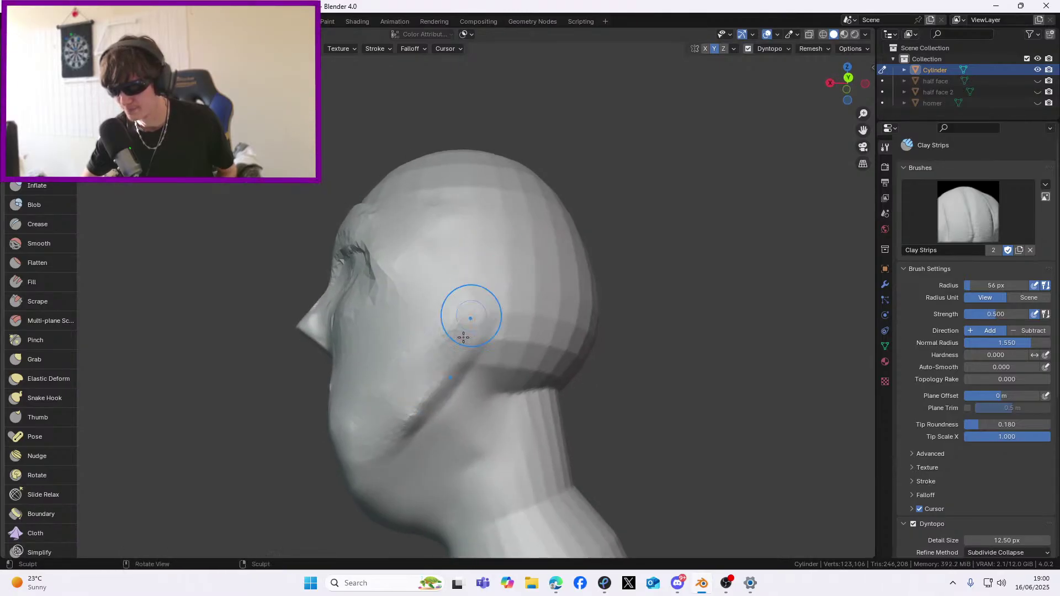
{"action": "middle_click_drag", "start_coordinate": [471, 315], "coordinate": [463, 447]}
{"action": "middle_click_drag", "start_coordinate": [566, 303], "coordinate": [409, 445]}
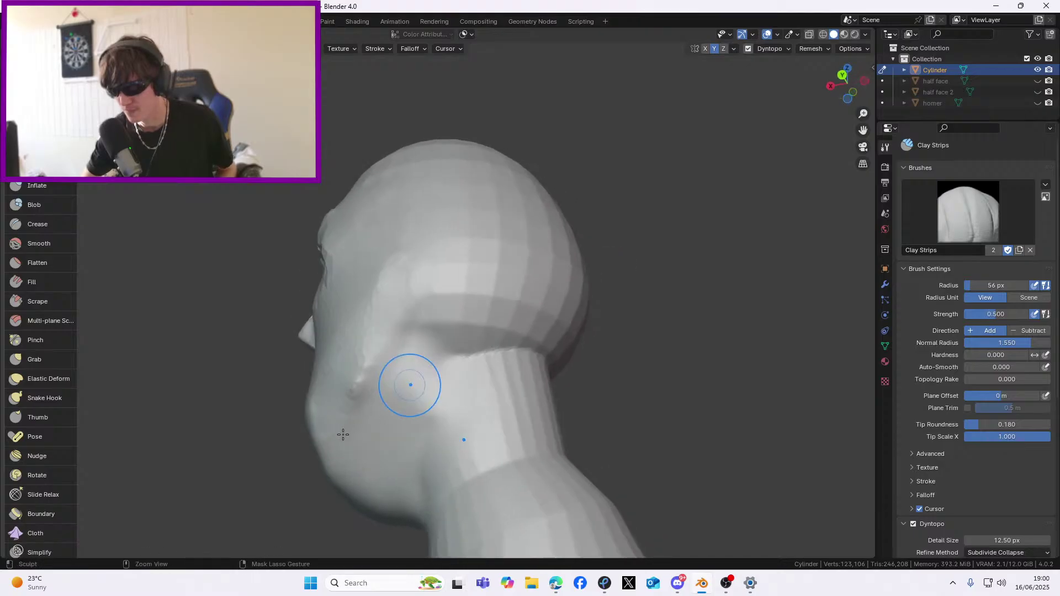
{"action": "middle_click_drag", "start_coordinate": [458, 365], "coordinate": [429, 527]}
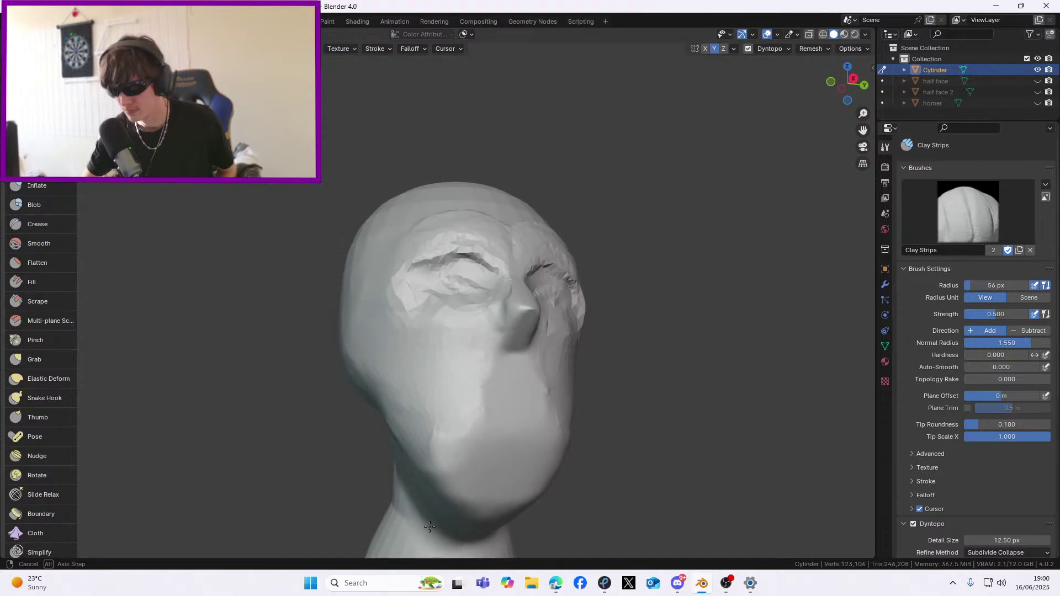
{"action": "mouse_move", "coordinate": [482, 416]}
{"action": "middle_mouse_down"}
{"action": "mouse_move", "coordinate": [421, 427]}
{"action": "mouse_move", "coordinate": [365, 416]}
{"action": "mouse_move", "coordinate": [541, 442]}
{"action": "mouse_move", "coordinate": [578, 419]}
{"action": "middle_mouse_up"}
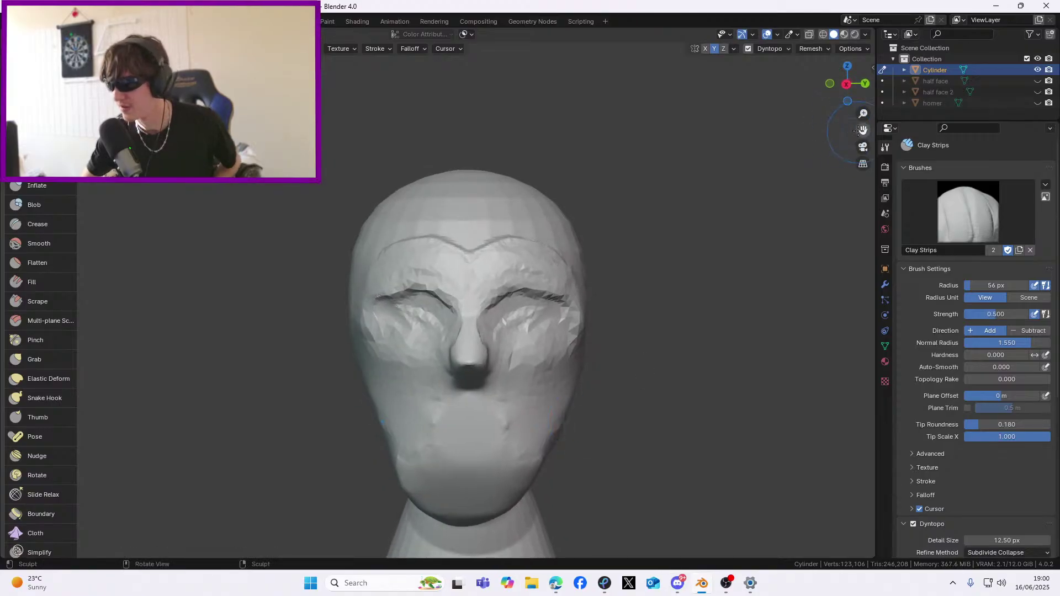
Switch to the Inflate brush and add volume along the lower edge of the chin
{"action": "left_click_drag", "start_coordinate": [862, 130], "coordinate": [864, 2]}
{"action": "scroll", "coordinate": [524, 298], "scroll_direction": "up", "scroll_amount": 2}
{"action": "middle_click_drag", "start_coordinate": [524, 298], "coordinate": [530, 283]}
{"action": "mouse_move", "coordinate": [166, 293]}
{"action": "middle_mouse_down"}
{"action": "mouse_move", "coordinate": [387, 298]}
{"action": "mouse_move", "coordinate": [182, 295]}
{"action": "mouse_move", "coordinate": [359, 293]}
{"action": "mouse_move", "coordinate": [254, 290]}
{"action": "middle_mouse_up"}
{"action": "mouse_move", "coordinate": [79, 239]}
{"action": "left_mouse_down"}
{"action": "mouse_move", "coordinate": [159, 238]}
{"action": "mouse_move", "coordinate": [150, 238]}
{"action": "left_mouse_up"}
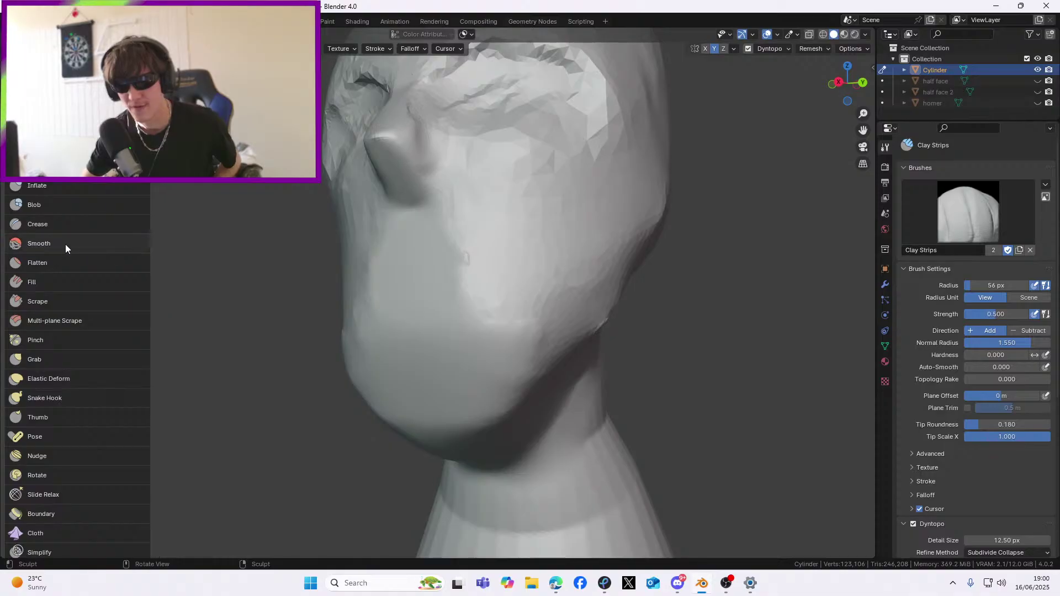
{"action": "left_click", "coordinate": [48, 191]}
{"action": "mouse_move", "coordinate": [436, 315]}
{"action": "middle_mouse_down"}
{"action": "mouse_move", "coordinate": [473, 332]}
{"action": "mouse_move", "coordinate": [537, 399]}
{"action": "middle_mouse_up"}
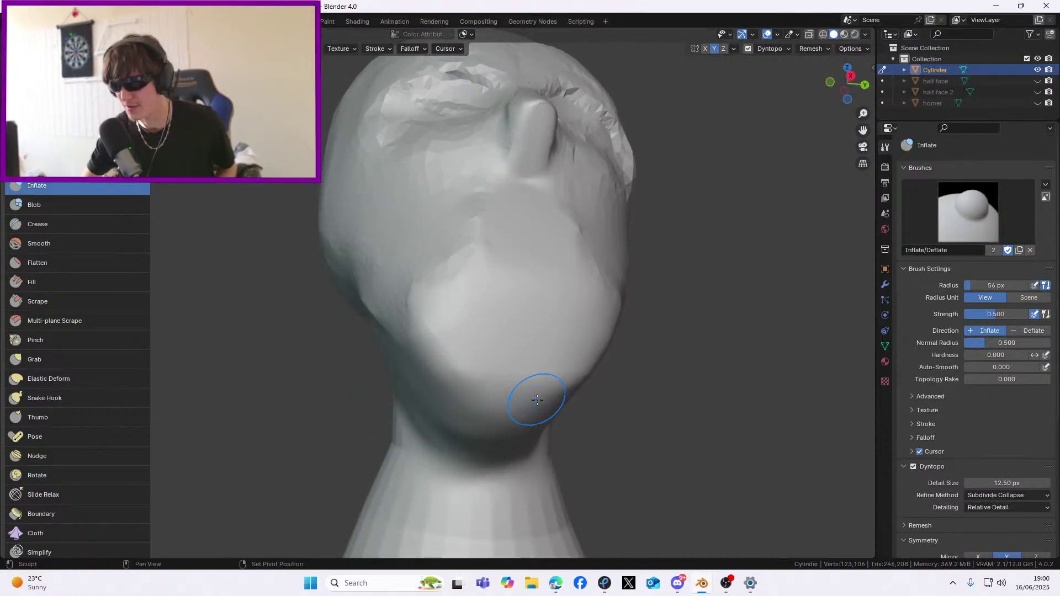
{"action": "mouse_move", "coordinate": [538, 403]}
{"action": "left_mouse_down"}
{"action": "mouse_move", "coordinate": [500, 430]}
{"action": "mouse_move", "coordinate": [450, 383]}
{"action": "mouse_move", "coordinate": [552, 387]}
{"action": "left_mouse_up"}
{"action": "scroll", "coordinate": [444, 406], "scroll_direction": "up", "scroll_amount": 1}
{"action": "middle_click_drag", "start_coordinate": [444, 406], "coordinate": [568, 409]}
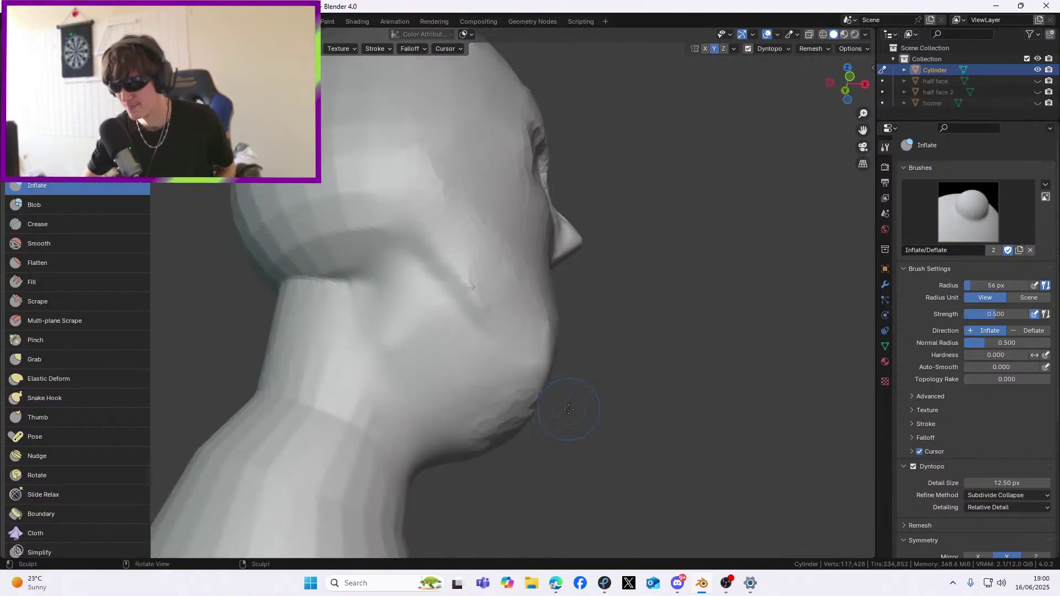
{"action": "left_click_drag", "start_coordinate": [545, 422], "coordinate": [514, 411]}
Inflate the underside of the chin and jaw across to both sides
{"action": "mouse_move", "coordinate": [513, 411]}
{"action": "middle_mouse_down"}
{"action": "mouse_move", "coordinate": [447, 366]}
{"action": "mouse_move", "coordinate": [549, 279]}
{"action": "middle_mouse_up"}
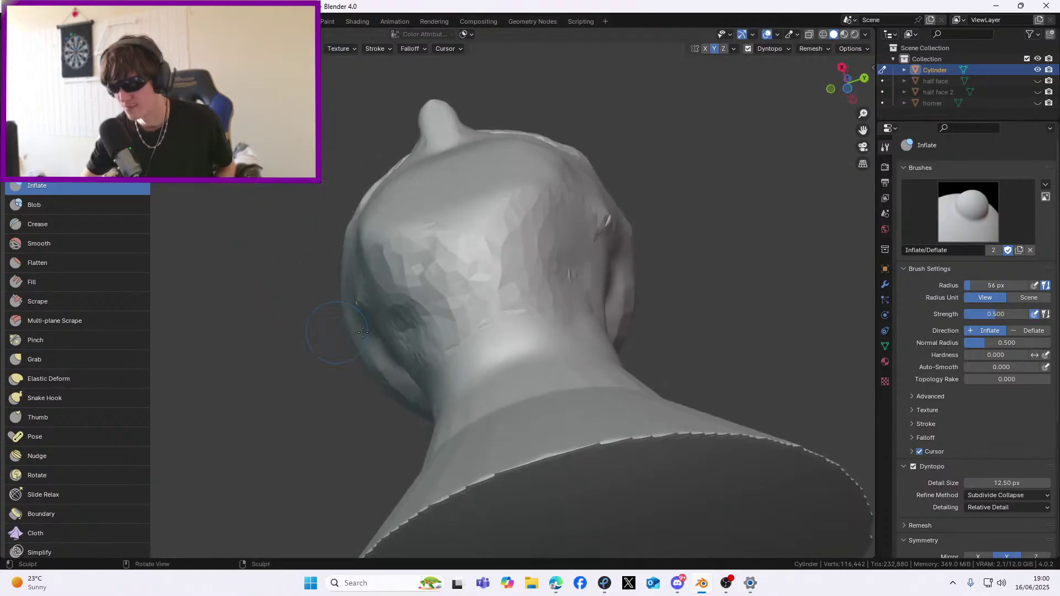
{"action": "mouse_move", "coordinate": [488, 303]}
{"action": "left_mouse_down"}
{"action": "mouse_move", "coordinate": [480, 290]}
{"action": "mouse_move", "coordinate": [520, 283]}
{"action": "left_mouse_up"}
{"action": "mouse_move", "coordinate": [520, 284]}
{"action": "middle_mouse_down"}
{"action": "mouse_move", "coordinate": [481, 318]}
{"action": "mouse_move", "coordinate": [489, 380]}
{"action": "mouse_move", "coordinate": [526, 268]}
{"action": "middle_mouse_up"}
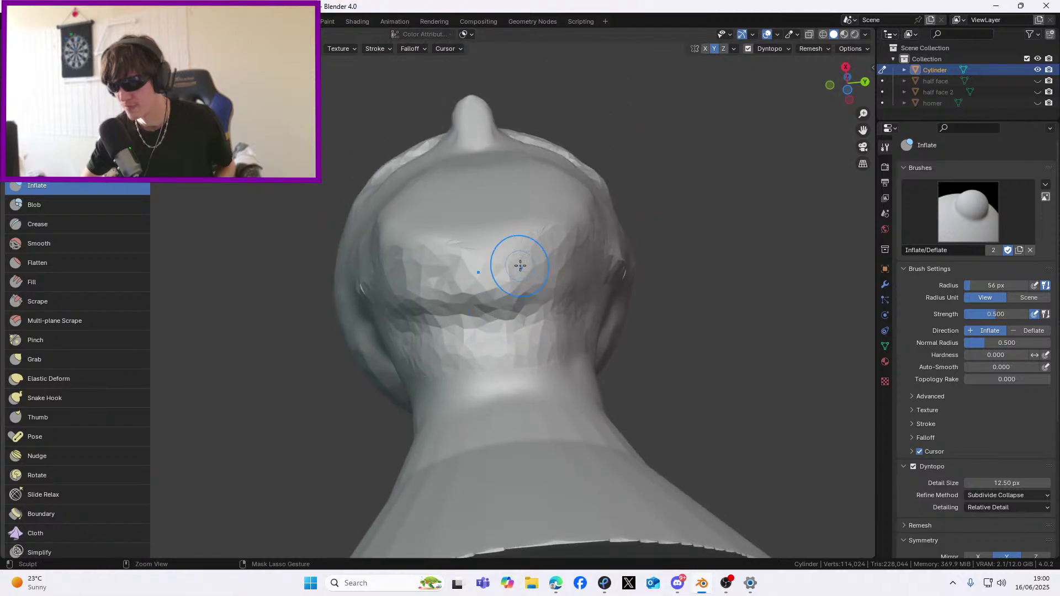
{"action": "left_click_drag", "start_coordinate": [510, 248], "coordinate": [477, 221]}
{"action": "mouse_move", "coordinate": [454, 272]}
{"action": "left_mouse_down"}
{"action": "mouse_move", "coordinate": [490, 283]}
{"action": "mouse_move", "coordinate": [440, 277]}
{"action": "mouse_move", "coordinate": [480, 237]}
{"action": "mouse_move", "coordinate": [481, 246]}
{"action": "left_mouse_up"}
{"action": "mouse_move", "coordinate": [481, 259]}
{"action": "middle_mouse_down"}
{"action": "mouse_move", "coordinate": [466, 357]}
{"action": "mouse_move", "coordinate": [480, 272]}
{"action": "middle_mouse_up"}
{"action": "mouse_move", "coordinate": [480, 272]}
{"action": "left_mouse_down"}
{"action": "mouse_move", "coordinate": [456, 250]}
{"action": "mouse_move", "coordinate": [464, 286]}
{"action": "mouse_move", "coordinate": [481, 244]}
{"action": "left_mouse_up"}
Inflate the chin's lower edge further with the brush strength at 1.000 to make the chin protrude
{"action": "mouse_move", "coordinate": [481, 246]}
{"action": "middle_mouse_down"}
{"action": "mouse_move", "coordinate": [478, 309]}
{"action": "mouse_move", "coordinate": [461, 353]}
{"action": "middle_mouse_up"}
{"action": "middle_click_drag", "start_coordinate": [519, 394], "coordinate": [461, 393]}
{"action": "mouse_move", "coordinate": [462, 392]}
{"action": "left_mouse_down"}
{"action": "mouse_move", "coordinate": [394, 384]}
{"action": "mouse_move", "coordinate": [450, 317]}
{"action": "mouse_move", "coordinate": [389, 395]}
{"action": "mouse_move", "coordinate": [429, 377]}
{"action": "mouse_move", "coordinate": [405, 382]}
{"action": "left_mouse_up"}
{"action": "middle_click_drag", "start_coordinate": [406, 382], "coordinate": [559, 390]}
{"action": "mouse_move", "coordinate": [478, 384]}
{"action": "left_mouse_down"}
{"action": "mouse_move", "coordinate": [445, 350]}
{"action": "mouse_move", "coordinate": [464, 391]}
{"action": "left_mouse_up"}
{"action": "middle_click_drag", "start_coordinate": [464, 391], "coordinate": [387, 395]}
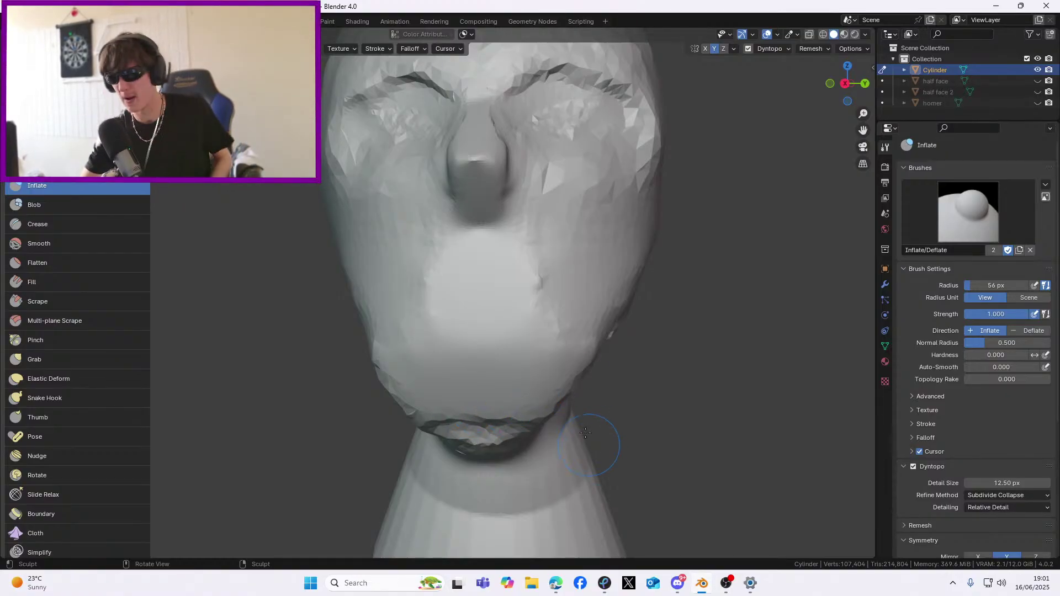
Inflate the side of the jaw next to the chin
{"action": "mouse_move", "coordinate": [567, 382]}
{"action": "left_mouse_down"}
{"action": "mouse_move", "coordinate": [541, 411]}
{"action": "mouse_move", "coordinate": [589, 336]}
{"action": "mouse_move", "coordinate": [563, 381]}
{"action": "mouse_move", "coordinate": [530, 398]}
{"action": "mouse_move", "coordinate": [531, 365]}
{"action": "mouse_move", "coordinate": [560, 330]}
{"action": "mouse_move", "coordinate": [494, 384]}
{"action": "mouse_move", "coordinate": [558, 335]}
{"action": "left_mouse_up"}
{"action": "scroll", "coordinate": [569, 335], "scroll_direction": "down", "scroll_amount": 1}
{"action": "middle_click_drag", "start_coordinate": [569, 336], "coordinate": [657, 323]}
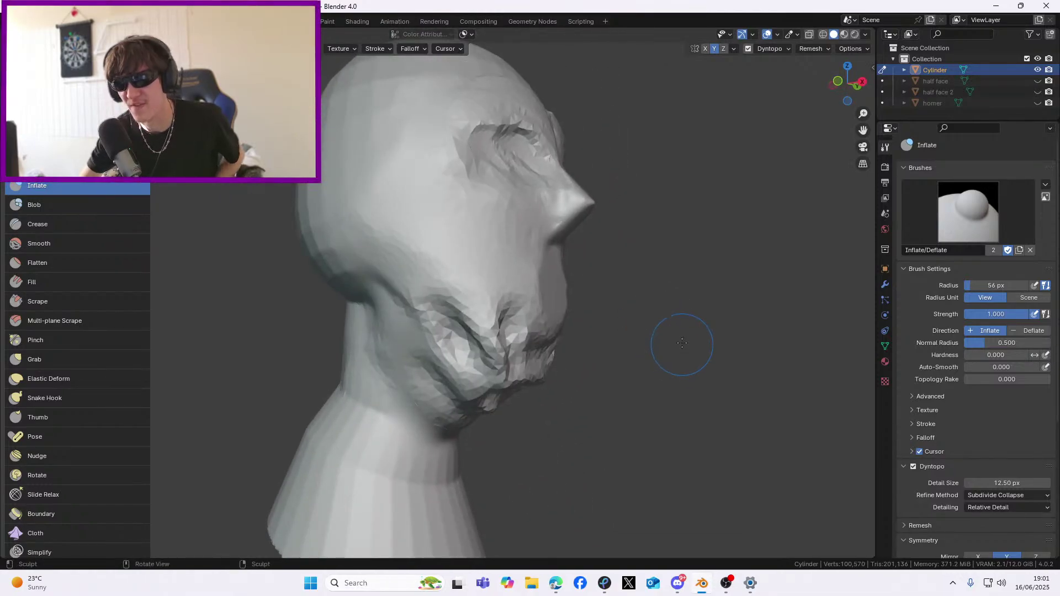
Switch to the Clay Strips brush and rework the jawline and the front of the chin
{"action": "left_click", "coordinate": [17, 89]}
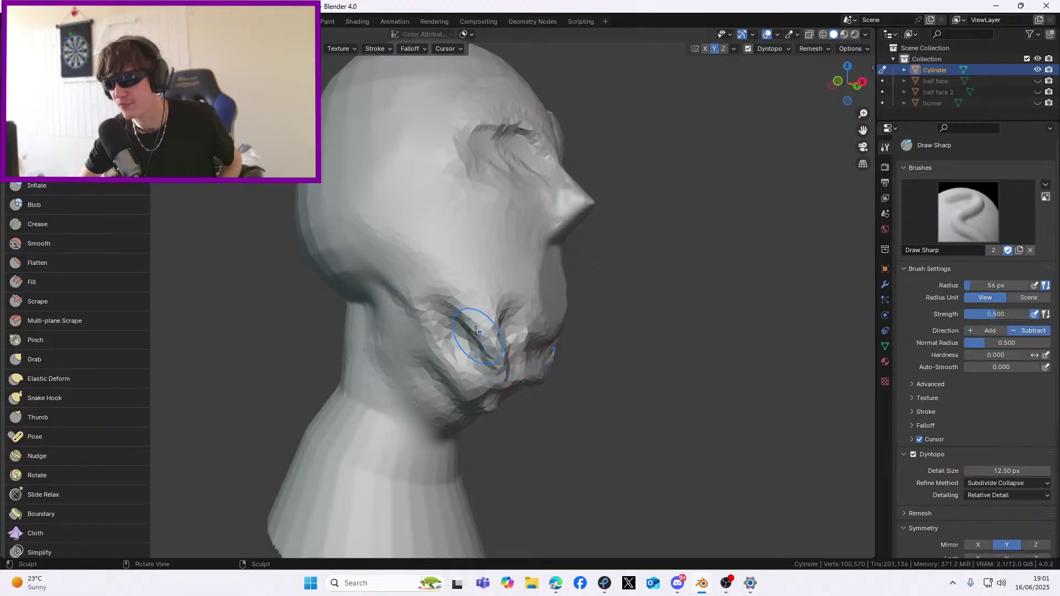
{"action": "left_click", "coordinate": [17, 108]}
{"action": "left_click", "coordinate": [16, 89]}
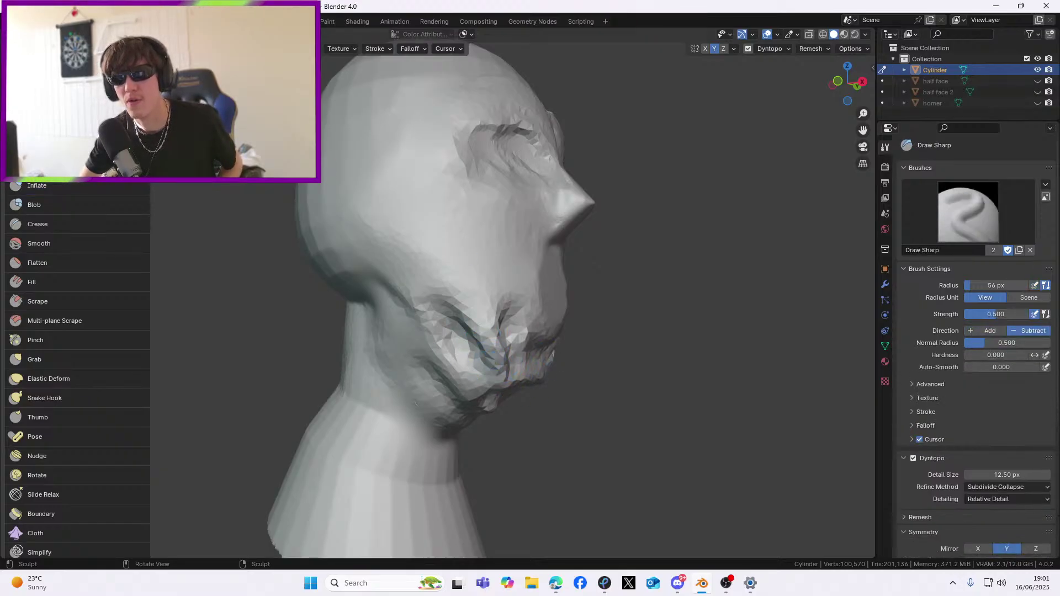
{"action": "left_click", "coordinate": [17, 127]}
{"action": "middle_click_drag", "start_coordinate": [497, 301], "coordinate": [413, 298]}
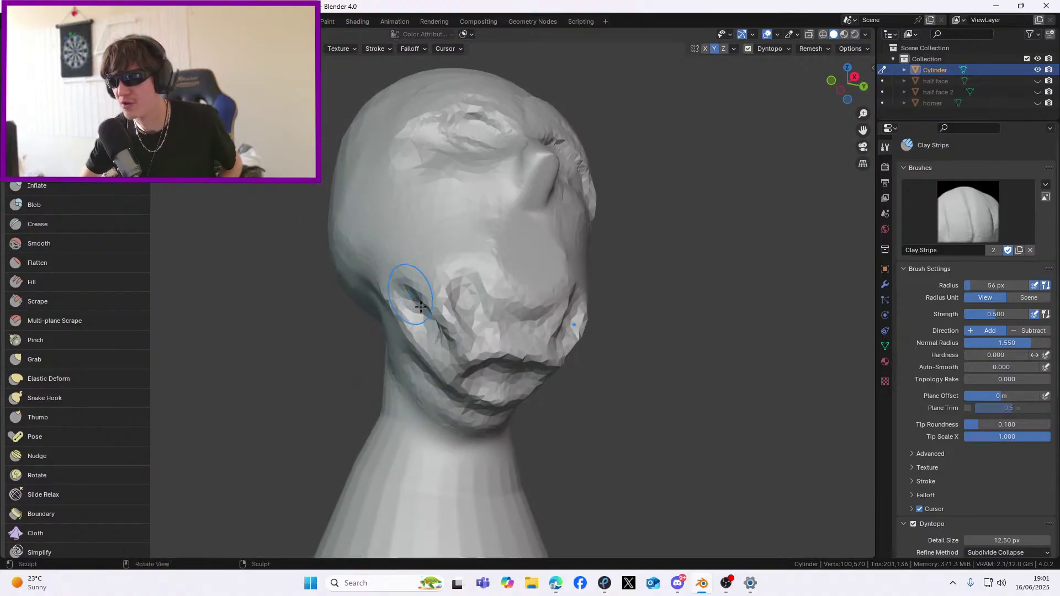
{"action": "mouse_move", "coordinate": [459, 338]}
{"action": "middle_mouse_down"}
{"action": "mouse_move", "coordinate": [450, 347]}
{"action": "mouse_move", "coordinate": [485, 350]}
{"action": "mouse_move", "coordinate": [506, 405]}
{"action": "middle_mouse_up"}
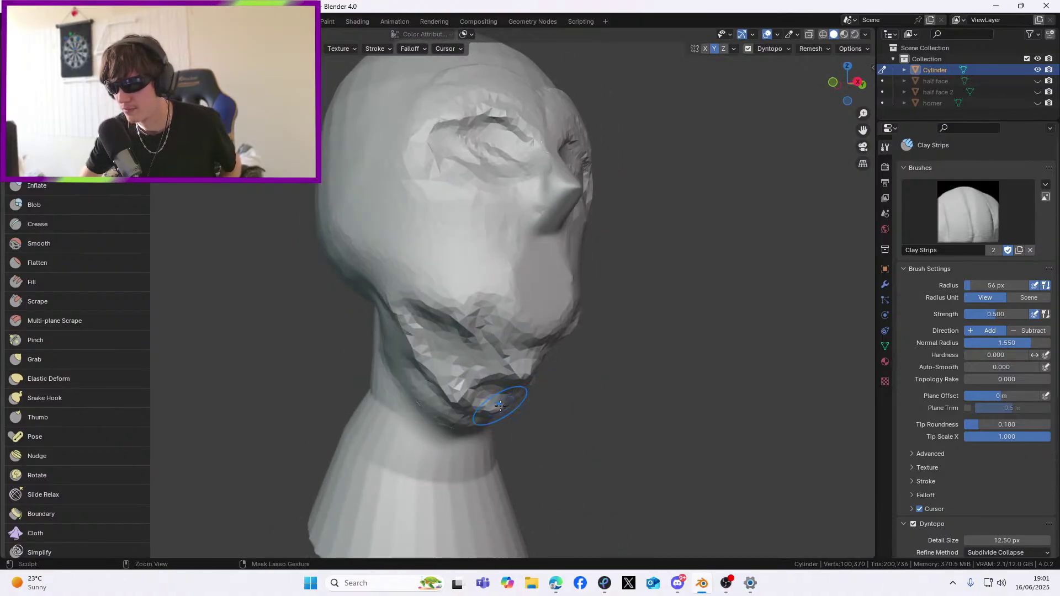
{"action": "middle_click_drag", "start_coordinate": [435, 379], "coordinate": [474, 393]}
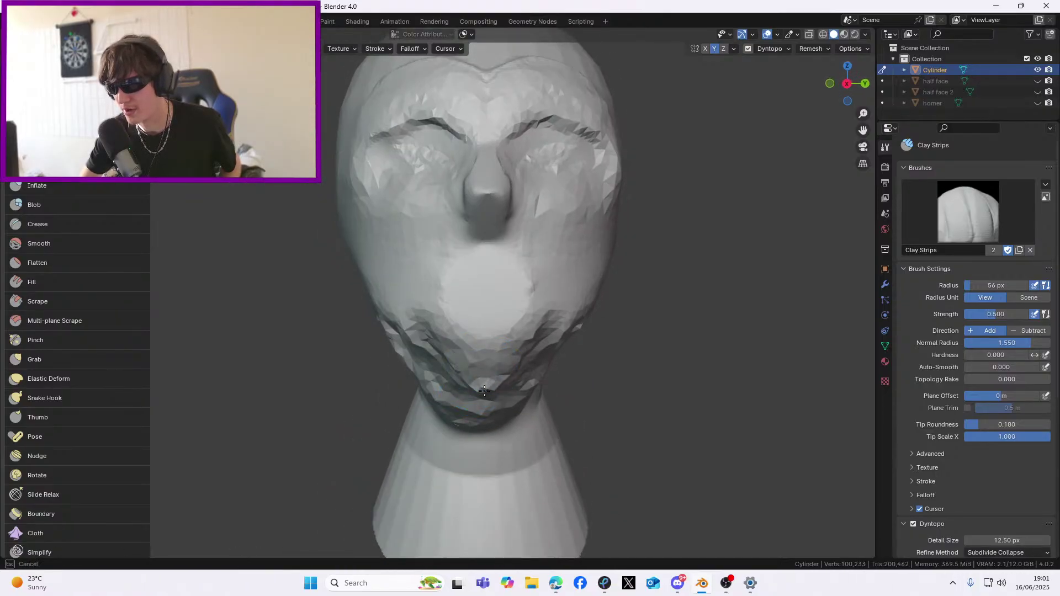
{"action": "mouse_move", "coordinate": [489, 370]}
{"action": "left_mouse_down"}
{"action": "mouse_move", "coordinate": [484, 386]}
{"action": "mouse_move", "coordinate": [474, 381]}
{"action": "left_mouse_up"}
{"action": "middle_click_drag", "start_coordinate": [473, 381], "coordinate": [466, 378]}
Define the side of the jaw and the underside of the chin with more Clay Strips strokes
{"action": "middle_click_drag", "start_coordinate": [568, 337], "coordinate": [651, 292]}
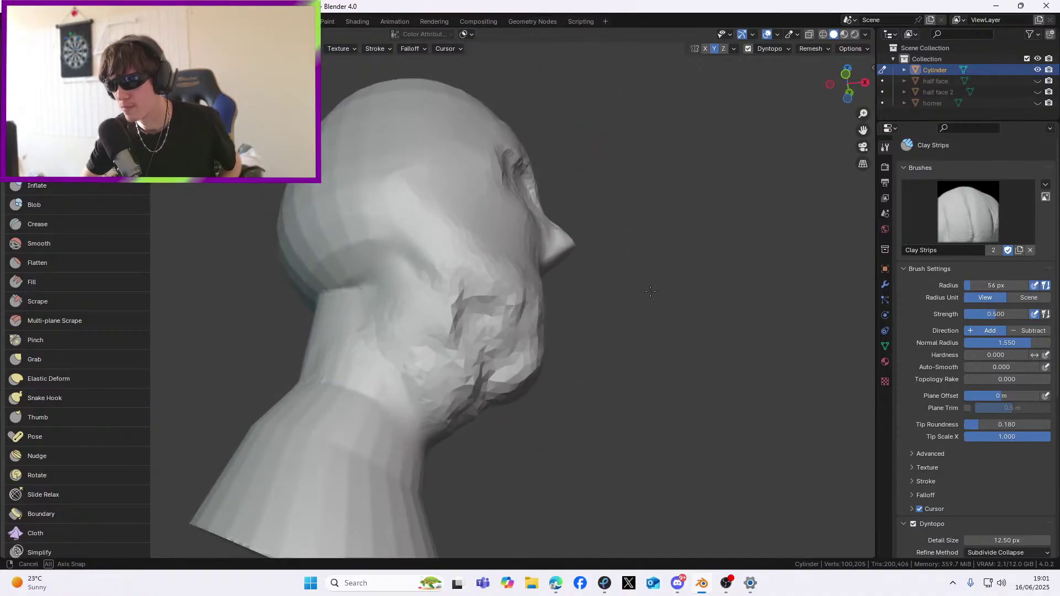
{"action": "mouse_move", "coordinate": [558, 403]}
{"action": "middle_mouse_down"}
{"action": "mouse_move", "coordinate": [440, 378]}
{"action": "mouse_move", "coordinate": [499, 359]}
{"action": "mouse_move", "coordinate": [497, 335]}
{"action": "mouse_move", "coordinate": [513, 342]}
{"action": "mouse_move", "coordinate": [485, 390]}
{"action": "middle_mouse_up"}
{"action": "left_click_drag", "start_coordinate": [486, 389], "coordinate": [538, 362]}
{"action": "middle_click_drag", "start_coordinate": [538, 362], "coordinate": [590, 415]}
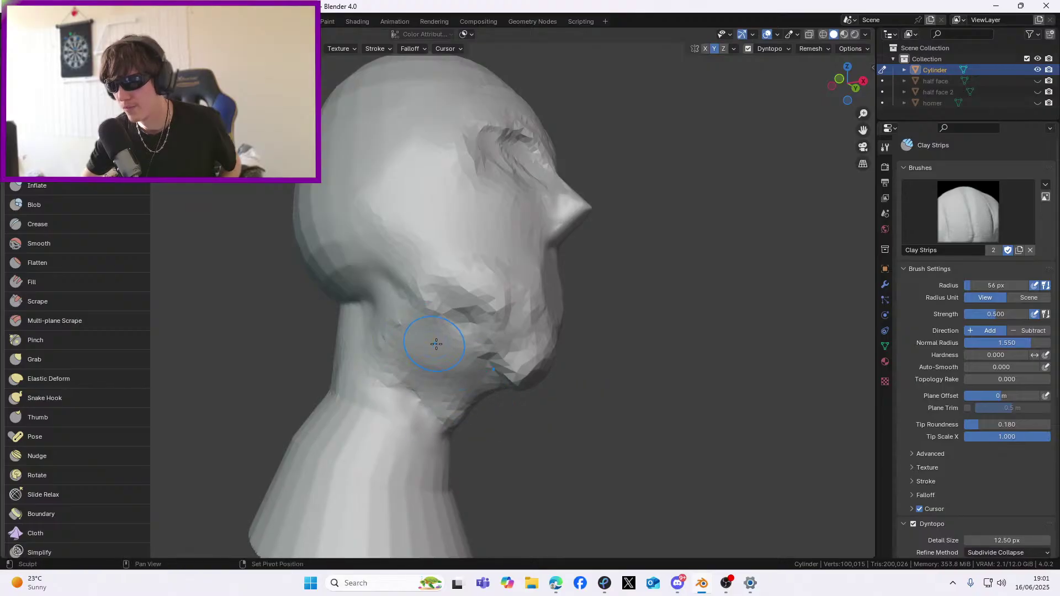
Smooth the side of the jaw and the transition from the jaw into the neck
{"action": "middle_click_drag", "start_coordinate": [427, 408], "coordinate": [434, 437]}
{"action": "mouse_move", "coordinate": [543, 368]}
{"action": "middle_mouse_down"}
{"action": "mouse_move", "coordinate": [525, 232]}
{"action": "mouse_move", "coordinate": [584, 269]}
{"action": "mouse_move", "coordinate": [504, 296]}
{"action": "mouse_move", "coordinate": [510, 353]}
{"action": "middle_mouse_up"}
{"action": "left_click_drag", "start_coordinate": [509, 353], "coordinate": [468, 352]}
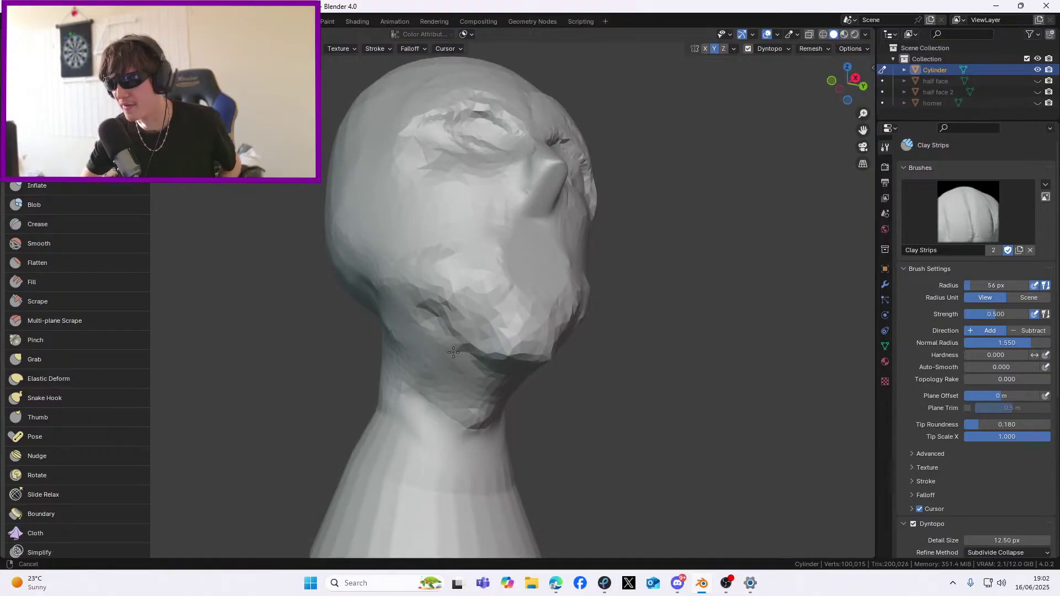
{"action": "middle_click_drag", "start_coordinate": [549, 368], "coordinate": [440, 297]}
{"action": "middle_click_drag", "start_coordinate": [508, 268], "coordinate": [463, 276]}
{"action": "mouse_move", "coordinate": [491, 322]}
{"action": "middle_mouse_down"}
{"action": "mouse_move", "coordinate": [469, 300]}
{"action": "mouse_move", "coordinate": [454, 348]}
{"action": "mouse_move", "coordinate": [388, 383]}
{"action": "mouse_move", "coordinate": [381, 373]}
{"action": "mouse_move", "coordinate": [378, 422]}
{"action": "middle_mouse_up"}
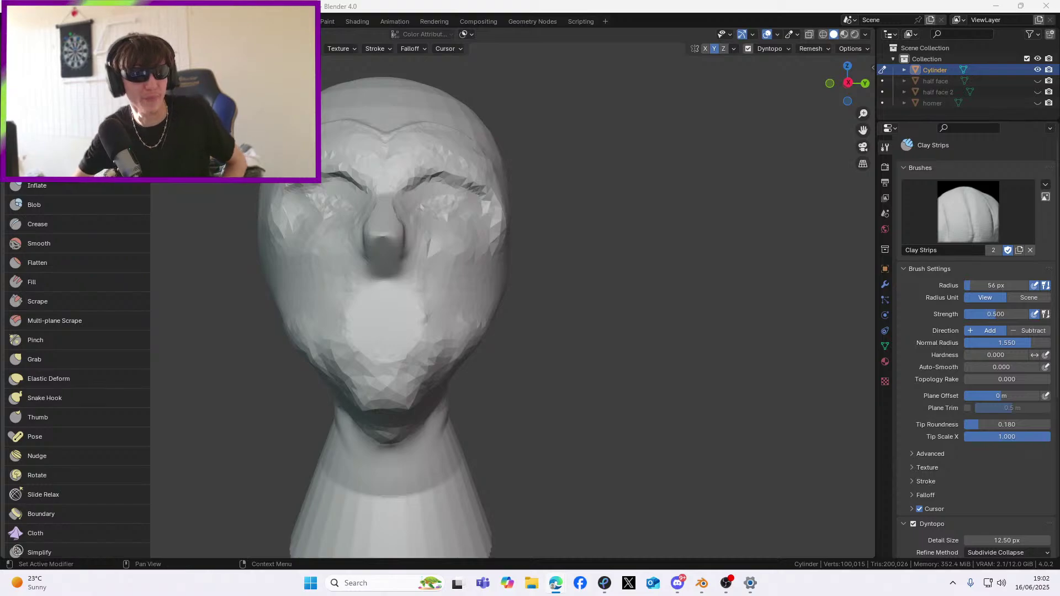
Smooth the heart-shaped ridge across the forehead and the surface above the brows
{"action": "middle_click_drag", "start_coordinate": [440, 178], "coordinate": [631, 196]}
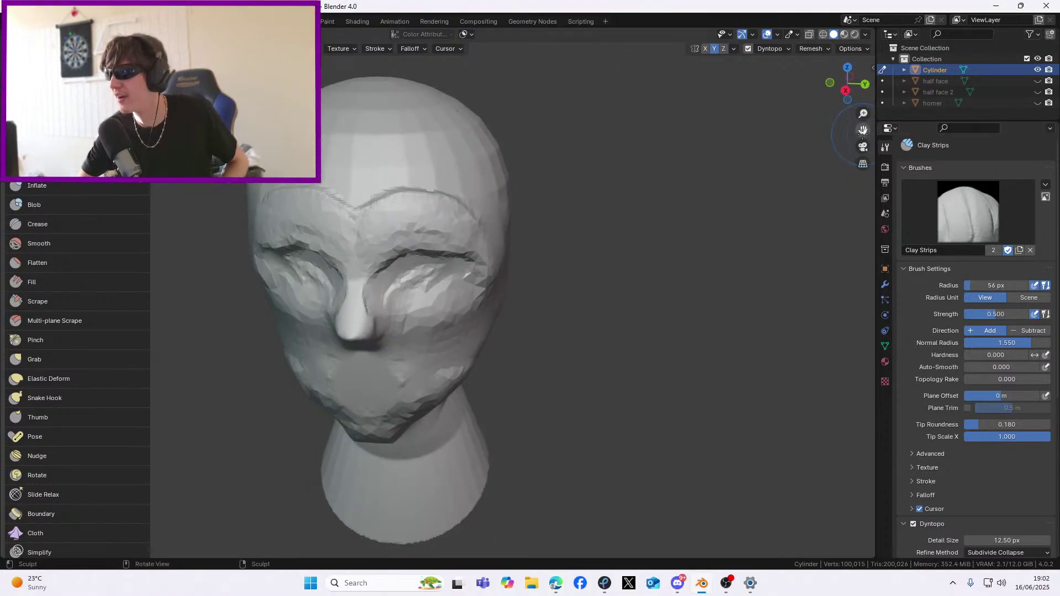
{"action": "scroll", "coordinate": [688, 385], "scroll_direction": "up", "scroll_amount": 3}
{"action": "left_click_drag", "start_coordinate": [350, 242], "coordinate": [407, 215]}
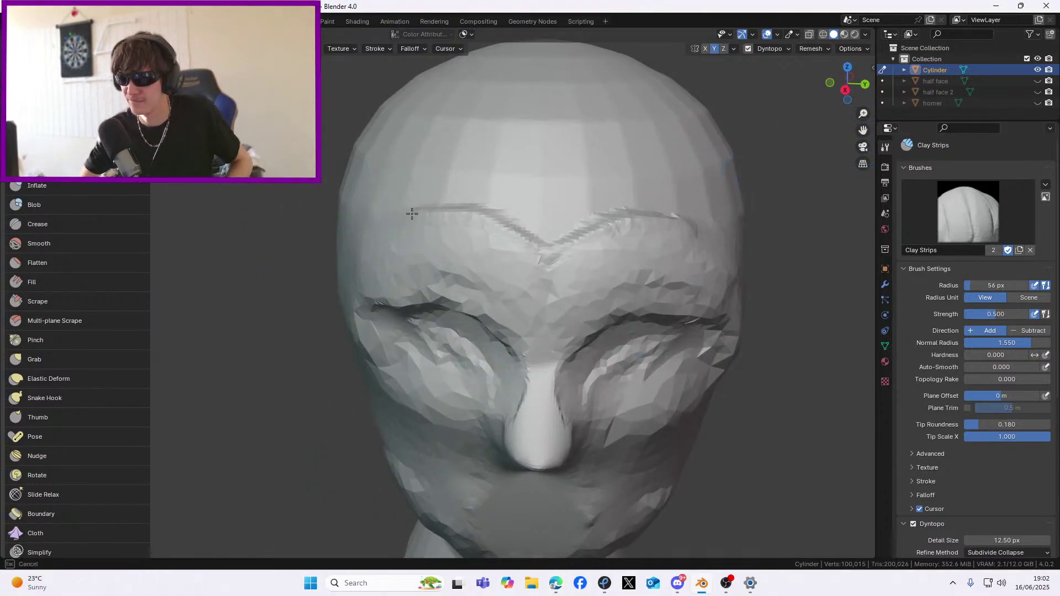
{"action": "mouse_move", "coordinate": [561, 242]}
{"action": "middle_mouse_down"}
{"action": "mouse_move", "coordinate": [552, 259]}
{"action": "mouse_move", "coordinate": [496, 248]}
{"action": "mouse_move", "coordinate": [580, 232]}
{"action": "mouse_move", "coordinate": [622, 192]}
{"action": "middle_mouse_up"}
{"action": "mouse_move", "coordinate": [514, 171]}
{"action": "left_mouse_down"}
{"action": "mouse_move", "coordinate": [602, 212]}
{"action": "mouse_move", "coordinate": [485, 190]}
{"action": "left_mouse_up"}
{"action": "middle_click_drag", "start_coordinate": [508, 185], "coordinate": [480, 236]}
{"action": "mouse_move", "coordinate": [471, 250]}
{"action": "left_mouse_down"}
{"action": "mouse_move", "coordinate": [494, 248]}
{"action": "mouse_move", "coordinate": [554, 292]}
{"action": "left_mouse_up"}
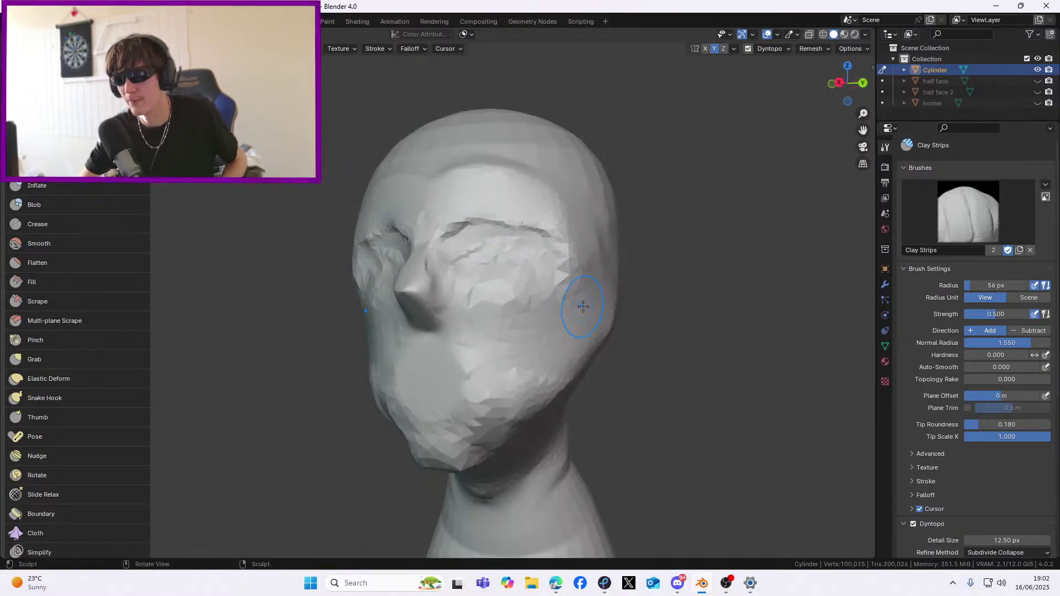
Outline the closed eyes inside the sockets with Clay Strips and soften the strokes
{"action": "scroll", "coordinate": [552, 309], "scroll_direction": "up", "scroll_amount": 8}
{"action": "mouse_move", "coordinate": [357, 209]}
{"action": "left_mouse_down"}
{"action": "mouse_move", "coordinate": [627, 184]}
{"action": "mouse_move", "coordinate": [276, 199]}
{"action": "mouse_move", "coordinate": [607, 110]}
{"action": "mouse_move", "coordinate": [623, 274]}
{"action": "mouse_move", "coordinate": [387, 293]}
{"action": "mouse_move", "coordinate": [309, 237]}
{"action": "mouse_move", "coordinate": [523, 258]}
{"action": "left_mouse_up"}
{"action": "middle_click_drag", "start_coordinate": [553, 261], "coordinate": [551, 259]}
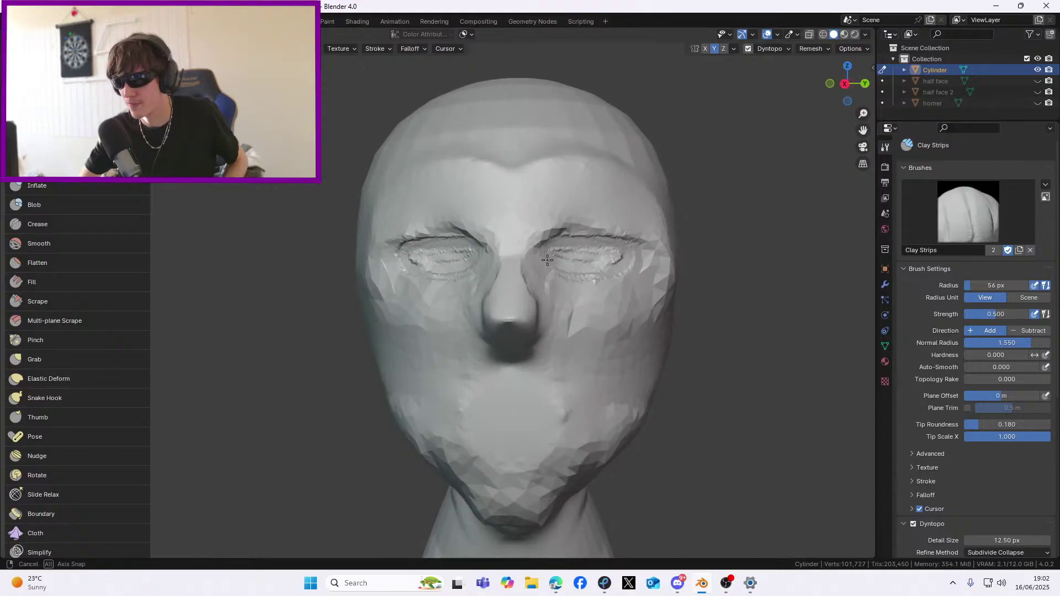
{"action": "scroll", "coordinate": [549, 256], "scroll_direction": "up", "scroll_amount": 4}
{"action": "mouse_move", "coordinate": [442, 255]}
{"action": "left_mouse_down", "text": "shift"}
{"action": "mouse_move", "coordinate": [407, 239]}
{"action": "mouse_move", "coordinate": [471, 237]}
{"action": "left_mouse_up", "text": "shift"}
{"action": "mouse_move", "coordinate": [708, 286]}
{"action": "middle_mouse_down"}
{"action": "mouse_move", "coordinate": [663, 286]}
{"action": "mouse_move", "coordinate": [745, 287]}
{"action": "mouse_move", "coordinate": [707, 287]}
{"action": "middle_mouse_up"}
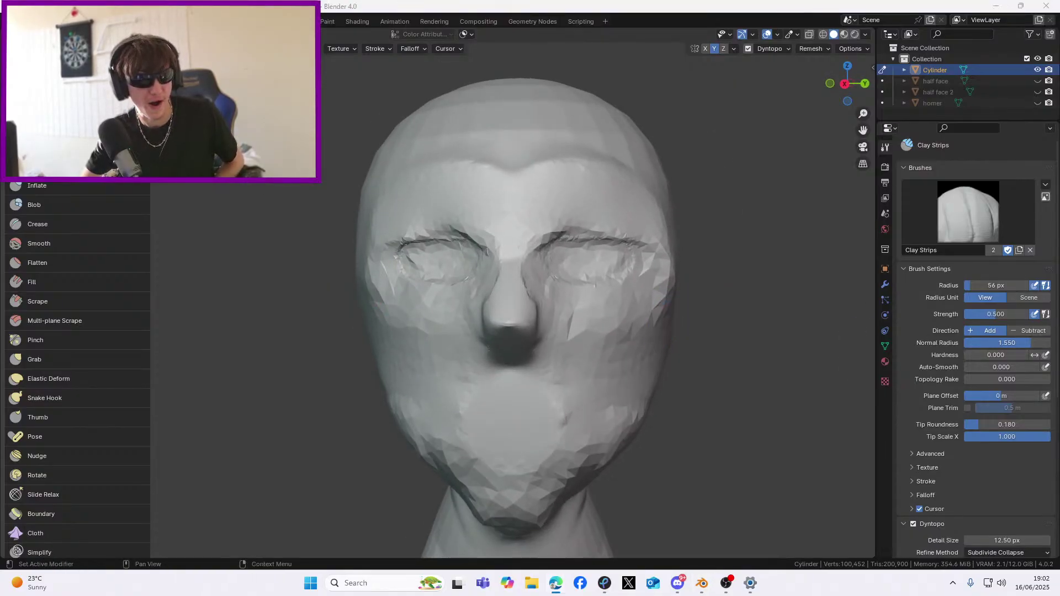
Carve a hollow beneath each cheekbone with Clay Strips and soften it into the cheek
{"action": "mouse_move", "coordinate": [588, 351]}
{"action": "middle_mouse_down"}
{"action": "mouse_move", "coordinate": [462, 371]}
{"action": "mouse_move", "coordinate": [635, 404]}
{"action": "mouse_move", "coordinate": [503, 315]}
{"action": "mouse_move", "coordinate": [523, 364]}
{"action": "mouse_move", "coordinate": [507, 351]}
{"action": "middle_mouse_up"}
{"action": "scroll", "coordinate": [516, 337], "scroll_direction": "down", "scroll_amount": 3}
{"action": "scroll", "coordinate": [524, 364], "scroll_direction": "up", "scroll_amount": 3}
{"action": "left_click_drag", "start_coordinate": [864, 131], "coordinate": [894, 4]}
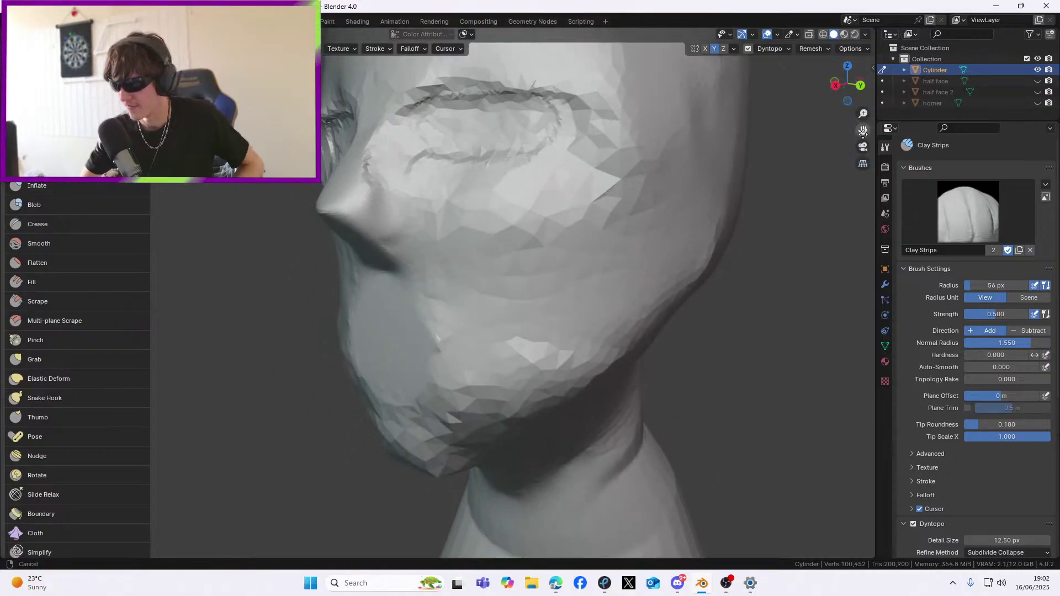
{"action": "scroll", "coordinate": [571, 353], "scroll_direction": "up", "scroll_amount": 1}
{"action": "middle_click_drag", "start_coordinate": [571, 353], "coordinate": [571, 338]}
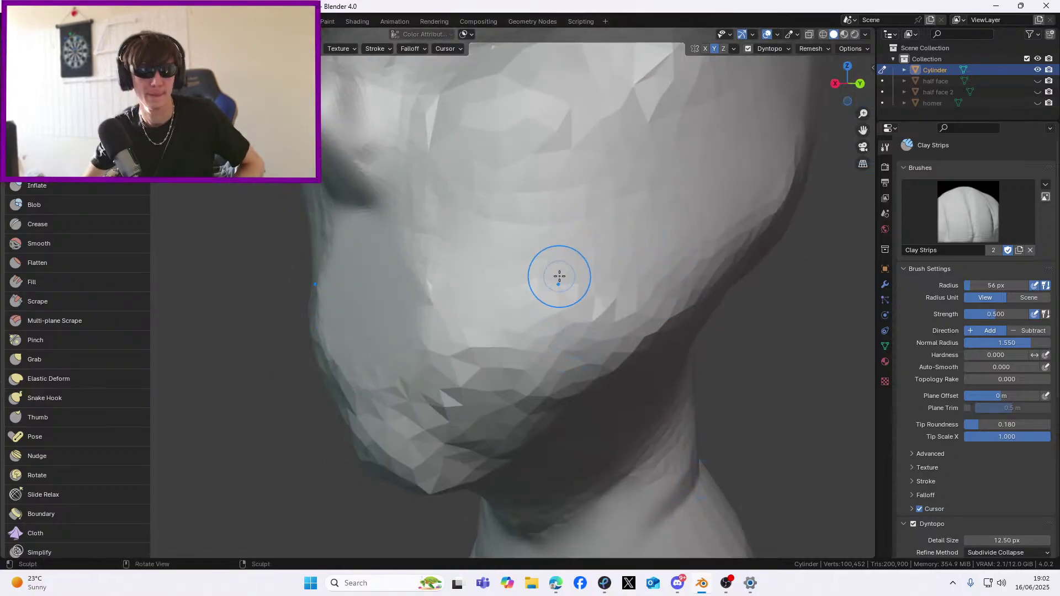
{"action": "mouse_move", "coordinate": [492, 252]}
{"action": "left_mouse_down"}
{"action": "mouse_move", "coordinate": [515, 184]}
{"action": "mouse_move", "coordinate": [553, 167]}
{"action": "mouse_move", "coordinate": [511, 196]}
{"action": "mouse_move", "coordinate": [551, 268]}
{"action": "mouse_move", "coordinate": [525, 232]}
{"action": "mouse_move", "coordinate": [542, 203]}
{"action": "mouse_move", "coordinate": [578, 220]}
{"action": "mouse_move", "coordinate": [522, 271]}
{"action": "mouse_move", "coordinate": [520, 231]}
{"action": "mouse_move", "coordinate": [511, 238]}
{"action": "left_mouse_up"}
{"action": "scroll", "coordinate": [505, 238], "scroll_direction": "down", "scroll_amount": 4}
{"action": "mouse_move", "coordinate": [497, 240]}
{"action": "middle_mouse_down"}
{"action": "mouse_move", "coordinate": [551, 255]}
{"action": "mouse_move", "coordinate": [550, 267]}
{"action": "mouse_move", "coordinate": [528, 262]}
{"action": "mouse_move", "coordinate": [540, 260]}
{"action": "middle_mouse_up"}
{"action": "mouse_move", "coordinate": [618, 268]}
{"action": "left_mouse_down", "text": "shift"}
{"action": "mouse_move", "coordinate": [587, 293]}
{"action": "mouse_move", "coordinate": [595, 282]}
{"action": "left_mouse_up", "text": "shift"}
{"action": "middle_click_drag", "start_coordinate": [599, 278], "coordinate": [631, 274]}
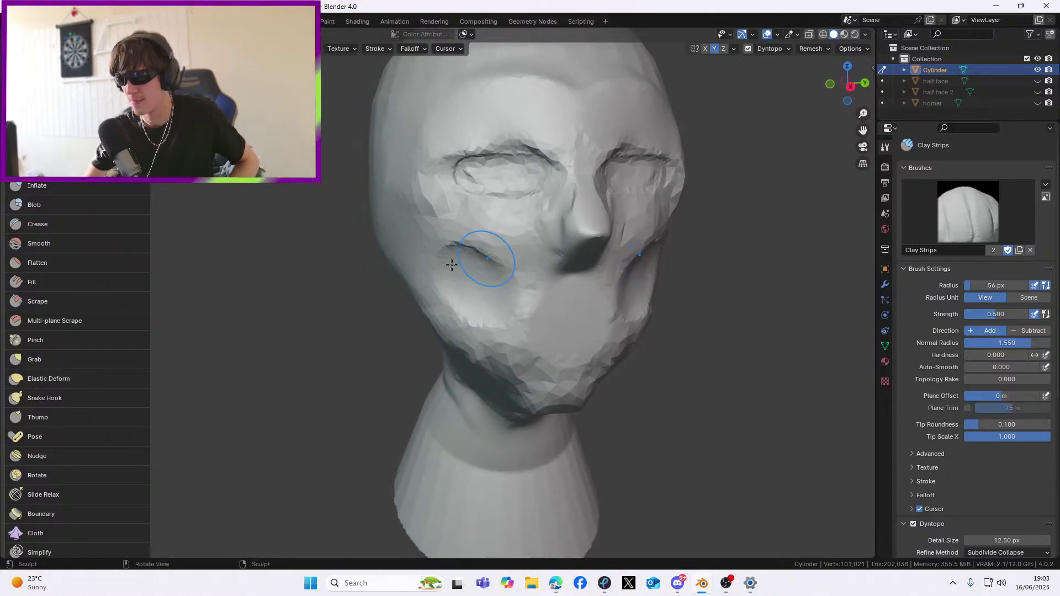
Smooth the lower cheeks down to the jaw and chin, undoing the stroke that went wrong
{"action": "mouse_move", "coordinate": [442, 277]}
{"action": "left_mouse_down", "text": "shift"}
{"action": "mouse_move", "coordinate": [486, 343]}
{"action": "mouse_move", "coordinate": [552, 403]}
{"action": "left_mouse_up", "text": "shift"}
{"action": "middle_click_drag", "start_coordinate": [552, 402], "coordinate": [534, 394]}
{"action": "key", "text": "ctrl+z"}
{"action": "mouse_move", "coordinate": [625, 277]}
{"action": "left_mouse_down", "text": "shift"}
{"action": "mouse_move", "coordinate": [568, 388]}
{"action": "mouse_move", "coordinate": [520, 430]}
{"action": "left_mouse_up", "text": "shift"}
{"action": "mouse_move", "coordinate": [520, 430]}
{"action": "middle_mouse_down"}
{"action": "mouse_move", "coordinate": [446, 309]}
{"action": "mouse_move", "coordinate": [488, 364]}
{"action": "mouse_move", "coordinate": [481, 389]}
{"action": "middle_mouse_up"}
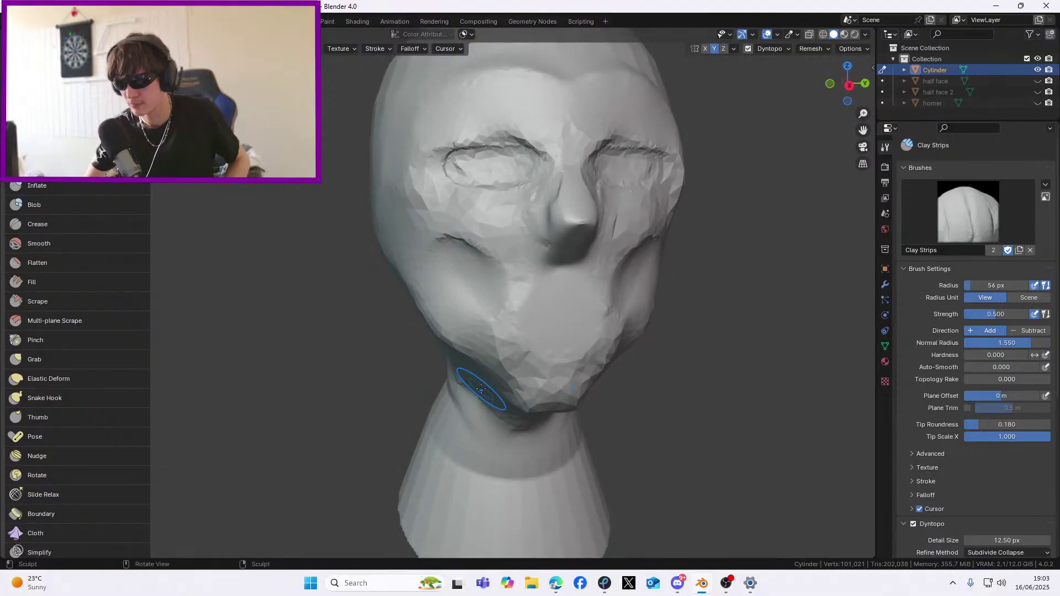
{"action": "left_click_drag", "start_coordinate": [995, 314], "coordinate": [976, 314]}
{"action": "mouse_move", "coordinate": [430, 295]}
{"action": "left_mouse_down"}
{"action": "mouse_move", "coordinate": [446, 331]}
{"action": "mouse_move", "coordinate": [521, 383]}
{"action": "mouse_move", "coordinate": [601, 351]}
{"action": "left_mouse_up"}
{"action": "key", "text": "ctrl+z"}
Switch to the Smooth brush at strength 0.425 and even out the jawline and chin
{"action": "middle_click_drag", "start_coordinate": [622, 366], "coordinate": [597, 373]}
{"action": "left_click", "coordinate": [56, 70]}
{"action": "left_click", "coordinate": [55, 88]}
{"action": "left_click", "coordinate": [55, 109]}
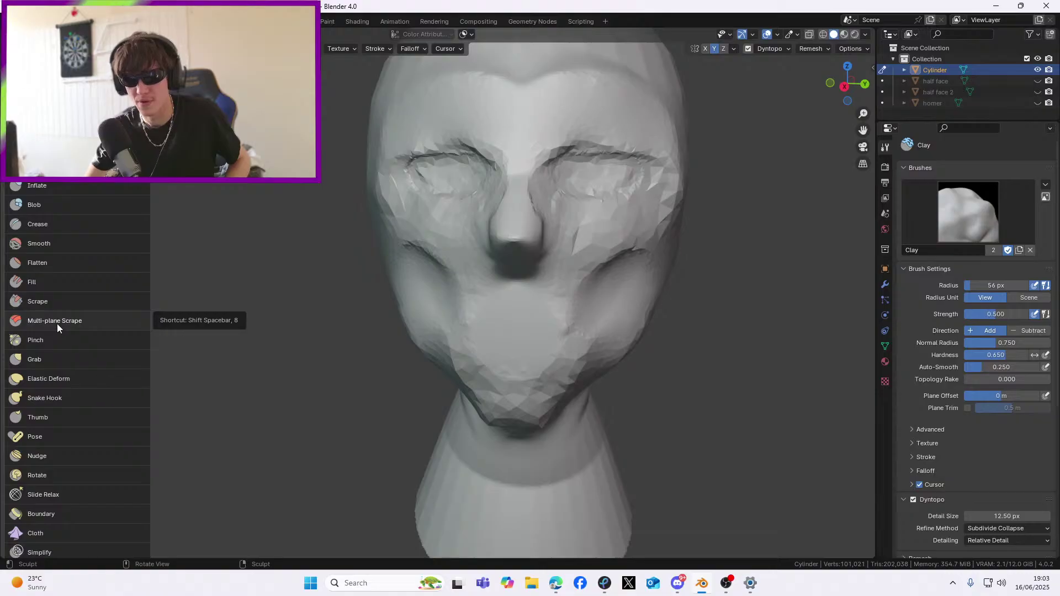
{"action": "left_click", "coordinate": [52, 236]}
{"action": "left_click_drag", "start_coordinate": [225, 48], "coordinate": [221, 49]}
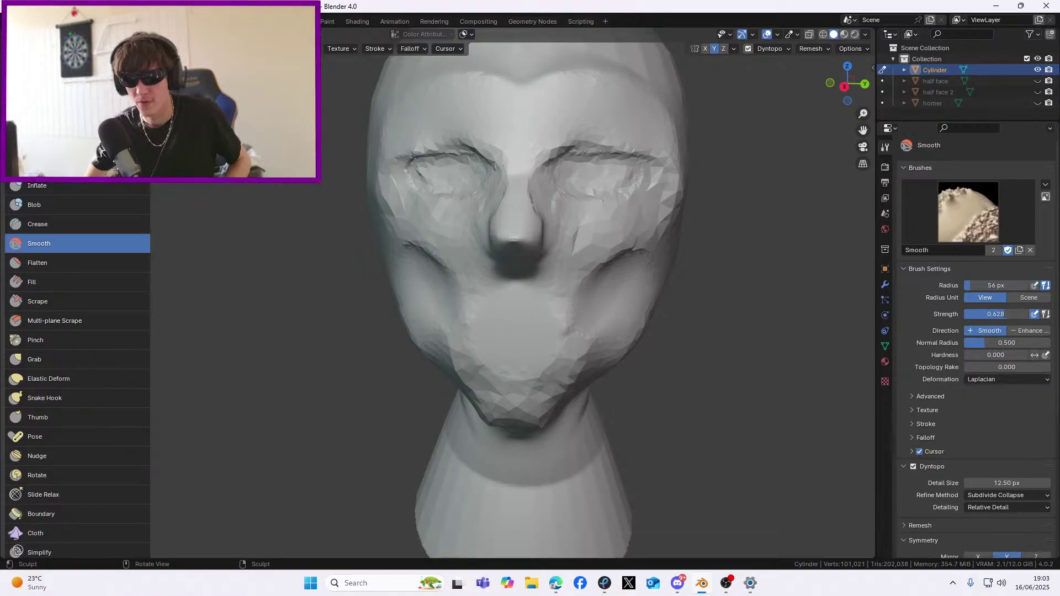
{"action": "middle_click_drag", "start_coordinate": [387, 191], "coordinate": [524, 279]}
{"action": "mouse_move", "coordinate": [525, 279]}
{"action": "left_mouse_down"}
{"action": "mouse_move", "coordinate": [521, 338]}
{"action": "mouse_move", "coordinate": [491, 395]}
{"action": "left_mouse_up"}
{"action": "mouse_move", "coordinate": [491, 395]}
{"action": "middle_mouse_down"}
{"action": "mouse_move", "coordinate": [550, 405]}
{"action": "mouse_move", "coordinate": [538, 353]}
{"action": "mouse_move", "coordinate": [569, 331]}
{"action": "mouse_move", "coordinate": [532, 299]}
{"action": "mouse_move", "coordinate": [560, 307]}
{"action": "middle_mouse_up"}
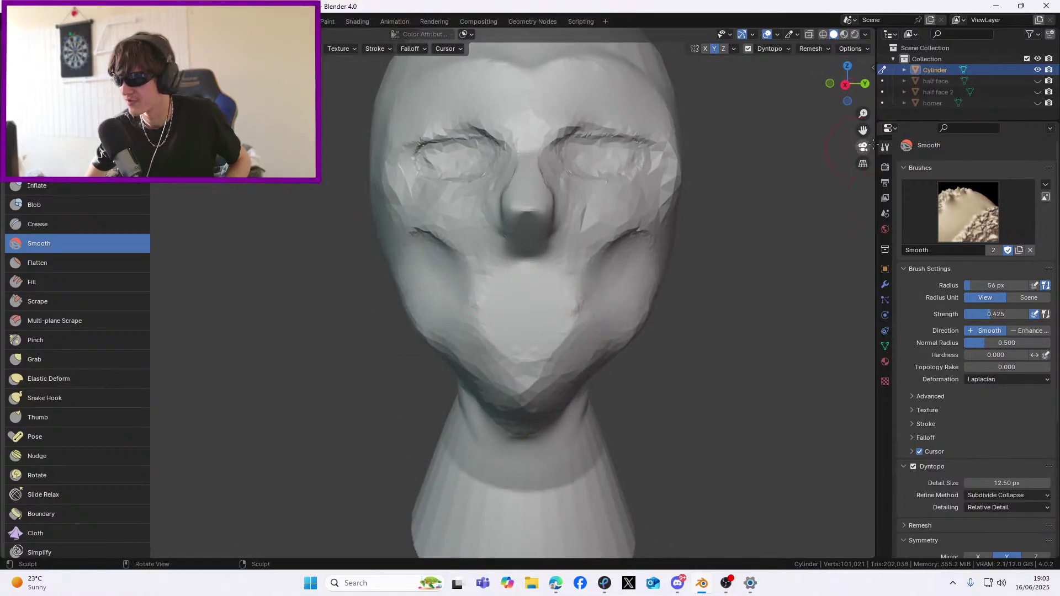
Smooth the brows, eye sockets and upper cheeks to blend away the rough eye outlines
{"action": "left_click_drag", "start_coordinate": [867, 134], "coordinate": [797, 210]}
{"action": "scroll", "coordinate": [718, 221], "scroll_direction": "up", "scroll_amount": 1}
{"action": "middle_click_drag", "start_coordinate": [557, 243], "coordinate": [535, 235]}
{"action": "mouse_move", "coordinate": [480, 211]}
{"action": "left_mouse_down"}
{"action": "mouse_move", "coordinate": [594, 212]}
{"action": "mouse_move", "coordinate": [469, 198]}
{"action": "mouse_move", "coordinate": [443, 237]}
{"action": "mouse_move", "coordinate": [459, 302]}
{"action": "left_mouse_up"}
{"action": "middle_click_drag", "start_coordinate": [459, 303], "coordinate": [575, 293]}
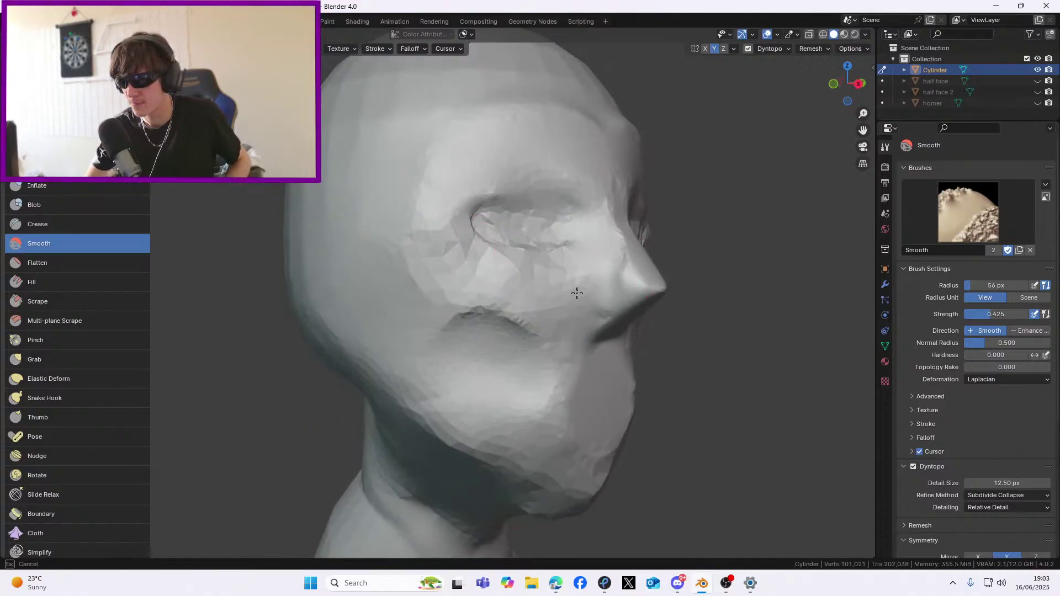
{"action": "middle_click_drag", "start_coordinate": [523, 236], "coordinate": [583, 266]}
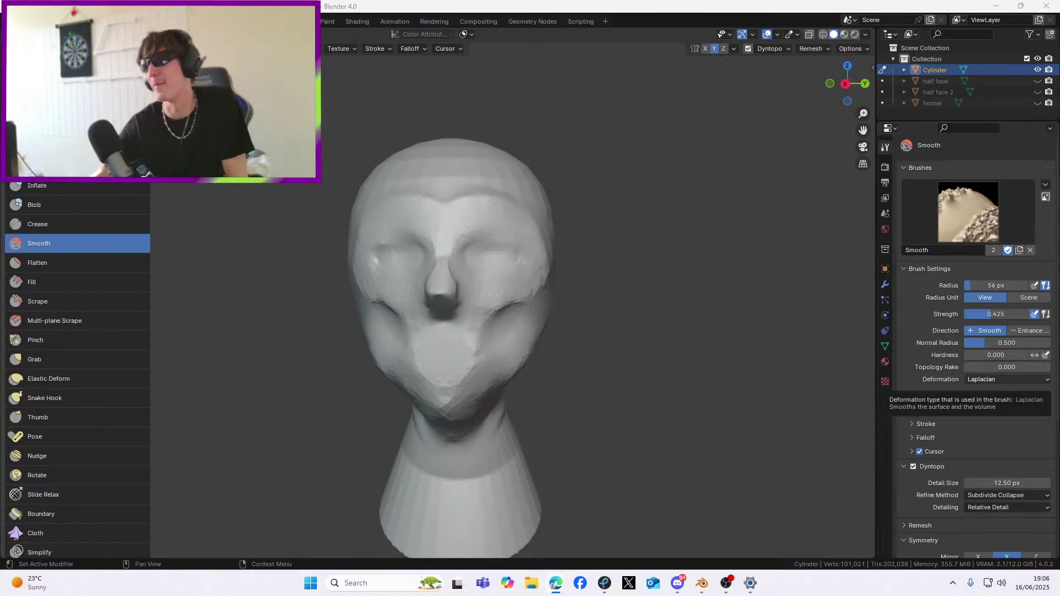
Smooth the mouth area and the lower cheeks around the chin
{"action": "scroll", "coordinate": [559, 243], "scroll_direction": "down", "scroll_amount": 3}
{"action": "mouse_move", "coordinate": [560, 251]}
{"action": "middle_mouse_down"}
{"action": "mouse_move", "coordinate": [584, 267]}
{"action": "mouse_move", "coordinate": [519, 258]}
{"action": "mouse_move", "coordinate": [602, 213]}
{"action": "middle_mouse_up"}
{"action": "scroll", "coordinate": [583, 267], "scroll_direction": "up", "scroll_amount": 5}
{"action": "scroll", "coordinate": [576, 267], "scroll_direction": "down", "scroll_amount": 4}
{"action": "scroll", "coordinate": [522, 257], "scroll_direction": "down", "scroll_amount": 2}
{"action": "scroll", "coordinate": [557, 238], "scroll_direction": "up", "scroll_amount": 6}
{"action": "left_click_drag", "start_coordinate": [517, 350], "coordinate": [459, 399]}
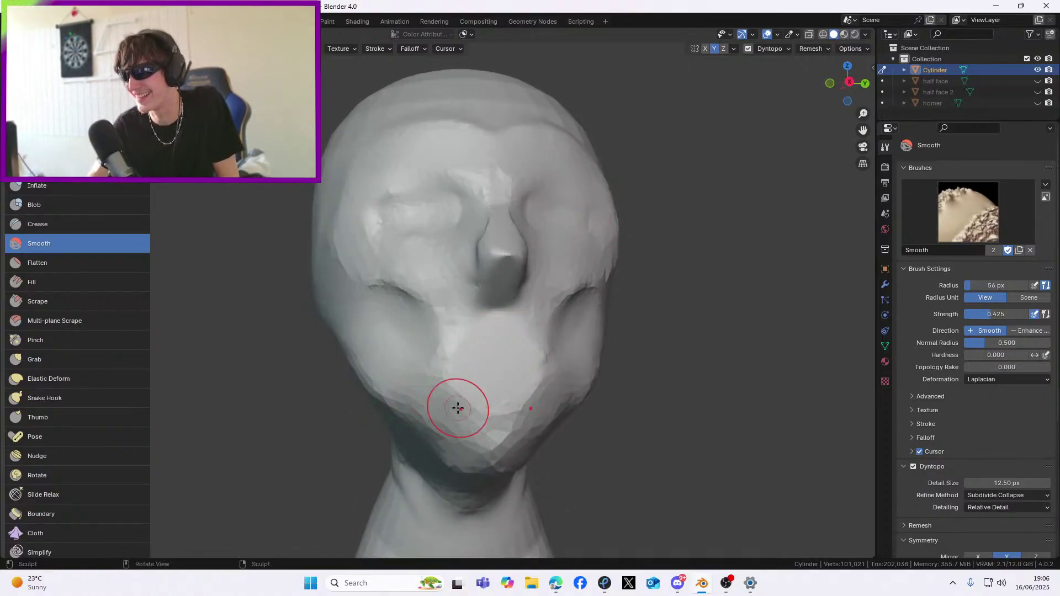
{"action": "middle_click_drag", "start_coordinate": [523, 319], "coordinate": [505, 330]}
{"action": "scroll", "coordinate": [505, 329], "scroll_direction": "down", "scroll_amount": 1}
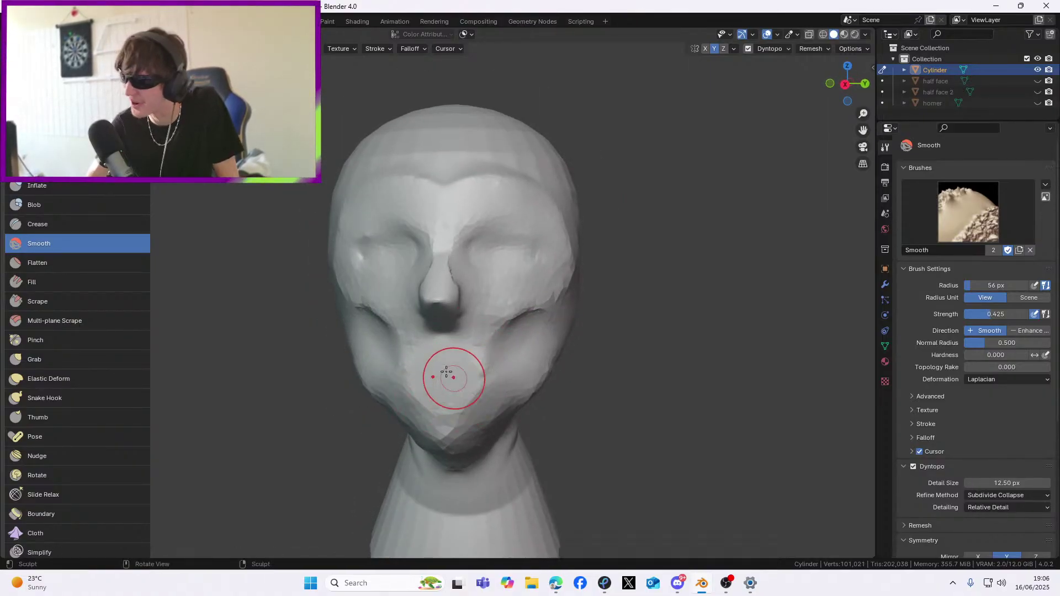
{"action": "mouse_move", "coordinate": [438, 378]}
{"action": "middle_mouse_down"}
{"action": "mouse_move", "coordinate": [409, 345]}
{"action": "mouse_move", "coordinate": [365, 345]}
{"action": "middle_mouse_up"}
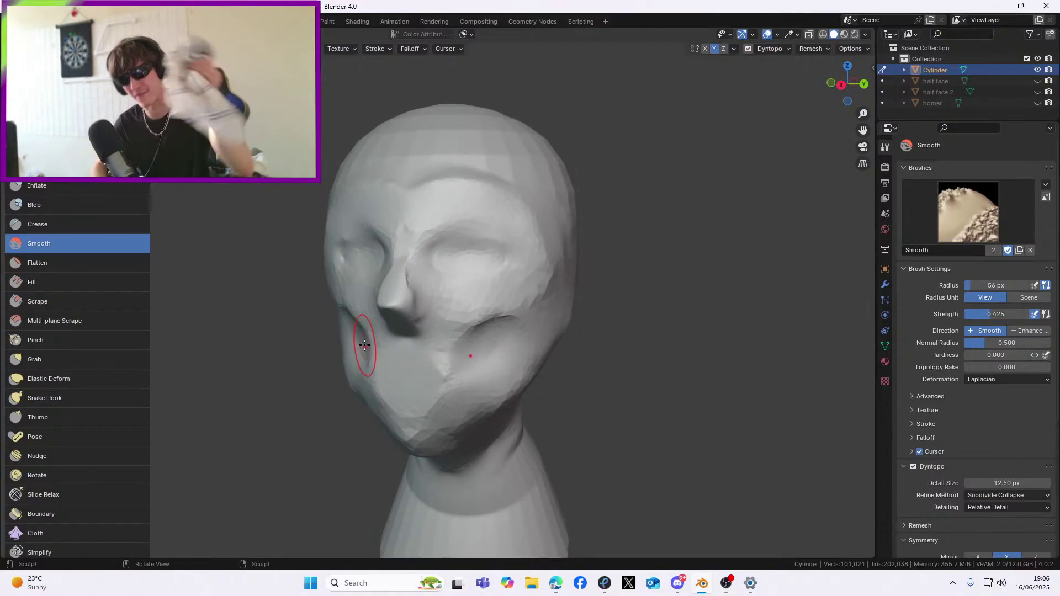
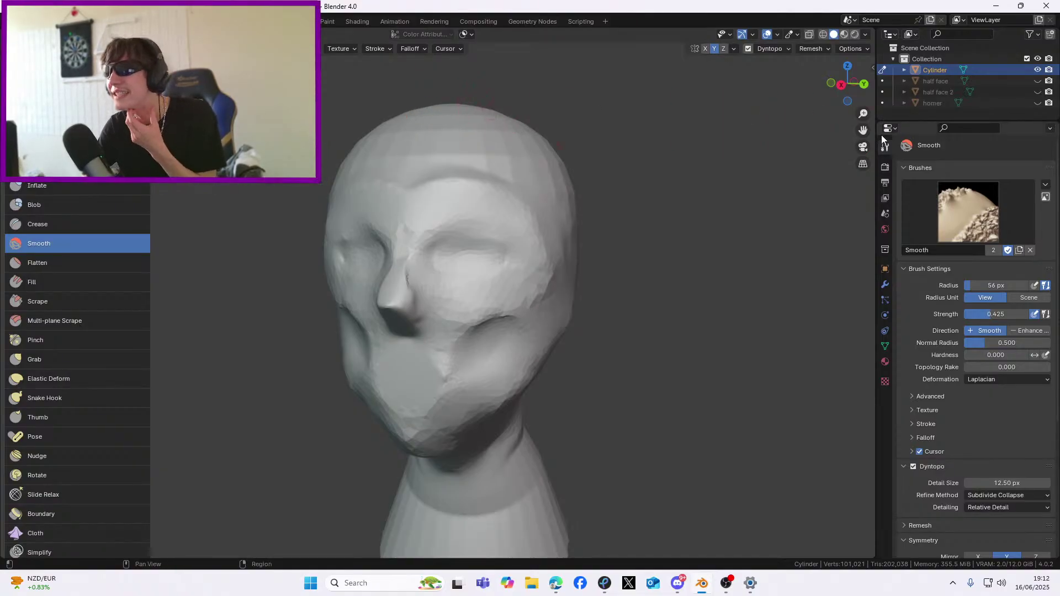
Smooth the brow area and the middle of the forehead ridge
{"action": "left_click_drag", "start_coordinate": [864, 130], "coordinate": [879, 199]}
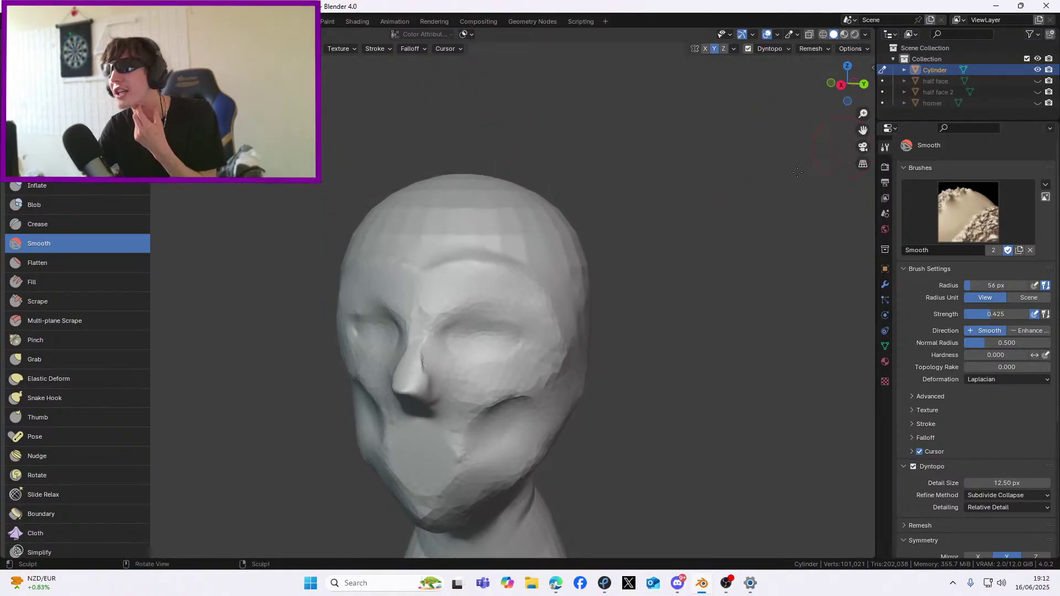
{"action": "scroll", "coordinate": [451, 291], "scroll_direction": "up", "scroll_amount": 3}
{"action": "scroll", "coordinate": [485, 303], "scroll_direction": "down", "scroll_amount": 2}
{"action": "middle_click_drag", "start_coordinate": [506, 310], "coordinate": [457, 324]}
{"action": "left_click_drag", "start_coordinate": [473, 325], "coordinate": [583, 335], "text": "shift"}
{"action": "left_click_drag", "start_coordinate": [510, 323], "coordinate": [497, 317], "text": "shift"}
{"action": "mouse_move", "coordinate": [496, 318]}
{"action": "middle_mouse_down"}
{"action": "mouse_move", "coordinate": [456, 298]}
{"action": "mouse_move", "coordinate": [480, 267]}
{"action": "middle_mouse_up"}
{"action": "scroll", "coordinate": [461, 284], "scroll_direction": "up", "scroll_amount": 4}
{"action": "scroll", "coordinate": [375, 221], "scroll_direction": "up", "scroll_amount": 2}
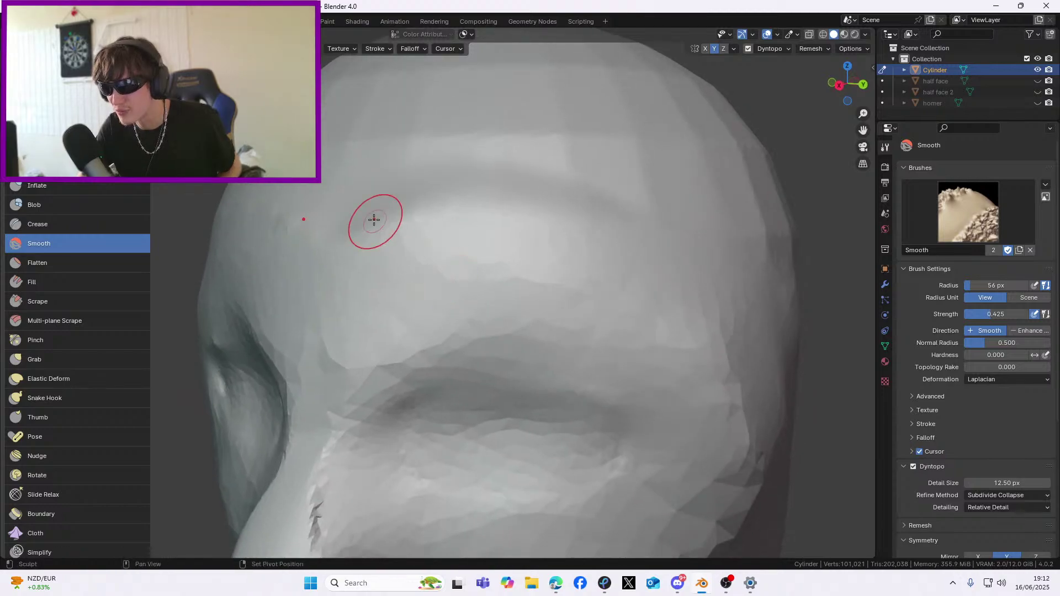
Smooth the side of the forehead ridge where it runs into the temple
{"action": "scroll", "coordinate": [618, 201], "scroll_direction": "down", "scroll_amount": 4}
{"action": "mouse_move", "coordinate": [618, 201]}
{"action": "middle_mouse_down"}
{"action": "mouse_move", "coordinate": [468, 231]}
{"action": "mouse_move", "coordinate": [407, 229]}
{"action": "middle_mouse_up"}
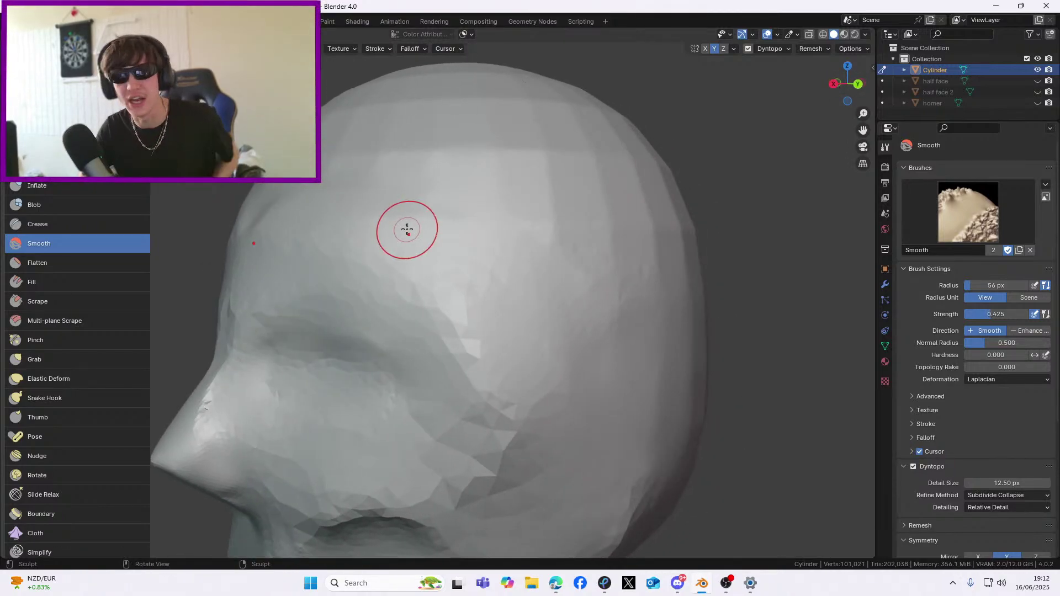
{"action": "scroll", "coordinate": [489, 263], "scroll_direction": "down", "scroll_amount": 4}
{"action": "middle_click_drag", "start_coordinate": [438, 208], "coordinate": [513, 234]}
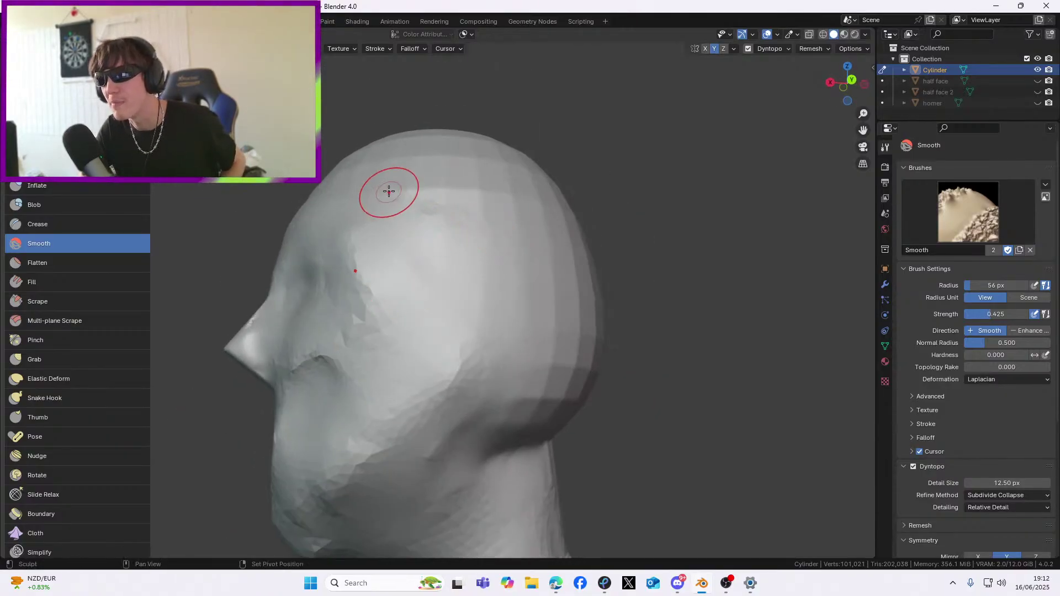
{"action": "middle_click_drag", "start_coordinate": [428, 248], "coordinate": [613, 248]}
{"action": "mouse_move", "coordinate": [485, 243]}
{"action": "middle_mouse_down"}
{"action": "mouse_move", "coordinate": [412, 235]}
{"action": "mouse_move", "coordinate": [541, 276]}
{"action": "mouse_move", "coordinate": [494, 275]}
{"action": "mouse_move", "coordinate": [543, 295]}
{"action": "mouse_move", "coordinate": [480, 256]}
{"action": "mouse_move", "coordinate": [535, 245]}
{"action": "mouse_move", "coordinate": [502, 217]}
{"action": "mouse_move", "coordinate": [547, 279]}
{"action": "middle_mouse_up"}
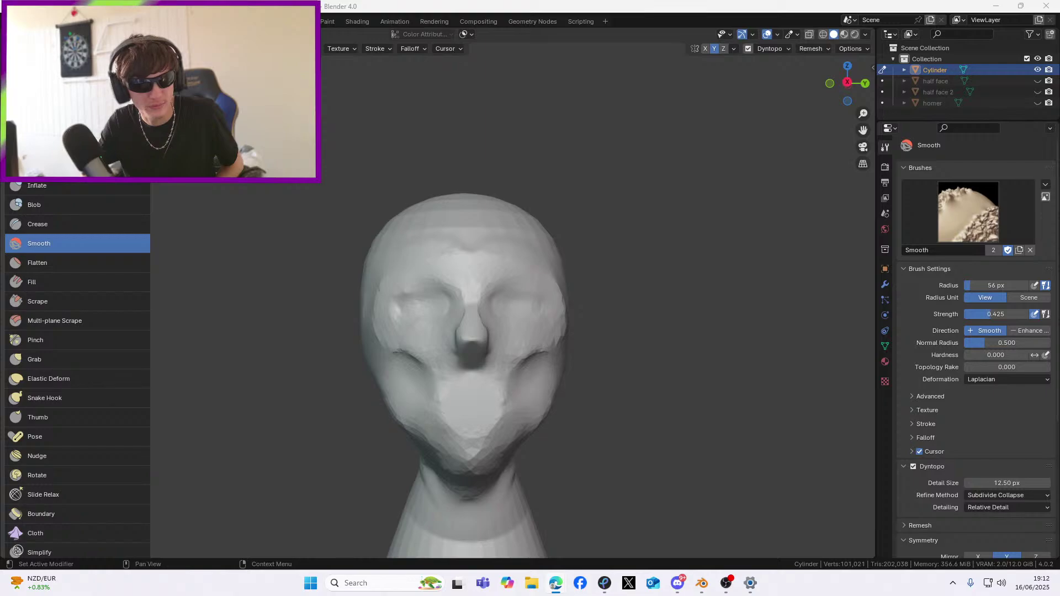
Build a lower eyelid ridge beneath the eye with Clay Strips strokes running from the inner to the outer corner
{"action": "scroll", "coordinate": [676, 245], "scroll_direction": "up", "scroll_amount": 3}
{"action": "mouse_move", "coordinate": [669, 250]}
{"action": "middle_mouse_down"}
{"action": "mouse_move", "coordinate": [615, 262]}
{"action": "mouse_move", "coordinate": [609, 280]}
{"action": "middle_mouse_up"}
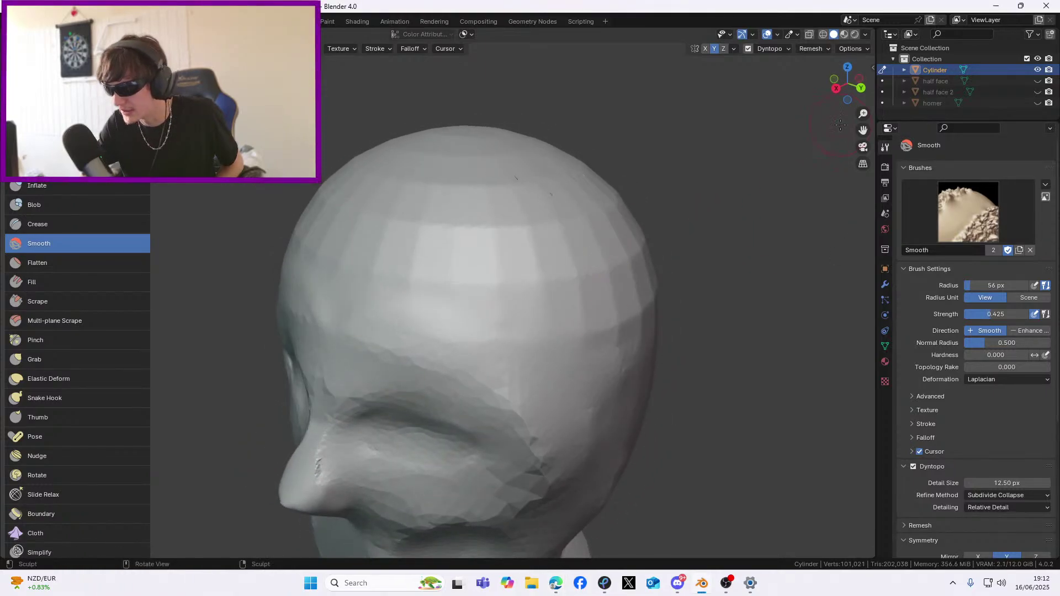
{"action": "left_click_drag", "start_coordinate": [862, 130], "coordinate": [886, 33]}
{"action": "scroll", "coordinate": [728, 244], "scroll_direction": "up", "scroll_amount": 3}
{"action": "middle_click_drag", "start_coordinate": [728, 243], "coordinate": [726, 229]}
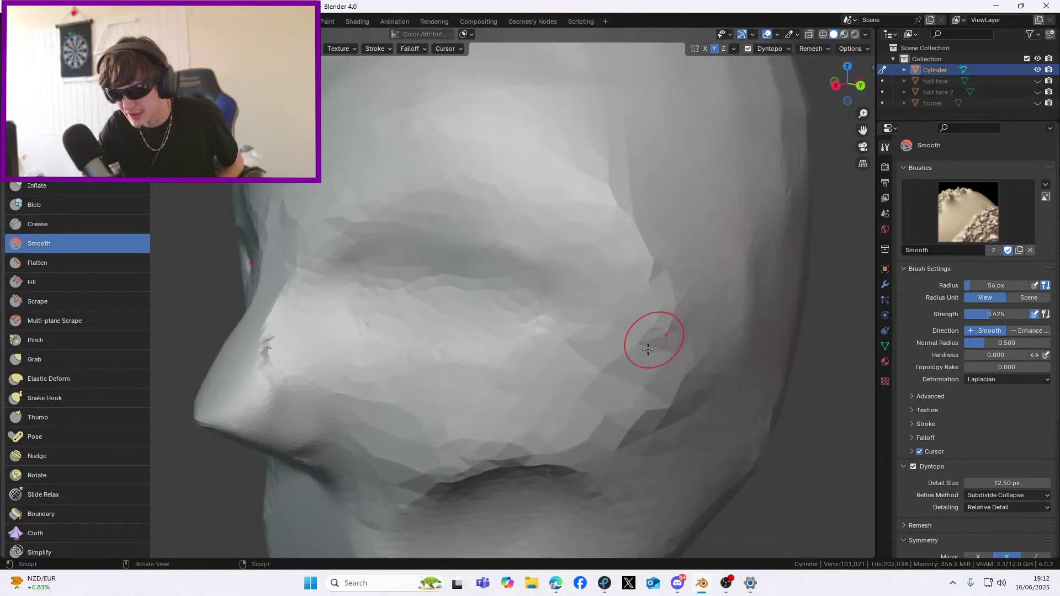
{"action": "scroll", "coordinate": [516, 406], "scroll_direction": "up", "scroll_amount": 3}
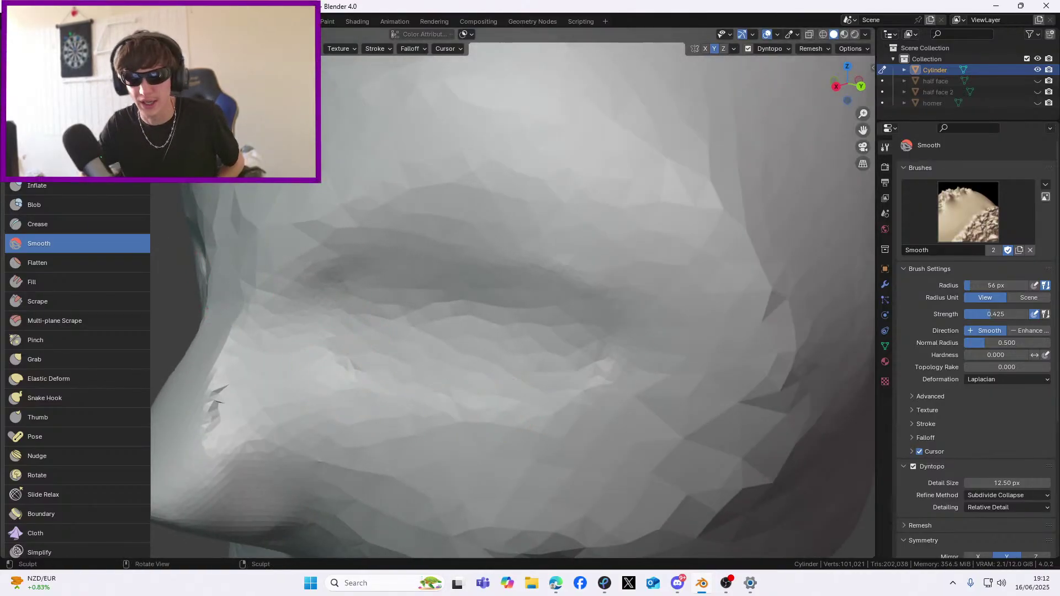
{"action": "key", "text": "c"}
{"action": "left_click_drag", "start_coordinate": [362, 385], "coordinate": [534, 411]}
{"action": "mouse_move", "coordinate": [324, 366]}
{"action": "left_mouse_down"}
{"action": "mouse_move", "coordinate": [511, 411]}
{"action": "mouse_move", "coordinate": [315, 365]}
{"action": "mouse_move", "coordinate": [485, 411]}
{"action": "left_mouse_up"}
{"action": "mouse_move", "coordinate": [484, 411]}
{"action": "middle_mouse_down"}
{"action": "mouse_move", "coordinate": [472, 395]}
{"action": "mouse_move", "coordinate": [546, 397]}
{"action": "mouse_move", "coordinate": [476, 386]}
{"action": "mouse_move", "coordinate": [495, 388]}
{"action": "mouse_move", "coordinate": [459, 395]}
{"action": "mouse_move", "coordinate": [458, 406]}
{"action": "middle_mouse_up"}
{"action": "scroll", "coordinate": [639, 461], "scroll_direction": "up", "scroll_amount": 1}
{"action": "scroll", "coordinate": [638, 461], "scroll_direction": "down", "scroll_amount": 1}
{"action": "mouse_move", "coordinate": [622, 464]}
{"action": "left_mouse_down"}
{"action": "mouse_move", "coordinate": [559, 466]}
{"action": "mouse_move", "coordinate": [348, 408]}
{"action": "mouse_move", "coordinate": [634, 463]}
{"action": "mouse_move", "coordinate": [346, 419]}
{"action": "left_mouse_up"}
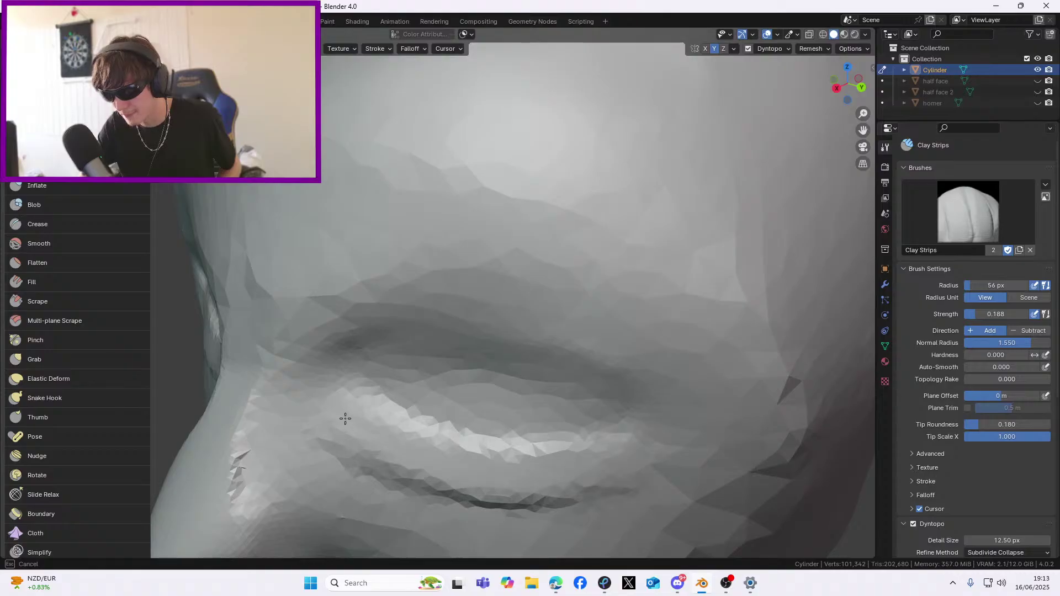
{"action": "scroll", "coordinate": [345, 419], "scroll_direction": "down", "scroll_amount": 3}
{"action": "mouse_move", "coordinate": [345, 419]}
{"action": "middle_mouse_down"}
{"action": "mouse_move", "coordinate": [418, 400]}
{"action": "mouse_move", "coordinate": [343, 426]}
{"action": "mouse_move", "coordinate": [356, 441]}
{"action": "middle_mouse_up"}
{"action": "scroll", "coordinate": [358, 439], "scroll_direction": "up", "scroll_amount": 2}
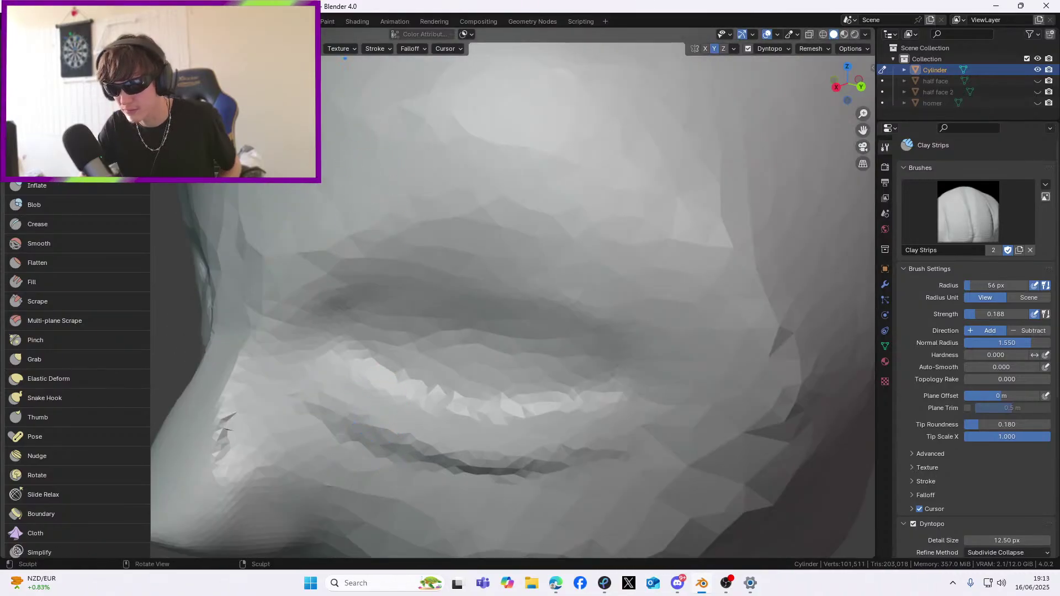
Set the Clay Strips strength to 0.413 and thicken the lower eyelid along the eye opening
{"action": "left_click_drag", "start_coordinate": [221, 49], "coordinate": [234, 49]}
{"action": "left_click_drag", "start_coordinate": [995, 314], "coordinate": [998, 314]}
{"action": "mouse_move", "coordinate": [353, 385]}
{"action": "left_mouse_down"}
{"action": "mouse_move", "coordinate": [438, 433]}
{"action": "mouse_move", "coordinate": [492, 442]}
{"action": "mouse_move", "coordinate": [326, 384]}
{"action": "mouse_move", "coordinate": [298, 408]}
{"action": "mouse_move", "coordinate": [397, 452]}
{"action": "mouse_move", "coordinate": [643, 407]}
{"action": "mouse_move", "coordinate": [643, 417]}
{"action": "mouse_move", "coordinate": [649, 381]}
{"action": "left_mouse_up"}
{"action": "scroll", "coordinate": [552, 408], "scroll_direction": "down", "scroll_amount": 5}
{"action": "mouse_move", "coordinate": [525, 417]}
{"action": "middle_mouse_down"}
{"action": "mouse_move", "coordinate": [445, 421]}
{"action": "mouse_move", "coordinate": [454, 412]}
{"action": "mouse_move", "coordinate": [437, 426]}
{"action": "middle_mouse_up"}
{"action": "scroll", "coordinate": [438, 426], "scroll_direction": "up", "scroll_amount": 3}
{"action": "mouse_move", "coordinate": [405, 408]}
{"action": "left_mouse_down"}
{"action": "mouse_move", "coordinate": [431, 426]}
{"action": "mouse_move", "coordinate": [602, 428]}
{"action": "mouse_move", "coordinate": [390, 375]}
{"action": "mouse_move", "coordinate": [573, 397]}
{"action": "mouse_move", "coordinate": [356, 416]}
{"action": "left_mouse_up"}
{"action": "scroll", "coordinate": [356, 416], "scroll_direction": "down", "scroll_amount": 4}
{"action": "middle_click_drag", "start_coordinate": [527, 345], "coordinate": [580, 310]}
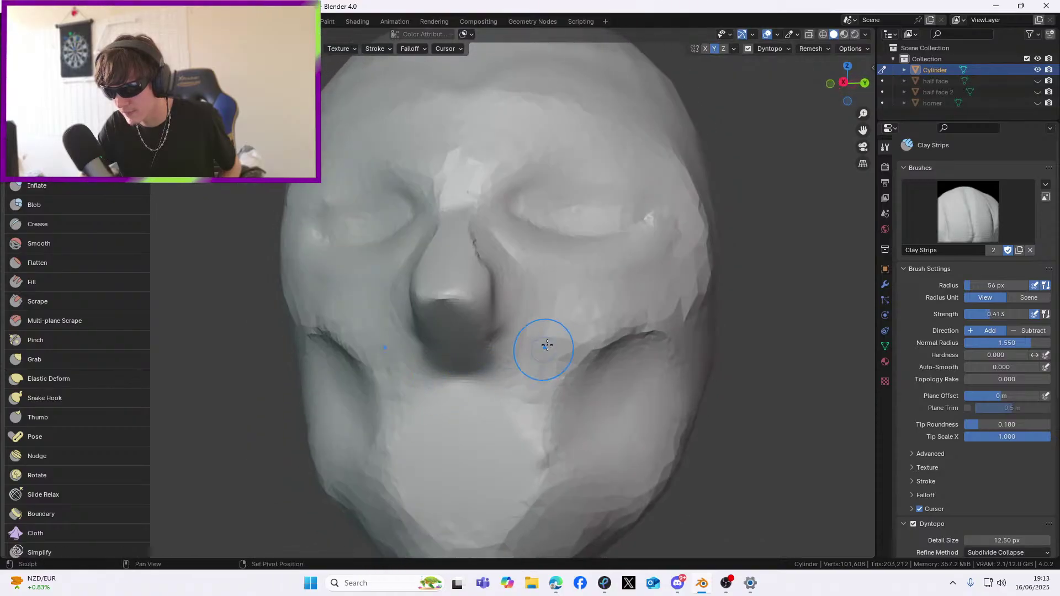
Smooth the area beneath the eye and outward from the outer corner toward the temple
{"action": "scroll", "coordinate": [676, 276], "scroll_direction": "up", "scroll_amount": 3}
{"action": "middle_click_drag", "start_coordinate": [676, 276], "coordinate": [584, 285]}
{"action": "left_click_drag", "start_coordinate": [414, 323], "coordinate": [448, 284]}
{"action": "scroll", "coordinate": [402, 246], "scroll_direction": "down", "scroll_amount": 2}
{"action": "middle_click_drag", "start_coordinate": [406, 243], "coordinate": [433, 235]}
{"action": "mouse_move", "coordinate": [526, 235]}
{"action": "left_mouse_down"}
{"action": "mouse_move", "coordinate": [544, 337]}
{"action": "mouse_move", "coordinate": [582, 102]}
{"action": "mouse_move", "coordinate": [574, 232]}
{"action": "left_mouse_up"}
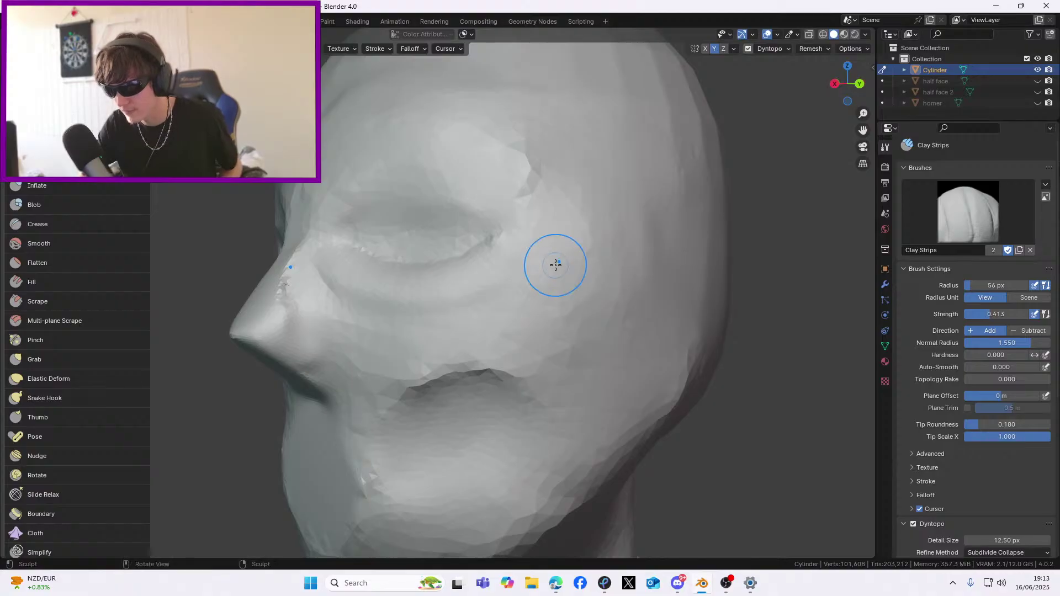
{"action": "scroll", "coordinate": [545, 260], "scroll_direction": "down", "scroll_amount": 3}
{"action": "middle_click_drag", "start_coordinate": [545, 261], "coordinate": [557, 276]}
{"action": "scroll", "coordinate": [561, 277], "scroll_direction": "up", "scroll_amount": 2}
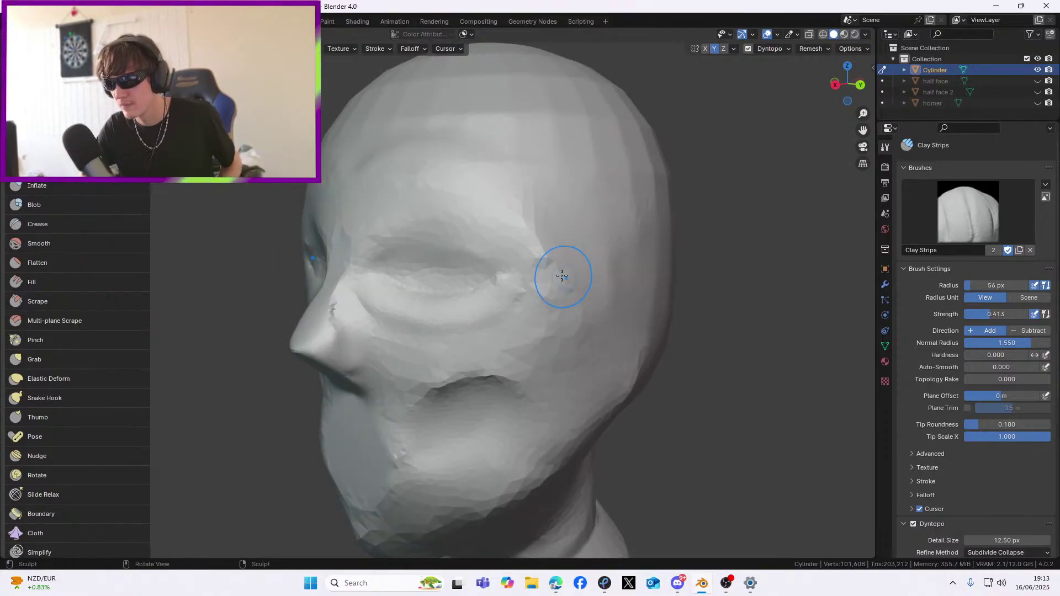
{"action": "middle_click_drag", "start_coordinate": [554, 325], "coordinate": [537, 322]}
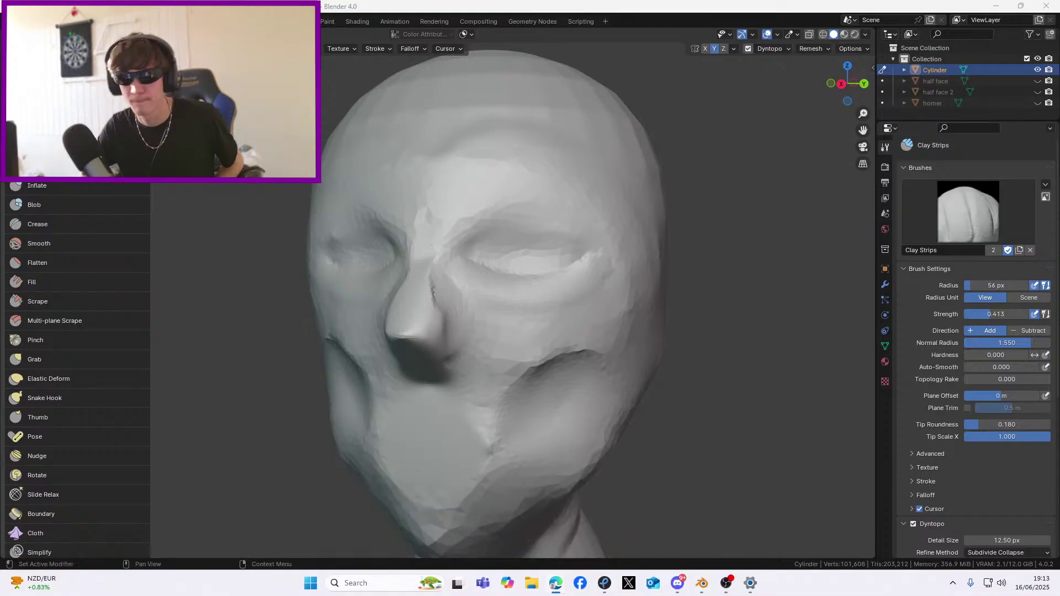
Check the YouTube live chat window and return to the head sculpt in Blender
{"action": "key", "text": "alt+Tab"}
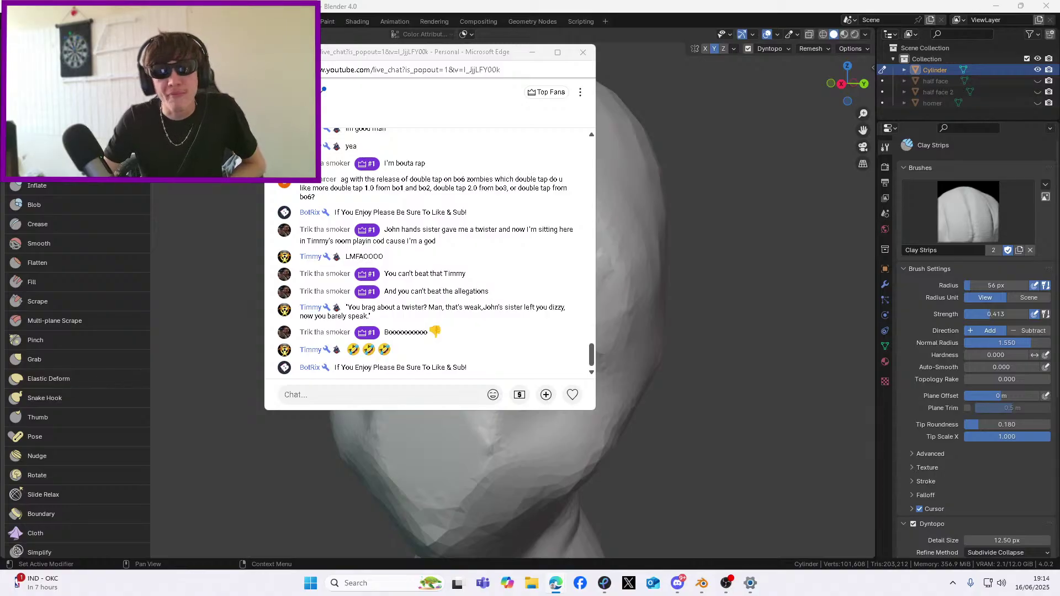
{"action": "left_click", "coordinate": [331, 55]}
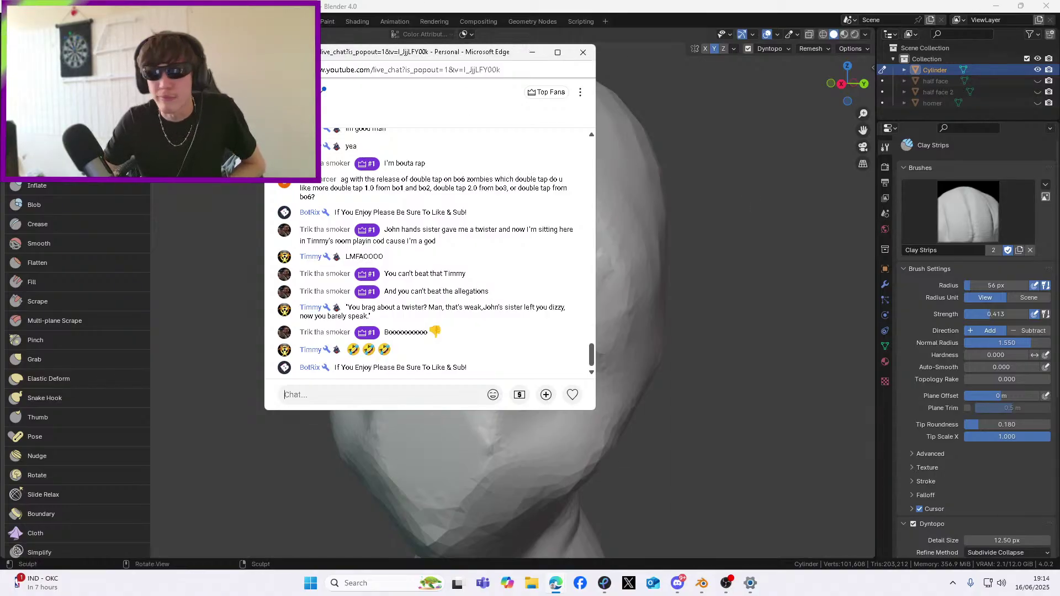
{"action": "key", "text": "alt+Tab"}
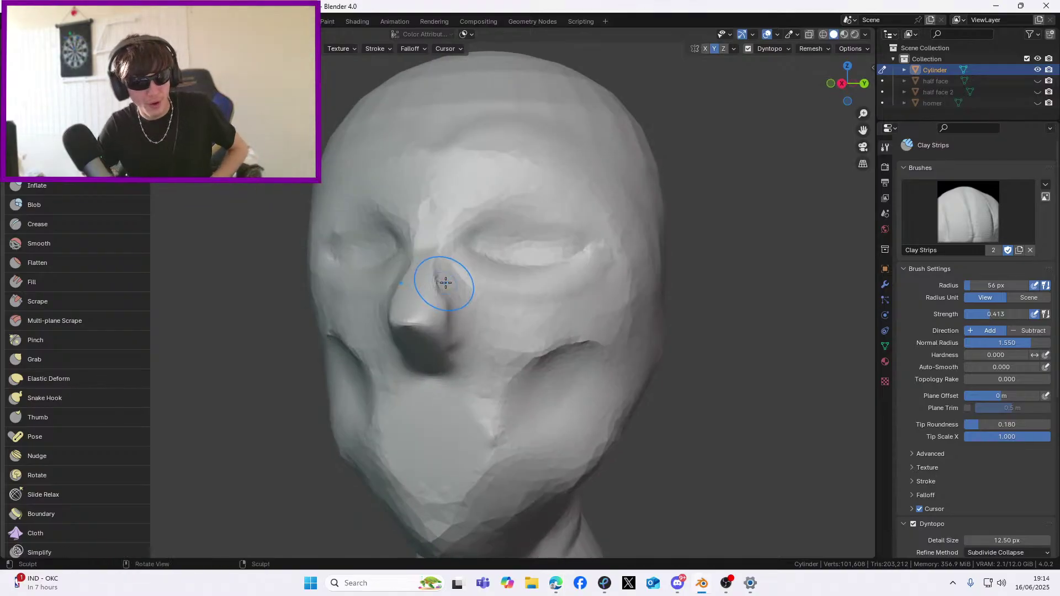
Set the Clay Strips brush to strength 0.746 and radius 67 px for work on the nose
{"action": "key", "text": "KP_1"}
{"action": "scroll", "coordinate": [573, 272], "scroll_direction": "down", "scroll_amount": 3}
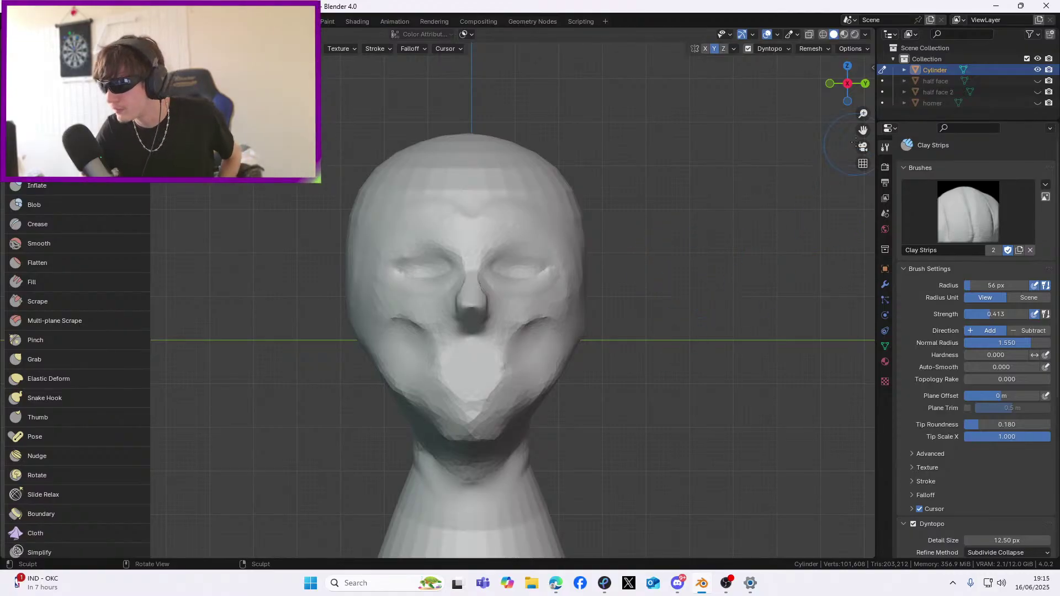
{"action": "left_click_drag", "start_coordinate": [863, 130], "coordinate": [815, 104]}
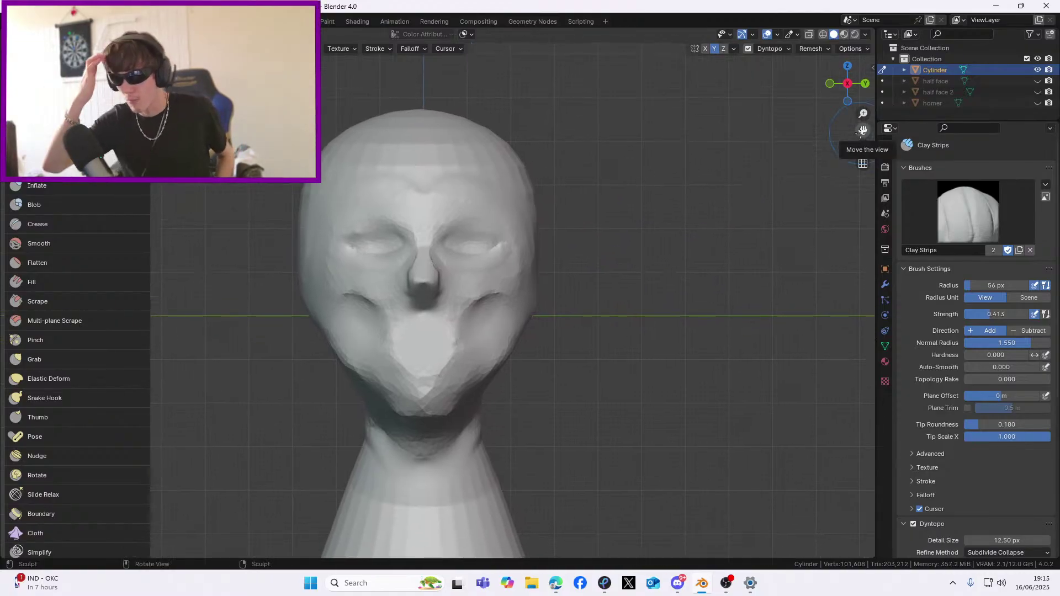
{"action": "scroll", "coordinate": [513, 308], "scroll_direction": "down", "scroll_amount": 1}
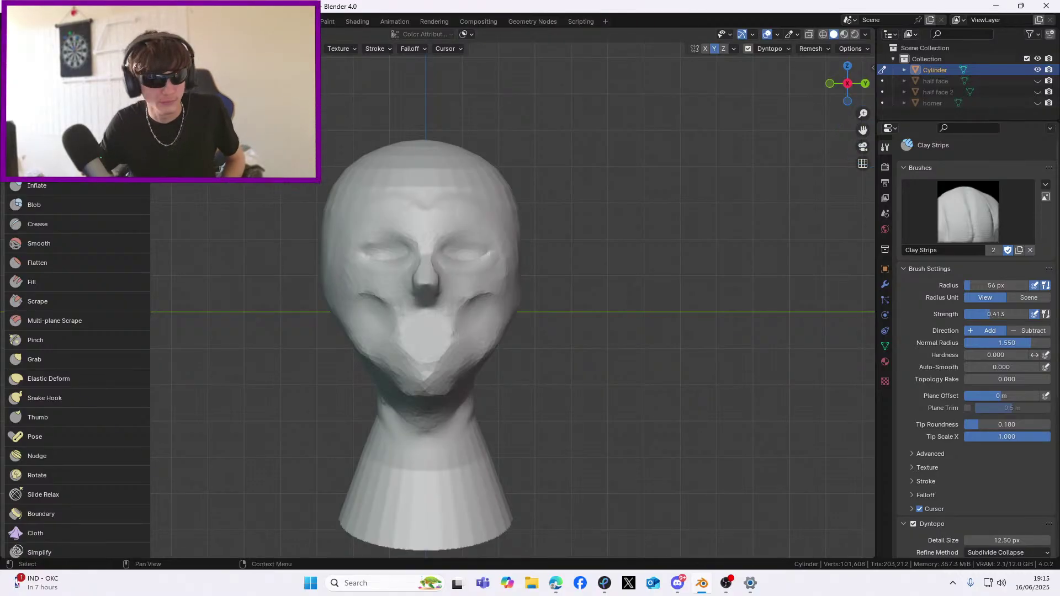
{"action": "scroll", "coordinate": [513, 248], "scroll_direction": "up", "scroll_amount": 8}
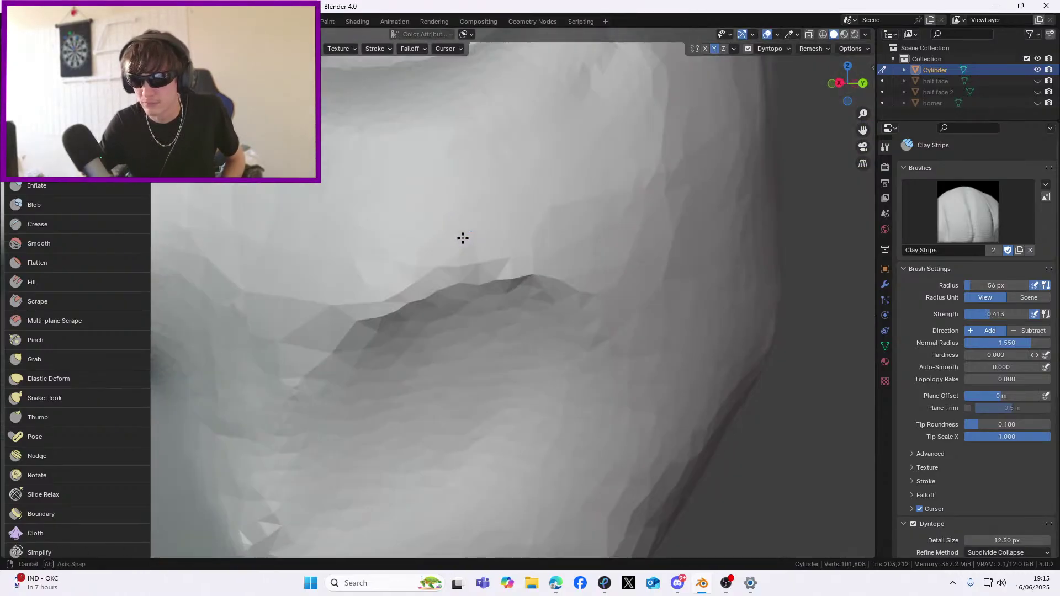
{"action": "left_click_drag", "start_coordinate": [850, 129], "coordinate": [827, 137]}
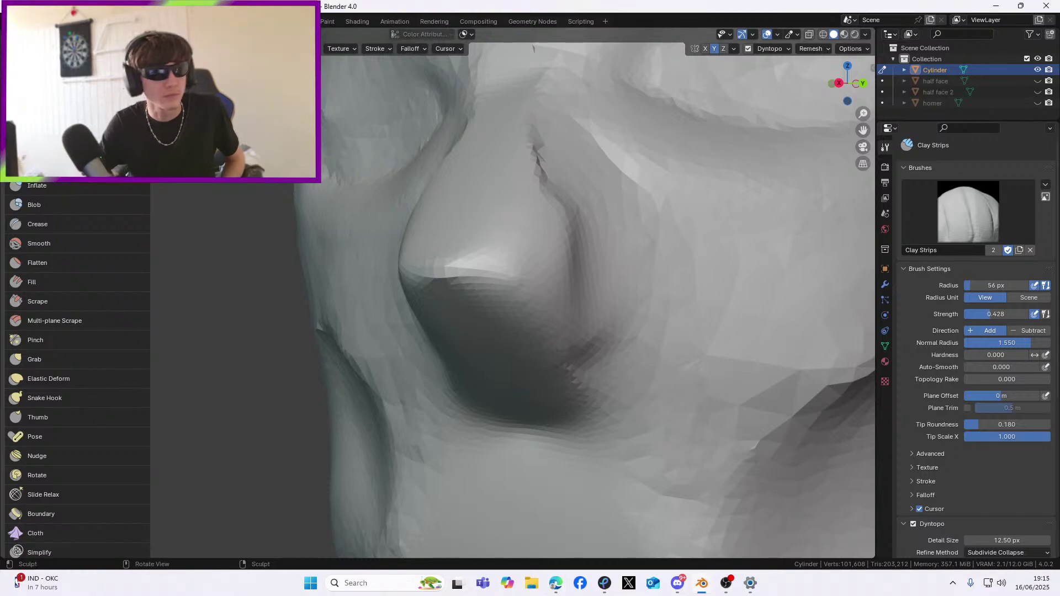
{"action": "left_click_drag", "start_coordinate": [995, 314], "coordinate": [1010, 314]}
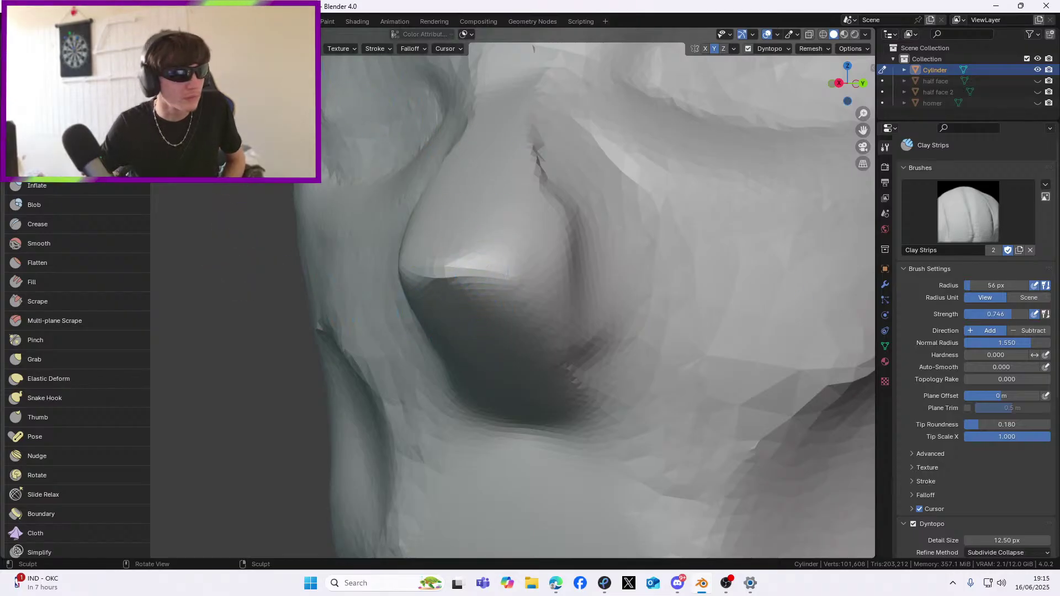
{"action": "left_click_drag", "start_coordinate": [995, 286], "coordinate": [997, 285]}
Try a Clay Strips stroke from the nose tip toward the nostril side and undo it
{"action": "middle_click_drag", "start_coordinate": [402, 255], "coordinate": [381, 244]}
{"action": "mouse_move", "coordinate": [403, 203]}
{"action": "left_mouse_down"}
{"action": "mouse_move", "coordinate": [448, 238]}
{"action": "mouse_move", "coordinate": [441, 265]}
{"action": "mouse_move", "coordinate": [552, 287]}
{"action": "left_mouse_up"}
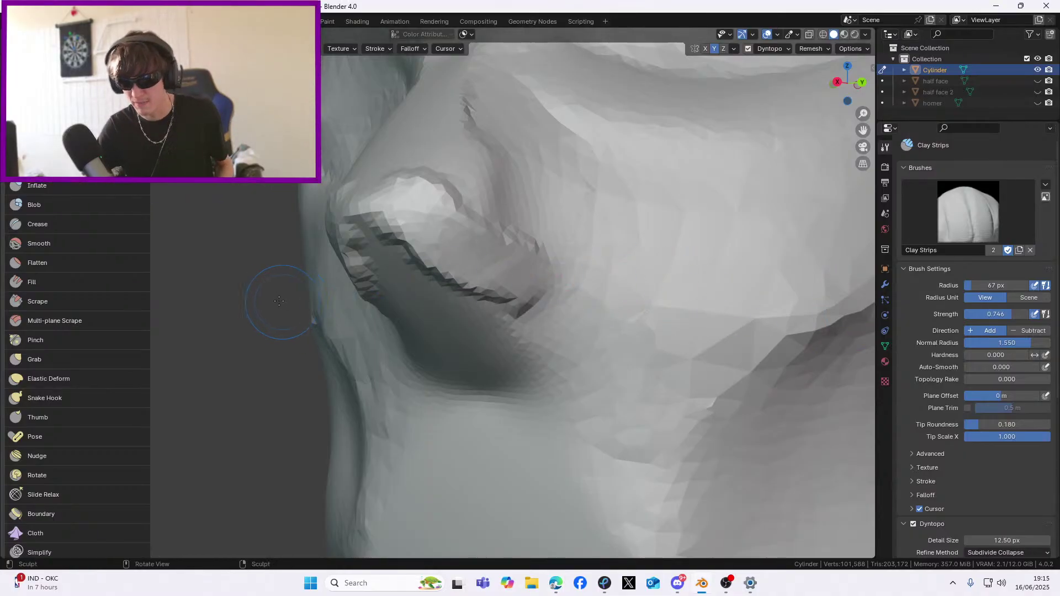
{"action": "key", "text": "ctrl+z"}
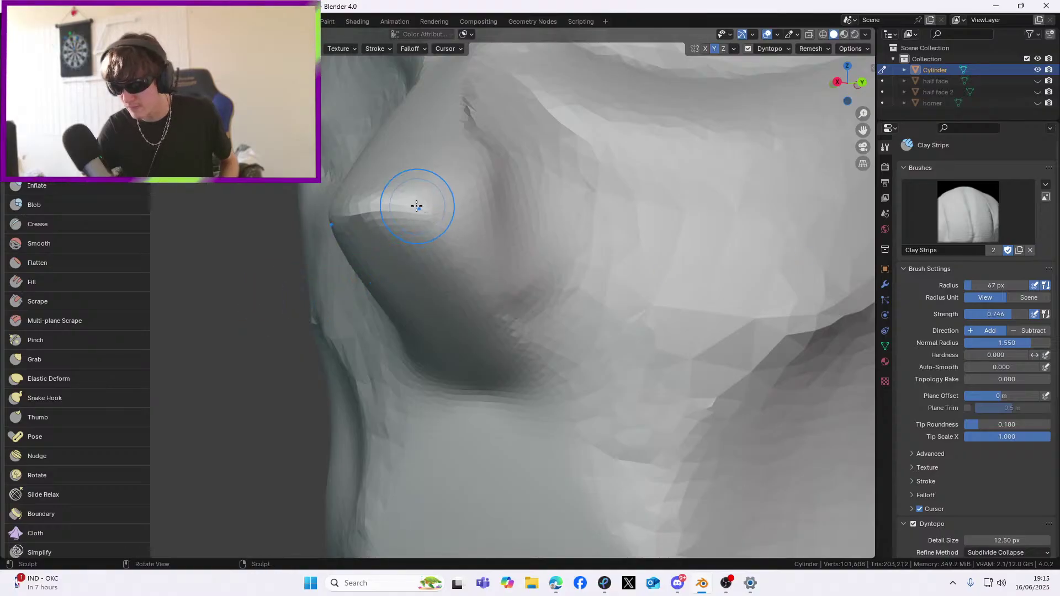
Lay Clay Strips from the nose tip outward to the cheek to block in the nostril wings
{"action": "left_click_drag", "start_coordinate": [404, 213], "coordinate": [634, 274]}
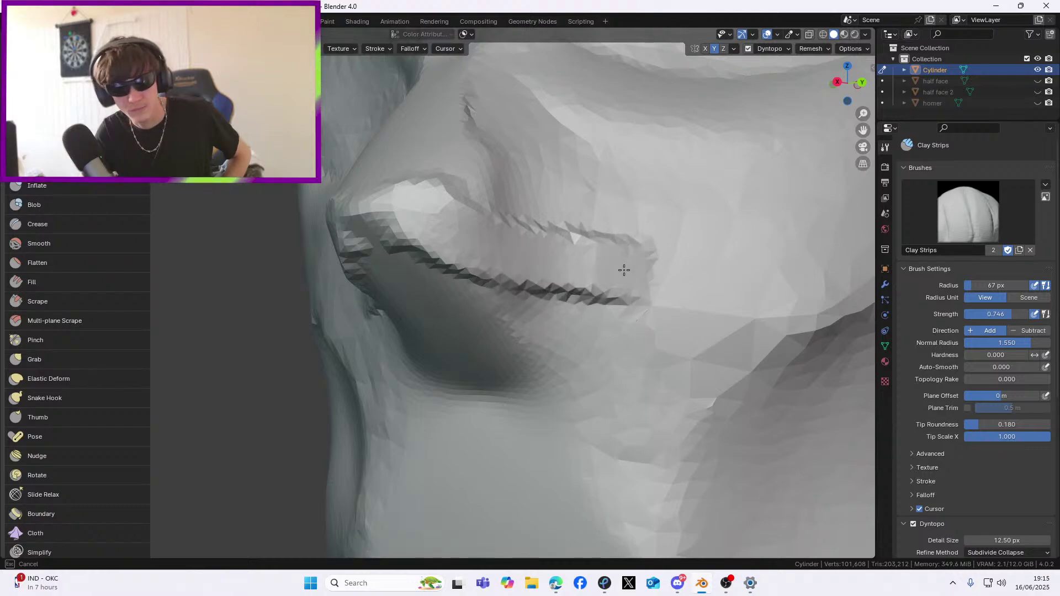
{"action": "scroll", "coordinate": [554, 282], "scroll_direction": "down", "scroll_amount": 4}
{"action": "middle_click_drag", "start_coordinate": [553, 282], "coordinate": [584, 296]}
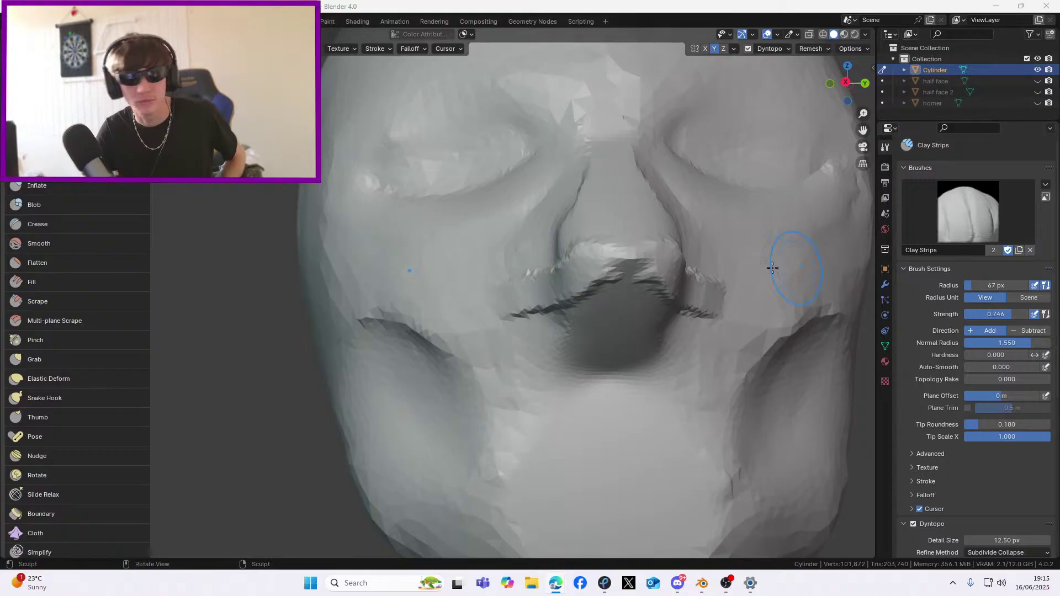
{"action": "middle_click_drag", "start_coordinate": [593, 289], "coordinate": [540, 338]}
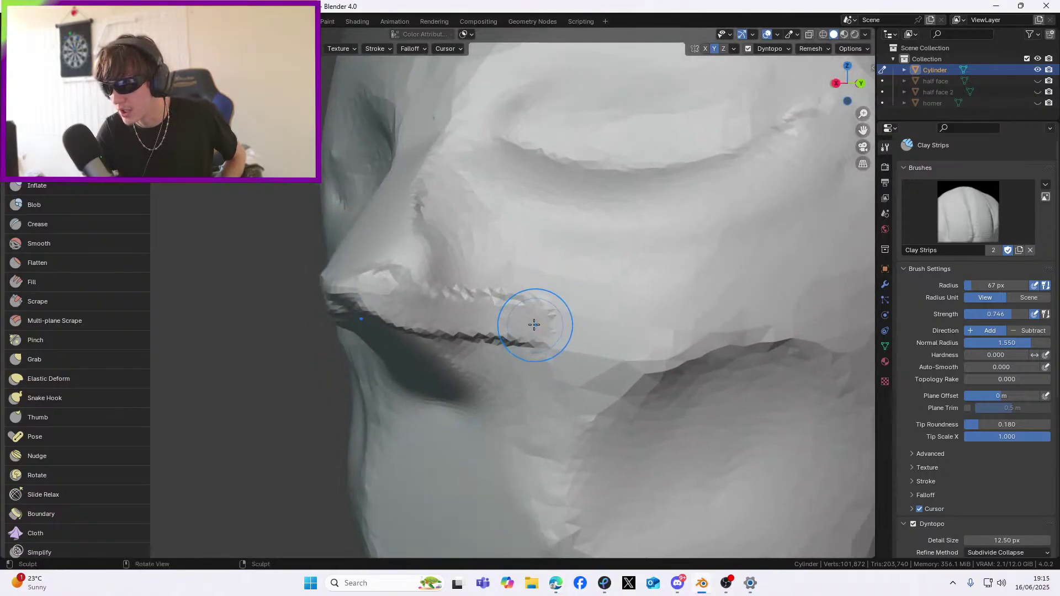
{"action": "mouse_move", "coordinate": [523, 320]}
{"action": "left_mouse_down"}
{"action": "mouse_move", "coordinate": [442, 303]}
{"action": "mouse_move", "coordinate": [525, 312]}
{"action": "mouse_move", "coordinate": [471, 307]}
{"action": "left_mouse_up"}
{"action": "middle_click_drag", "start_coordinate": [471, 307], "coordinate": [512, 309]}
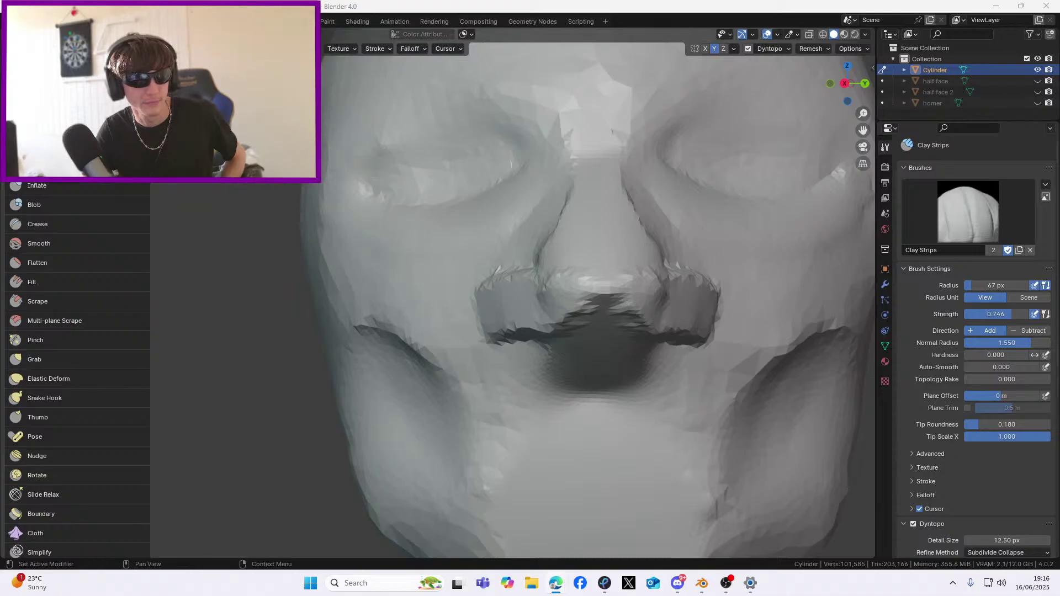
{"action": "middle_click_drag", "start_coordinate": [616, 321], "coordinate": [430, 359]}
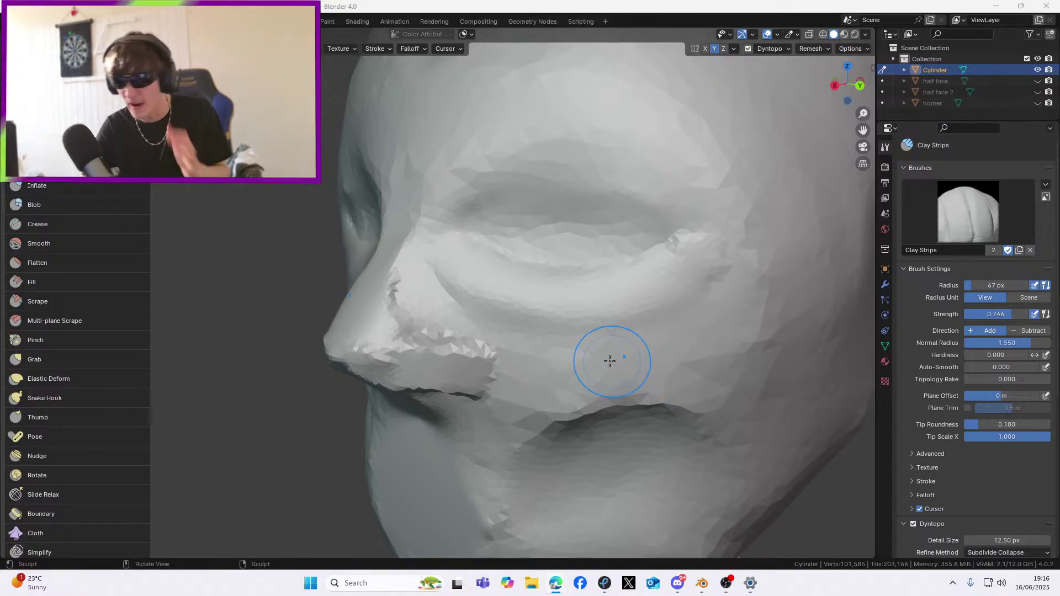
Smooth the blocked-in nostril wings into the nose and the surrounding cheeks
{"action": "middle_click_drag", "start_coordinate": [610, 359], "coordinate": [615, 359]}
{"action": "left_click_drag", "start_coordinate": [495, 358], "coordinate": [501, 347]}
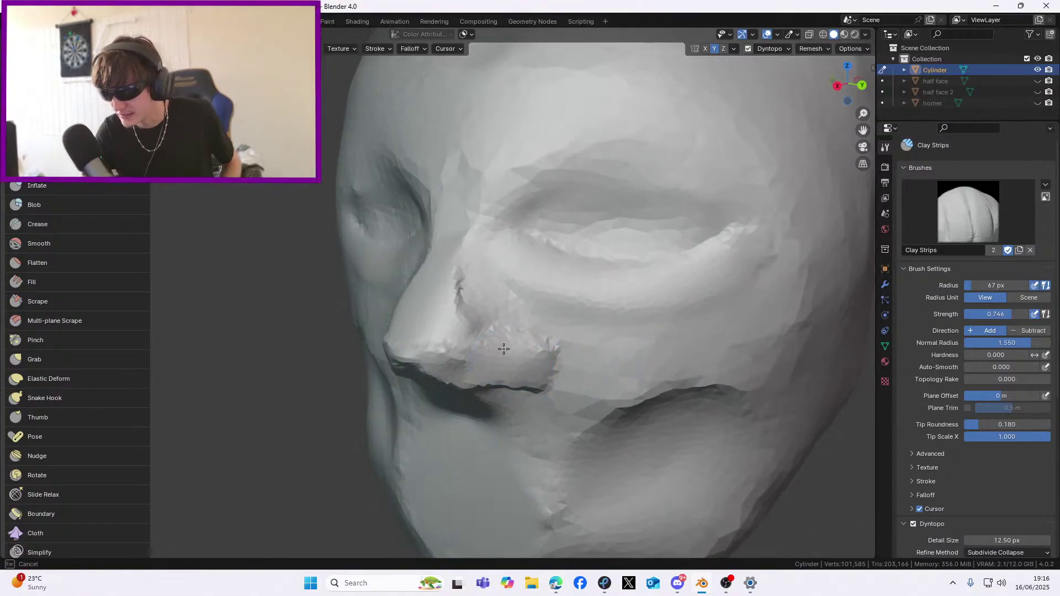
{"action": "mouse_move", "coordinate": [475, 276]}
{"action": "middle_mouse_down"}
{"action": "mouse_move", "coordinate": [518, 315]}
{"action": "mouse_move", "coordinate": [580, 303]}
{"action": "mouse_move", "coordinate": [572, 307]}
{"action": "middle_mouse_up"}
{"action": "mouse_move", "coordinate": [605, 272]}
{"action": "left_mouse_down"}
{"action": "mouse_move", "coordinate": [619, 309]}
{"action": "mouse_move", "coordinate": [601, 315]}
{"action": "left_mouse_up"}
{"action": "mouse_move", "coordinate": [608, 307]}
{"action": "middle_mouse_down"}
{"action": "mouse_move", "coordinate": [557, 306]}
{"action": "mouse_move", "coordinate": [469, 230]}
{"action": "middle_mouse_up"}
{"action": "mouse_move", "coordinate": [499, 274]}
{"action": "middle_mouse_down"}
{"action": "mouse_move", "coordinate": [544, 237]}
{"action": "mouse_move", "coordinate": [529, 240]}
{"action": "mouse_move", "coordinate": [584, 215]}
{"action": "mouse_move", "coordinate": [587, 331]}
{"action": "mouse_move", "coordinate": [568, 265]}
{"action": "middle_mouse_up"}
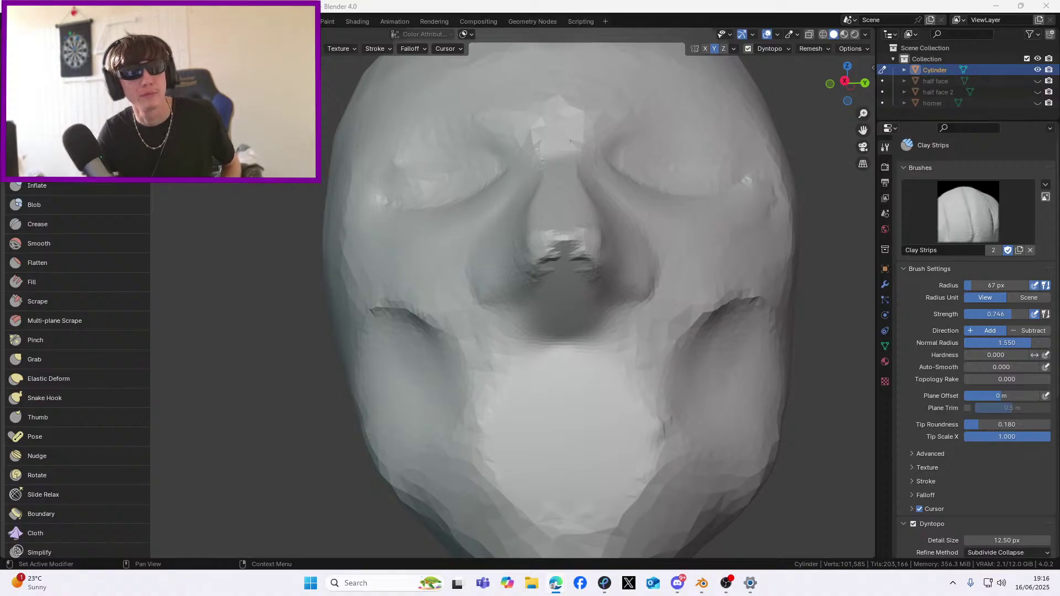
{"action": "middle_click_drag", "start_coordinate": [674, 343], "coordinate": [488, 359]}
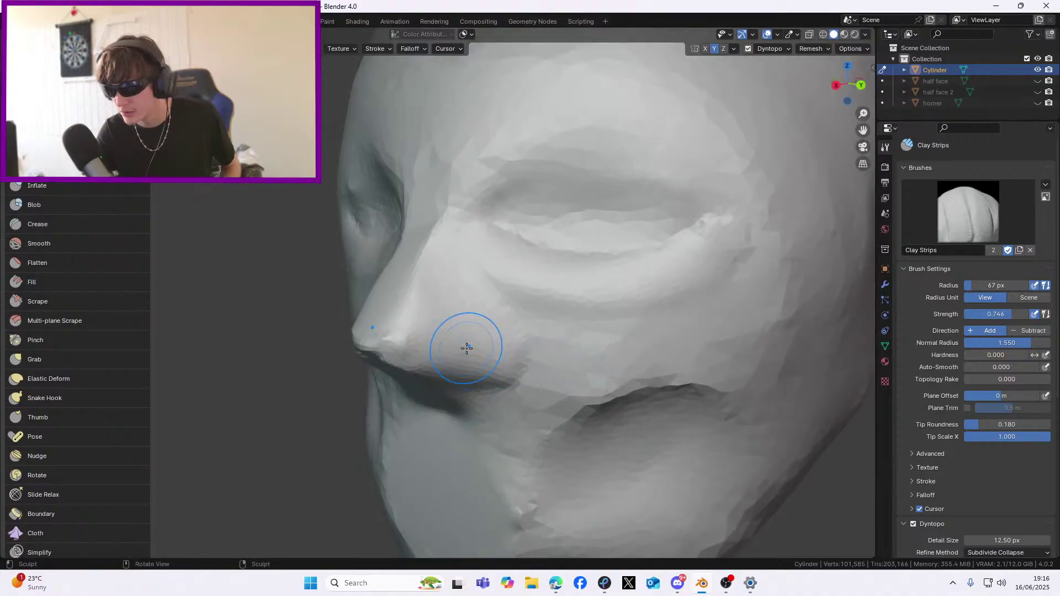
Build up the nostril wings beside the nose tip with more Clay Strips strokes
{"action": "mouse_move", "coordinate": [477, 354]}
{"action": "left_mouse_down"}
{"action": "mouse_move", "coordinate": [466, 350]}
{"action": "mouse_move", "coordinate": [488, 352]}
{"action": "left_mouse_up"}
{"action": "mouse_move", "coordinate": [488, 351]}
{"action": "middle_mouse_down"}
{"action": "mouse_move", "coordinate": [558, 332]}
{"action": "mouse_move", "coordinate": [526, 341]}
{"action": "middle_mouse_up"}
{"action": "mouse_move", "coordinate": [526, 341]}
{"action": "left_mouse_down"}
{"action": "mouse_move", "coordinate": [474, 290]}
{"action": "mouse_move", "coordinate": [498, 345]}
{"action": "mouse_move", "coordinate": [527, 271]}
{"action": "left_mouse_up"}
{"action": "left_click_drag", "start_coordinate": [568, 312], "coordinate": [569, 315]}
{"action": "middle_click_drag", "start_coordinate": [570, 314], "coordinate": [560, 256]}
{"action": "mouse_move", "coordinate": [560, 255]}
{"action": "left_mouse_down"}
{"action": "mouse_move", "coordinate": [539, 349]}
{"action": "mouse_move", "coordinate": [578, 334]}
{"action": "left_mouse_up"}
{"action": "mouse_move", "coordinate": [594, 255]}
{"action": "middle_mouse_down"}
{"action": "mouse_move", "coordinate": [616, 274]}
{"action": "mouse_move", "coordinate": [490, 358]}
{"action": "middle_mouse_up"}
{"action": "mouse_move", "coordinate": [494, 313]}
{"action": "left_mouse_down"}
{"action": "mouse_move", "coordinate": [518, 306]}
{"action": "mouse_move", "coordinate": [516, 350]}
{"action": "left_mouse_up"}
Add clay along the side of the nose above the nostril wing and smooth the strokes
{"action": "mouse_move", "coordinate": [515, 350]}
{"action": "middle_mouse_down"}
{"action": "mouse_move", "coordinate": [569, 356]}
{"action": "mouse_move", "coordinate": [607, 331]}
{"action": "mouse_move", "coordinate": [591, 302]}
{"action": "mouse_move", "coordinate": [613, 283]}
{"action": "middle_mouse_up"}
{"action": "scroll", "coordinate": [634, 308], "scroll_direction": "up", "scroll_amount": 2}
{"action": "mouse_move", "coordinate": [616, 280]}
{"action": "left_mouse_down"}
{"action": "mouse_move", "coordinate": [544, 237]}
{"action": "mouse_move", "coordinate": [563, 251]}
{"action": "mouse_move", "coordinate": [574, 238]}
{"action": "left_mouse_up"}
{"action": "mouse_move", "coordinate": [569, 258]}
{"action": "middle_mouse_down"}
{"action": "mouse_move", "coordinate": [597, 262]}
{"action": "mouse_move", "coordinate": [639, 225]}
{"action": "mouse_move", "coordinate": [619, 237]}
{"action": "mouse_move", "coordinate": [627, 255]}
{"action": "mouse_move", "coordinate": [580, 263]}
{"action": "middle_mouse_up"}
{"action": "middle_click_drag", "start_coordinate": [653, 276], "coordinate": [622, 263]}
{"action": "left_click_drag", "start_coordinate": [551, 213], "coordinate": [622, 262]}
{"action": "middle_click_drag", "start_coordinate": [639, 262], "coordinate": [663, 265]}
{"action": "mouse_move", "coordinate": [679, 276]}
{"action": "left_mouse_down", "text": "shift"}
{"action": "mouse_move", "coordinate": [601, 234]}
{"action": "mouse_move", "coordinate": [574, 239]}
{"action": "mouse_move", "coordinate": [654, 331]}
{"action": "left_mouse_up", "text": "shift"}
Try another Clay Strips stroke over the nostril wing and undo it
{"action": "scroll", "coordinate": [663, 374], "scroll_direction": "down", "scroll_amount": 1}
{"action": "mouse_move", "coordinate": [613, 360]}
{"action": "middle_mouse_down"}
{"action": "mouse_move", "coordinate": [628, 351]}
{"action": "mouse_move", "coordinate": [605, 343]}
{"action": "mouse_move", "coordinate": [547, 357]}
{"action": "middle_mouse_up"}
{"action": "scroll", "coordinate": [596, 345], "scroll_direction": "up", "scroll_amount": 2}
{"action": "mouse_move", "coordinate": [518, 368]}
{"action": "left_mouse_down"}
{"action": "mouse_move", "coordinate": [411, 356]}
{"action": "mouse_move", "coordinate": [497, 301]}
{"action": "mouse_move", "coordinate": [436, 339]}
{"action": "mouse_move", "coordinate": [477, 325]}
{"action": "left_mouse_up"}
{"action": "mouse_move", "coordinate": [477, 325]}
{"action": "middle_mouse_down"}
{"action": "mouse_move", "coordinate": [521, 312]}
{"action": "mouse_move", "coordinate": [515, 342]}
{"action": "mouse_move", "coordinate": [615, 360]}
{"action": "mouse_move", "coordinate": [591, 331]}
{"action": "mouse_move", "coordinate": [611, 342]}
{"action": "middle_mouse_up"}
{"action": "key", "text": "ctrl+z"}
Refine the sides of the nose between the nostril wings and the upper cheeks with short Clay Strips strokes
{"action": "mouse_move", "coordinate": [537, 338]}
{"action": "left_mouse_down"}
{"action": "mouse_move", "coordinate": [585, 342]}
{"action": "mouse_move", "coordinate": [547, 340]}
{"action": "left_mouse_up"}
{"action": "mouse_move", "coordinate": [547, 339]}
{"action": "middle_mouse_down"}
{"action": "mouse_move", "coordinate": [525, 339]}
{"action": "mouse_move", "coordinate": [603, 343]}
{"action": "mouse_move", "coordinate": [603, 331]}
{"action": "middle_mouse_up"}
{"action": "left_click_drag", "start_coordinate": [604, 331], "coordinate": [646, 381]}
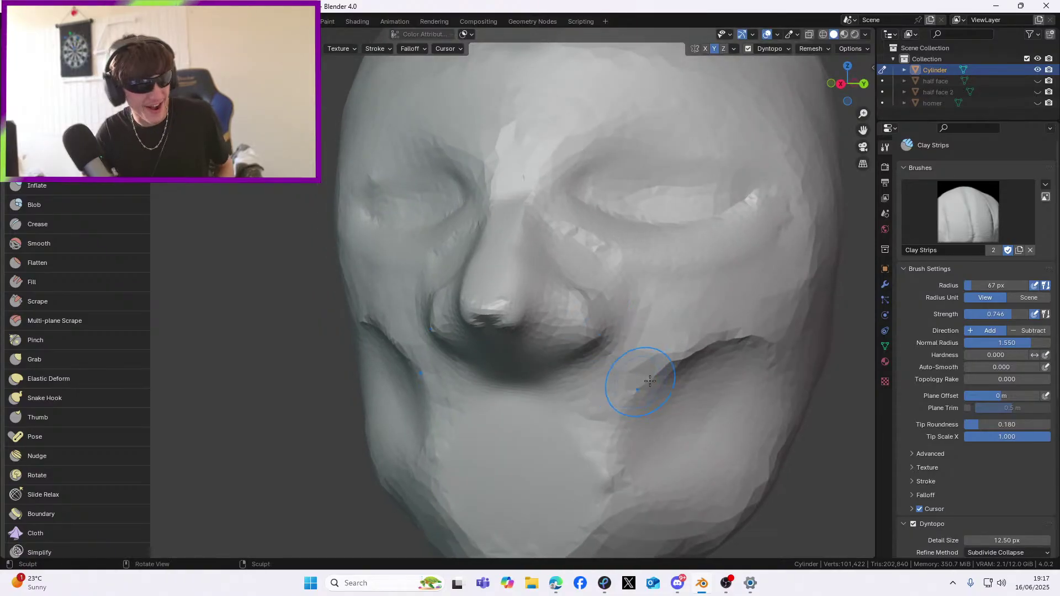
{"action": "mouse_move", "coordinate": [646, 381]}
{"action": "middle_mouse_down"}
{"action": "mouse_move", "coordinate": [550, 320]}
{"action": "mouse_move", "coordinate": [450, 284]}
{"action": "mouse_move", "coordinate": [552, 315]}
{"action": "middle_mouse_up"}
{"action": "left_click_drag", "start_coordinate": [579, 312], "coordinate": [612, 287]}
{"action": "middle_click_drag", "start_coordinate": [583, 273], "coordinate": [633, 279]}
{"action": "left_click_drag", "start_coordinate": [629, 293], "coordinate": [605, 297]}
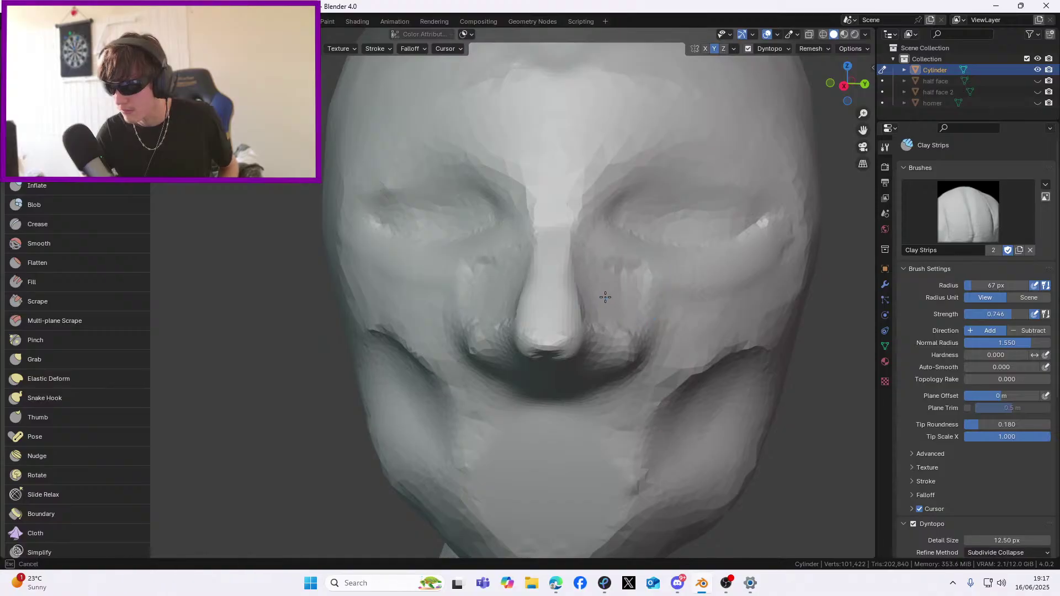
Try a broad Clay Strips band around the side and underside of the nose and undo it
{"action": "mouse_move", "coordinate": [612, 293]}
{"action": "middle_mouse_down"}
{"action": "mouse_move", "coordinate": [568, 277]}
{"action": "mouse_move", "coordinate": [587, 243]}
{"action": "middle_mouse_up"}
{"action": "mouse_move", "coordinate": [574, 225]}
{"action": "left_mouse_down"}
{"action": "mouse_move", "coordinate": [590, 242]}
{"action": "mouse_move", "coordinate": [569, 271]}
{"action": "mouse_move", "coordinate": [521, 306]}
{"action": "mouse_move", "coordinate": [502, 307]}
{"action": "left_mouse_up"}
{"action": "middle_click_drag", "start_coordinate": [503, 307], "coordinate": [573, 324]}
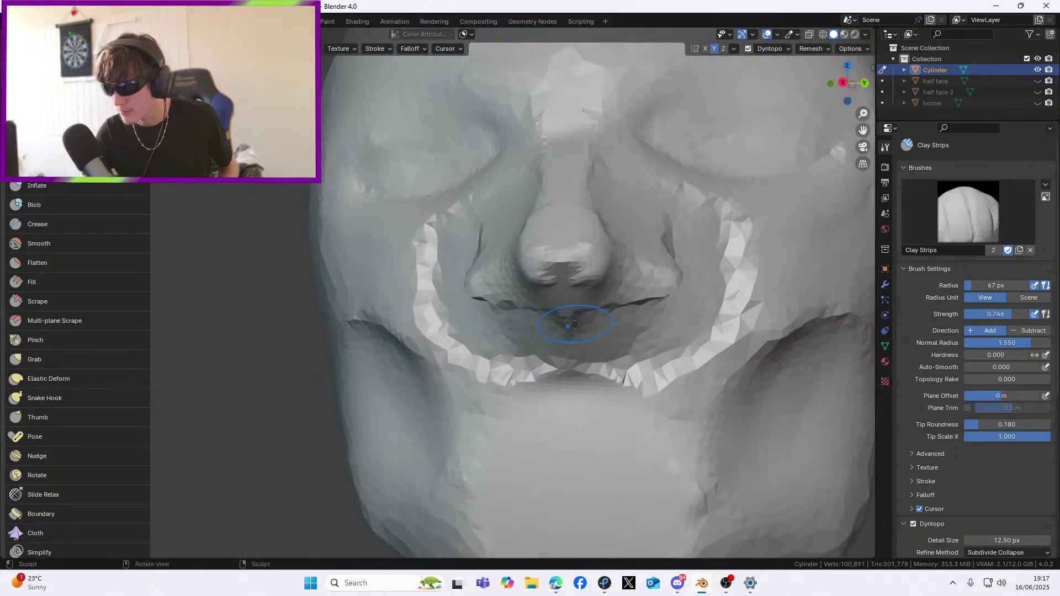
{"action": "key", "text": "ctrl+z"}
{"action": "key", "text": "ctrl+z"}
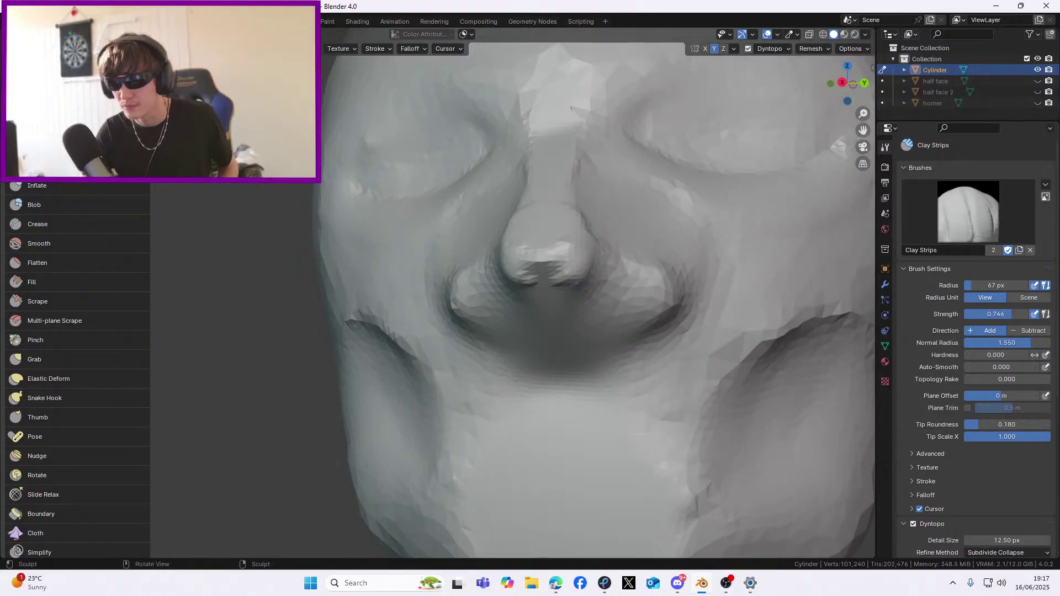
Define the outer edges of the nostril wings with Clay Strips and smooth around them
{"action": "middle_click_drag", "start_coordinate": [573, 324], "coordinate": [568, 288]}
{"action": "left_click_drag", "start_coordinate": [579, 194], "coordinate": [596, 193]}
{"action": "key", "text": "f"}
{"action": "mouse_move", "coordinate": [640, 239]}
{"action": "left_mouse_down"}
{"action": "mouse_move", "coordinate": [635, 309]}
{"action": "mouse_move", "coordinate": [579, 353]}
{"action": "mouse_move", "coordinate": [497, 365]}
{"action": "left_mouse_up"}
{"action": "middle_click_drag", "start_coordinate": [497, 365], "coordinate": [601, 276]}
{"action": "mouse_move", "coordinate": [633, 246]}
{"action": "left_mouse_down"}
{"action": "mouse_move", "coordinate": [560, 267]}
{"action": "mouse_move", "coordinate": [576, 339]}
{"action": "left_mouse_up"}
{"action": "mouse_move", "coordinate": [629, 361]}
{"action": "left_mouse_down", "text": "shift"}
{"action": "mouse_move", "coordinate": [593, 372]}
{"action": "mouse_move", "coordinate": [552, 296]}
{"action": "mouse_move", "coordinate": [607, 256]}
{"action": "mouse_move", "coordinate": [579, 300]}
{"action": "left_mouse_up", "text": "shift"}
{"action": "middle_click_drag", "start_coordinate": [579, 299], "coordinate": [394, 351]}
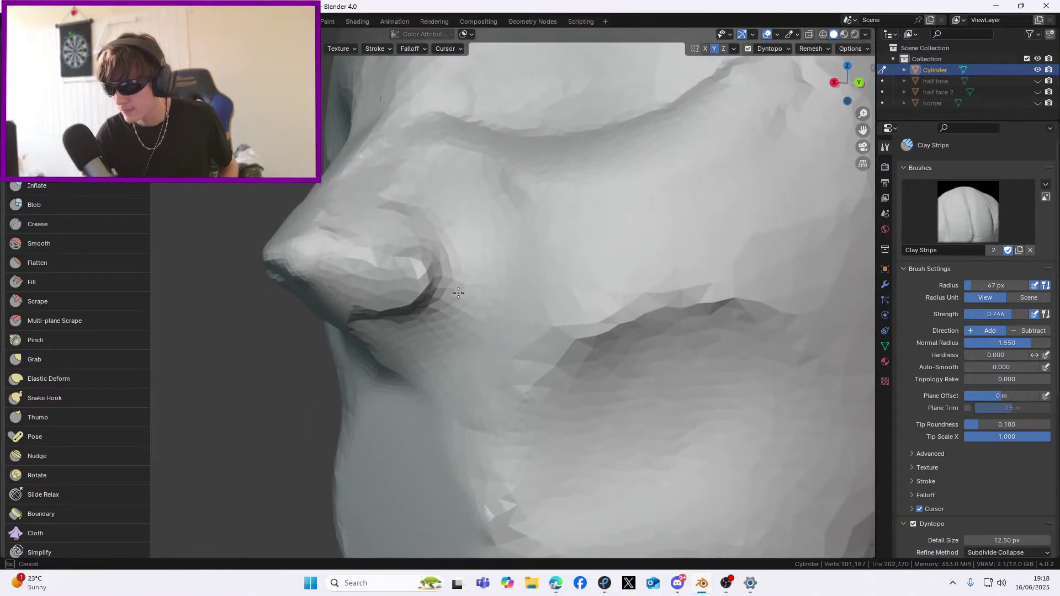
{"action": "middle_click_drag", "start_coordinate": [440, 167], "coordinate": [619, 253]}
{"action": "mouse_move", "coordinate": [650, 336]}
{"action": "middle_mouse_down"}
{"action": "mouse_move", "coordinate": [640, 244]}
{"action": "mouse_move", "coordinate": [622, 229]}
{"action": "middle_mouse_up"}
{"action": "mouse_move", "coordinate": [499, 239]}
{"action": "middle_mouse_down"}
{"action": "mouse_move", "coordinate": [494, 153]}
{"action": "mouse_move", "coordinate": [618, 497]}
{"action": "middle_mouse_up"}
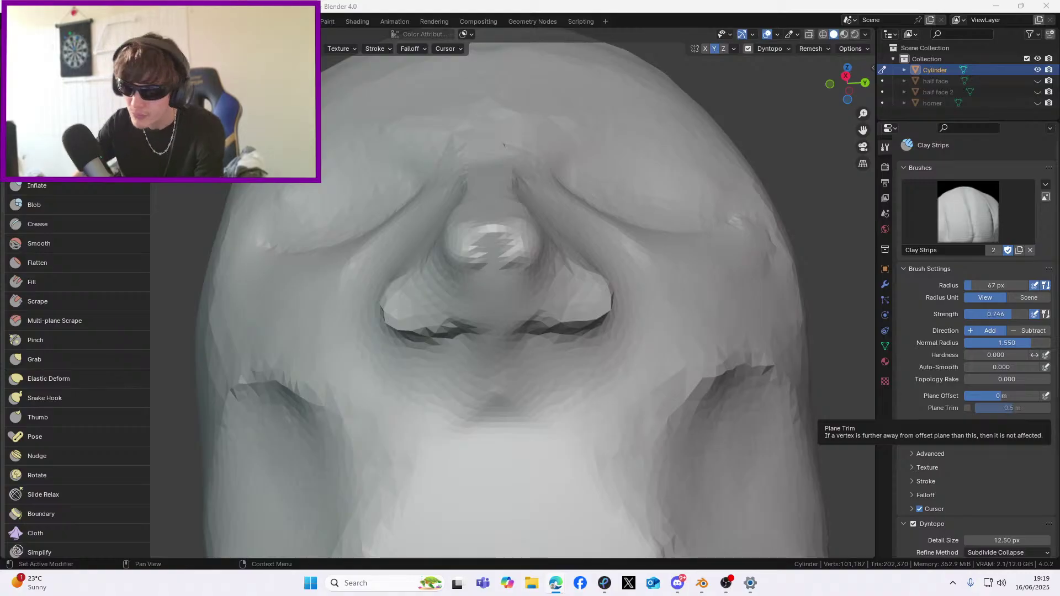
{"action": "mouse_move", "coordinate": [529, 243]}
{"action": "middle_mouse_down"}
{"action": "mouse_move", "coordinate": [554, 276]}
{"action": "mouse_move", "coordinate": [575, 272]}
{"action": "mouse_move", "coordinate": [721, 331]}
{"action": "mouse_move", "coordinate": [704, 351]}
{"action": "mouse_move", "coordinate": [705, 326]}
{"action": "mouse_move", "coordinate": [416, 324]}
{"action": "mouse_move", "coordinate": [502, 265]}
{"action": "mouse_move", "coordinate": [506, 307]}
{"action": "mouse_move", "coordinate": [489, 307]}
{"action": "mouse_move", "coordinate": [505, 315]}
{"action": "middle_mouse_up"}
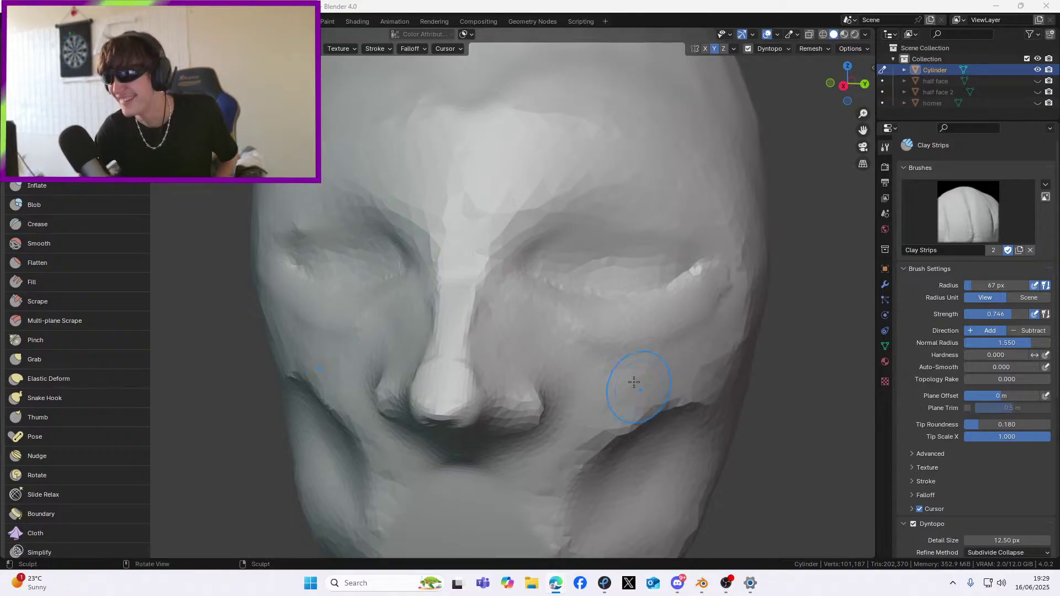
Add short Clay Strips strokes along the side of the nose just above the nostril wing
{"action": "scroll", "coordinate": [635, 411], "scroll_direction": "down", "scroll_amount": 4}
{"action": "mouse_move", "coordinate": [635, 411]}
{"action": "middle_mouse_down"}
{"action": "mouse_move", "coordinate": [585, 262]}
{"action": "mouse_move", "coordinate": [485, 256]}
{"action": "mouse_move", "coordinate": [526, 264]}
{"action": "middle_mouse_up"}
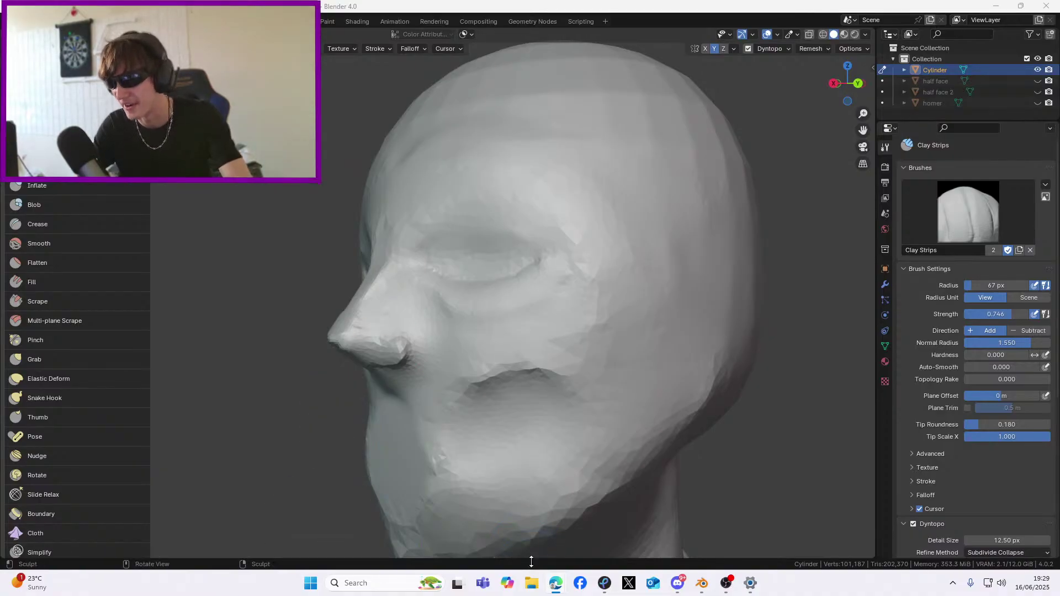
{"action": "mouse_move", "coordinate": [553, 590]}
{"action": "mouse_move", "coordinate": [413, 290]}
{"action": "middle_mouse_down"}
{"action": "mouse_move", "coordinate": [464, 301]}
{"action": "mouse_move", "coordinate": [437, 263]}
{"action": "mouse_move", "coordinate": [454, 272]}
{"action": "mouse_move", "coordinate": [449, 315]}
{"action": "mouse_move", "coordinate": [383, 363]}
{"action": "middle_mouse_up"}
{"action": "scroll", "coordinate": [463, 300], "scroll_direction": "up", "scroll_amount": 5}
{"action": "scroll", "coordinate": [440, 262], "scroll_direction": "down", "scroll_amount": 3}
{"action": "left_click_drag", "start_coordinate": [409, 347], "coordinate": [400, 348]}
{"action": "middle_click_drag", "start_coordinate": [399, 348], "coordinate": [396, 348]}
{"action": "left_click_drag", "start_coordinate": [419, 330], "coordinate": [425, 306]}
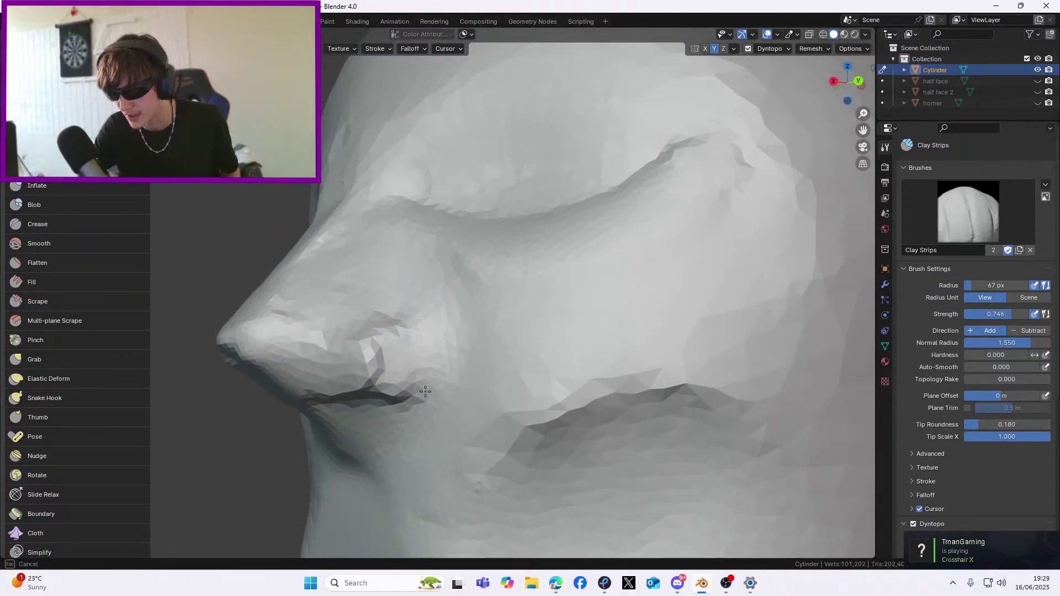
Build up a rounder nostril wing with Clay Strips and blend its upper edge into the side of the nose
{"action": "left_click_drag", "start_coordinate": [426, 390], "coordinate": [426, 398]}
{"action": "middle_click_drag", "start_coordinate": [426, 387], "coordinate": [437, 389]}
{"action": "scroll", "coordinate": [436, 361], "scroll_direction": "up", "scroll_amount": 2}
{"action": "mouse_move", "coordinate": [393, 342]}
{"action": "left_mouse_down"}
{"action": "mouse_move", "coordinate": [415, 381]}
{"action": "mouse_move", "coordinate": [424, 375]}
{"action": "left_mouse_up"}
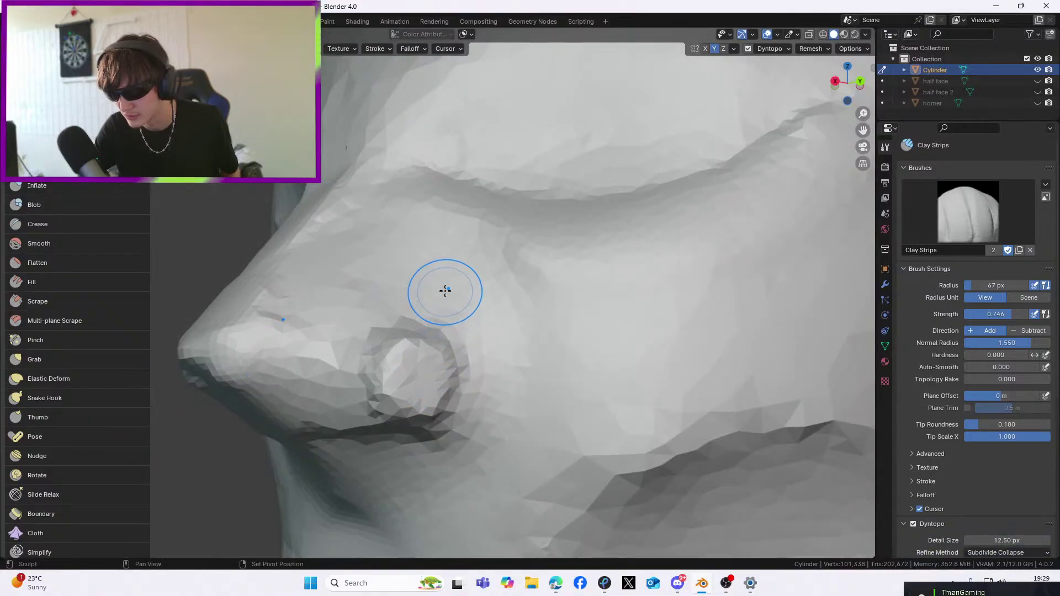
{"action": "middle_click_drag", "start_coordinate": [445, 291], "coordinate": [495, 383]}
{"action": "left_click_drag", "start_coordinate": [481, 376], "coordinate": [482, 328]}
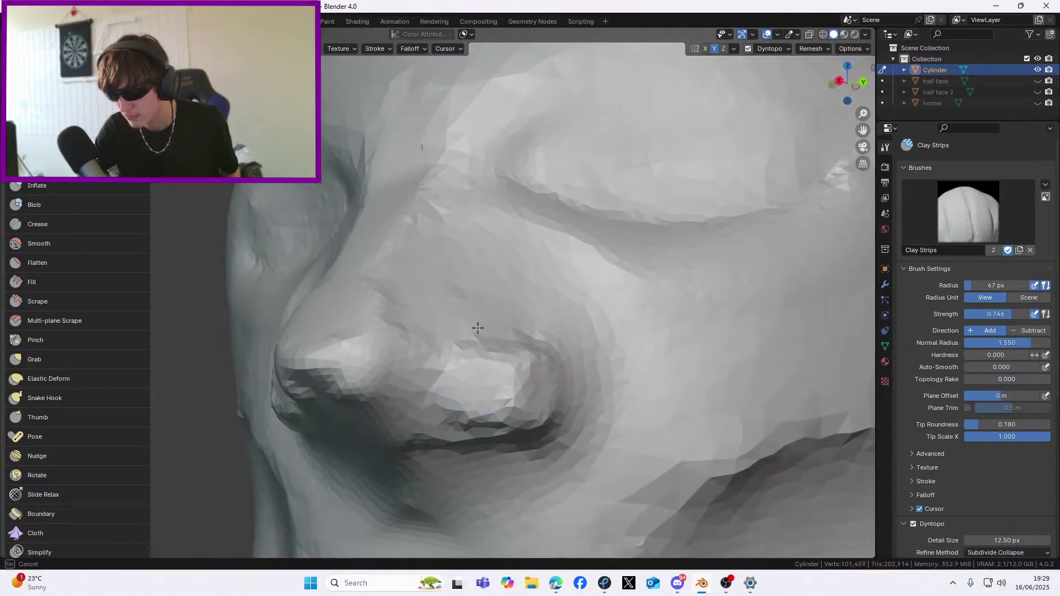
Try a Clay Strips stroke across the upper lip area beneath the nose and undo it
{"action": "mouse_move", "coordinate": [508, 343]}
{"action": "middle_mouse_down"}
{"action": "mouse_move", "coordinate": [598, 336]}
{"action": "mouse_move", "coordinate": [524, 331]}
{"action": "middle_mouse_up"}
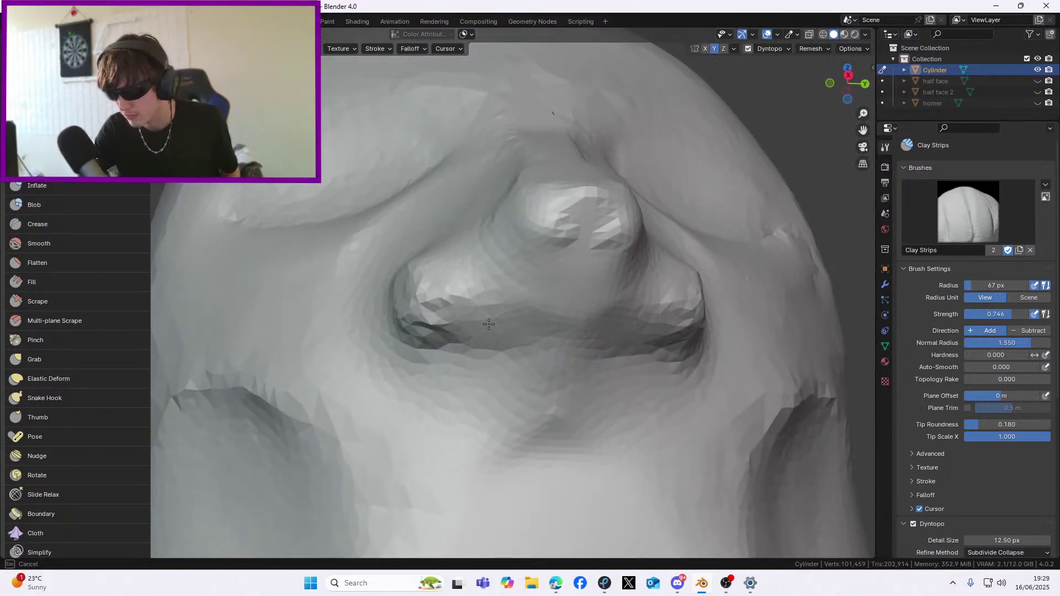
{"action": "mouse_move", "coordinate": [603, 340]}
{"action": "middle_mouse_down"}
{"action": "mouse_move", "coordinate": [574, 439]}
{"action": "mouse_move", "coordinate": [539, 454]}
{"action": "mouse_move", "coordinate": [480, 445]}
{"action": "mouse_move", "coordinate": [508, 440]}
{"action": "mouse_move", "coordinate": [530, 414]}
{"action": "middle_mouse_up"}
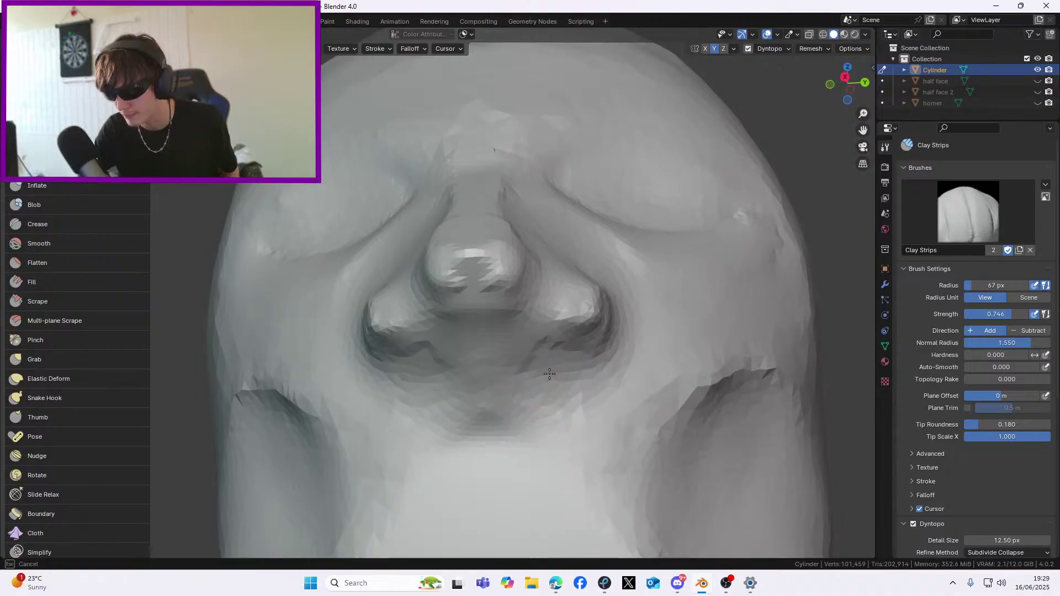
{"action": "left_click_drag", "start_coordinate": [497, 373], "coordinate": [492, 374]}
{"action": "mouse_move", "coordinate": [493, 373]}
{"action": "middle_mouse_down"}
{"action": "mouse_move", "coordinate": [492, 402]}
{"action": "mouse_move", "coordinate": [504, 404]}
{"action": "middle_mouse_up"}
{"action": "scroll", "coordinate": [492, 403], "scroll_direction": "down", "scroll_amount": 6}
{"action": "scroll", "coordinate": [511, 407], "scroll_direction": "up", "scroll_amount": 4}
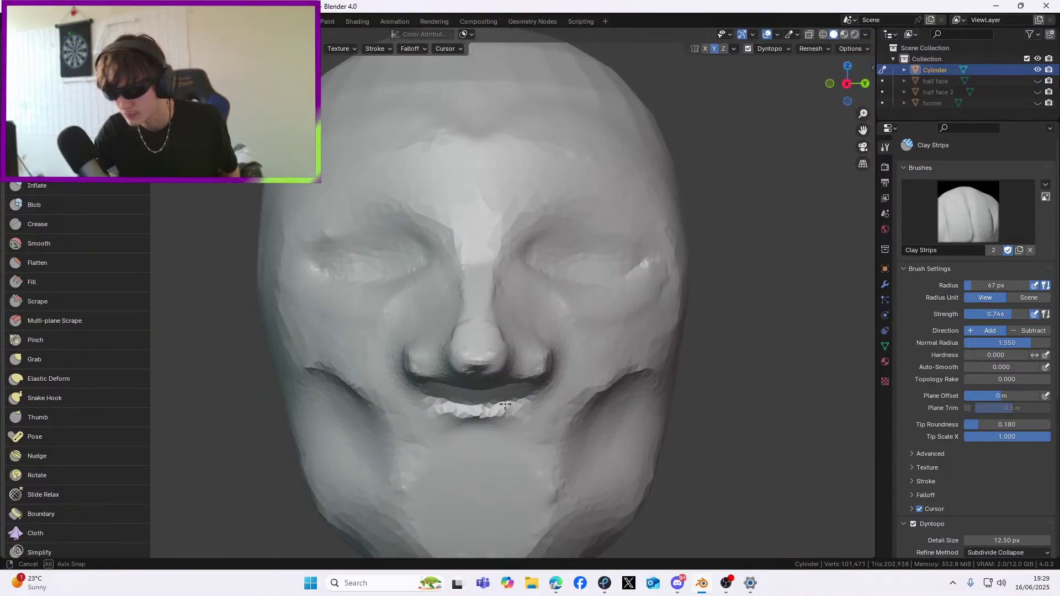
{"action": "key", "text": "ctrl+z"}
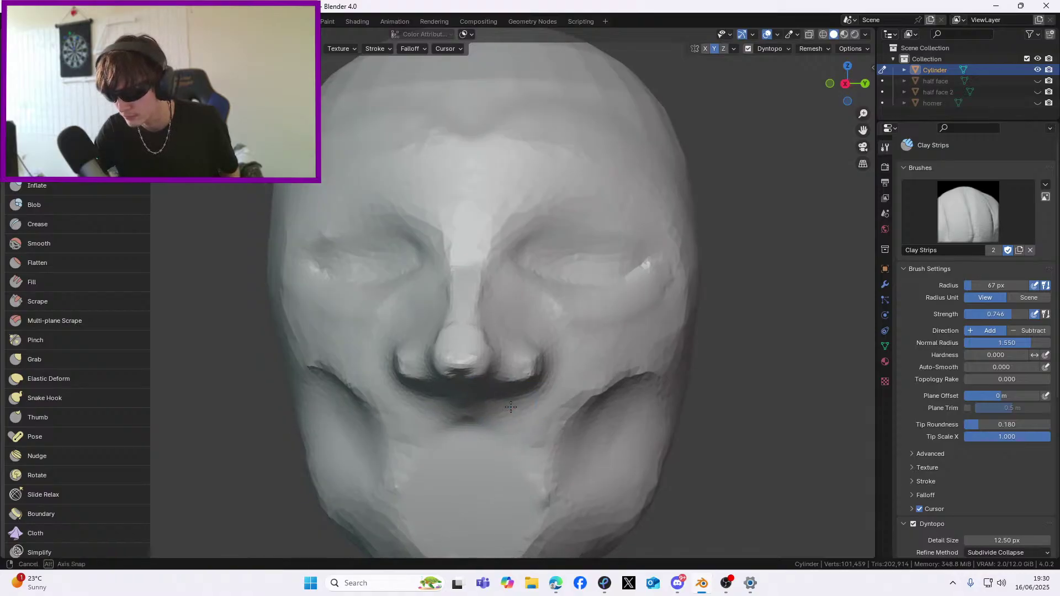
Smooth the area beneath the nose and around the nostril wings
{"action": "mouse_move", "coordinate": [487, 406]}
{"action": "left_mouse_down"}
{"action": "mouse_move", "coordinate": [479, 424]}
{"action": "mouse_move", "coordinate": [486, 410]}
{"action": "mouse_move", "coordinate": [476, 414]}
{"action": "mouse_move", "coordinate": [483, 425]}
{"action": "left_mouse_up"}
{"action": "scroll", "coordinate": [482, 425], "scroll_direction": "up", "scroll_amount": 2}
{"action": "mouse_move", "coordinate": [482, 425]}
{"action": "middle_mouse_down"}
{"action": "mouse_move", "coordinate": [491, 402]}
{"action": "mouse_move", "coordinate": [475, 378]}
{"action": "mouse_move", "coordinate": [403, 378]}
{"action": "middle_mouse_up"}
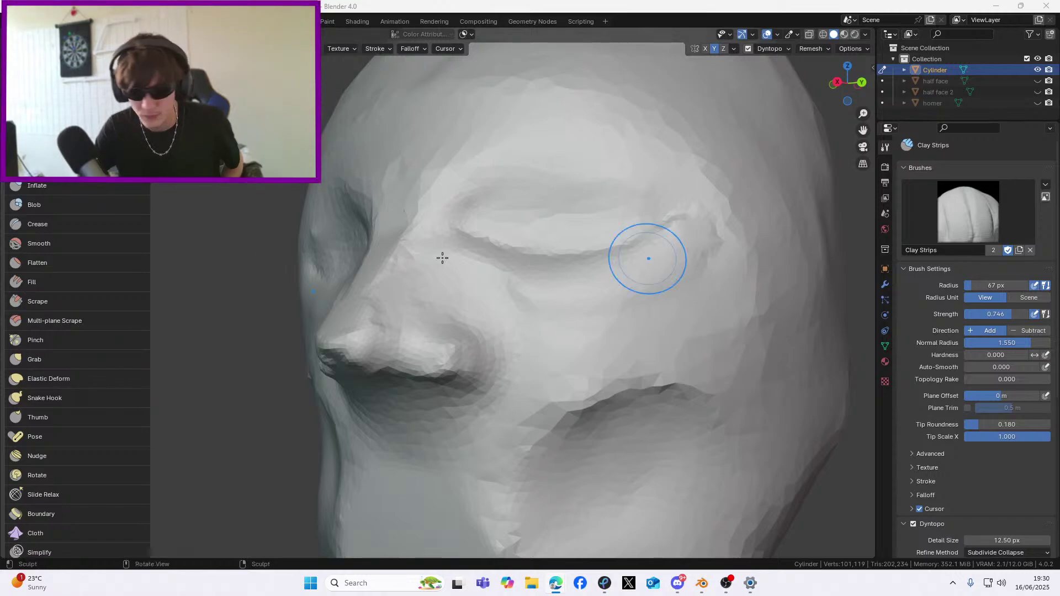
Switch to the Grab brush with a radius of 156 px and pull the nostril wings inward in front view
{"action": "left_click", "coordinate": [67, 359]}
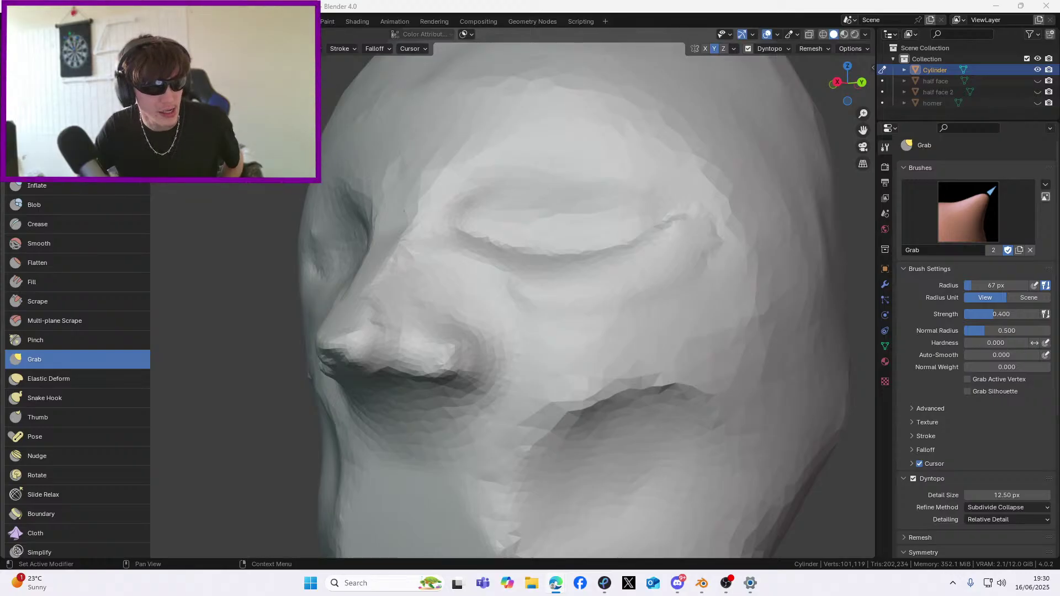
{"action": "left_click", "coordinate": [280, 266]}
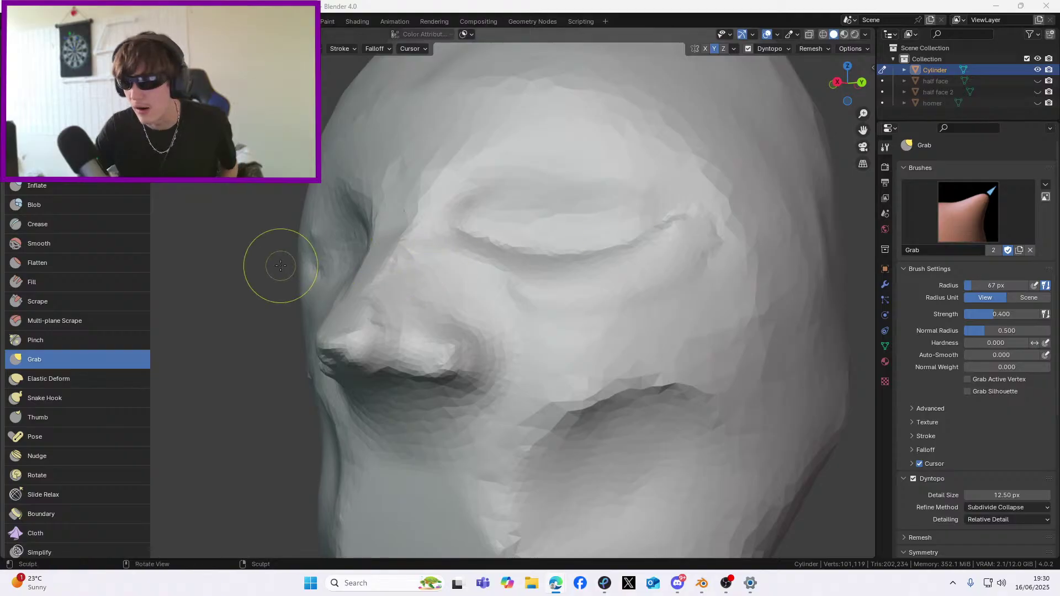
{"action": "scroll", "coordinate": [298, 269], "scroll_direction": "down", "scroll_amount": 2}
{"action": "key", "text": "KP_3"}
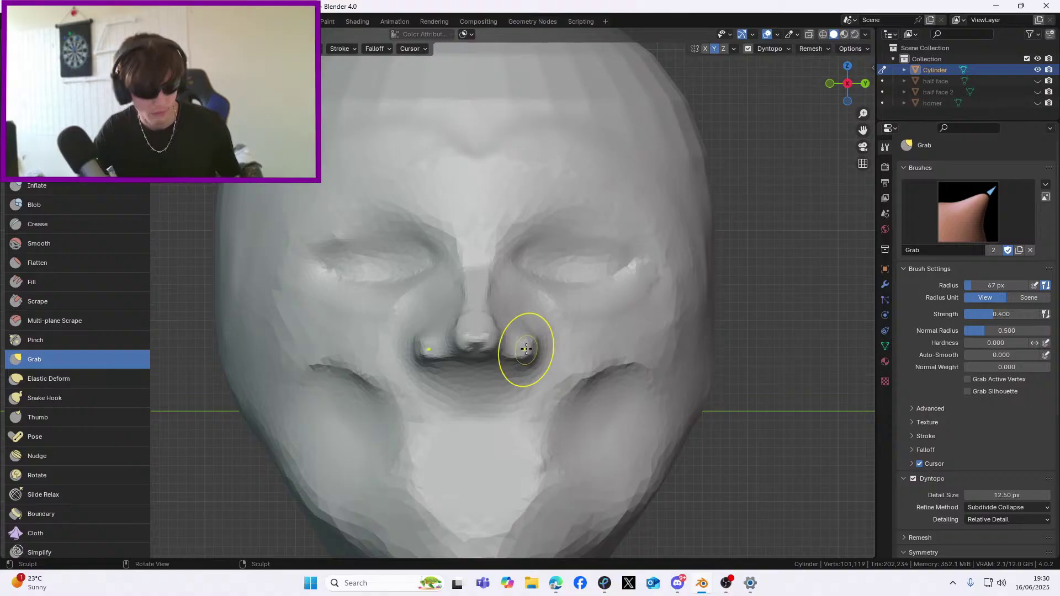
{"action": "key", "text": "f"}
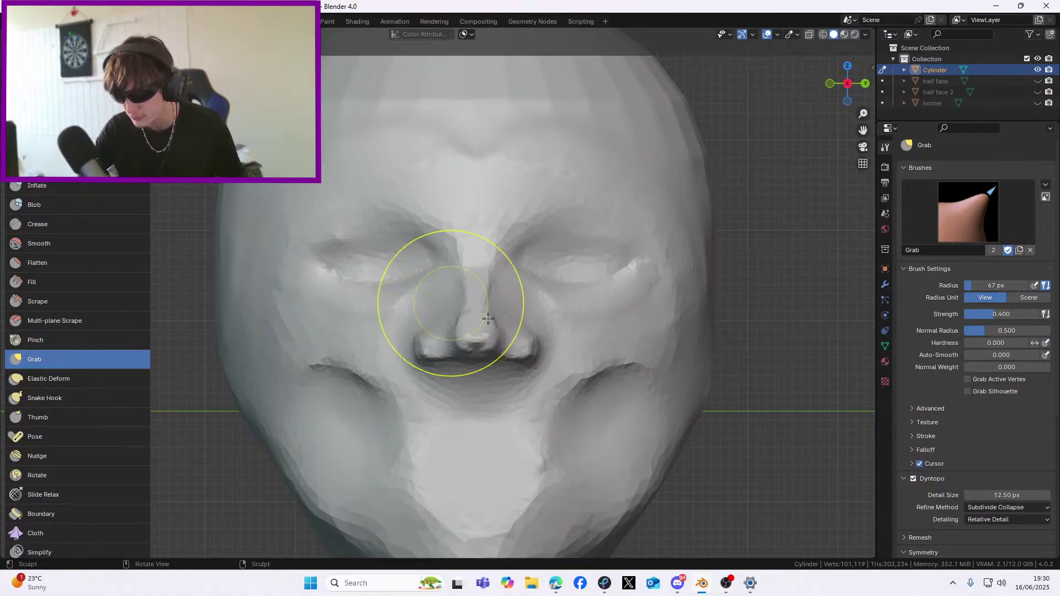
{"action": "left_click", "coordinate": [500, 317]}
{"action": "left_click_drag", "start_coordinate": [536, 357], "coordinate": [516, 346]}
Adjust the shape of the nose and the area just beneath it with Grab pulls
{"action": "scroll", "coordinate": [515, 345], "scroll_direction": "down", "scroll_amount": 3}
{"action": "middle_click_drag", "start_coordinate": [514, 346], "coordinate": [541, 336]}
{"action": "mouse_move", "coordinate": [461, 307]}
{"action": "left_mouse_down"}
{"action": "mouse_move", "coordinate": [484, 311]}
{"action": "mouse_move", "coordinate": [445, 303]}
{"action": "mouse_move", "coordinate": [488, 308]}
{"action": "mouse_move", "coordinate": [519, 330]}
{"action": "mouse_move", "coordinate": [495, 339]}
{"action": "left_mouse_up"}
{"action": "key", "text": "KP_1"}
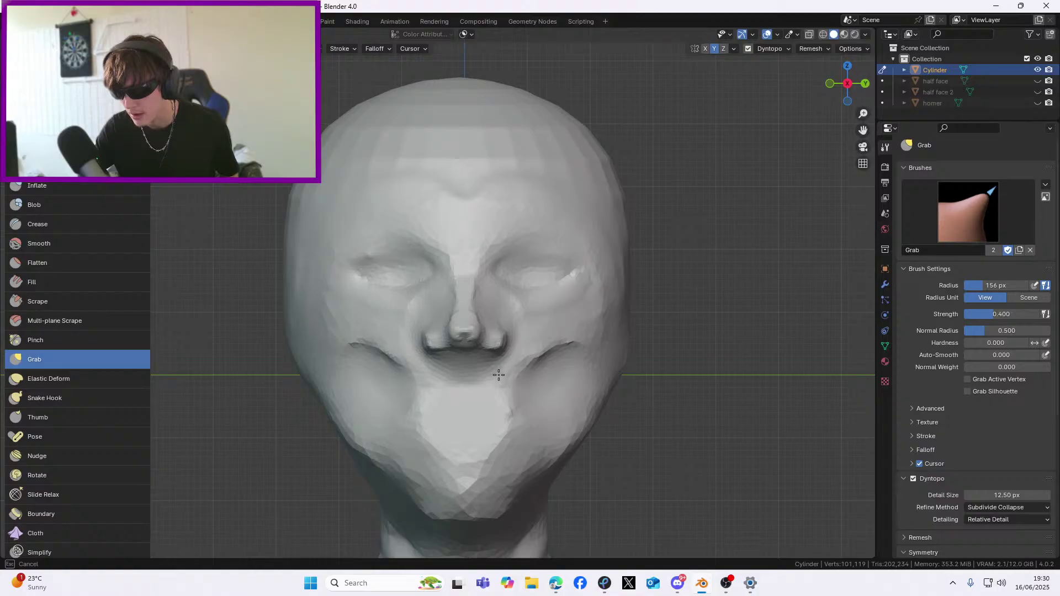
{"action": "left_click_drag", "start_coordinate": [498, 383], "coordinate": [500, 386]}
{"action": "middle_click_drag", "start_coordinate": [500, 385], "coordinate": [406, 362]}
Try a large Grab pull on the bridge of the nose from the front and undo it
{"action": "key", "text": "KP_3"}
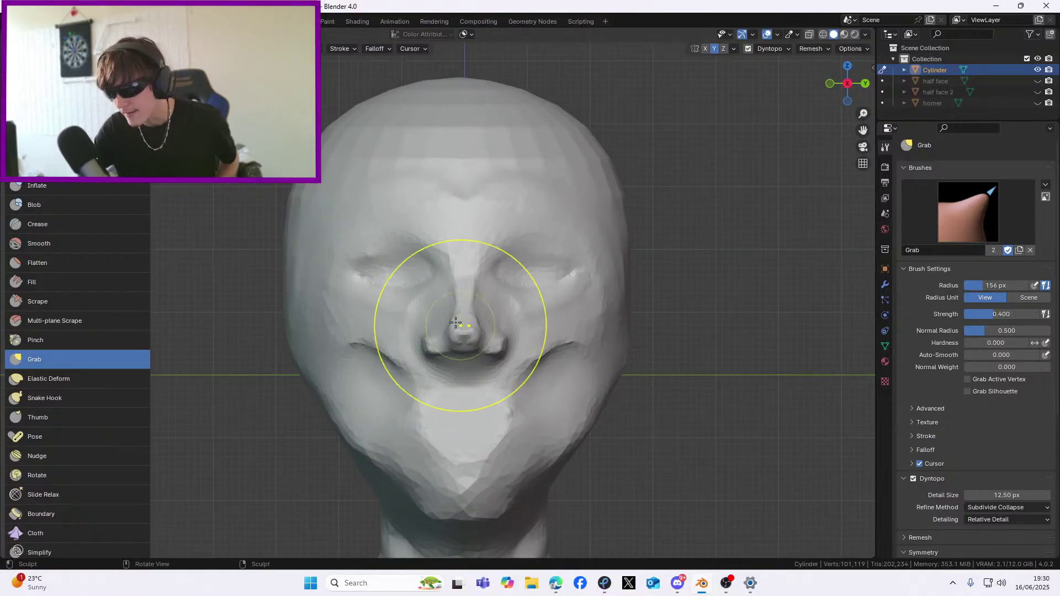
{"action": "mouse_move", "coordinate": [466, 309]}
{"action": "left_mouse_down"}
{"action": "mouse_move", "coordinate": [468, 291]}
{"action": "mouse_move", "coordinate": [388, 292]}
{"action": "mouse_move", "coordinate": [886, 297]}
{"action": "mouse_move", "coordinate": [301, 286]}
{"action": "left_mouse_up"}
{"action": "key", "text": "ctrl+z"}
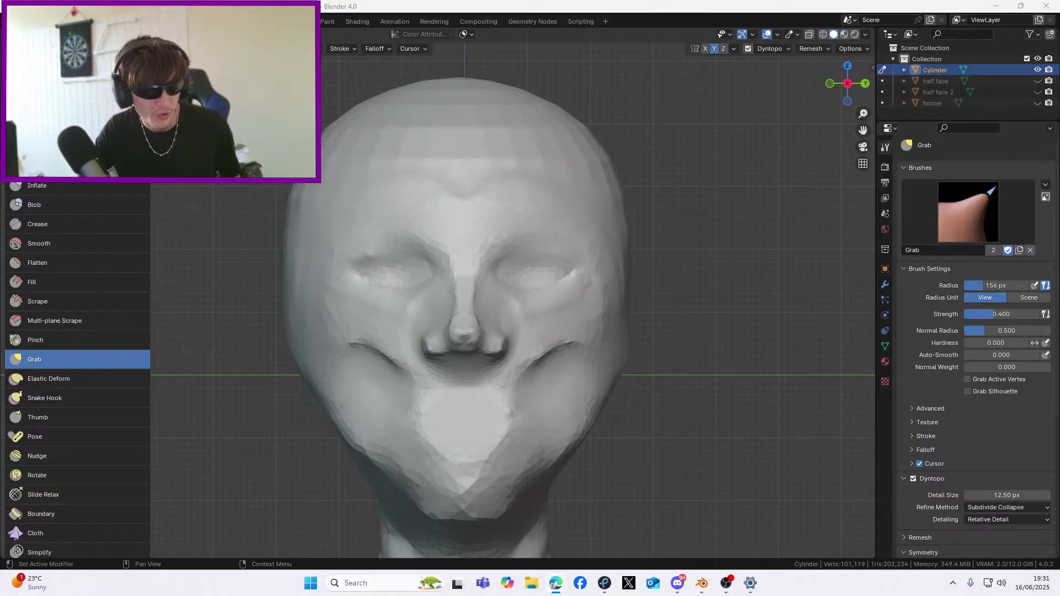
Pull the nostril wings slightly outward and upward with the Grab brush
{"action": "scroll", "coordinate": [721, 385], "scroll_direction": "up", "scroll_amount": 4}
{"action": "mouse_move", "coordinate": [539, 407]}
{"action": "left_mouse_down"}
{"action": "mouse_move", "coordinate": [577, 402]}
{"action": "mouse_move", "coordinate": [568, 393]}
{"action": "left_mouse_up"}
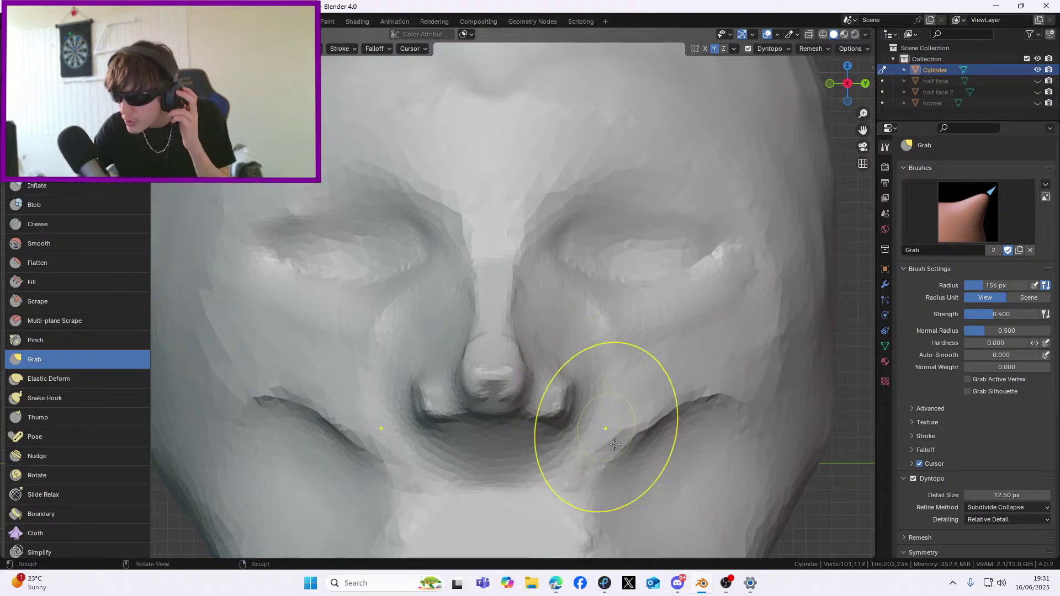
{"action": "left_click", "coordinate": [725, 583]}
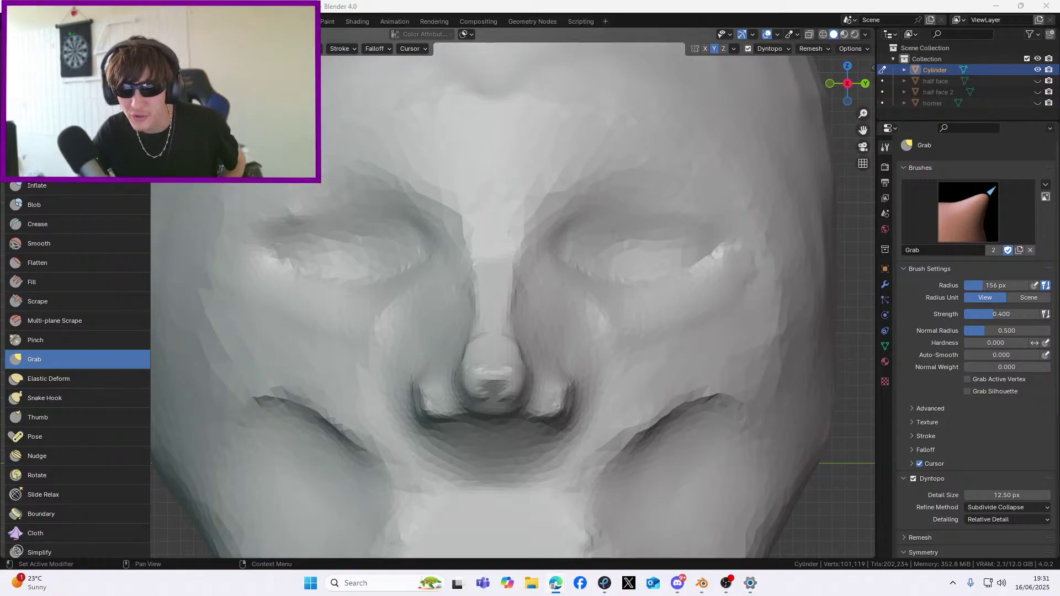
Examine the head's proportions and nose profile from the front, three-quarter and side views
{"action": "scroll", "coordinate": [502, 293], "scroll_direction": "down", "scroll_amount": 4}
{"action": "mouse_move", "coordinate": [501, 293]}
{"action": "middle_mouse_down"}
{"action": "mouse_move", "coordinate": [592, 288]}
{"action": "mouse_move", "coordinate": [692, 393]}
{"action": "middle_mouse_up"}
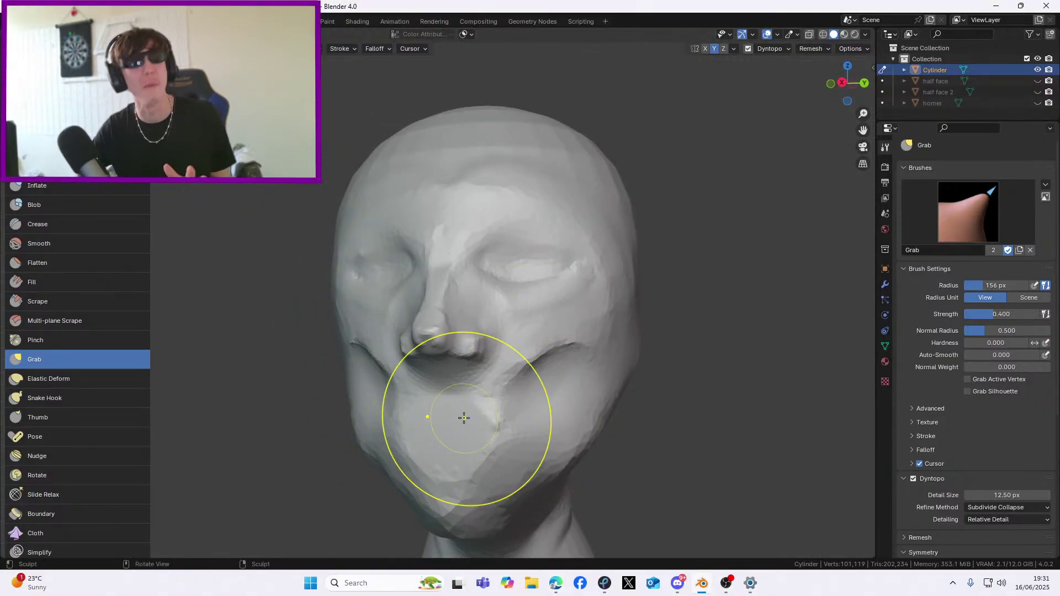
{"action": "mouse_move", "coordinate": [455, 447]}
{"action": "left_mouse_down"}
{"action": "mouse_move", "coordinate": [445, 425]}
{"action": "mouse_move", "coordinate": [400, 426]}
{"action": "left_mouse_up"}
{"action": "middle_click_drag", "start_coordinate": [399, 426], "coordinate": [483, 393]}
{"action": "middle_click_drag", "start_coordinate": [414, 436], "coordinate": [579, 438]}
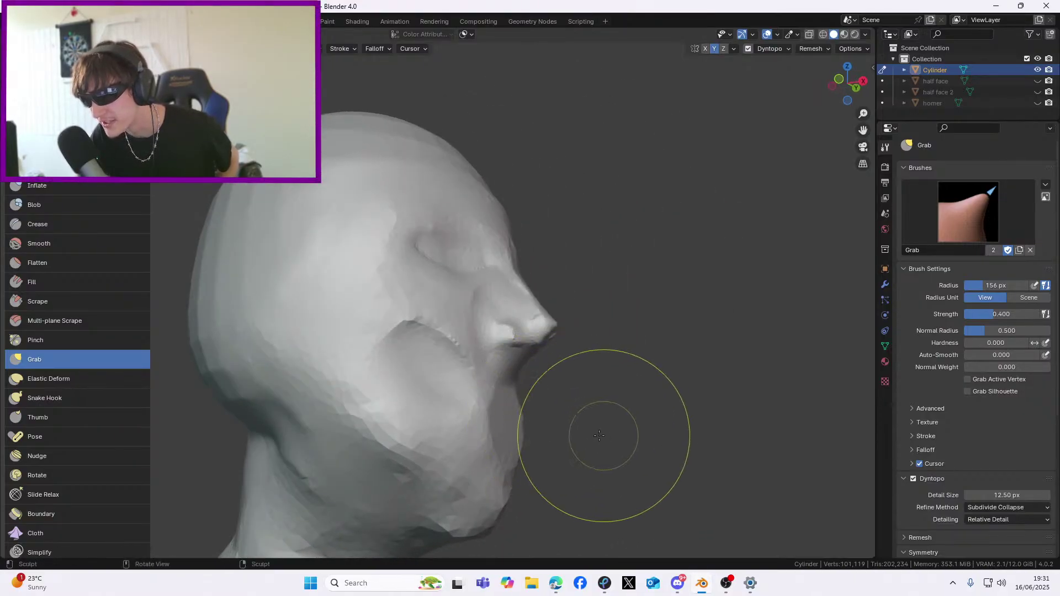
{"action": "scroll", "coordinate": [625, 368], "scroll_direction": "down", "scroll_amount": 2}
{"action": "mouse_move", "coordinate": [625, 369]}
{"action": "middle_mouse_down"}
{"action": "mouse_move", "coordinate": [513, 340]}
{"action": "mouse_move", "coordinate": [483, 418]}
{"action": "mouse_move", "coordinate": [485, 366]}
{"action": "middle_mouse_up"}
{"action": "scroll", "coordinate": [509, 336], "scroll_direction": "up", "scroll_amount": 3}
{"action": "scroll", "coordinate": [485, 366], "scroll_direction": "down", "scroll_amount": 3}
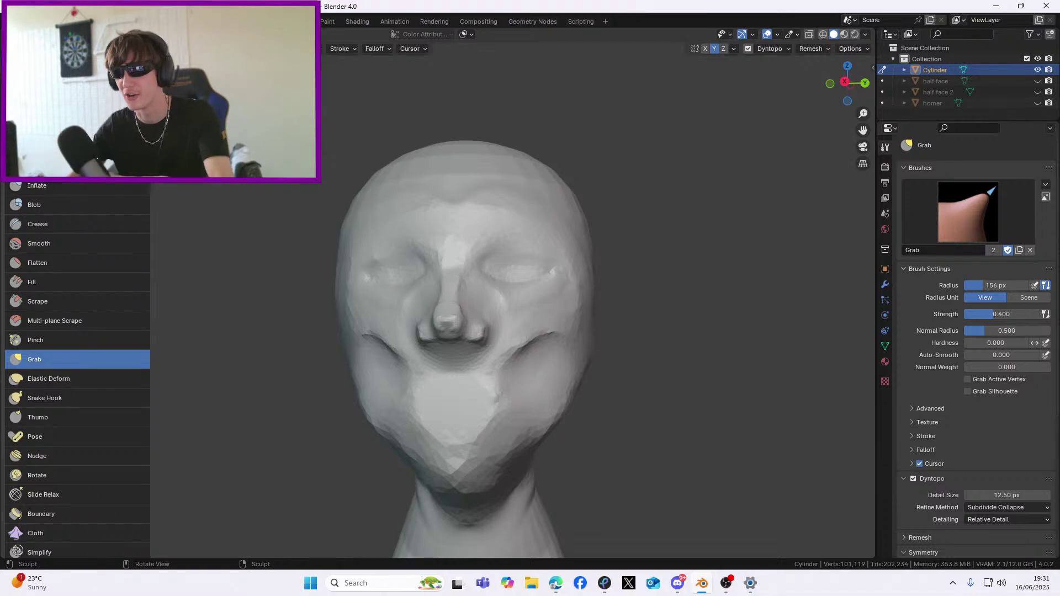
{"action": "scroll", "coordinate": [237, 307], "scroll_direction": "down", "scroll_amount": 3}
{"action": "middle_click_drag", "start_coordinate": [236, 308], "coordinate": [418, 360]}
{"action": "scroll", "coordinate": [418, 360], "scroll_direction": "up", "scroll_amount": 4}
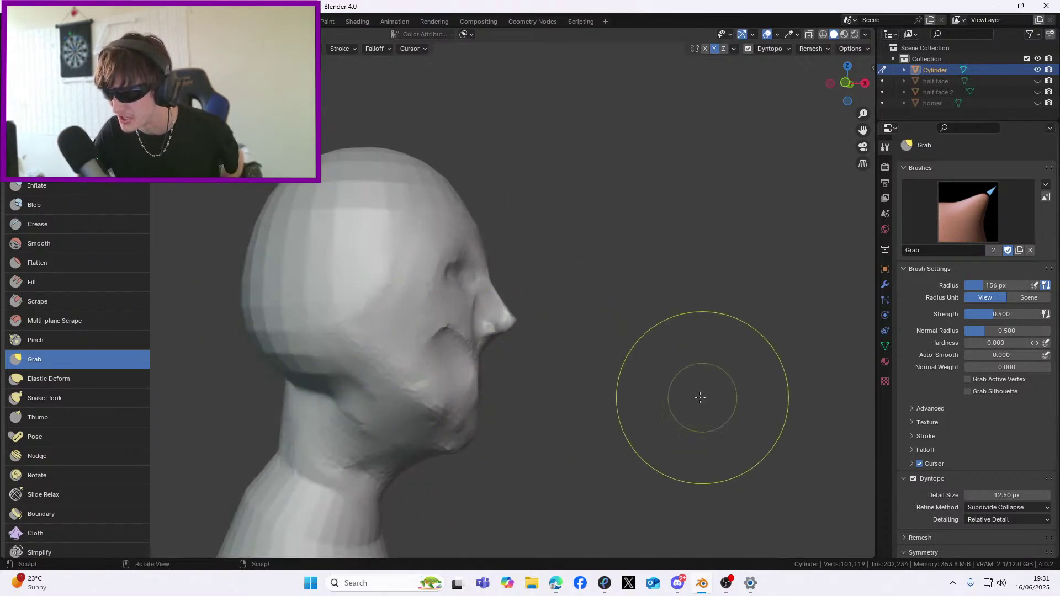
{"action": "middle_click_drag", "start_coordinate": [556, 331], "coordinate": [462, 321]}
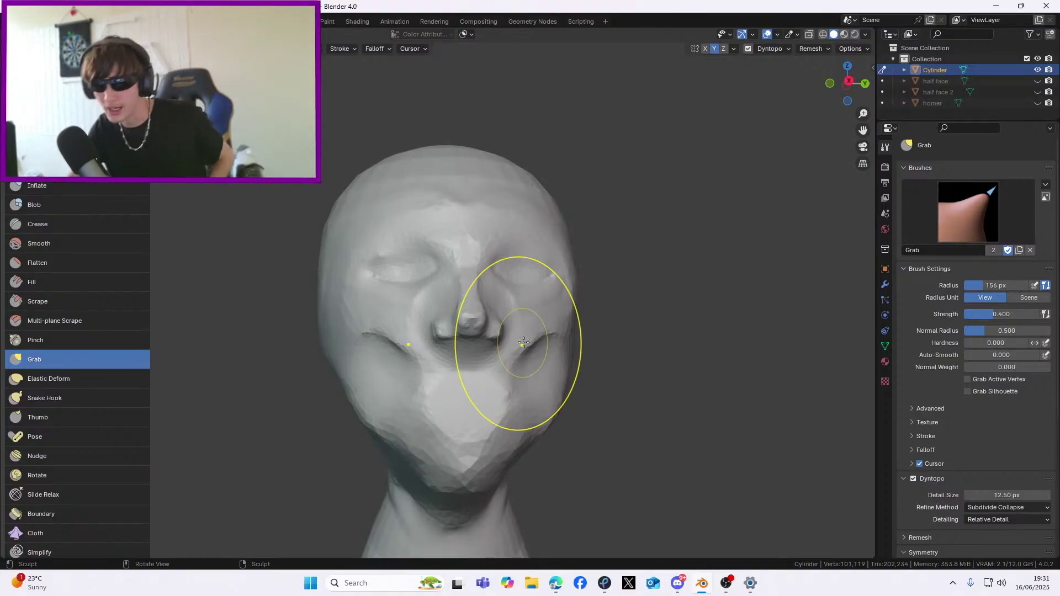
Undo the last Grab change, then try pulling the side of the cheek inward and undo that too
{"action": "key", "text": "ctrl+z"}
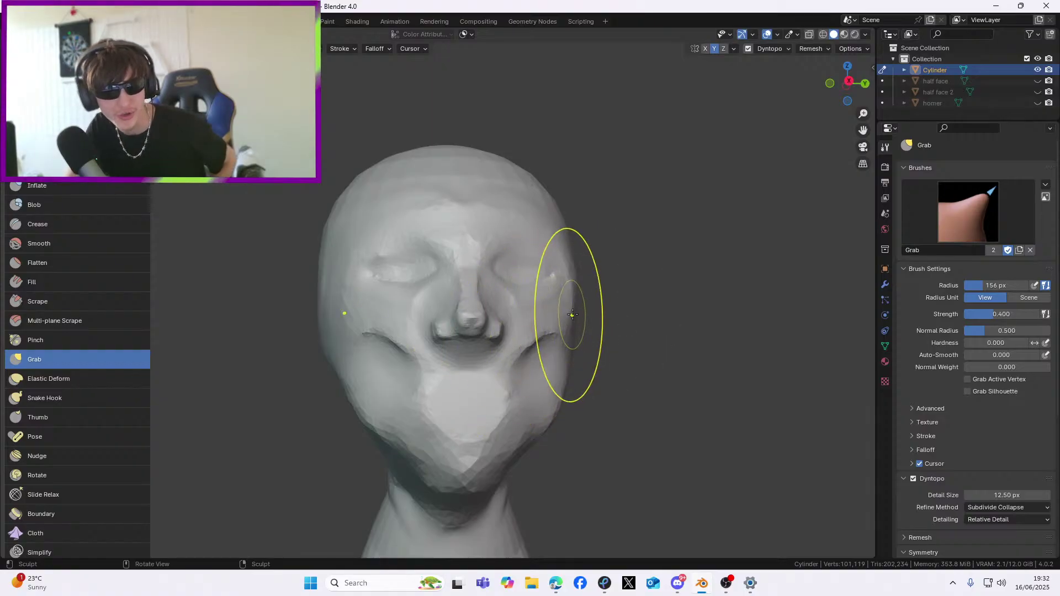
{"action": "left_click_drag", "start_coordinate": [572, 315], "coordinate": [544, 343]}
{"action": "key", "text": "ctrl+z"}
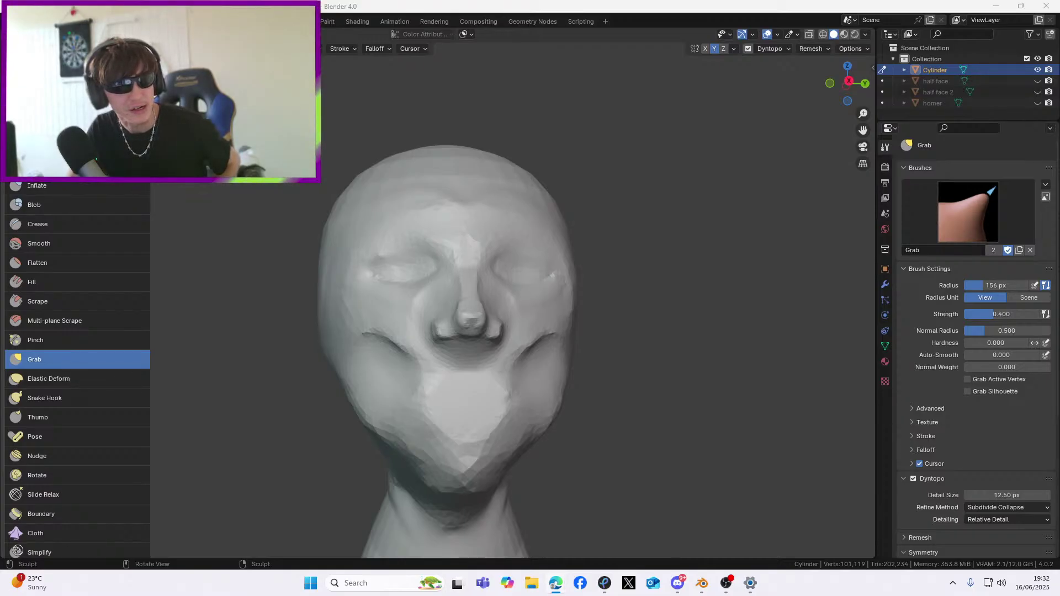
Narrow the bridge of the nose between the eyes and adjust its sides with Grab pulls in front view
{"action": "scroll", "coordinate": [539, 246], "scroll_direction": "up", "scroll_amount": 8}
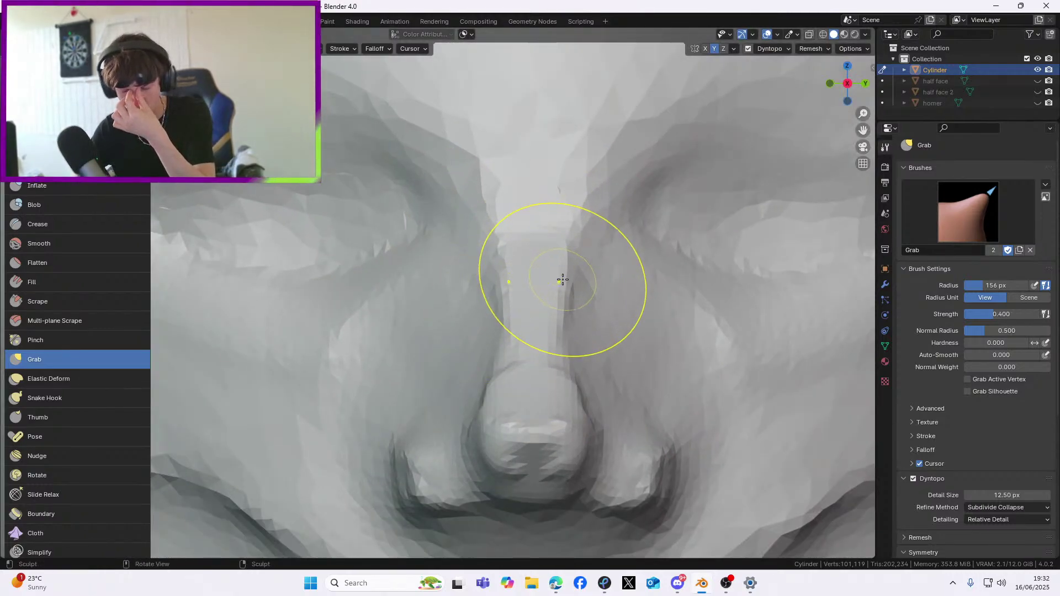
{"action": "left_click_drag", "start_coordinate": [577, 254], "coordinate": [530, 259]}
{"action": "left_click_drag", "start_coordinate": [552, 306], "coordinate": [581, 316]}
{"action": "mouse_move", "coordinate": [580, 316]}
{"action": "middle_mouse_down"}
{"action": "mouse_move", "coordinate": [502, 316]}
{"action": "mouse_move", "coordinate": [556, 313]}
{"action": "middle_mouse_up"}
{"action": "scroll", "coordinate": [556, 310], "scroll_direction": "down", "scroll_amount": 2}
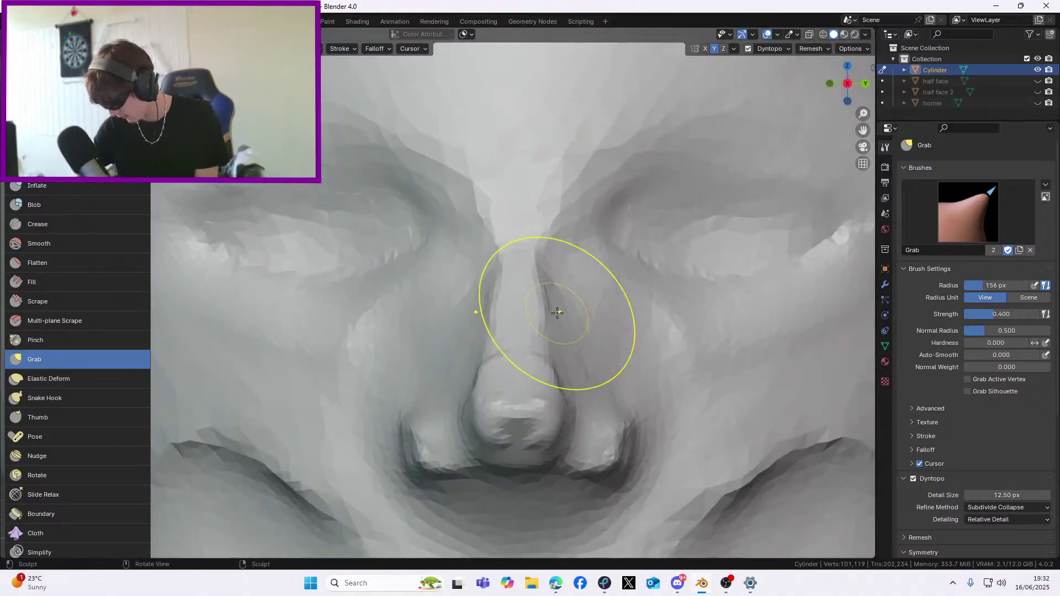
{"action": "scroll", "coordinate": [541, 236], "scroll_direction": "down", "scroll_amount": 1}
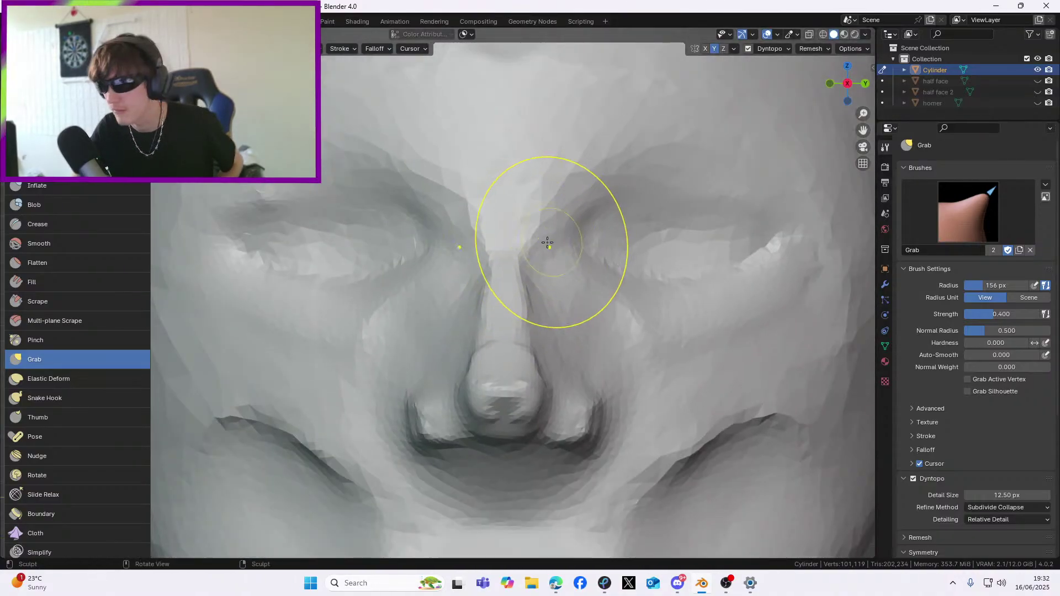
{"action": "mouse_move", "coordinate": [545, 237]}
{"action": "left_mouse_down"}
{"action": "mouse_move", "coordinate": [525, 237]}
{"action": "mouse_move", "coordinate": [529, 217]}
{"action": "mouse_move", "coordinate": [545, 224]}
{"action": "left_mouse_up"}
Examine the nose and overall face proportions in front view, both close up and from a distance
{"action": "scroll", "coordinate": [727, 449], "scroll_direction": "down", "scroll_amount": 7}
{"action": "scroll", "coordinate": [689, 324], "scroll_direction": "up", "scroll_amount": 8}
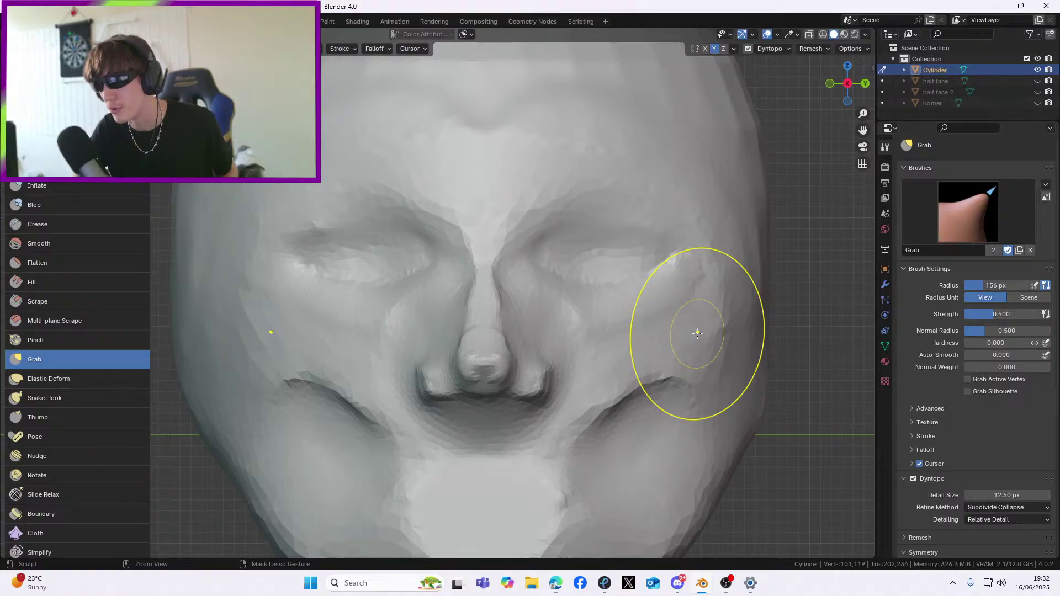
{"action": "scroll", "coordinate": [692, 331], "scroll_direction": "down", "scroll_amount": 4}
{"action": "scroll", "coordinate": [686, 320], "scroll_direction": "up", "scroll_amount": 3}
{"action": "scroll", "coordinate": [601, 323], "scroll_direction": "up", "scroll_amount": 3}
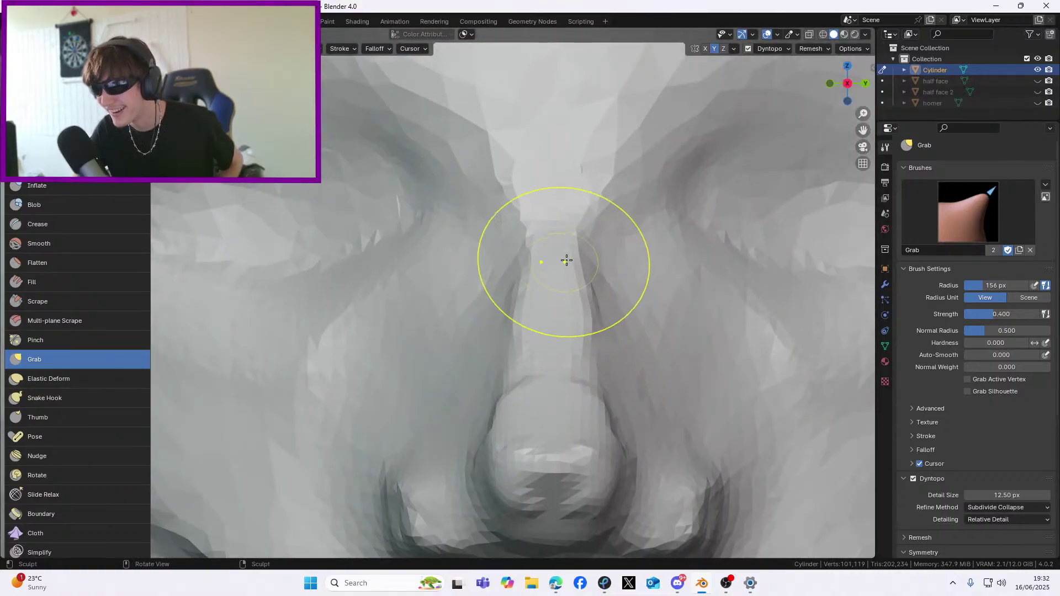
{"action": "scroll", "coordinate": [622, 253], "scroll_direction": "down", "scroll_amount": 4}
{"action": "scroll", "coordinate": [779, 244], "scroll_direction": "down", "scroll_amount": 4}
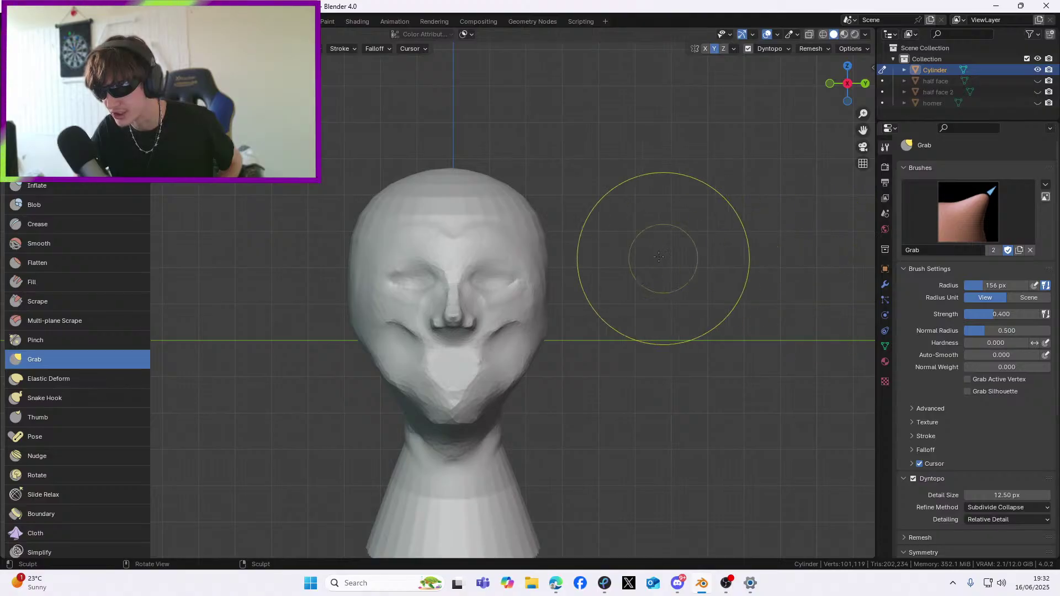
{"action": "scroll", "coordinate": [697, 260], "scroll_direction": "up", "scroll_amount": 6}
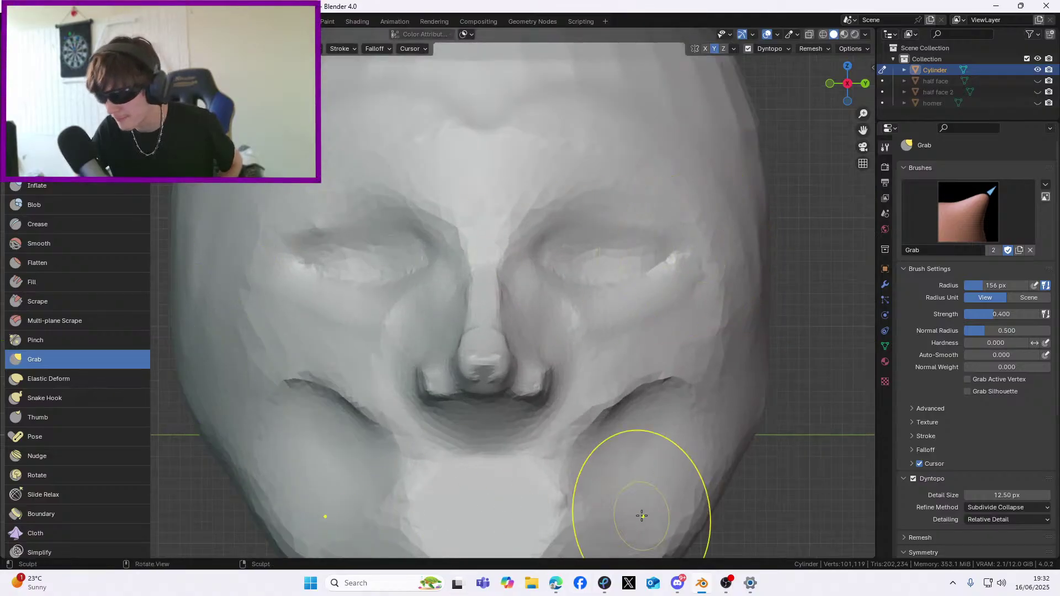
{"action": "mouse_move", "coordinate": [555, 588]}
{"action": "left_click", "coordinate": [622, 525]}
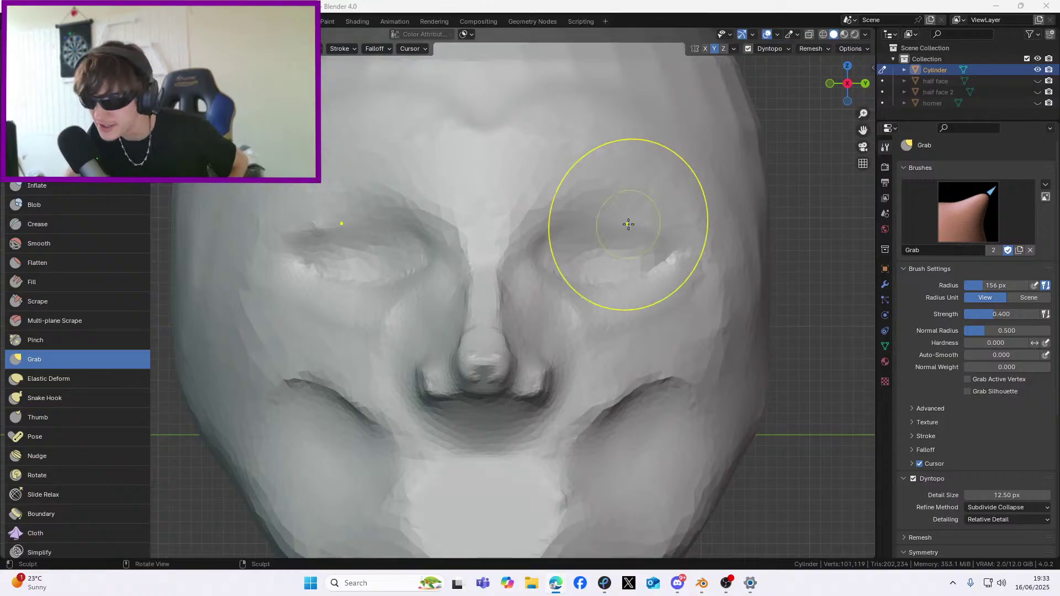
{"action": "scroll", "coordinate": [624, 227], "scroll_direction": "down", "scroll_amount": 6}
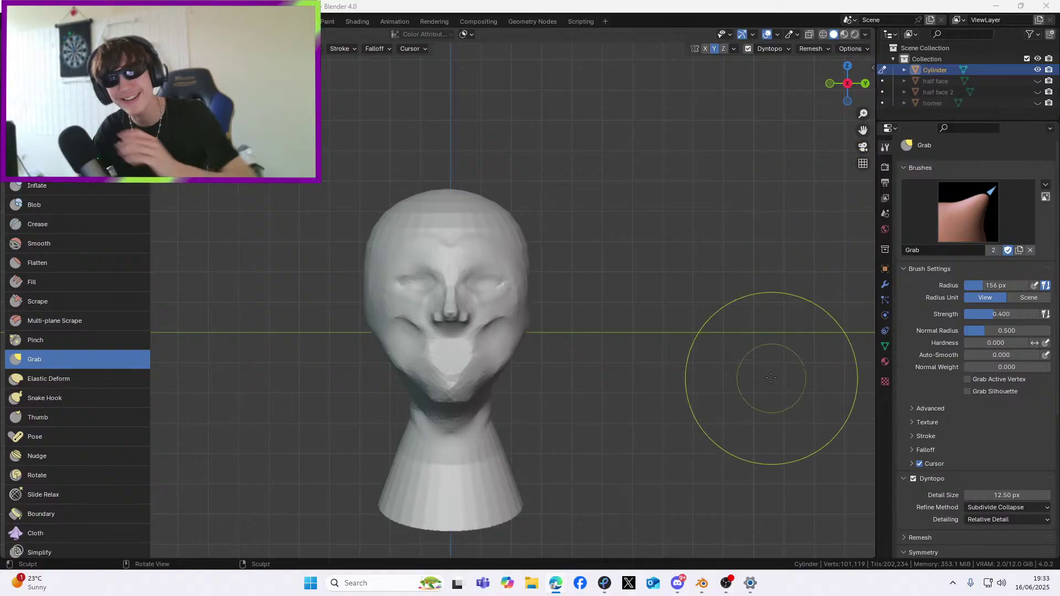
{"action": "scroll", "coordinate": [464, 384], "scroll_direction": "up", "scroll_amount": 5}
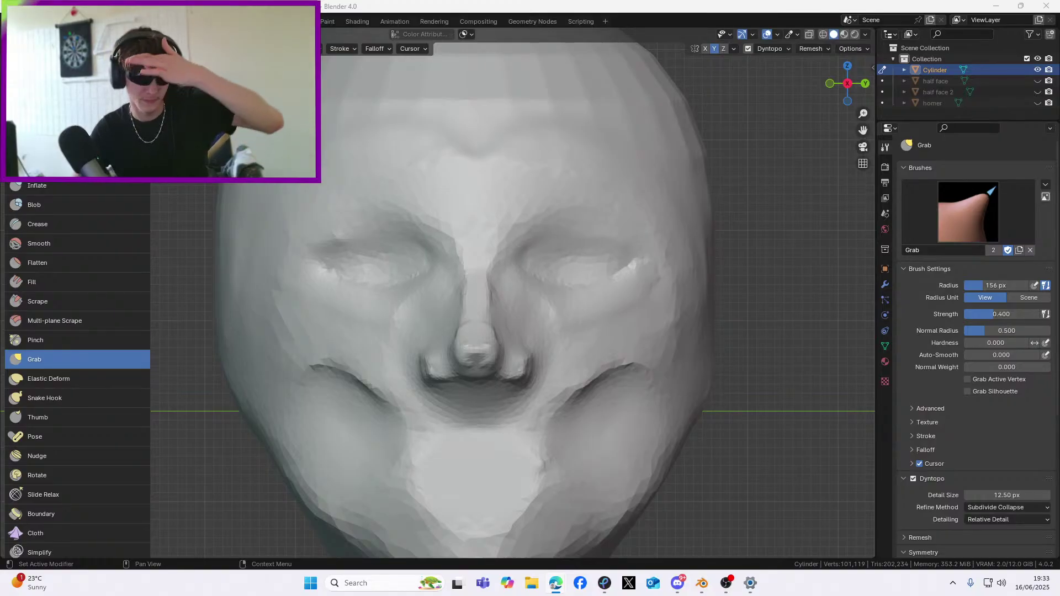
Adjust the sides of the nose bridge and the nostril wings with small Grab pulls, checking from below and in front
{"action": "middle_click_drag", "start_coordinate": [496, 287], "coordinate": [673, 249]}
{"action": "scroll", "coordinate": [643, 248], "scroll_direction": "up", "scroll_amount": 3}
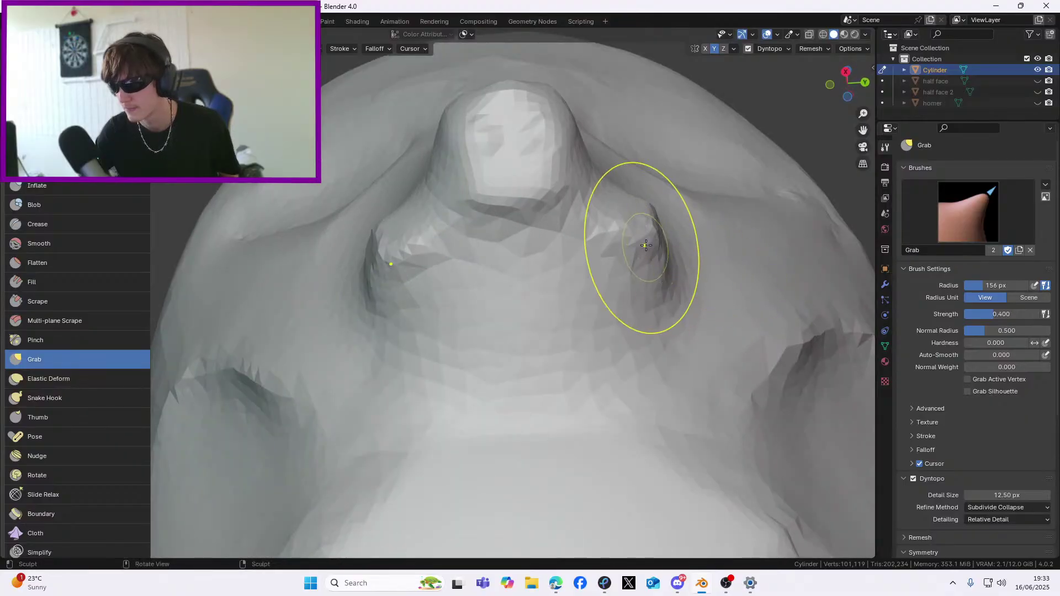
{"action": "mouse_move", "coordinate": [863, 132]}
{"action": "left_mouse_down"}
{"action": "mouse_move", "coordinate": [845, 136]}
{"action": "mouse_move", "coordinate": [773, 215]}
{"action": "left_mouse_up"}
{"action": "scroll", "coordinate": [607, 221], "scroll_direction": "up", "scroll_amount": 2}
{"action": "mouse_move", "coordinate": [461, 227]}
{"action": "middle_mouse_down"}
{"action": "mouse_move", "coordinate": [499, 197]}
{"action": "mouse_move", "coordinate": [480, 309]}
{"action": "mouse_move", "coordinate": [416, 411]}
{"action": "middle_mouse_up"}
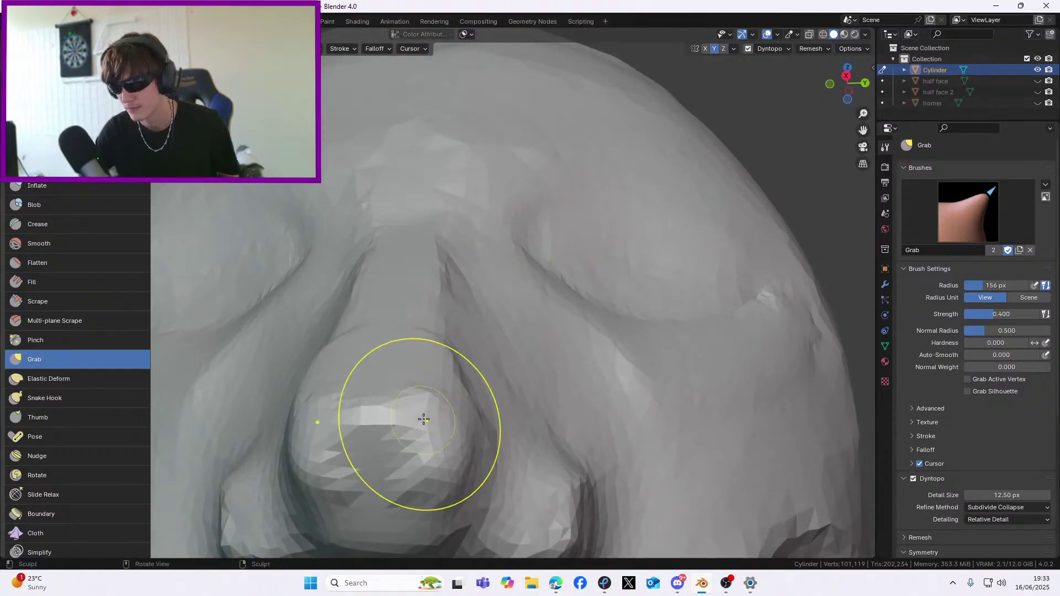
{"action": "scroll", "coordinate": [421, 425], "scroll_direction": "down", "scroll_amount": 2}
{"action": "middle_click_drag", "start_coordinate": [423, 374], "coordinate": [486, 377]}
{"action": "left_click_drag", "start_coordinate": [674, 378], "coordinate": [682, 393]}
{"action": "mouse_move", "coordinate": [682, 393]}
{"action": "middle_mouse_down"}
{"action": "mouse_move", "coordinate": [674, 414]}
{"action": "mouse_move", "coordinate": [592, 384]}
{"action": "mouse_move", "coordinate": [611, 358]}
{"action": "middle_mouse_up"}
{"action": "left_click_drag", "start_coordinate": [515, 301], "coordinate": [530, 306]}
{"action": "left_click_drag", "start_coordinate": [530, 305], "coordinate": [536, 301]}
{"action": "mouse_move", "coordinate": [537, 301]}
{"action": "middle_mouse_down"}
{"action": "mouse_move", "coordinate": [523, 303]}
{"action": "mouse_move", "coordinate": [561, 303]}
{"action": "mouse_move", "coordinate": [554, 386]}
{"action": "middle_mouse_up"}
{"action": "mouse_move", "coordinate": [497, 416]}
{"action": "left_mouse_down"}
{"action": "mouse_move", "coordinate": [511, 409]}
{"action": "mouse_move", "coordinate": [502, 415]}
{"action": "left_mouse_up"}
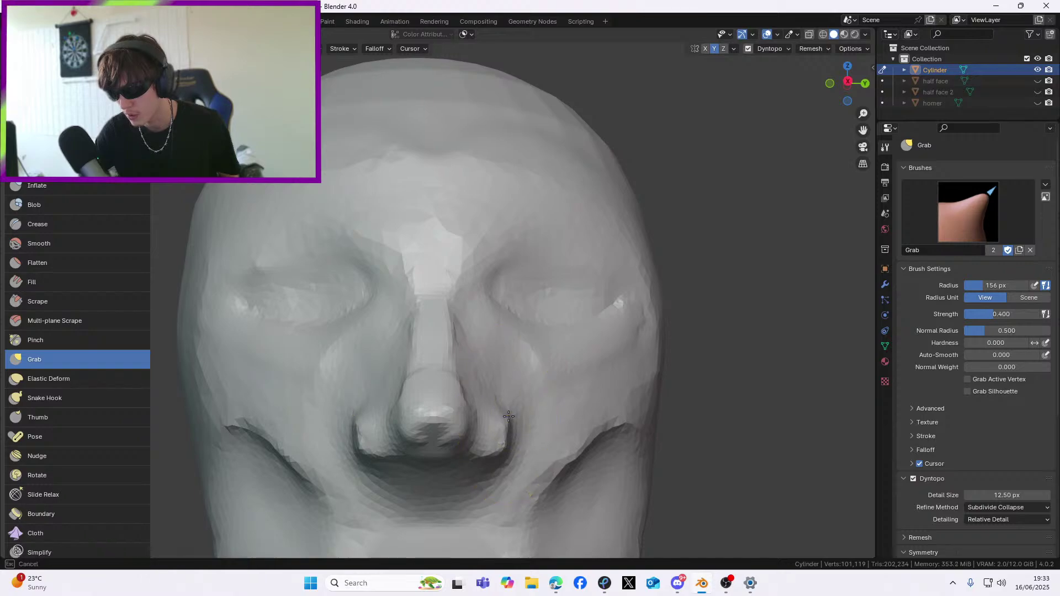
Set the Grab brush radius to 82 px and strength to 0.567, and pull the outer edges of the nostril wings inward
{"action": "key", "text": "f"}
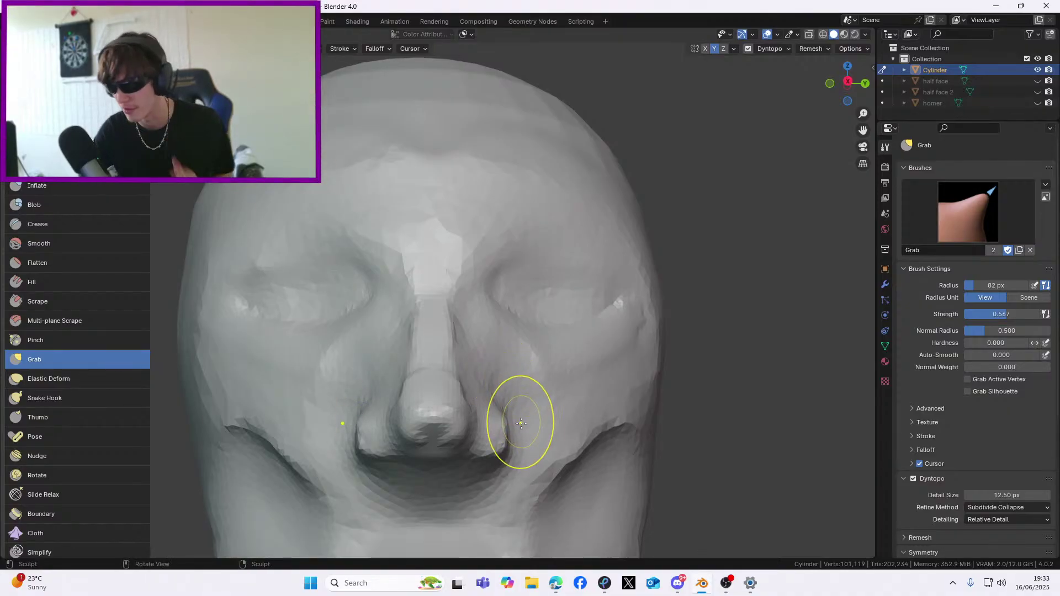
{"action": "left_click_drag", "start_coordinate": [511, 448], "coordinate": [508, 448]}
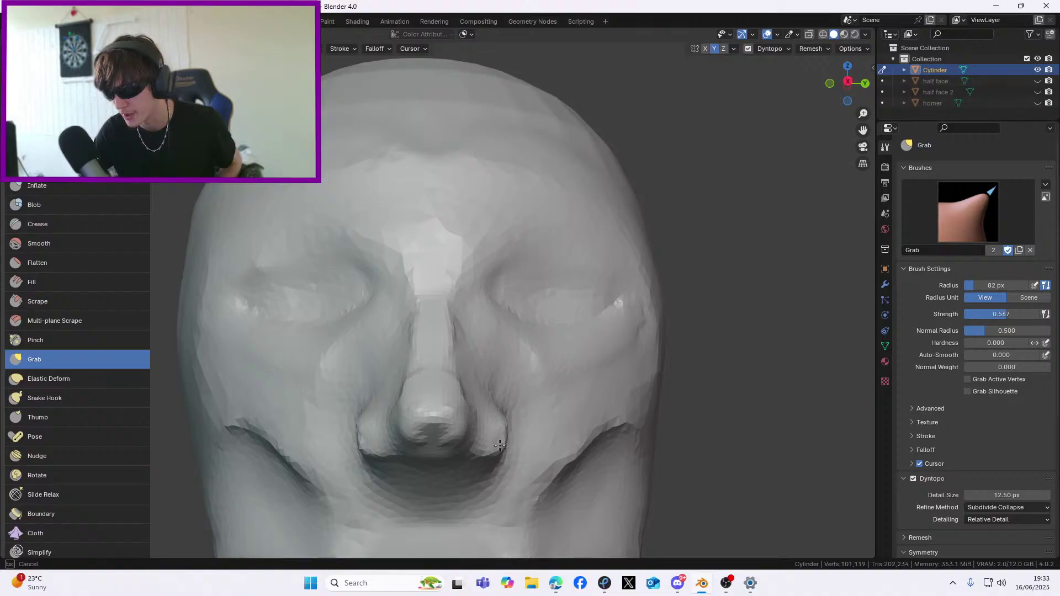
{"action": "left_click_drag", "start_coordinate": [493, 396], "coordinate": [480, 350]}
{"action": "mouse_move", "coordinate": [473, 343]}
{"action": "middle_mouse_down"}
{"action": "mouse_move", "coordinate": [485, 335]}
{"action": "mouse_move", "coordinate": [419, 333]}
{"action": "mouse_move", "coordinate": [485, 348]}
{"action": "mouse_move", "coordinate": [525, 342]}
{"action": "mouse_move", "coordinate": [442, 341]}
{"action": "mouse_move", "coordinate": [502, 345]}
{"action": "mouse_move", "coordinate": [504, 300]}
{"action": "middle_mouse_up"}
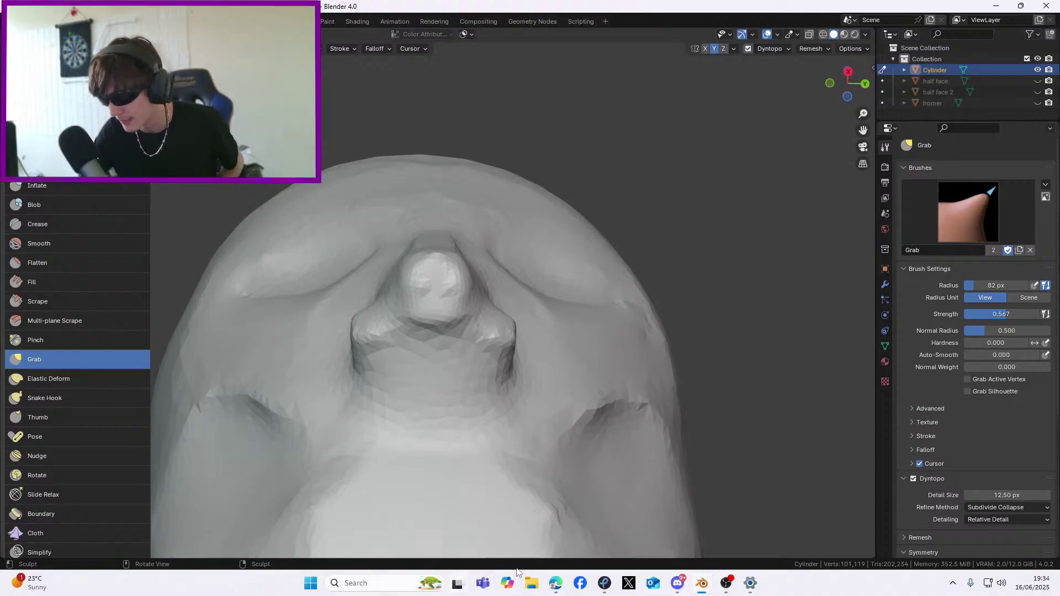
Switch to the YouTube chat window in Microsoft Edge
{"action": "left_click", "coordinate": [553, 591]}
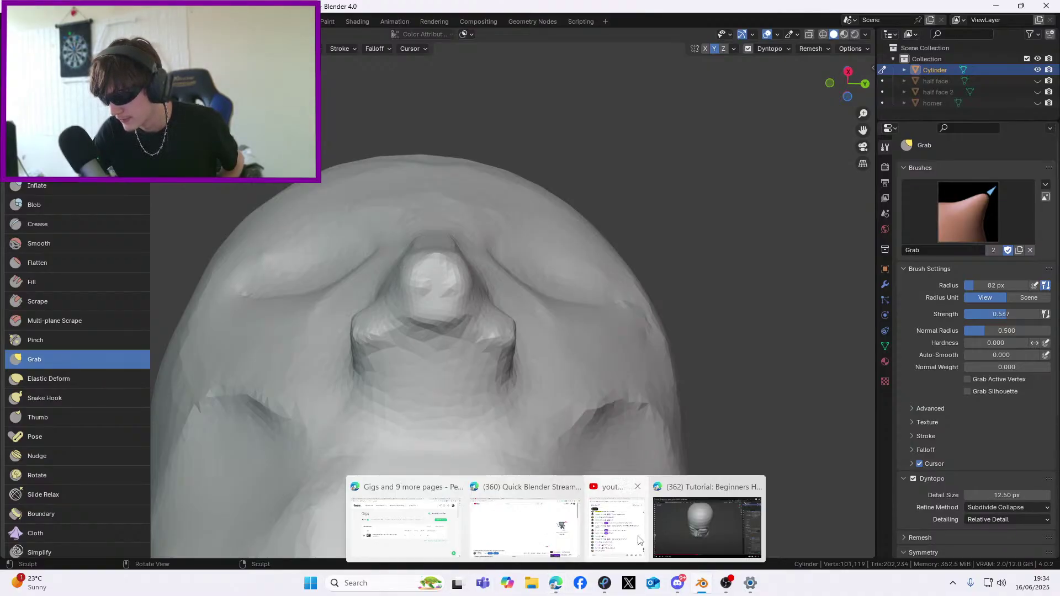
{"action": "left_click", "coordinate": [629, 527]}
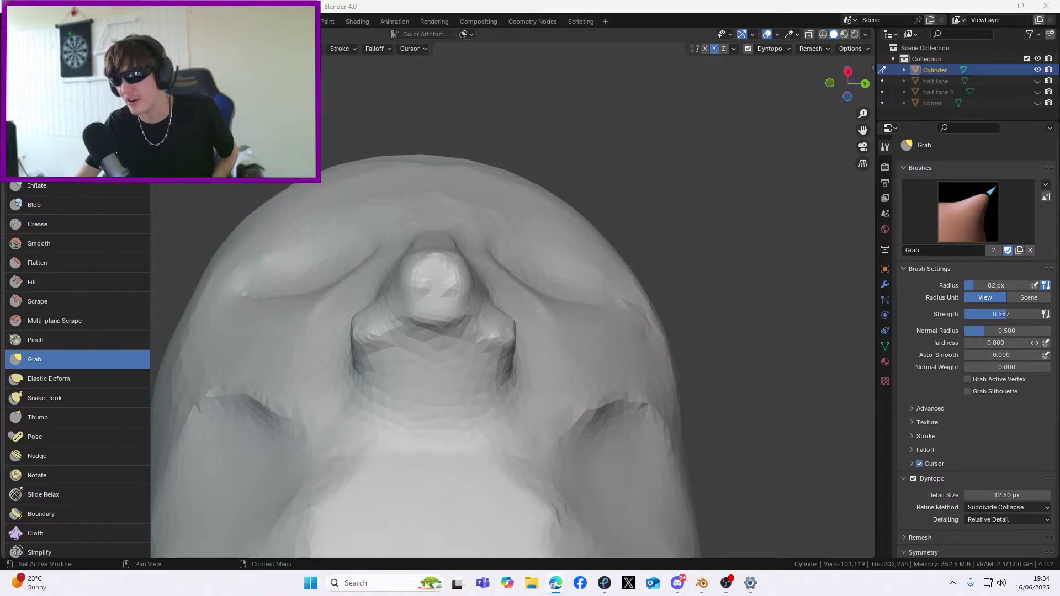
Nudge the nostril wing with a small Grab pull from a low three-quarter view
{"action": "mouse_move", "coordinate": [473, 355]}
{"action": "middle_mouse_down"}
{"action": "mouse_move", "coordinate": [482, 329]}
{"action": "mouse_move", "coordinate": [469, 359]}
{"action": "mouse_move", "coordinate": [474, 413]}
{"action": "middle_mouse_up"}
{"action": "left_click_drag", "start_coordinate": [463, 409], "coordinate": [467, 407]}
{"action": "mouse_move", "coordinate": [480, 406]}
{"action": "middle_mouse_down"}
{"action": "mouse_move", "coordinate": [534, 412]}
{"action": "mouse_move", "coordinate": [493, 401]}
{"action": "middle_mouse_up"}
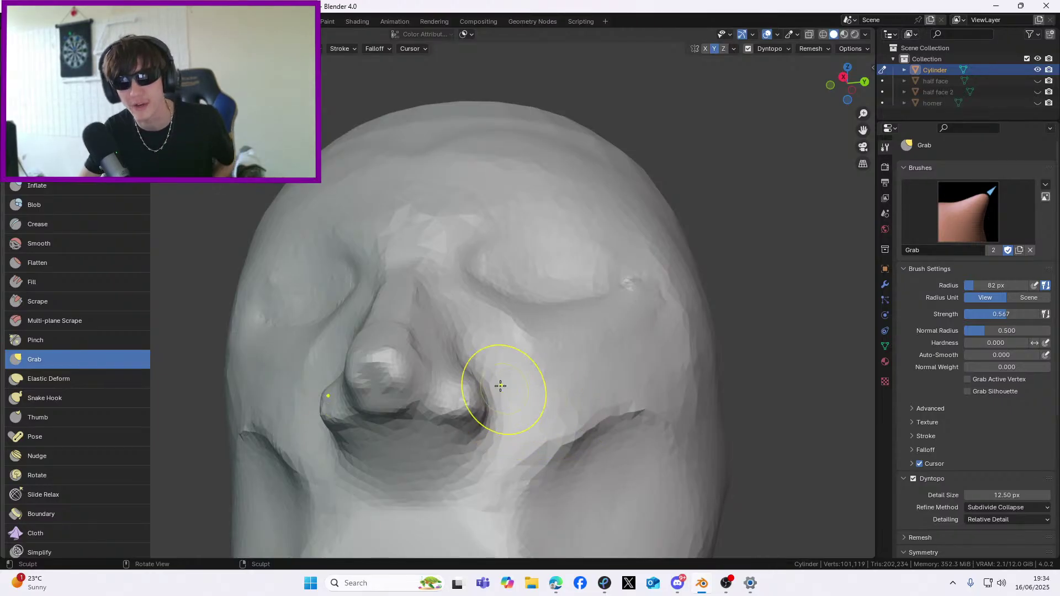
Examine the nose and nostril wings from low three-quarter angles and the whole face from the front
{"action": "middle_click_drag", "start_coordinate": [510, 390], "coordinate": [436, 355]}
{"action": "mouse_move", "coordinate": [513, 331]}
{"action": "middle_mouse_down"}
{"action": "mouse_move", "coordinate": [497, 326]}
{"action": "mouse_move", "coordinate": [449, 390]}
{"action": "middle_mouse_up"}
{"action": "mouse_move", "coordinate": [386, 438]}
{"action": "middle_mouse_down"}
{"action": "mouse_move", "coordinate": [412, 425]}
{"action": "mouse_move", "coordinate": [466, 425]}
{"action": "mouse_move", "coordinate": [504, 403]}
{"action": "middle_mouse_up"}
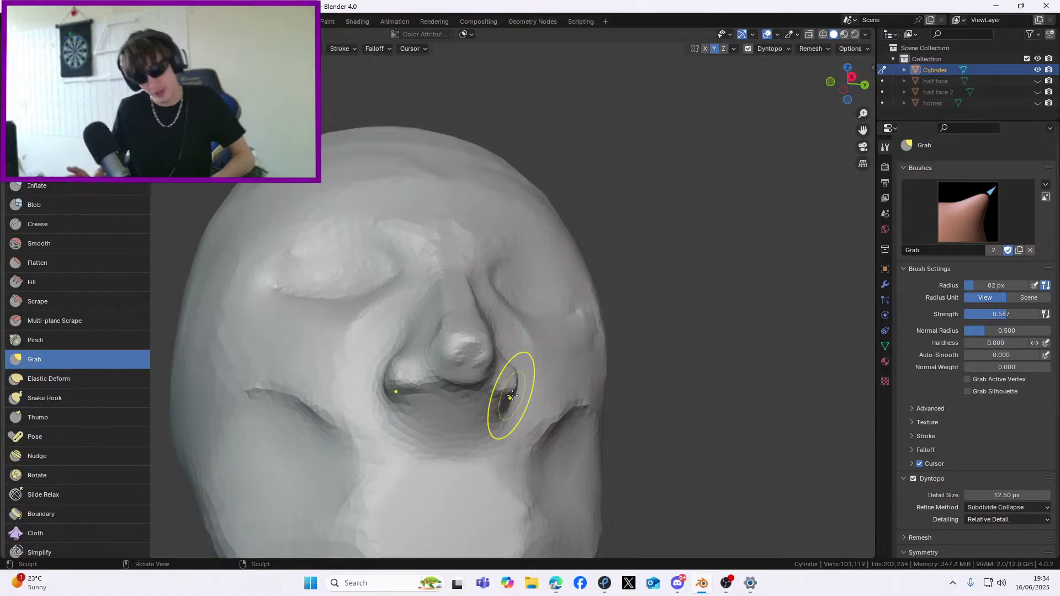
{"action": "mouse_move", "coordinate": [463, 407]}
{"action": "middle_mouse_down"}
{"action": "mouse_move", "coordinate": [466, 372]}
{"action": "mouse_move", "coordinate": [449, 390]}
{"action": "middle_mouse_up"}
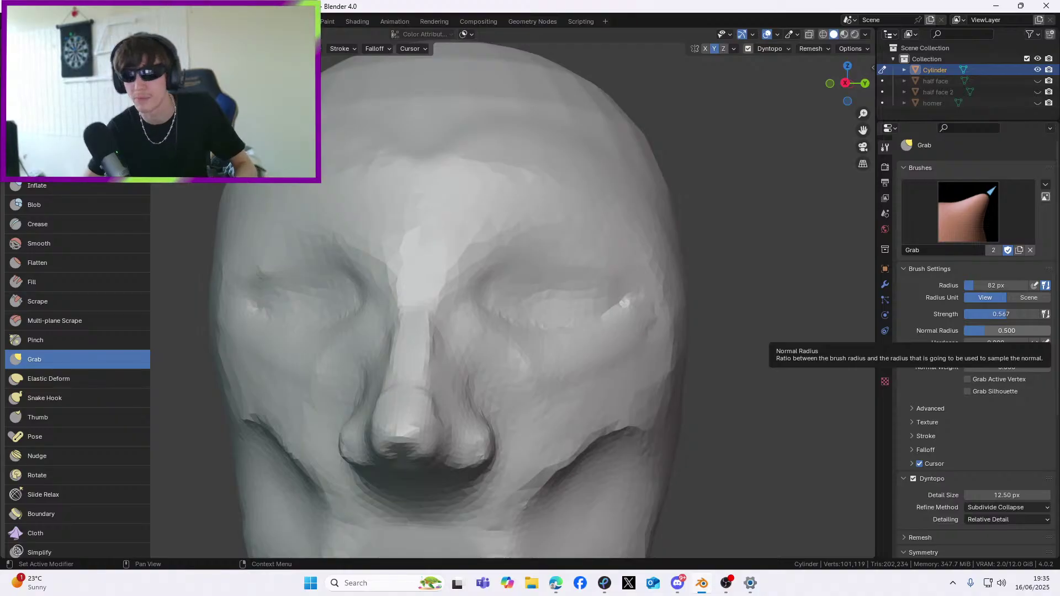
{"action": "scroll", "coordinate": [114, 416], "scroll_direction": "down", "scroll_amount": 1}
{"action": "mouse_move", "coordinate": [366, 348]}
{"action": "middle_mouse_down"}
{"action": "mouse_move", "coordinate": [480, 320]}
{"action": "mouse_move", "coordinate": [466, 317]}
{"action": "mouse_move", "coordinate": [501, 290]}
{"action": "mouse_move", "coordinate": [490, 279]}
{"action": "mouse_move", "coordinate": [591, 300]}
{"action": "mouse_move", "coordinate": [463, 387]}
{"action": "mouse_move", "coordinate": [525, 343]}
{"action": "mouse_move", "coordinate": [484, 362]}
{"action": "mouse_move", "coordinate": [438, 350]}
{"action": "middle_mouse_up"}
{"action": "scroll", "coordinate": [475, 325], "scroll_direction": "down", "scroll_amount": 5}
{"action": "scroll", "coordinate": [591, 301], "scroll_direction": "up", "scroll_amount": 2}
{"action": "scroll", "coordinate": [438, 350], "scroll_direction": "up", "scroll_amount": 2}
{"action": "scroll", "coordinate": [433, 350], "scroll_direction": "down", "scroll_amount": 1}
{"action": "scroll", "coordinate": [426, 355], "scroll_direction": "down", "scroll_amount": 2}
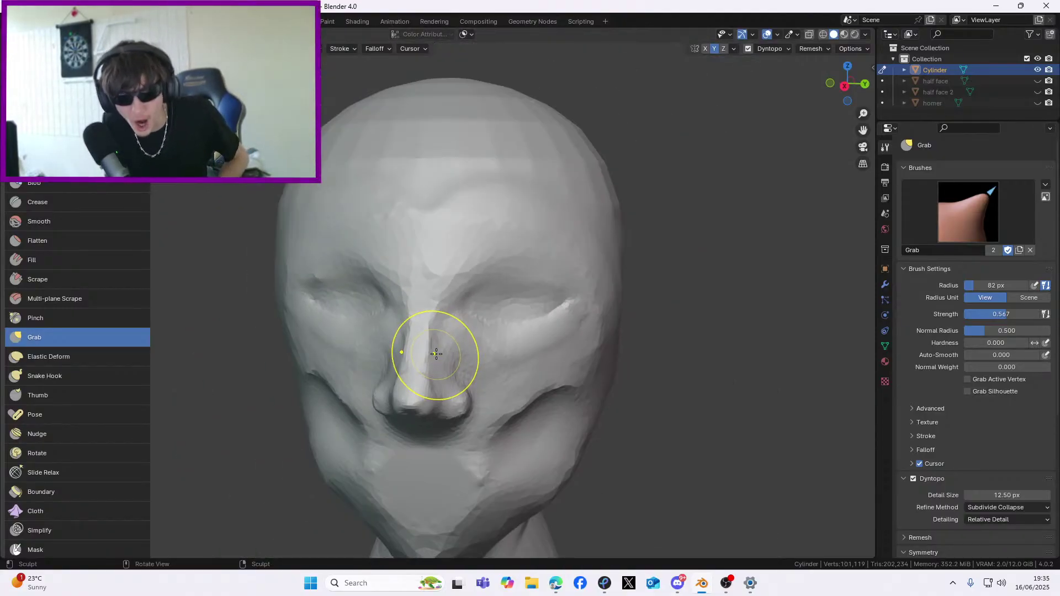
{"action": "mouse_move", "coordinate": [537, 323]}
{"action": "middle_mouse_down"}
{"action": "mouse_move", "coordinate": [515, 309]}
{"action": "mouse_move", "coordinate": [541, 293]}
{"action": "middle_mouse_up"}
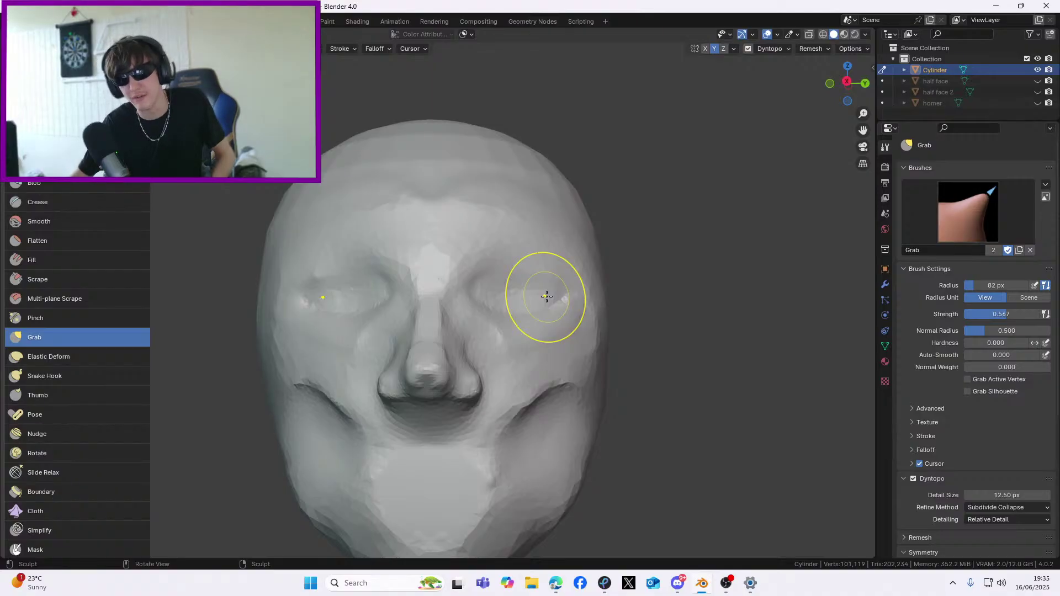
Examine the eye sockets, brow and nose bridge in three-quarter, side, top and front views
{"action": "scroll", "coordinate": [539, 288], "scroll_direction": "up", "scroll_amount": 3}
{"action": "middle_click_drag", "start_coordinate": [539, 288], "coordinate": [501, 310]}
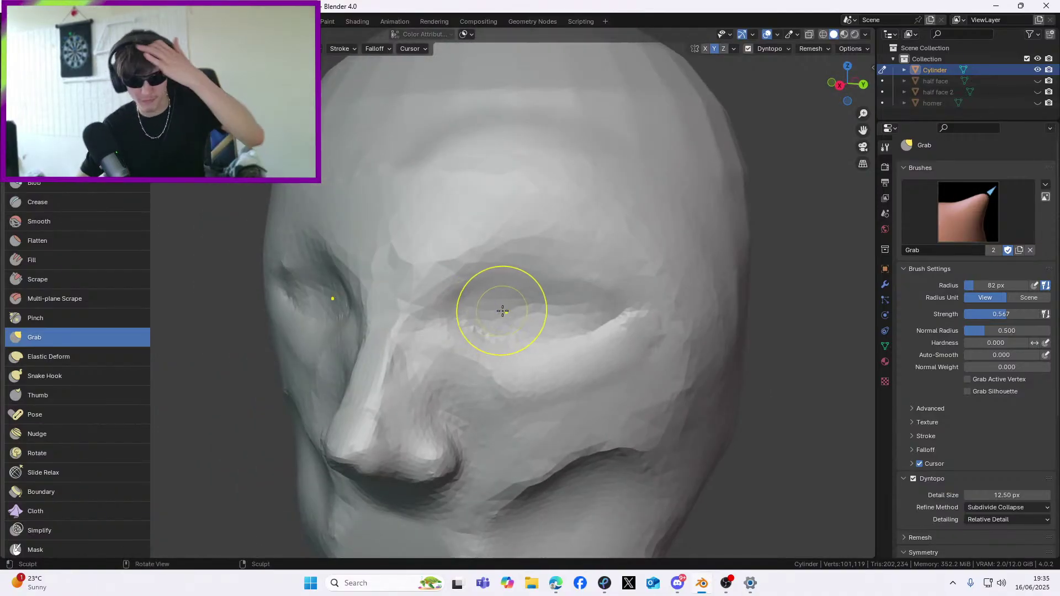
{"action": "left_click_drag", "start_coordinate": [862, 130], "coordinate": [876, 109]}
{"action": "scroll", "coordinate": [528, 254], "scroll_direction": "down", "scroll_amount": 3}
{"action": "mouse_move", "coordinate": [527, 253]}
{"action": "middle_mouse_down"}
{"action": "mouse_move", "coordinate": [581, 272]}
{"action": "mouse_move", "coordinate": [504, 245]}
{"action": "mouse_move", "coordinate": [482, 253]}
{"action": "middle_mouse_up"}
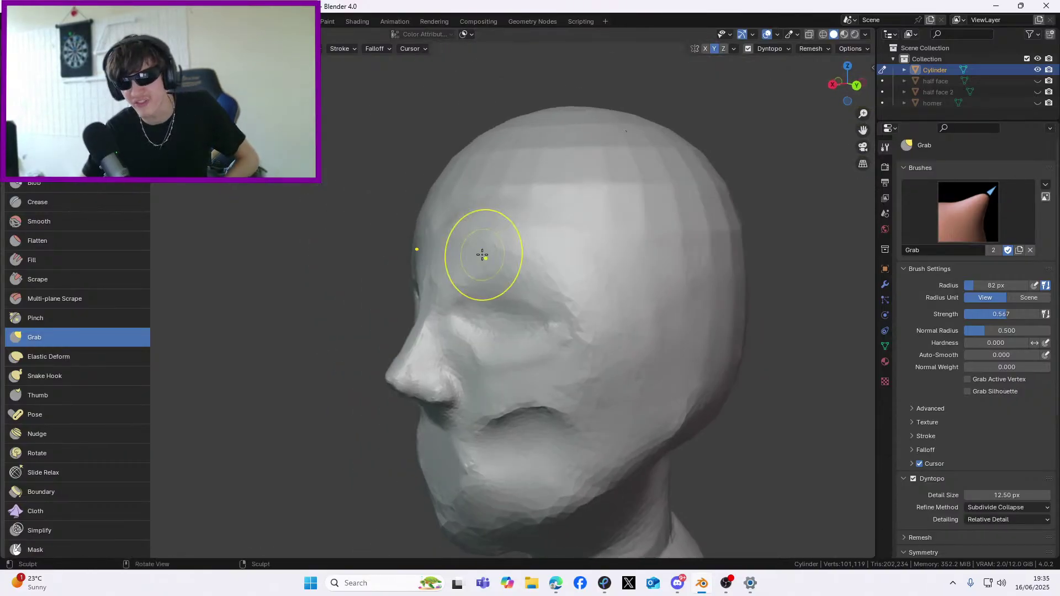
{"action": "mouse_move", "coordinate": [465, 288]}
{"action": "middle_mouse_down"}
{"action": "mouse_move", "coordinate": [571, 250]}
{"action": "mouse_move", "coordinate": [532, 242]}
{"action": "mouse_move", "coordinate": [549, 262]}
{"action": "mouse_move", "coordinate": [433, 346]}
{"action": "middle_mouse_up"}
{"action": "scroll", "coordinate": [556, 239], "scroll_direction": "up", "scroll_amount": 5}
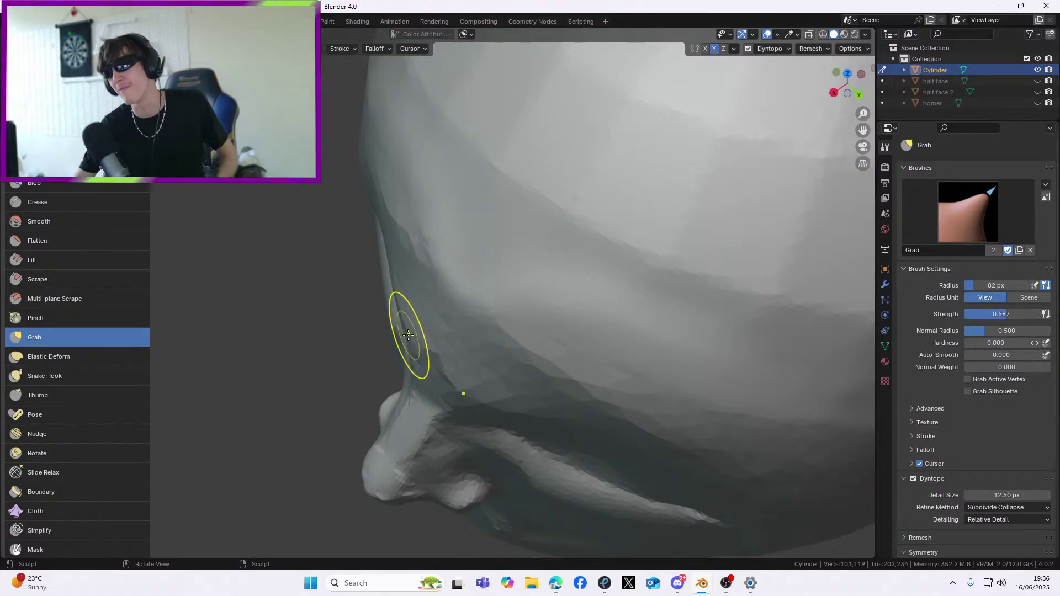
{"action": "mouse_move", "coordinate": [414, 336]}
{"action": "middle_mouse_down"}
{"action": "mouse_move", "coordinate": [552, 309]}
{"action": "mouse_move", "coordinate": [493, 286]}
{"action": "middle_mouse_up"}
{"action": "scroll", "coordinate": [493, 287], "scroll_direction": "down", "scroll_amount": 1}
{"action": "mouse_move", "coordinate": [862, 130]}
{"action": "left_mouse_down"}
{"action": "mouse_move", "coordinate": [866, 168]}
{"action": "mouse_move", "coordinate": [857, 124]}
{"action": "left_mouse_up"}
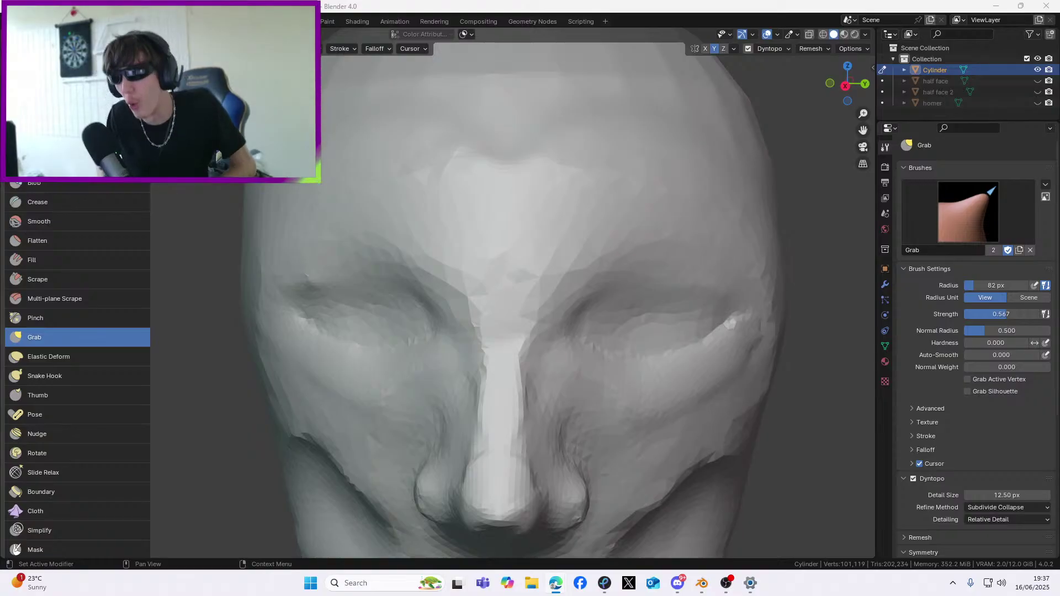
{"action": "scroll", "coordinate": [395, 238], "scroll_direction": "down", "scroll_amount": 4}
{"action": "scroll", "coordinate": [405, 241], "scroll_direction": "up", "scroll_amount": 3}
{"action": "middle_click_drag", "start_coordinate": [398, 225], "coordinate": [454, 224]}
{"action": "scroll", "coordinate": [431, 221], "scroll_direction": "down", "scroll_amount": 2}
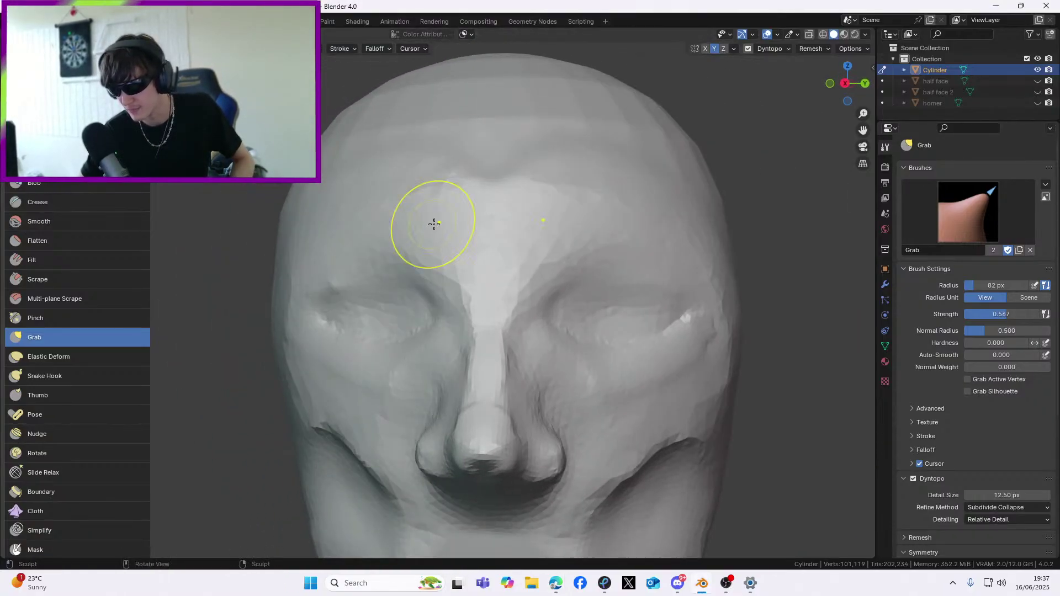
Pull the side of the nose bridge down toward the nostril wing with Grab
{"action": "mouse_move", "coordinate": [543, 383]}
{"action": "middle_mouse_down"}
{"action": "mouse_move", "coordinate": [556, 355]}
{"action": "mouse_move", "coordinate": [535, 360]}
{"action": "middle_mouse_up"}
{"action": "left_click_drag", "start_coordinate": [516, 349], "coordinate": [526, 382]}
{"action": "mouse_move", "coordinate": [526, 382]}
{"action": "middle_mouse_down"}
{"action": "mouse_move", "coordinate": [464, 368]}
{"action": "mouse_move", "coordinate": [475, 348]}
{"action": "mouse_move", "coordinate": [442, 349]}
{"action": "mouse_move", "coordinate": [539, 360]}
{"action": "mouse_move", "coordinate": [446, 360]}
{"action": "middle_mouse_up"}
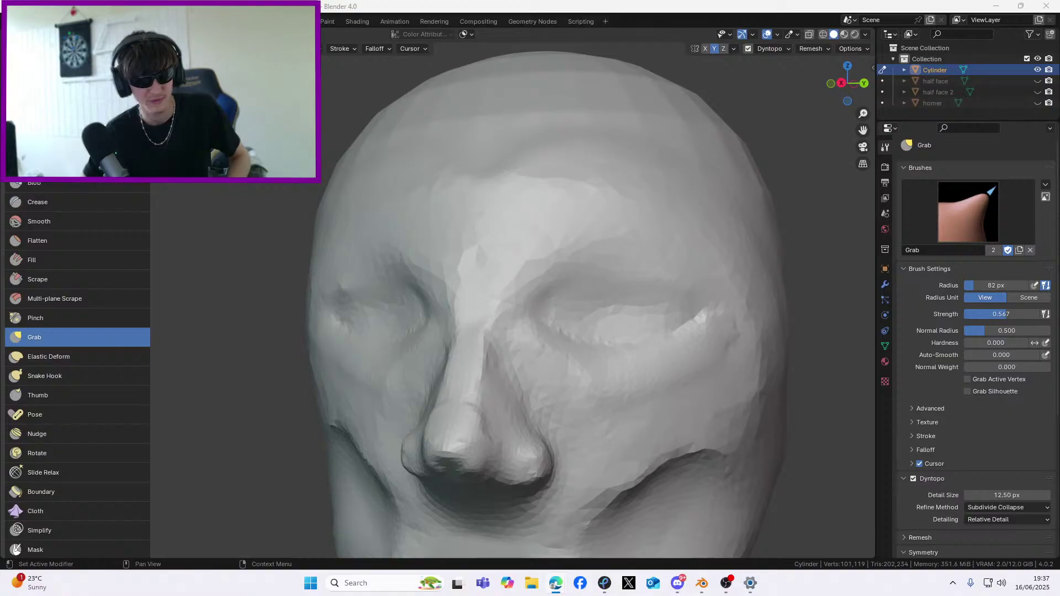
Try pulling the side of the nose up toward the bridge with Grab, and undo the change
{"action": "mouse_move", "coordinate": [621, 304]}
{"action": "middle_mouse_down"}
{"action": "mouse_move", "coordinate": [632, 331]}
{"action": "mouse_move", "coordinate": [489, 322]}
{"action": "middle_mouse_up"}
{"action": "left_click_drag", "start_coordinate": [501, 392], "coordinate": [528, 339]}
{"action": "mouse_move", "coordinate": [577, 285]}
{"action": "middle_mouse_down"}
{"action": "mouse_move", "coordinate": [629, 372]}
{"action": "mouse_move", "coordinate": [548, 432]}
{"action": "middle_mouse_up"}
{"action": "scroll", "coordinate": [617, 365], "scroll_direction": "down", "scroll_amount": 3}
{"action": "key", "text": "ctrl+z"}
Pull the flank of the nose above the nostril wing upward with Grab to blend the wing into the bridge
{"action": "left_click_drag", "start_coordinate": [473, 343], "coordinate": [496, 318]}
{"action": "mouse_move", "coordinate": [496, 318]}
{"action": "middle_mouse_down"}
{"action": "mouse_move", "coordinate": [516, 277]}
{"action": "mouse_move", "coordinate": [450, 425]}
{"action": "middle_mouse_up"}
{"action": "mouse_move", "coordinate": [480, 386]}
{"action": "middle_mouse_down"}
{"action": "mouse_move", "coordinate": [522, 371]}
{"action": "mouse_move", "coordinate": [486, 381]}
{"action": "mouse_move", "coordinate": [513, 355]}
{"action": "mouse_move", "coordinate": [552, 365]}
{"action": "middle_mouse_up"}
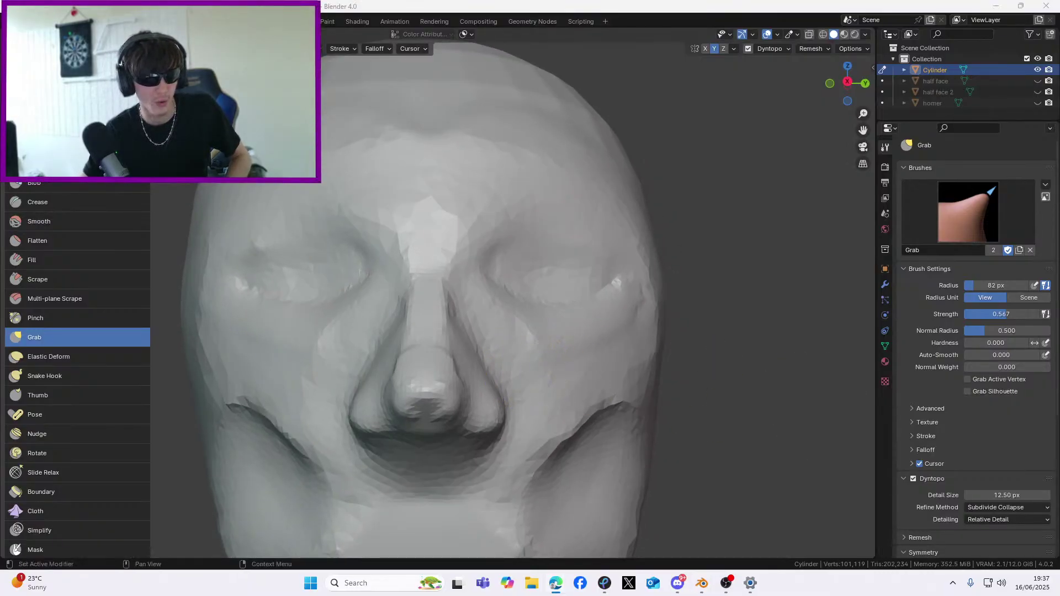
Try reshaping the underside of the nose with Grab pulls from below and in profile, and undo the change
{"action": "middle_click_drag", "start_coordinate": [279, 367], "coordinate": [313, 325]}
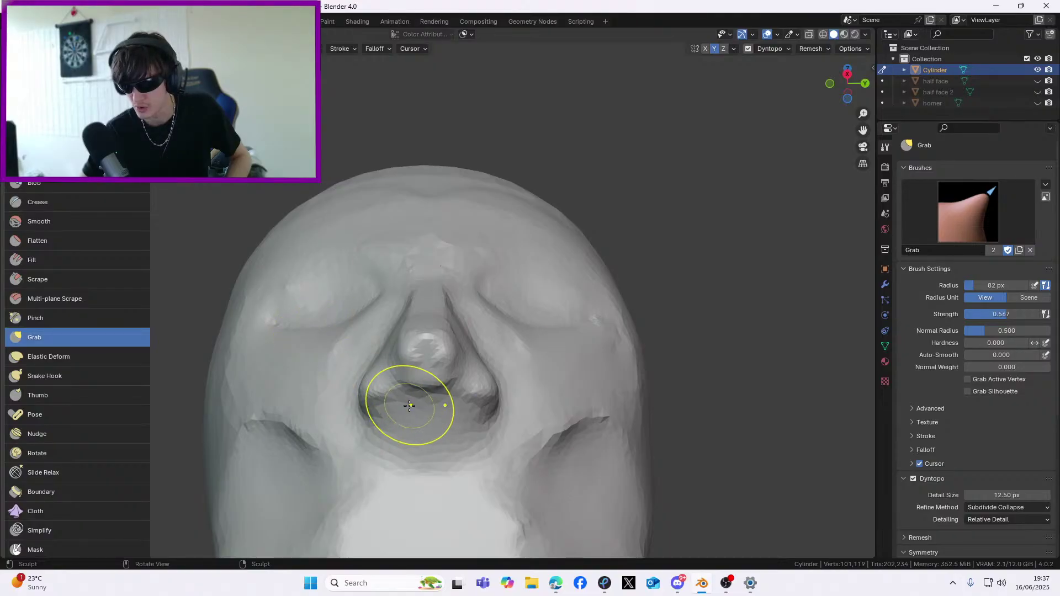
{"action": "left_click_drag", "start_coordinate": [421, 406], "coordinate": [430, 440]}
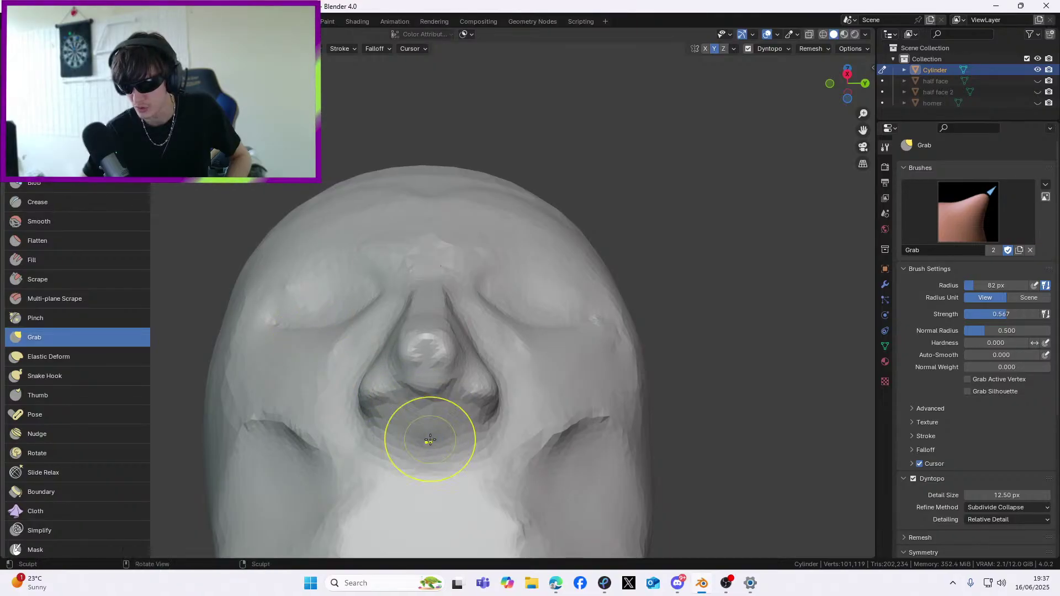
{"action": "middle_click_drag", "start_coordinate": [422, 407], "coordinate": [405, 431]}
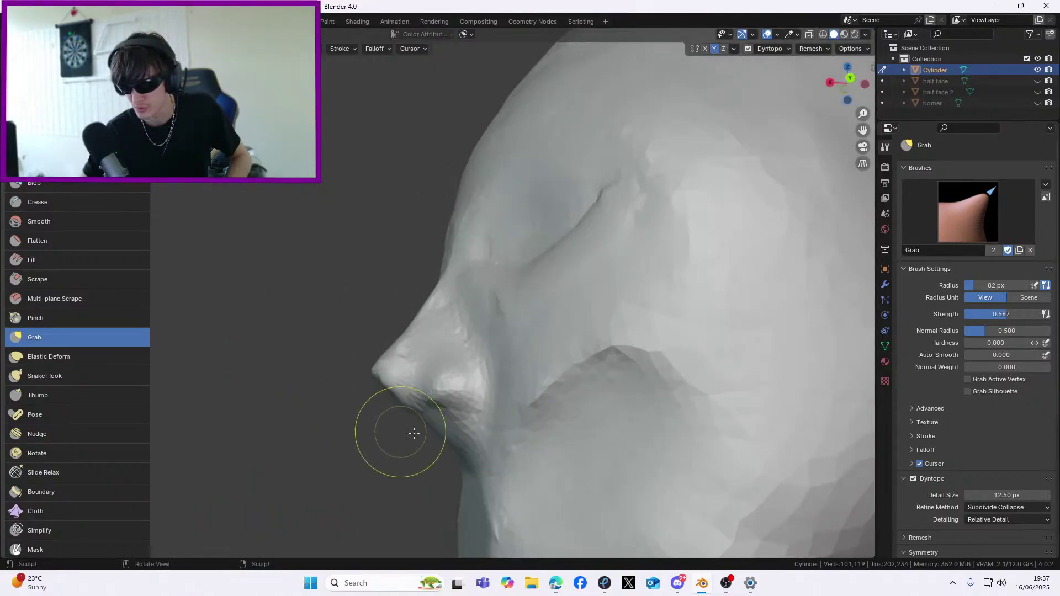
{"action": "left_click_drag", "start_coordinate": [410, 431], "coordinate": [424, 417]}
{"action": "mouse_move", "coordinate": [411, 436]}
{"action": "middle_mouse_down"}
{"action": "mouse_move", "coordinate": [542, 433]}
{"action": "mouse_move", "coordinate": [503, 422]}
{"action": "middle_mouse_up"}
{"action": "key", "text": "ctrl+z"}
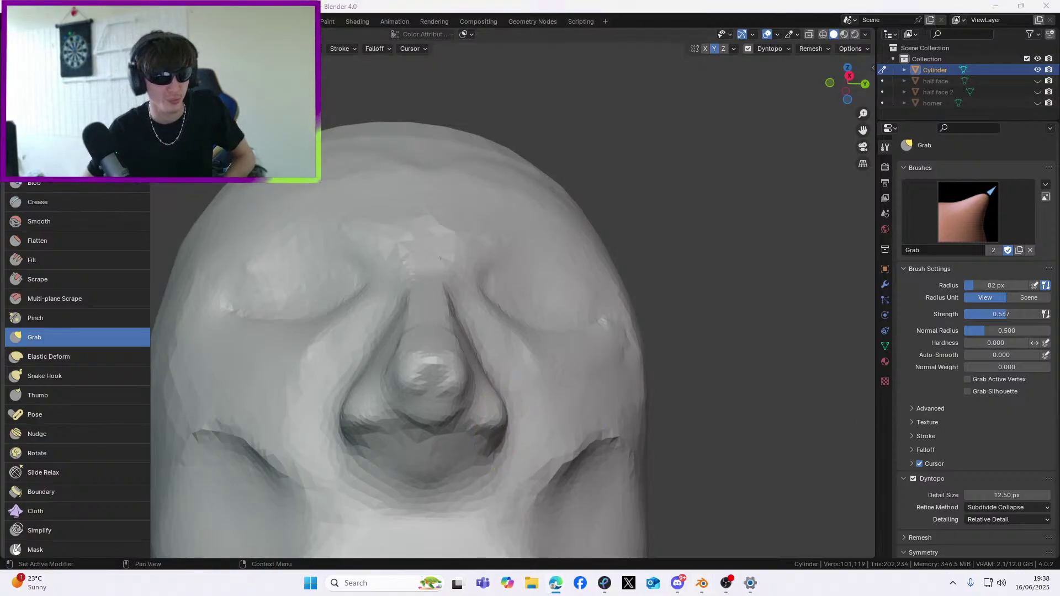
Switch to Clay Strips with a 51 px radius, try strokes across the area beneath the nose, and undo them
{"action": "key", "text": "c"}
{"action": "mouse_move", "coordinate": [408, 480]}
{"action": "middle_mouse_down"}
{"action": "mouse_move", "coordinate": [431, 485]}
{"action": "mouse_move", "coordinate": [452, 470]}
{"action": "mouse_move", "coordinate": [438, 462]}
{"action": "middle_mouse_up"}
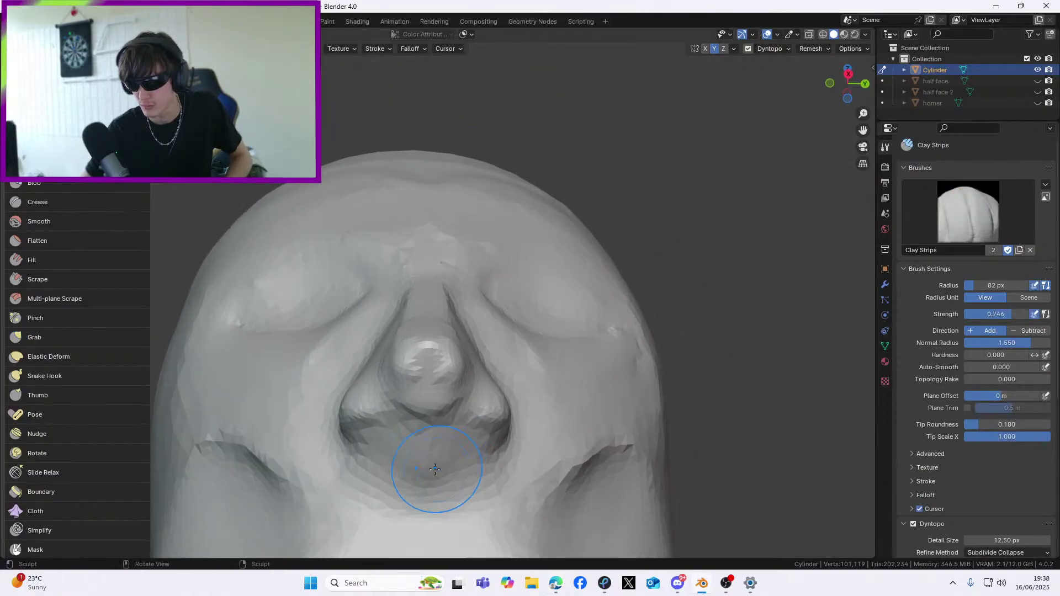
{"action": "left_click_drag", "start_coordinate": [400, 423], "coordinate": [455, 432]}
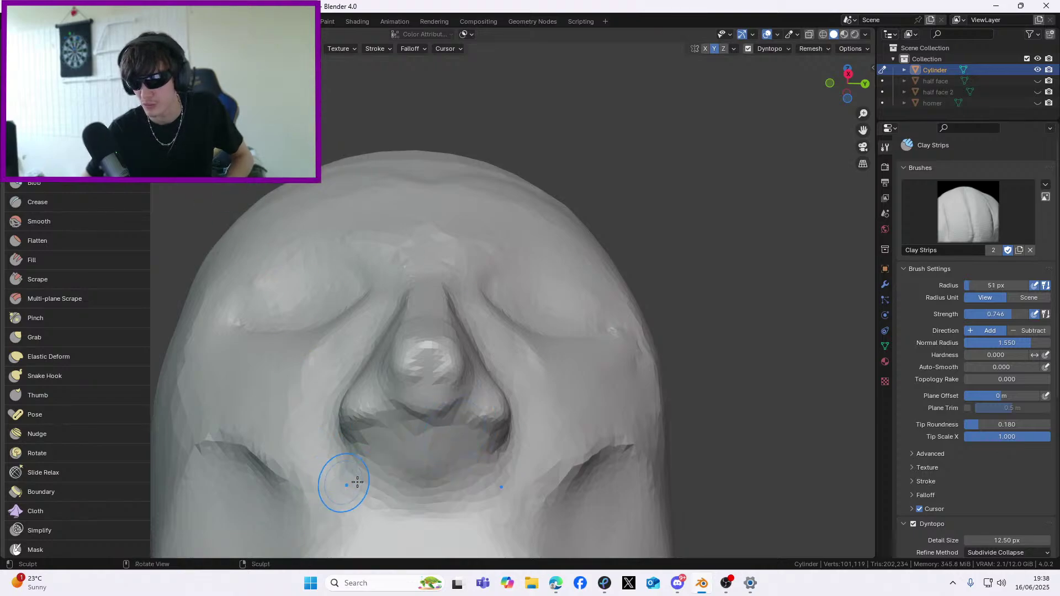
{"action": "mouse_move", "coordinate": [433, 480]}
{"action": "left_mouse_down"}
{"action": "mouse_move", "coordinate": [436, 433]}
{"action": "mouse_move", "coordinate": [468, 476]}
{"action": "mouse_move", "coordinate": [438, 449]}
{"action": "left_mouse_up"}
{"action": "middle_click_drag", "start_coordinate": [438, 450], "coordinate": [457, 523]}
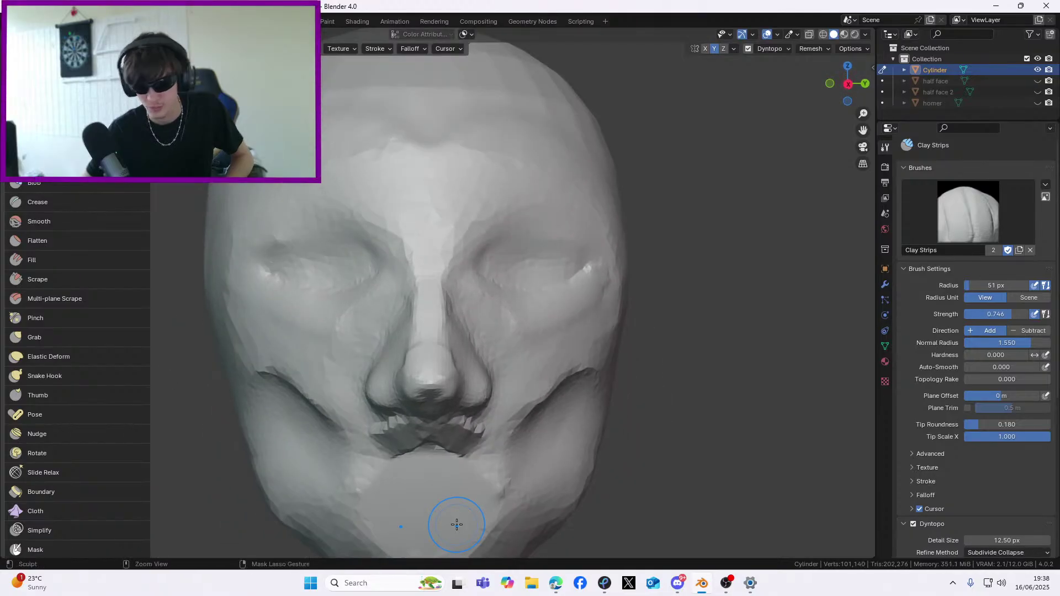
{"action": "key", "text": "ctrl+z"}
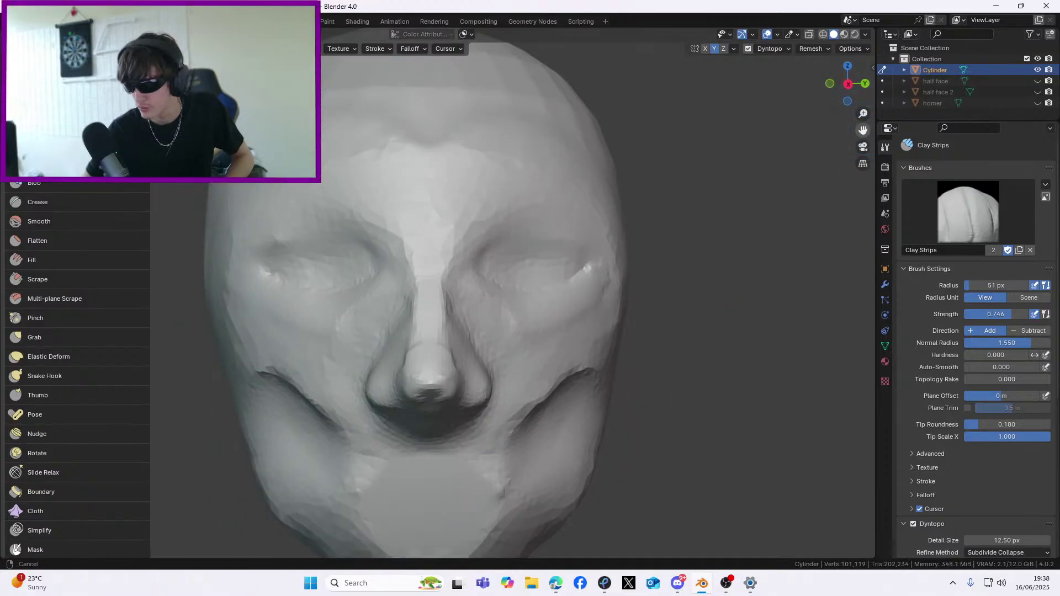
Lower the Clay Strips strength to 0.406 and build up a central column from the nose tip down to the upper lip
{"action": "scroll", "coordinate": [546, 303], "scroll_direction": "up", "scroll_amount": 5}
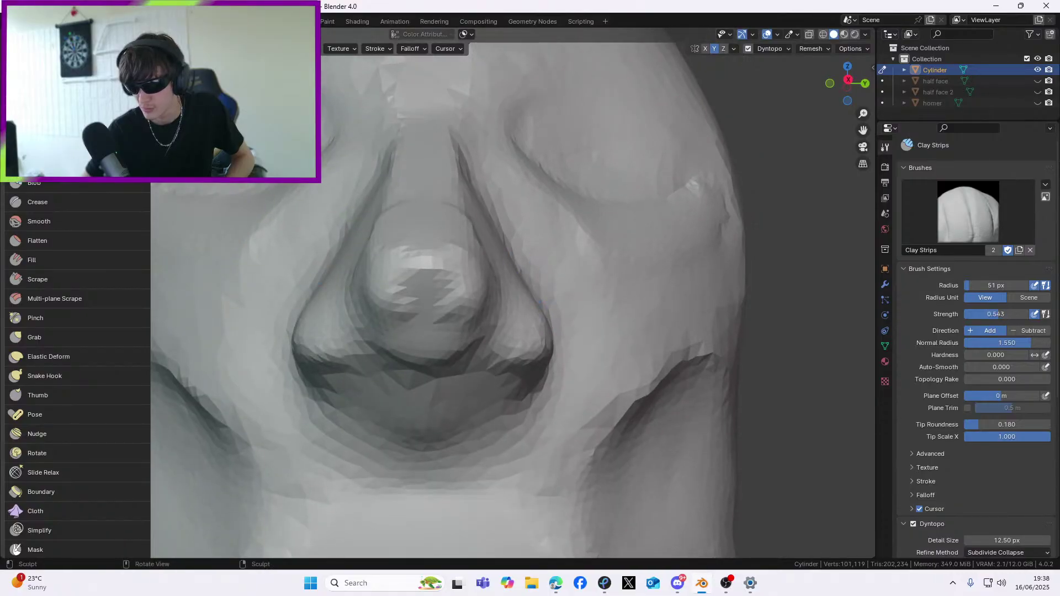
{"action": "mouse_move", "coordinate": [411, 375]}
{"action": "left_mouse_down"}
{"action": "mouse_move", "coordinate": [419, 447]}
{"action": "mouse_move", "coordinate": [427, 429]}
{"action": "left_mouse_up"}
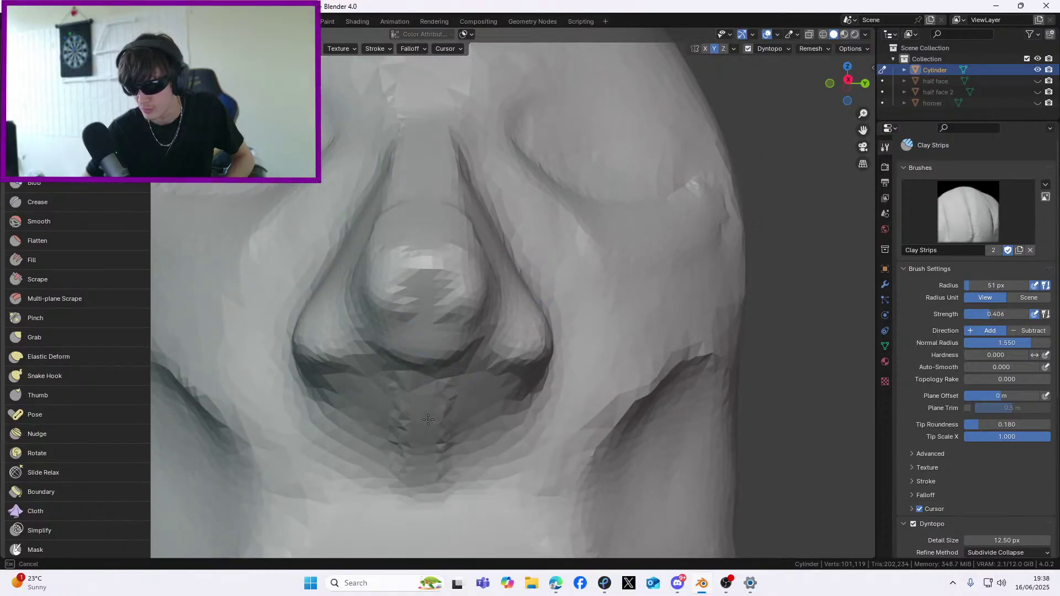
{"action": "key", "text": "ctrl+z"}
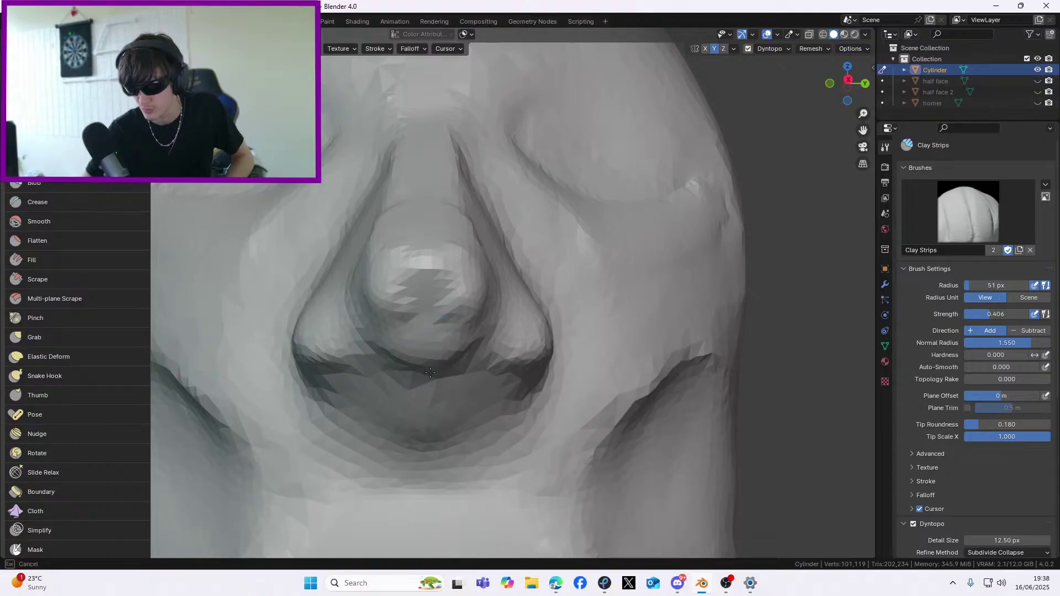
{"action": "mouse_move", "coordinate": [434, 457]}
{"action": "left_mouse_down"}
{"action": "mouse_move", "coordinate": [437, 312]}
{"action": "mouse_move", "coordinate": [435, 430]}
{"action": "mouse_move", "coordinate": [436, 331]}
{"action": "mouse_move", "coordinate": [443, 406]}
{"action": "left_mouse_up"}
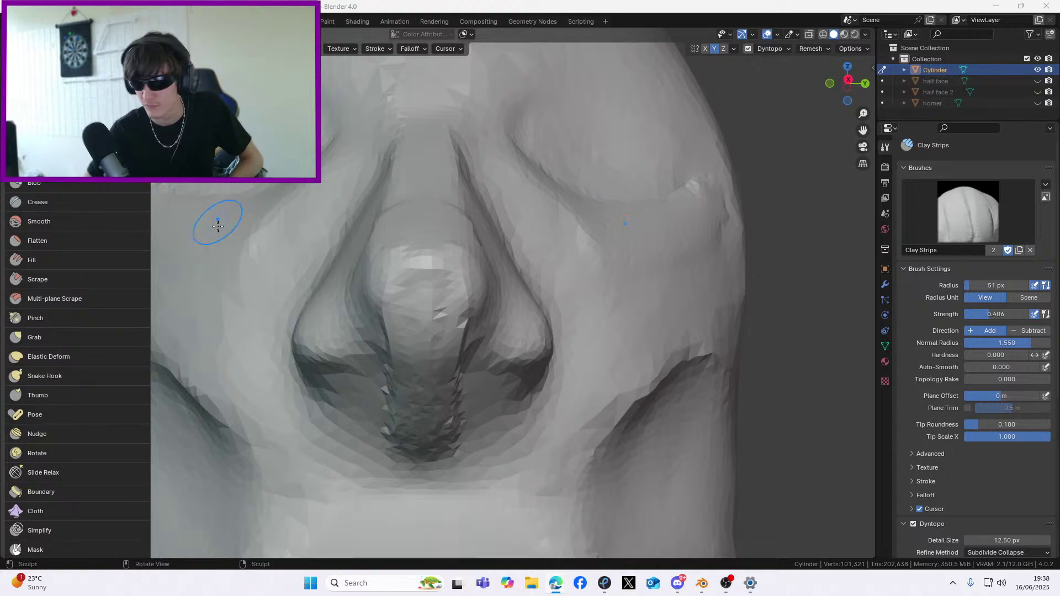
Smooth the built-up central column beneath the nose and blend it into the nose tip and upper lip
{"action": "mouse_move", "coordinate": [456, 277]}
{"action": "left_mouse_down"}
{"action": "mouse_move", "coordinate": [425, 279]}
{"action": "mouse_move", "coordinate": [438, 289]}
{"action": "mouse_move", "coordinate": [422, 281]}
{"action": "mouse_move", "coordinate": [412, 307]}
{"action": "left_mouse_up"}
{"action": "middle_click_drag", "start_coordinate": [411, 307], "coordinate": [469, 308]}
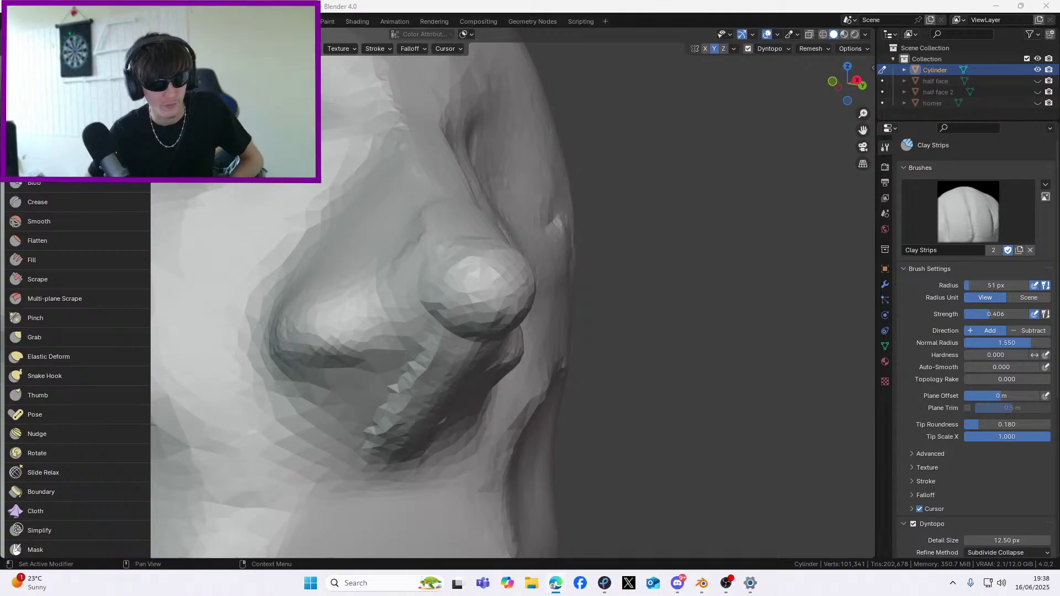
{"action": "mouse_move", "coordinate": [524, 309]}
{"action": "middle_mouse_down"}
{"action": "mouse_move", "coordinate": [452, 306]}
{"action": "mouse_move", "coordinate": [397, 287]}
{"action": "middle_mouse_up"}
{"action": "mouse_move", "coordinate": [398, 287]}
{"action": "left_mouse_down"}
{"action": "mouse_move", "coordinate": [411, 309]}
{"action": "mouse_move", "coordinate": [430, 301]}
{"action": "mouse_move", "coordinate": [387, 271]}
{"action": "mouse_move", "coordinate": [402, 248]}
{"action": "left_mouse_up"}
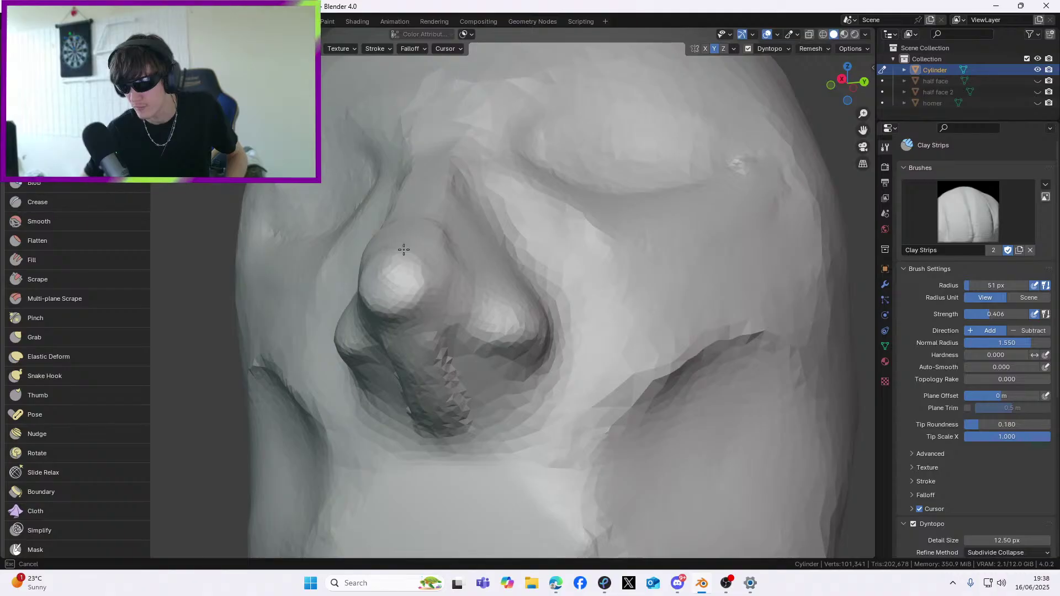
{"action": "middle_click_drag", "start_coordinate": [461, 235], "coordinate": [433, 303]}
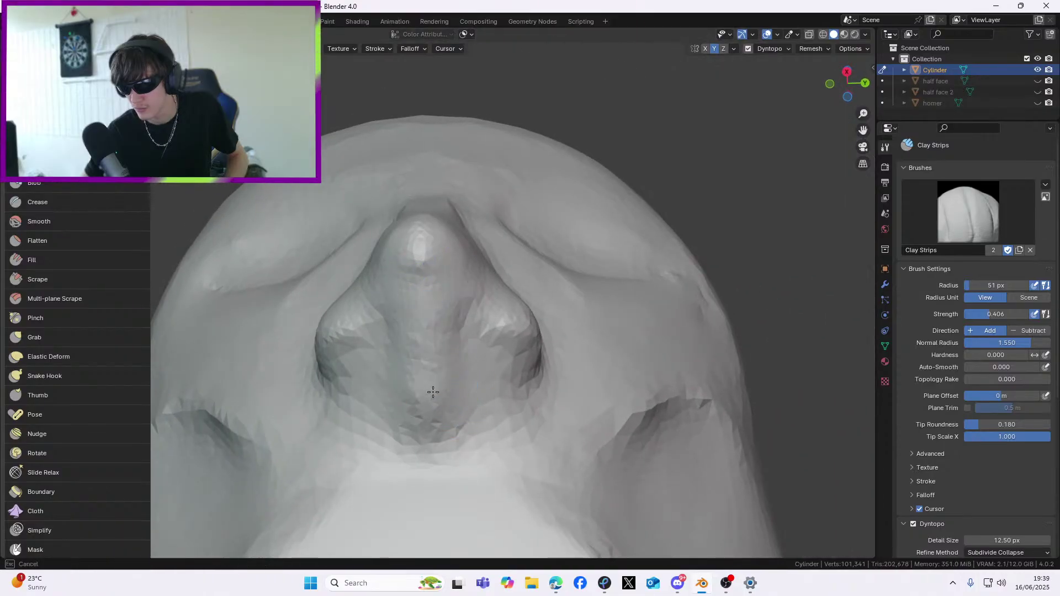
{"action": "mouse_move", "coordinate": [406, 401]}
{"action": "middle_mouse_down"}
{"action": "mouse_move", "coordinate": [423, 371]}
{"action": "mouse_move", "coordinate": [424, 394]}
{"action": "middle_mouse_up"}
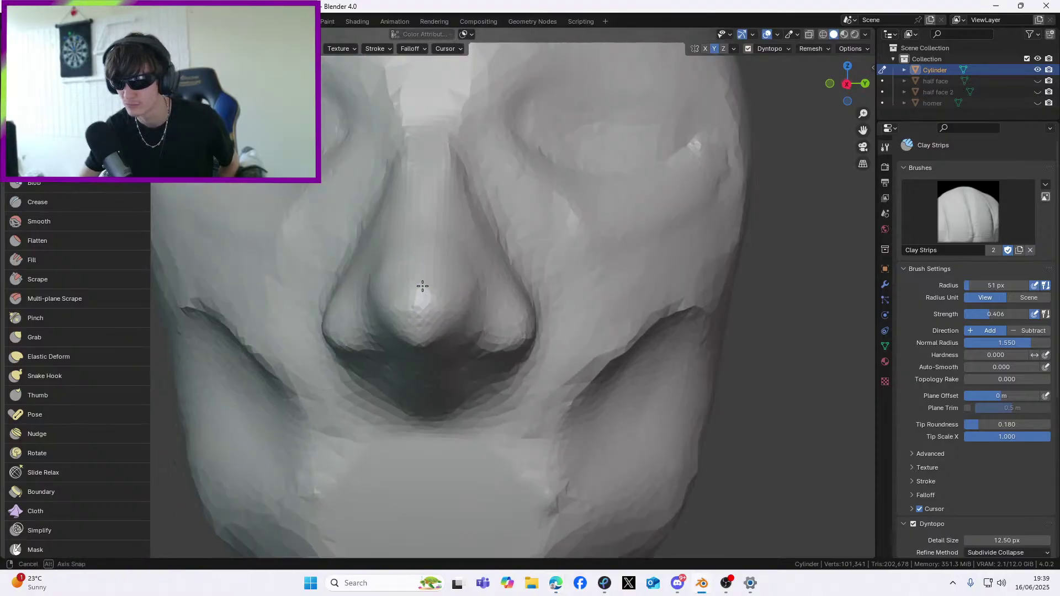
{"action": "middle_click_drag", "start_coordinate": [421, 287], "coordinate": [364, 294]}
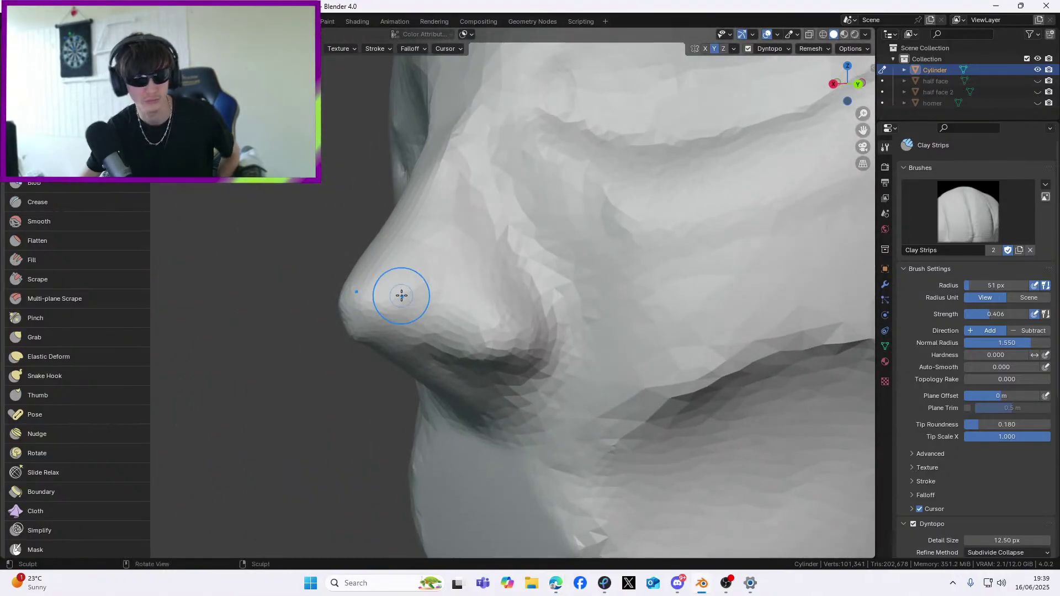
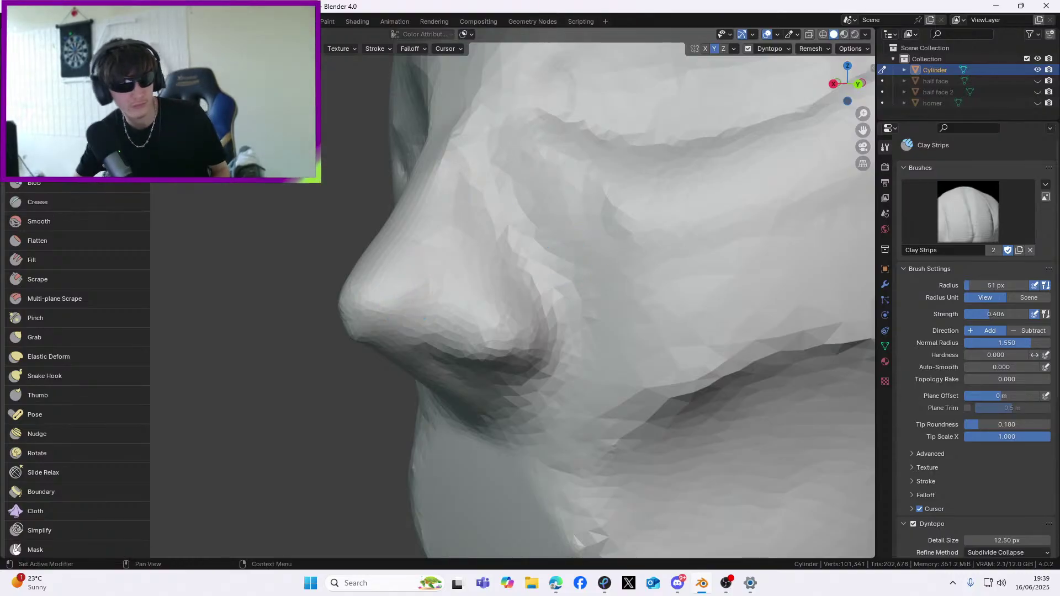
Try a Clay Strips build-up on the underside of the nose beside the central column, and undo it
{"action": "middle_click_drag", "start_coordinate": [370, 371], "coordinate": [445, 326]}
{"action": "middle_click_drag", "start_coordinate": [865, 133], "coordinate": [860, 125]}
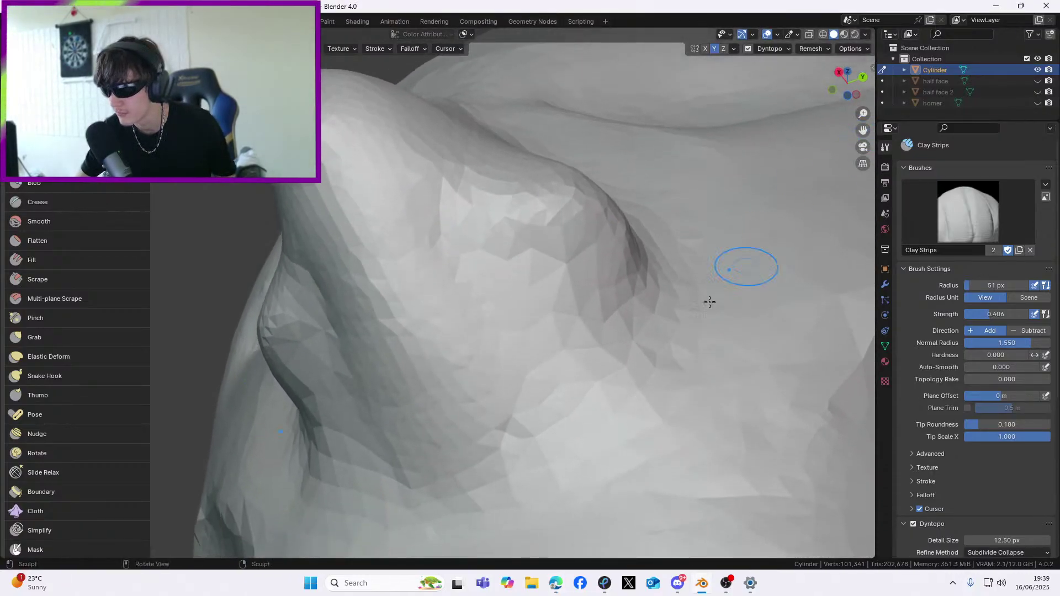
{"action": "scroll", "coordinate": [673, 342], "scroll_direction": "up", "scroll_amount": 1}
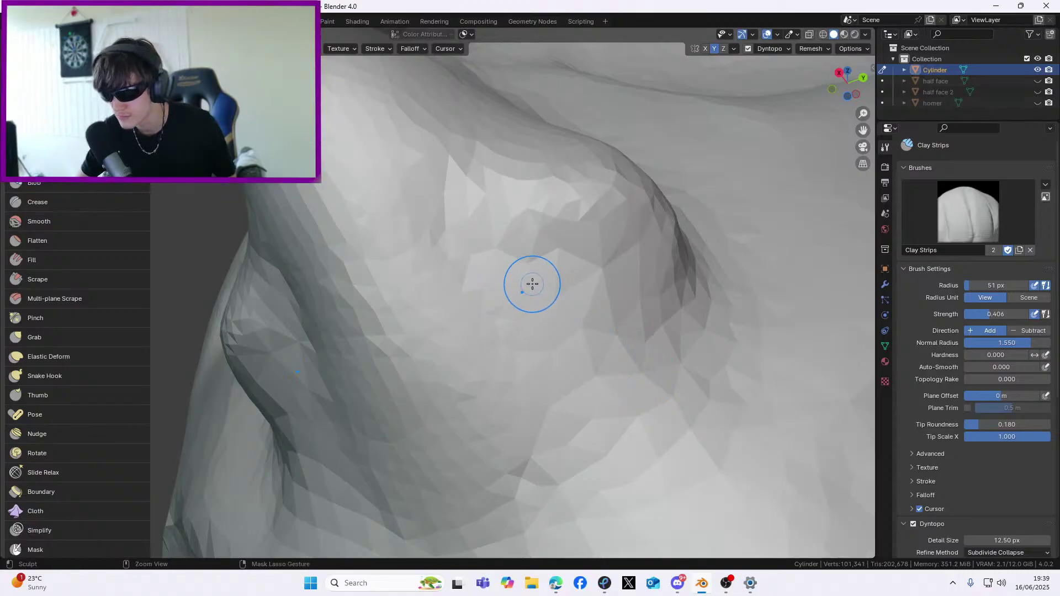
{"action": "mouse_move", "coordinate": [575, 278]}
{"action": "left_mouse_down"}
{"action": "mouse_move", "coordinate": [482, 326]}
{"action": "mouse_move", "coordinate": [506, 294]}
{"action": "mouse_move", "coordinate": [508, 373]}
{"action": "left_mouse_up"}
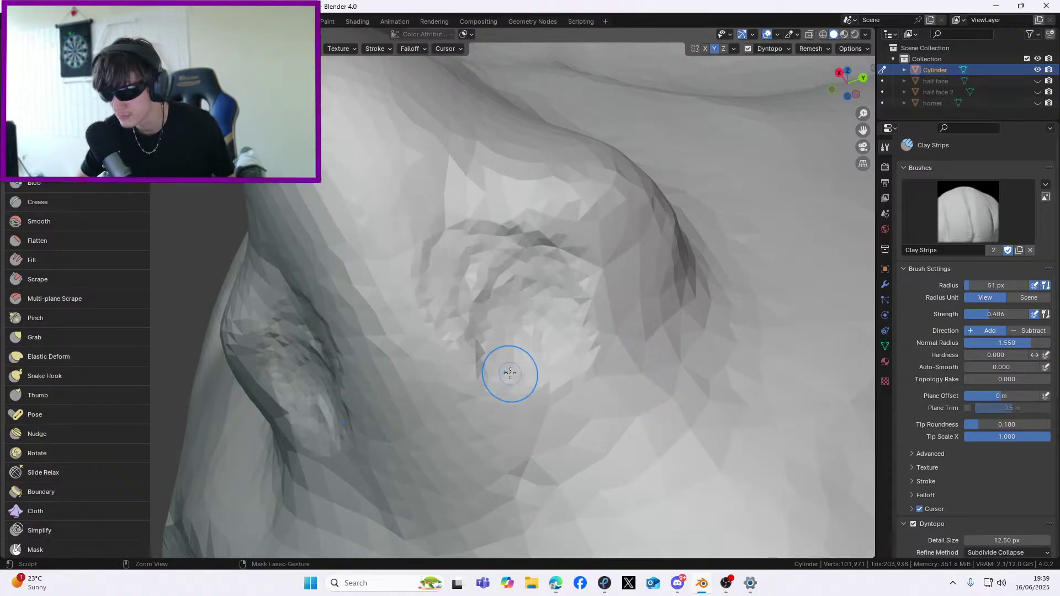
{"action": "key", "text": "ctrl+z"}
Set the Clay Strips strength to 0.761 and carve nostril cavities into the underside of the nose on both sides
{"action": "left_click_drag", "start_coordinate": [990, 314], "coordinate": [1012, 314]}
{"action": "mouse_move", "coordinate": [523, 264]}
{"action": "left_mouse_down"}
{"action": "mouse_move", "coordinate": [486, 309]}
{"action": "mouse_move", "coordinate": [568, 355]}
{"action": "mouse_move", "coordinate": [552, 271]}
{"action": "mouse_move", "coordinate": [508, 255]}
{"action": "mouse_move", "coordinate": [580, 331]}
{"action": "mouse_move", "coordinate": [591, 295]}
{"action": "mouse_move", "coordinate": [513, 226]}
{"action": "left_mouse_up"}
{"action": "mouse_move", "coordinate": [469, 227]}
{"action": "middle_mouse_down"}
{"action": "mouse_move", "coordinate": [508, 257]}
{"action": "mouse_move", "coordinate": [516, 289]}
{"action": "mouse_move", "coordinate": [501, 297]}
{"action": "middle_mouse_up"}
{"action": "key", "text": "ctrl+z"}
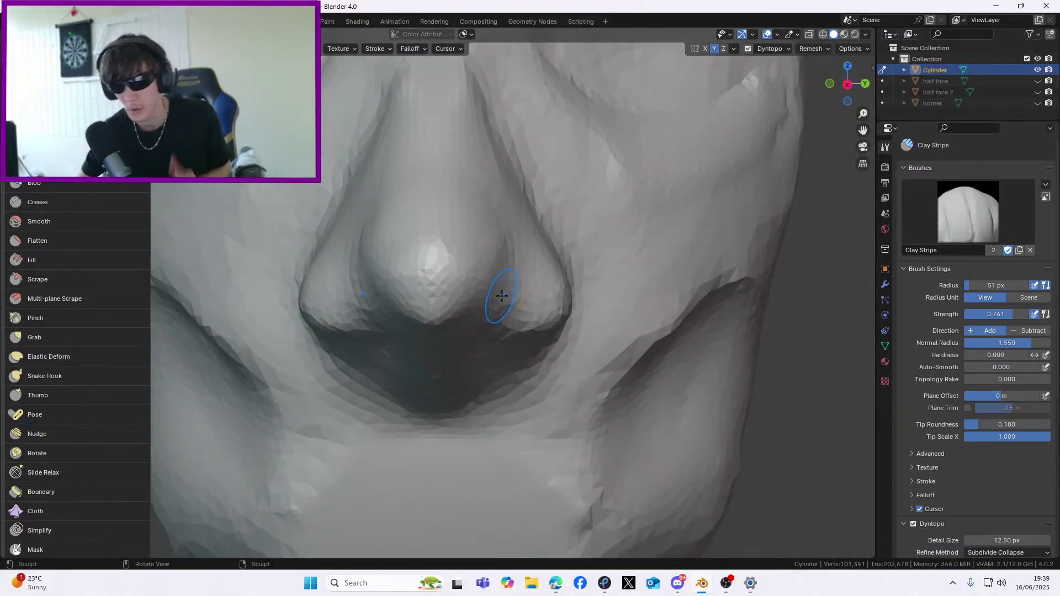
{"action": "mouse_move", "coordinate": [498, 294]}
{"action": "middle_mouse_down"}
{"action": "mouse_move", "coordinate": [478, 236]}
{"action": "mouse_move", "coordinate": [496, 296]}
{"action": "middle_mouse_up"}
{"action": "mouse_move", "coordinate": [479, 274]}
{"action": "left_mouse_down", "text": "ctrl"}
{"action": "mouse_move", "coordinate": [537, 333]}
{"action": "mouse_move", "coordinate": [486, 267]}
{"action": "mouse_move", "coordinate": [516, 309]}
{"action": "mouse_move", "coordinate": [480, 277]}
{"action": "mouse_move", "coordinate": [508, 309]}
{"action": "left_mouse_up", "text": "ctrl"}
{"action": "mouse_move", "coordinate": [508, 310]}
{"action": "middle_mouse_down"}
{"action": "mouse_move", "coordinate": [490, 356]}
{"action": "mouse_move", "coordinate": [501, 348]}
{"action": "middle_mouse_up"}
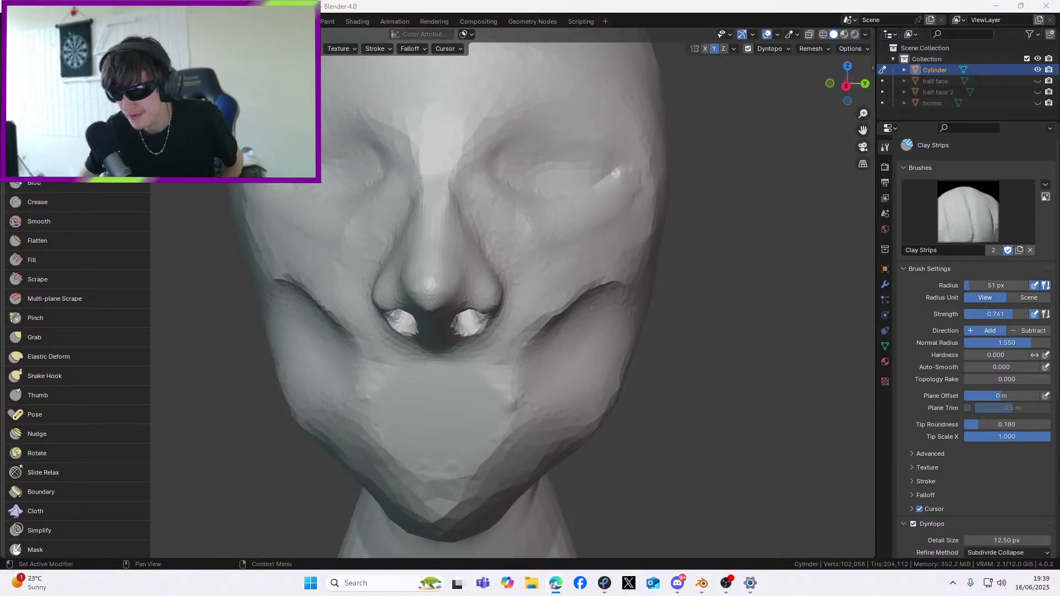
Smooth the rough surfaces inside the carved nostril cavities
{"action": "middle_click_drag", "start_coordinate": [326, 272], "coordinate": [324, 249]}
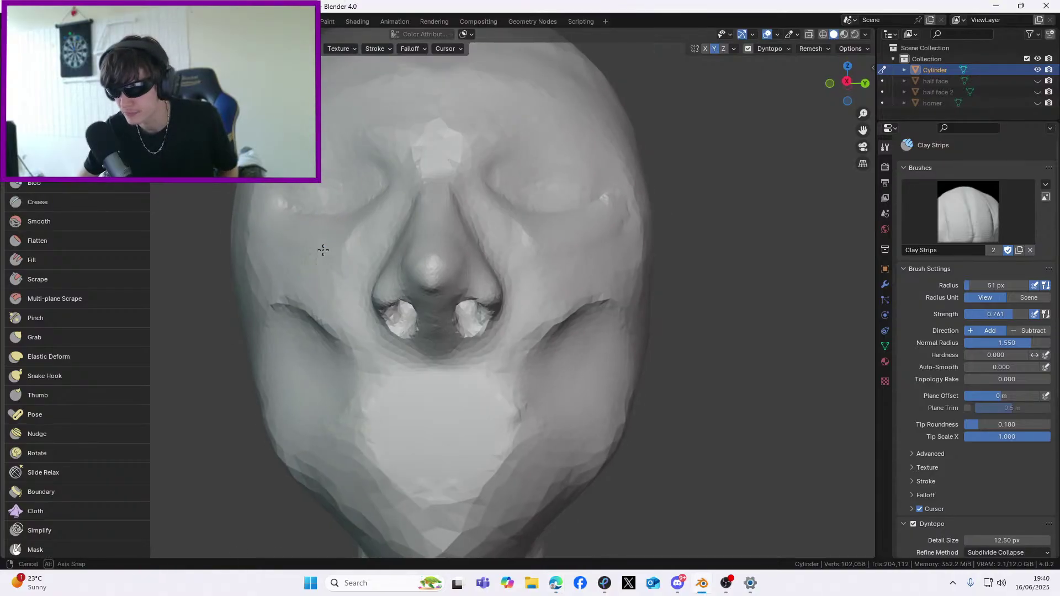
{"action": "scroll", "coordinate": [499, 343], "scroll_direction": "up", "scroll_amount": 1}
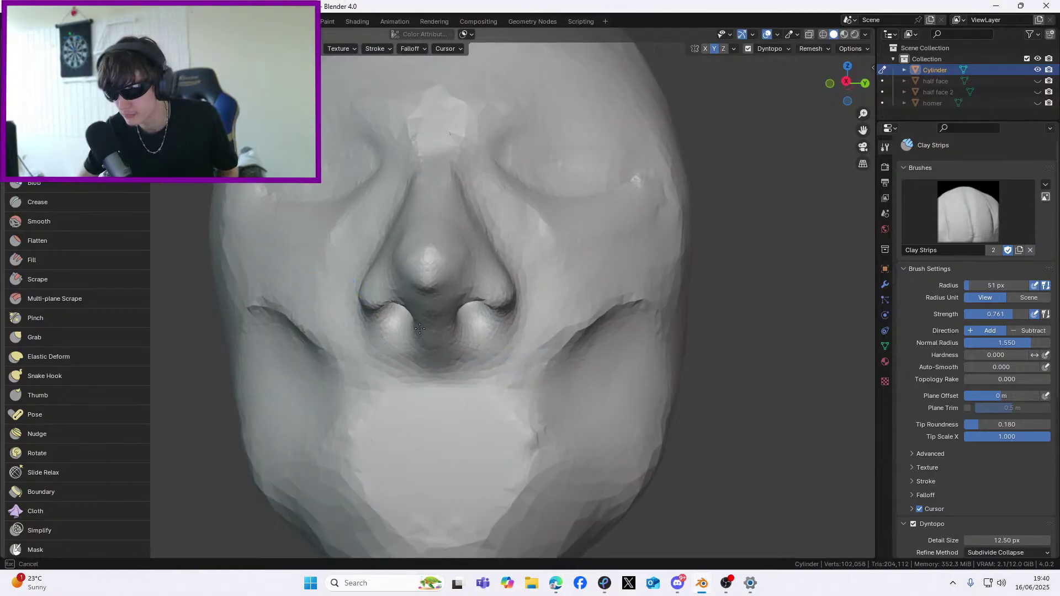
{"action": "middle_click_drag", "start_coordinate": [420, 330], "coordinate": [426, 337]}
{"action": "scroll", "coordinate": [430, 328], "scroll_direction": "down", "scroll_amount": 2}
{"action": "scroll", "coordinate": [432, 316], "scroll_direction": "up", "scroll_amount": 3}
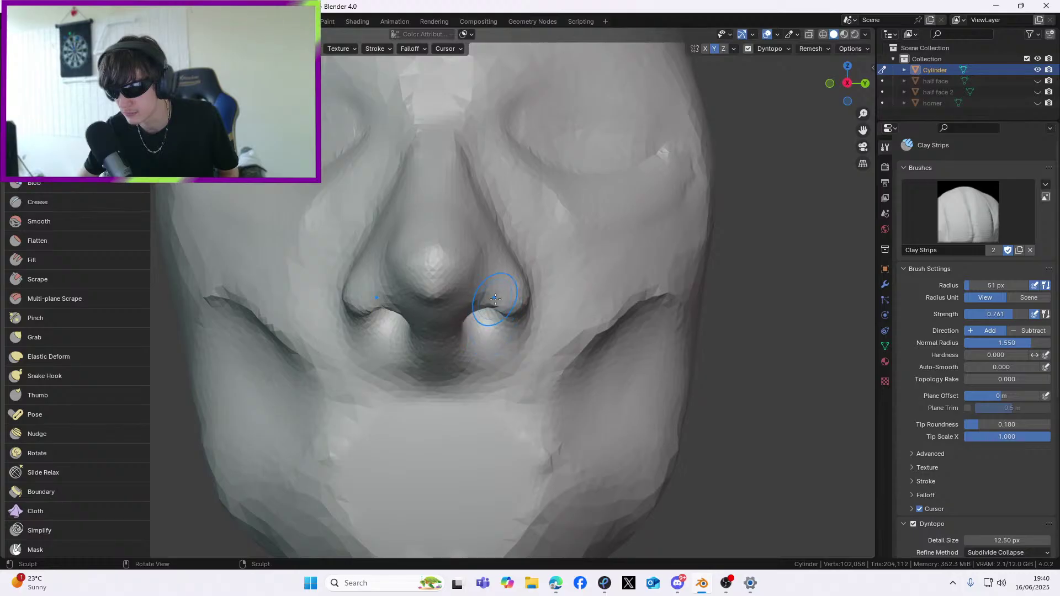
Build up the nostril wing rims with Clay Strips, lower the strength to 0.399, and smooth the wings into the nose
{"action": "mouse_move", "coordinate": [487, 302]}
{"action": "left_mouse_down"}
{"action": "mouse_move", "coordinate": [497, 282]}
{"action": "mouse_move", "coordinate": [478, 259]}
{"action": "mouse_move", "coordinate": [511, 309]}
{"action": "mouse_move", "coordinate": [480, 287]}
{"action": "mouse_move", "coordinate": [497, 301]}
{"action": "mouse_move", "coordinate": [488, 259]}
{"action": "mouse_move", "coordinate": [482, 296]}
{"action": "mouse_move", "coordinate": [499, 308]}
{"action": "left_mouse_up"}
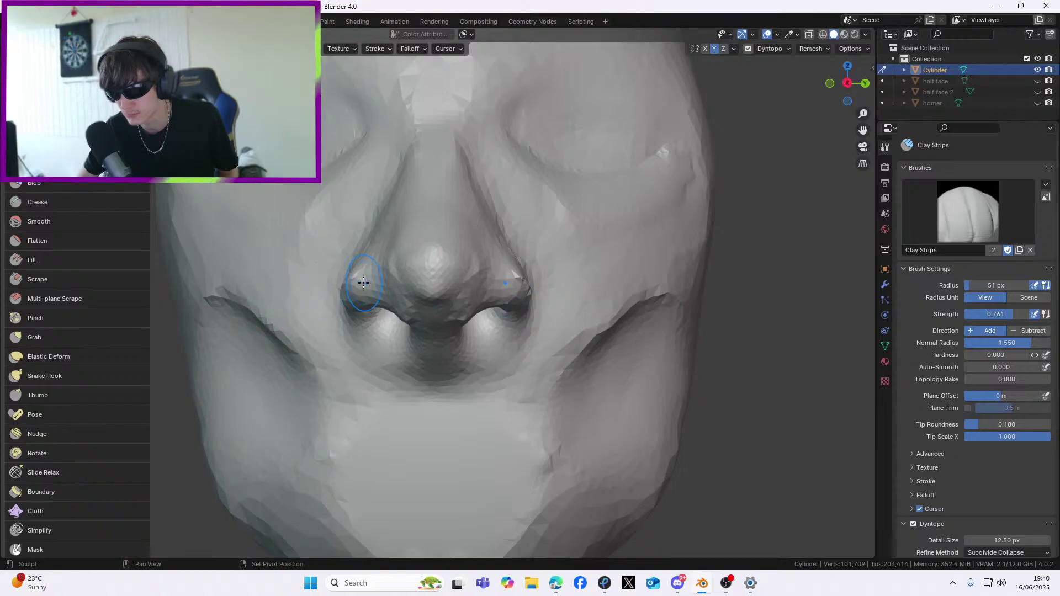
{"action": "mouse_move", "coordinate": [360, 282]}
{"action": "middle_mouse_down"}
{"action": "mouse_move", "coordinate": [343, 262]}
{"action": "mouse_move", "coordinate": [366, 300]}
{"action": "middle_mouse_up"}
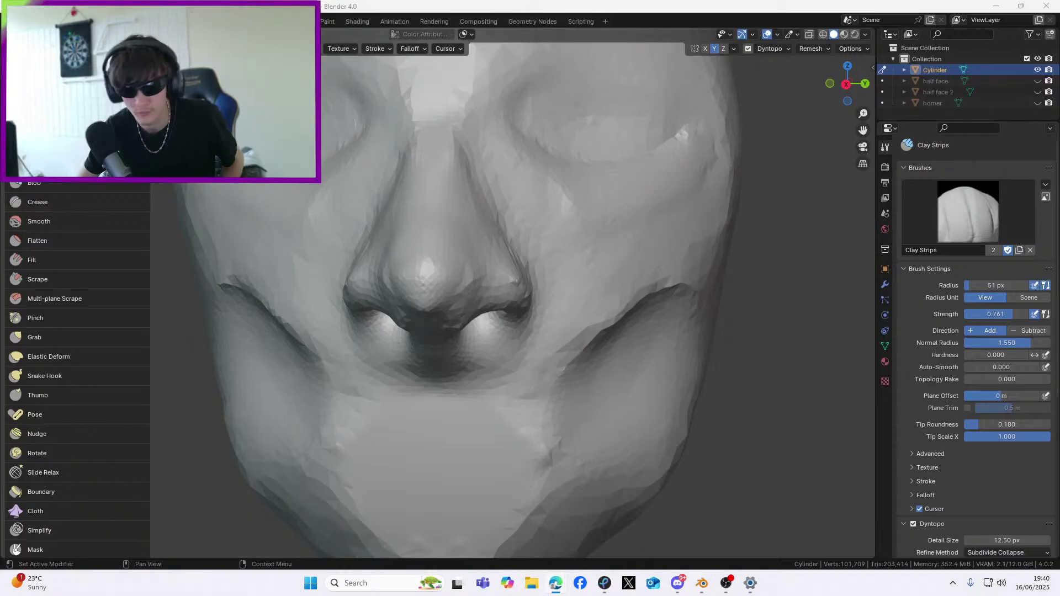
{"action": "middle_click_drag", "start_coordinate": [473, 237], "coordinate": [448, 267]}
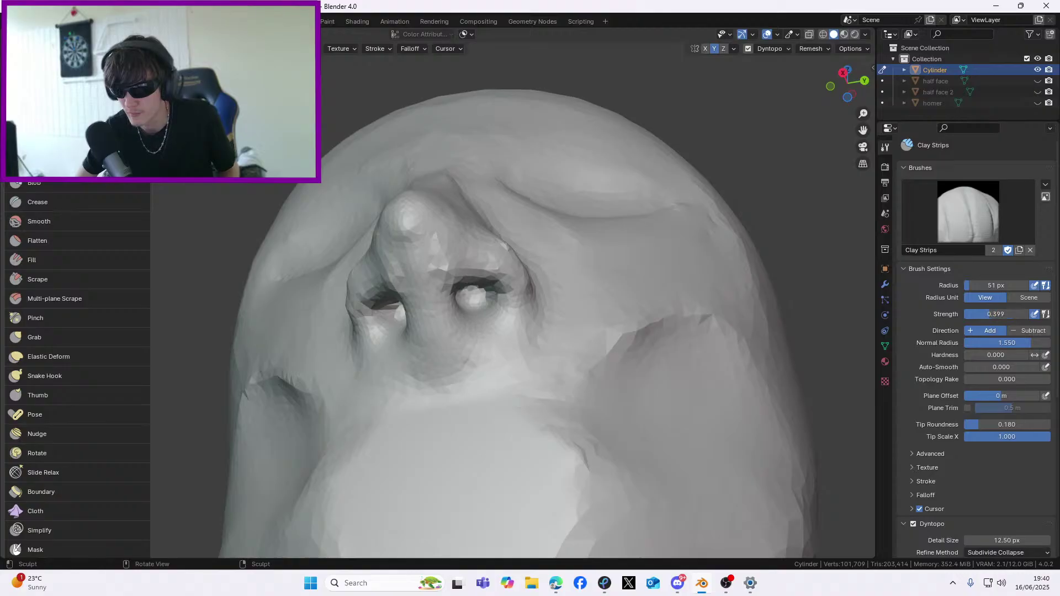
{"action": "middle_click_drag", "start_coordinate": [521, 265], "coordinate": [544, 330]}
{"action": "mouse_move", "coordinate": [406, 351]}
{"action": "left_mouse_down"}
{"action": "mouse_move", "coordinate": [429, 357]}
{"action": "mouse_move", "coordinate": [412, 359]}
{"action": "left_mouse_up"}
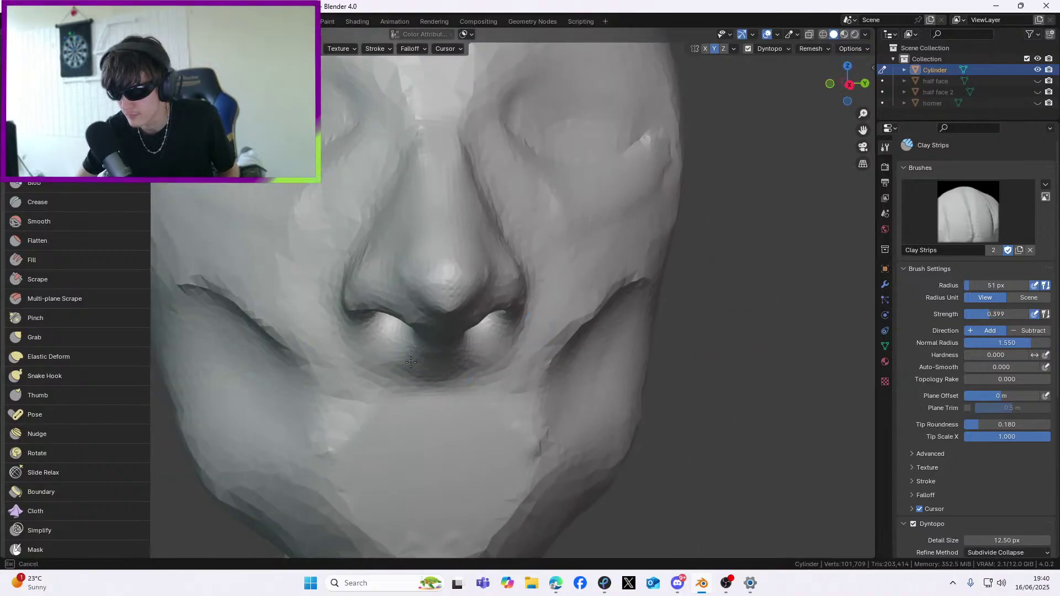
{"action": "middle_click_drag", "start_coordinate": [445, 378], "coordinate": [431, 376]}
{"action": "scroll", "coordinate": [445, 378], "scroll_direction": "down", "scroll_amount": 3}
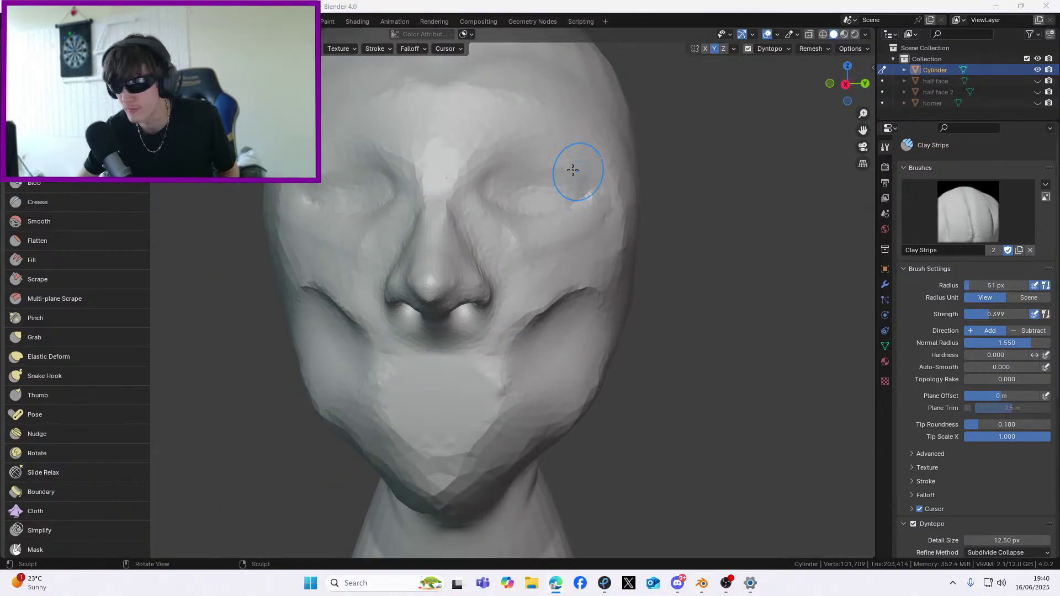
Set the Clay Strips strength to 0.768 and add clay from the inner brows down the sides of the nose bridge
{"action": "middle_click_drag", "start_coordinate": [579, 172], "coordinate": [628, 176]}
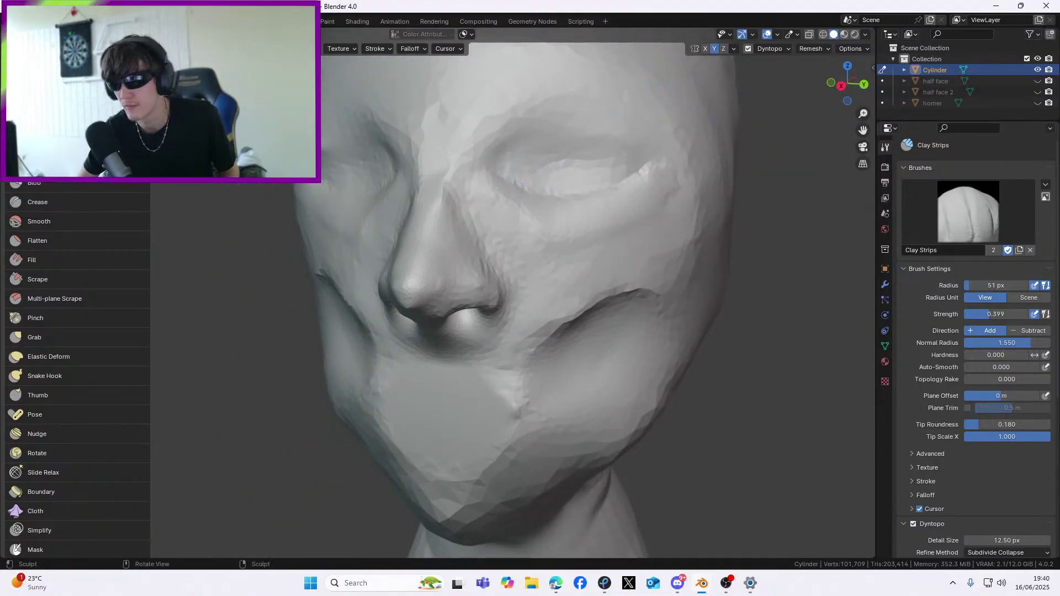
{"action": "key", "text": "shift+f"}
{"action": "mouse_move", "coordinate": [640, 177]}
{"action": "middle_mouse_down"}
{"action": "mouse_move", "coordinate": [662, 174]}
{"action": "mouse_move", "coordinate": [693, 204]}
{"action": "middle_mouse_up"}
{"action": "scroll", "coordinate": [693, 204], "scroll_direction": "up", "scroll_amount": 1}
{"action": "mouse_move", "coordinate": [538, 158]}
{"action": "left_mouse_down"}
{"action": "mouse_move", "coordinate": [480, 217]}
{"action": "mouse_move", "coordinate": [567, 153]}
{"action": "left_mouse_up"}
{"action": "middle_click_drag", "start_coordinate": [567, 153], "coordinate": [629, 158]}
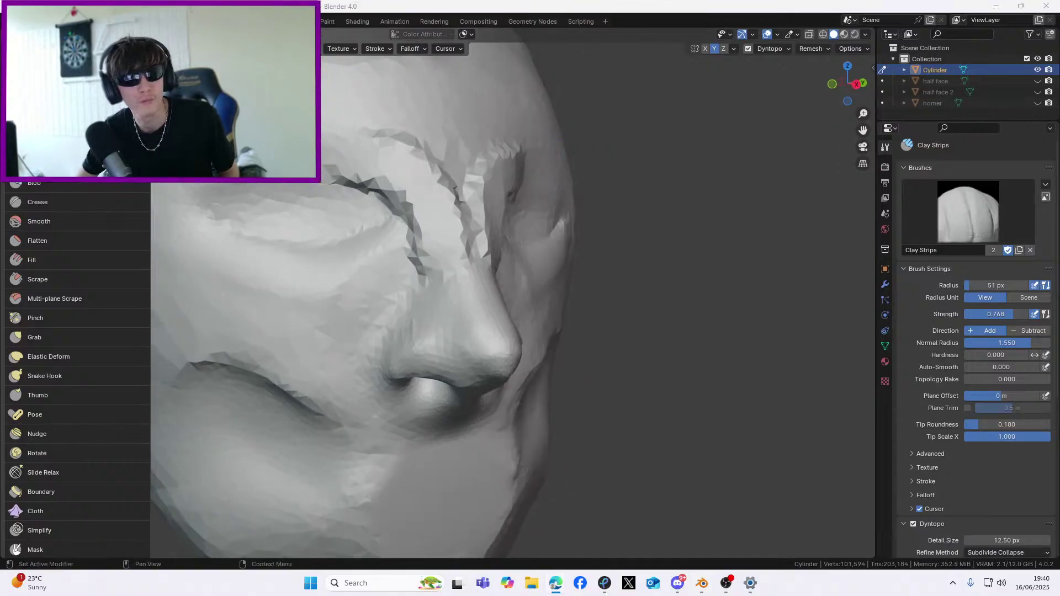
Smooth the new clay ridges along the nose bridge, inner brows and inner eye corners
{"action": "mouse_move", "coordinate": [453, 254]}
{"action": "left_mouse_down", "text": "shift"}
{"action": "mouse_move", "coordinate": [419, 166]}
{"action": "mouse_move", "coordinate": [409, 249]}
{"action": "mouse_move", "coordinate": [361, 161]}
{"action": "left_mouse_up", "text": "shift"}
{"action": "middle_click_drag", "start_coordinate": [445, 177], "coordinate": [463, 256]}
{"action": "middle_click_drag", "start_coordinate": [450, 209], "coordinate": [480, 247]}
{"action": "scroll", "coordinate": [507, 220], "scroll_direction": "down", "scroll_amount": 4}
{"action": "scroll", "coordinate": [492, 226], "scroll_direction": "up", "scroll_amount": 1}
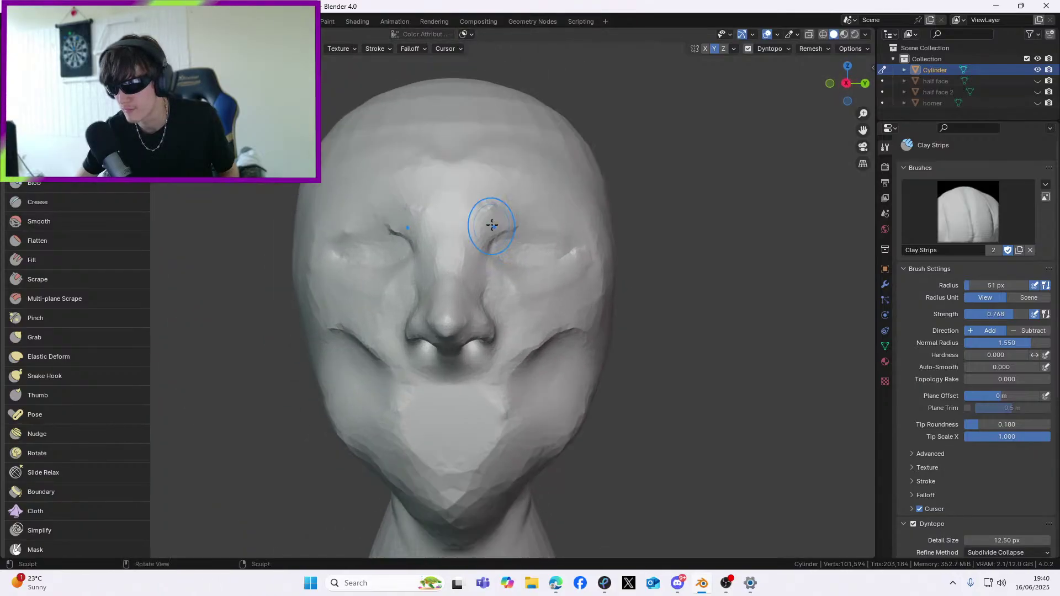
{"action": "scroll", "coordinate": [492, 226], "scroll_direction": "up", "scroll_amount": 4}
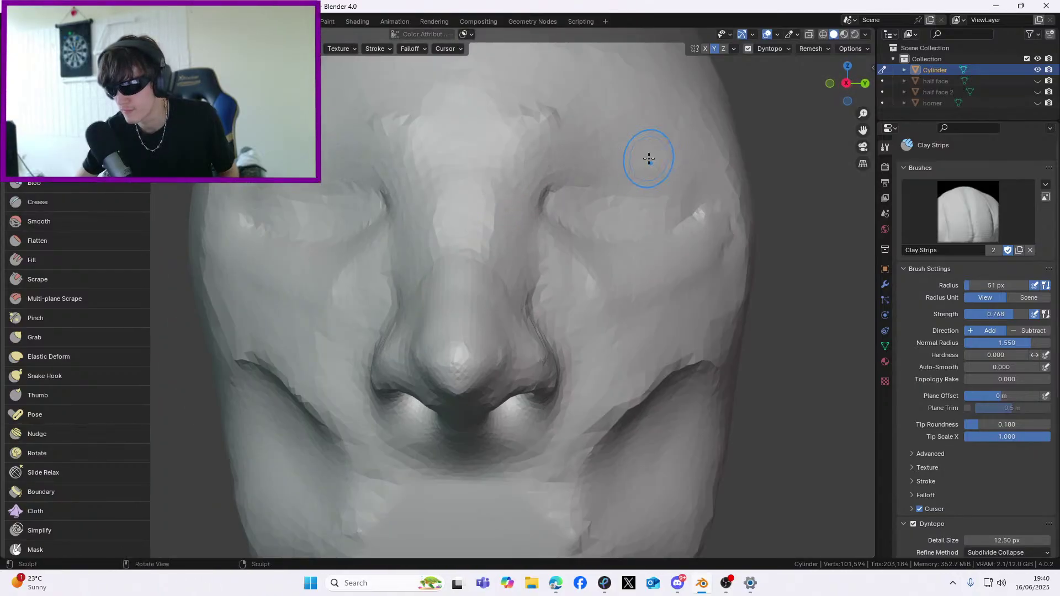
{"action": "scroll", "coordinate": [649, 159], "scroll_direction": "down", "scroll_amount": 3}
Build up the brow ridges above both eye sockets with Clay Strips and smooth them into the forehead
{"action": "middle_click_drag", "start_coordinate": [651, 163], "coordinate": [658, 170]}
{"action": "middle_click_drag", "start_coordinate": [539, 211], "coordinate": [623, 208]}
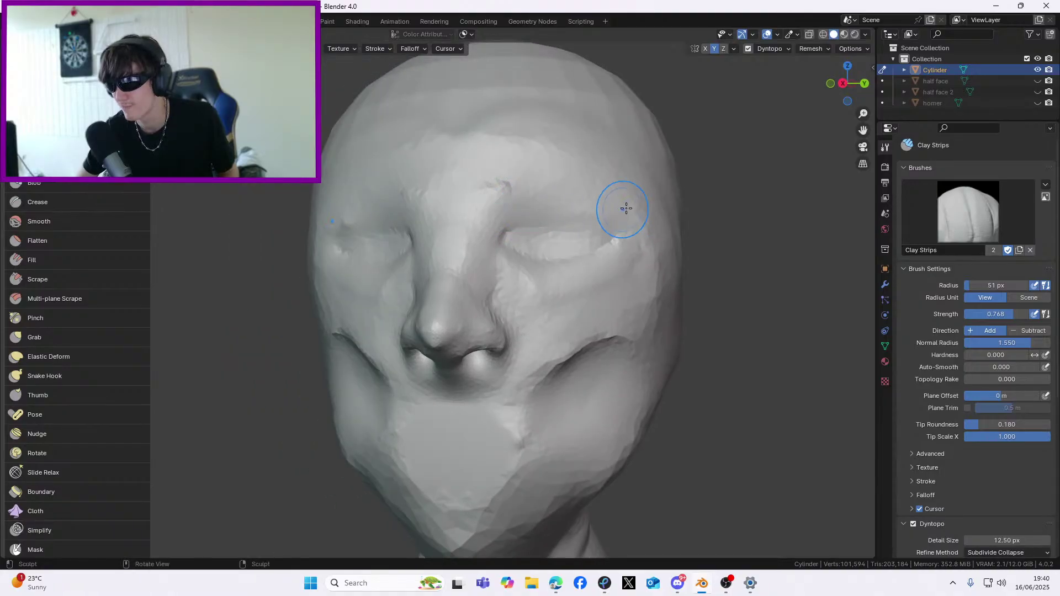
{"action": "mouse_move", "coordinate": [632, 204]}
{"action": "left_mouse_down"}
{"action": "mouse_move", "coordinate": [551, 182]}
{"action": "mouse_move", "coordinate": [504, 190]}
{"action": "left_mouse_up"}
{"action": "middle_click_drag", "start_coordinate": [504, 189], "coordinate": [525, 191]}
{"action": "mouse_move", "coordinate": [349, 232]}
{"action": "left_mouse_down"}
{"action": "mouse_move", "coordinate": [391, 229]}
{"action": "mouse_move", "coordinate": [292, 248]}
{"action": "left_mouse_up"}
{"action": "left_click_drag", "start_coordinate": [349, 155], "coordinate": [454, 163], "text": "shift"}
Extend the brow ridges around the outer eye corners with Clay Strips and blend them into the temples
{"action": "middle_click_drag", "start_coordinate": [595, 178], "coordinate": [637, 210]}
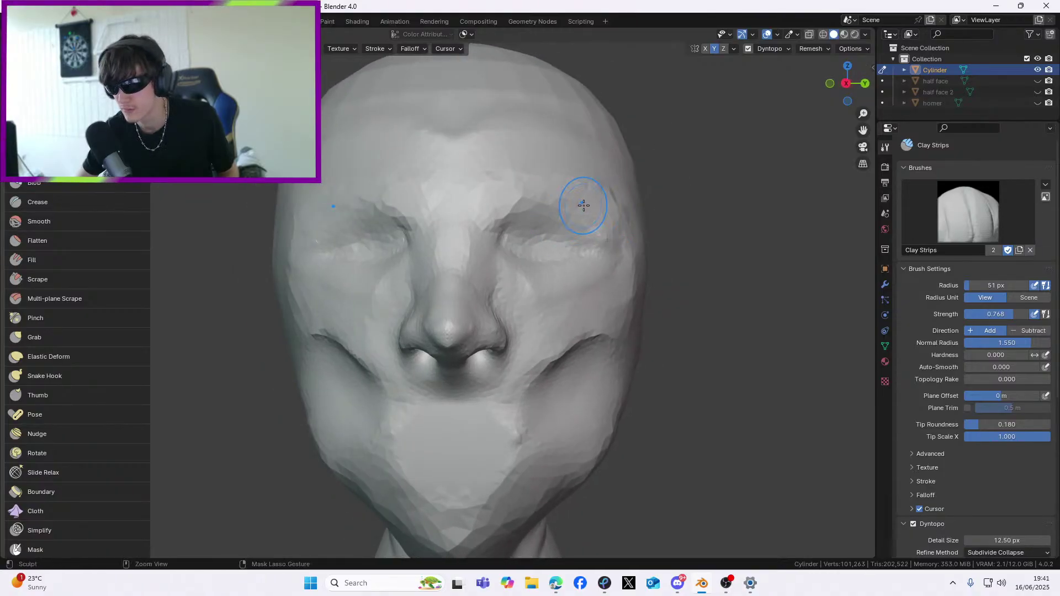
{"action": "mouse_move", "coordinate": [603, 218]}
{"action": "left_mouse_down"}
{"action": "mouse_move", "coordinate": [538, 197]}
{"action": "mouse_move", "coordinate": [551, 192]}
{"action": "mouse_move", "coordinate": [598, 210]}
{"action": "mouse_move", "coordinate": [482, 189]}
{"action": "mouse_move", "coordinate": [510, 223]}
{"action": "mouse_move", "coordinate": [585, 237]}
{"action": "mouse_move", "coordinate": [502, 205]}
{"action": "mouse_move", "coordinate": [557, 215]}
{"action": "mouse_move", "coordinate": [506, 176]}
{"action": "mouse_move", "coordinate": [624, 202]}
{"action": "left_mouse_up"}
{"action": "mouse_move", "coordinate": [634, 210]}
{"action": "middle_mouse_down"}
{"action": "mouse_move", "coordinate": [569, 207]}
{"action": "mouse_move", "coordinate": [632, 207]}
{"action": "middle_mouse_up"}
{"action": "mouse_move", "coordinate": [457, 165]}
{"action": "middle_mouse_down"}
{"action": "mouse_move", "coordinate": [499, 157]}
{"action": "mouse_move", "coordinate": [452, 153]}
{"action": "middle_mouse_up"}
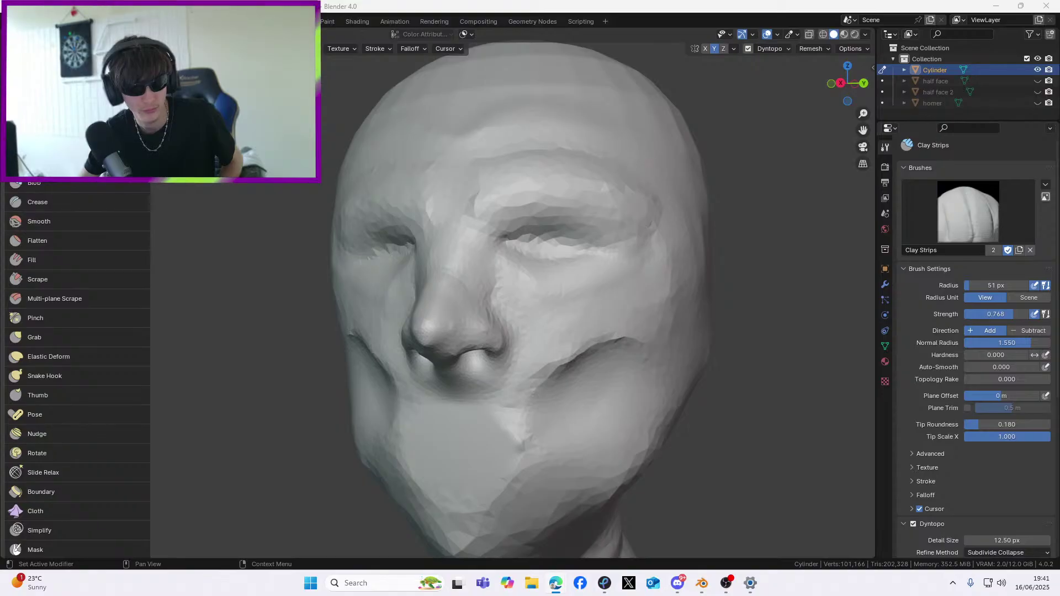
{"action": "scroll", "coordinate": [563, 262], "scroll_direction": "down", "scroll_amount": 3}
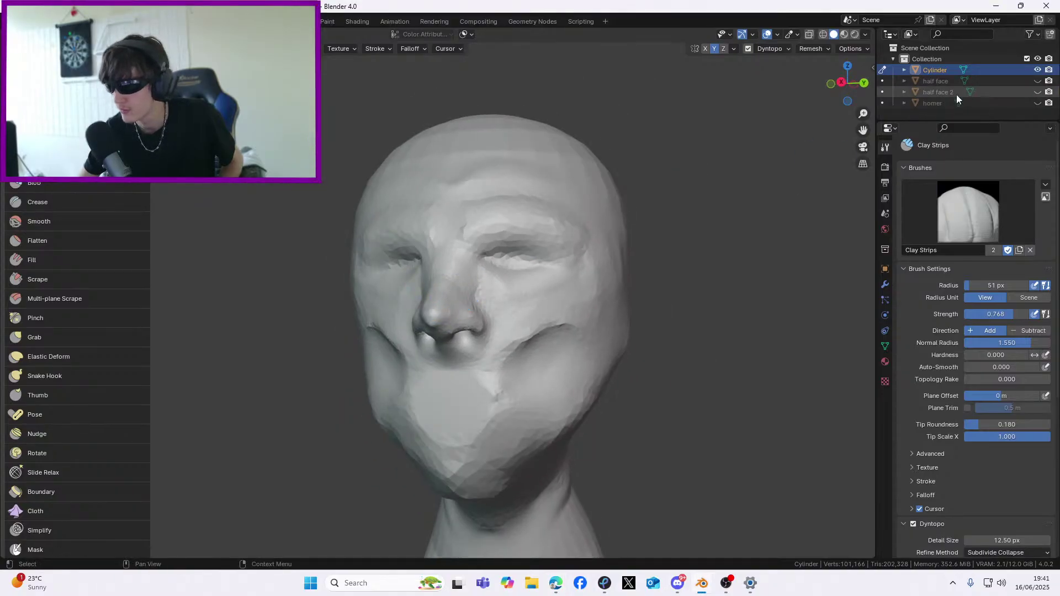
Set the brush radius to 176 px and smooth the side of the jaw up toward the cheek
{"action": "left_click_drag", "start_coordinate": [863, 130], "coordinate": [854, 131]}
{"action": "scroll", "coordinate": [700, 299], "scroll_direction": "up", "scroll_amount": 2}
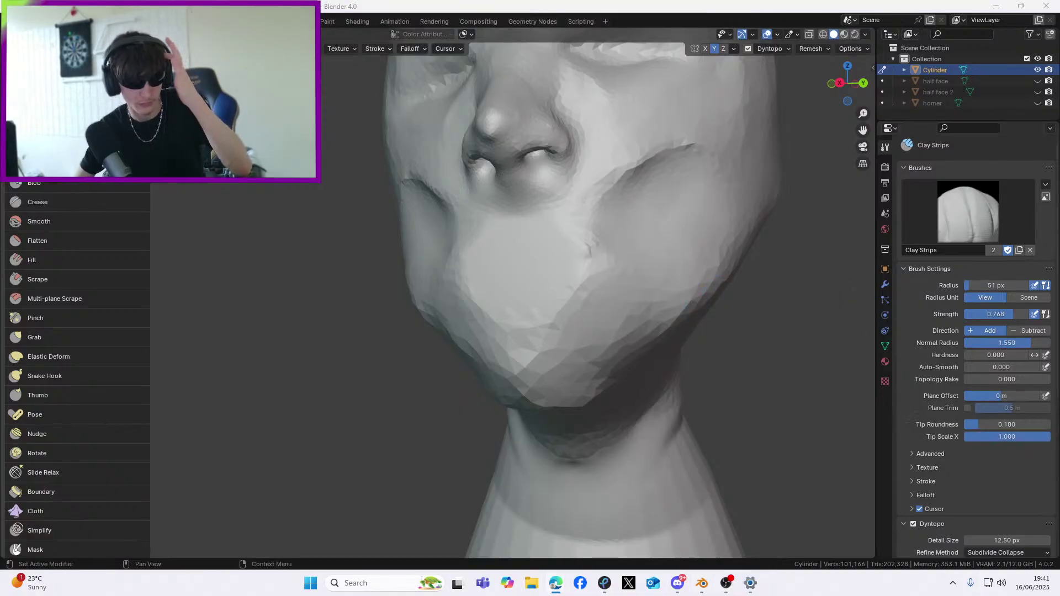
{"action": "mouse_move", "coordinate": [420, 269]}
{"action": "middle_mouse_down"}
{"action": "mouse_move", "coordinate": [473, 267]}
{"action": "mouse_move", "coordinate": [527, 291]}
{"action": "middle_mouse_up"}
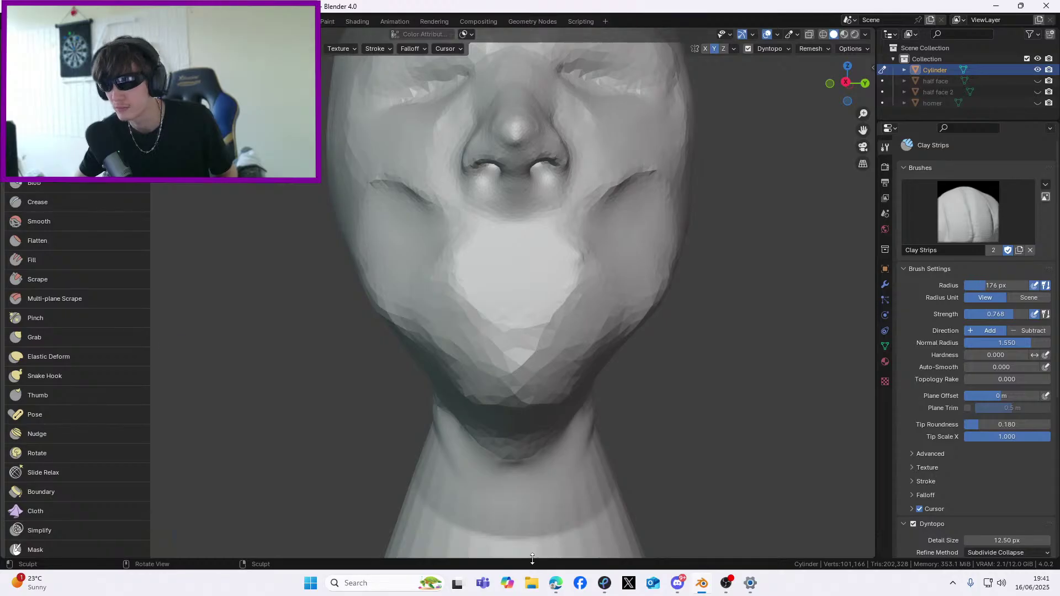
{"action": "mouse_move", "coordinate": [473, 331]}
{"action": "middle_mouse_down"}
{"action": "mouse_move", "coordinate": [418, 319]}
{"action": "mouse_move", "coordinate": [544, 331]}
{"action": "middle_mouse_up"}
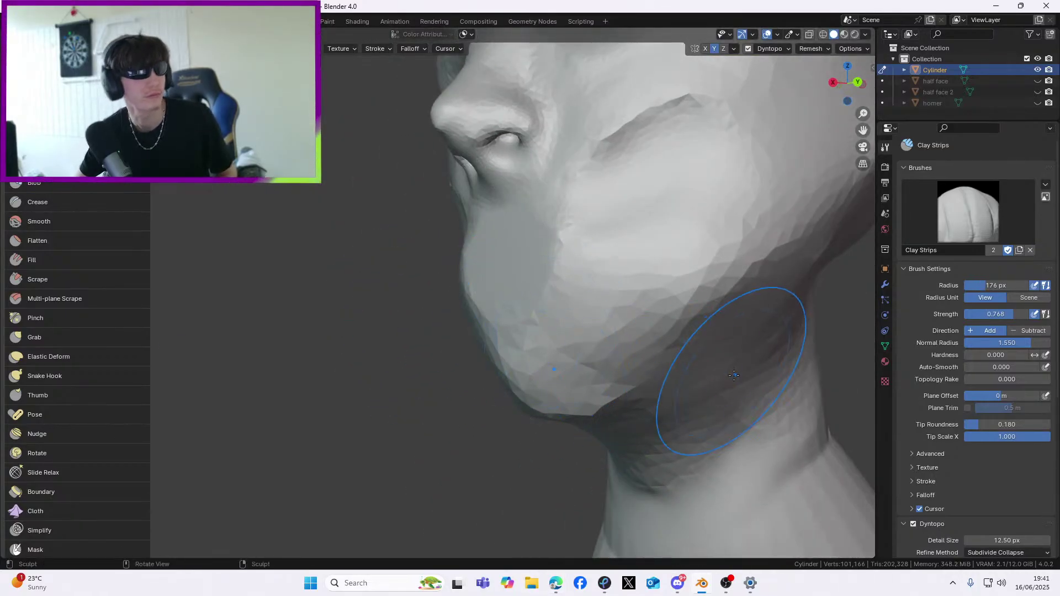
{"action": "mouse_move", "coordinate": [695, 310]}
{"action": "left_mouse_down"}
{"action": "mouse_move", "coordinate": [620, 277]}
{"action": "mouse_move", "coordinate": [554, 161]}
{"action": "left_mouse_up"}
Reduce the brush radius to 95 px and smooth the faceted chin and jawline down into the neck
{"action": "key", "text": "f"}
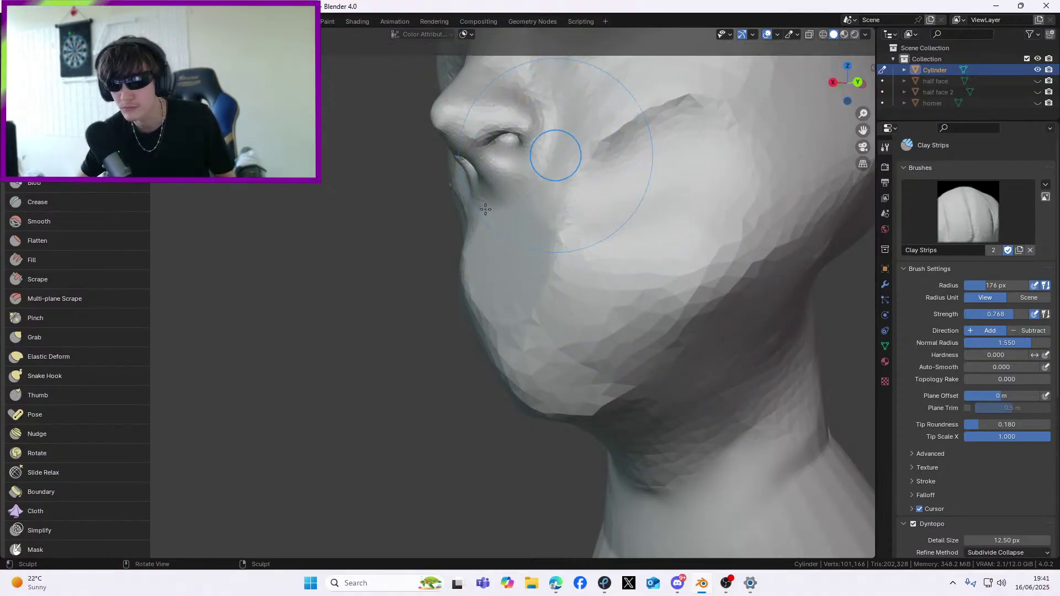
{"action": "left_click", "coordinate": [511, 190]}
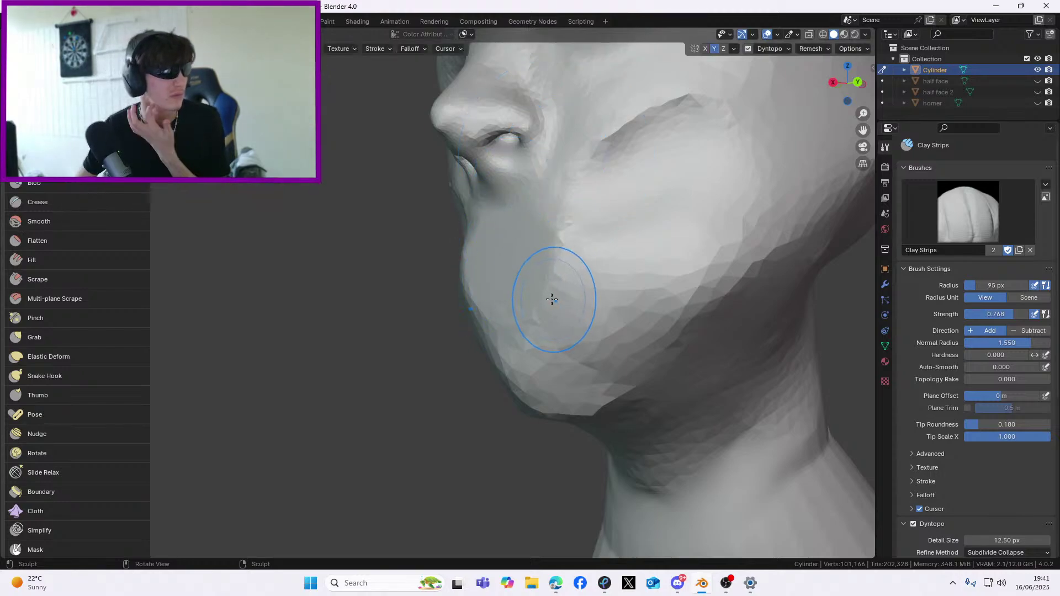
{"action": "middle_click_drag", "start_coordinate": [540, 305], "coordinate": [565, 281]}
{"action": "left_click_drag", "start_coordinate": [539, 243], "coordinate": [543, 342]}
{"action": "middle_click_drag", "start_coordinate": [543, 342], "coordinate": [508, 345]}
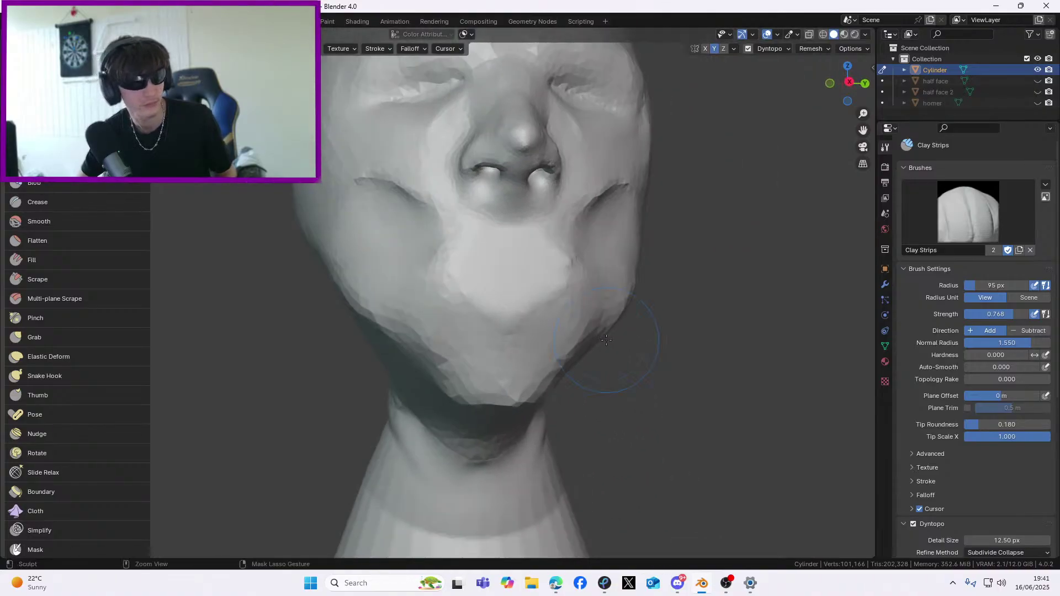
{"action": "middle_click_drag", "start_coordinate": [664, 334], "coordinate": [594, 333]}
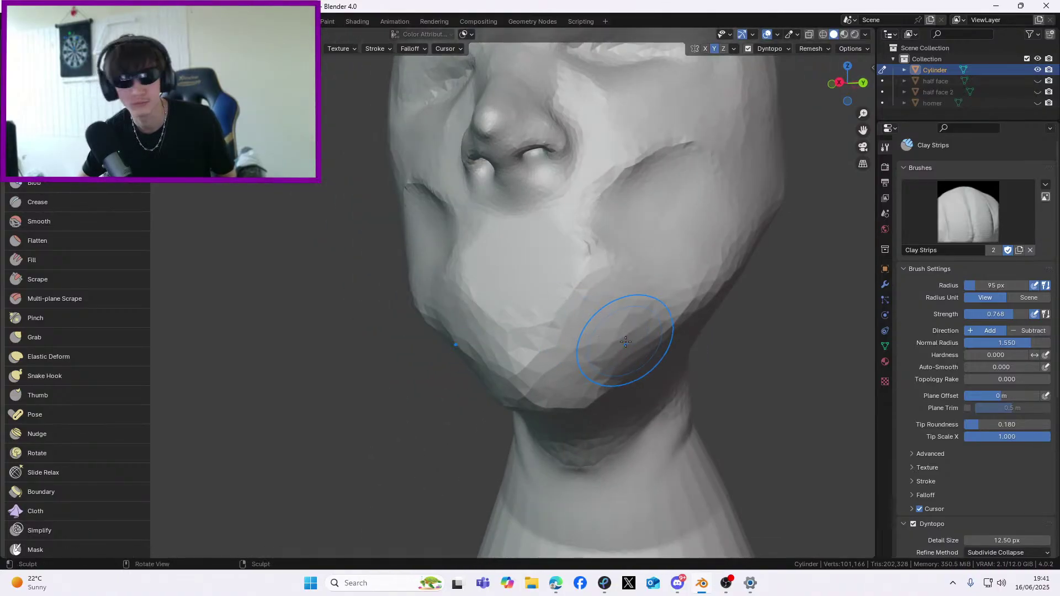
{"action": "mouse_move", "coordinate": [667, 351]}
{"action": "left_mouse_down", "text": "shift"}
{"action": "mouse_move", "coordinate": [619, 312]}
{"action": "mouse_move", "coordinate": [534, 274]}
{"action": "mouse_move", "coordinate": [472, 292]}
{"action": "mouse_move", "coordinate": [593, 367]}
{"action": "left_mouse_up", "text": "shift"}
{"action": "middle_click_drag", "start_coordinate": [593, 367], "coordinate": [514, 276]}
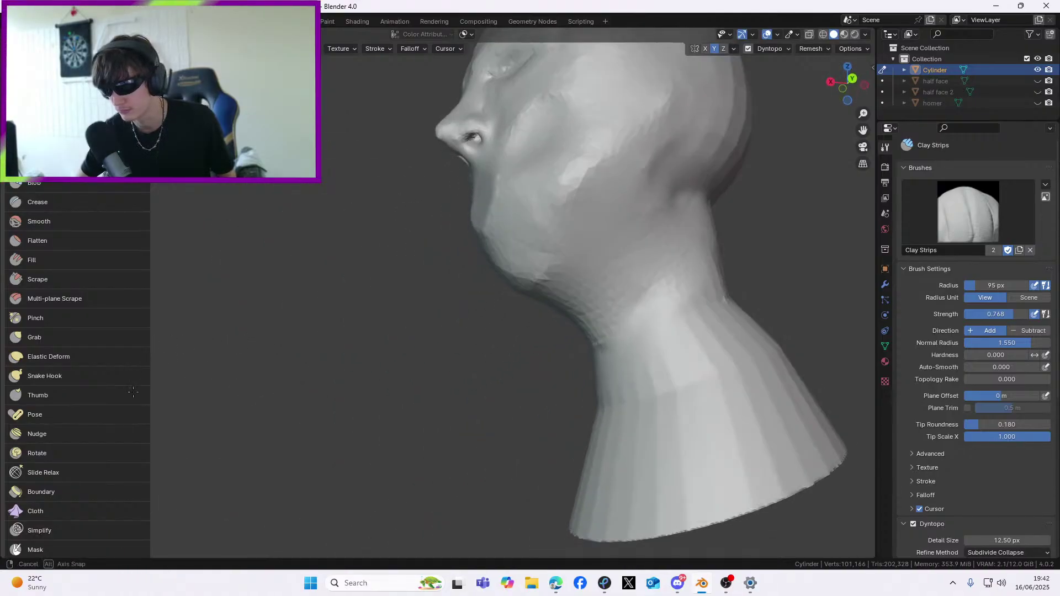
Smooth the raised patch between the nose and chin into the surrounding mouth area and jaw
{"action": "middle_click_drag", "start_coordinate": [539, 234], "coordinate": [751, 175]}
{"action": "mouse_move", "coordinate": [863, 129]}
{"action": "left_mouse_down"}
{"action": "mouse_move", "coordinate": [853, 141]}
{"action": "mouse_move", "coordinate": [863, 129]}
{"action": "left_mouse_up"}
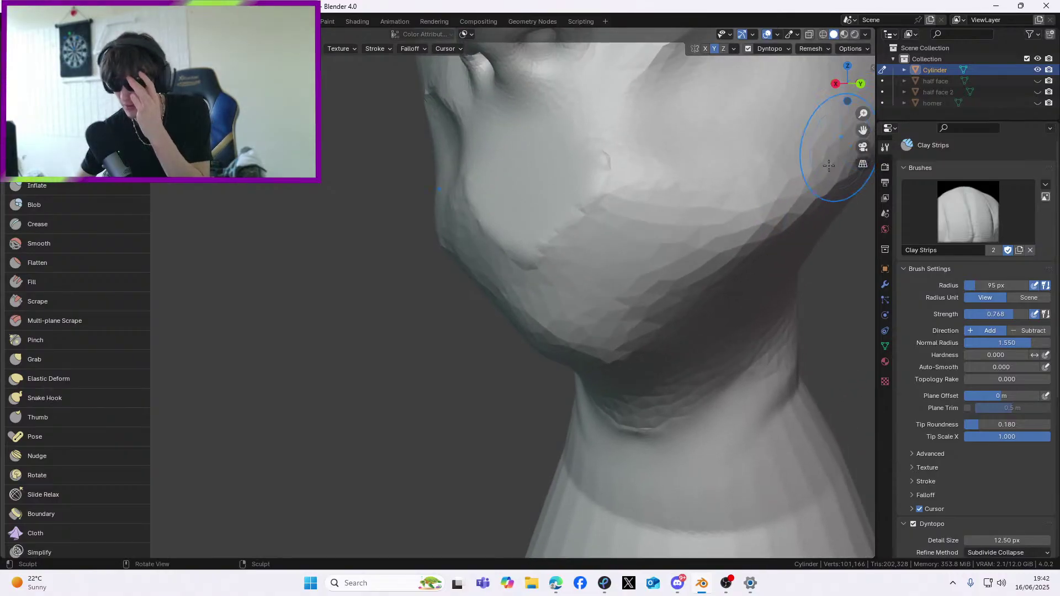
{"action": "middle_click_drag", "start_coordinate": [651, 210], "coordinate": [384, 255]}
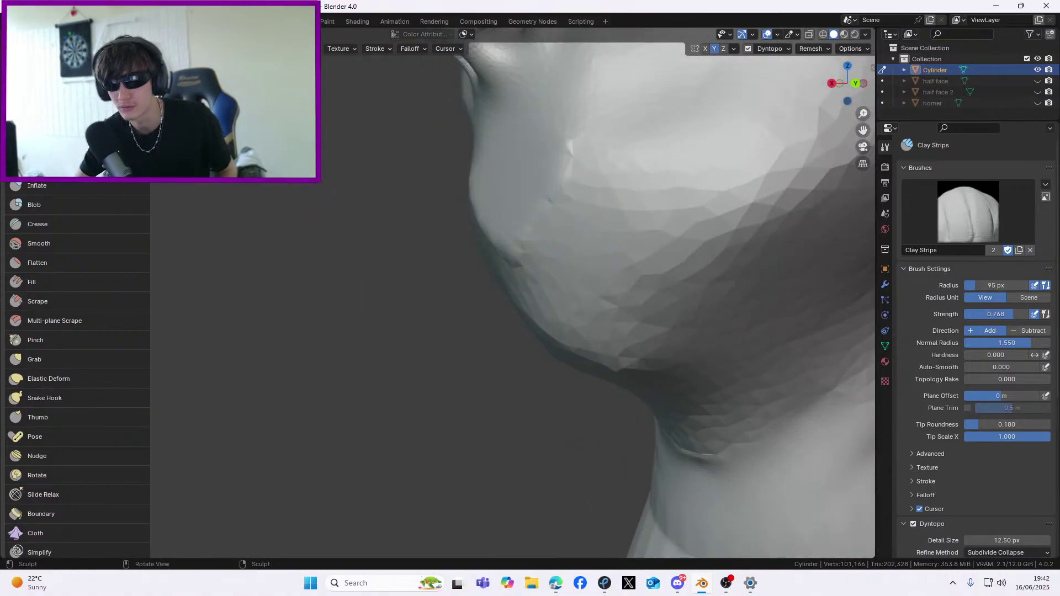
{"action": "middle_click_drag", "start_coordinate": [690, 309], "coordinate": [541, 310]}
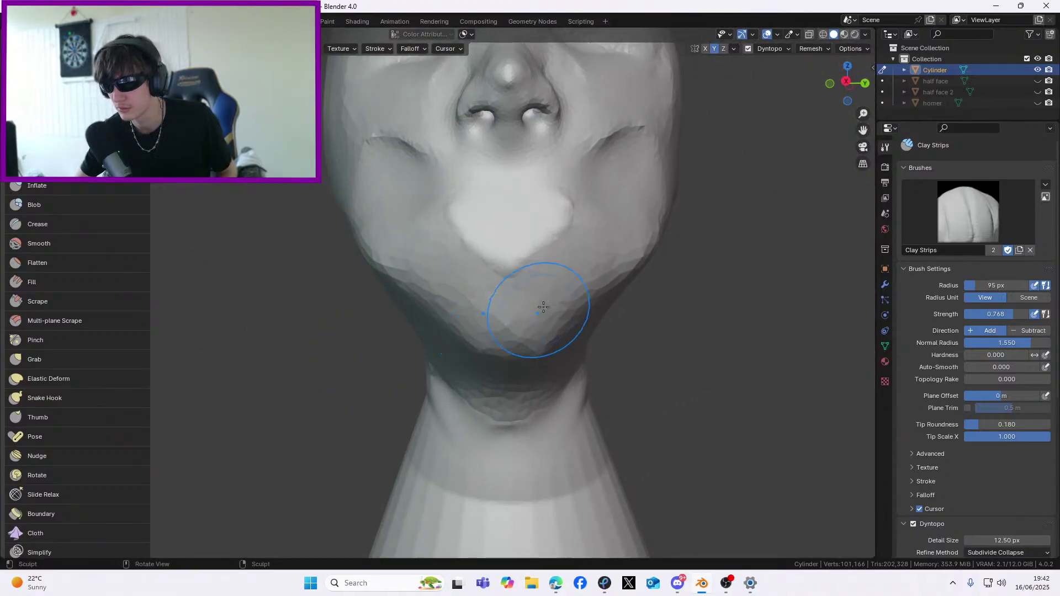
{"action": "mouse_move", "coordinate": [572, 302]}
{"action": "left_mouse_down"}
{"action": "mouse_move", "coordinate": [519, 309]}
{"action": "mouse_move", "coordinate": [549, 319]}
{"action": "mouse_move", "coordinate": [586, 296]}
{"action": "mouse_move", "coordinate": [596, 306]}
{"action": "mouse_move", "coordinate": [530, 318]}
{"action": "mouse_move", "coordinate": [541, 328]}
{"action": "left_mouse_up"}
{"action": "mouse_move", "coordinate": [542, 329]}
{"action": "middle_mouse_down"}
{"action": "mouse_move", "coordinate": [580, 340]}
{"action": "mouse_move", "coordinate": [449, 390]}
{"action": "mouse_move", "coordinate": [518, 309]}
{"action": "middle_mouse_up"}
{"action": "mouse_move", "coordinate": [461, 276]}
{"action": "middle_mouse_down"}
{"action": "mouse_move", "coordinate": [440, 191]}
{"action": "mouse_move", "coordinate": [607, 213]}
{"action": "mouse_move", "coordinate": [662, 304]}
{"action": "mouse_move", "coordinate": [367, 331]}
{"action": "mouse_move", "coordinate": [365, 411]}
{"action": "middle_mouse_up"}
{"action": "mouse_move", "coordinate": [672, 240]}
{"action": "middle_mouse_down"}
{"action": "mouse_move", "coordinate": [512, 266]}
{"action": "mouse_move", "coordinate": [488, 287]}
{"action": "middle_mouse_up"}
{"action": "left_click_drag", "start_coordinate": [465, 305], "coordinate": [604, 316]}
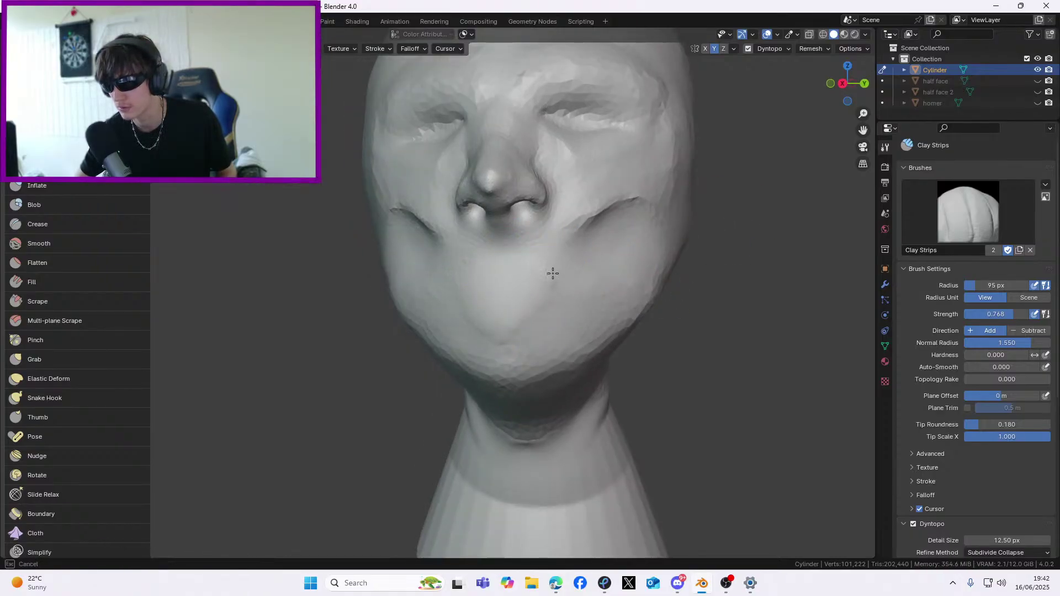
Smooth out the creases on both cheeks beside the nose
{"action": "middle_click_drag", "start_coordinate": [534, 302], "coordinate": [516, 243]}
{"action": "scroll", "coordinate": [516, 244], "scroll_direction": "up", "scroll_amount": 2}
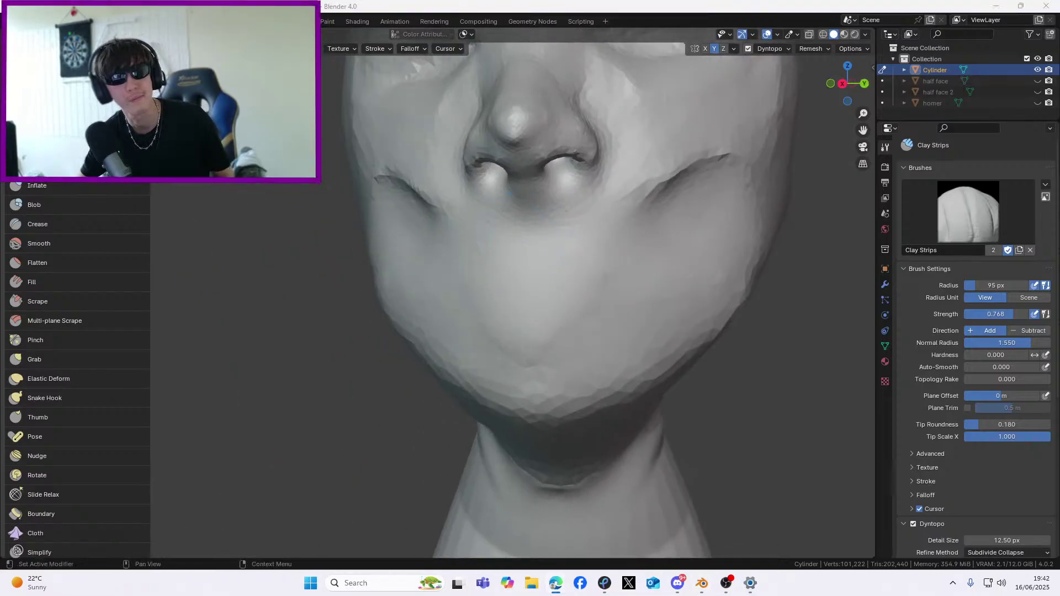
{"action": "middle_click_drag", "start_coordinate": [621, 243], "coordinate": [561, 225]}
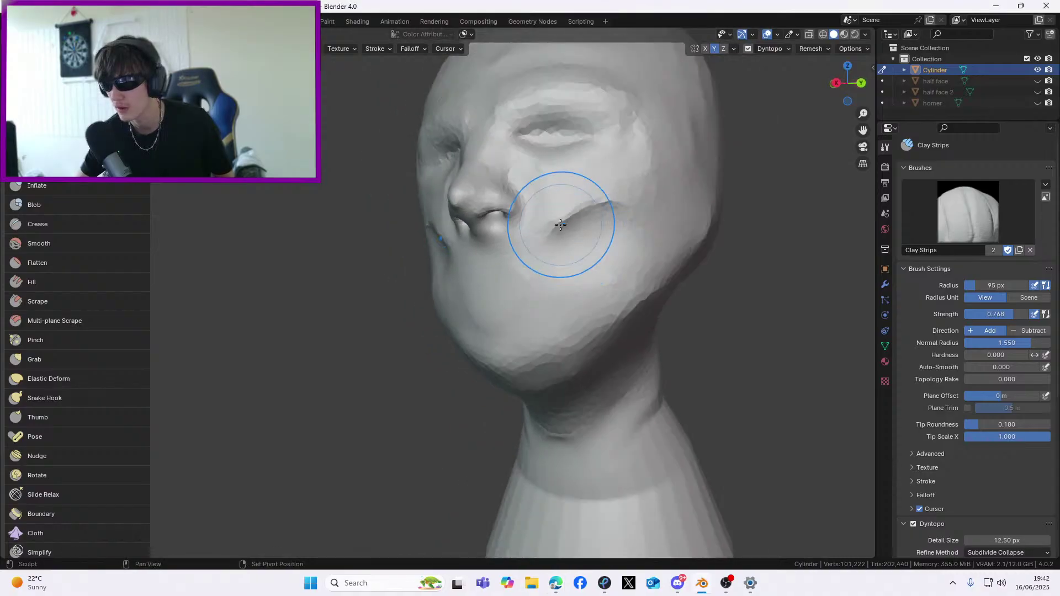
{"action": "mouse_move", "coordinate": [615, 194]}
{"action": "middle_mouse_down"}
{"action": "mouse_move", "coordinate": [485, 265]}
{"action": "mouse_move", "coordinate": [359, 304]}
{"action": "mouse_move", "coordinate": [452, 293]}
{"action": "middle_mouse_up"}
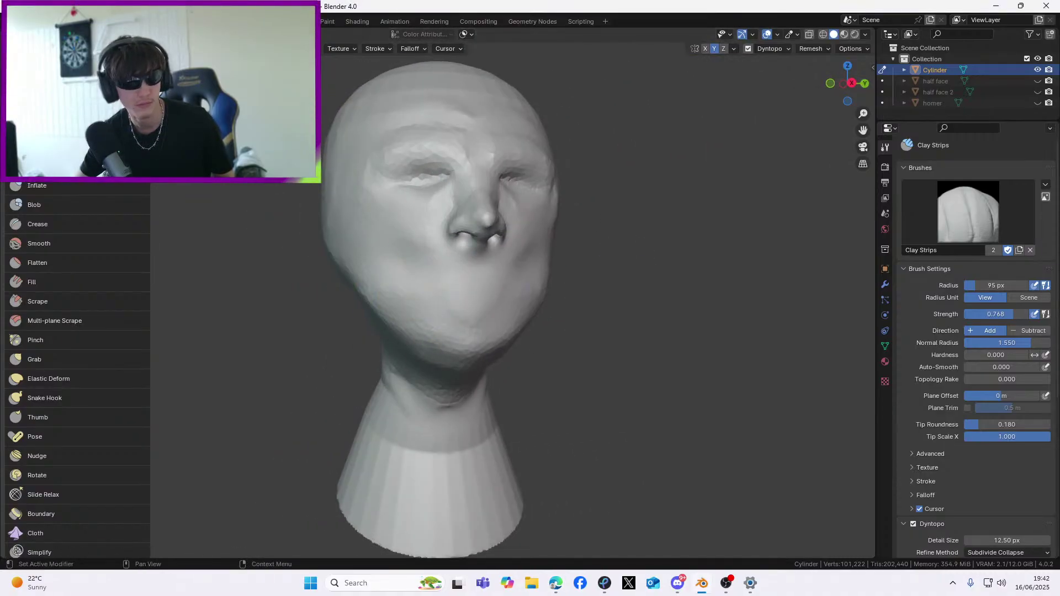
{"action": "left_click", "coordinate": [737, 237]}
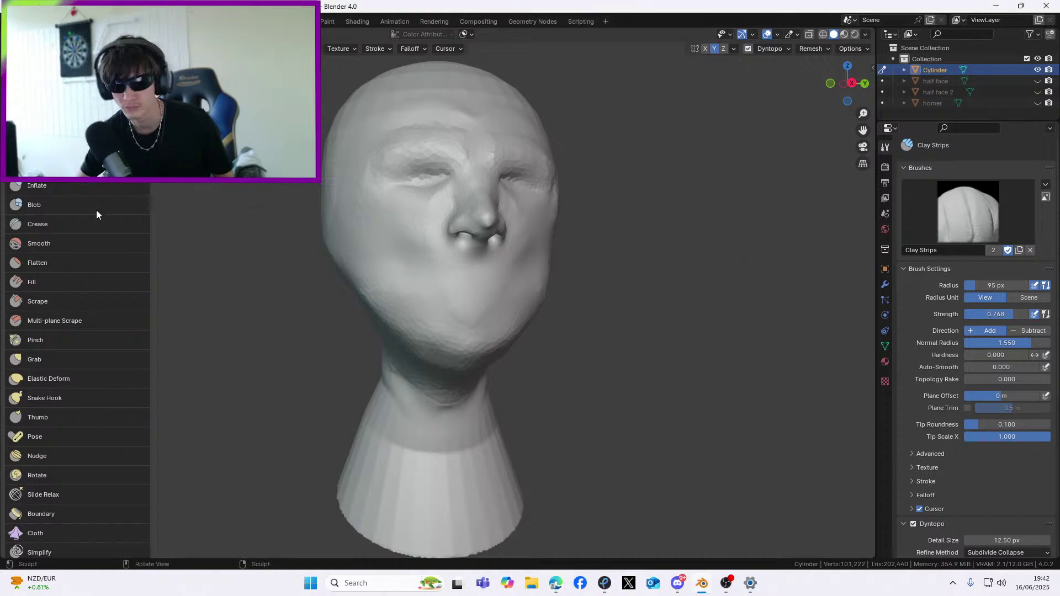
Switch to the Crease brush, view the face straight on and set the brush radius to 54 px
{"action": "left_click", "coordinate": [75, 222]}
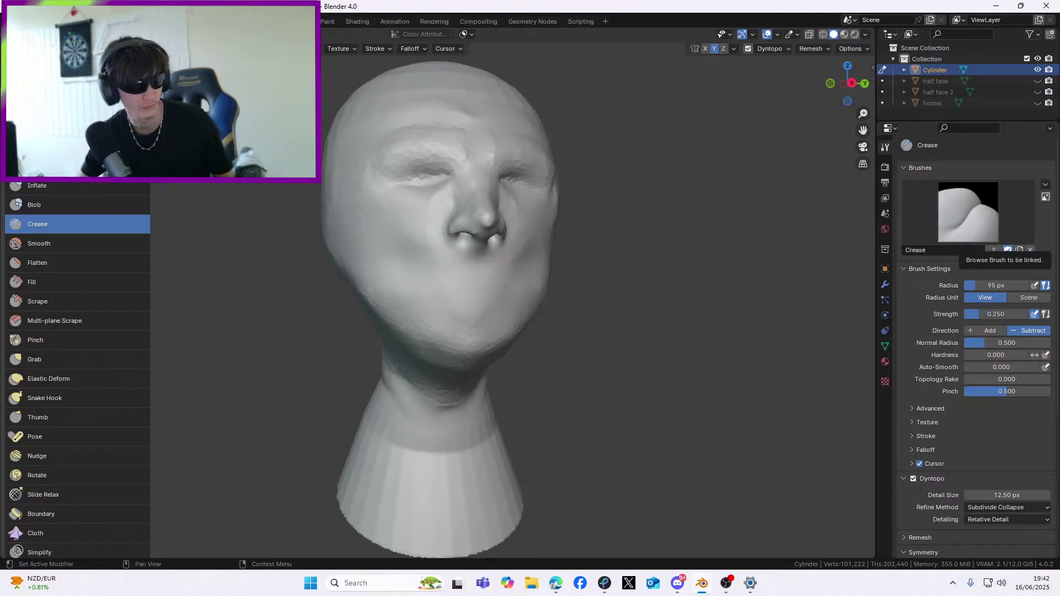
{"action": "middle_click_drag", "start_coordinate": [299, 197], "coordinate": [280, 201]}
{"action": "key", "text": "KP_3"}
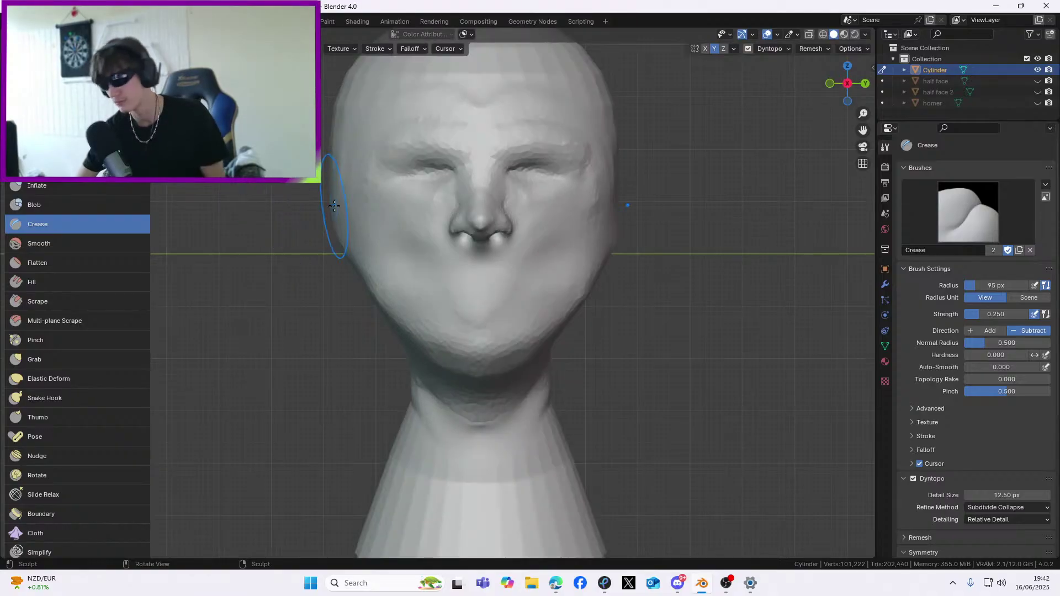
{"action": "scroll", "coordinate": [704, 177], "scroll_direction": "up", "scroll_amount": 3}
{"action": "scroll", "coordinate": [532, 213], "scroll_direction": "down", "scroll_amount": 5}
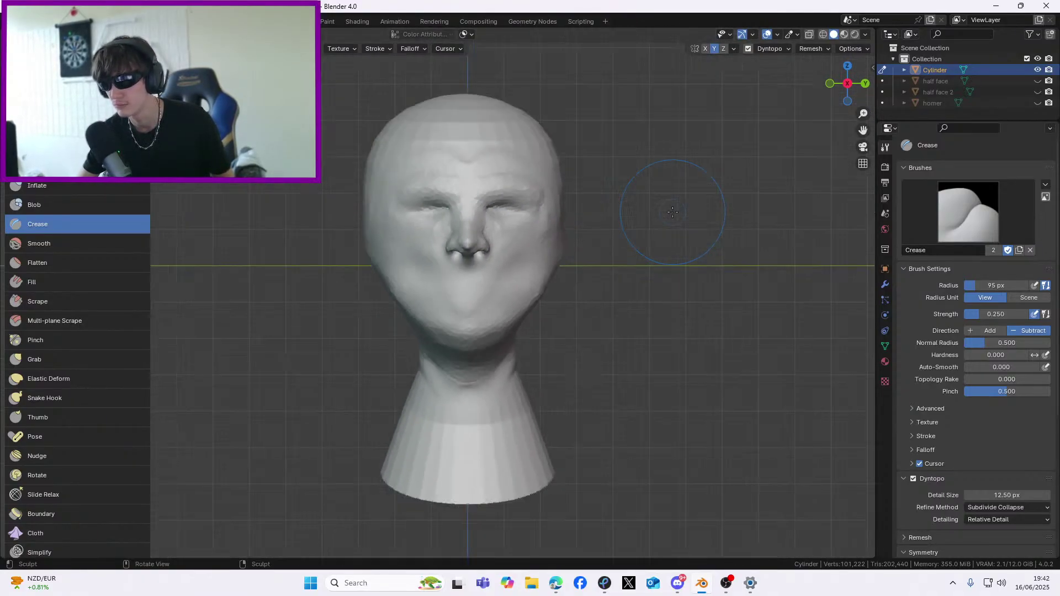
{"action": "scroll", "coordinate": [836, 149], "scroll_direction": "up", "scroll_amount": 4}
{"action": "left_click_drag", "start_coordinate": [865, 130], "coordinate": [815, 163]}
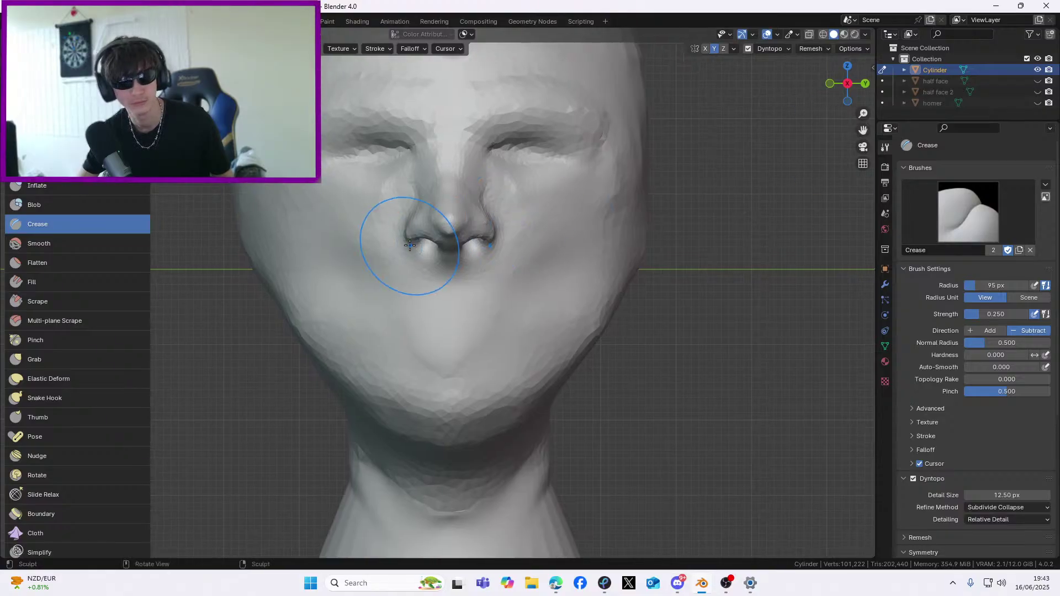
{"action": "scroll", "coordinate": [443, 261], "scroll_direction": "up", "scroll_amount": 2}
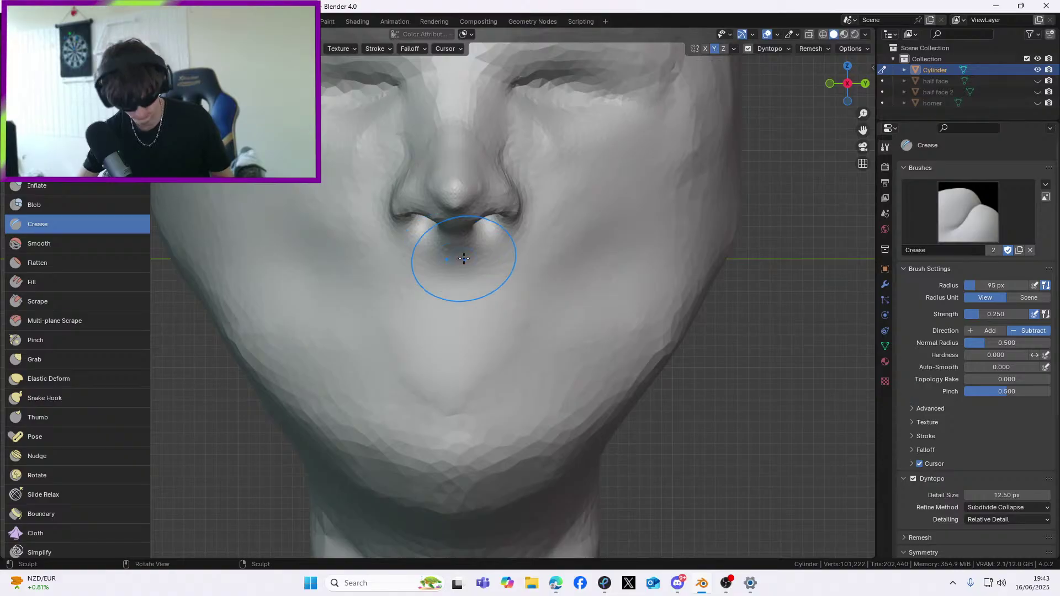
{"action": "key", "text": "f"}
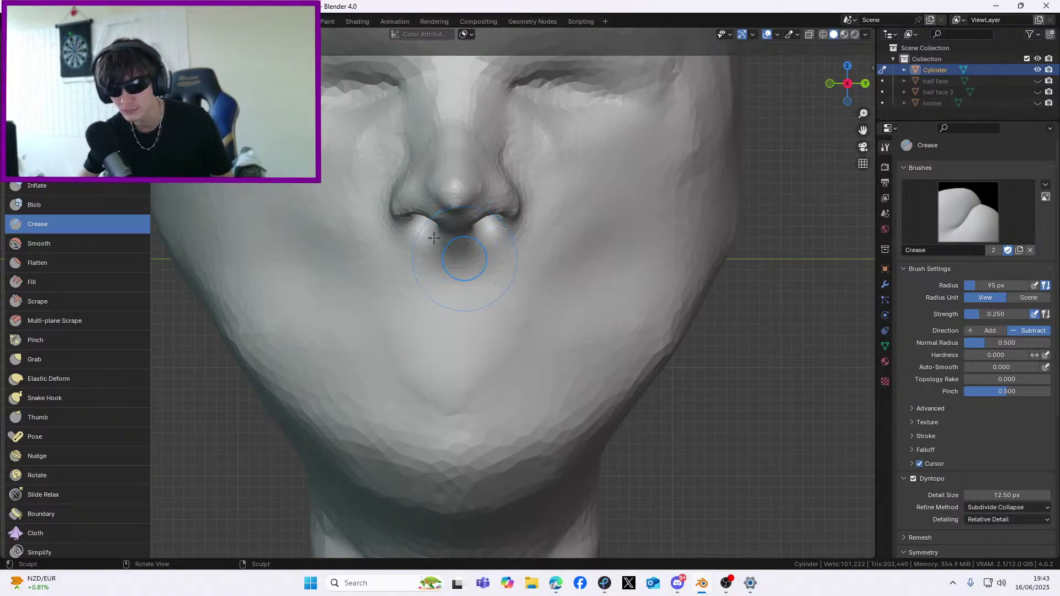
{"action": "left_click", "coordinate": [442, 243]}
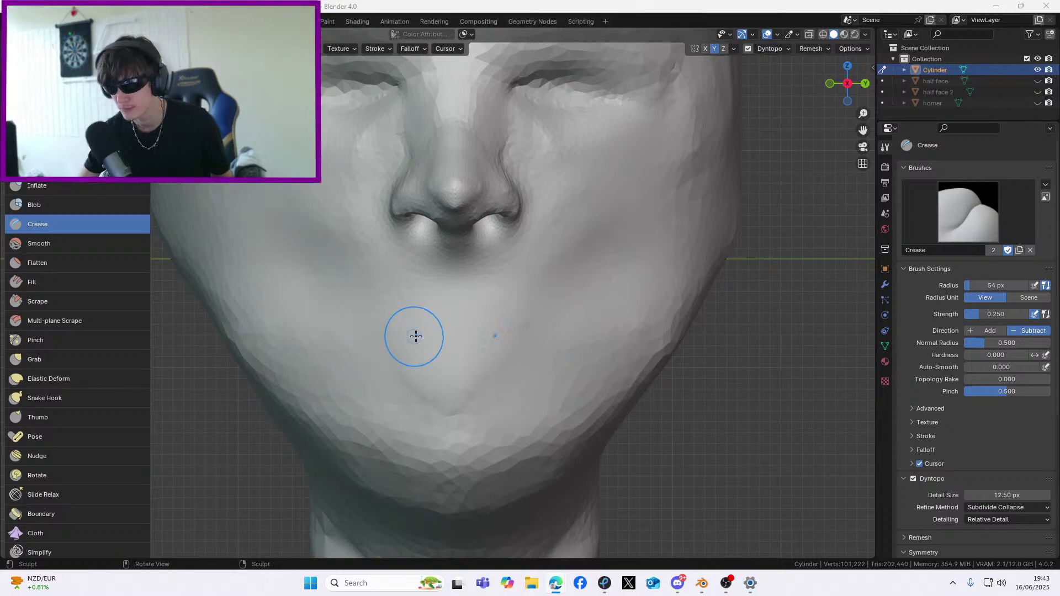
{"action": "left_click_drag", "start_coordinate": [451, 336], "coordinate": [465, 336]}
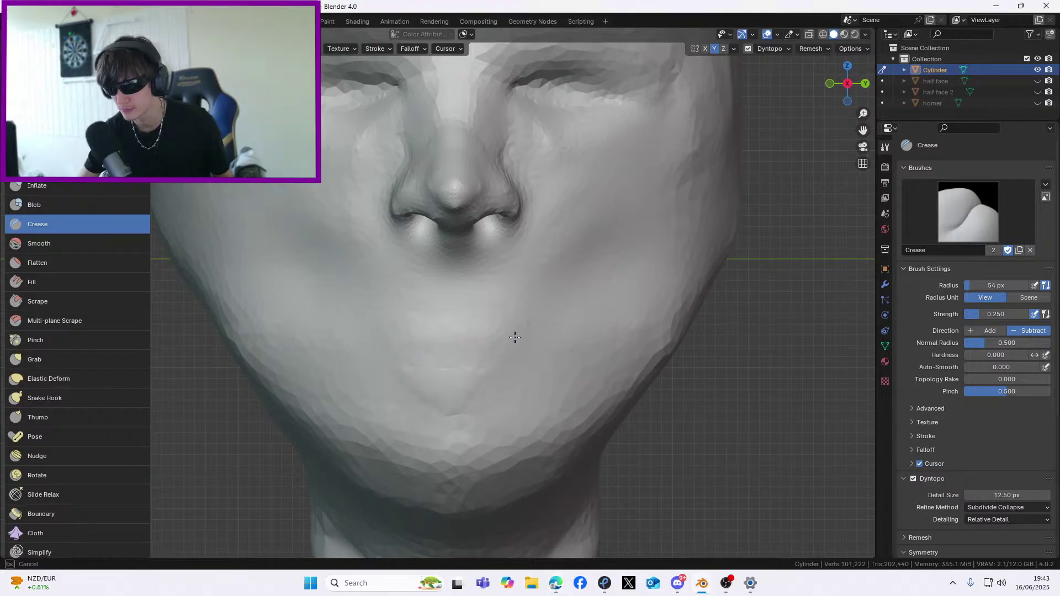
{"action": "left_click_drag", "start_coordinate": [393, 338], "coordinate": [540, 336]}
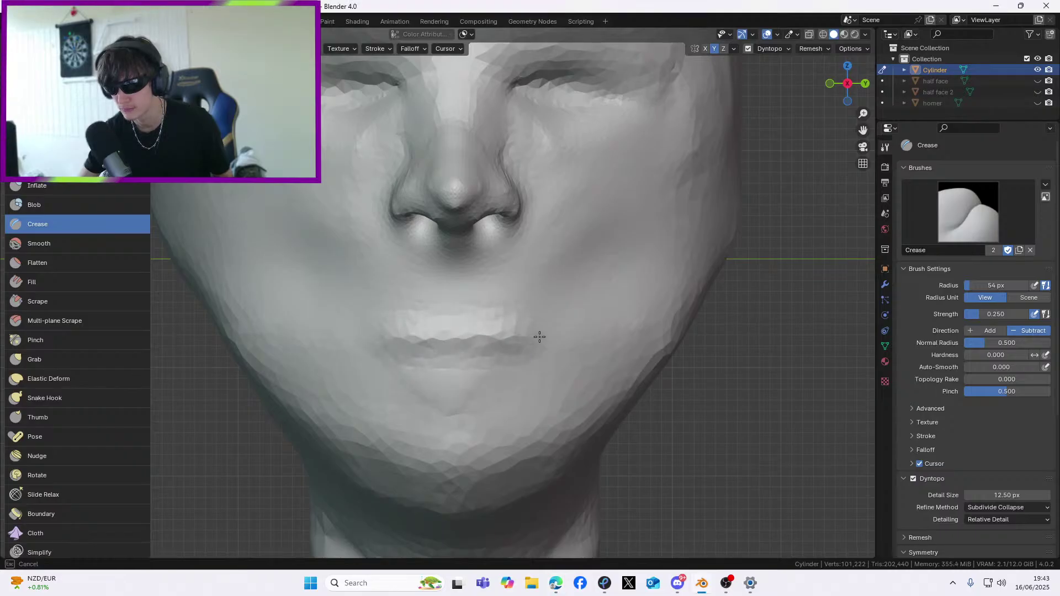
{"action": "key", "text": "ctrl+z"}
{"action": "mouse_move", "coordinate": [455, 338]}
{"action": "left_mouse_down"}
{"action": "mouse_move", "coordinate": [473, 336]}
{"action": "mouse_move", "coordinate": [418, 330]}
{"action": "left_mouse_up"}
{"action": "key", "text": "ctrl+z"}
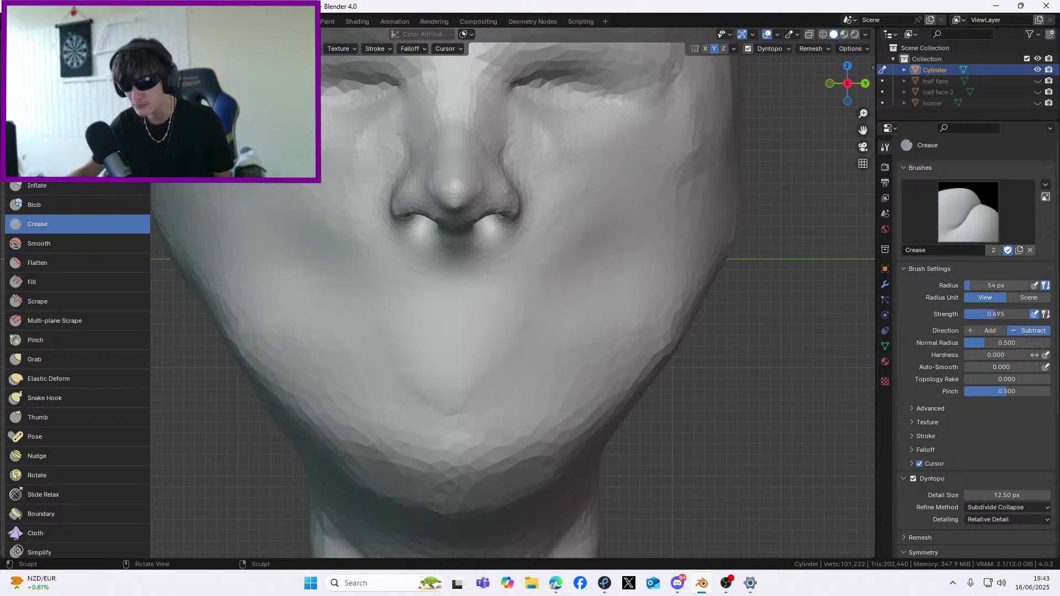
Set the Crease strength to 0.495 and carve a horizontal mouth line across the face below the nose
{"action": "mouse_move", "coordinate": [425, 331]}
{"action": "left_mouse_down"}
{"action": "mouse_move", "coordinate": [554, 332]}
{"action": "mouse_move", "coordinate": [389, 330]}
{"action": "mouse_move", "coordinate": [563, 342]}
{"action": "left_mouse_up"}
{"action": "scroll", "coordinate": [401, 331], "scroll_direction": "down", "scroll_amount": 8}
{"action": "scroll", "coordinate": [388, 347], "scroll_direction": "up", "scroll_amount": 10}
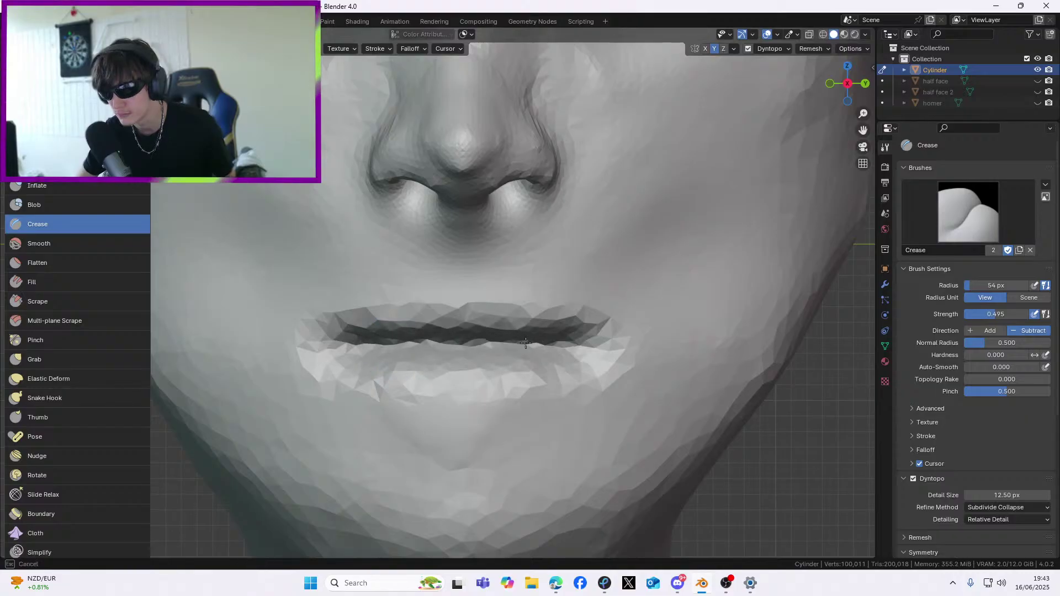
{"action": "scroll", "coordinate": [535, 337], "scroll_direction": "down", "scroll_amount": 3}
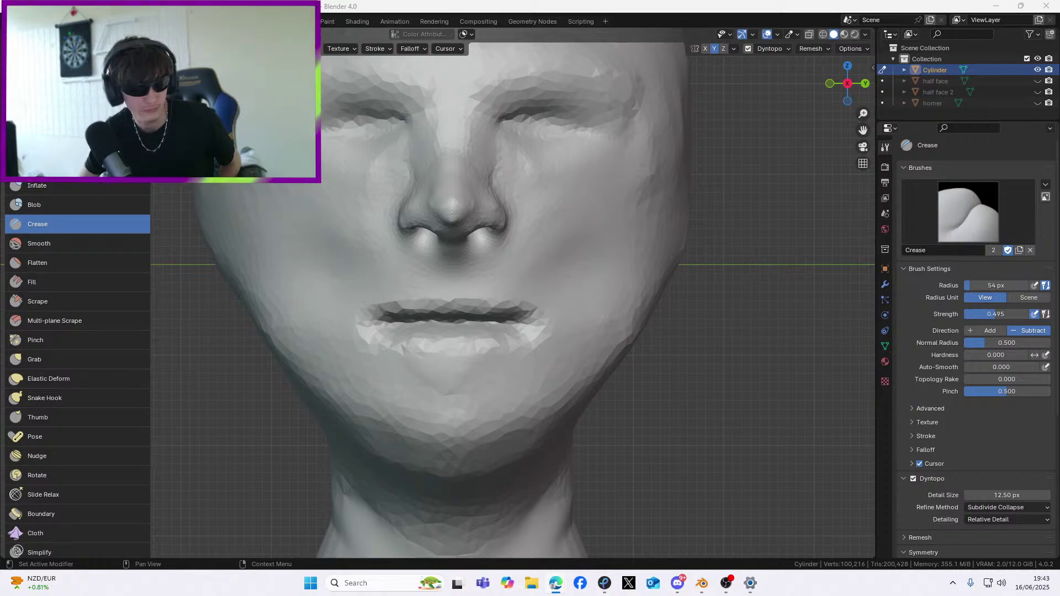
Switch to the Grab brush with a radius of 134 px and a strength of 0.148
{"action": "left_click", "coordinate": [68, 363]}
{"action": "key", "text": "f"}
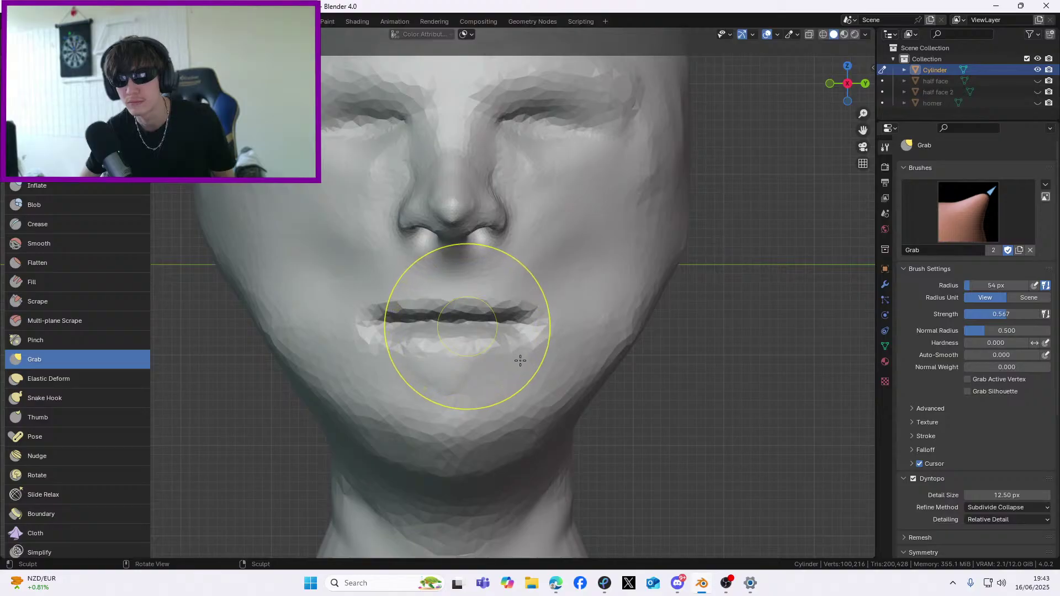
{"action": "left_click", "coordinate": [511, 356]}
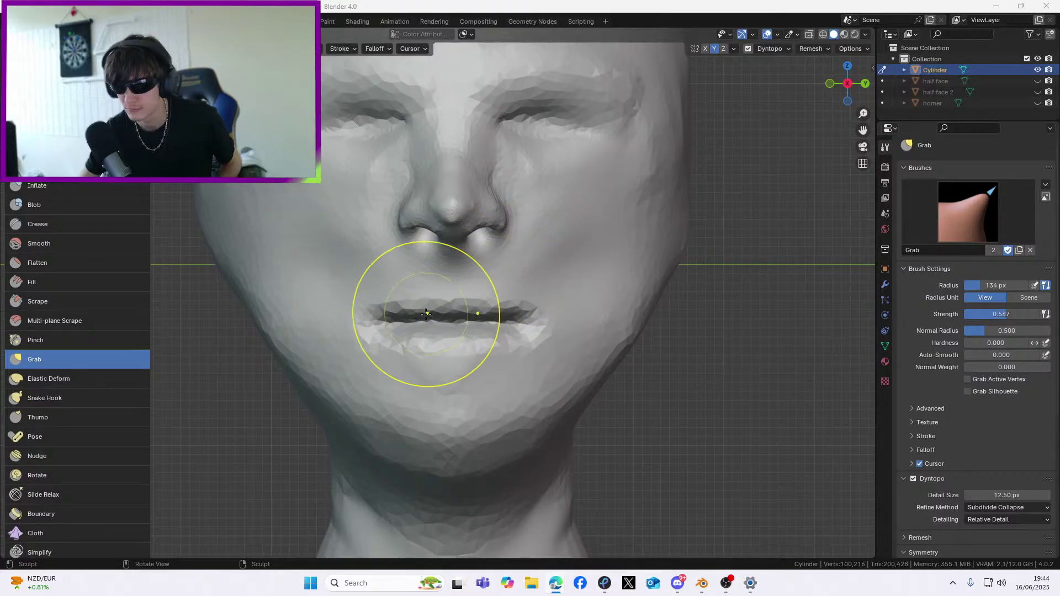
{"action": "mouse_move", "coordinate": [473, 307]}
{"action": "left_mouse_down"}
{"action": "mouse_move", "coordinate": [473, 290]}
{"action": "mouse_move", "coordinate": [495, 309]}
{"action": "mouse_move", "coordinate": [444, 303]}
{"action": "mouse_move", "coordinate": [491, 303]}
{"action": "left_mouse_up"}
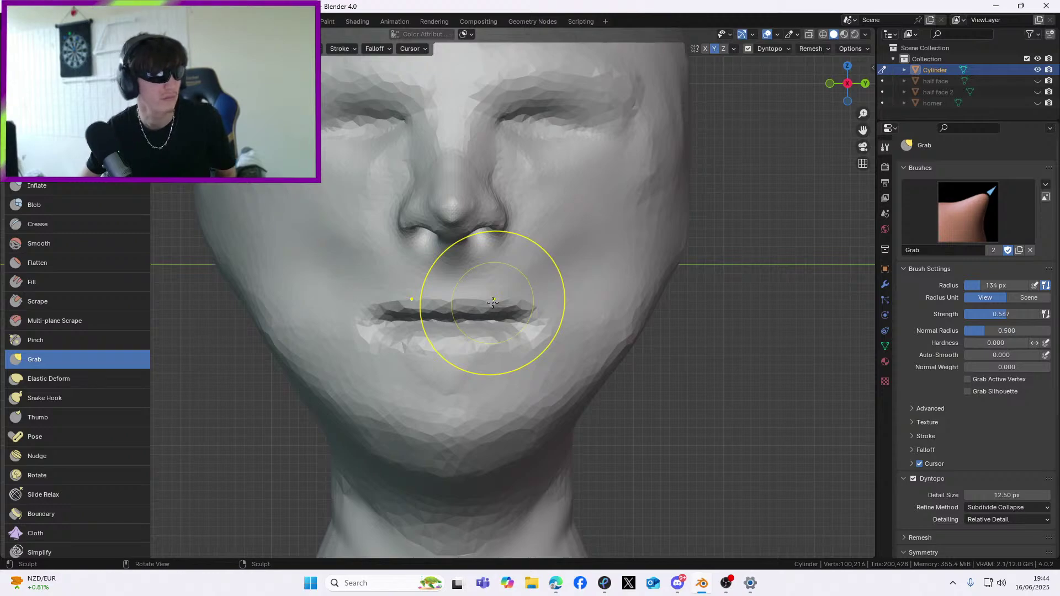
{"action": "key", "text": "ctrl+z"}
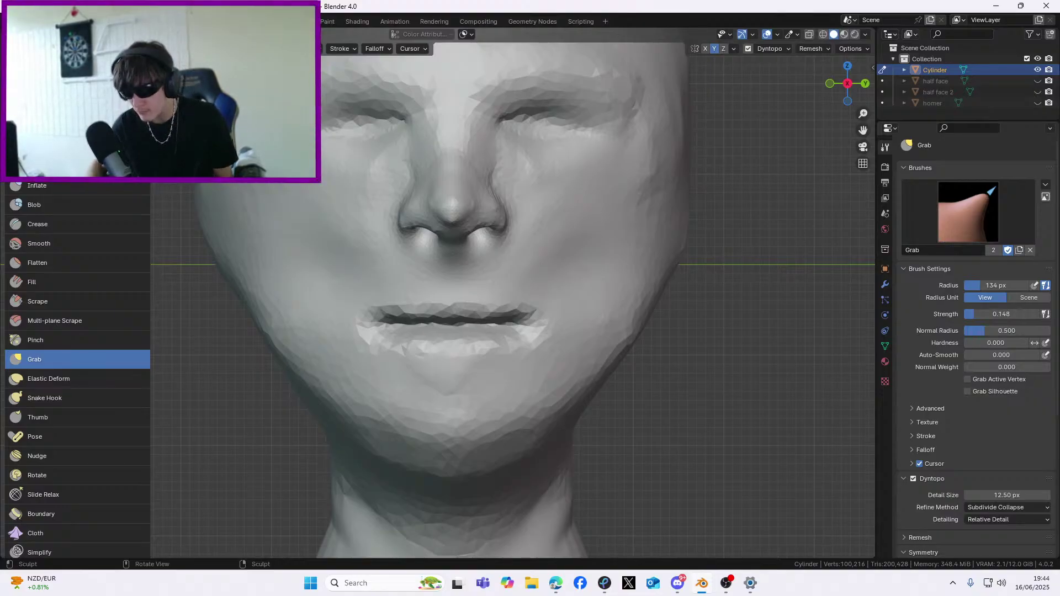
{"action": "left_click_drag", "start_coordinate": [476, 311], "coordinate": [481, 259]}
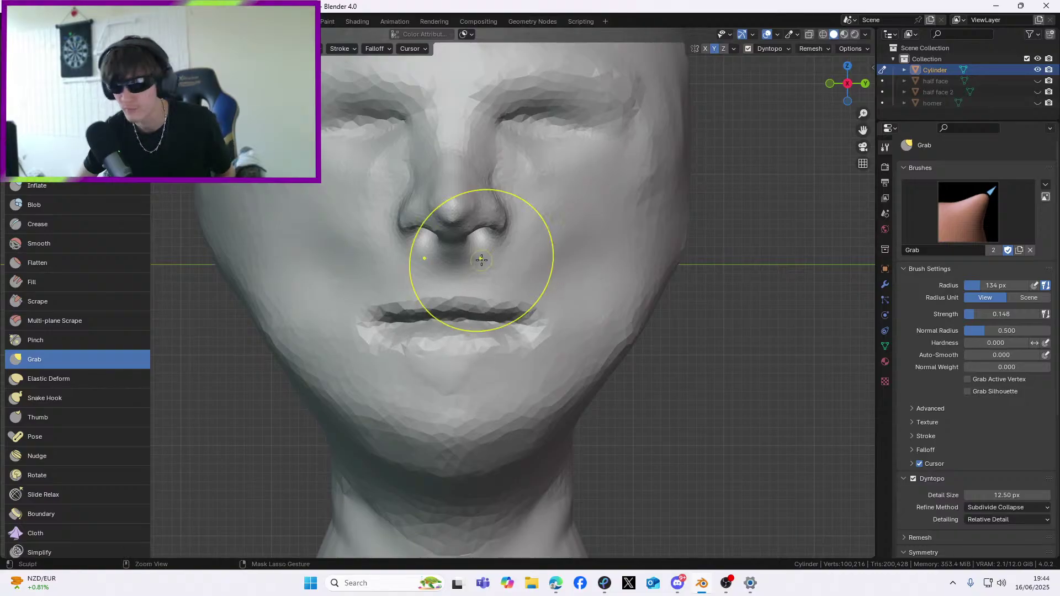
{"action": "scroll", "coordinate": [473, 255], "scroll_direction": "up", "scroll_amount": 6}
{"action": "mouse_move", "coordinate": [640, 358]}
{"action": "left_mouse_down"}
{"action": "mouse_move", "coordinate": [658, 356]}
{"action": "mouse_move", "coordinate": [655, 243]}
{"action": "left_mouse_up"}
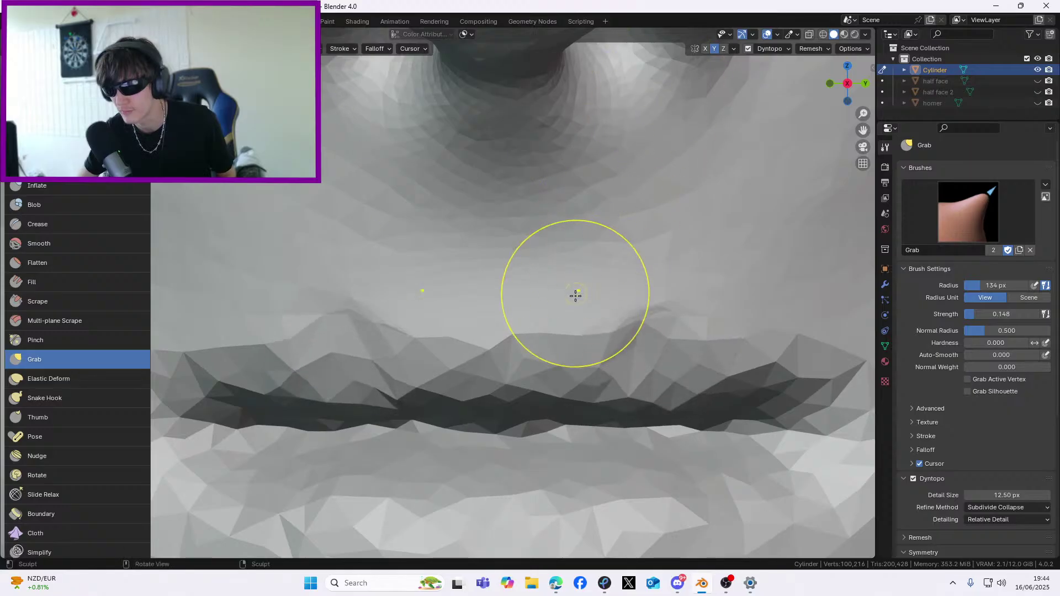
{"action": "scroll", "coordinate": [575, 291], "scroll_direction": "down", "scroll_amount": 6}
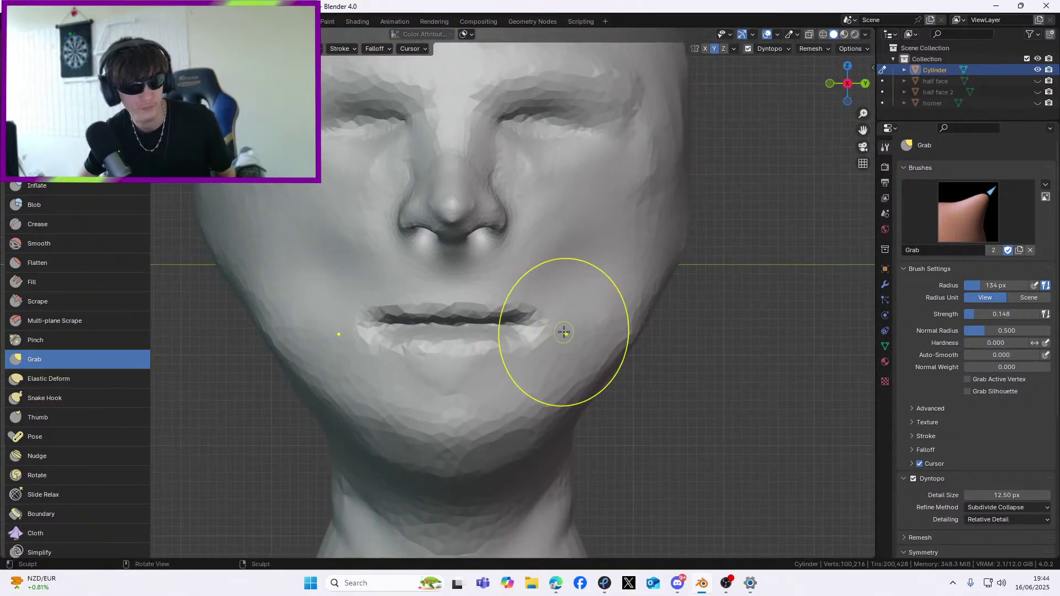
Pull the upper lip upward with Grab on both sides of the centre, forming a cupid's bow that tapers to the mouth corners
{"action": "scroll", "coordinate": [586, 331], "scroll_direction": "up", "scroll_amount": 5}
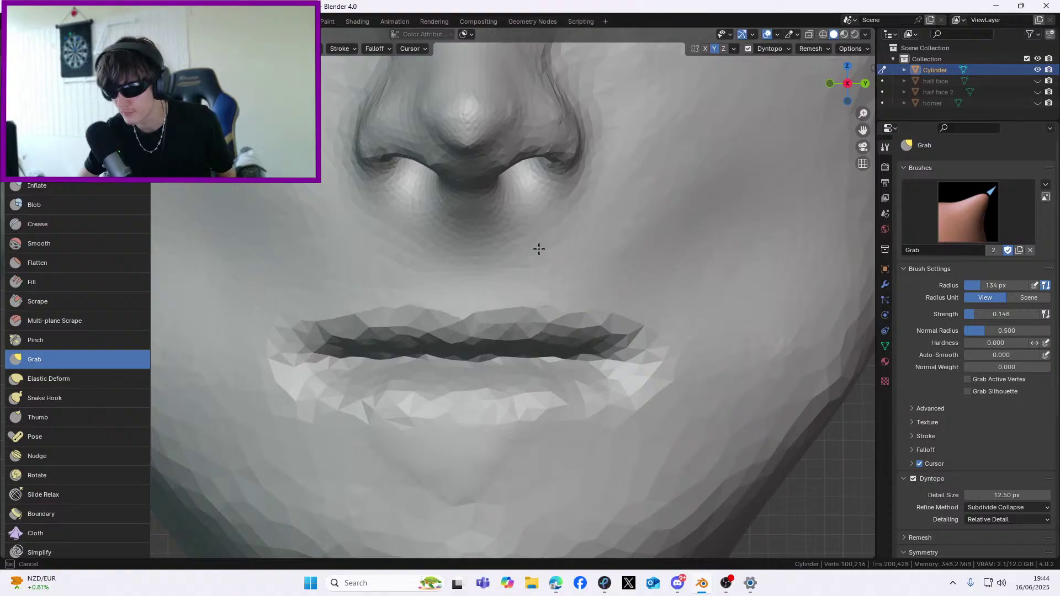
{"action": "left_click_drag", "start_coordinate": [539, 338], "coordinate": [544, 274]}
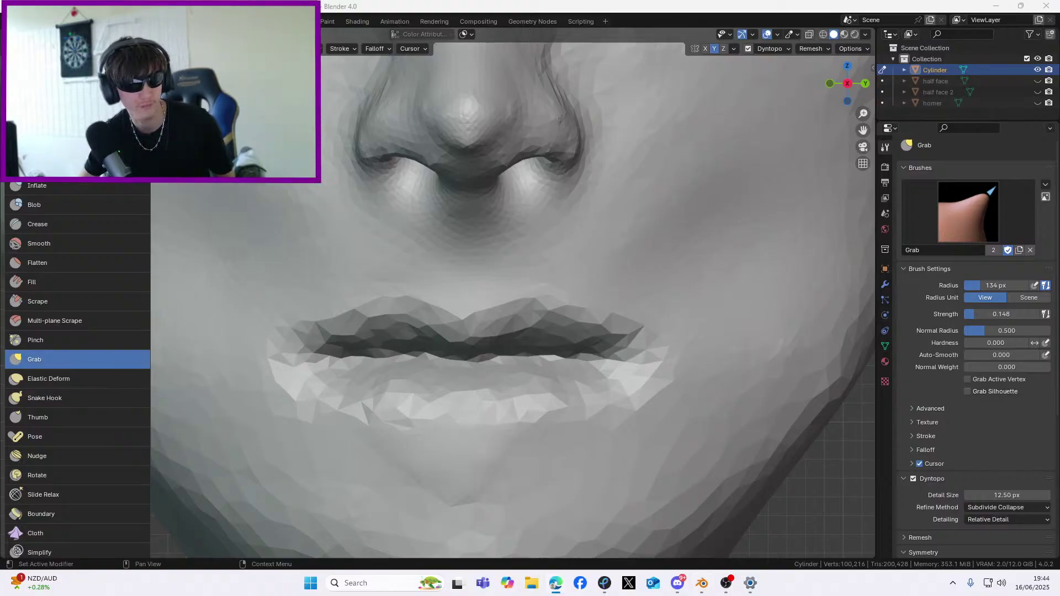
{"action": "left_click_drag", "start_coordinate": [594, 344], "coordinate": [617, 285]}
{"action": "left_click_drag", "start_coordinate": [614, 324], "coordinate": [635, 288]}
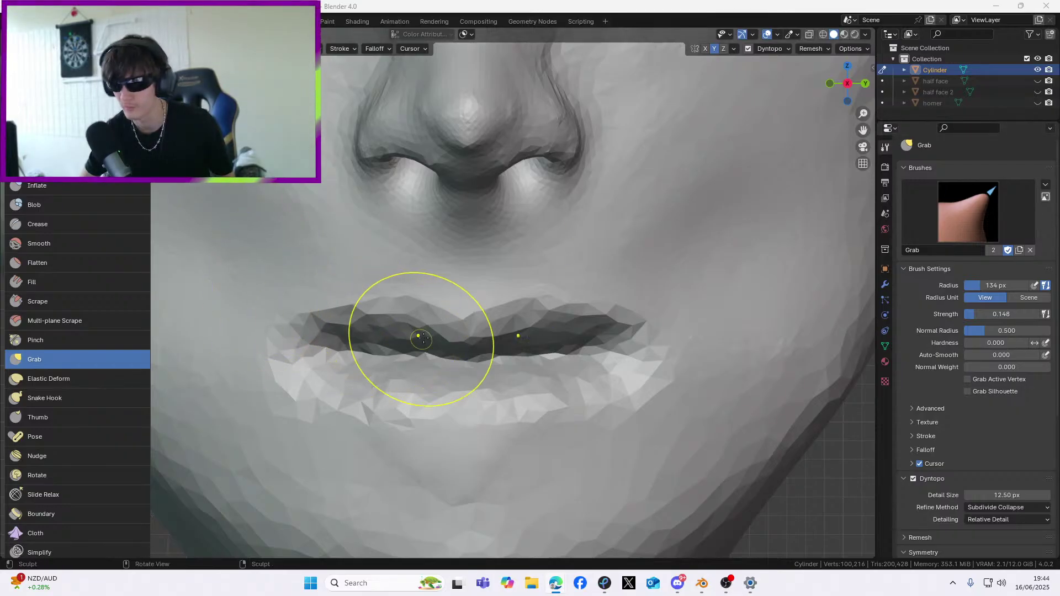
{"action": "left_click_drag", "start_coordinate": [539, 320], "coordinate": [555, 313]}
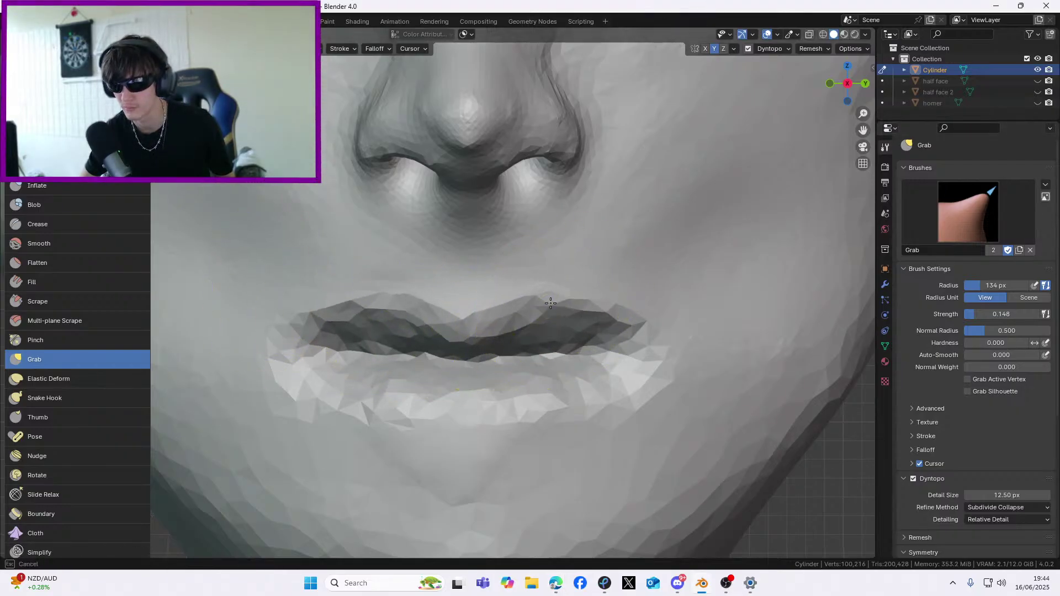
{"action": "scroll", "coordinate": [569, 308], "scroll_direction": "down", "scroll_amount": 2}
{"action": "scroll", "coordinate": [568, 308], "scroll_direction": "down", "scroll_amount": 1}
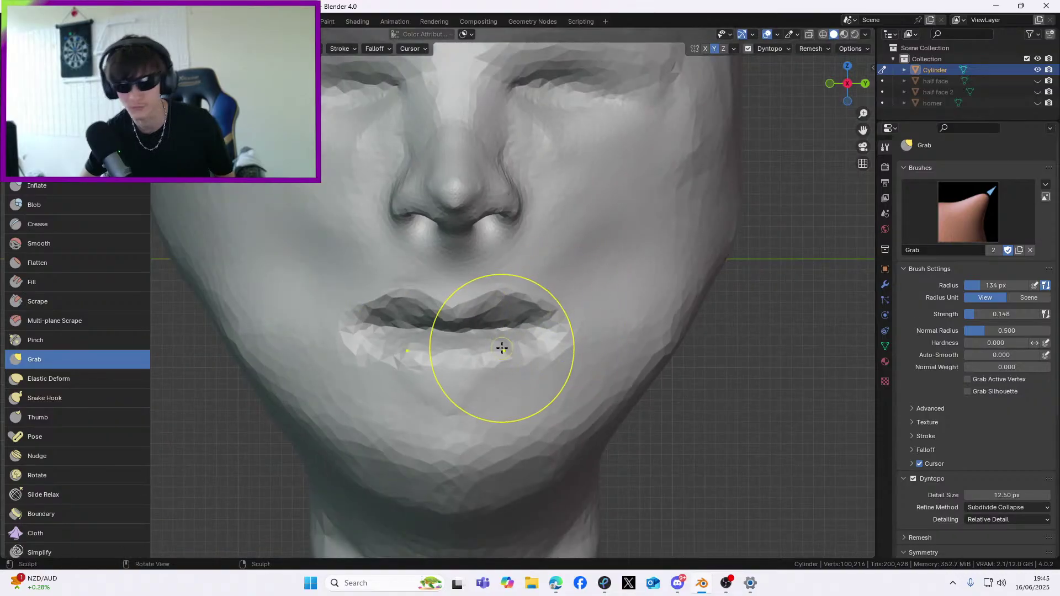
Shape the lower lip into a fuller curve with Grab and switch to the Clay Strips brush
{"action": "mouse_move", "coordinate": [496, 353]}
{"action": "left_mouse_down"}
{"action": "mouse_move", "coordinate": [500, 382]}
{"action": "mouse_move", "coordinate": [539, 348]}
{"action": "left_mouse_up"}
{"action": "key", "text": "ctrl+z"}
{"action": "scroll", "coordinate": [556, 321], "scroll_direction": "down", "scroll_amount": 2}
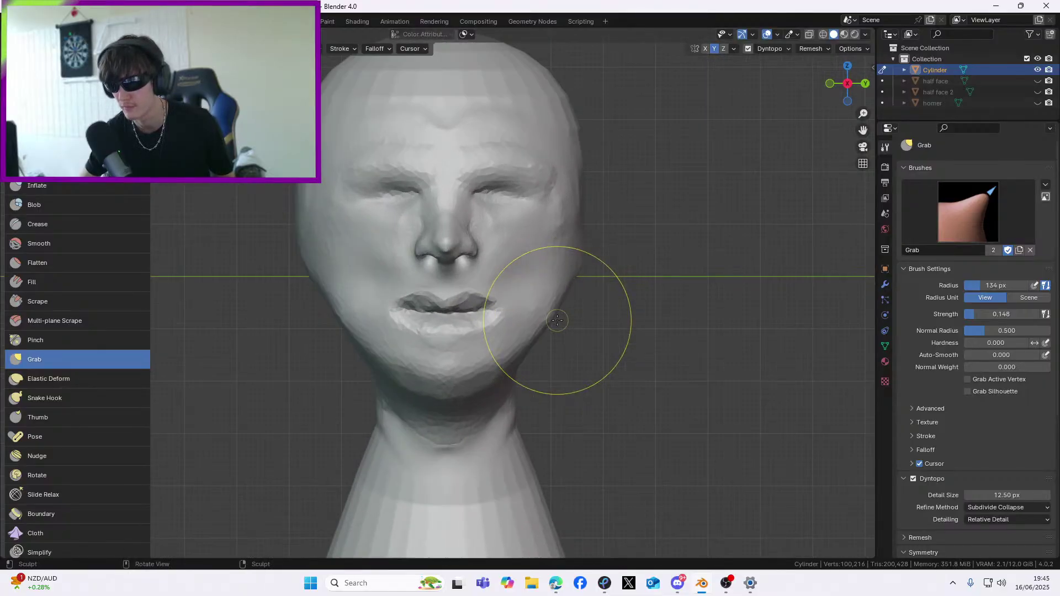
{"action": "scroll", "coordinate": [556, 321], "scroll_direction": "up", "scroll_amount": 5}
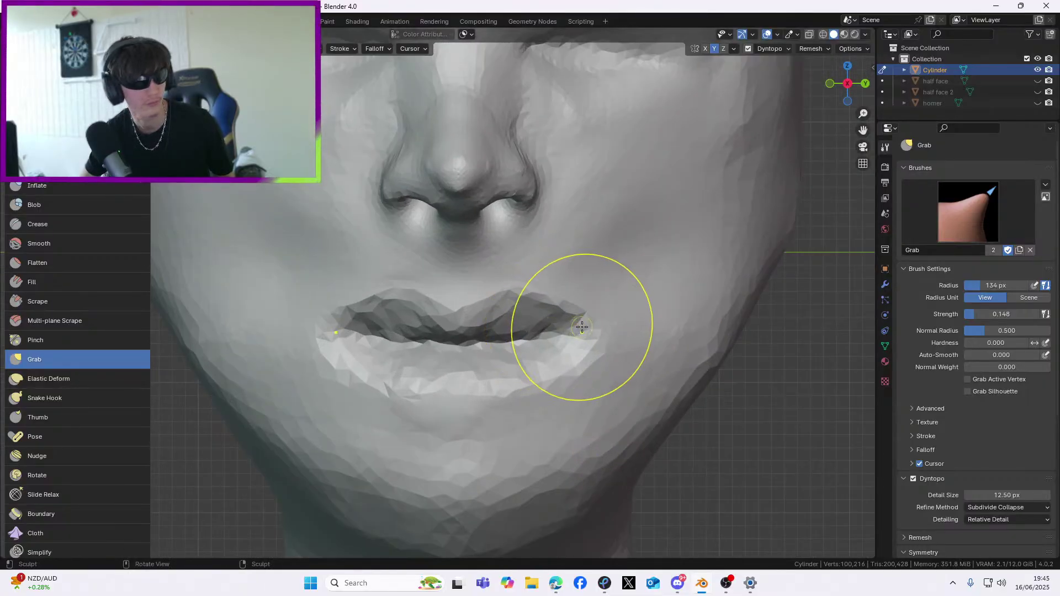
{"action": "key", "text": "c"}
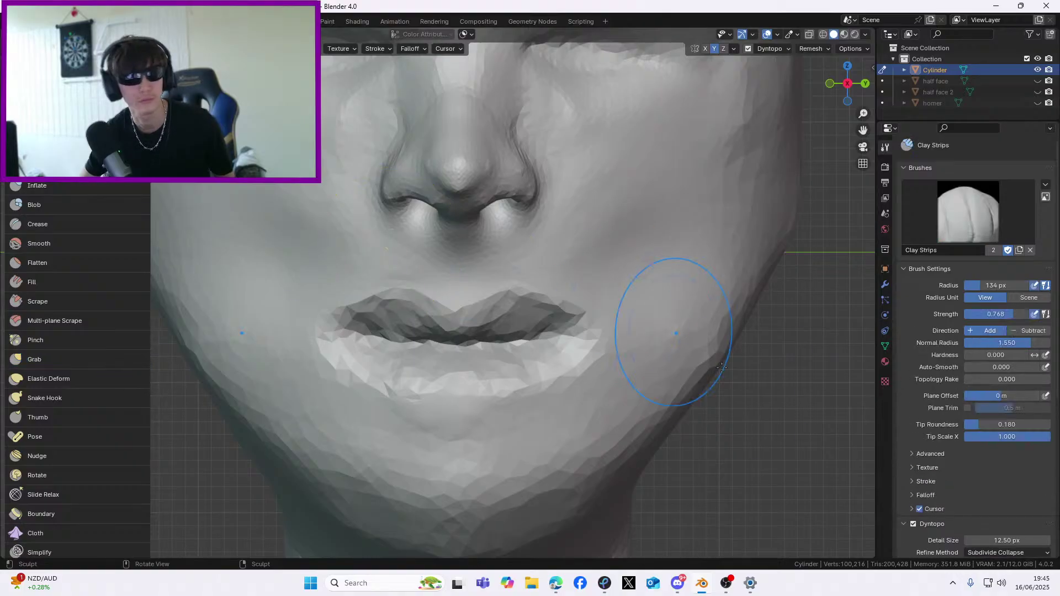
Set the Clay Strips radius to 53 px and build a raised rim along the upper lip from the cupid's bow to the mouth corners
{"action": "key", "text": "f"}
{"action": "left_click", "coordinate": [638, 253]}
{"action": "scroll", "coordinate": [480, 358], "scroll_direction": "up", "scroll_amount": 4}
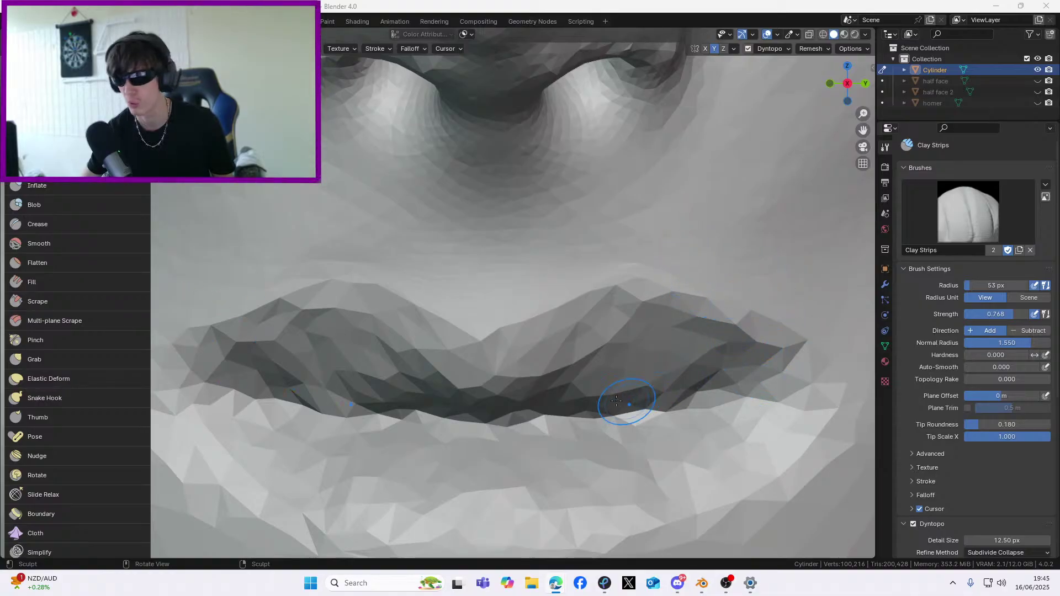
{"action": "mouse_move", "coordinate": [408, 267]}
{"action": "left_mouse_down"}
{"action": "mouse_move", "coordinate": [440, 307]}
{"action": "mouse_move", "coordinate": [432, 303]}
{"action": "mouse_move", "coordinate": [462, 409]}
{"action": "left_mouse_up"}
{"action": "scroll", "coordinate": [710, 343], "scroll_direction": "down", "scroll_amount": 2}
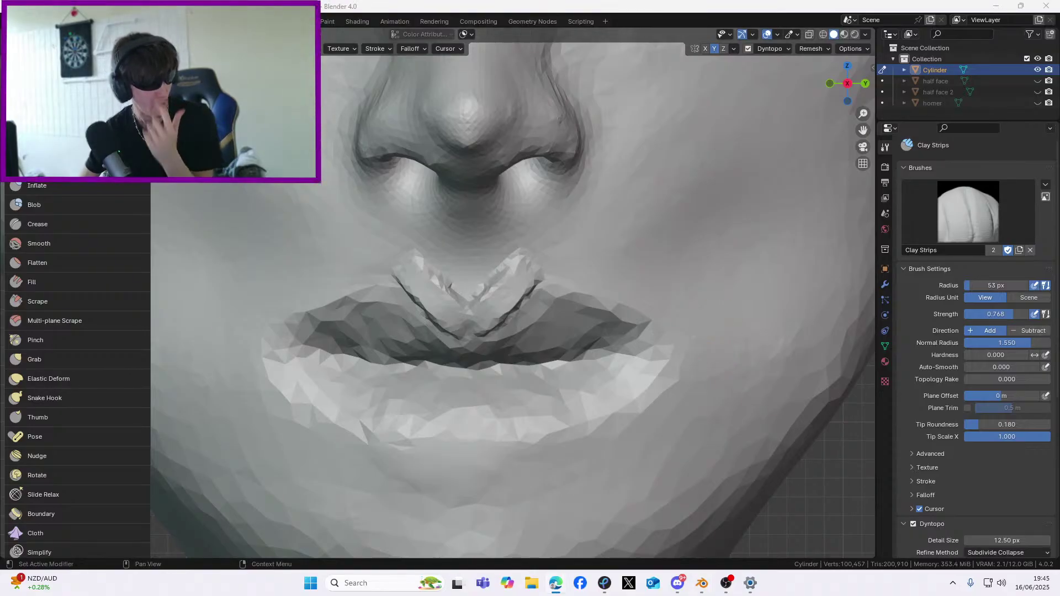
{"action": "scroll", "coordinate": [497, 295], "scroll_direction": "up", "scroll_amount": 2}
{"action": "mouse_move", "coordinate": [532, 276]}
{"action": "left_mouse_down"}
{"action": "mouse_move", "coordinate": [557, 260]}
{"action": "mouse_move", "coordinate": [740, 337]}
{"action": "mouse_move", "coordinate": [658, 291]}
{"action": "mouse_move", "coordinate": [568, 260]}
{"action": "mouse_move", "coordinate": [555, 274]}
{"action": "mouse_move", "coordinate": [745, 353]}
{"action": "left_mouse_up"}
{"action": "scroll", "coordinate": [679, 333], "scroll_direction": "down", "scroll_amount": 3}
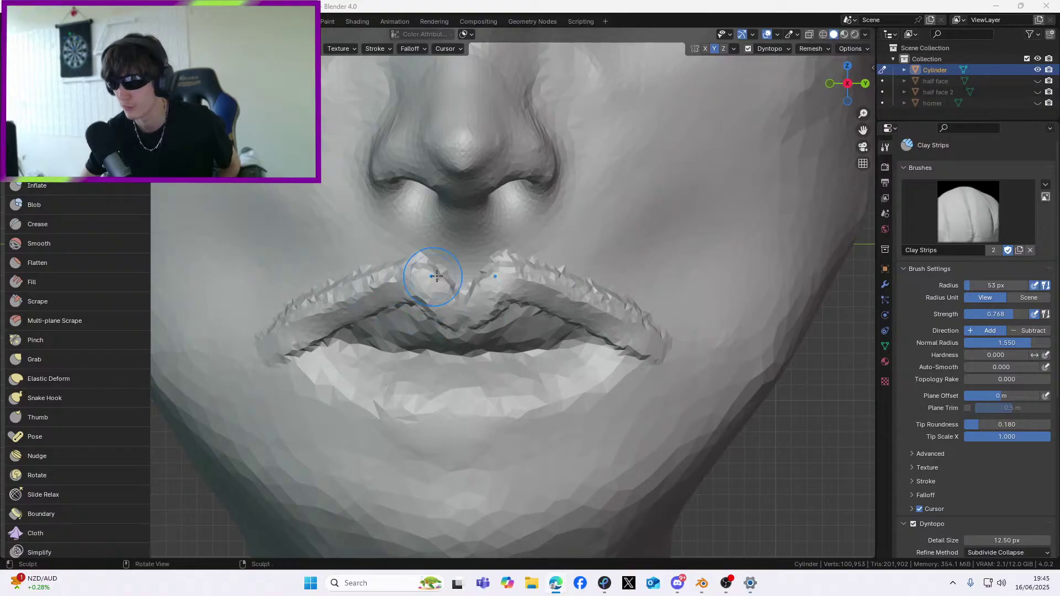
Try to add further Clay Strips strokes over the upper lip, beneath the nose and across the lower lip
{"action": "mouse_move", "coordinate": [417, 280]}
{"action": "left_mouse_down"}
{"action": "mouse_move", "coordinate": [436, 273]}
{"action": "mouse_move", "coordinate": [420, 287]}
{"action": "mouse_move", "coordinate": [375, 276]}
{"action": "mouse_move", "coordinate": [276, 353]}
{"action": "left_mouse_up"}
{"action": "scroll", "coordinate": [438, 296], "scroll_direction": "down", "scroll_amount": 5}
{"action": "scroll", "coordinate": [463, 317], "scroll_direction": "up", "scroll_amount": 5}
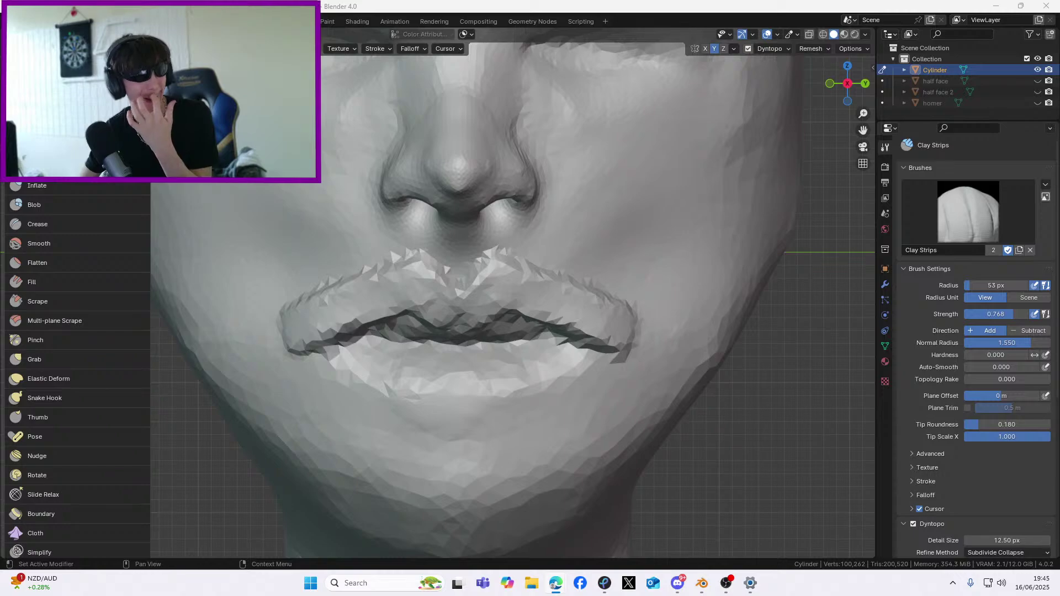
{"action": "mouse_move", "coordinate": [484, 233]}
{"action": "left_mouse_down"}
{"action": "mouse_move", "coordinate": [403, 255]}
{"action": "mouse_move", "coordinate": [496, 273]}
{"action": "mouse_move", "coordinate": [555, 264]}
{"action": "mouse_move", "coordinate": [571, 289]}
{"action": "mouse_move", "coordinate": [407, 237]}
{"action": "mouse_move", "coordinate": [516, 229]}
{"action": "mouse_move", "coordinate": [600, 275]}
{"action": "left_mouse_up"}
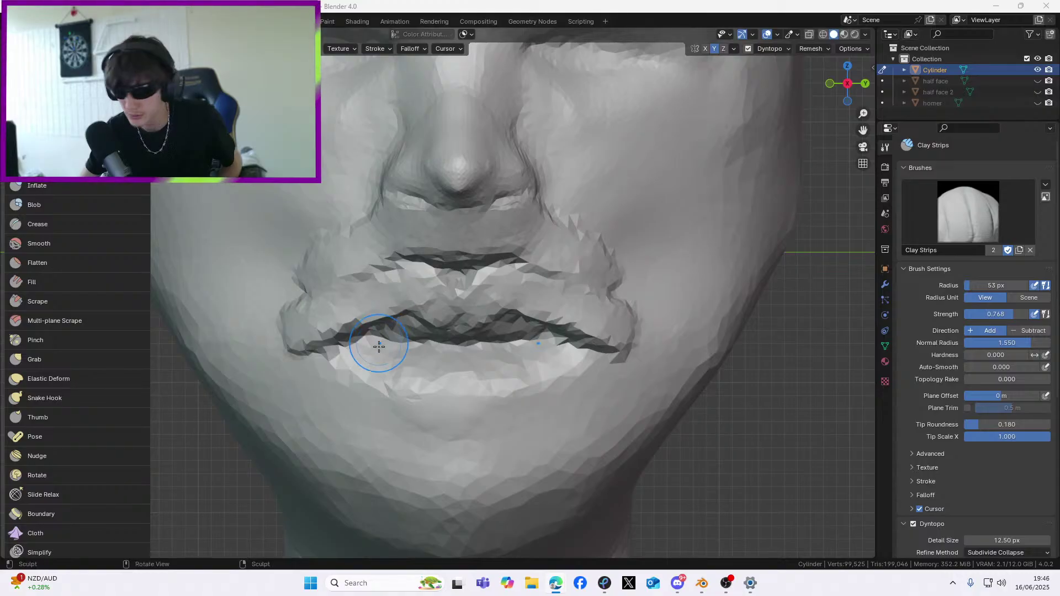
{"action": "mouse_move", "coordinate": [435, 386]}
{"action": "left_mouse_down"}
{"action": "mouse_move", "coordinate": [495, 395]}
{"action": "mouse_move", "coordinate": [391, 391]}
{"action": "mouse_move", "coordinate": [481, 395]}
{"action": "left_mouse_up"}
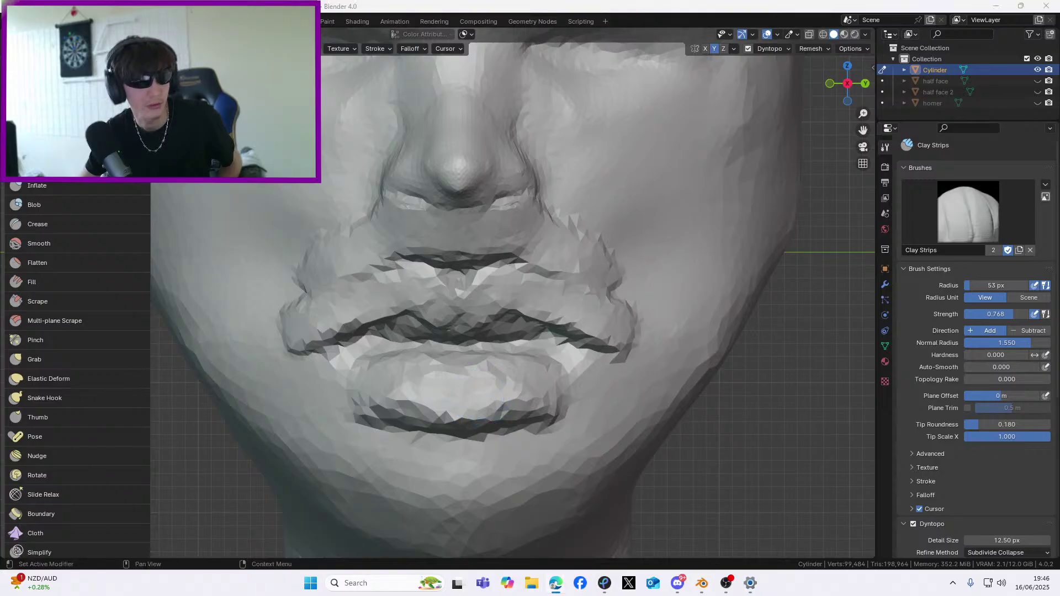
Try to smooth the built-up lower lip and the crease between the nose and upper lip, checking the profile
{"action": "mouse_move", "coordinate": [665, 312]}
{"action": "middle_mouse_down"}
{"action": "mouse_move", "coordinate": [552, 306]}
{"action": "mouse_move", "coordinate": [591, 285]}
{"action": "mouse_move", "coordinate": [547, 298]}
{"action": "middle_mouse_up"}
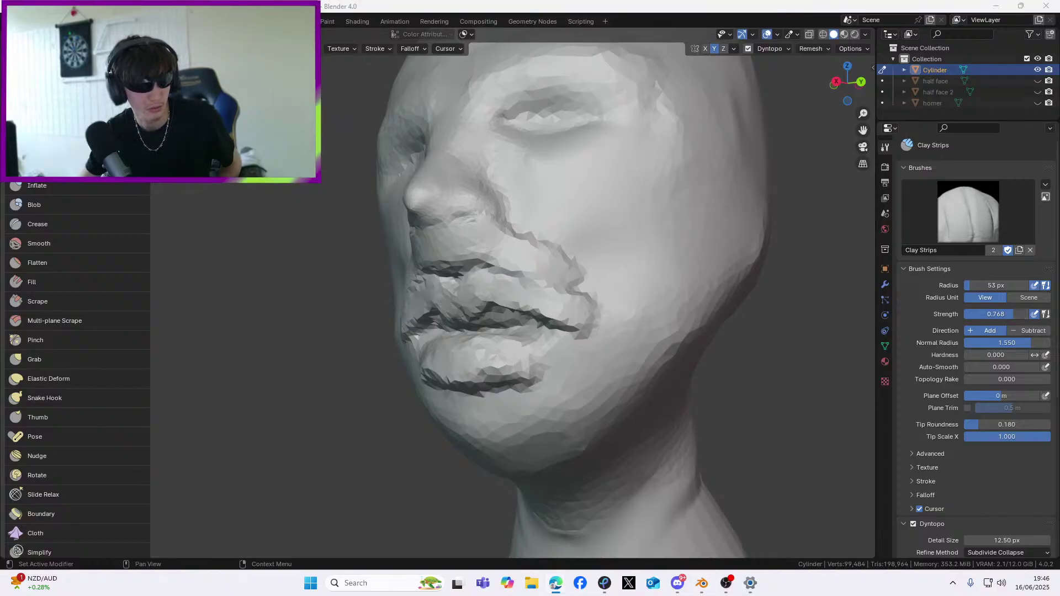
{"action": "middle_click_drag", "start_coordinate": [552, 359], "coordinate": [645, 293]}
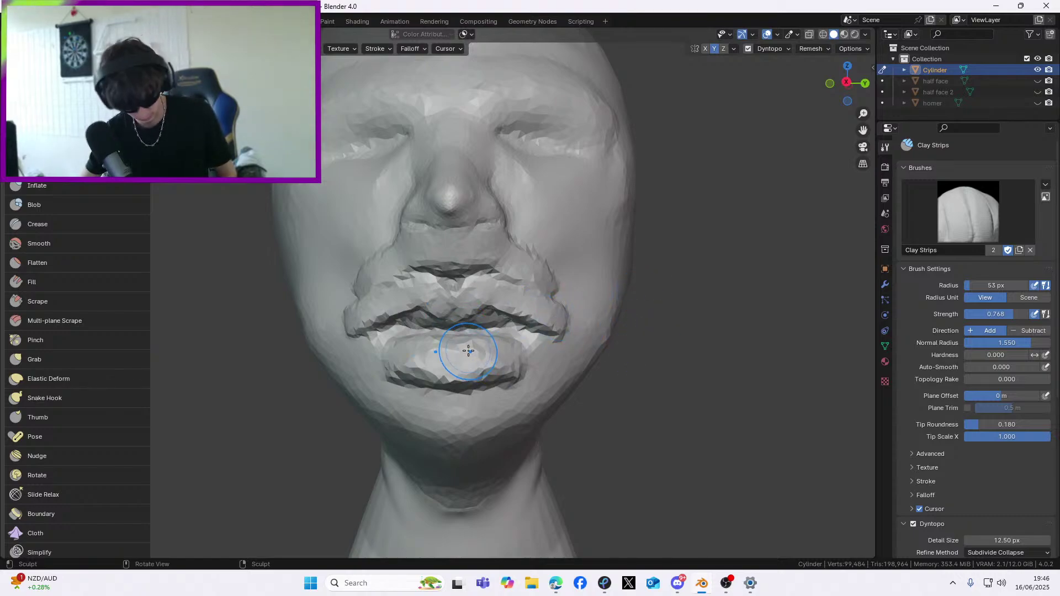
{"action": "mouse_move", "coordinate": [436, 355]}
{"action": "left_mouse_down"}
{"action": "mouse_move", "coordinate": [499, 361]}
{"action": "mouse_move", "coordinate": [486, 346]}
{"action": "left_mouse_up"}
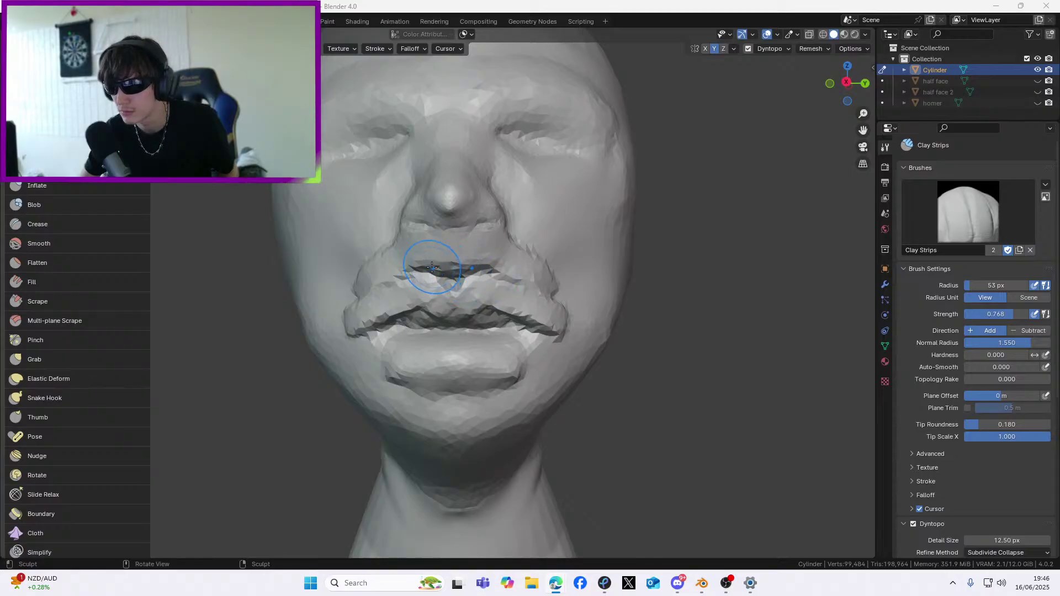
{"action": "left_click_drag", "start_coordinate": [448, 259], "coordinate": [472, 274]}
{"action": "mouse_move", "coordinate": [462, 237]}
{"action": "middle_mouse_down"}
{"action": "mouse_move", "coordinate": [485, 243]}
{"action": "mouse_move", "coordinate": [390, 243]}
{"action": "mouse_move", "coordinate": [426, 236]}
{"action": "middle_mouse_up"}
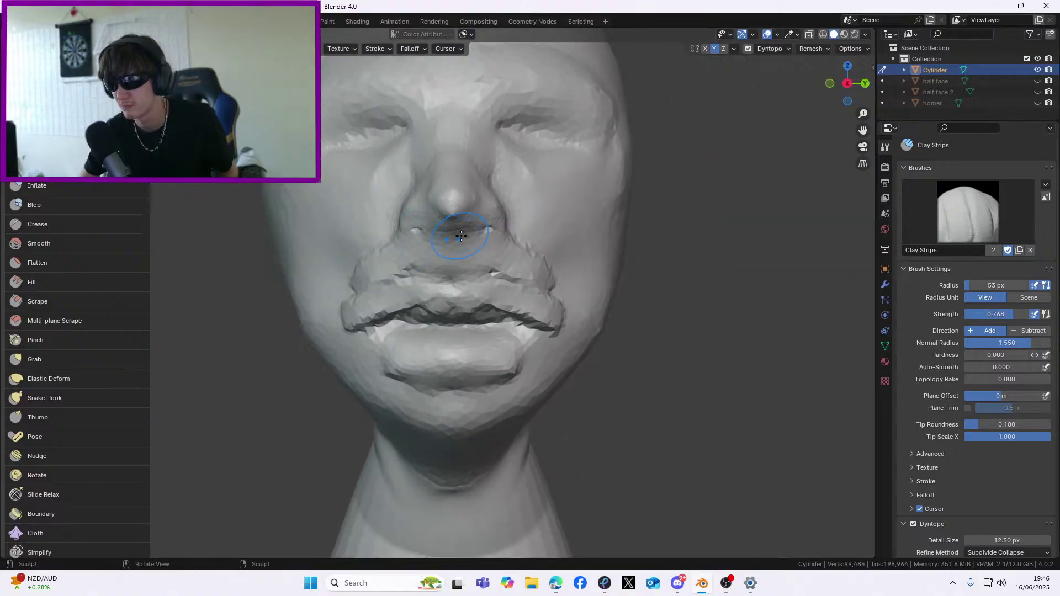
{"action": "middle_click_drag", "start_coordinate": [496, 237], "coordinate": [342, 220]}
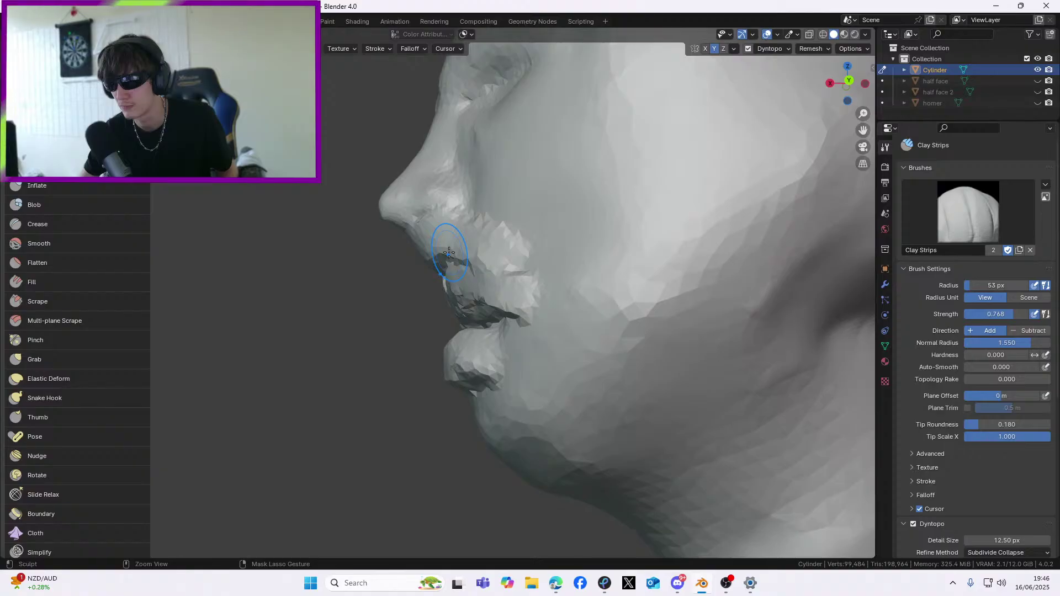
Undo the extra clay and smoothing strokes around both lips, keeping the upper lip's first raised rim
{"action": "key", "text": "ctrl+z"}
{"action": "key", "text": "ctrl+z"}
{"action": "key", "text": "ctrl+z"}
Thicken the upper lip's outer rim with Clay Strips and smooth its central part into the area below the nose
{"action": "middle_click_drag", "start_coordinate": [449, 252], "coordinate": [563, 255]}
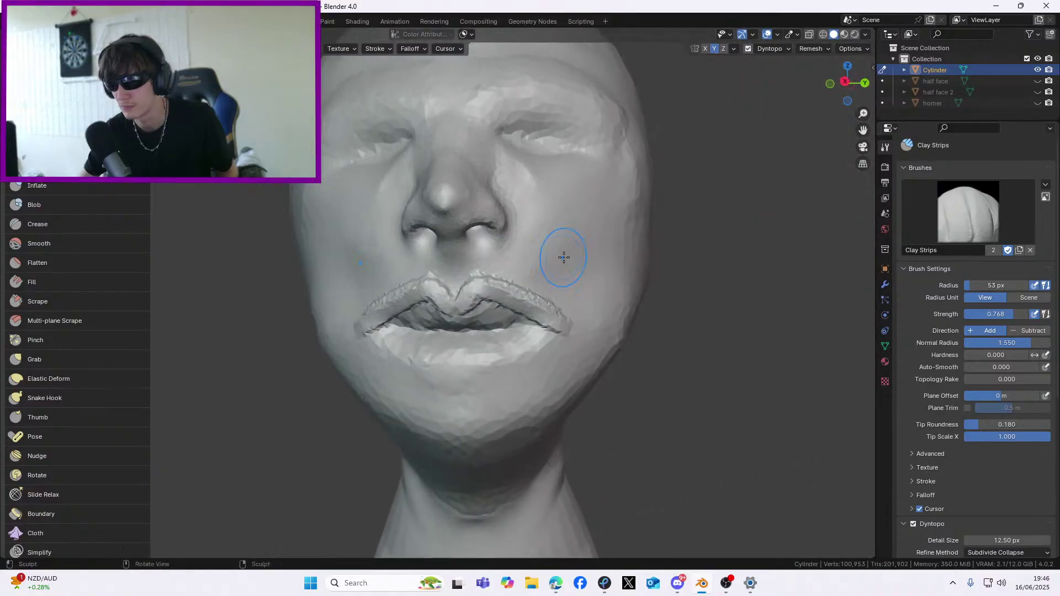
{"action": "scroll", "coordinate": [564, 265], "scroll_direction": "up", "scroll_amount": 3}
{"action": "scroll", "coordinate": [563, 267], "scroll_direction": "up", "scroll_amount": 3}
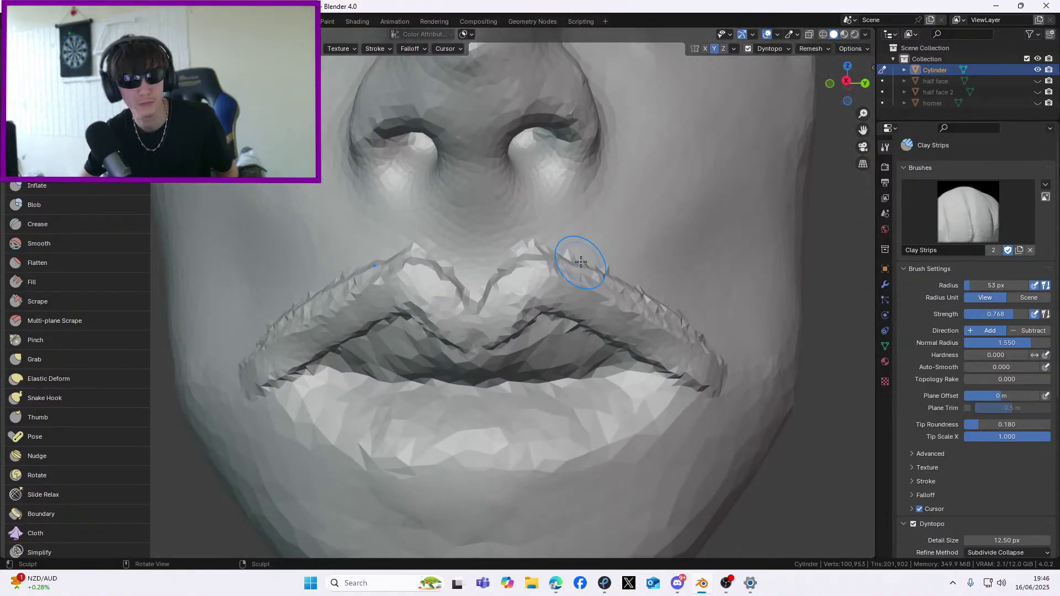
{"action": "mouse_move", "coordinate": [466, 307]}
{"action": "left_mouse_down"}
{"action": "mouse_move", "coordinate": [426, 280]}
{"action": "mouse_move", "coordinate": [469, 276]}
{"action": "mouse_move", "coordinate": [445, 298]}
{"action": "mouse_move", "coordinate": [412, 262]}
{"action": "mouse_move", "coordinate": [354, 259]}
{"action": "mouse_move", "coordinate": [285, 285]}
{"action": "mouse_move", "coordinate": [246, 331]}
{"action": "mouse_move", "coordinate": [232, 370]}
{"action": "left_mouse_up"}
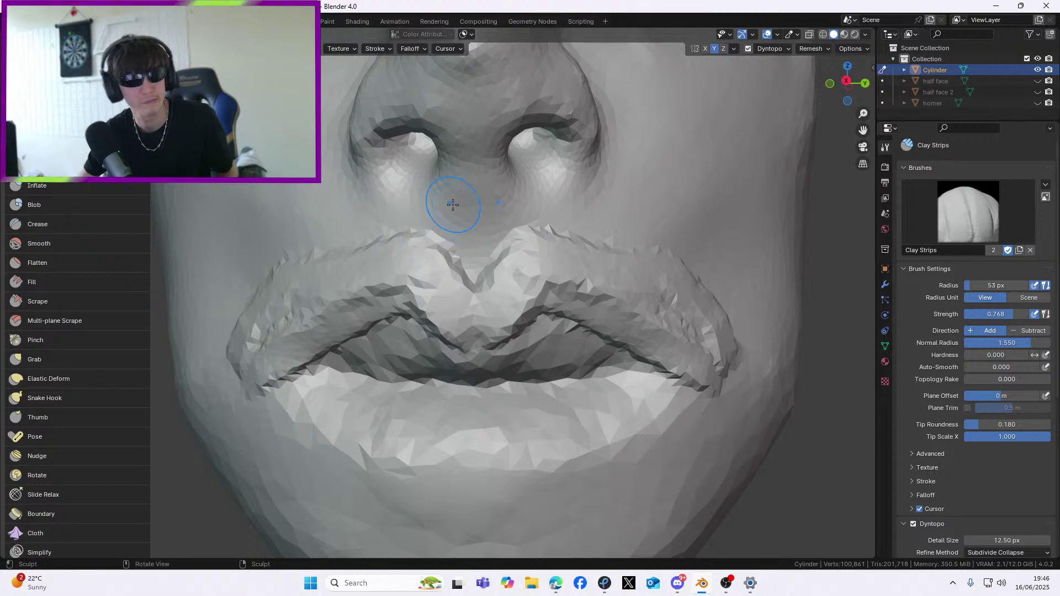
{"action": "mouse_move", "coordinate": [457, 209]}
{"action": "left_mouse_down"}
{"action": "mouse_move", "coordinate": [457, 227]}
{"action": "mouse_move", "coordinate": [499, 231]}
{"action": "mouse_move", "coordinate": [475, 279]}
{"action": "mouse_move", "coordinate": [462, 213]}
{"action": "mouse_move", "coordinate": [342, 248]}
{"action": "mouse_move", "coordinate": [442, 246]}
{"action": "mouse_move", "coordinate": [442, 208]}
{"action": "mouse_move", "coordinate": [590, 223]}
{"action": "mouse_move", "coordinate": [475, 259]}
{"action": "mouse_move", "coordinate": [596, 277]}
{"action": "mouse_move", "coordinate": [568, 303]}
{"action": "left_mouse_up"}
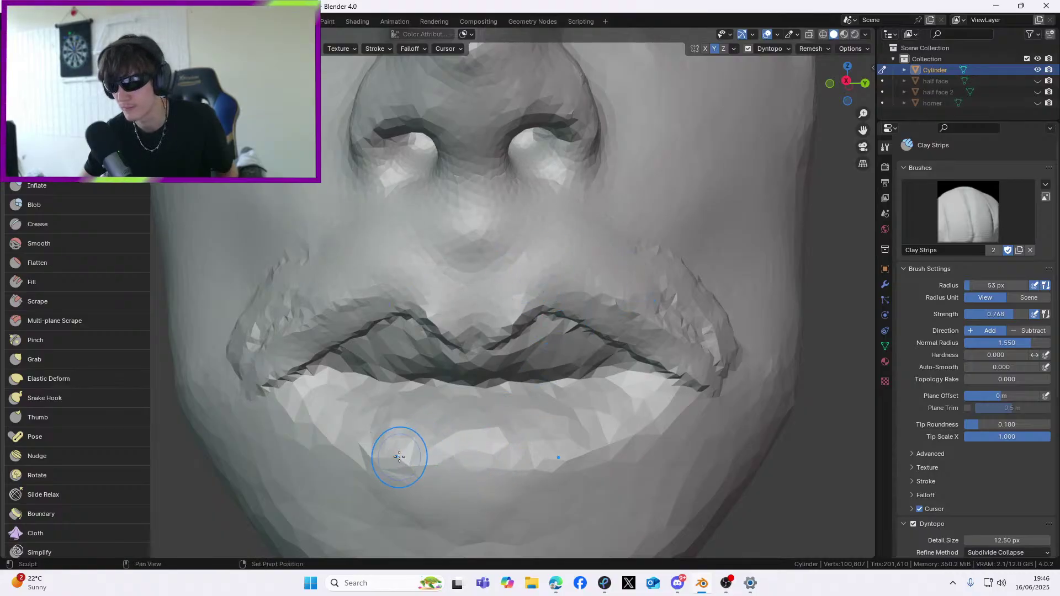
Build up the lower lip with Clay Strips and smooth it into a fuller, rounded form
{"action": "mouse_move", "coordinate": [399, 457]}
{"action": "left_mouse_down"}
{"action": "mouse_move", "coordinate": [541, 463]}
{"action": "mouse_move", "coordinate": [386, 466]}
{"action": "mouse_move", "coordinate": [461, 452]}
{"action": "mouse_move", "coordinate": [350, 437]}
{"action": "mouse_move", "coordinate": [381, 441]}
{"action": "mouse_move", "coordinate": [391, 415]}
{"action": "mouse_move", "coordinate": [513, 411]}
{"action": "mouse_move", "coordinate": [431, 409]}
{"action": "left_mouse_up"}
{"action": "scroll", "coordinate": [381, 441], "scroll_direction": "down", "scroll_amount": 2}
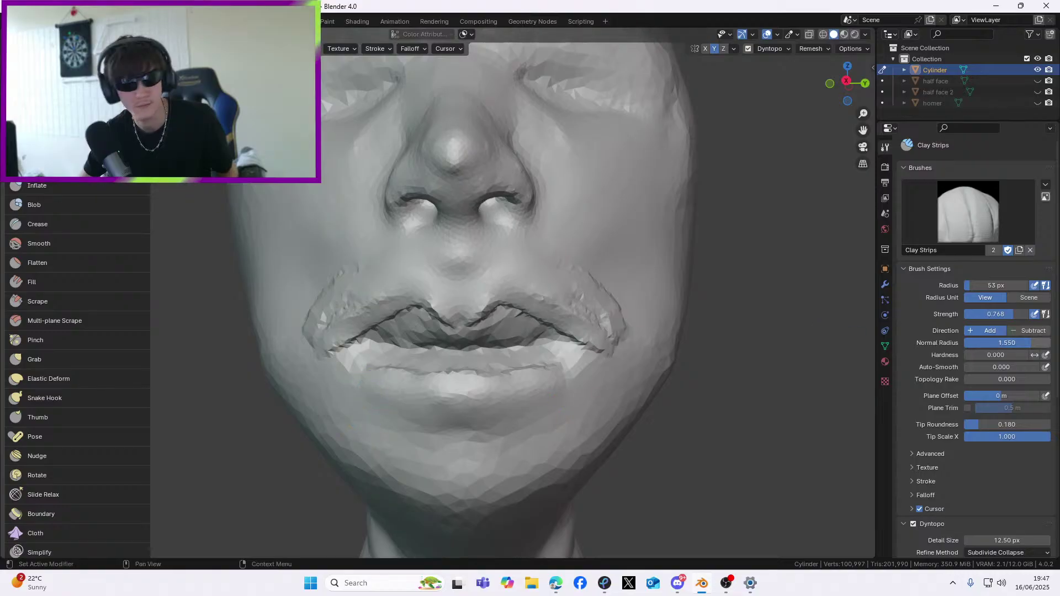
{"action": "scroll", "coordinate": [554, 417], "scroll_direction": "up", "scroll_amount": 2}
{"action": "mouse_move", "coordinate": [603, 421]}
{"action": "left_mouse_down"}
{"action": "mouse_move", "coordinate": [525, 414]}
{"action": "mouse_move", "coordinate": [432, 433]}
{"action": "mouse_move", "coordinate": [442, 425]}
{"action": "left_mouse_up"}
Smooth the raised upper lip rim into the surrounding skin toward the mouth corners
{"action": "mouse_move", "coordinate": [443, 426]}
{"action": "middle_mouse_down"}
{"action": "mouse_move", "coordinate": [309, 436]}
{"action": "mouse_move", "coordinate": [392, 400]}
{"action": "mouse_move", "coordinate": [449, 390]}
{"action": "middle_mouse_up"}
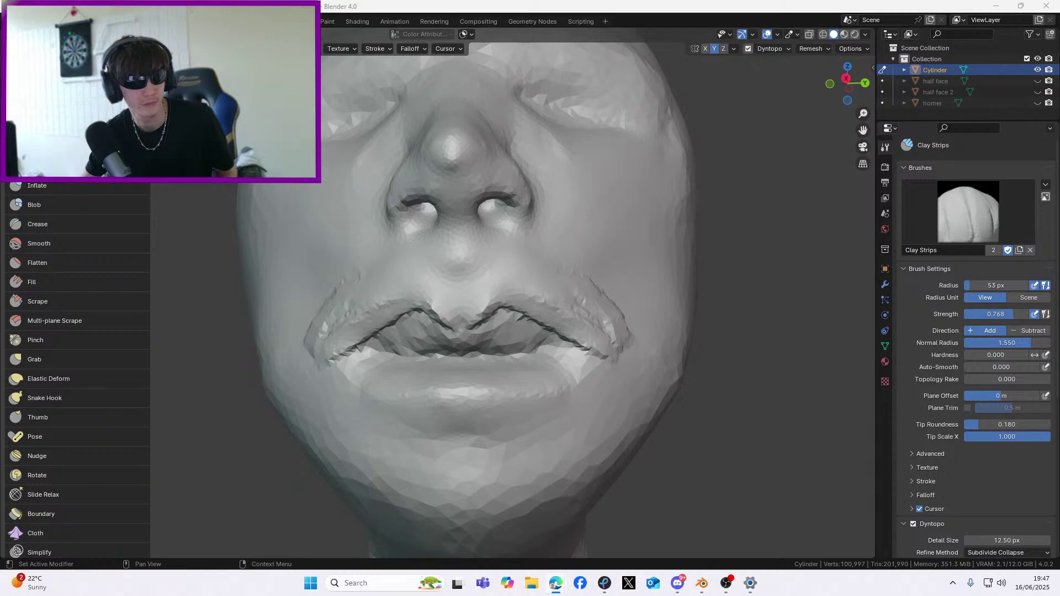
{"action": "scroll", "coordinate": [379, 236], "scroll_direction": "up", "scroll_amount": 2}
{"action": "middle_click_drag", "start_coordinate": [378, 236], "coordinate": [272, 256]}
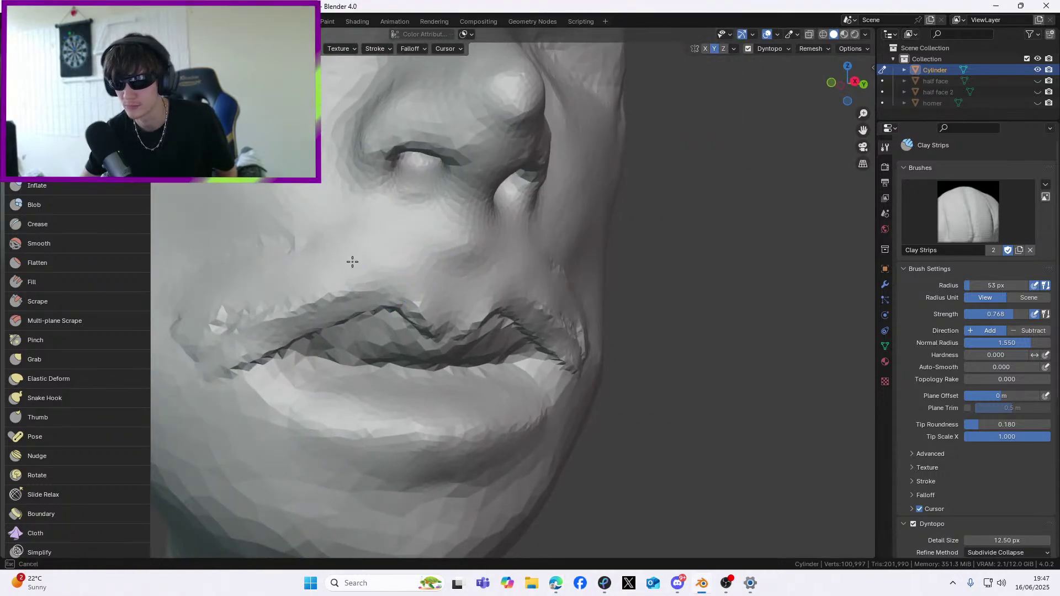
{"action": "middle_click_drag", "start_coordinate": [254, 296], "coordinate": [547, 263]}
{"action": "middle_click_drag", "start_coordinate": [562, 313], "coordinate": [371, 301]}
{"action": "mouse_move", "coordinate": [400, 280]}
{"action": "left_mouse_down"}
{"action": "mouse_move", "coordinate": [324, 303]}
{"action": "mouse_move", "coordinate": [317, 323]}
{"action": "left_mouse_up"}
{"action": "middle_click_drag", "start_coordinate": [446, 243], "coordinate": [461, 273]}
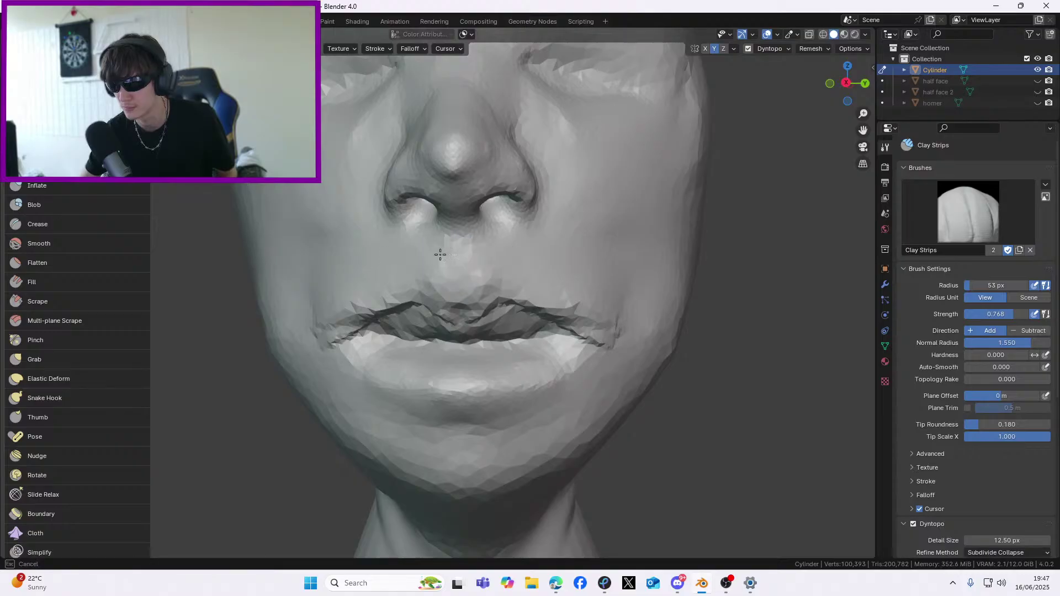
Refine the skin directly above the upper lip, blending the cupid's bow into the face on both sides
{"action": "mouse_move", "coordinate": [369, 276]}
{"action": "middle_mouse_down"}
{"action": "mouse_move", "coordinate": [474, 276]}
{"action": "mouse_move", "coordinate": [454, 272]}
{"action": "middle_mouse_up"}
{"action": "mouse_move", "coordinate": [454, 276]}
{"action": "left_mouse_down"}
{"action": "mouse_move", "coordinate": [457, 304]}
{"action": "mouse_move", "coordinate": [509, 284]}
{"action": "left_mouse_up"}
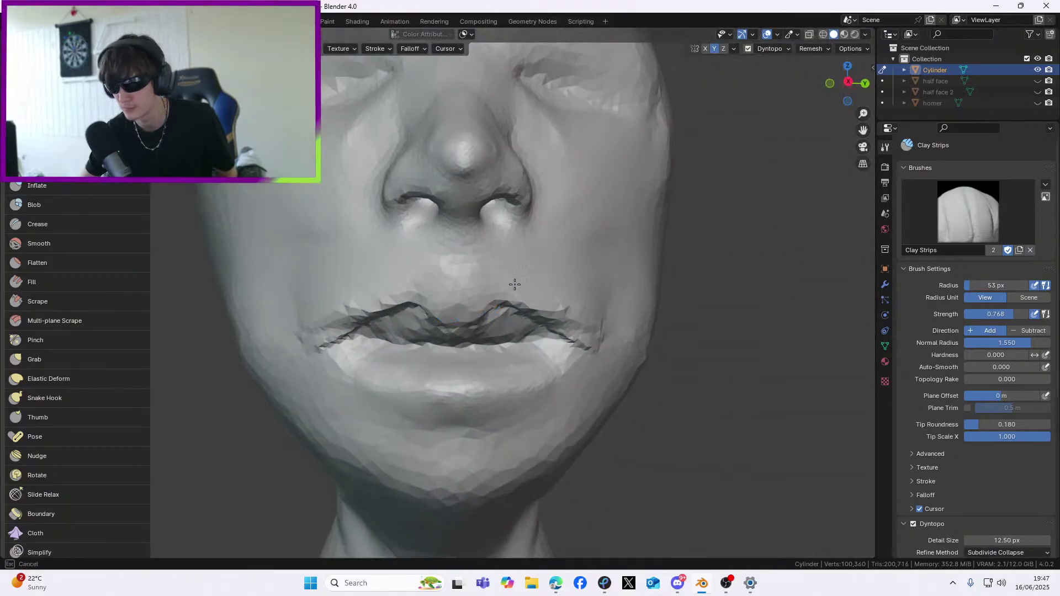
{"action": "mouse_move", "coordinate": [586, 280]}
{"action": "middle_mouse_down"}
{"action": "mouse_move", "coordinate": [542, 275]}
{"action": "mouse_move", "coordinate": [575, 267]}
{"action": "mouse_move", "coordinate": [566, 275]}
{"action": "middle_mouse_up"}
{"action": "mouse_move", "coordinate": [459, 279]}
{"action": "left_mouse_down"}
{"action": "mouse_move", "coordinate": [457, 289]}
{"action": "mouse_move", "coordinate": [521, 279]}
{"action": "mouse_move", "coordinate": [386, 302]}
{"action": "mouse_move", "coordinate": [597, 302]}
{"action": "left_mouse_up"}
{"action": "left_click_drag", "start_coordinate": [534, 271], "coordinate": [488, 262]}
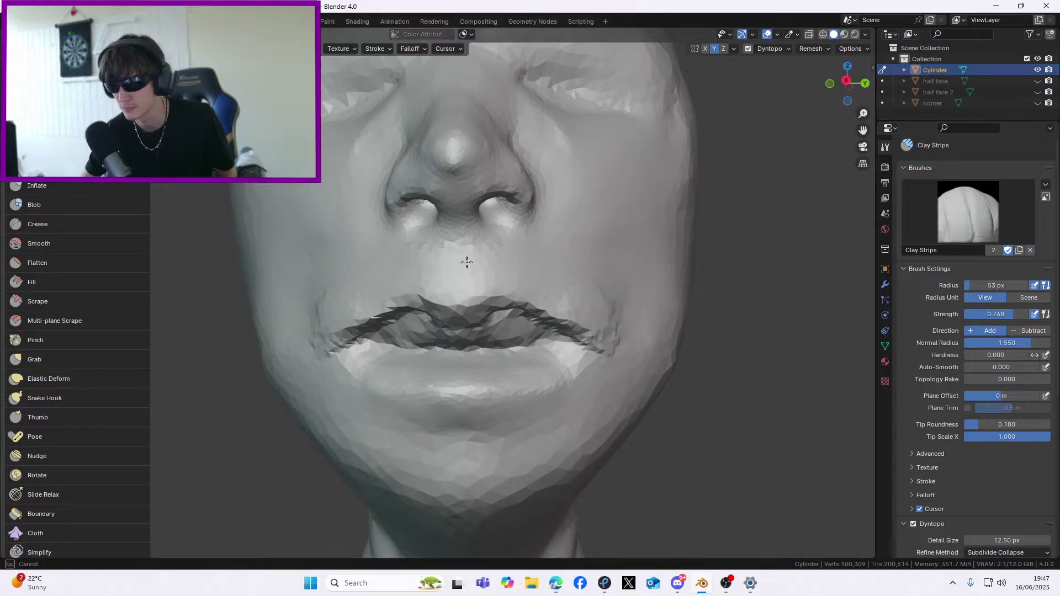
Add clay across the area between the nose and upper lip and smooth it evenly
{"action": "mouse_move", "coordinate": [556, 264]}
{"action": "left_mouse_down"}
{"action": "mouse_move", "coordinate": [411, 301]}
{"action": "mouse_move", "coordinate": [478, 284]}
{"action": "mouse_move", "coordinate": [558, 284]}
{"action": "left_mouse_up"}
{"action": "mouse_move", "coordinate": [558, 284]}
{"action": "middle_mouse_down"}
{"action": "mouse_move", "coordinate": [689, 283]}
{"action": "mouse_move", "coordinate": [685, 353]}
{"action": "middle_mouse_up"}
{"action": "mouse_move", "coordinate": [684, 332]}
{"action": "middle_mouse_down"}
{"action": "mouse_move", "coordinate": [610, 287]}
{"action": "mouse_move", "coordinate": [561, 284]}
{"action": "middle_mouse_up"}
{"action": "middle_click_drag", "start_coordinate": [353, 386], "coordinate": [353, 276], "text": "ctrl"}
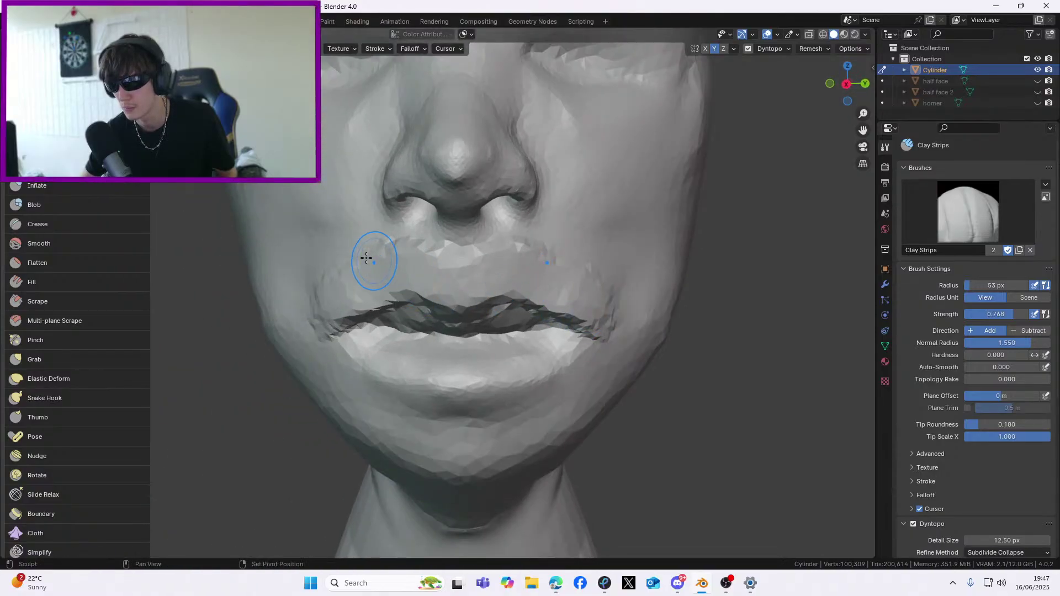
{"action": "left_click_drag", "start_coordinate": [374, 260], "coordinate": [551, 235]}
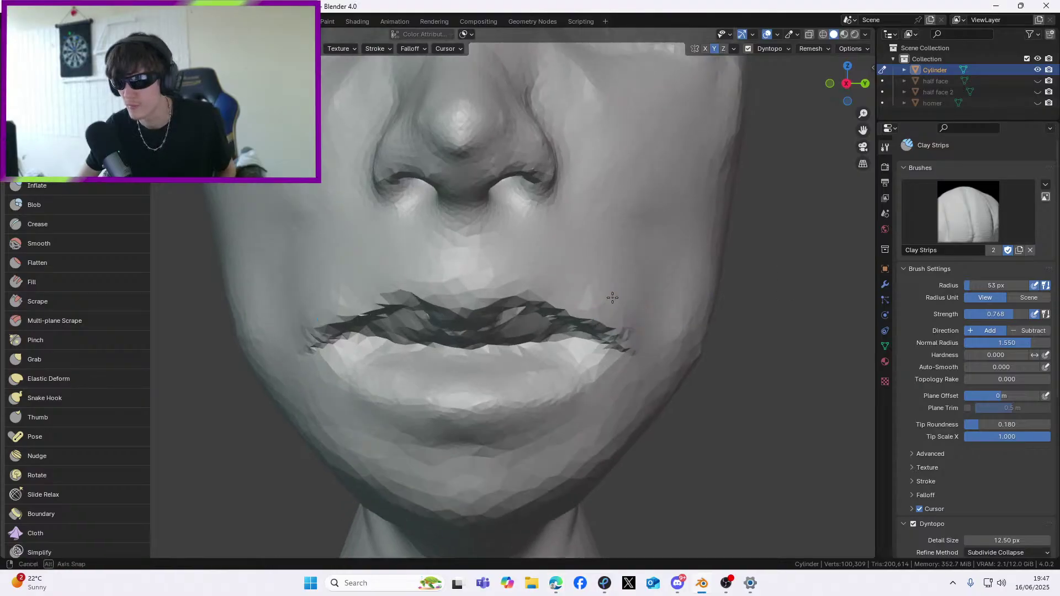
Smooth the underside of the upper lip along the mouth opening from corner to corner, working from below the face
{"action": "middle_click_drag", "start_coordinate": [620, 303], "coordinate": [620, 225]}
{"action": "mouse_move", "coordinate": [399, 329]}
{"action": "left_mouse_down"}
{"action": "mouse_move", "coordinate": [459, 313]}
{"action": "mouse_move", "coordinate": [497, 331]}
{"action": "mouse_move", "coordinate": [511, 355]}
{"action": "mouse_move", "coordinate": [423, 321]}
{"action": "mouse_move", "coordinate": [561, 400]}
{"action": "mouse_move", "coordinate": [532, 354]}
{"action": "mouse_move", "coordinate": [688, 443]}
{"action": "mouse_move", "coordinate": [586, 369]}
{"action": "left_mouse_up"}
{"action": "mouse_move", "coordinate": [290, 319]}
{"action": "left_mouse_down"}
{"action": "mouse_move", "coordinate": [301, 366]}
{"action": "mouse_move", "coordinate": [347, 333]}
{"action": "mouse_move", "coordinate": [571, 340]}
{"action": "left_mouse_up"}
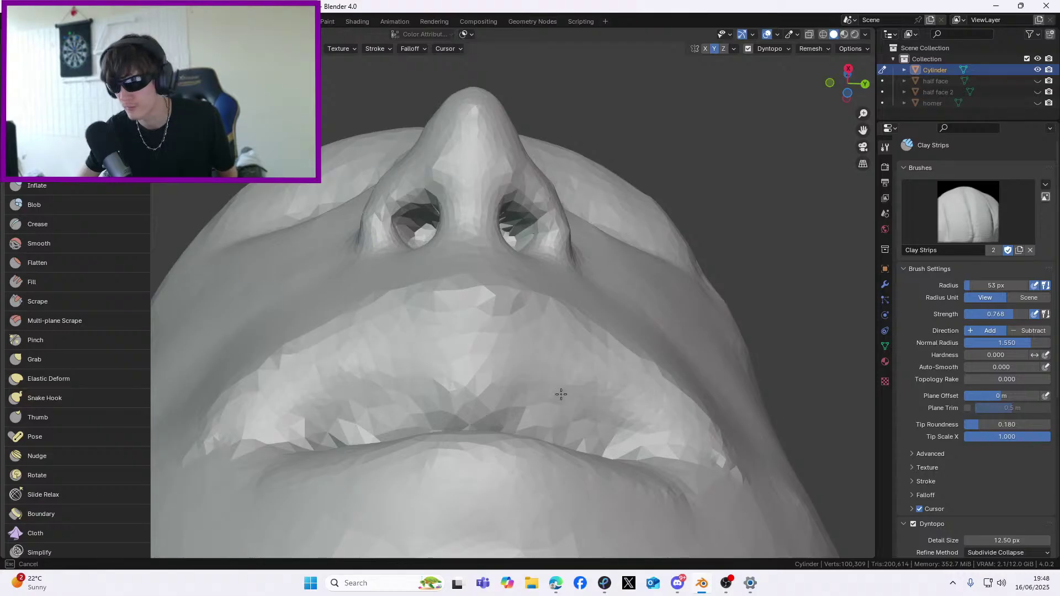
{"action": "left_click_drag", "start_coordinate": [588, 397], "coordinate": [562, 430]}
{"action": "mouse_move", "coordinate": [336, 415]}
{"action": "left_mouse_down"}
{"action": "mouse_move", "coordinate": [552, 436]}
{"action": "mouse_move", "coordinate": [534, 383]}
{"action": "left_mouse_up"}
{"action": "mouse_move", "coordinate": [534, 383]}
{"action": "middle_mouse_down"}
{"action": "mouse_move", "coordinate": [511, 405]}
{"action": "mouse_move", "coordinate": [486, 367]}
{"action": "middle_mouse_up"}
{"action": "scroll", "coordinate": [505, 395], "scroll_direction": "down", "scroll_amount": 3}
{"action": "scroll", "coordinate": [496, 366], "scroll_direction": "up", "scroll_amount": 3}
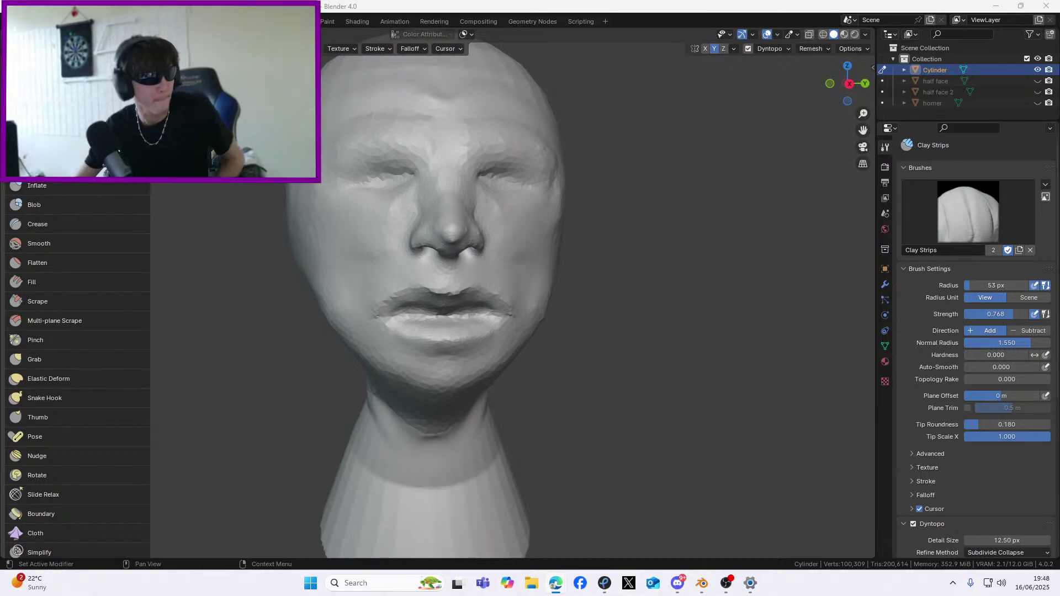
Switch to the Grab brush, set its radius to 171 px and reshape the upper lip's central dip and sides
{"action": "left_click", "coordinate": [44, 360]}
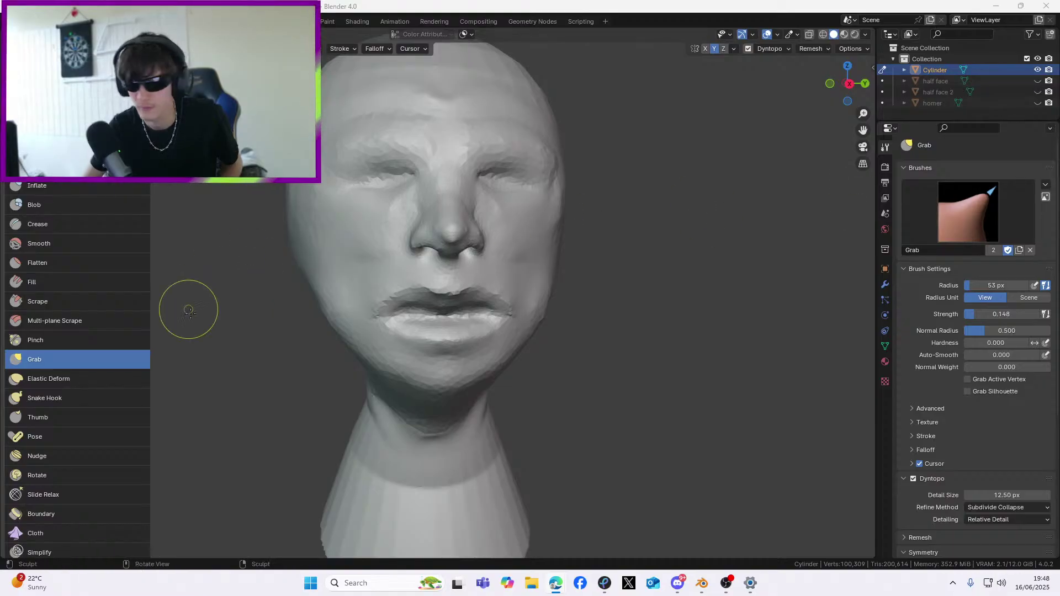
{"action": "scroll", "coordinate": [551, 307], "scroll_direction": "up", "scroll_amount": 4}
{"action": "scroll", "coordinate": [574, 279], "scroll_direction": "up", "scroll_amount": 1}
{"action": "scroll", "coordinate": [575, 277], "scroll_direction": "up", "scroll_amount": 3}
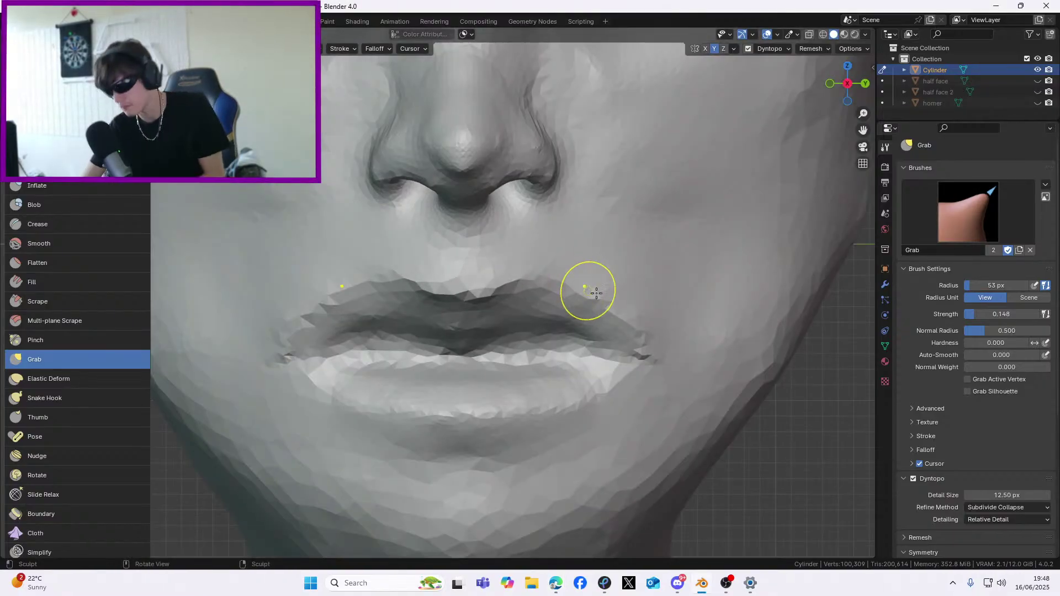
{"action": "left_click_drag", "start_coordinate": [589, 338], "coordinate": [599, 344]}
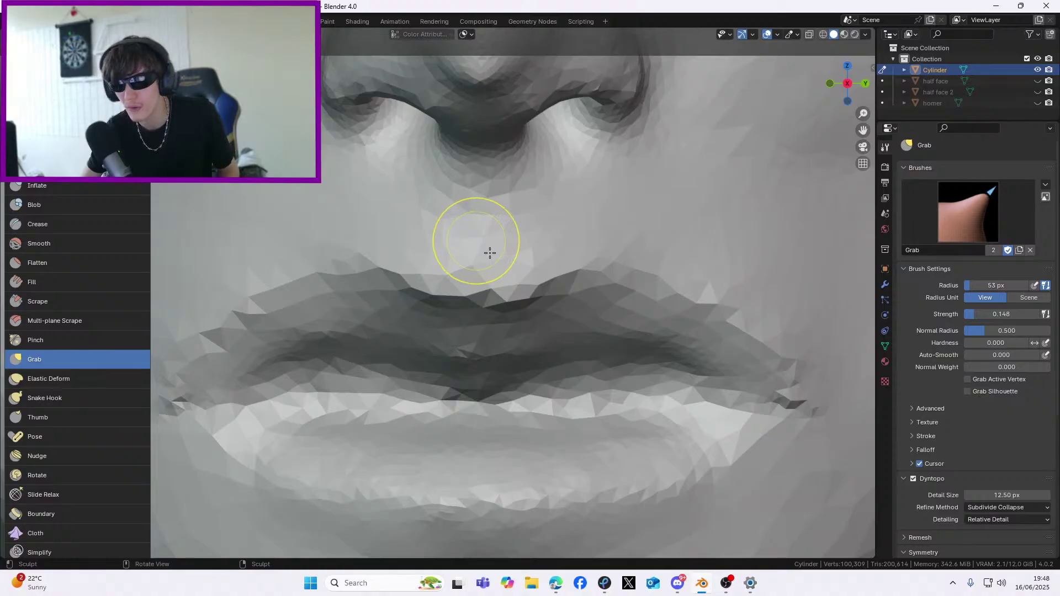
{"action": "left_click", "coordinate": [541, 270]}
{"action": "mouse_move", "coordinate": [544, 296]}
{"action": "left_mouse_down"}
{"action": "mouse_move", "coordinate": [599, 349]}
{"action": "mouse_move", "coordinate": [669, 307]}
{"action": "mouse_move", "coordinate": [673, 338]}
{"action": "left_mouse_up"}
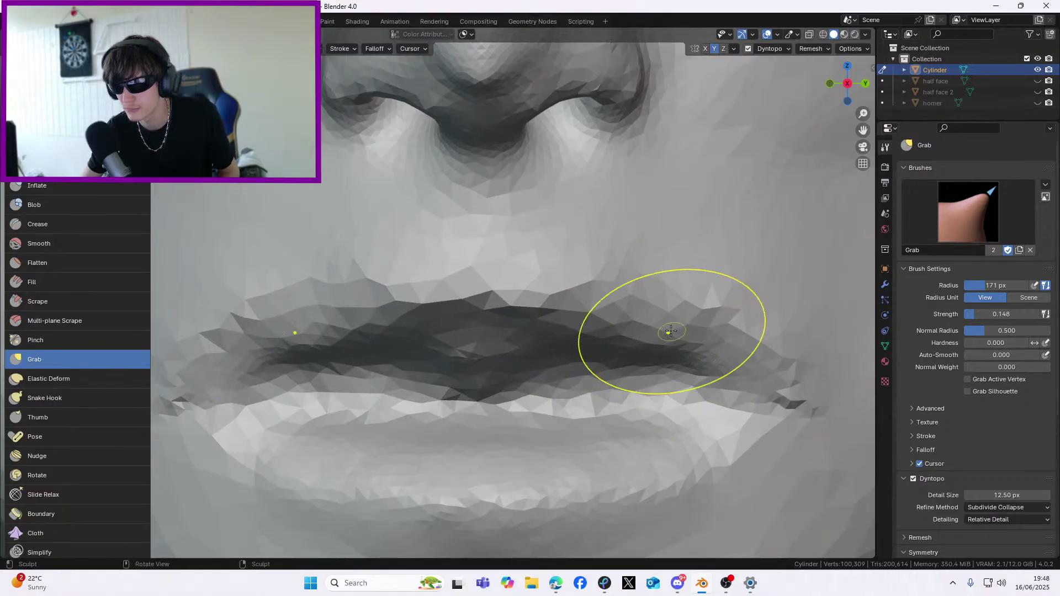
Arch the upper lip with Grab by pulling the mouth corners down and the lip's centre up
{"action": "scroll", "coordinate": [474, 300], "scroll_direction": "down", "scroll_amount": 4}
{"action": "mouse_move", "coordinate": [474, 300]}
{"action": "left_mouse_down"}
{"action": "mouse_move", "coordinate": [561, 335]}
{"action": "mouse_move", "coordinate": [480, 300]}
{"action": "left_mouse_up"}
{"action": "scroll", "coordinate": [480, 300], "scroll_direction": "down", "scroll_amount": 5}
{"action": "scroll", "coordinate": [651, 260], "scroll_direction": "up", "scroll_amount": 4}
{"action": "left_click_drag", "start_coordinate": [489, 343], "coordinate": [511, 333]}
{"action": "scroll", "coordinate": [486, 336], "scroll_direction": "up", "scroll_amount": 5}
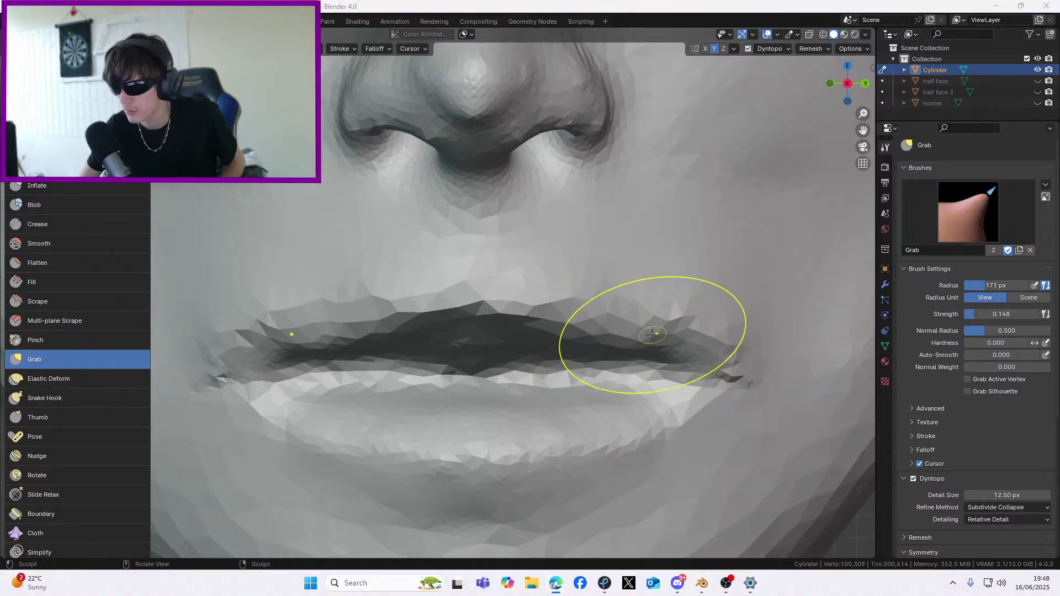
{"action": "mouse_move", "coordinate": [715, 349]}
{"action": "left_mouse_down"}
{"action": "mouse_move", "coordinate": [716, 376]}
{"action": "mouse_move", "coordinate": [731, 351]}
{"action": "mouse_move", "coordinate": [682, 353]}
{"action": "mouse_move", "coordinate": [707, 390]}
{"action": "left_mouse_up"}
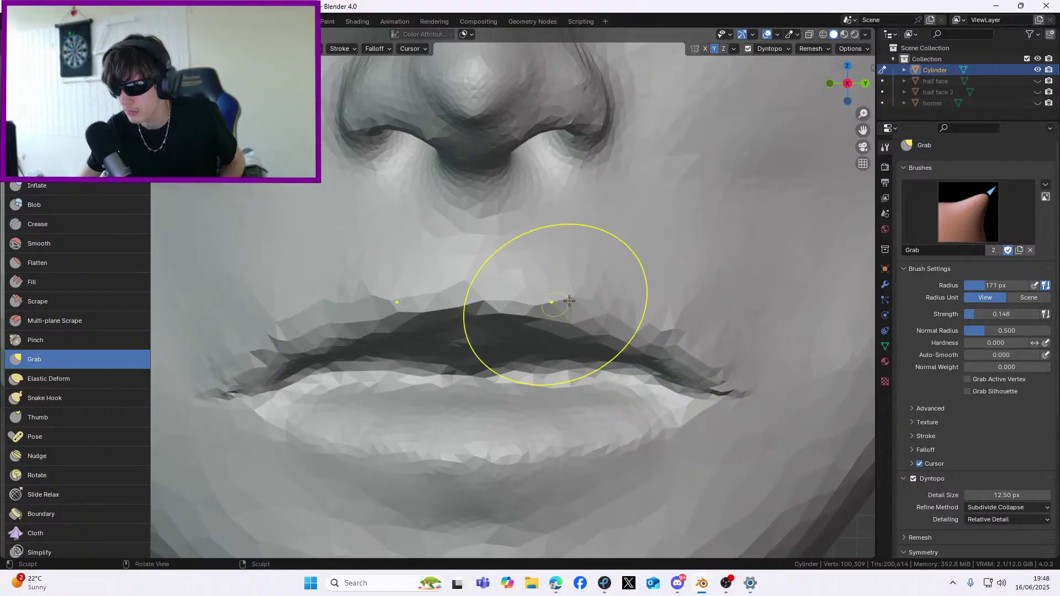
{"action": "mouse_move", "coordinate": [504, 300]}
{"action": "left_mouse_down"}
{"action": "mouse_move", "coordinate": [484, 312]}
{"action": "mouse_move", "coordinate": [509, 272]}
{"action": "left_mouse_up"}
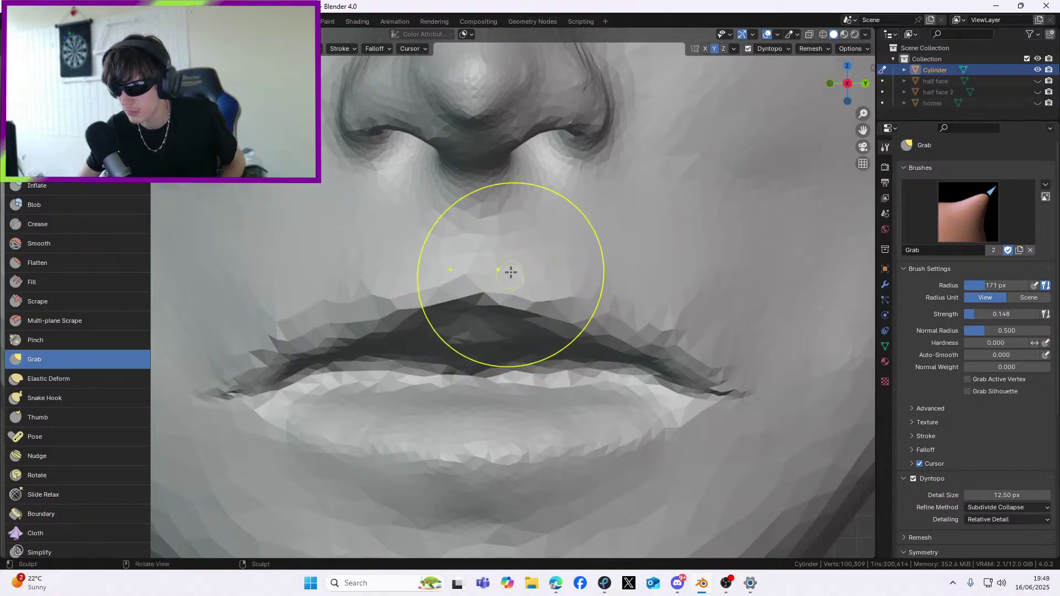
Pull the centre of the upper lip down with Grab to narrow the mouth opening
{"action": "scroll", "coordinate": [674, 324], "scroll_direction": "down", "scroll_amount": 8}
{"action": "scroll", "coordinate": [647, 312], "scroll_direction": "up", "scroll_amount": 6}
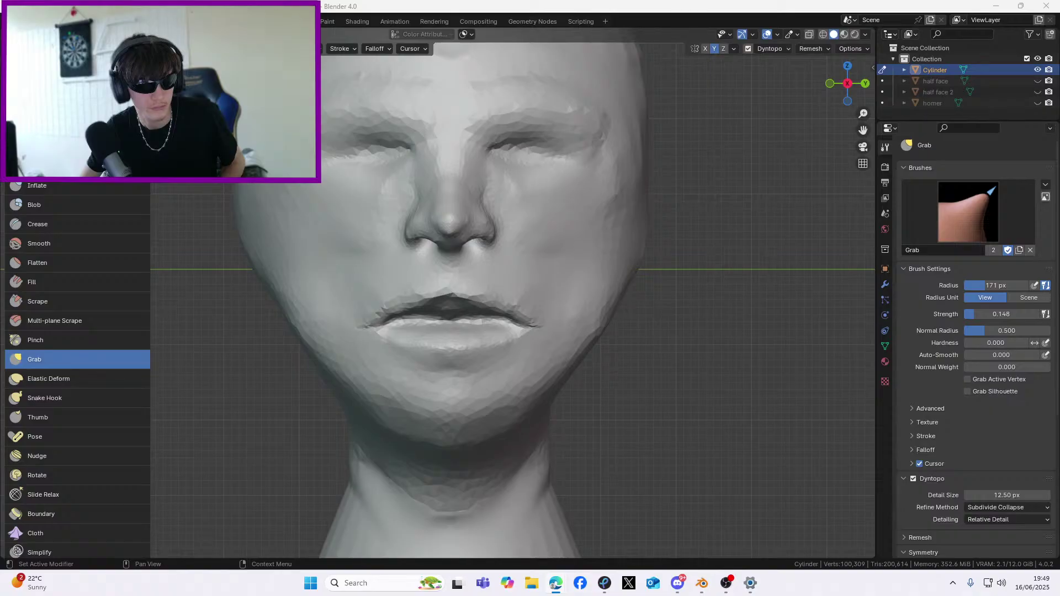
{"action": "scroll", "coordinate": [608, 331], "scroll_direction": "up", "scroll_amount": 5}
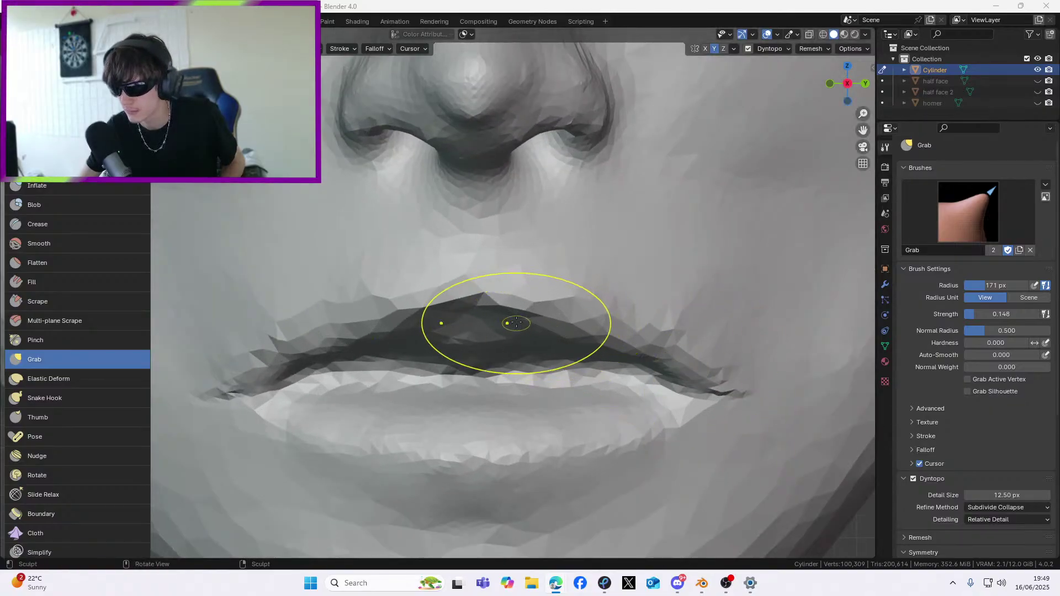
{"action": "left_click_drag", "start_coordinate": [504, 316], "coordinate": [507, 330]}
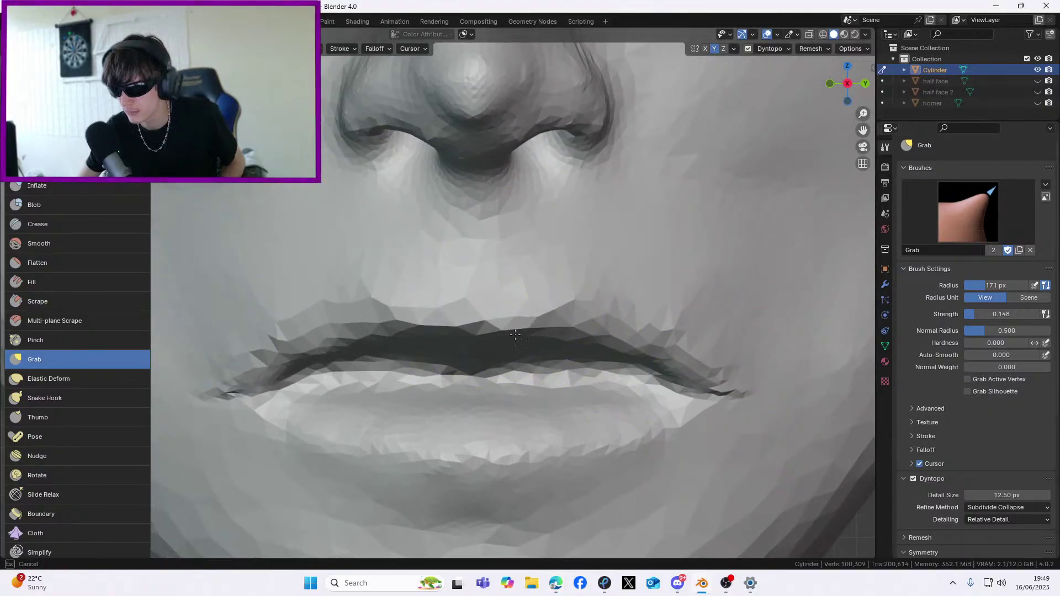
Reshape the upper lip's centre and its sides with short Grab pulls to even out the lip line
{"action": "scroll", "coordinate": [540, 301], "scroll_direction": "down", "scroll_amount": 8}
{"action": "scroll", "coordinate": [540, 301], "scroll_direction": "up", "scroll_amount": 8}
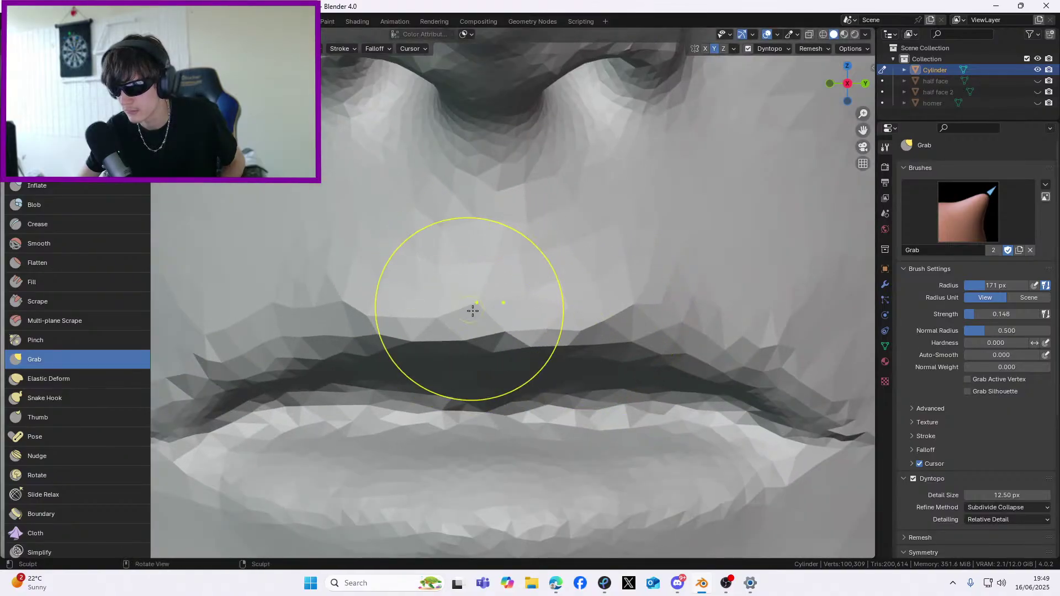
{"action": "left_click_drag", "start_coordinate": [560, 360], "coordinate": [525, 360]}
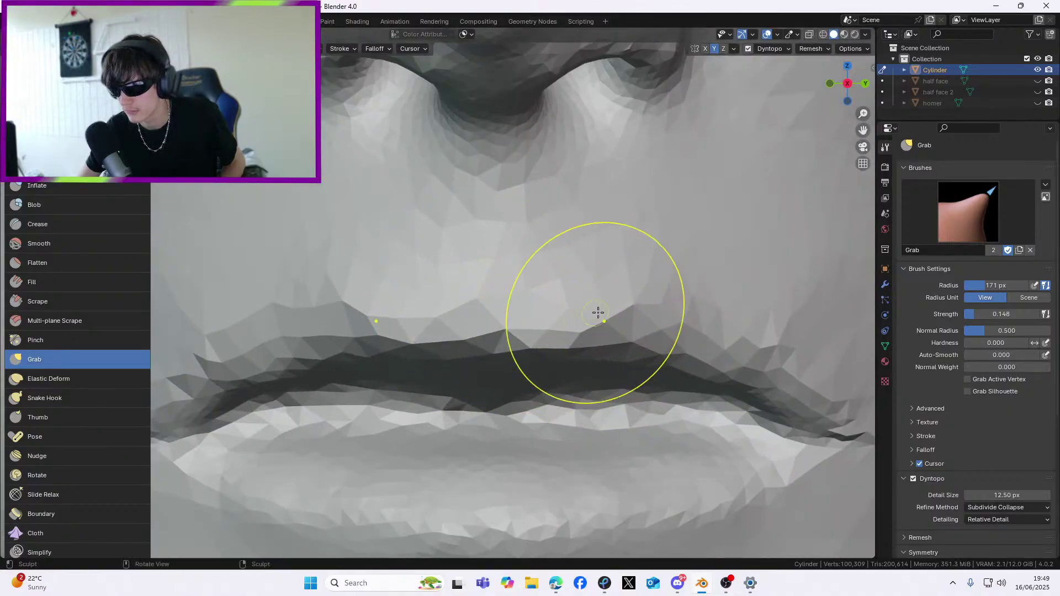
{"action": "left_click_drag", "start_coordinate": [643, 315], "coordinate": [706, 336]}
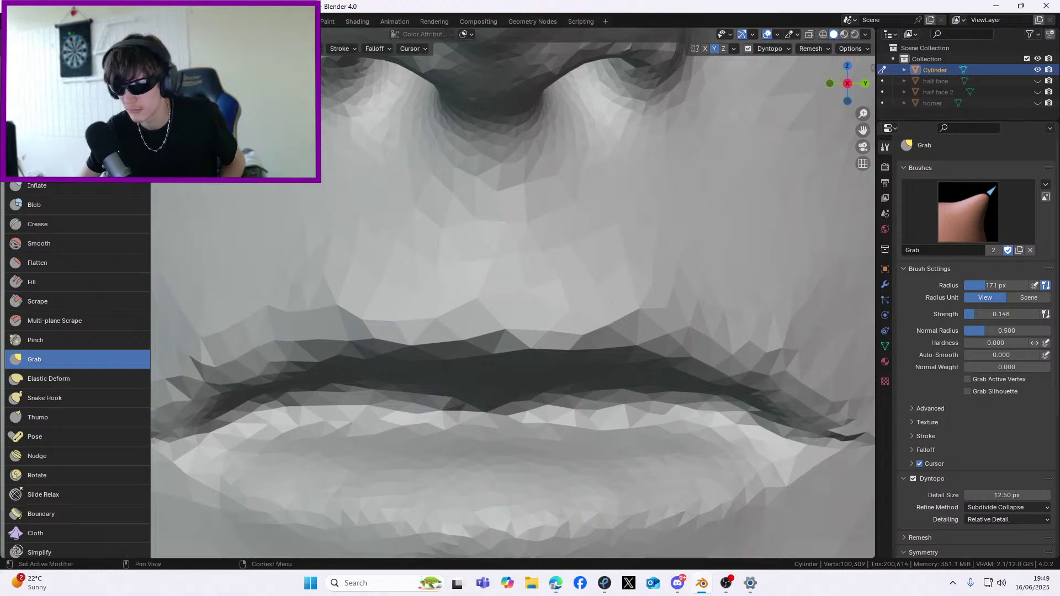
{"action": "scroll", "coordinate": [615, 283], "scroll_direction": "down", "scroll_amount": 3}
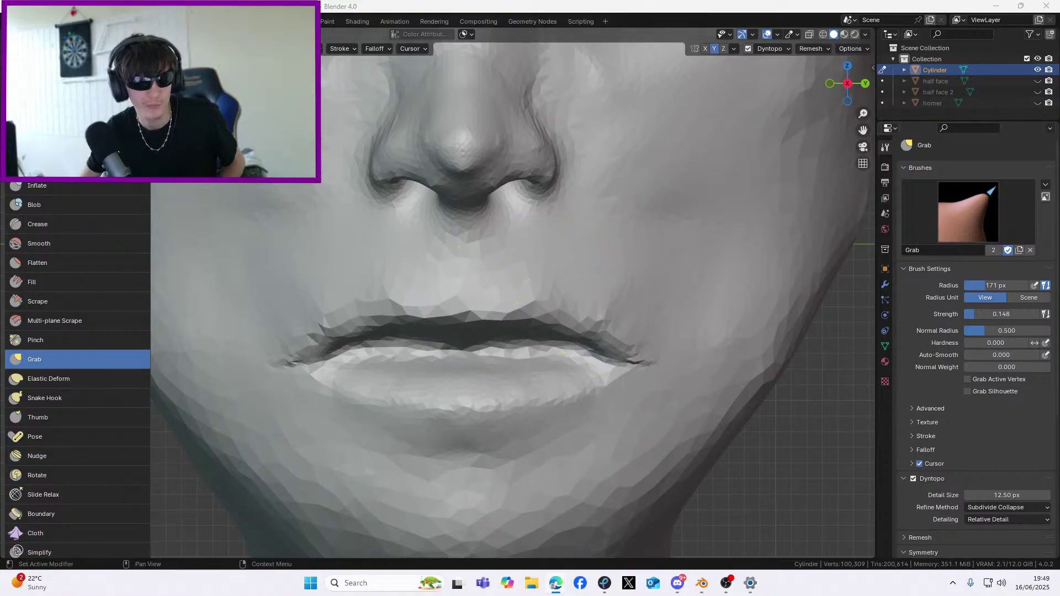
{"action": "scroll", "coordinate": [702, 314], "scroll_direction": "up", "scroll_amount": 2}
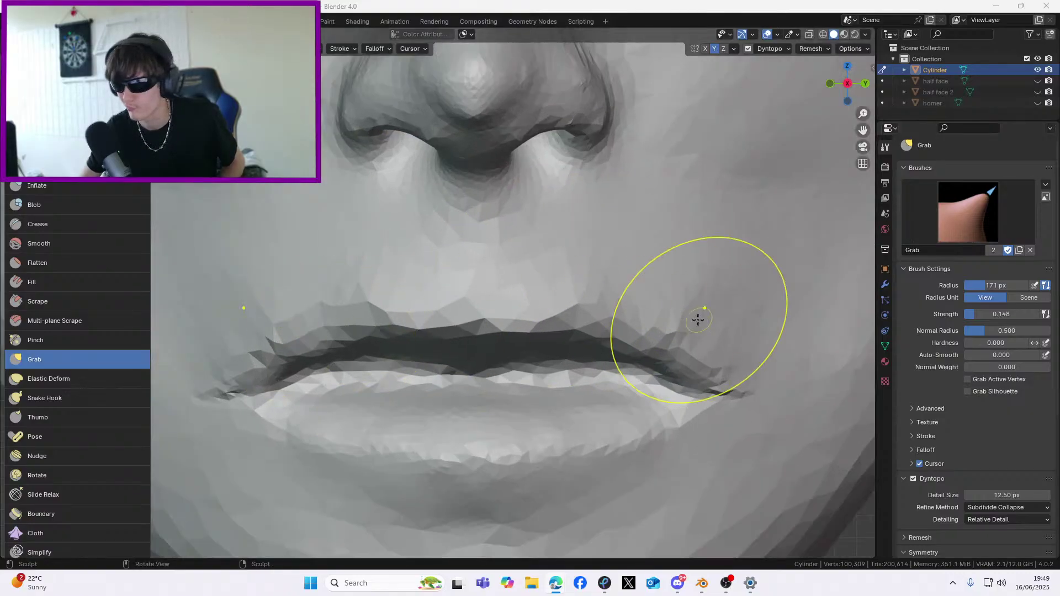
{"action": "left_click", "coordinate": [83, 128]}
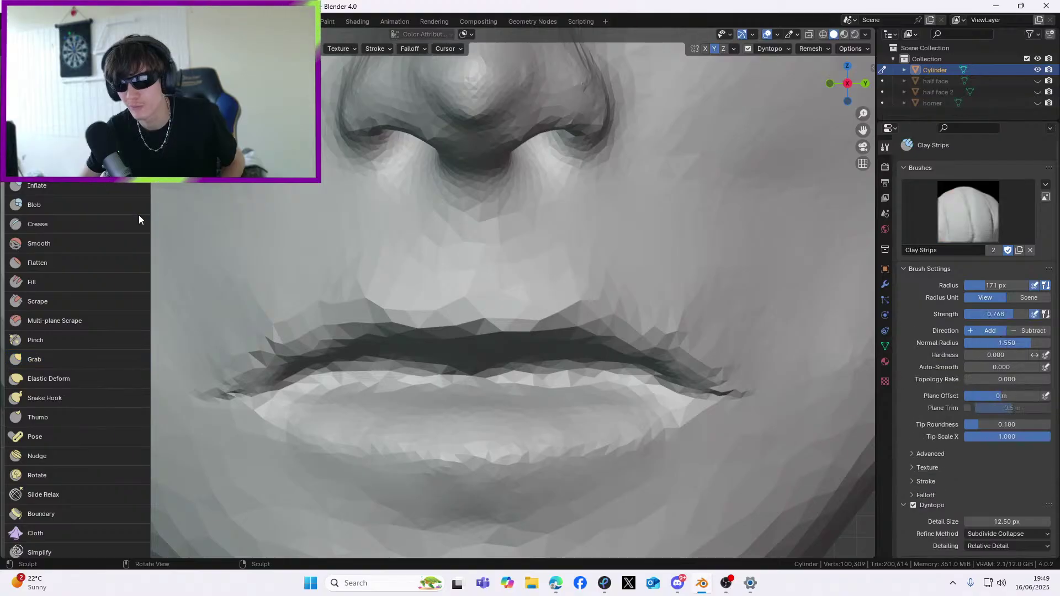
{"action": "left_click_drag", "start_coordinate": [370, 295], "coordinate": [573, 306]}
{"action": "key", "text": "ctrl+z"}
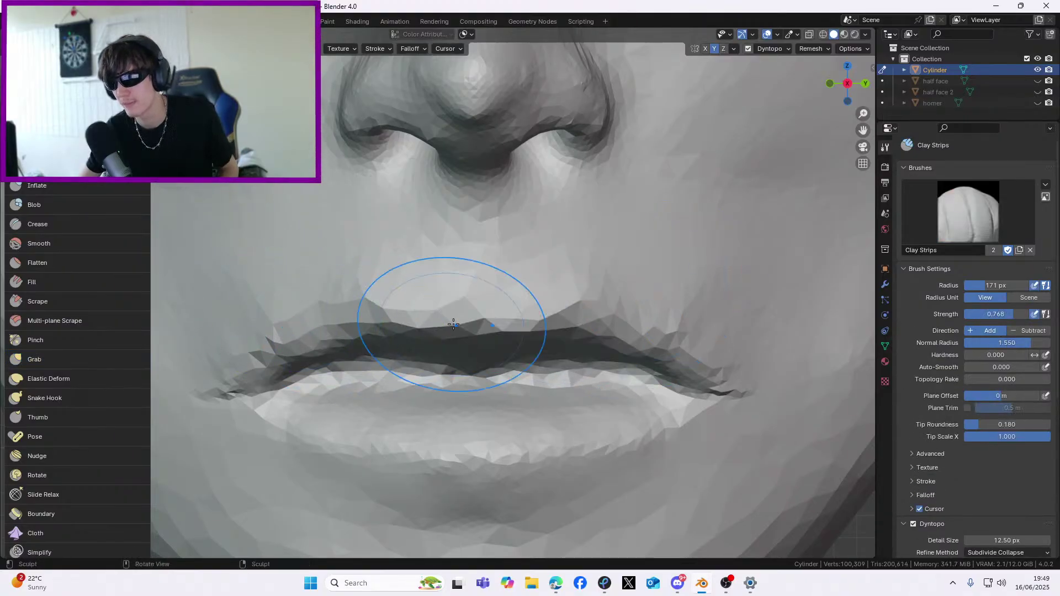
{"action": "key", "text": "shift+s"}
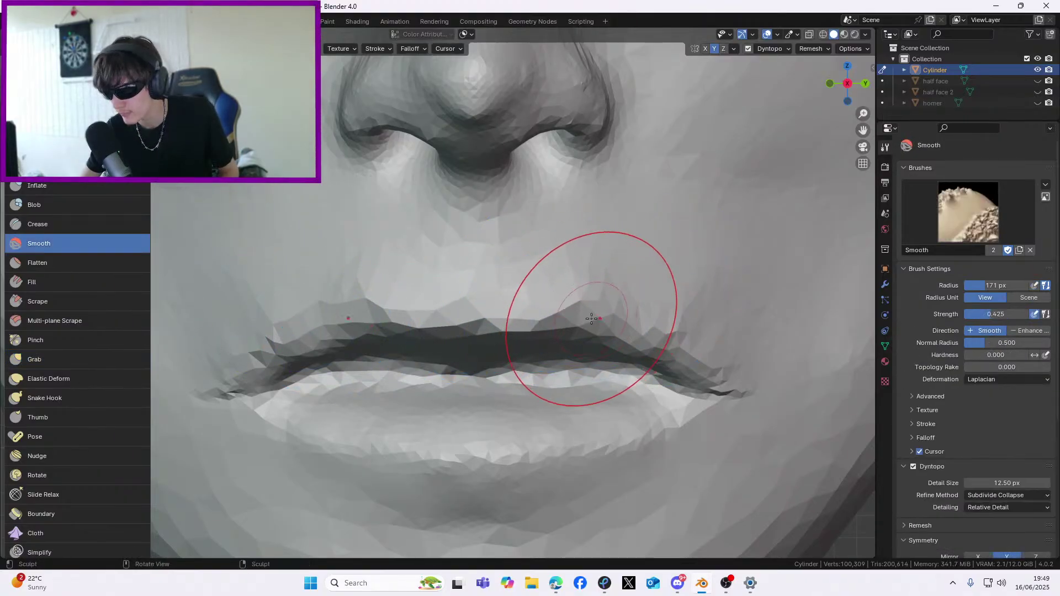
Switch to Clay Strips, set its radius to 84 px and build up the upper lip from side to side
{"action": "left_click", "coordinate": [78, 127]}
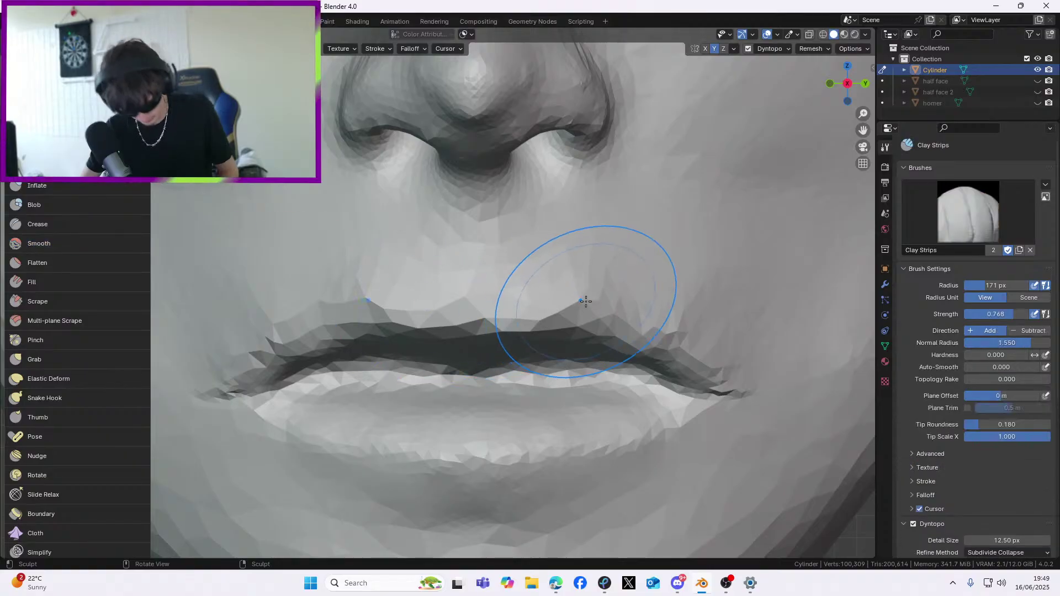
{"action": "key", "text": "f"}
{"action": "left_click", "coordinate": [547, 270]}
{"action": "mouse_move", "coordinate": [644, 324]}
{"action": "left_mouse_down"}
{"action": "mouse_move", "coordinate": [309, 286]}
{"action": "mouse_move", "coordinate": [485, 303]}
{"action": "left_mouse_up"}
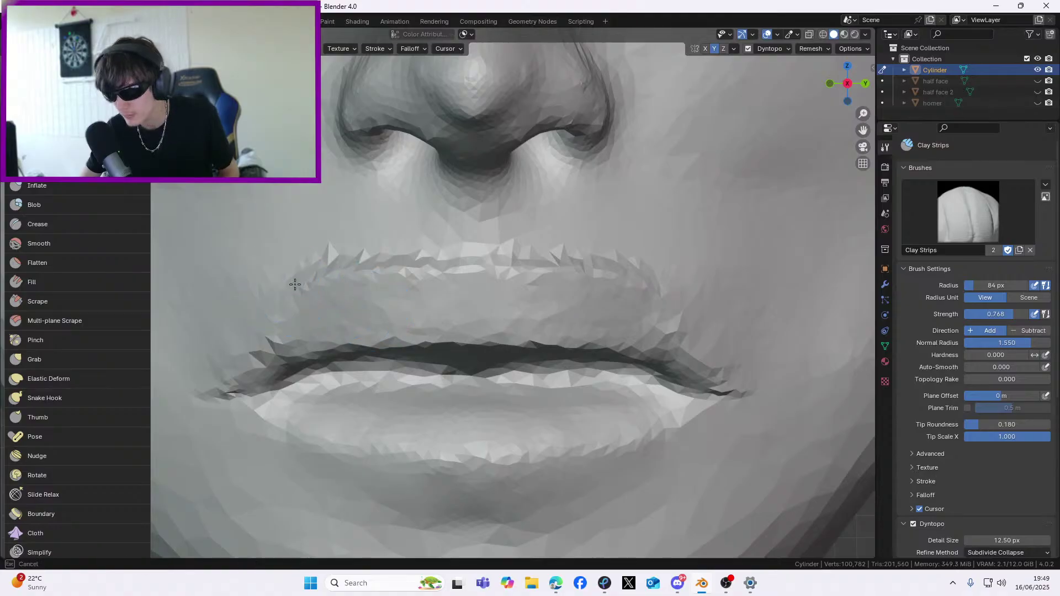
Build up and smooth the upper lip towards the mouth opening, working from below the face
{"action": "mouse_move", "coordinate": [565, 280]}
{"action": "middle_mouse_down"}
{"action": "mouse_move", "coordinate": [473, 260]}
{"action": "mouse_move", "coordinate": [554, 258]}
{"action": "mouse_move", "coordinate": [497, 246]}
{"action": "mouse_move", "coordinate": [524, 286]}
{"action": "mouse_move", "coordinate": [492, 298]}
{"action": "mouse_move", "coordinate": [496, 283]}
{"action": "middle_mouse_up"}
{"action": "scroll", "coordinate": [513, 303], "scroll_direction": "up", "scroll_amount": 4}
{"action": "mouse_move", "coordinate": [462, 319]}
{"action": "middle_mouse_down"}
{"action": "mouse_move", "coordinate": [459, 309]}
{"action": "mouse_move", "coordinate": [524, 280]}
{"action": "mouse_move", "coordinate": [492, 312]}
{"action": "middle_mouse_up"}
{"action": "left_click_drag", "start_coordinate": [492, 312], "coordinate": [487, 325]}
{"action": "mouse_move", "coordinate": [470, 305]}
{"action": "middle_mouse_down"}
{"action": "mouse_move", "coordinate": [513, 301]}
{"action": "mouse_move", "coordinate": [480, 303]}
{"action": "middle_mouse_up"}
{"action": "mouse_move", "coordinate": [335, 250]}
{"action": "left_mouse_down", "text": "shift"}
{"action": "mouse_move", "coordinate": [328, 270]}
{"action": "mouse_move", "coordinate": [593, 266]}
{"action": "mouse_move", "coordinate": [440, 291]}
{"action": "mouse_move", "coordinate": [486, 300]}
{"action": "mouse_move", "coordinate": [441, 312]}
{"action": "left_mouse_up", "text": "shift"}
{"action": "middle_click_drag", "start_coordinate": [415, 333], "coordinate": [408, 260]}
{"action": "left_click_drag", "start_coordinate": [386, 350], "coordinate": [476, 363]}
{"action": "middle_click_drag", "start_coordinate": [524, 374], "coordinate": [585, 391]}
{"action": "scroll", "coordinate": [590, 388], "scroll_direction": "up", "scroll_amount": 3}
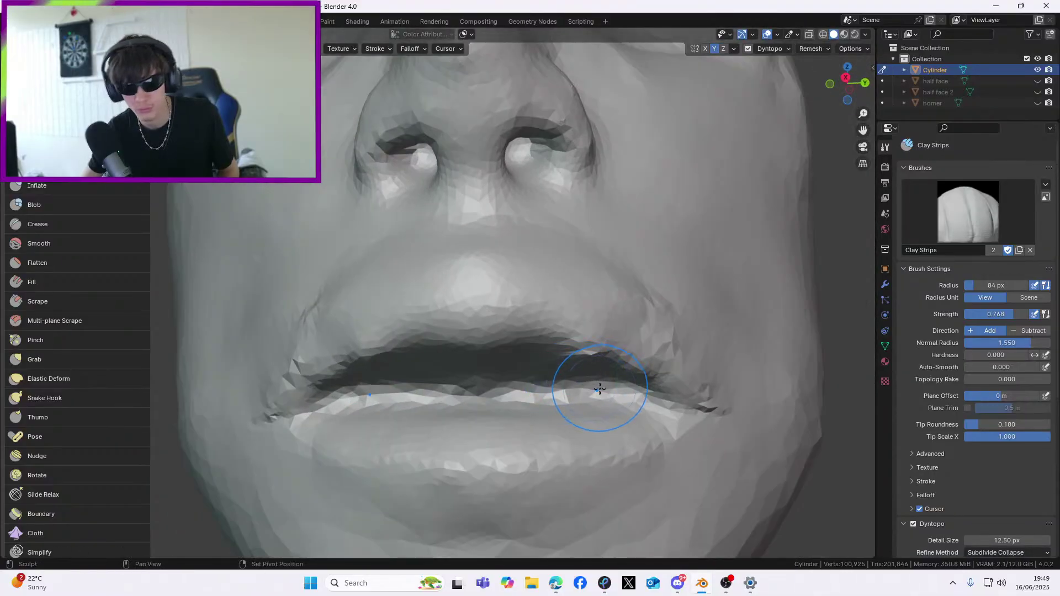
{"action": "mouse_move", "coordinate": [603, 390]}
{"action": "left_mouse_down", "text": "shift"}
{"action": "mouse_move", "coordinate": [300, 409]}
{"action": "mouse_move", "coordinate": [449, 421]}
{"action": "left_mouse_up", "text": "shift"}
Build up the area between the nose and the upper lip with Clay Strips
{"action": "scroll", "coordinate": [449, 421], "scroll_direction": "down", "scroll_amount": 6}
{"action": "mouse_move", "coordinate": [449, 421]}
{"action": "middle_mouse_down"}
{"action": "mouse_move", "coordinate": [387, 425]}
{"action": "mouse_move", "coordinate": [465, 428]}
{"action": "mouse_move", "coordinate": [560, 391]}
{"action": "middle_mouse_up"}
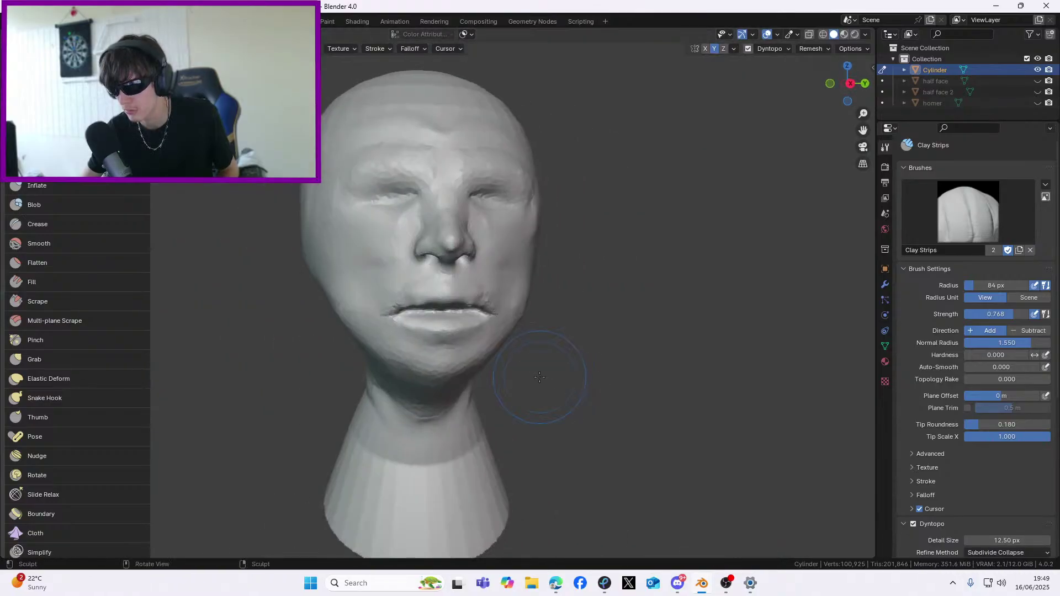
{"action": "scroll", "coordinate": [539, 377], "scroll_direction": "up", "scroll_amount": 2}
{"action": "mouse_move", "coordinate": [485, 414]}
{"action": "middle_mouse_down"}
{"action": "mouse_move", "coordinate": [414, 366]}
{"action": "mouse_move", "coordinate": [518, 368]}
{"action": "mouse_move", "coordinate": [445, 379]}
{"action": "middle_mouse_up"}
{"action": "scroll", "coordinate": [507, 335], "scroll_direction": "up", "scroll_amount": 3}
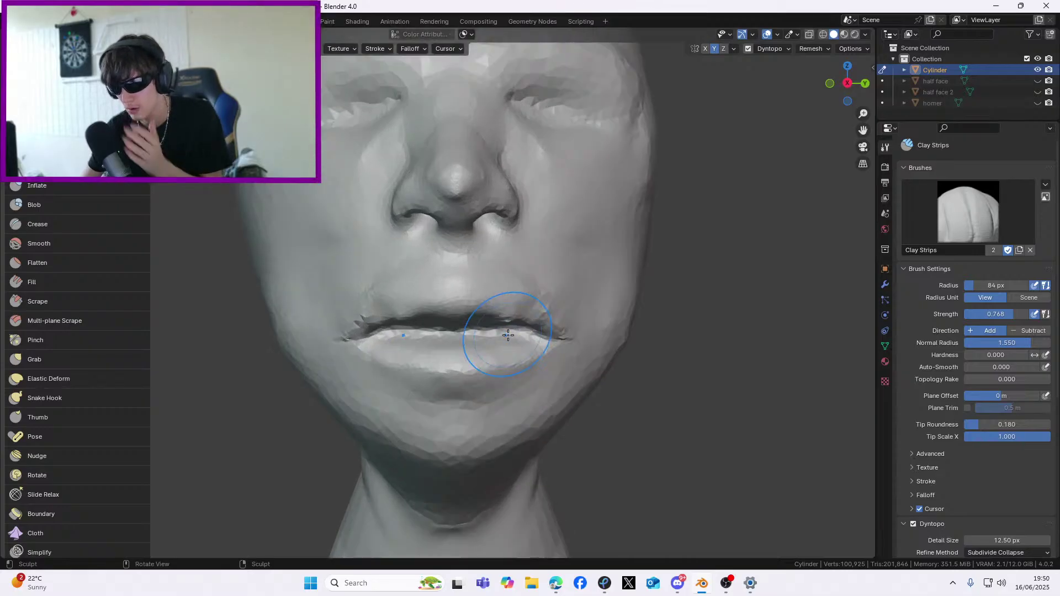
{"action": "middle_click_drag", "start_coordinate": [507, 335], "coordinate": [523, 332]}
{"action": "middle_click_drag", "start_coordinate": [395, 264], "coordinate": [417, 267]}
{"action": "scroll", "coordinate": [482, 268], "scroll_direction": "down", "scroll_amount": 2}
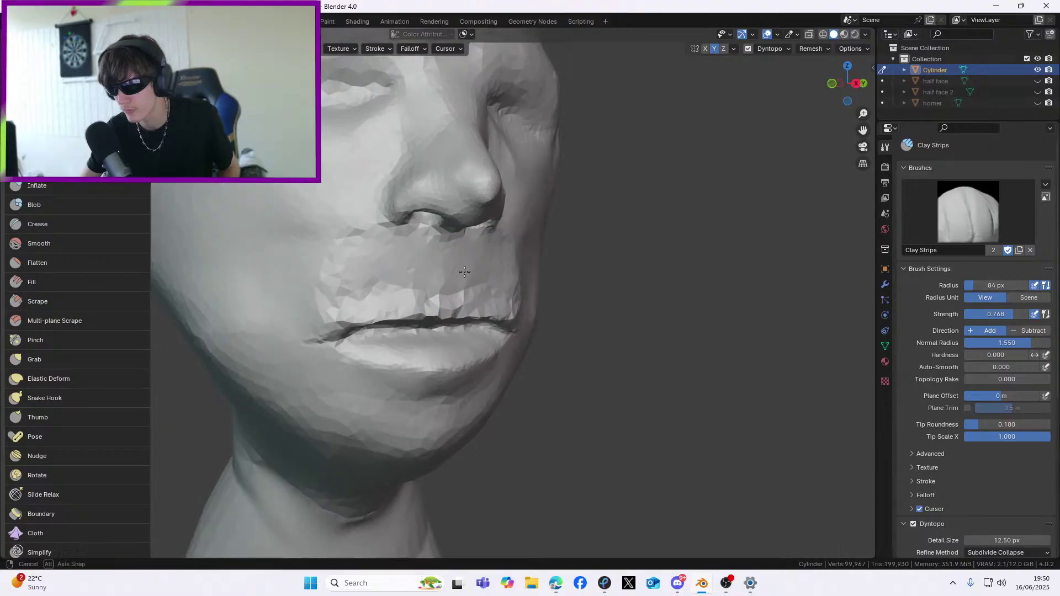
Shape the area above the upper lip with strokes across it, defining the lip's upper border
{"action": "middle_click_drag", "start_coordinate": [485, 267], "coordinate": [442, 272]}
{"action": "scroll", "coordinate": [443, 272], "scroll_direction": "up", "scroll_amount": 5}
{"action": "scroll", "coordinate": [627, 230], "scroll_direction": "down", "scroll_amount": 2}
{"action": "middle_click_drag", "start_coordinate": [502, 218], "coordinate": [447, 210]}
{"action": "left_click_drag", "start_coordinate": [228, 233], "coordinate": [483, 199]}
{"action": "scroll", "coordinate": [415, 212], "scroll_direction": "down", "scroll_amount": 3}
{"action": "left_click_drag", "start_coordinate": [319, 252], "coordinate": [516, 236]}
{"action": "middle_click_drag", "start_coordinate": [515, 236], "coordinate": [341, 254]}
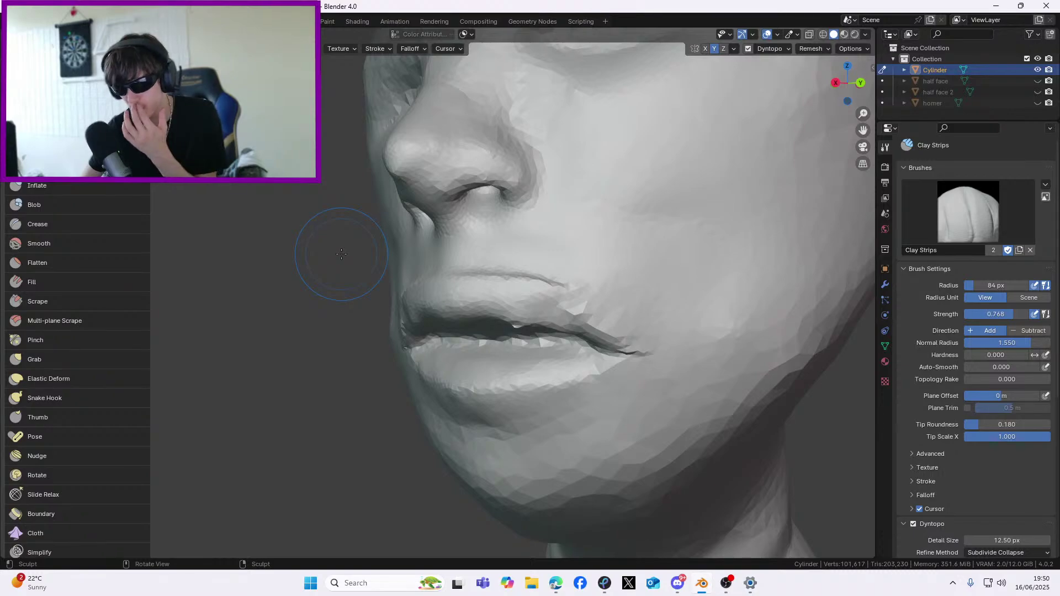
Smooth the crease along the upper lip's upper border into the skin below the nose
{"action": "middle_click_drag", "start_coordinate": [482, 267], "coordinate": [669, 276]}
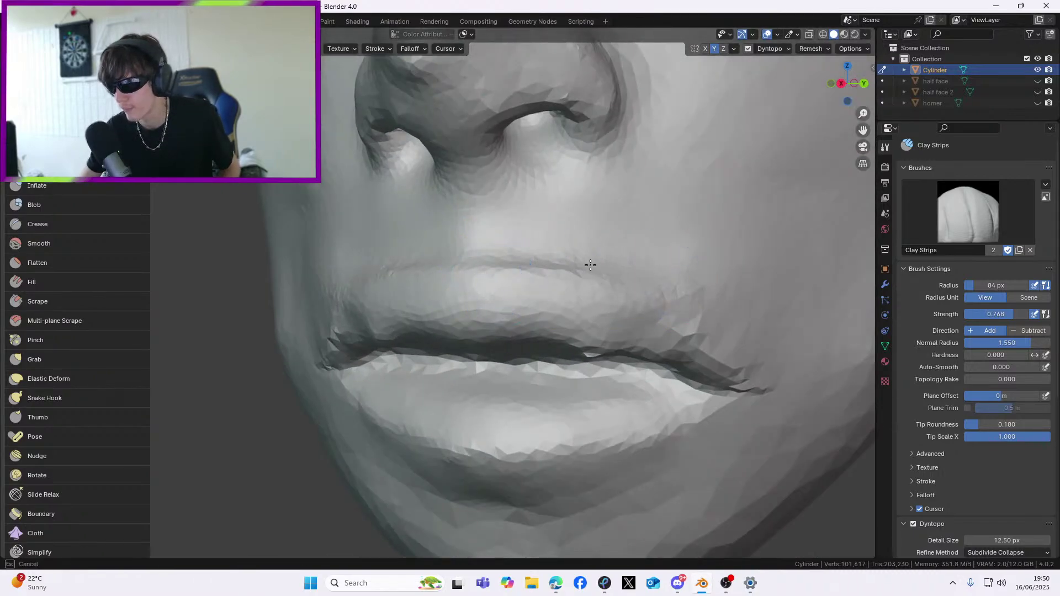
{"action": "mouse_move", "coordinate": [376, 241]}
{"action": "middle_mouse_down"}
{"action": "mouse_move", "coordinate": [354, 248]}
{"action": "mouse_move", "coordinate": [486, 255]}
{"action": "middle_mouse_up"}
{"action": "scroll", "coordinate": [354, 248], "scroll_direction": "down", "scroll_amount": 3}
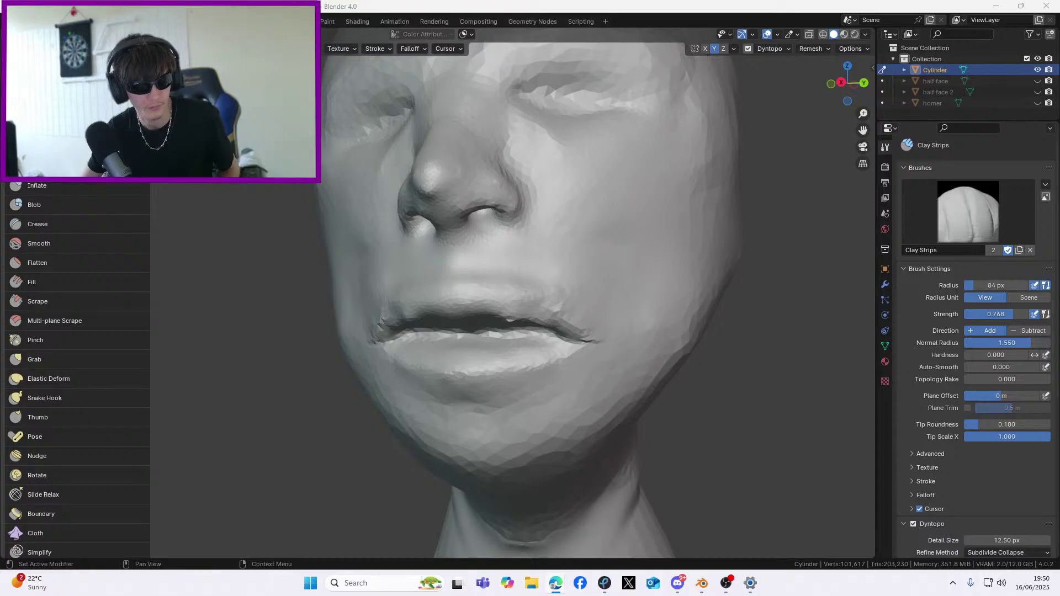
Switch to the Grab brush, set its radius to 174 px and pull the upper lip's lower edge and centre down
{"action": "scroll", "coordinate": [423, 328], "scroll_direction": "up", "scroll_amount": 4}
{"action": "left_click", "coordinate": [113, 364]}
{"action": "scroll", "coordinate": [619, 371], "scroll_direction": "up", "scroll_amount": 1}
{"action": "mouse_move", "coordinate": [618, 371]}
{"action": "middle_mouse_down"}
{"action": "mouse_move", "coordinate": [591, 354]}
{"action": "mouse_move", "coordinate": [565, 355]}
{"action": "mouse_move", "coordinate": [580, 359]}
{"action": "mouse_move", "coordinate": [601, 315]}
{"action": "middle_mouse_up"}
{"action": "left_click_drag", "start_coordinate": [863, 131], "coordinate": [831, 62]}
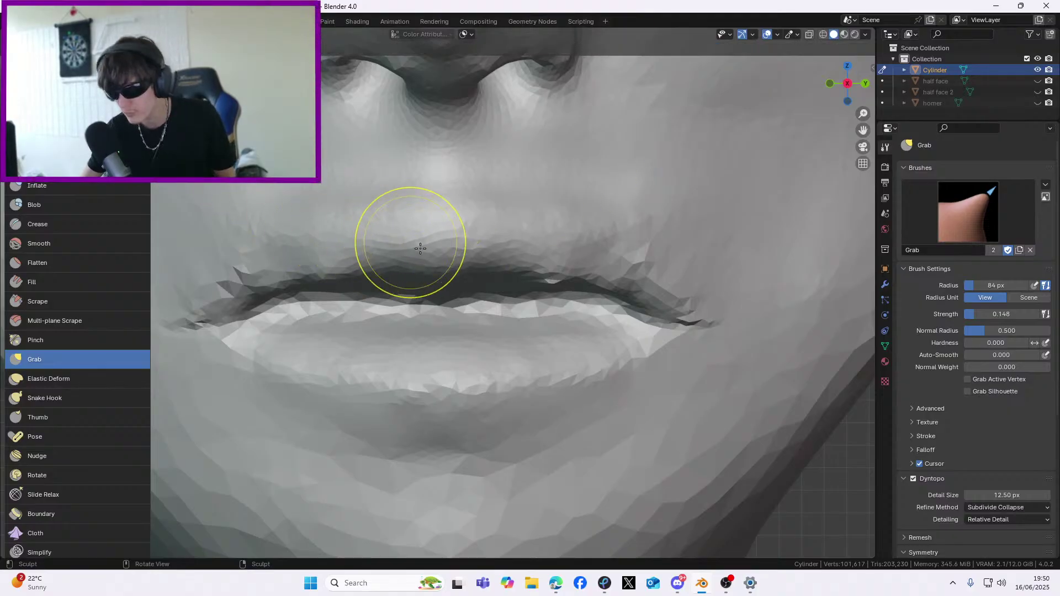
{"action": "key", "text": "f"}
{"action": "left_click", "coordinate": [460, 260]}
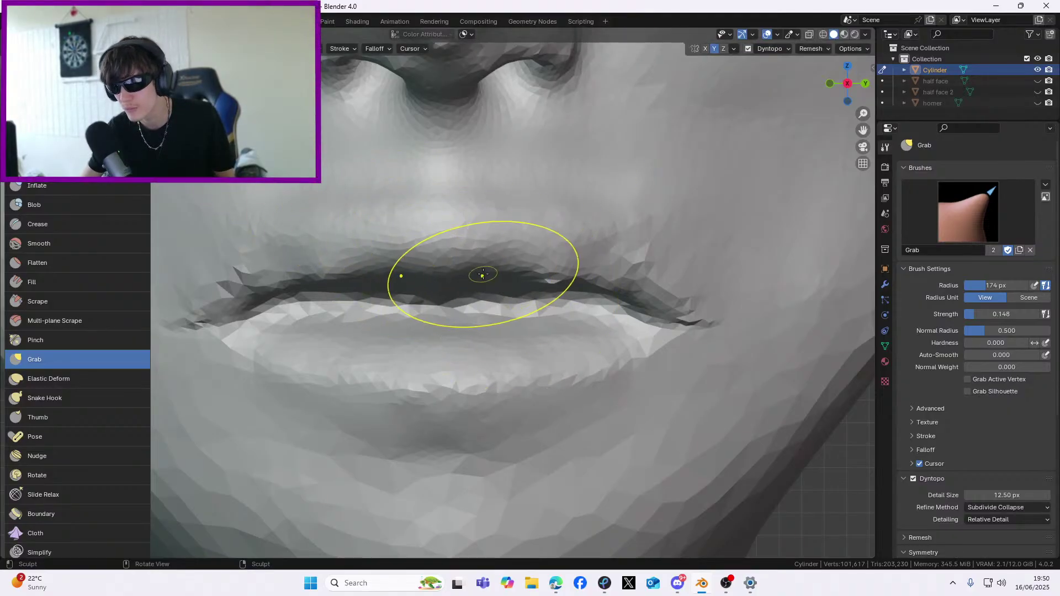
{"action": "left_click_drag", "start_coordinate": [494, 273], "coordinate": [501, 294]}
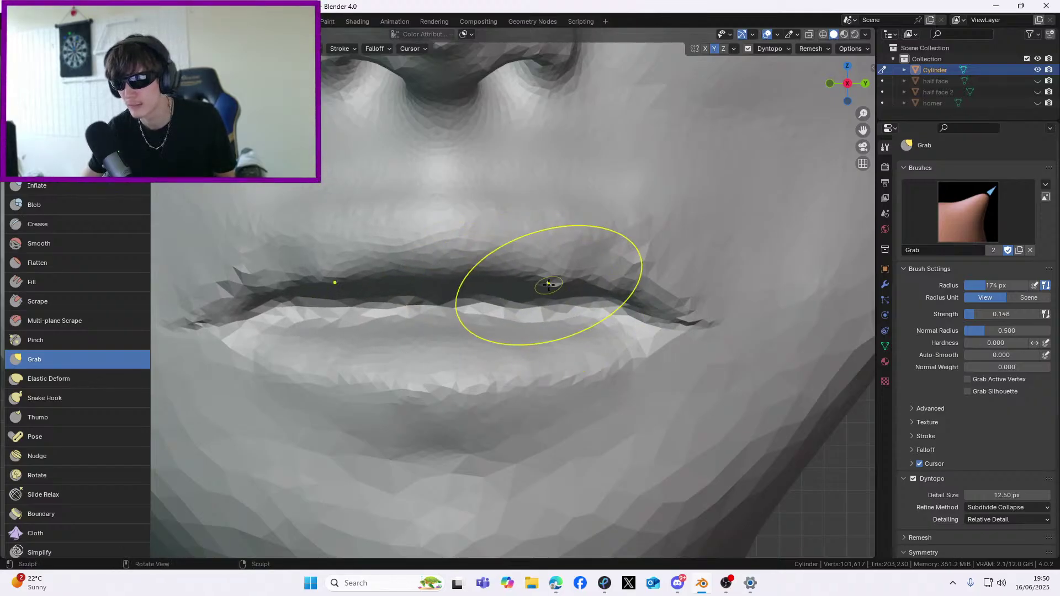
{"action": "left_click_drag", "start_coordinate": [462, 257], "coordinate": [461, 268]}
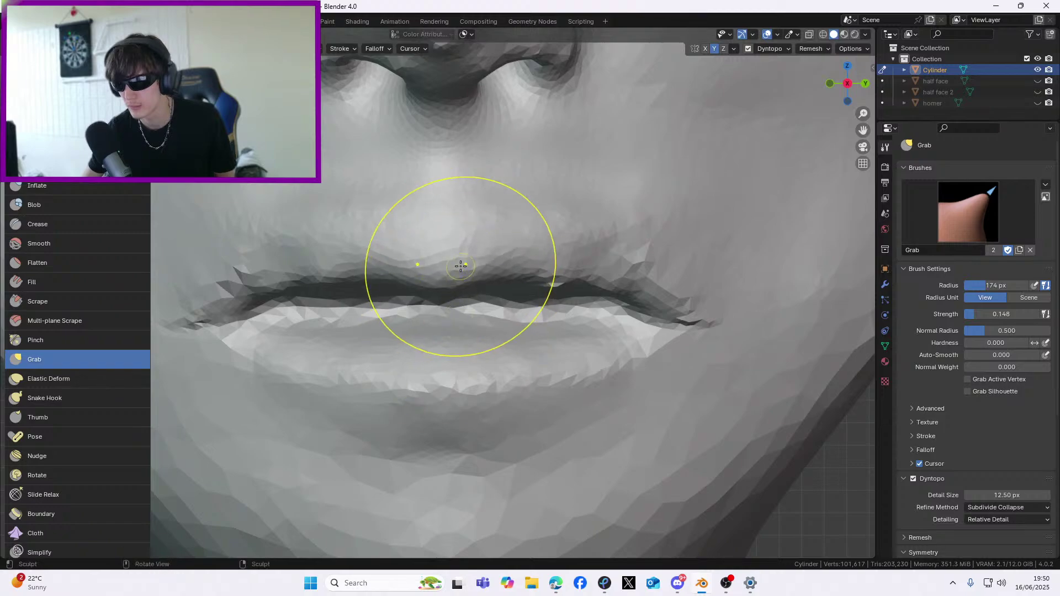
{"action": "scroll", "coordinate": [519, 256], "scroll_direction": "down", "scroll_amount": 6}
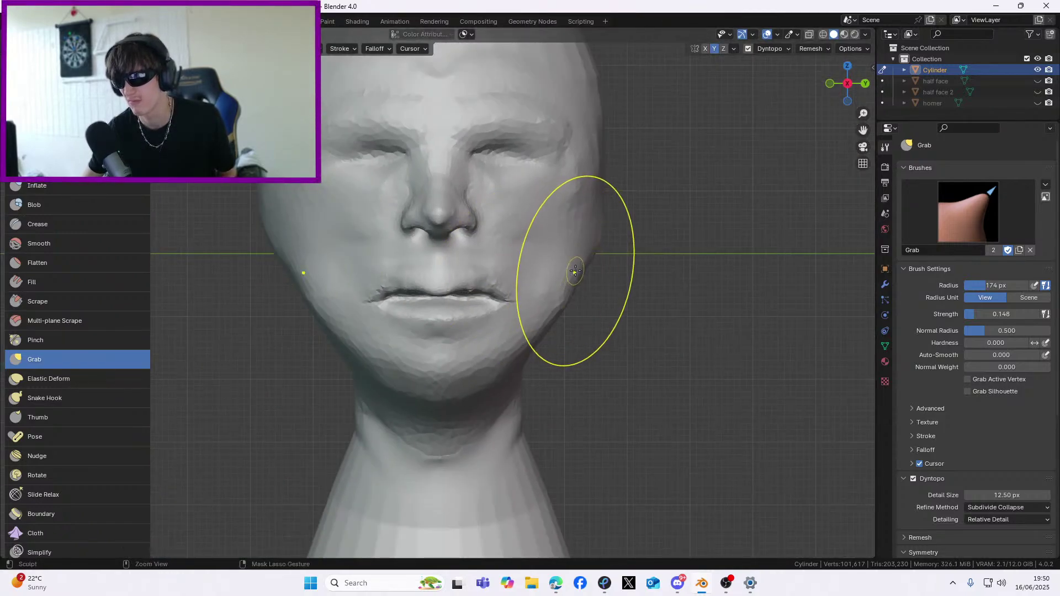
{"action": "scroll", "coordinate": [521, 275], "scroll_direction": "up", "scroll_amount": 8}
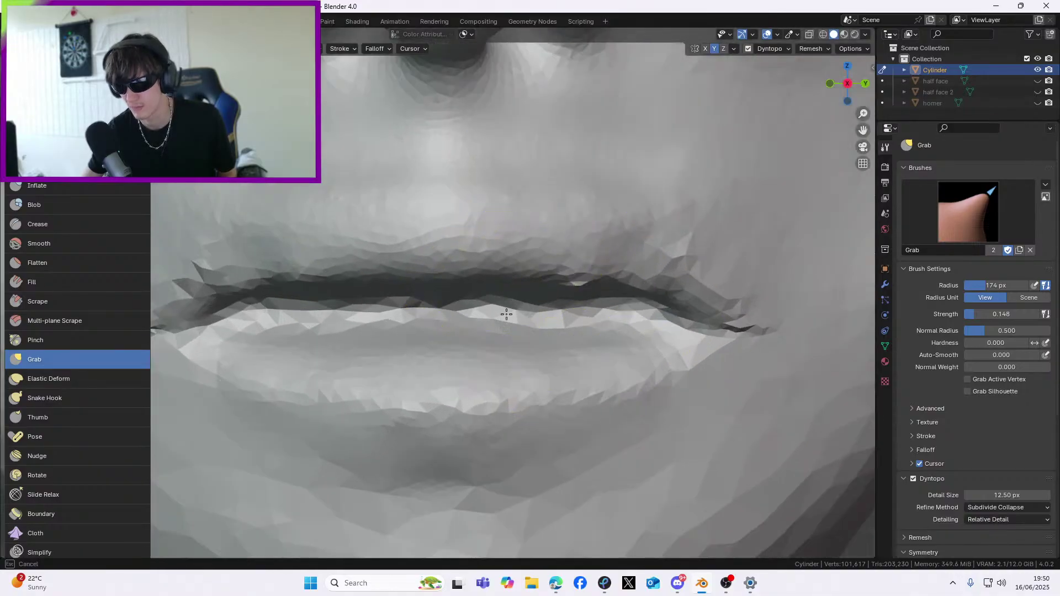
{"action": "scroll", "coordinate": [472, 319], "scroll_direction": "down", "scroll_amount": 6}
{"action": "scroll", "coordinate": [545, 331], "scroll_direction": "up", "scroll_amount": 5}
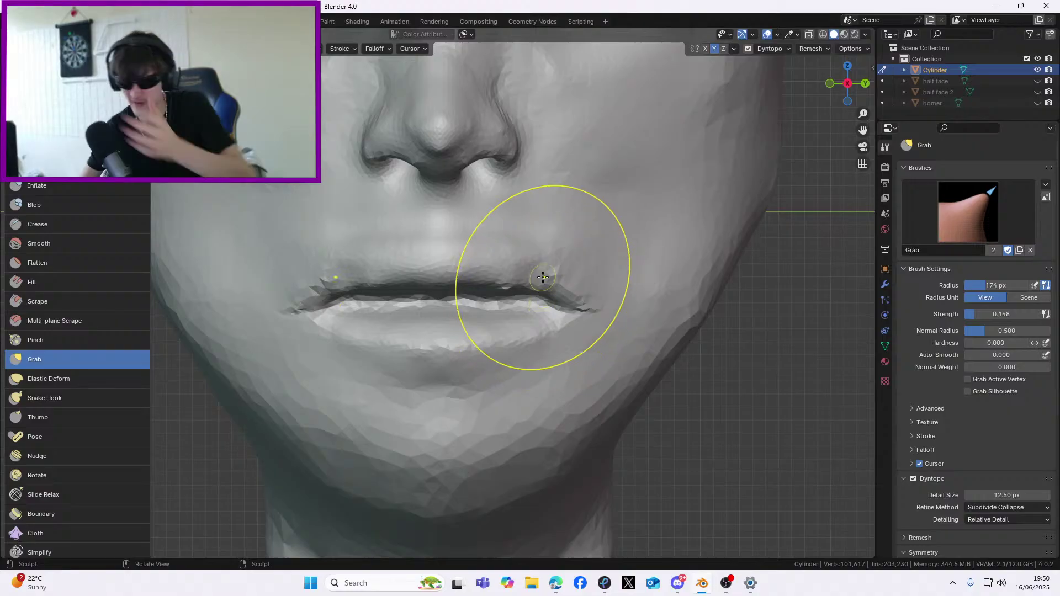
Try exaggerated Grab pulls that arch and widen the mouth, and undo them
{"action": "mouse_move", "coordinate": [539, 245]}
{"action": "left_mouse_down"}
{"action": "mouse_move", "coordinate": [539, 204]}
{"action": "mouse_move", "coordinate": [498, 240]}
{"action": "mouse_move", "coordinate": [500, 255]}
{"action": "mouse_move", "coordinate": [496, 231]}
{"action": "left_mouse_up"}
{"action": "scroll", "coordinate": [539, 204], "scroll_direction": "down", "scroll_amount": 5}
{"action": "scroll", "coordinate": [496, 228], "scroll_direction": "up", "scroll_amount": 2}
{"action": "mouse_move", "coordinate": [515, 73]}
{"action": "left_mouse_down"}
{"action": "mouse_move", "coordinate": [524, 127]}
{"action": "mouse_move", "coordinate": [566, 213]}
{"action": "left_mouse_up"}
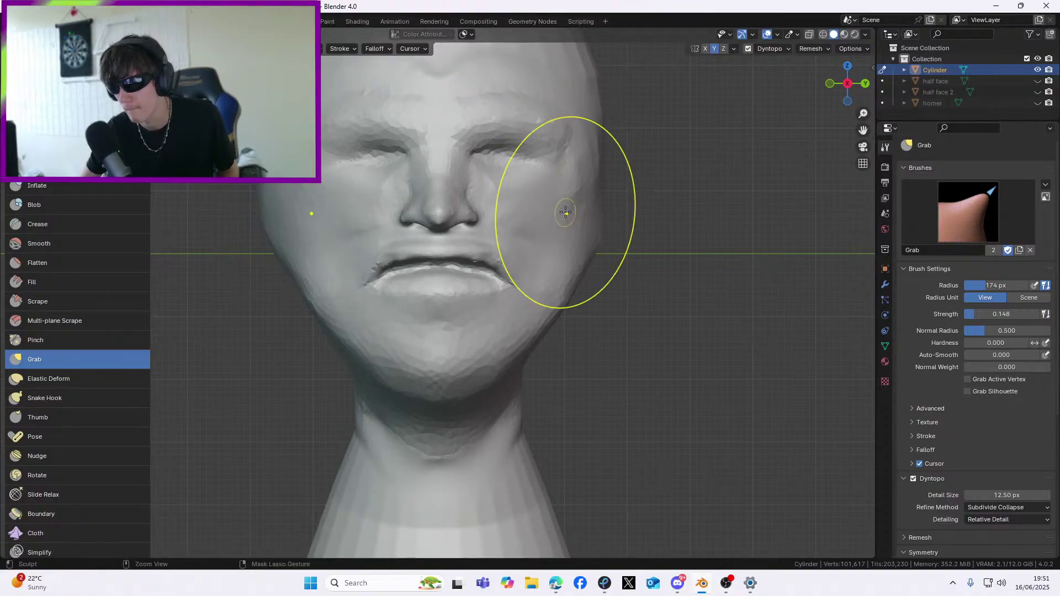
{"action": "scroll", "coordinate": [563, 215], "scroll_direction": "up", "scroll_amount": 4}
{"action": "left_click_drag", "start_coordinate": [526, 331], "coordinate": [634, 279]}
{"action": "scroll", "coordinate": [700, 230], "scroll_direction": "down", "scroll_amount": 10}
{"action": "scroll", "coordinate": [634, 276], "scroll_direction": "up", "scroll_amount": 5}
{"action": "mouse_move", "coordinate": [465, 324]}
{"action": "left_mouse_down"}
{"action": "mouse_move", "coordinate": [491, 301]}
{"action": "mouse_move", "coordinate": [309, 439]}
{"action": "left_mouse_up"}
{"action": "key", "text": "Escape"}
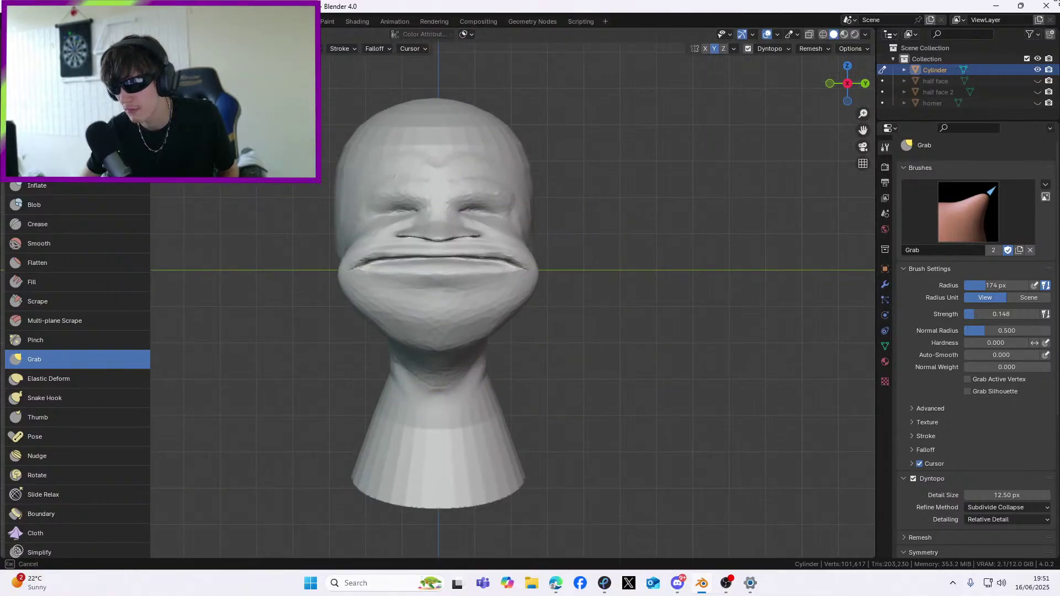
{"action": "key", "text": "ctrl+z"}
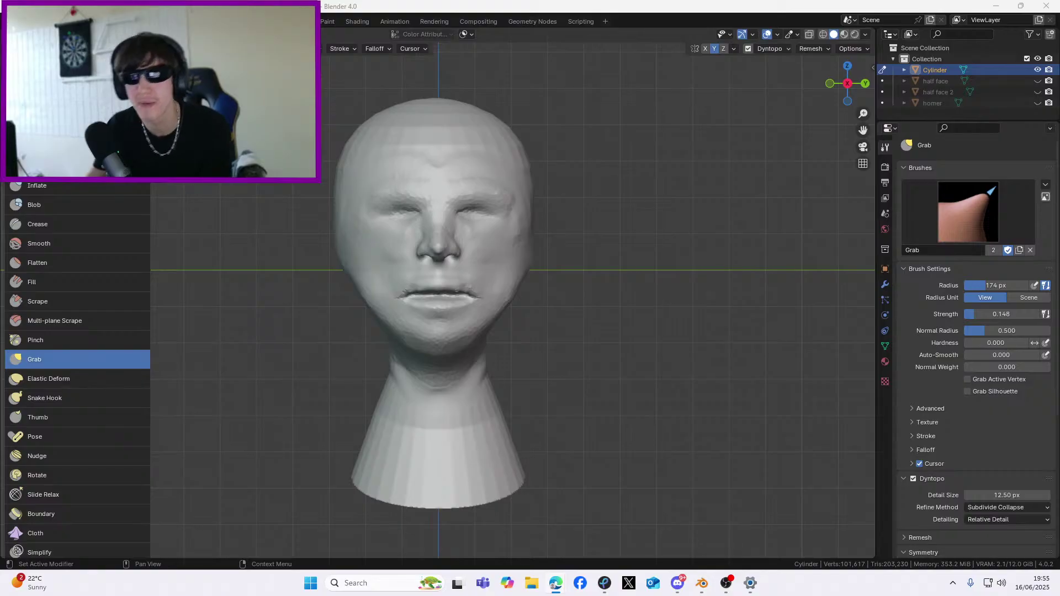
Switch to Discord, read through the group chat down to its newest messages and return to Blender
{"action": "left_click", "coordinate": [677, 583]}
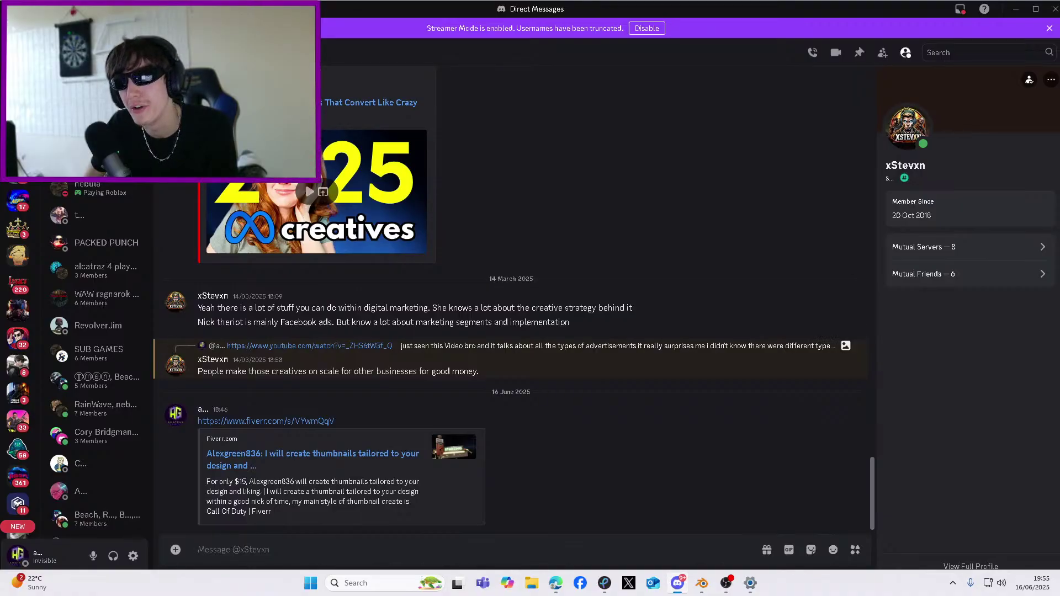
{"action": "key", "text": "alt+shift+Down"}
{"action": "scroll", "coordinate": [588, 449], "scroll_direction": "down", "scroll_amount": 10}
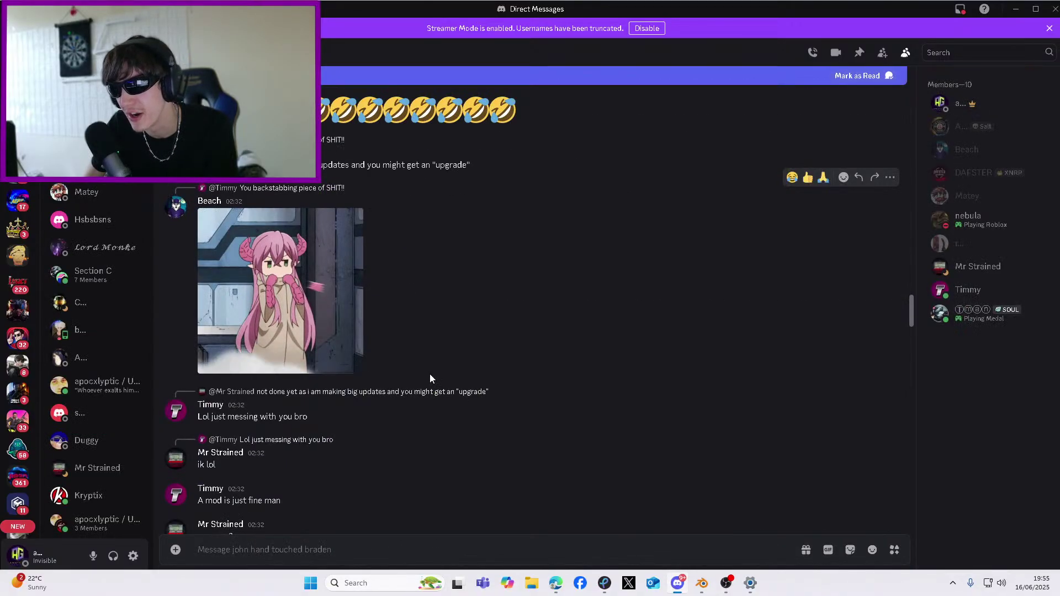
{"action": "scroll", "coordinate": [439, 406], "scroll_direction": "down", "scroll_amount": 4}
{"action": "scroll", "coordinate": [440, 409], "scroll_direction": "down", "scroll_amount": 8}
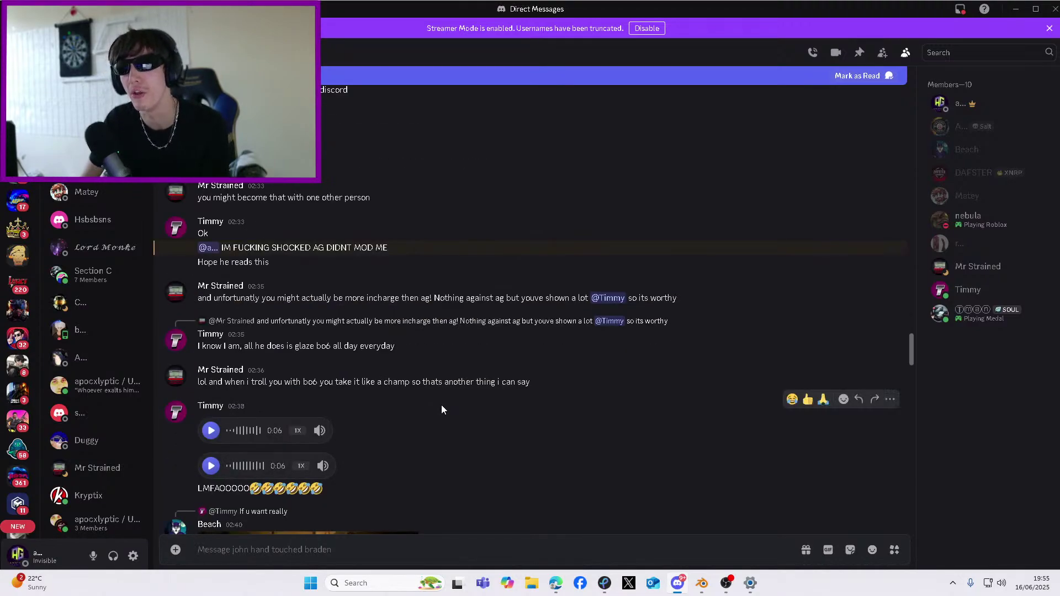
{"action": "scroll", "coordinate": [440, 408], "scroll_direction": "down", "scroll_amount": 8}
{"action": "scroll", "coordinate": [441, 409], "scroll_direction": "down", "scroll_amount": 20}
{"action": "scroll", "coordinate": [440, 409], "scroll_direction": "down", "scroll_amount": 20}
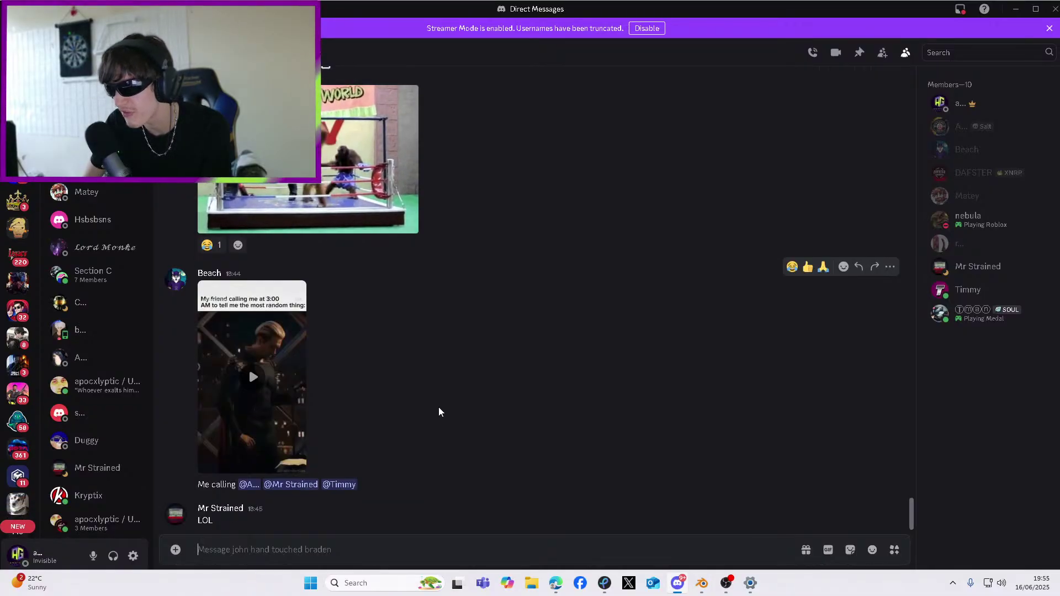
{"action": "left_click", "coordinate": [1019, 8]}
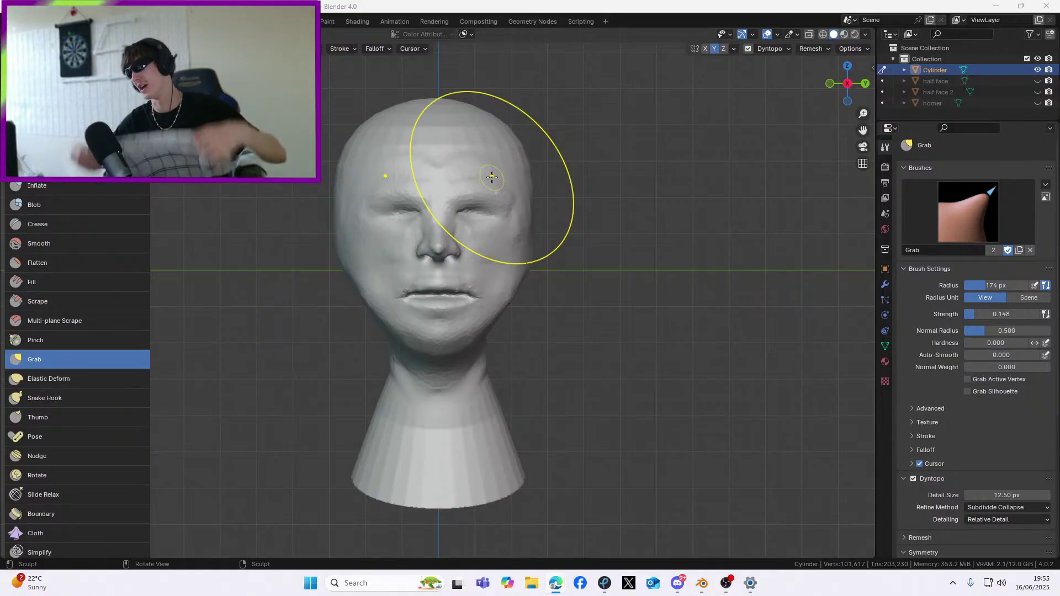
Switch to Discord, begin a new group message and select the first two friends by searching for their usernames
{"action": "left_click", "coordinate": [677, 583]}
{"action": "scroll", "coordinate": [106, 187], "scroll_direction": "up", "scroll_amount": 3}
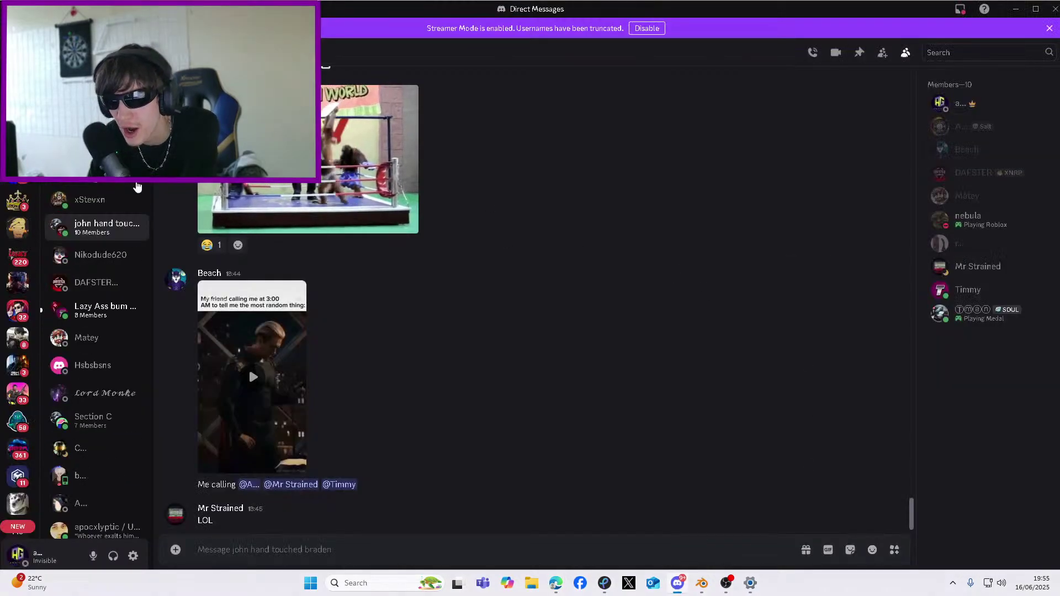
{"action": "left_click", "coordinate": [137, 184]}
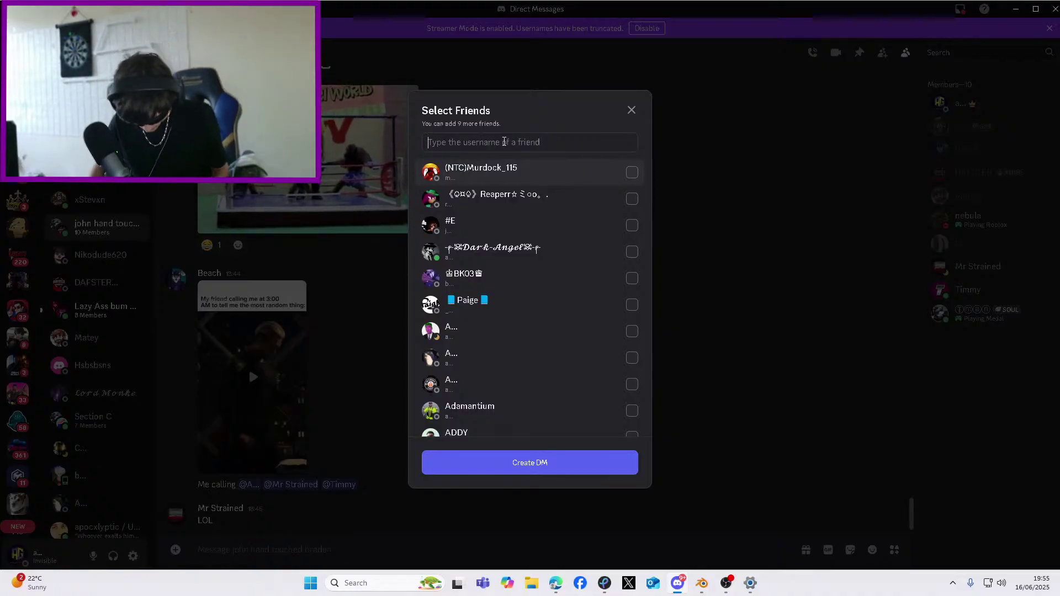
{"action": "type", "text": "Trick"}
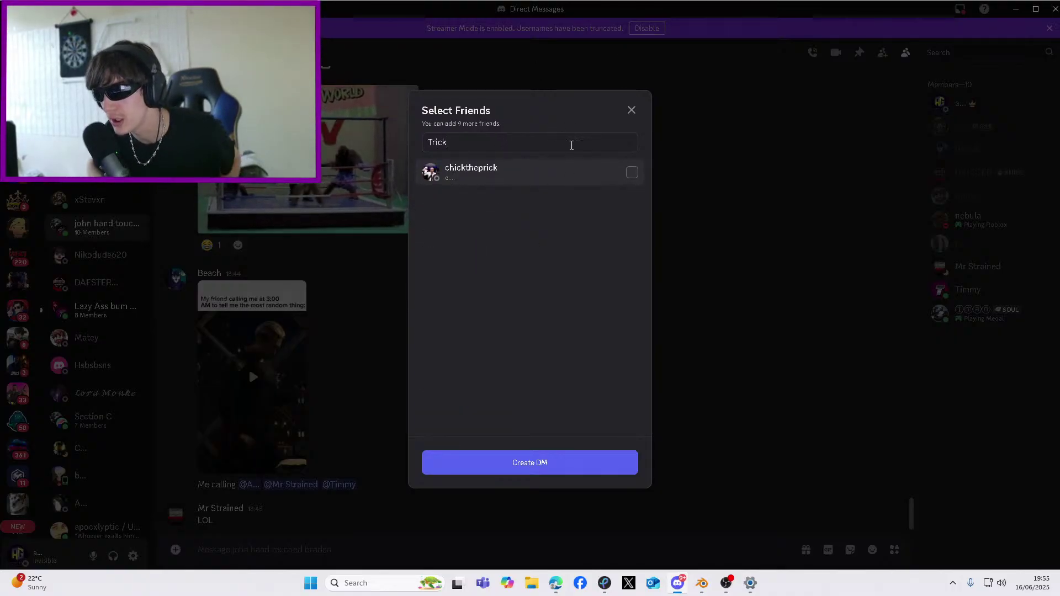
{"action": "key", "text": "BackSpace"}
{"action": "key", "text": "BackSpace"}
{"action": "key", "text": "BackSpace"}
{"action": "key", "text": "BackSpace"}
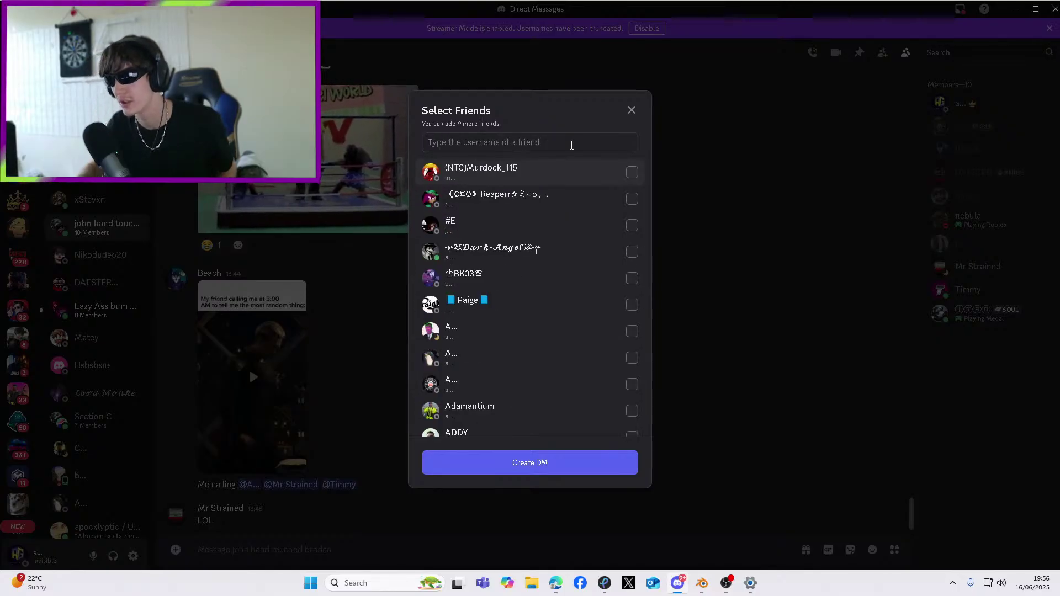
{"action": "type", "text": "t"}
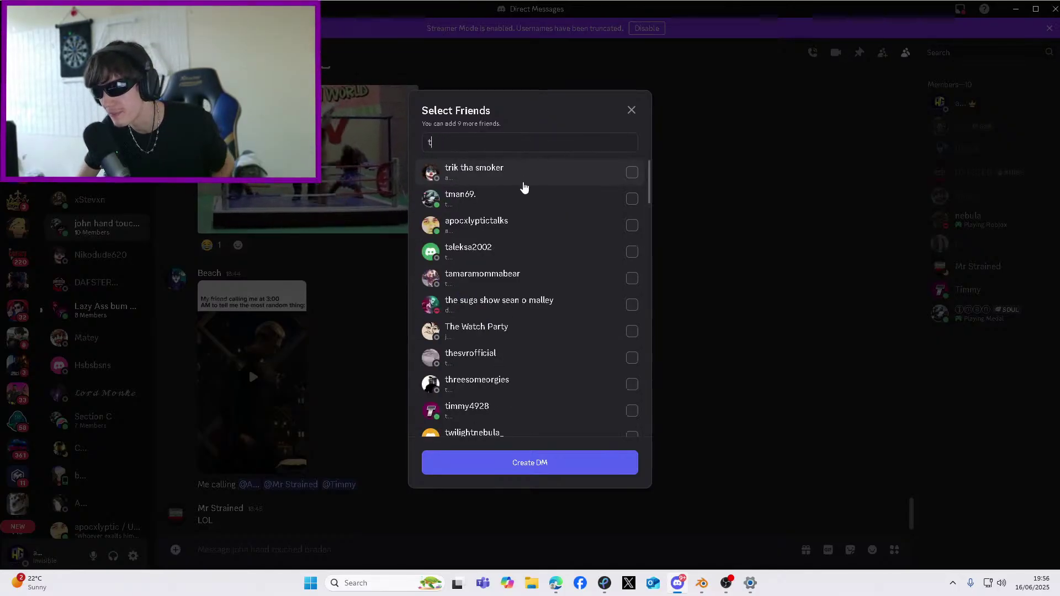
{"action": "left_click", "coordinate": [527, 175]}
{"action": "type", "text": "Timmy"}
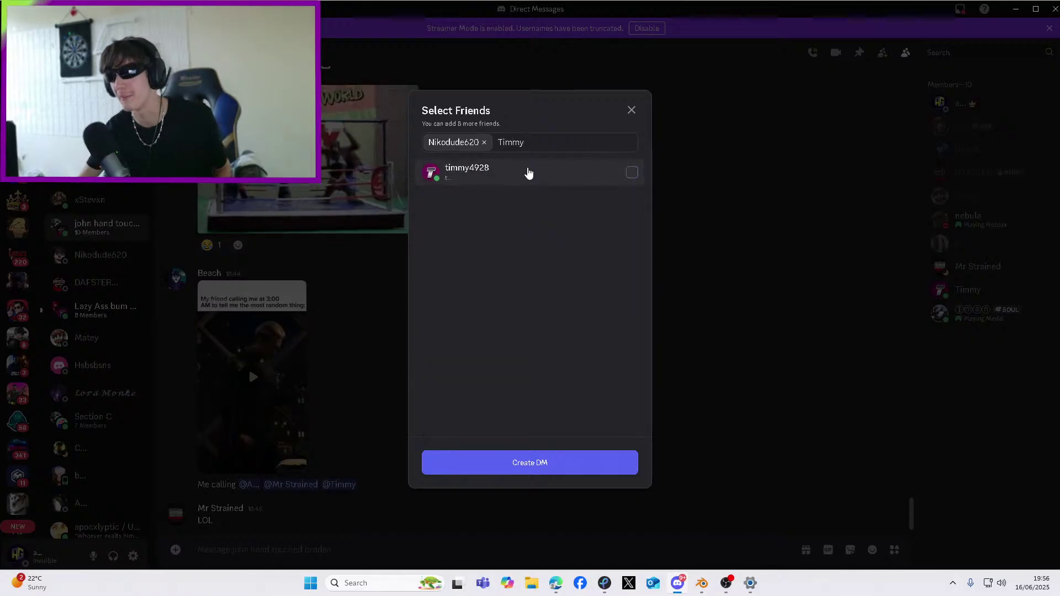
{"action": "left_click", "coordinate": [528, 173]}
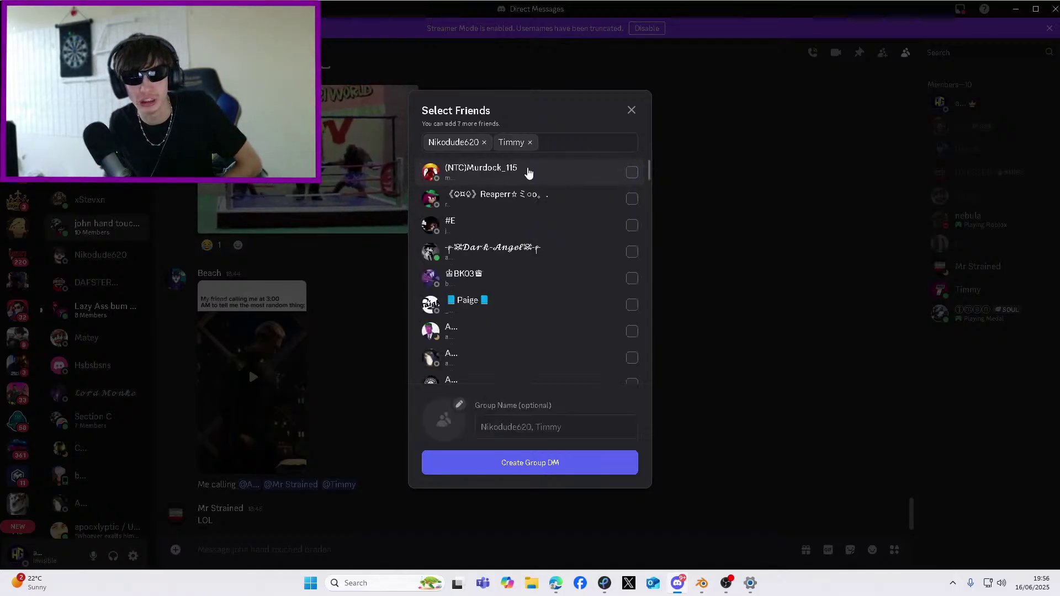
Add three more friends by searching for their usernames and create the group DM
{"action": "type", "text": "Or"}
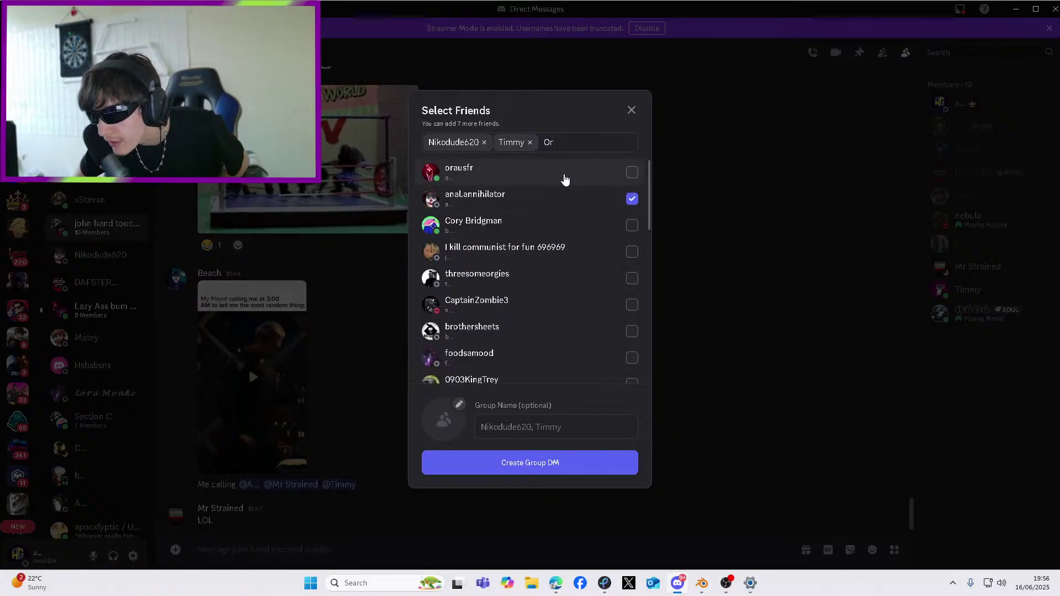
{"action": "left_click", "coordinate": [565, 177]}
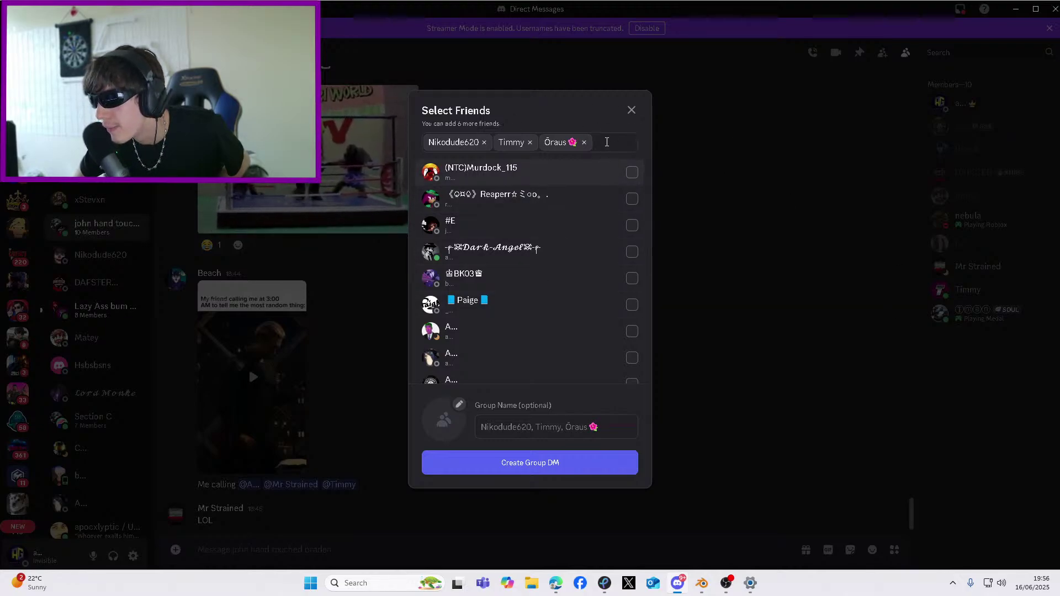
{"action": "type", "text": "ne"}
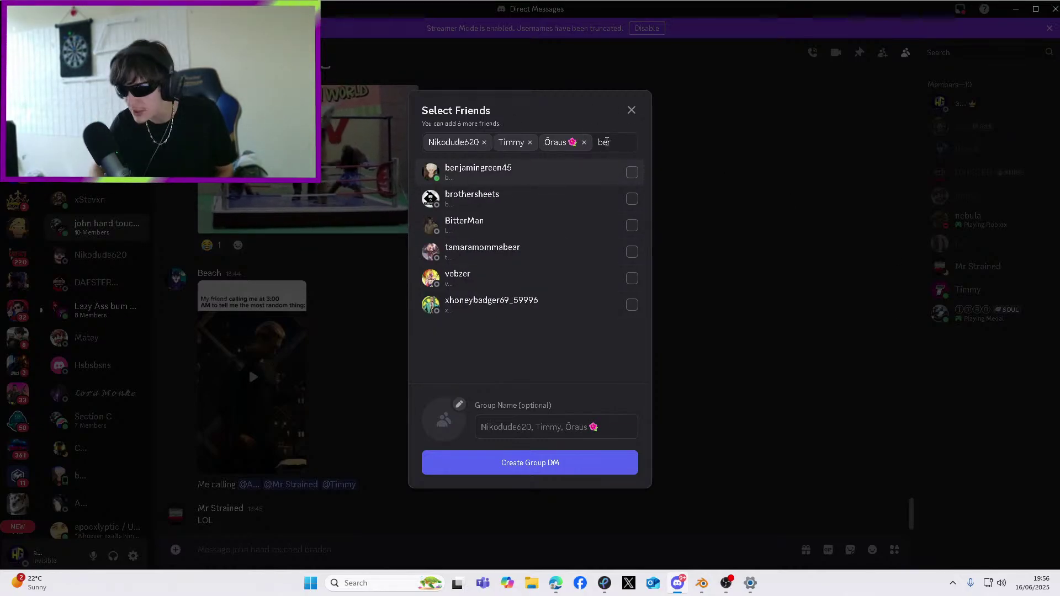
{"action": "key", "text": "BackSpace"}
{"action": "key", "text": "BackSpace"}
{"action": "type", "text": "beach"}
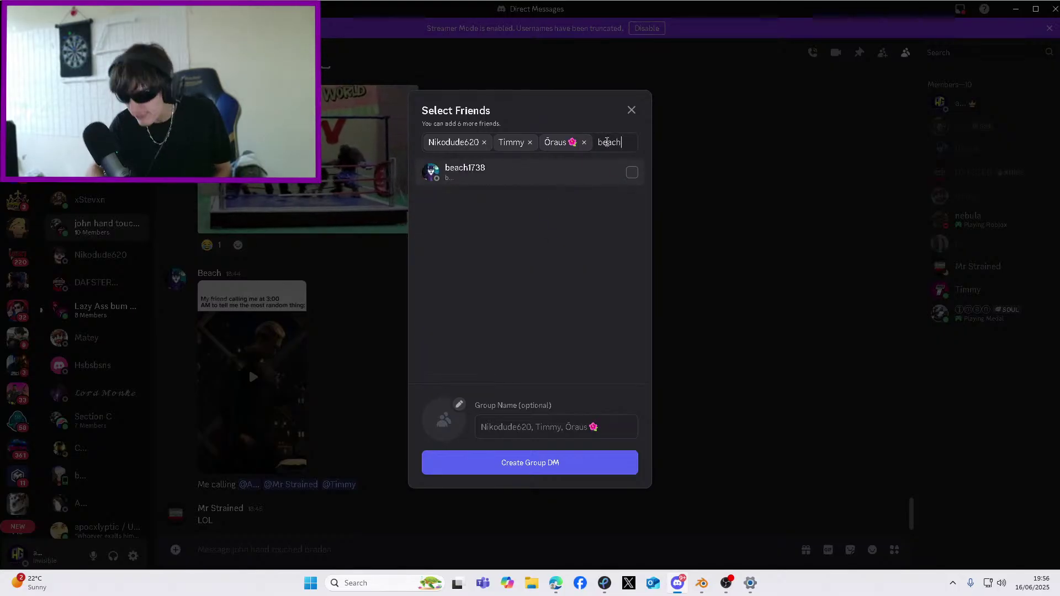
{"action": "key", "text": "Return"}
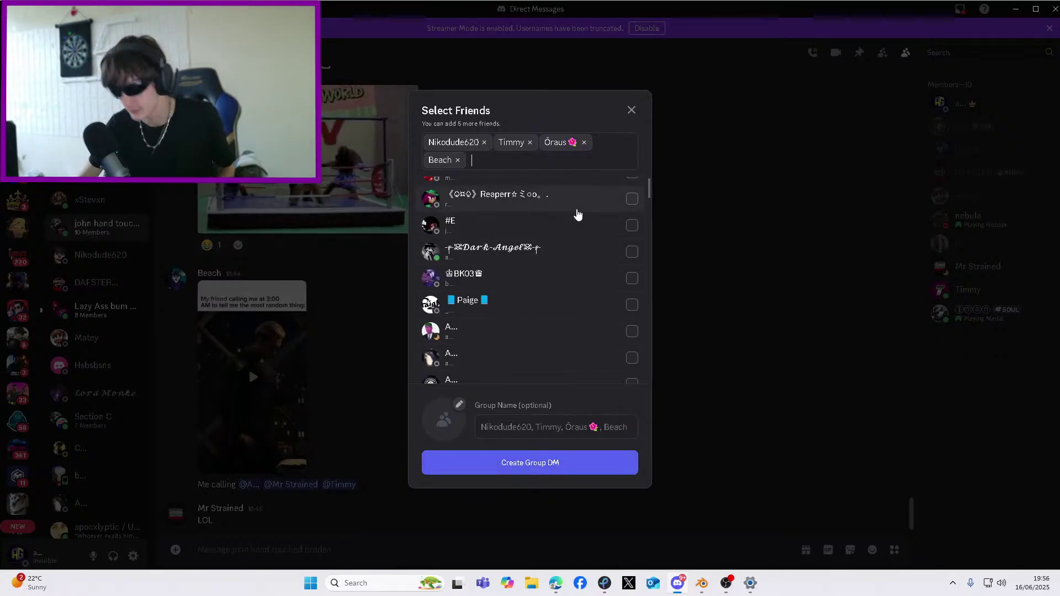
{"action": "type", "text": "matey"}
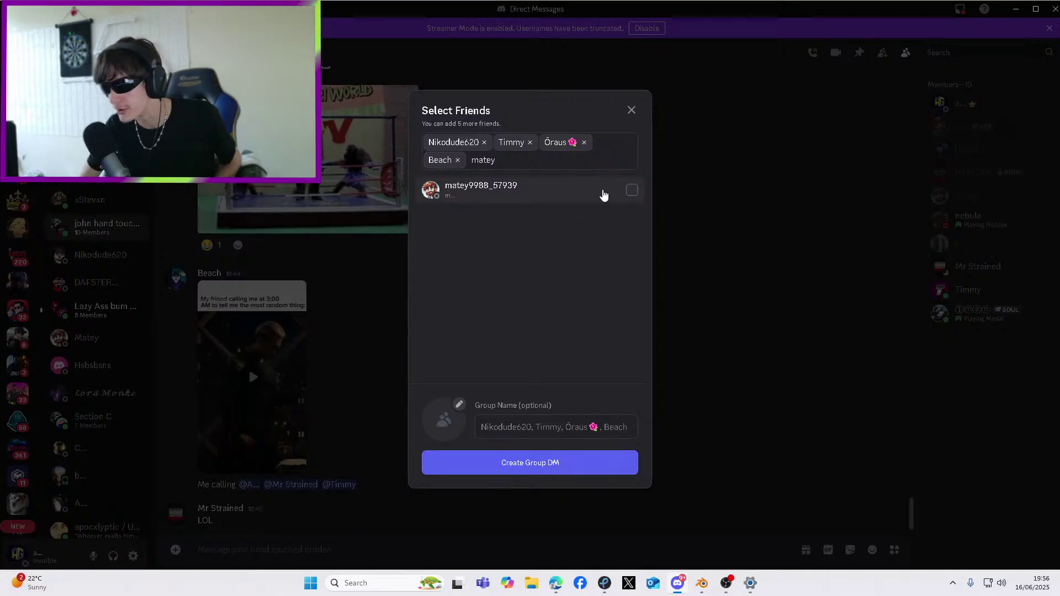
{"action": "left_click", "coordinate": [604, 194]}
{"action": "left_click", "coordinate": [560, 466]}
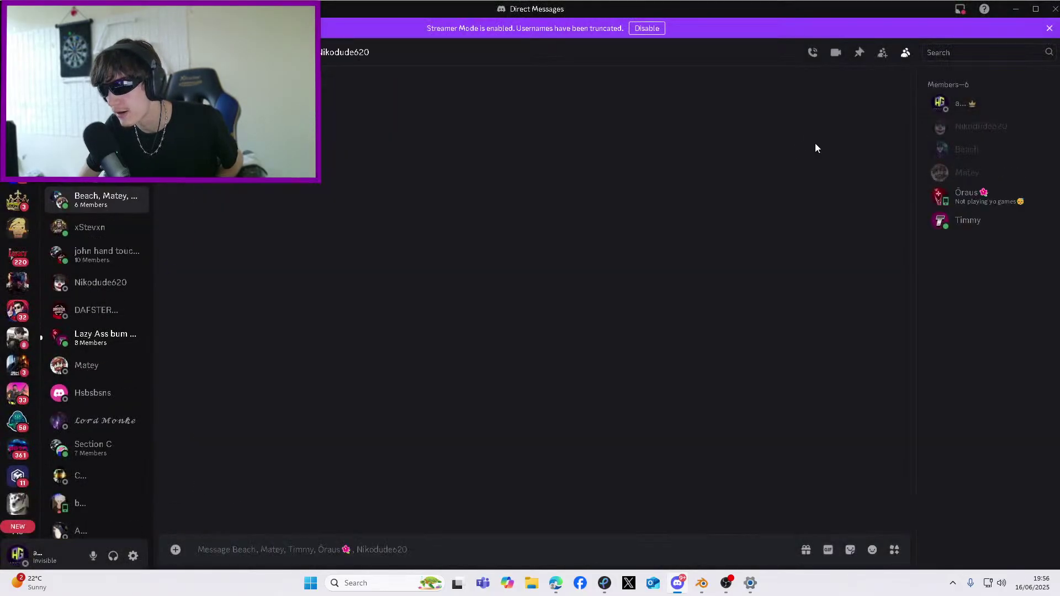
Start a voice call in the new group, check its participants and return to Blender
{"action": "left_click", "coordinate": [811, 54]}
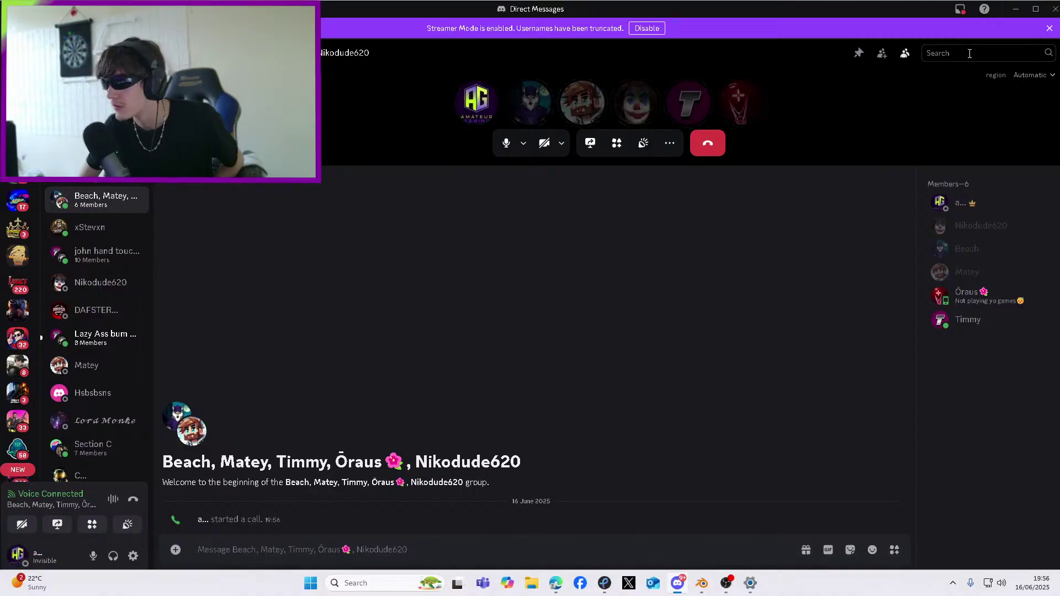
{"action": "left_click", "coordinate": [1015, 10]}
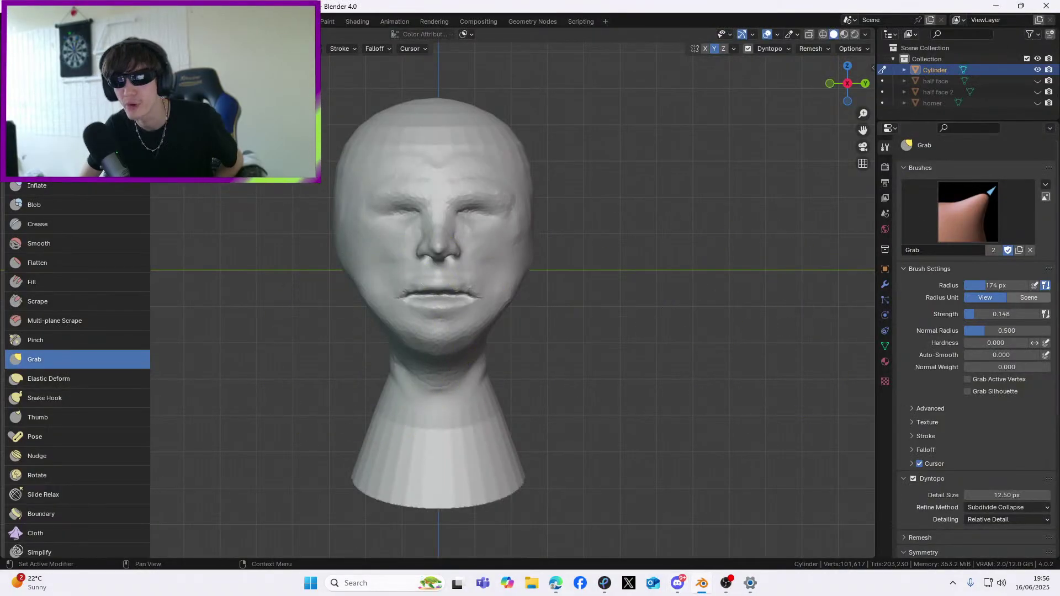
{"action": "left_click_drag", "start_coordinate": [860, 133], "coordinate": [865, 190]}
{"action": "scroll", "coordinate": [778, 191], "scroll_direction": "up", "scroll_amount": 4}
{"action": "left_click", "coordinate": [678, 588]}
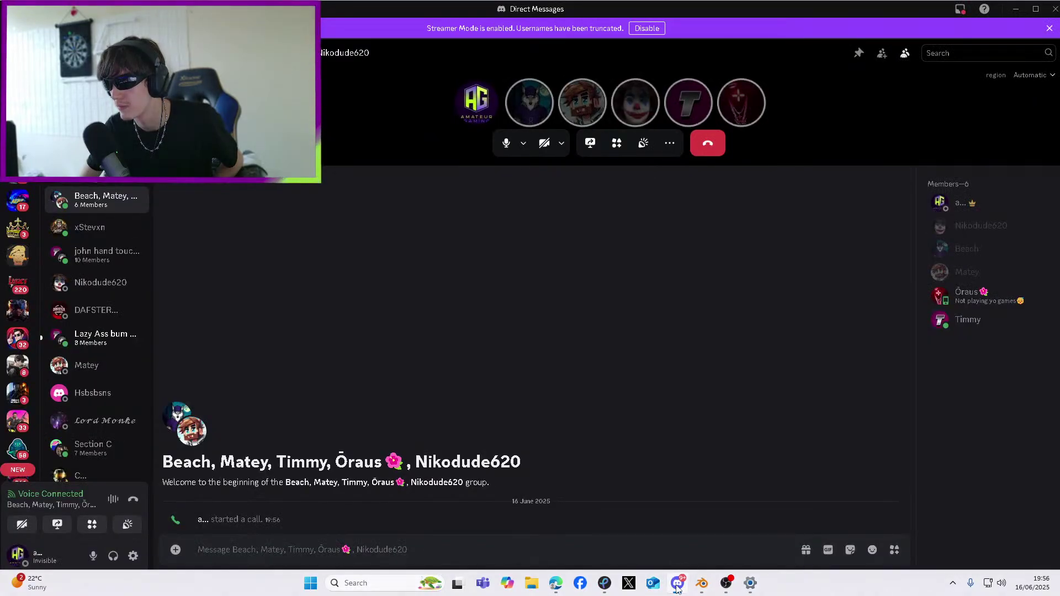
{"action": "left_click", "coordinate": [677, 588]}
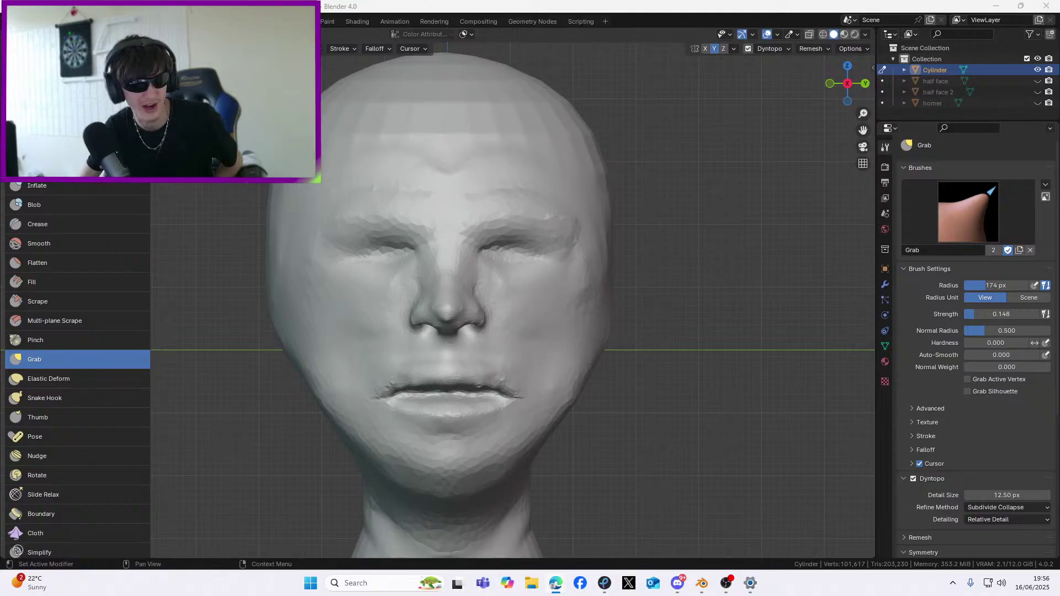
Try Draw Sharp strokes on the centre of the lower lip and undo them
{"action": "middle_click_drag", "start_coordinate": [667, 395], "coordinate": [536, 379]}
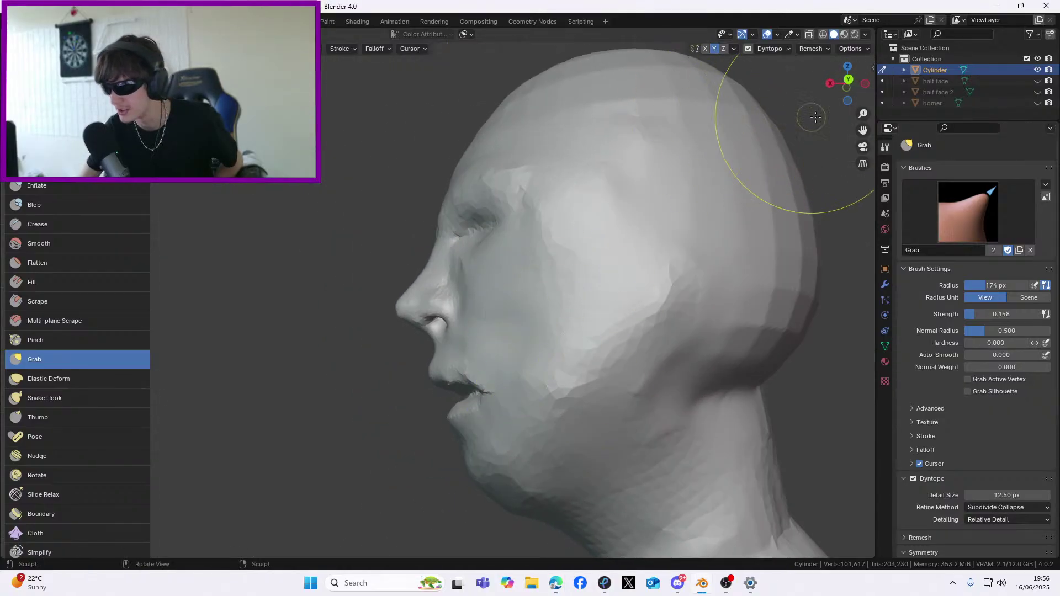
{"action": "left_click_drag", "start_coordinate": [860, 133], "coordinate": [866, 78]}
{"action": "key", "text": "KP_3"}
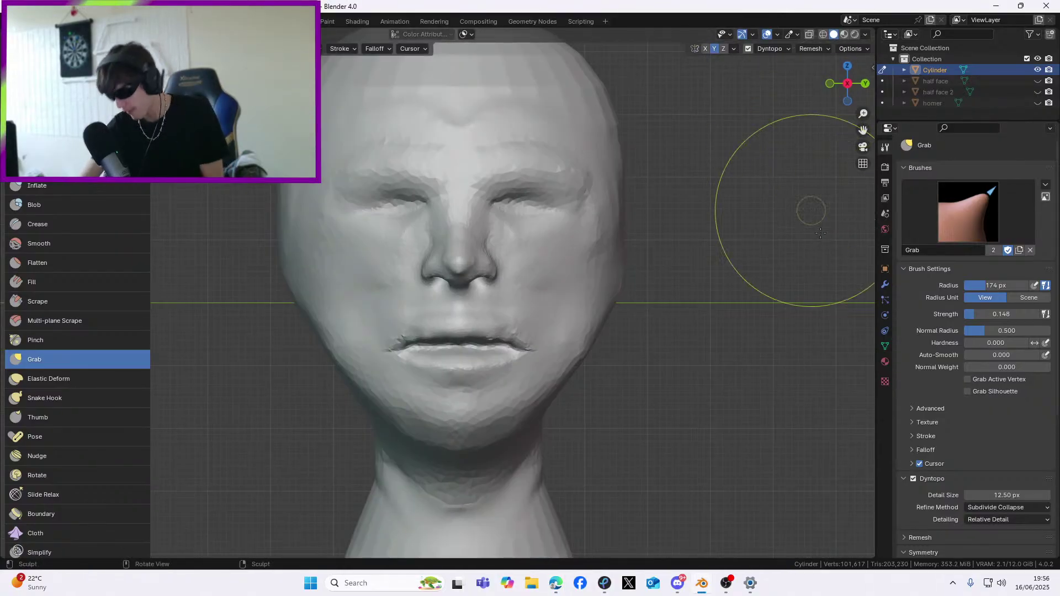
{"action": "scroll", "coordinate": [657, 360], "scroll_direction": "up", "scroll_amount": 4}
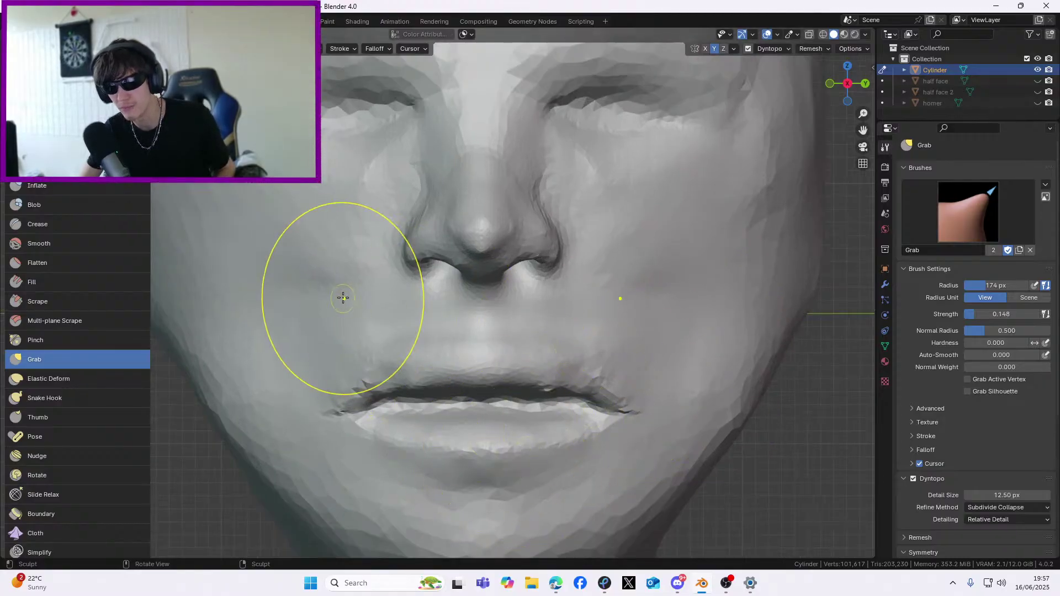
{"action": "left_click", "coordinate": [61, 89]}
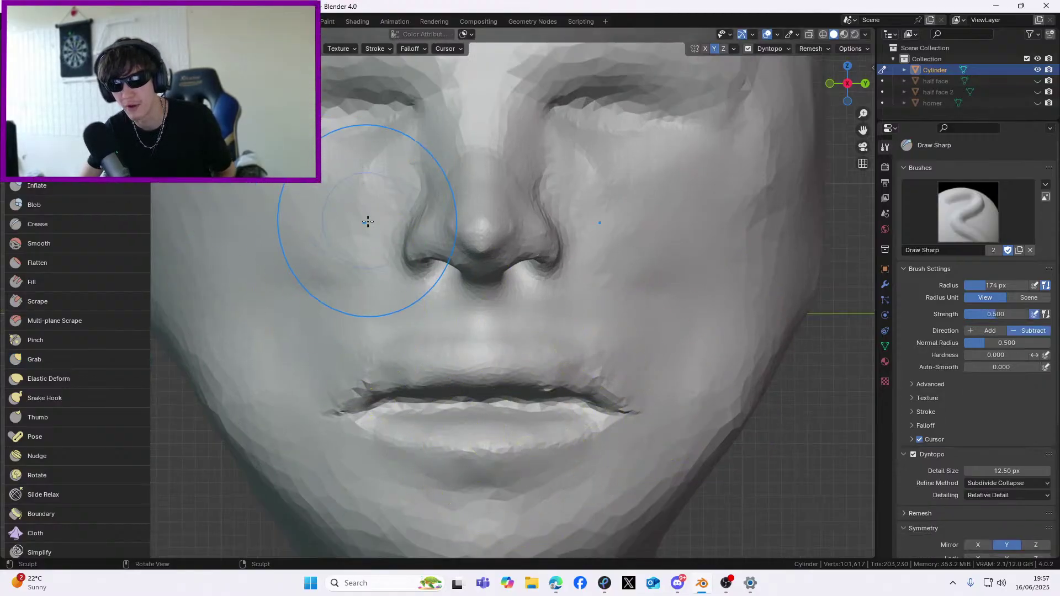
{"action": "left_click", "coordinate": [677, 584]}
{"action": "left_click", "coordinate": [678, 586]}
{"action": "scroll", "coordinate": [579, 350], "scroll_direction": "down", "scroll_amount": 1}
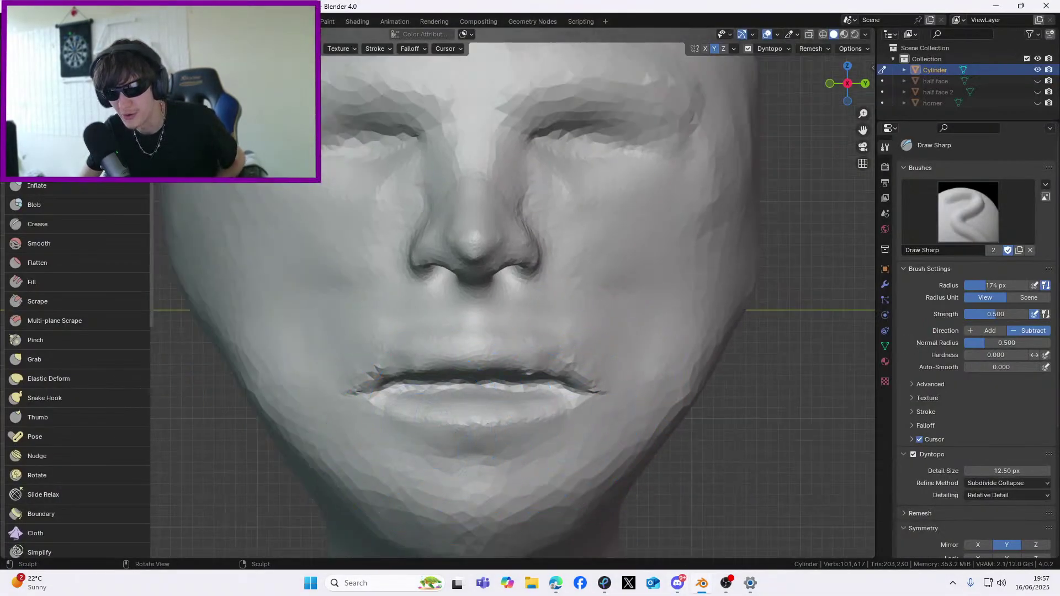
{"action": "mouse_move", "coordinate": [699, 585]}
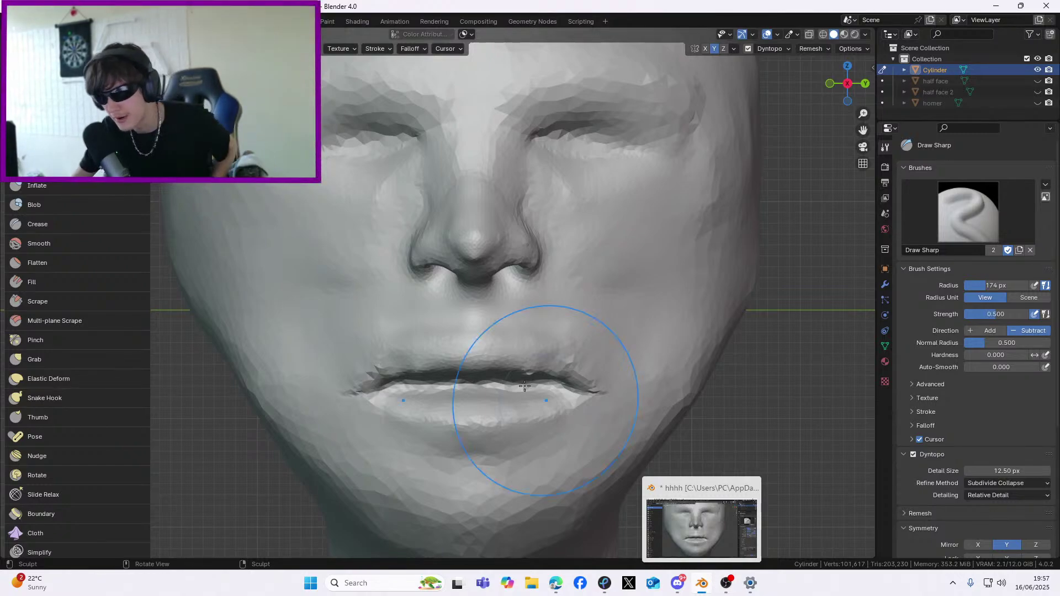
{"action": "mouse_move", "coordinate": [862, 130]}
{"action": "left_mouse_down"}
{"action": "mouse_move", "coordinate": [862, 44]}
{"action": "mouse_move", "coordinate": [614, 323]}
{"action": "mouse_move", "coordinate": [516, 327]}
{"action": "left_mouse_up"}
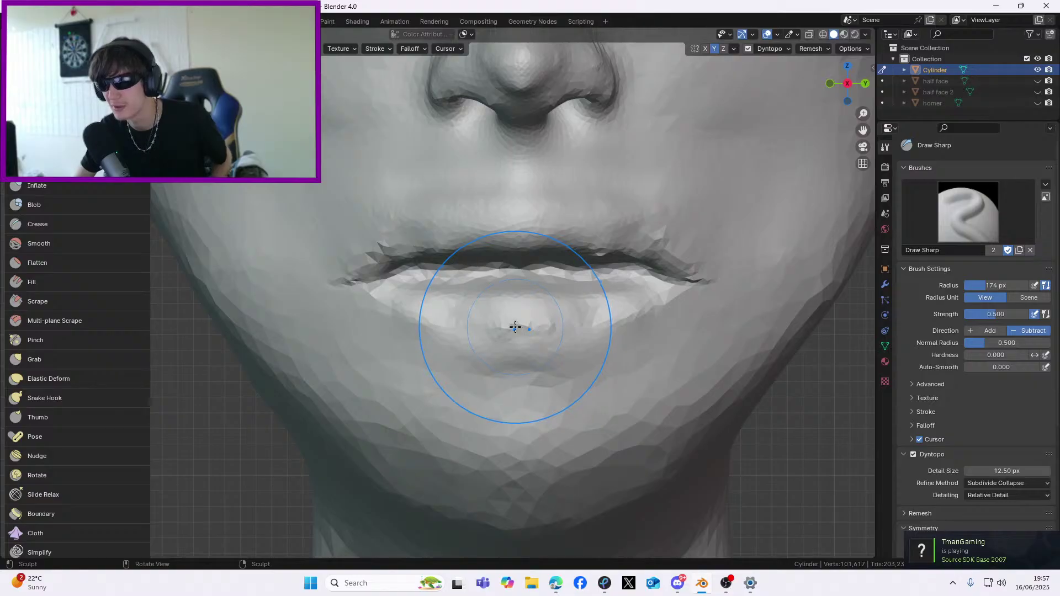
{"action": "key", "text": "ctrl+z"}
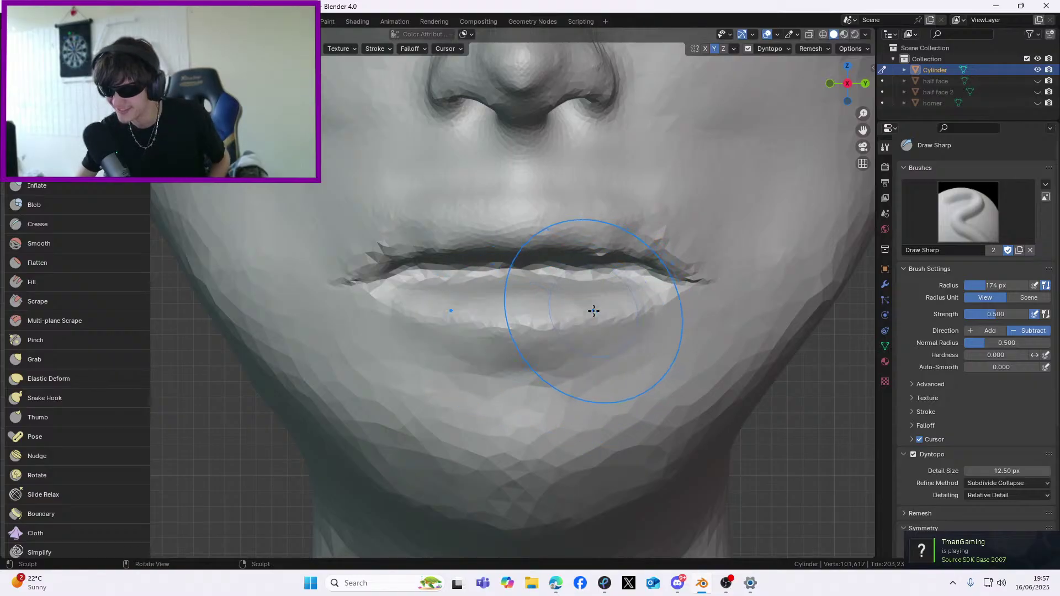
{"action": "mouse_move", "coordinate": [532, 314]}
{"action": "left_mouse_down"}
{"action": "mouse_move", "coordinate": [515, 329]}
{"action": "mouse_move", "coordinate": [456, 317]}
{"action": "left_mouse_up"}
{"action": "mouse_move", "coordinate": [457, 317]}
{"action": "middle_mouse_down"}
{"action": "mouse_move", "coordinate": [420, 315]}
{"action": "mouse_move", "coordinate": [485, 317]}
{"action": "middle_mouse_up"}
{"action": "key", "text": "ctrl+z"}
Switch to the Clay Strips brush, build up the lower lip's volume and soften its lower edge into the chin
{"action": "key", "text": "c"}
{"action": "mouse_move", "coordinate": [492, 331]}
{"action": "left_mouse_down"}
{"action": "mouse_move", "coordinate": [543, 333]}
{"action": "mouse_move", "coordinate": [539, 367]}
{"action": "left_mouse_up"}
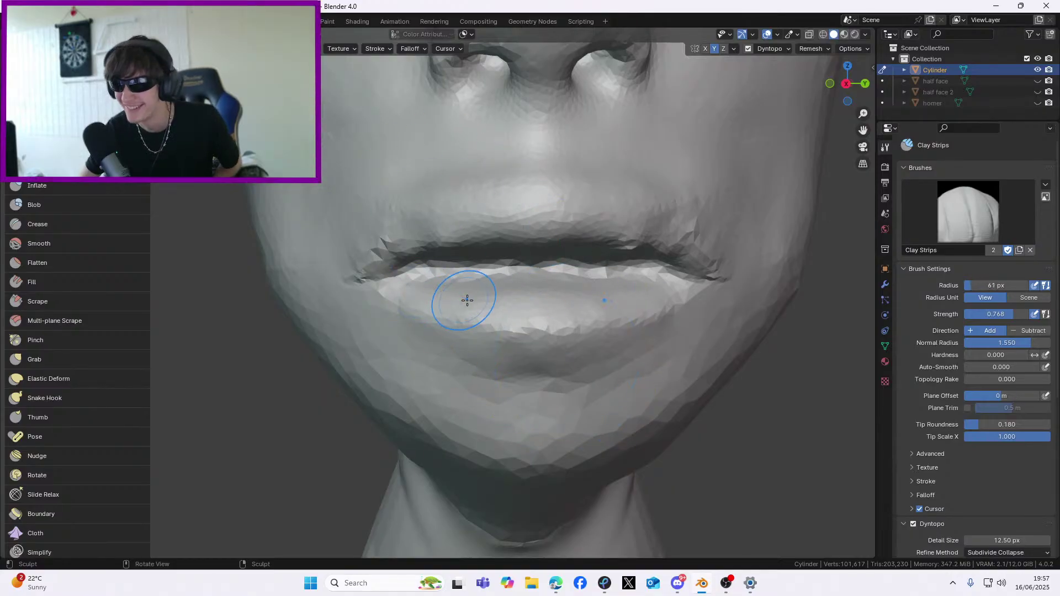
{"action": "mouse_move", "coordinate": [593, 319]}
{"action": "left_mouse_down"}
{"action": "mouse_move", "coordinate": [560, 315]}
{"action": "mouse_move", "coordinate": [640, 294]}
{"action": "mouse_move", "coordinate": [610, 308]}
{"action": "left_mouse_up"}
{"action": "key", "text": "ctrl+z"}
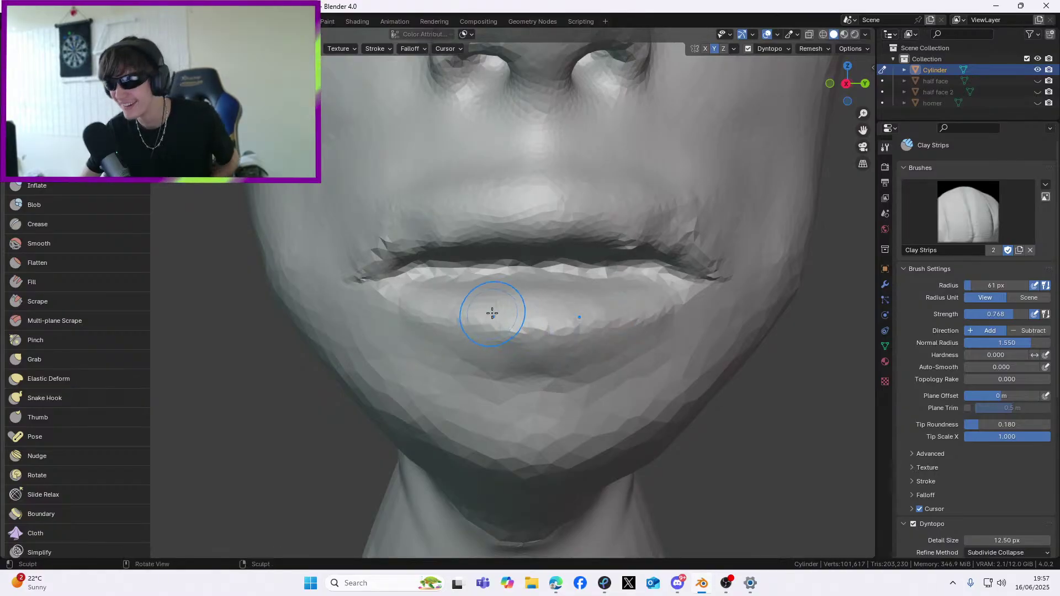
{"action": "key", "text": "KP_5"}
{"action": "mouse_move", "coordinate": [454, 303]}
{"action": "left_mouse_down"}
{"action": "mouse_move", "coordinate": [473, 315]}
{"action": "mouse_move", "coordinate": [601, 315]}
{"action": "mouse_move", "coordinate": [515, 310]}
{"action": "mouse_move", "coordinate": [596, 323]}
{"action": "mouse_move", "coordinate": [602, 342]}
{"action": "left_mouse_up"}
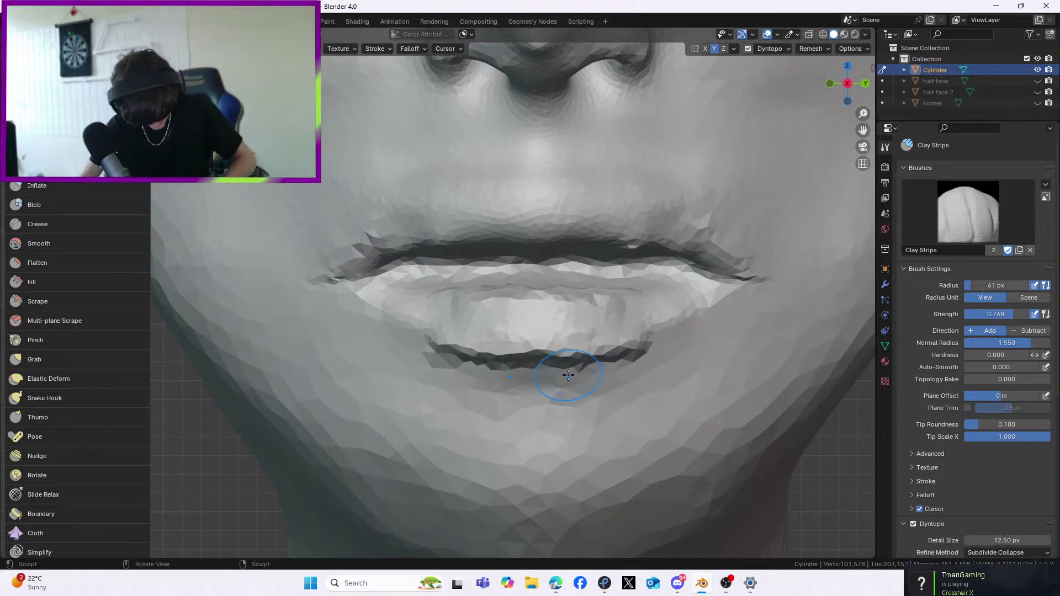
{"action": "mouse_move", "coordinate": [442, 348]}
{"action": "left_mouse_down"}
{"action": "mouse_move", "coordinate": [634, 348]}
{"action": "mouse_move", "coordinate": [530, 359]}
{"action": "mouse_move", "coordinate": [464, 324]}
{"action": "mouse_move", "coordinate": [561, 300]}
{"action": "mouse_move", "coordinate": [558, 342]}
{"action": "left_mouse_up"}
{"action": "mouse_move", "coordinate": [558, 342]}
{"action": "middle_mouse_down"}
{"action": "mouse_move", "coordinate": [459, 352]}
{"action": "mouse_move", "coordinate": [601, 366]}
{"action": "middle_mouse_up"}
Build up the upper lip with Clay Strips, giving it fuller sides and a dipped centre
{"action": "key", "text": "KP_1"}
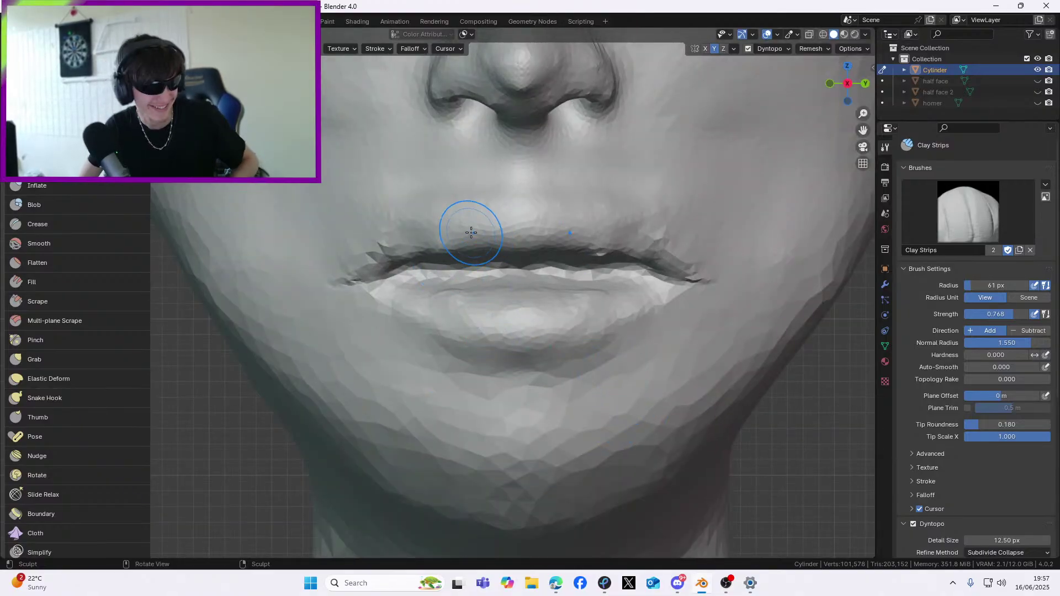
{"action": "mouse_move", "coordinate": [421, 224]}
{"action": "left_mouse_down"}
{"action": "mouse_move", "coordinate": [601, 193]}
{"action": "mouse_move", "coordinate": [489, 241]}
{"action": "mouse_move", "coordinate": [557, 257]}
{"action": "mouse_move", "coordinate": [579, 221]}
{"action": "mouse_move", "coordinate": [637, 250]}
{"action": "mouse_move", "coordinate": [442, 210]}
{"action": "mouse_move", "coordinate": [386, 216]}
{"action": "mouse_move", "coordinate": [447, 224]}
{"action": "mouse_move", "coordinate": [363, 229]}
{"action": "mouse_move", "coordinate": [486, 265]}
{"action": "mouse_move", "coordinate": [466, 230]}
{"action": "left_mouse_up"}
{"action": "scroll", "coordinate": [527, 232], "scroll_direction": "down", "scroll_amount": 3}
{"action": "mouse_move", "coordinate": [527, 232]}
{"action": "middle_mouse_down"}
{"action": "mouse_move", "coordinate": [635, 232]}
{"action": "mouse_move", "coordinate": [492, 237]}
{"action": "mouse_move", "coordinate": [432, 198]}
{"action": "middle_mouse_up"}
{"action": "left_click_drag", "start_coordinate": [467, 194], "coordinate": [380, 211]}
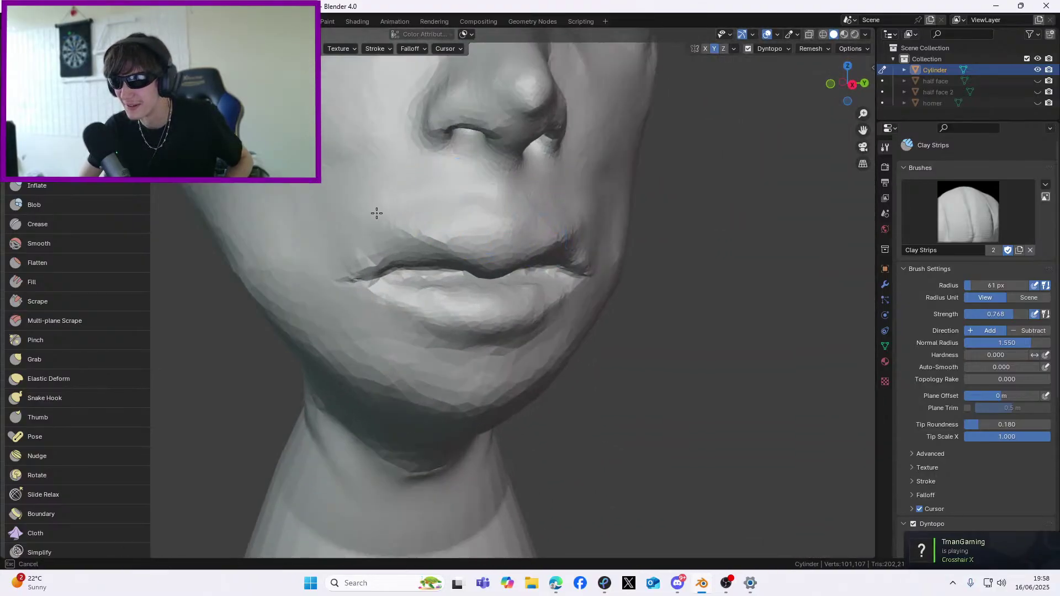
{"action": "left_click_drag", "start_coordinate": [326, 261], "coordinate": [331, 260]}
{"action": "middle_click_drag", "start_coordinate": [331, 259], "coordinate": [366, 255]}
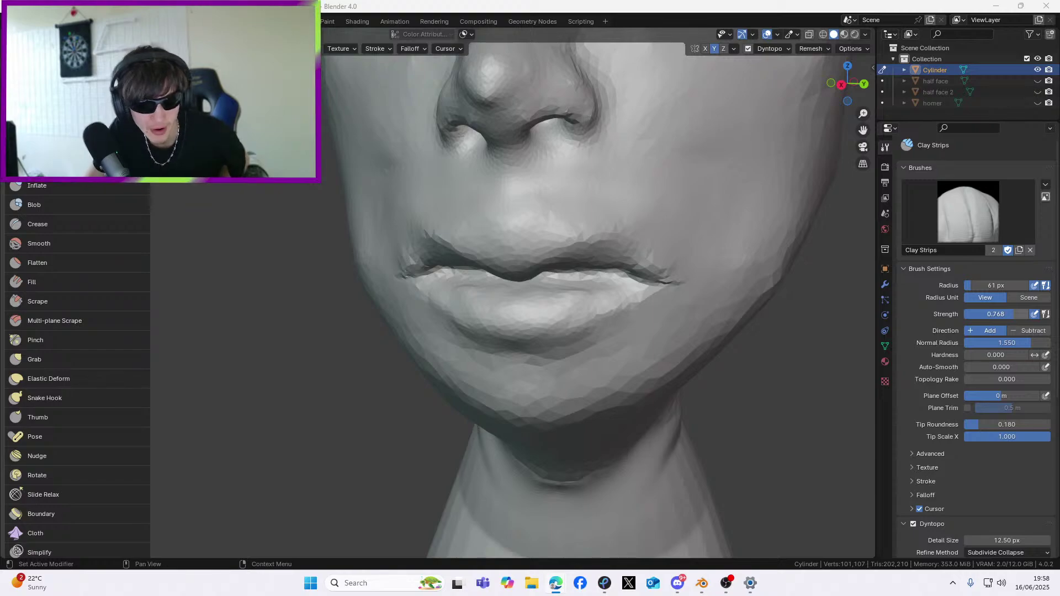
Switch to Discord and check who has joined the group call
{"action": "key", "text": "alt+Tab"}
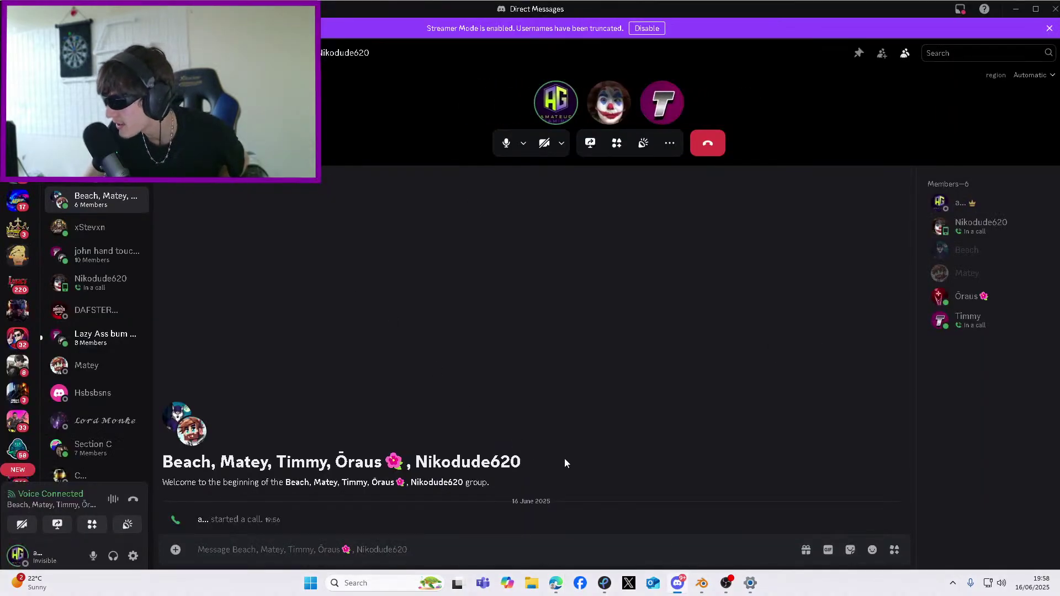
{"action": "key", "text": "alt+Tab"}
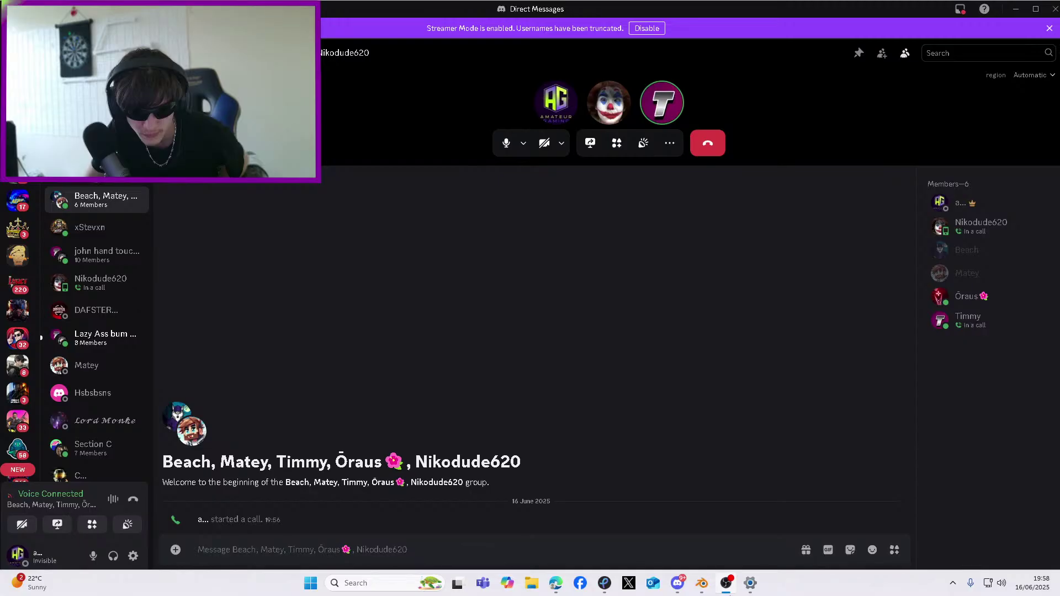
{"action": "left_click", "coordinate": [727, 587]}
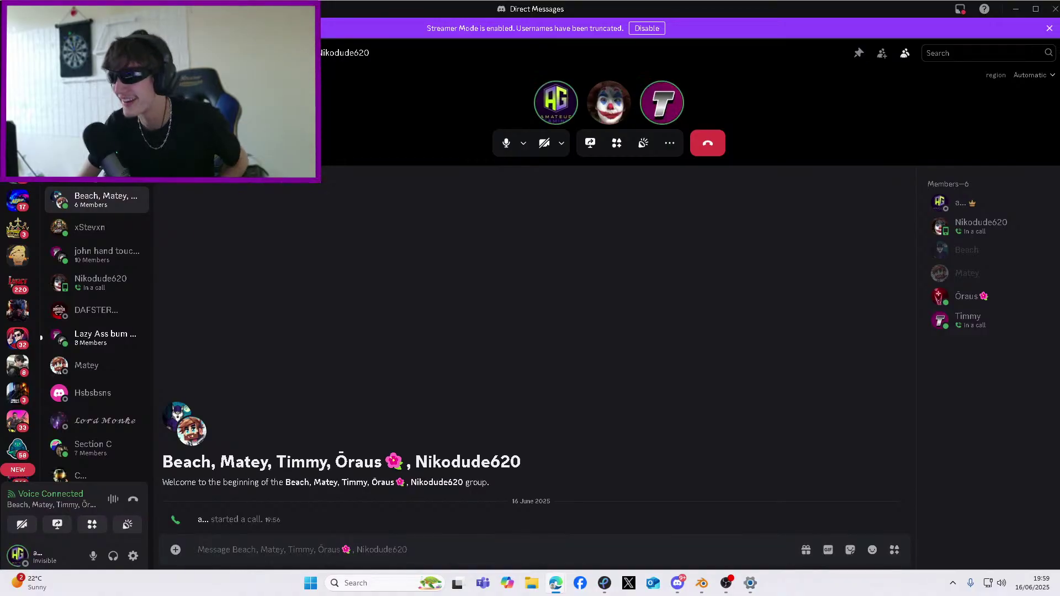
Return to Blender and examine the lips and the overall head proportions from the front, side and below
{"action": "left_click", "coordinate": [1016, 9]}
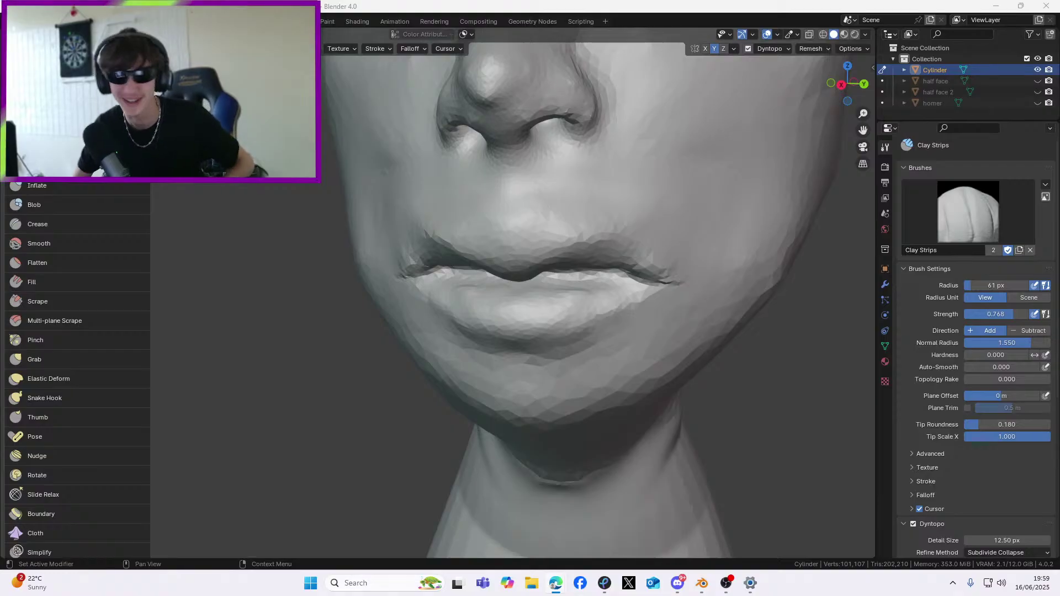
{"action": "mouse_move", "coordinate": [256, 254]}
{"action": "middle_mouse_down"}
{"action": "mouse_move", "coordinate": [523, 234]}
{"action": "mouse_move", "coordinate": [513, 225]}
{"action": "middle_mouse_up"}
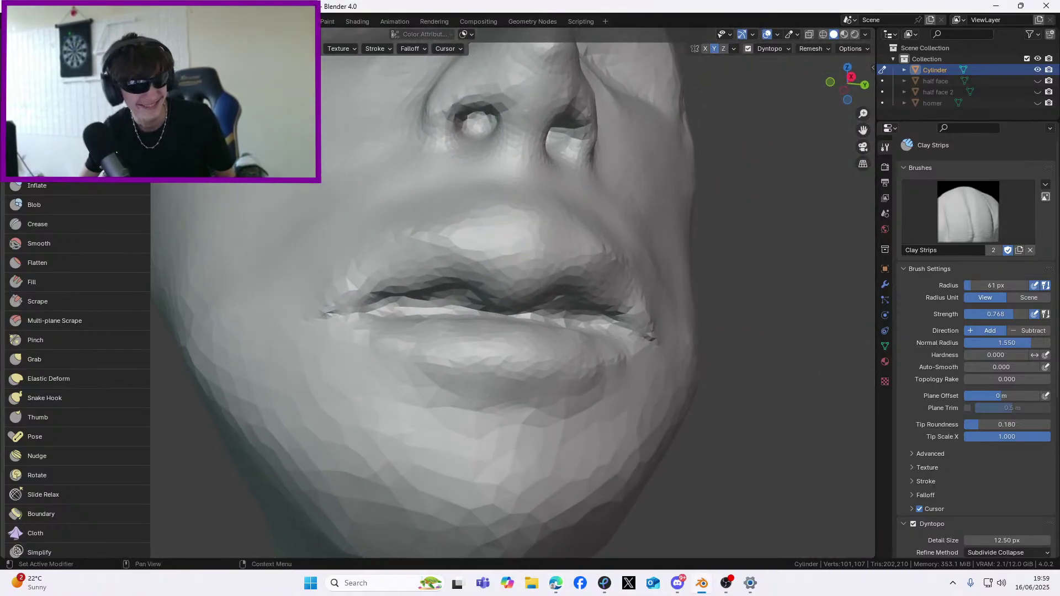
{"action": "middle_click_drag", "start_coordinate": [472, 262], "coordinate": [370, 279]}
{"action": "scroll", "coordinate": [627, 327], "scroll_direction": "down", "scroll_amount": 8}
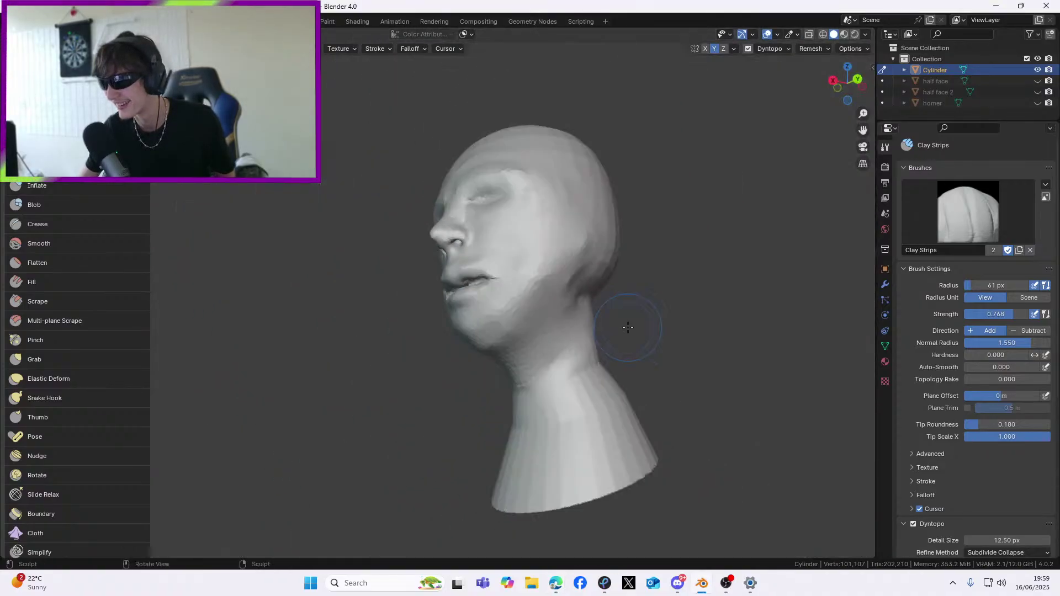
{"action": "scroll", "coordinate": [530, 352], "scroll_direction": "up", "scroll_amount": 9}
{"action": "scroll", "coordinate": [513, 331], "scroll_direction": "down", "scroll_amount": 6}
{"action": "scroll", "coordinate": [498, 308], "scroll_direction": "down", "scroll_amount": 5}
{"action": "mouse_move", "coordinate": [498, 308]}
{"action": "middle_mouse_down"}
{"action": "mouse_move", "coordinate": [690, 315]}
{"action": "mouse_move", "coordinate": [611, 327]}
{"action": "mouse_move", "coordinate": [583, 314]}
{"action": "middle_mouse_up"}
{"action": "scroll", "coordinate": [620, 315], "scroll_direction": "up", "scroll_amount": 2}
{"action": "scroll", "coordinate": [620, 314], "scroll_direction": "down", "scroll_amount": 2}
{"action": "scroll", "coordinate": [610, 329], "scroll_direction": "up", "scroll_amount": 5}
{"action": "scroll", "coordinate": [611, 329], "scroll_direction": "down", "scroll_amount": 3}
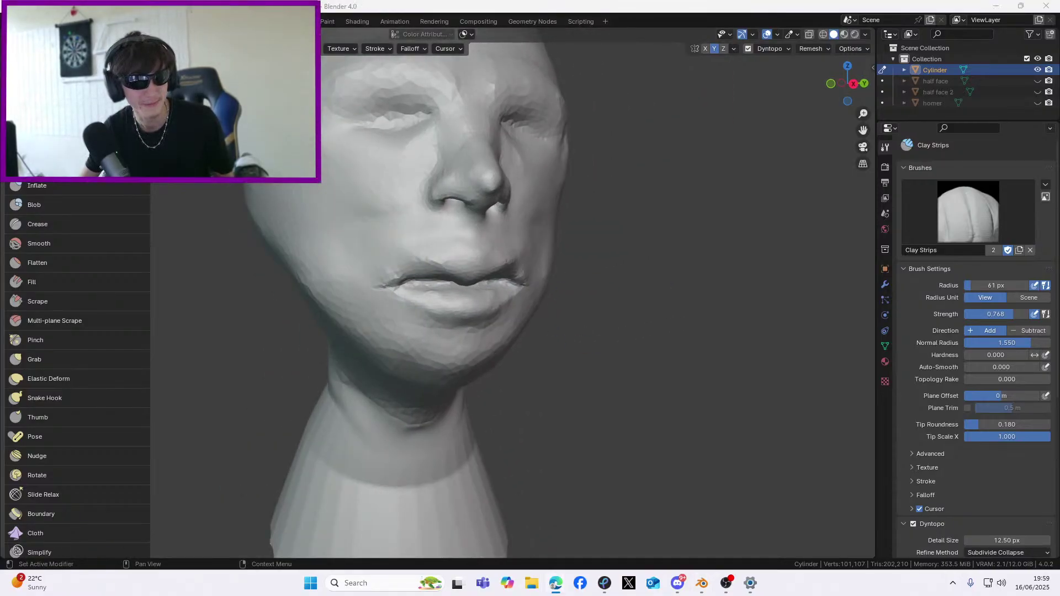
{"action": "scroll", "coordinate": [337, 325], "scroll_direction": "down", "scroll_amount": 1}
{"action": "middle_click_drag", "start_coordinate": [351, 326], "coordinate": [324, 328]}
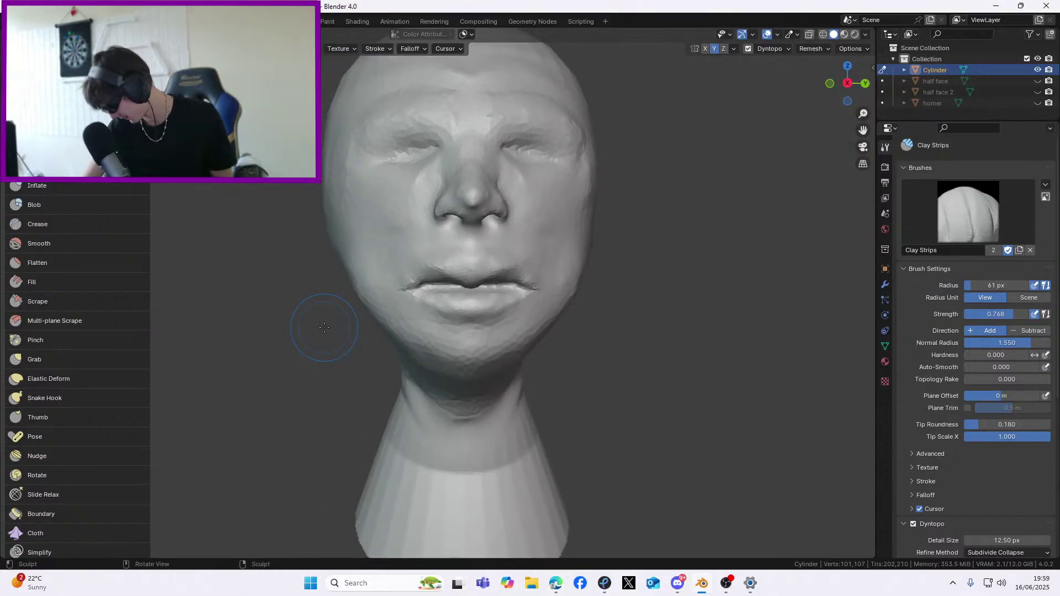
{"action": "scroll", "coordinate": [634, 295], "scroll_direction": "down", "scroll_amount": 5}
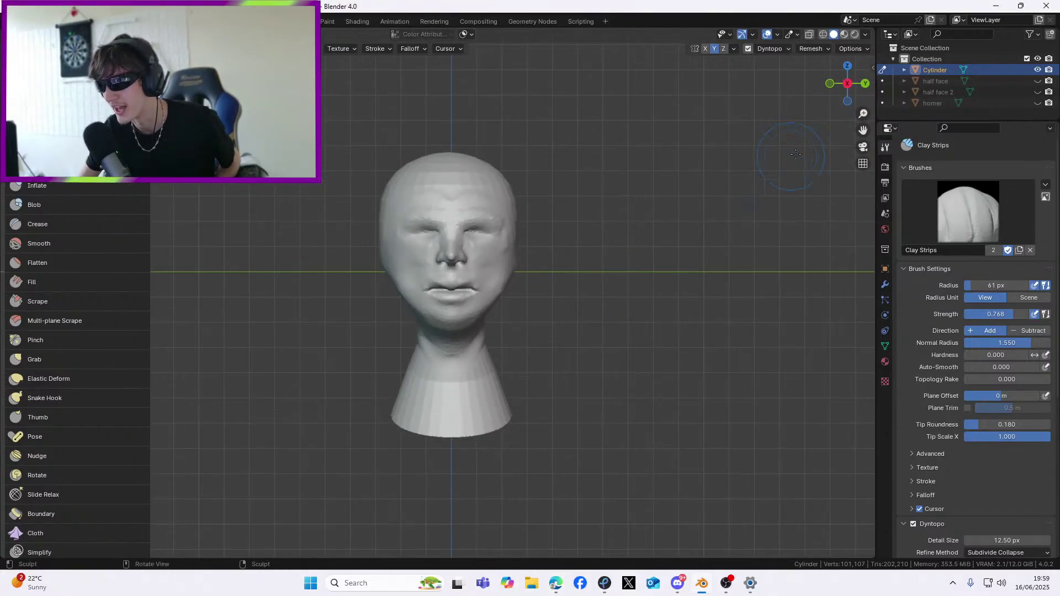
Smooth the surface along the cheek and jaw on the side of the face
{"action": "left_click_drag", "start_coordinate": [861, 129], "coordinate": [824, 169]}
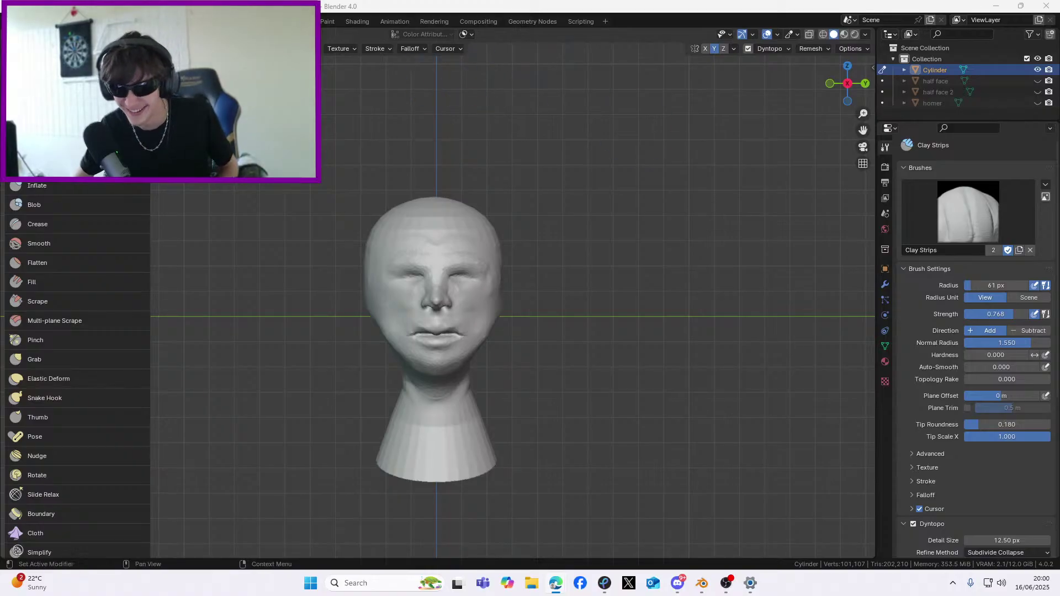
{"action": "mouse_move", "coordinate": [717, 265]}
{"action": "middle_mouse_down"}
{"action": "mouse_move", "coordinate": [554, 234]}
{"action": "mouse_move", "coordinate": [558, 245]}
{"action": "middle_mouse_up"}
{"action": "scroll", "coordinate": [618, 248], "scroll_direction": "up", "scroll_amount": 6}
{"action": "left_click_drag", "start_coordinate": [555, 348], "coordinate": [627, 327]}
{"action": "middle_click_drag", "start_coordinate": [593, 430], "coordinate": [524, 411]}
{"action": "mouse_move", "coordinate": [489, 358]}
{"action": "left_mouse_down", "text": "shift"}
{"action": "mouse_move", "coordinate": [552, 356]}
{"action": "mouse_move", "coordinate": [585, 338]}
{"action": "left_mouse_up", "text": "shift"}
{"action": "middle_click_drag", "start_coordinate": [574, 339], "coordinate": [448, 352]}
{"action": "middle_click_drag", "start_coordinate": [208, 400], "coordinate": [486, 377]}
{"action": "scroll", "coordinate": [347, 353], "scroll_direction": "down", "scroll_amount": 5}
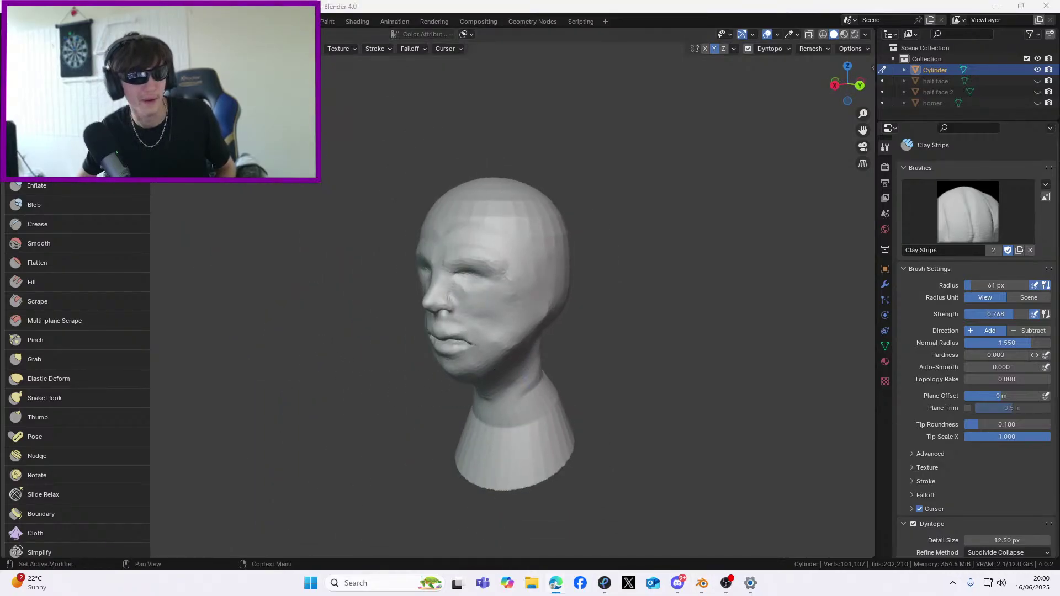
Smooth the faceted surface on the side and back of the skull
{"action": "middle_click_drag", "start_coordinate": [551, 289], "coordinate": [591, 181]}
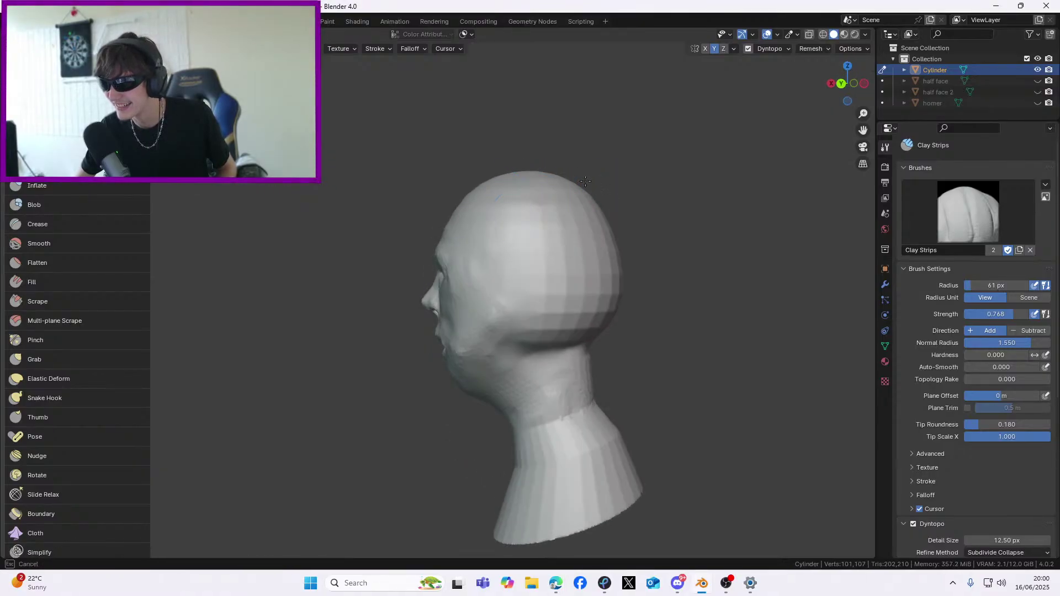
{"action": "mouse_move", "coordinate": [659, 239]}
{"action": "middle_mouse_down"}
{"action": "mouse_move", "coordinate": [560, 283]}
{"action": "mouse_move", "coordinate": [577, 229]}
{"action": "mouse_move", "coordinate": [445, 322]}
{"action": "mouse_move", "coordinate": [446, 296]}
{"action": "mouse_move", "coordinate": [326, 310]}
{"action": "middle_mouse_up"}
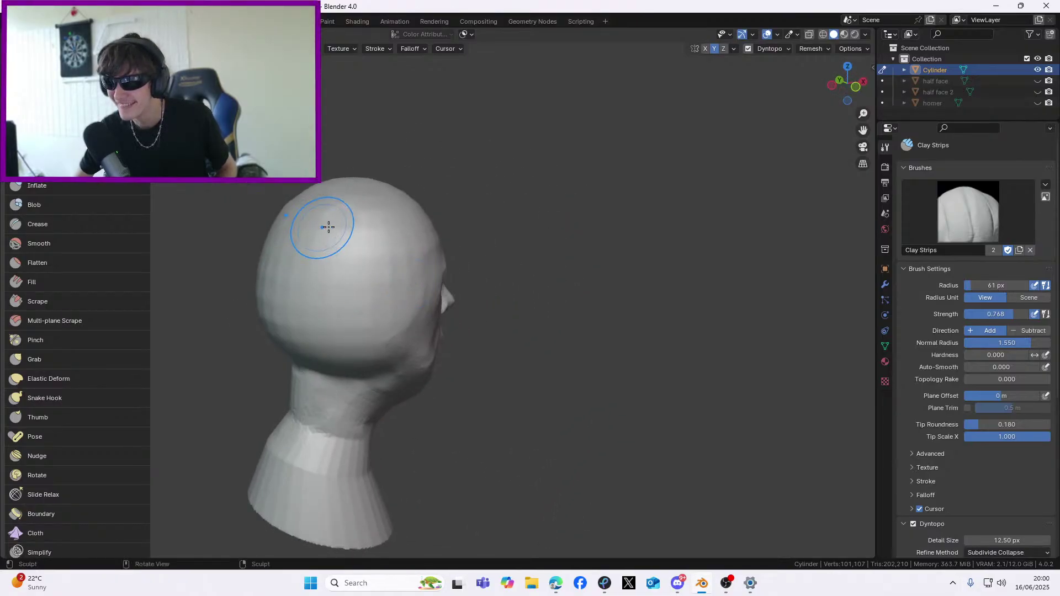
{"action": "middle_click_drag", "start_coordinate": [325, 227], "coordinate": [414, 241]}
{"action": "middle_click_drag", "start_coordinate": [367, 343], "coordinate": [328, 198]}
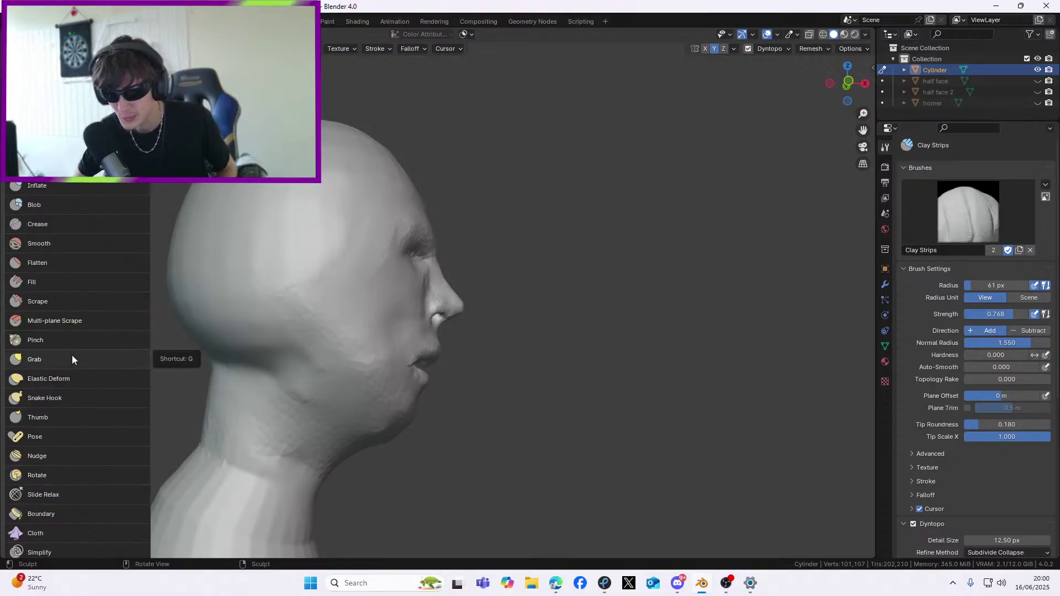
Switch to the Smooth brush, raise its strength to 0.772 and even out the back and side of the head
{"action": "left_click", "coordinate": [62, 242]}
{"action": "middle_click_drag", "start_coordinate": [332, 232], "coordinate": [461, 192]}
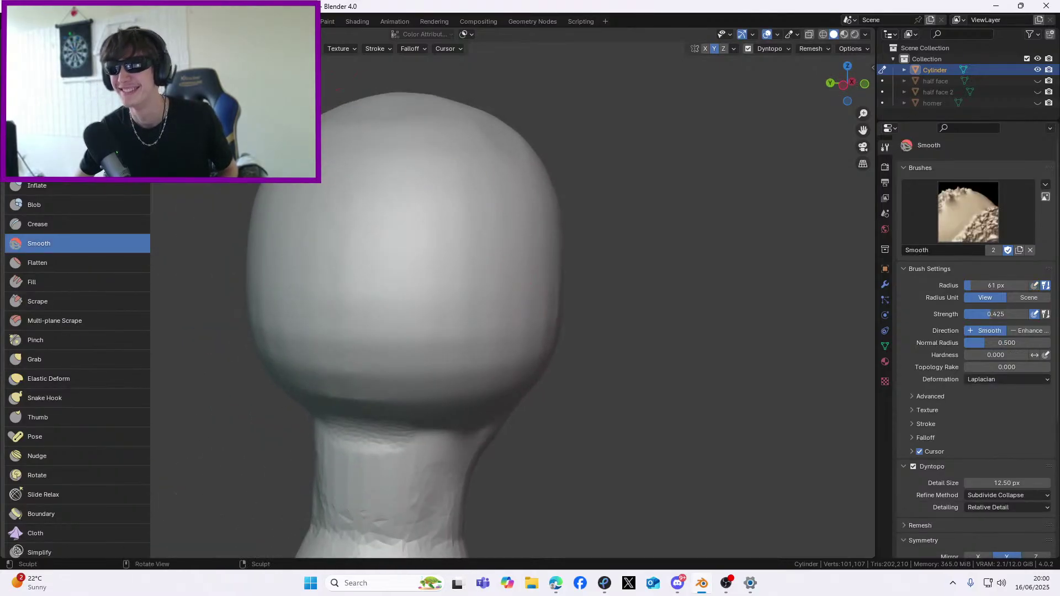
{"action": "middle_click_drag", "start_coordinate": [386, 310], "coordinate": [265, 305]}
{"action": "left_click_drag", "start_coordinate": [265, 305], "coordinate": [260, 261]}
{"action": "middle_click_drag", "start_coordinate": [288, 234], "coordinate": [333, 177]}
{"action": "mouse_move", "coordinate": [424, 183]}
{"action": "middle_mouse_down"}
{"action": "mouse_move", "coordinate": [462, 175]}
{"action": "mouse_move", "coordinate": [426, 144]}
{"action": "middle_mouse_up"}
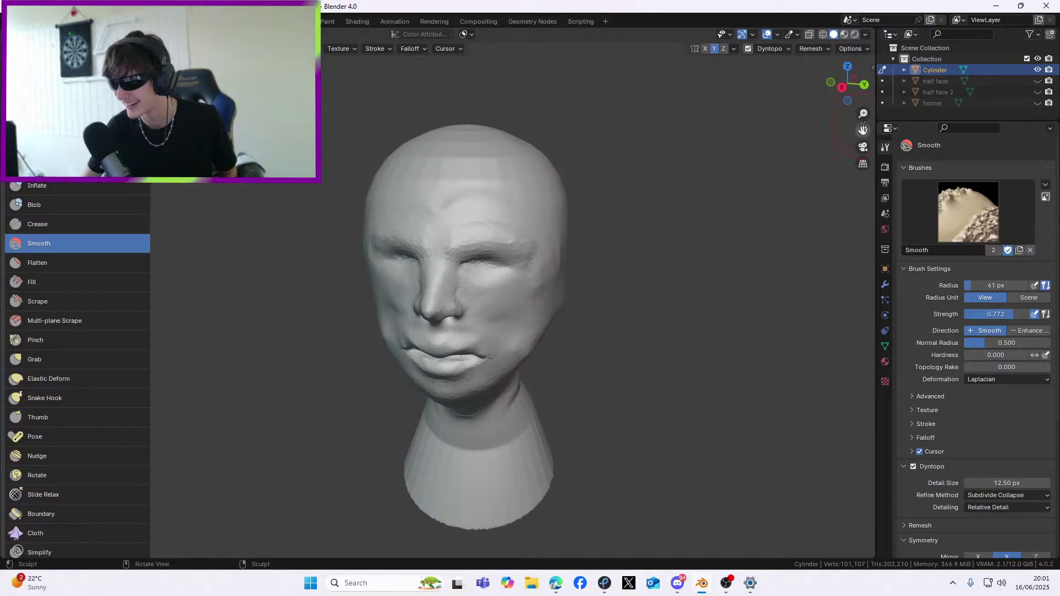
Smooth the forehead, the side of the head and the transition from the jaw into the neck
{"action": "middle_click_drag", "start_coordinate": [546, 168], "coordinate": [554, 226], "text": "shift"}
{"action": "scroll", "coordinate": [496, 231], "scroll_direction": "up", "scroll_amount": 1}
{"action": "middle_click_drag", "start_coordinate": [477, 234], "coordinate": [511, 238]}
{"action": "mouse_move", "coordinate": [492, 250]}
{"action": "left_mouse_down"}
{"action": "mouse_move", "coordinate": [404, 238]}
{"action": "mouse_move", "coordinate": [422, 216]}
{"action": "left_mouse_up"}
{"action": "mouse_move", "coordinate": [422, 215]}
{"action": "middle_mouse_down"}
{"action": "mouse_move", "coordinate": [262, 220]}
{"action": "mouse_move", "coordinate": [314, 228]}
{"action": "mouse_move", "coordinate": [381, 287]}
{"action": "middle_mouse_up"}
{"action": "mouse_move", "coordinate": [329, 386]}
{"action": "left_mouse_down"}
{"action": "mouse_move", "coordinate": [301, 433]}
{"action": "mouse_move", "coordinate": [287, 362]}
{"action": "left_mouse_up"}
{"action": "middle_click_drag", "start_coordinate": [286, 359], "coordinate": [371, 309]}
{"action": "mouse_move", "coordinate": [419, 397]}
{"action": "left_mouse_down"}
{"action": "mouse_move", "coordinate": [492, 291]}
{"action": "mouse_move", "coordinate": [560, 243]}
{"action": "left_mouse_up"}
{"action": "middle_click_drag", "start_coordinate": [471, 251], "coordinate": [425, 210]}
Switch to Discord and use the options of an offline member in the group call's member list
{"action": "left_click", "coordinate": [678, 583]}
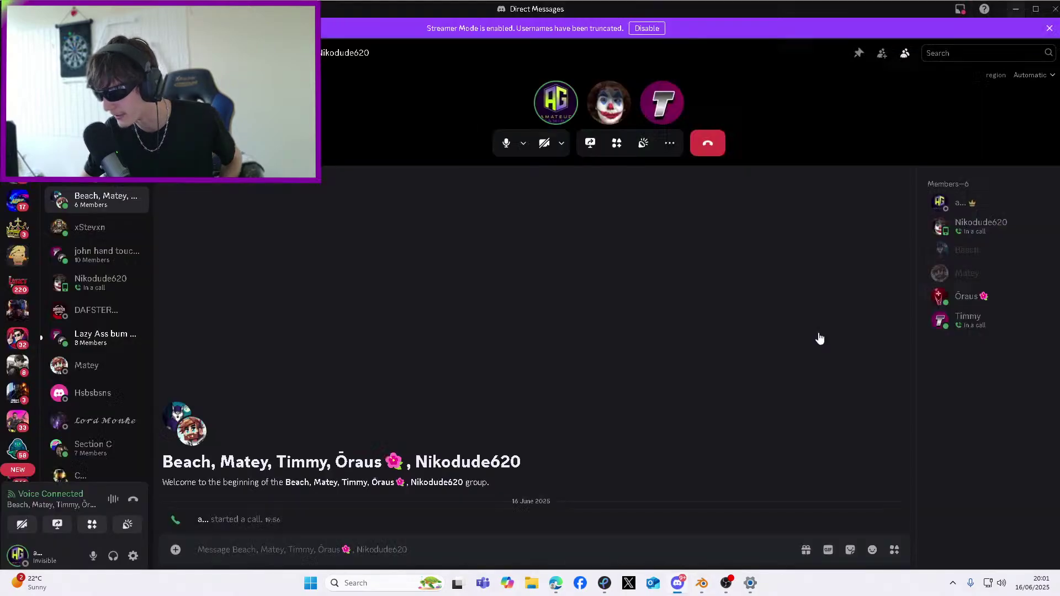
{"action": "right_click", "coordinate": [964, 249]}
{"action": "left_click", "coordinate": [889, 334]}
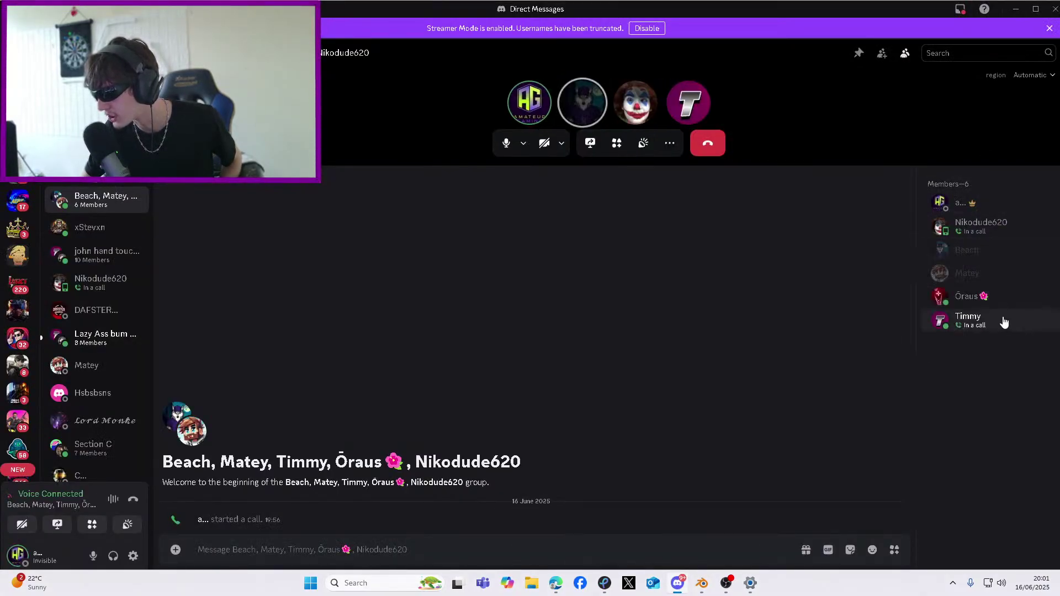
Browse the friend list for someone to add to the group, and close it without selecting anyone
{"action": "left_click", "coordinate": [881, 53]}
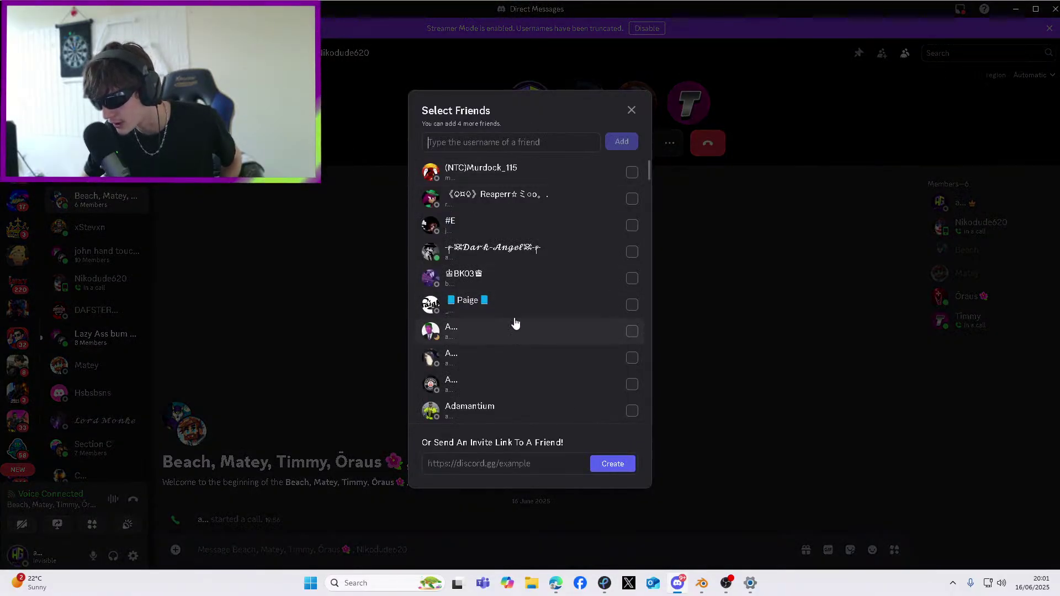
{"action": "scroll", "coordinate": [516, 328], "scroll_direction": "down", "scroll_amount": 4}
{"action": "scroll", "coordinate": [515, 337], "scroll_direction": "down", "scroll_amount": 2}
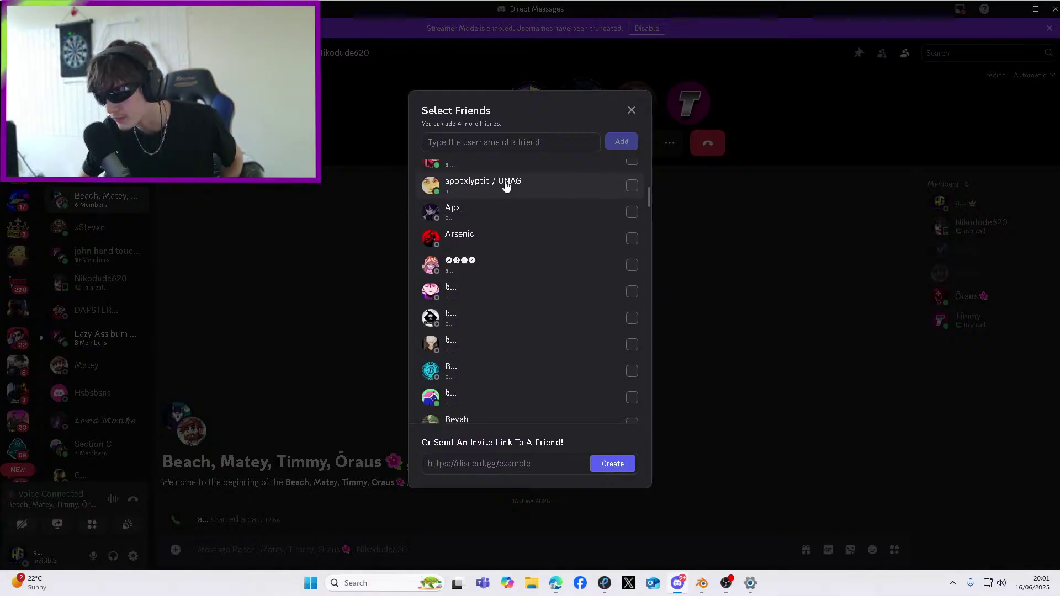
{"action": "scroll", "coordinate": [516, 381], "scroll_direction": "down", "scroll_amount": 3}
{"action": "scroll", "coordinate": [530, 398], "scroll_direction": "up", "scroll_amount": 3}
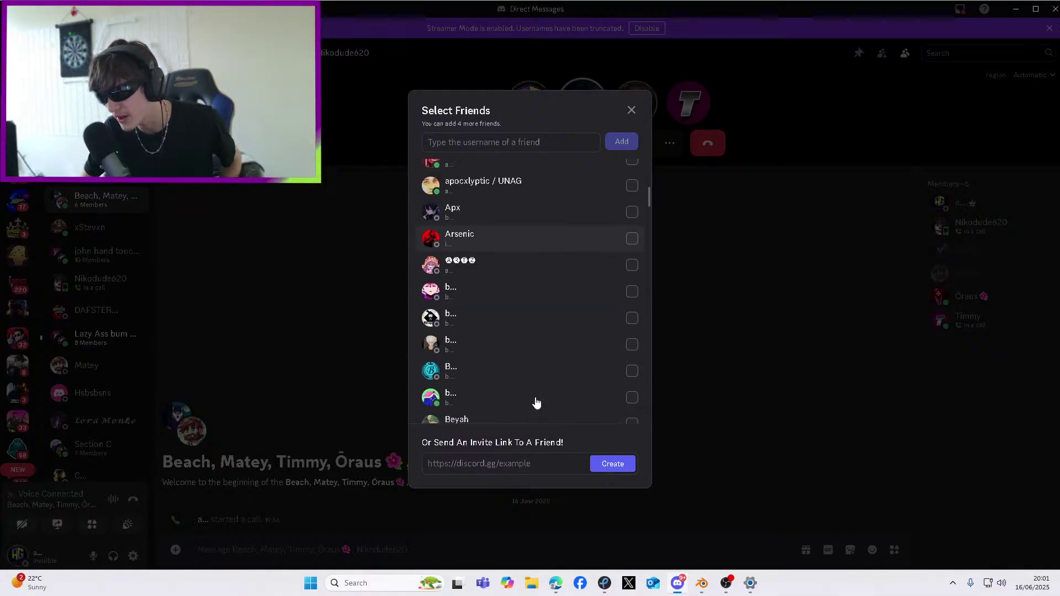
{"action": "scroll", "coordinate": [536, 402], "scroll_direction": "down", "scroll_amount": 3}
{"action": "left_click", "coordinate": [885, 372]}
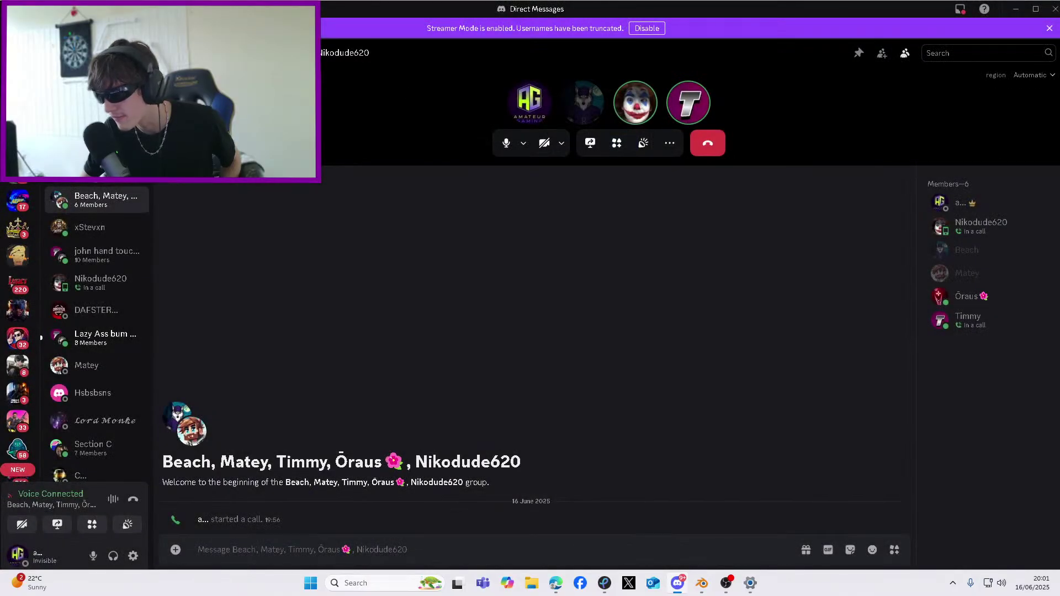
{"action": "left_click", "coordinate": [882, 55]}
{"action": "scroll", "coordinate": [508, 251], "scroll_direction": "down", "scroll_amount": 9}
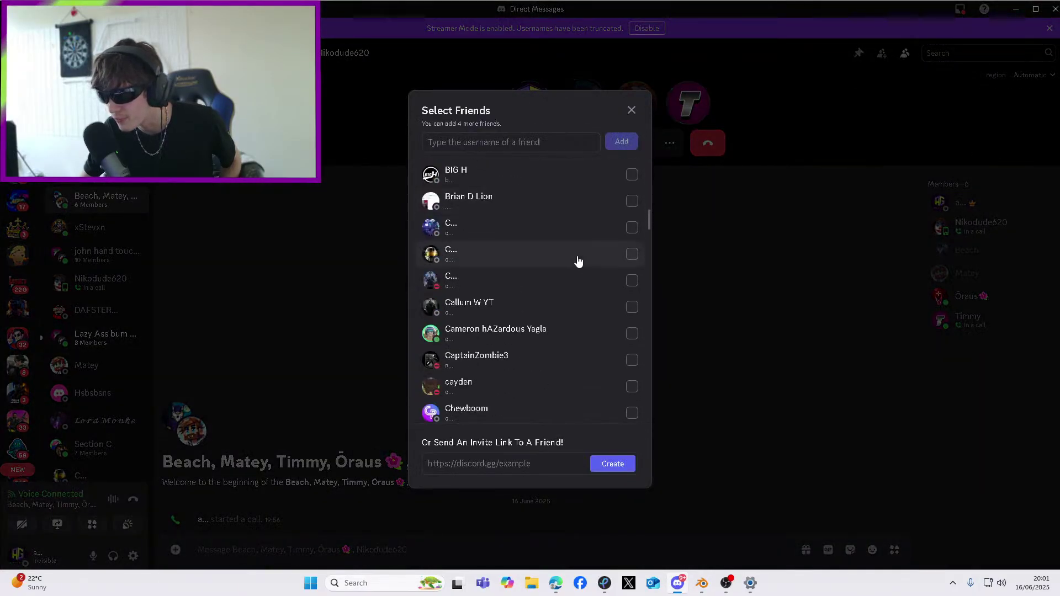
{"action": "scroll", "coordinate": [578, 262], "scroll_direction": "down", "scroll_amount": 12}
{"action": "scroll", "coordinate": [578, 262], "scroll_direction": "down", "scroll_amount": 15}
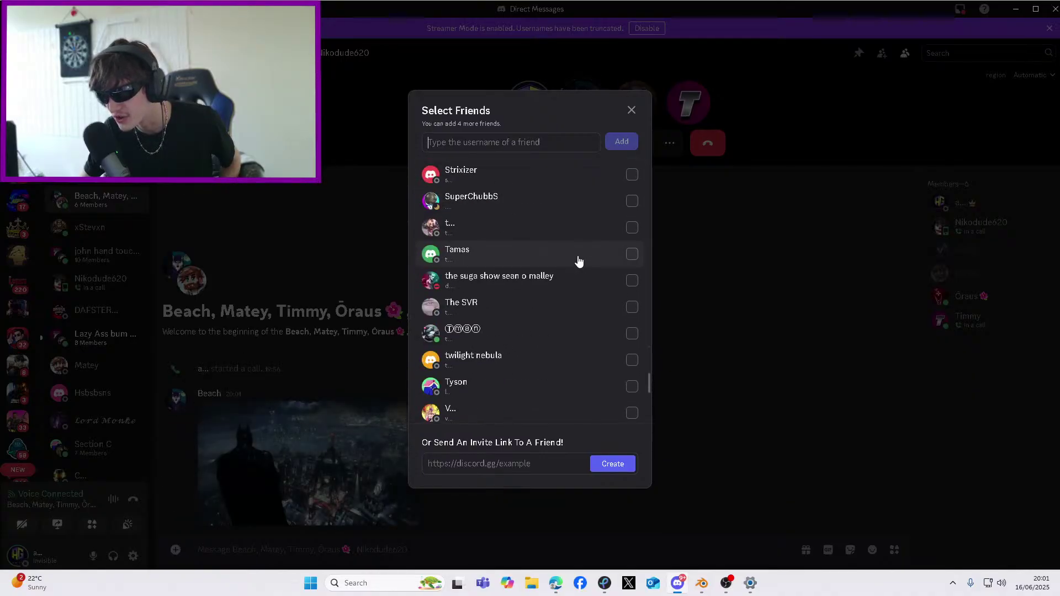
{"action": "left_click", "coordinate": [841, 419]}
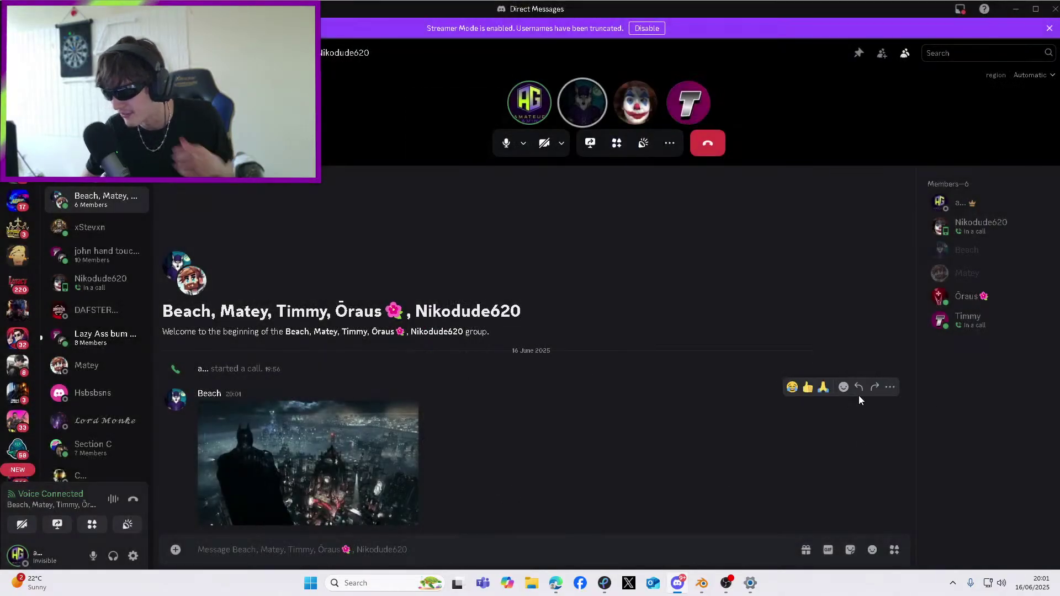
Start a reply to the shared Batman image and search the GIFs for "join"
{"action": "left_click", "coordinate": [859, 393]}
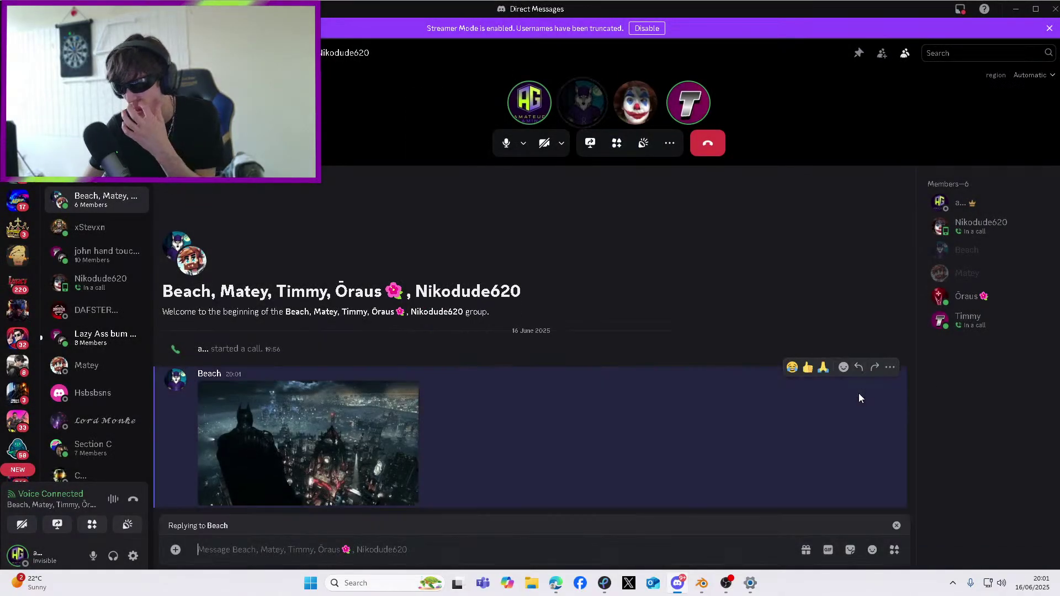
{"action": "left_click", "coordinate": [827, 550]}
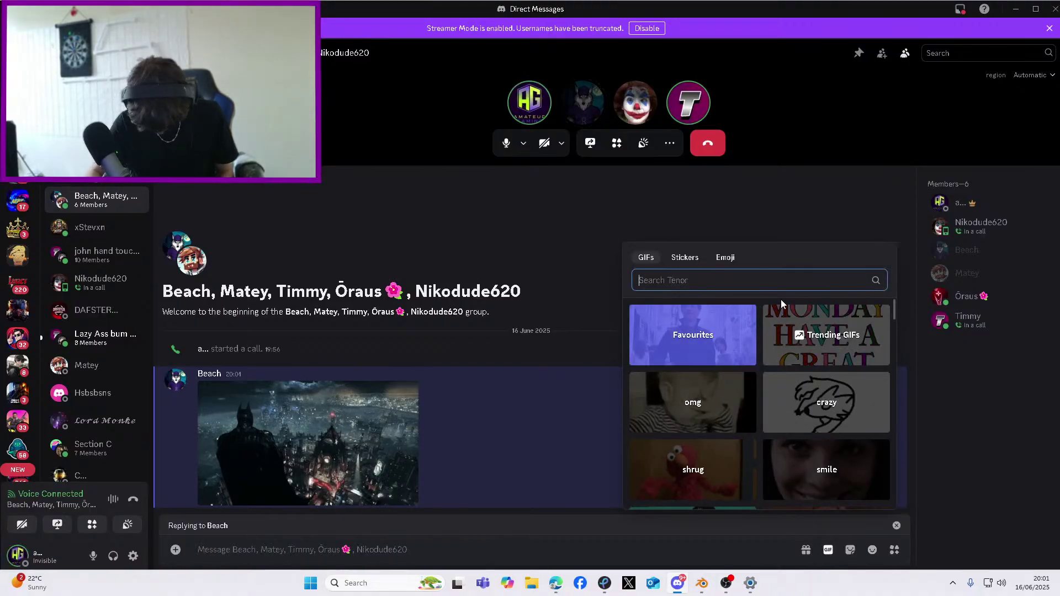
{"action": "type", "text": "join"}
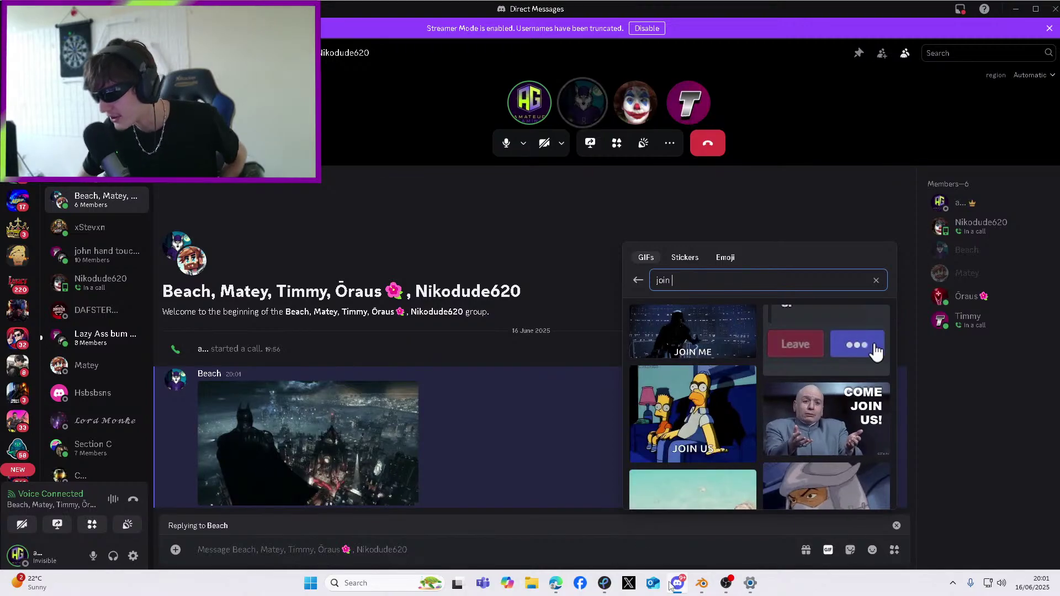
Return to Blender and smooth the upper forehead and the side of the head with the Smooth brush
{"action": "left_click", "coordinate": [702, 585]}
{"action": "scroll", "coordinate": [414, 279], "scroll_direction": "up", "scroll_amount": 4}
{"action": "mouse_move", "coordinate": [497, 307]}
{"action": "middle_mouse_down"}
{"action": "mouse_move", "coordinate": [466, 275]}
{"action": "mouse_move", "coordinate": [535, 327]}
{"action": "mouse_move", "coordinate": [445, 267]}
{"action": "middle_mouse_up"}
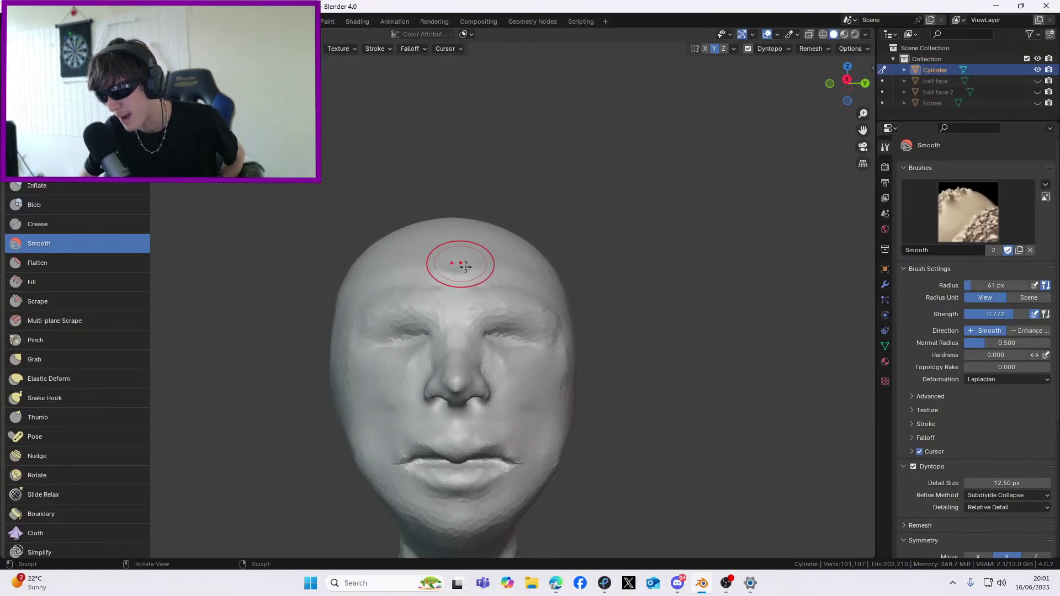
{"action": "mouse_move", "coordinate": [538, 347]}
{"action": "middle_mouse_down"}
{"action": "mouse_move", "coordinate": [651, 343]}
{"action": "mouse_move", "coordinate": [423, 352]}
{"action": "mouse_move", "coordinate": [449, 308]}
{"action": "mouse_move", "coordinate": [582, 329]}
{"action": "mouse_move", "coordinate": [313, 396]}
{"action": "middle_mouse_up"}
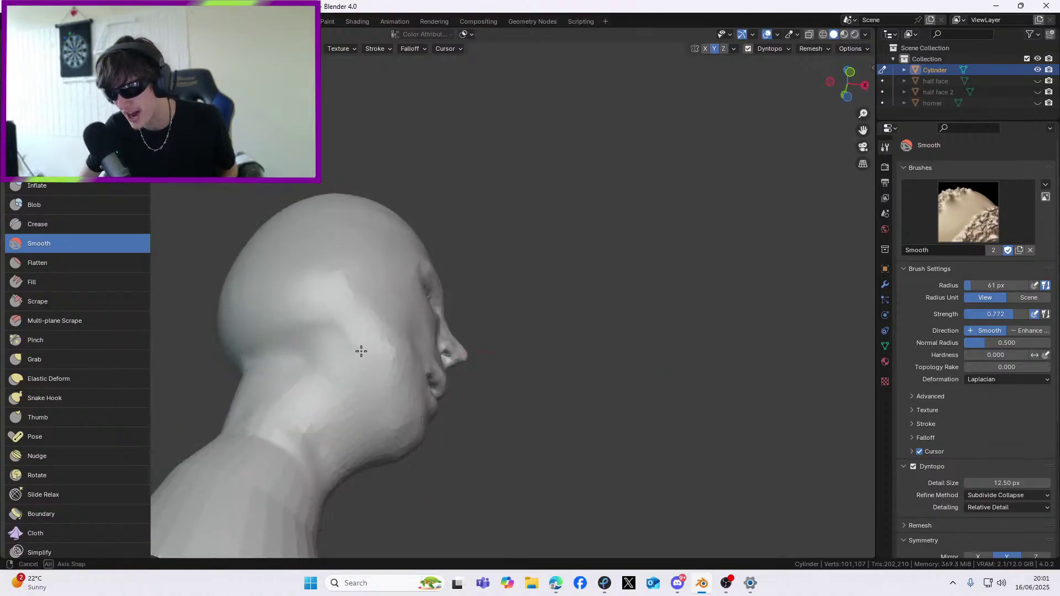
{"action": "middle_click_drag", "start_coordinate": [359, 352], "coordinate": [224, 404]}
{"action": "scroll", "coordinate": [511, 306], "scroll_direction": "up", "scroll_amount": 5}
{"action": "middle_click_drag", "start_coordinate": [511, 307], "coordinate": [566, 307]}
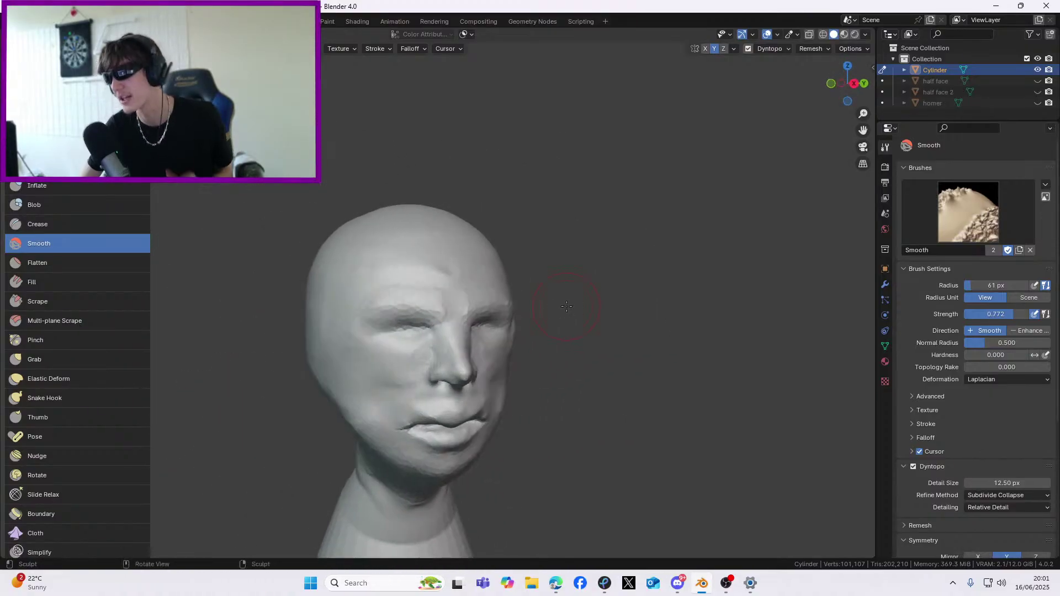
Smooth the crown and upper back of the skull into an even, rounded shape
{"action": "scroll", "coordinate": [649, 296], "scroll_direction": "down", "scroll_amount": 2}
{"action": "middle_click_drag", "start_coordinate": [649, 296], "coordinate": [553, 309]}
{"action": "scroll", "coordinate": [618, 298], "scroll_direction": "up", "scroll_amount": 2}
{"action": "scroll", "coordinate": [554, 265], "scroll_direction": "up", "scroll_amount": 3}
{"action": "left_click_drag", "start_coordinate": [554, 224], "coordinate": [609, 179]}
{"action": "mouse_move", "coordinate": [609, 180]}
{"action": "middle_mouse_down"}
{"action": "mouse_move", "coordinate": [722, 177]}
{"action": "mouse_move", "coordinate": [661, 214]}
{"action": "middle_mouse_up"}
{"action": "scroll", "coordinate": [684, 199], "scroll_direction": "up", "scroll_amount": 3}
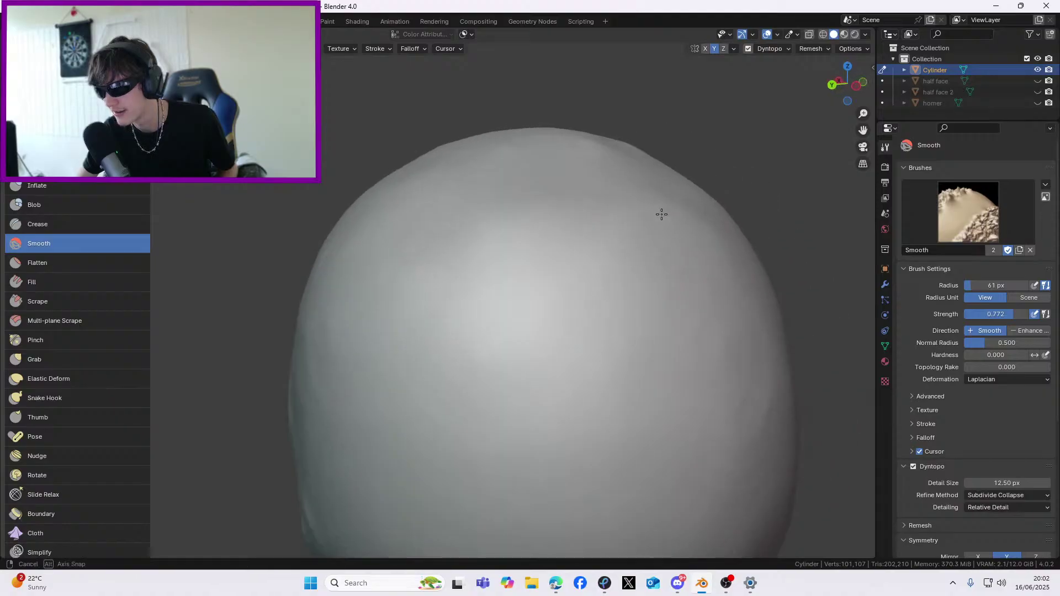
{"action": "scroll", "coordinate": [568, 201], "scroll_direction": "down", "scroll_amount": 3}
{"action": "mouse_move", "coordinate": [568, 201]}
{"action": "middle_mouse_down"}
{"action": "mouse_move", "coordinate": [613, 222]}
{"action": "mouse_move", "coordinate": [476, 266]}
{"action": "mouse_move", "coordinate": [591, 159]}
{"action": "mouse_move", "coordinate": [522, 58]}
{"action": "mouse_move", "coordinate": [618, 165]}
{"action": "mouse_move", "coordinate": [654, 123]}
{"action": "middle_mouse_up"}
{"action": "scroll", "coordinate": [613, 223], "scroll_direction": "down", "scroll_amount": 2}
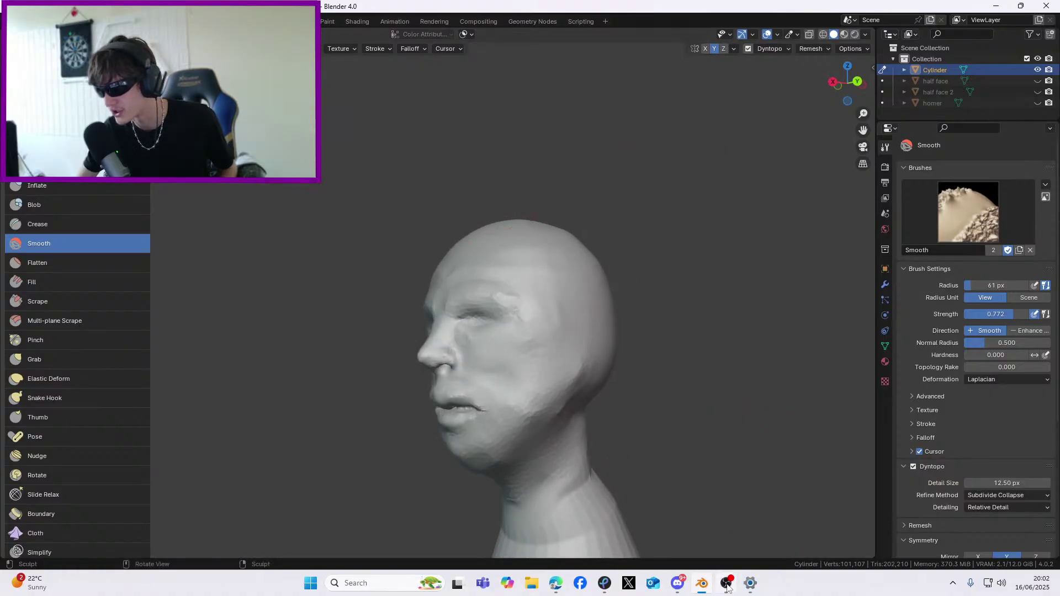
Switch to Discord, view the options of your own avatar in the group call and dismiss them
{"action": "key", "text": "alt+Tab"}
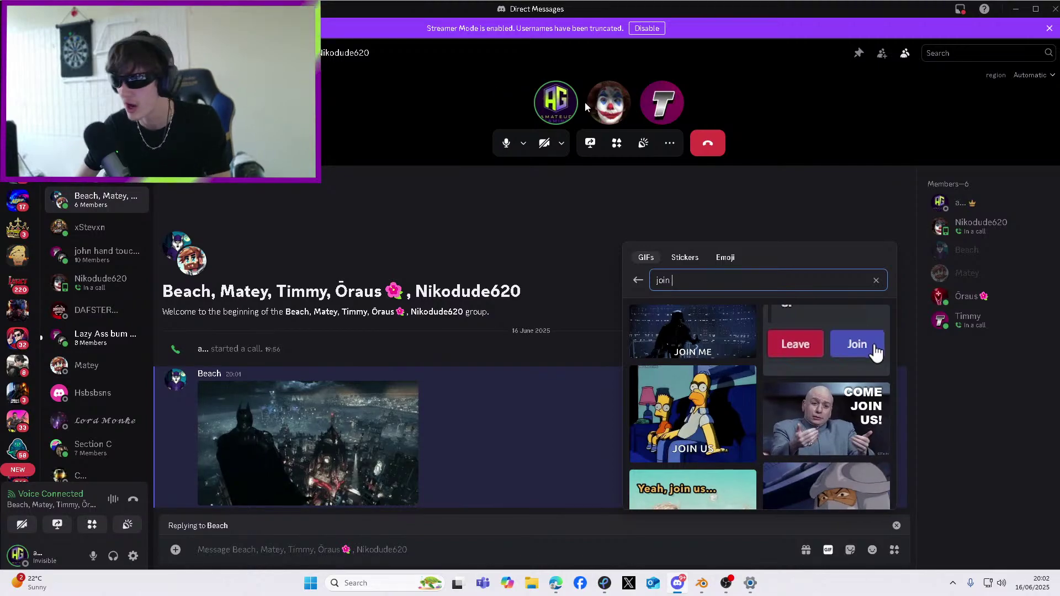
{"action": "right_click", "coordinate": [557, 102]}
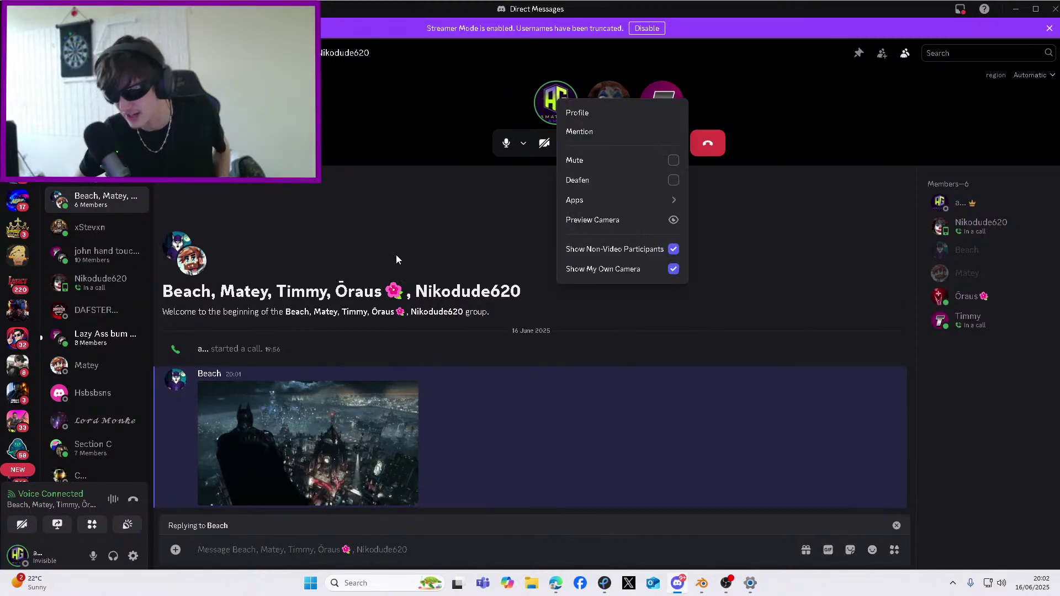
{"action": "left_click", "coordinate": [419, 231]}
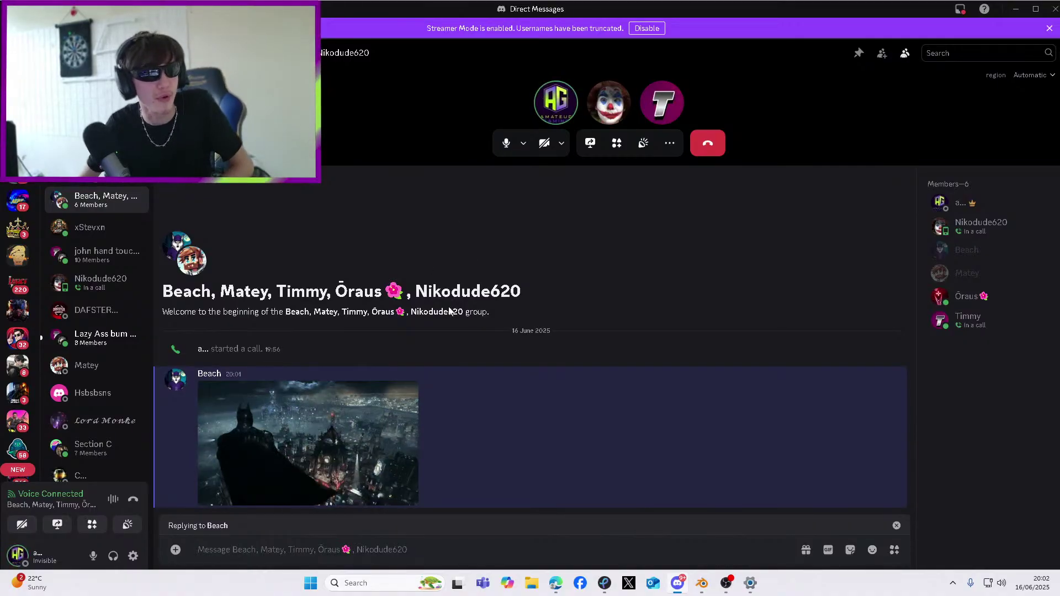
Return to Blender and smooth out the remaining creases on the forehead above the brows
{"action": "left_click", "coordinate": [1017, 10]}
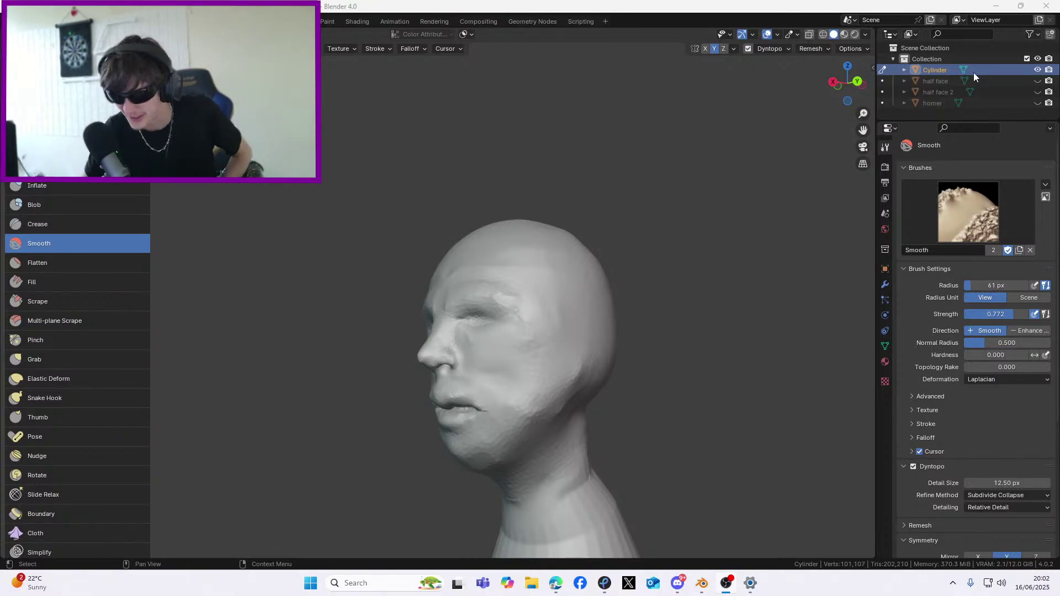
{"action": "mouse_move", "coordinate": [558, 221]}
{"action": "middle_mouse_down"}
{"action": "mouse_move", "coordinate": [485, 226]}
{"action": "mouse_move", "coordinate": [466, 268]}
{"action": "mouse_move", "coordinate": [607, 254]}
{"action": "middle_mouse_up"}
{"action": "scroll", "coordinate": [436, 233], "scroll_direction": "up", "scroll_amount": 3}
{"action": "middle_click_drag", "start_coordinate": [462, 262], "coordinate": [464, 265]}
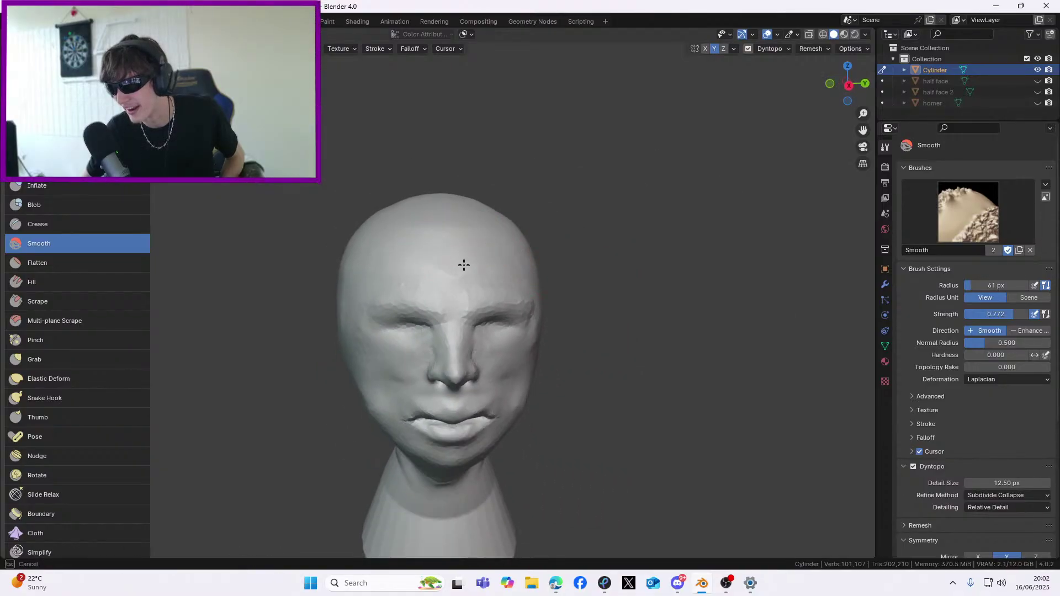
{"action": "scroll", "coordinate": [468, 219], "scroll_direction": "up", "scroll_amount": 4}
Smooth the faceted lower neck down to its base and check the whole head from the side and front
{"action": "mouse_move", "coordinate": [569, 229]}
{"action": "middle_mouse_down"}
{"action": "mouse_move", "coordinate": [469, 221]}
{"action": "mouse_move", "coordinate": [641, 240]}
{"action": "mouse_move", "coordinate": [491, 232]}
{"action": "mouse_move", "coordinate": [491, 508]}
{"action": "mouse_move", "coordinate": [501, 461]}
{"action": "mouse_move", "coordinate": [560, 431]}
{"action": "mouse_move", "coordinate": [506, 471]}
{"action": "middle_mouse_up"}
{"action": "scroll", "coordinate": [468, 218], "scroll_direction": "down", "scroll_amount": 5}
{"action": "scroll", "coordinate": [643, 241], "scroll_direction": "up", "scroll_amount": 5}
{"action": "scroll", "coordinate": [643, 241], "scroll_direction": "down", "scroll_amount": 5}
{"action": "scroll", "coordinate": [500, 232], "scroll_direction": "down", "scroll_amount": 1}
{"action": "mouse_move", "coordinate": [500, 361]}
{"action": "middle_mouse_down"}
{"action": "mouse_move", "coordinate": [712, 393]}
{"action": "mouse_move", "coordinate": [482, 437]}
{"action": "mouse_move", "coordinate": [389, 408]}
{"action": "mouse_move", "coordinate": [315, 404]}
{"action": "mouse_move", "coordinate": [350, 355]}
{"action": "mouse_move", "coordinate": [404, 438]}
{"action": "middle_mouse_up"}
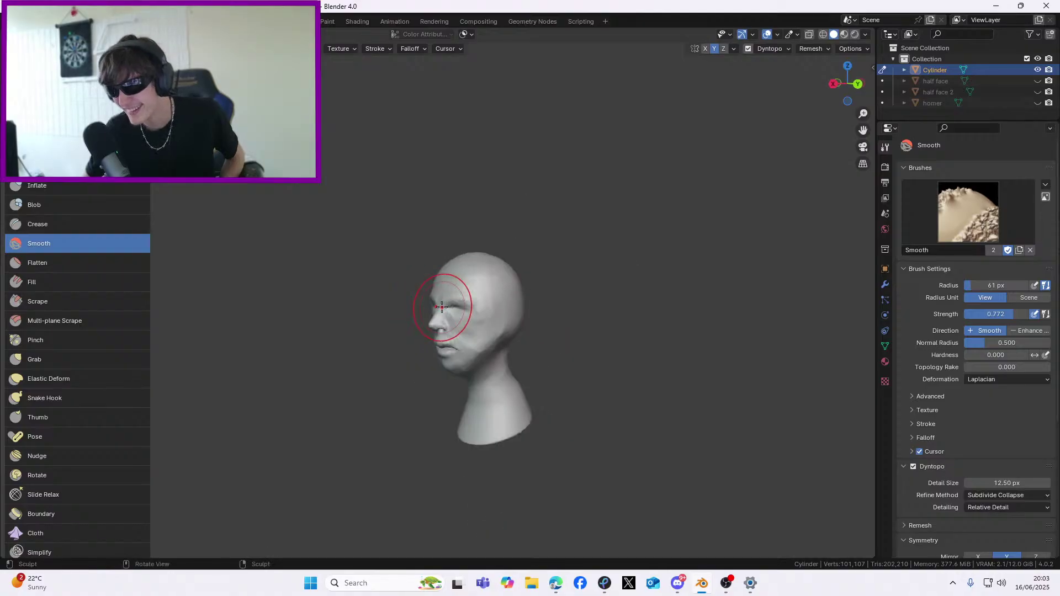
{"action": "scroll", "coordinate": [515, 279], "scroll_direction": "up", "scroll_amount": 6}
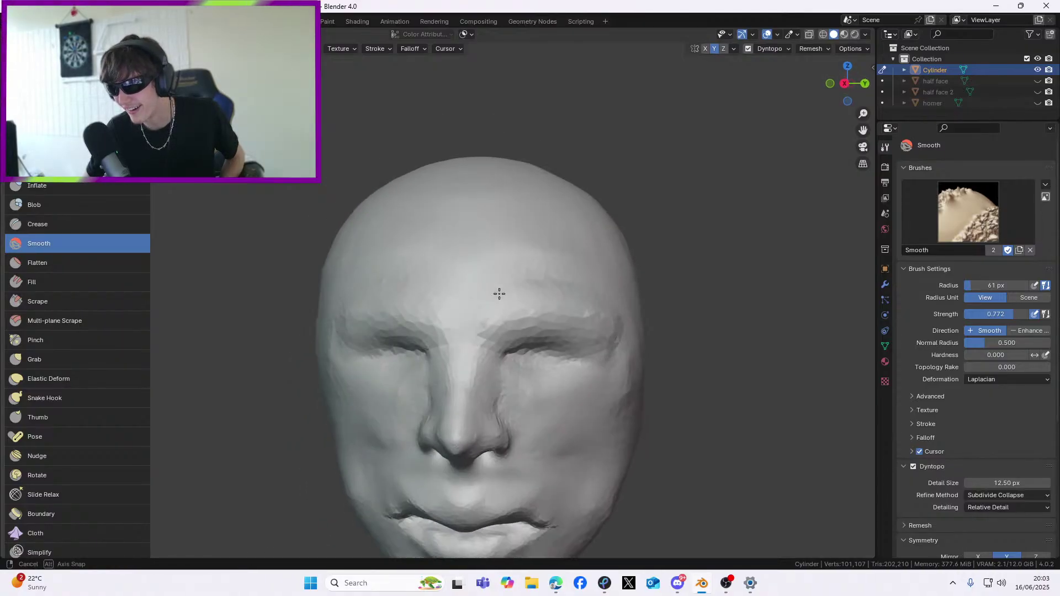